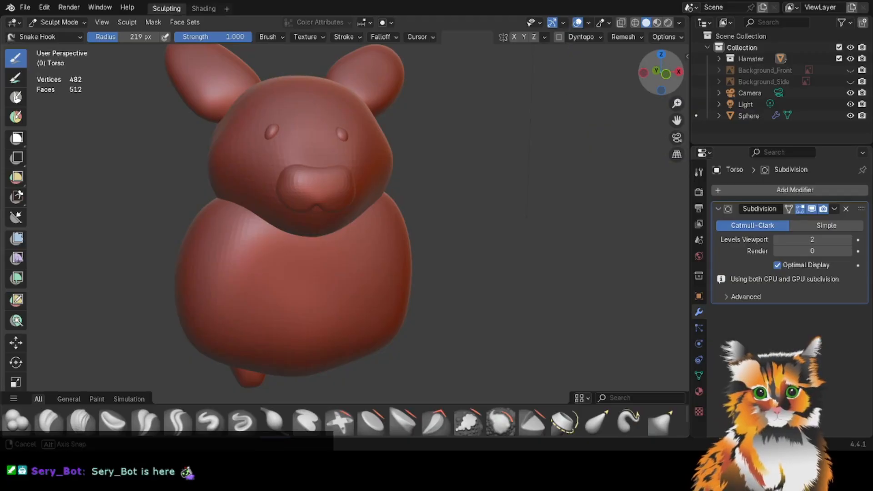
Show the Background_Front reference image behind the hamster and compare the head and ears against it.
drag(664, 63, 702, 69)
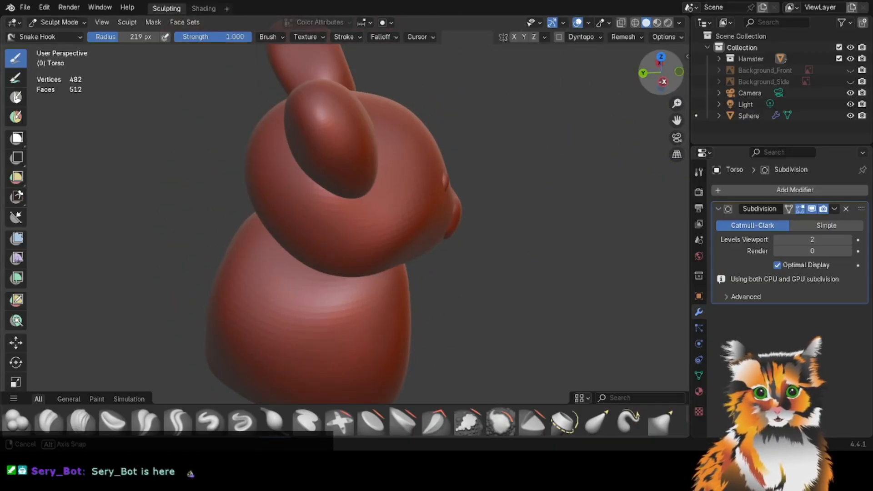
drag(661, 75, 686, 67)
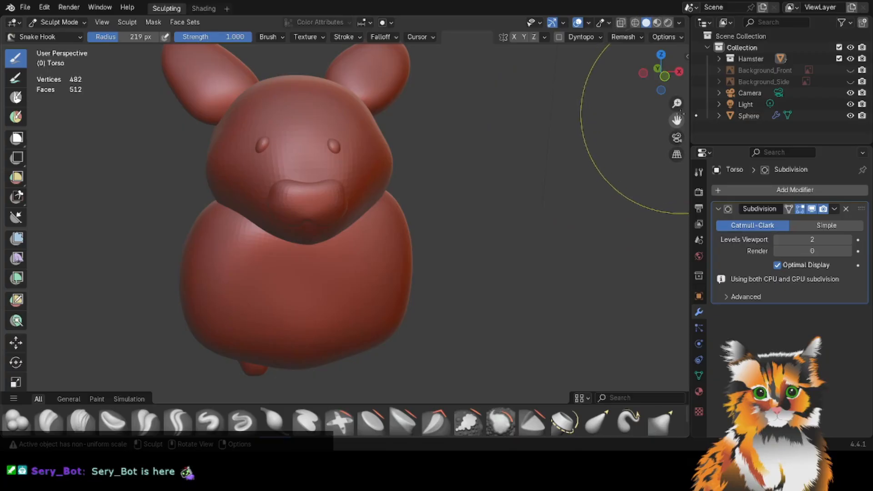
drag(677, 120, 668, 117)
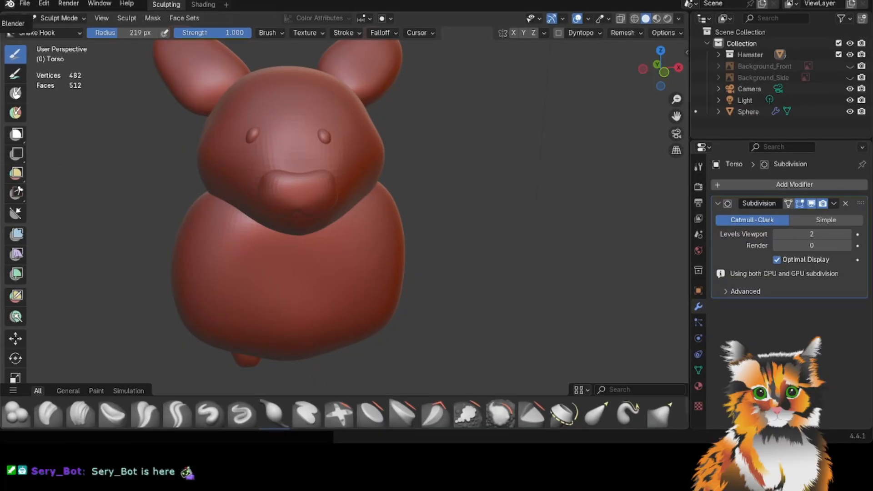
scroll(565, 130, down, 1)
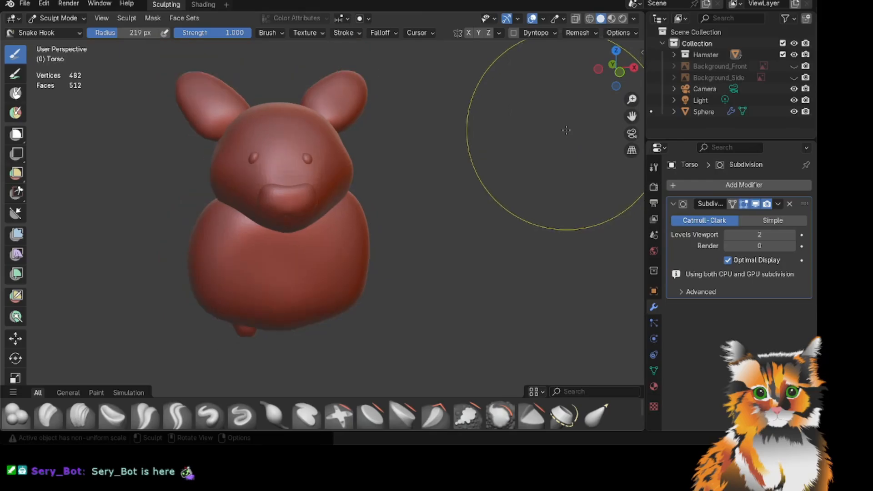
scroll(456, 146, up, 3)
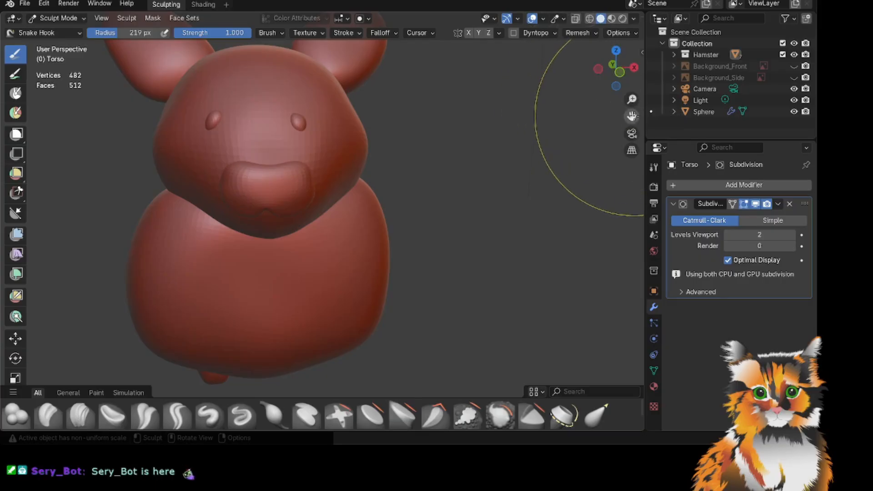
drag(632, 115, 675, 225)
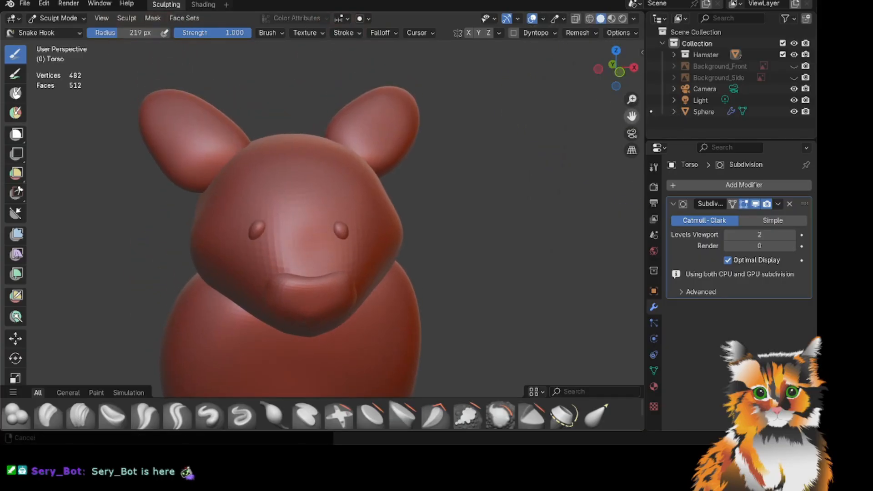
click(793, 67)
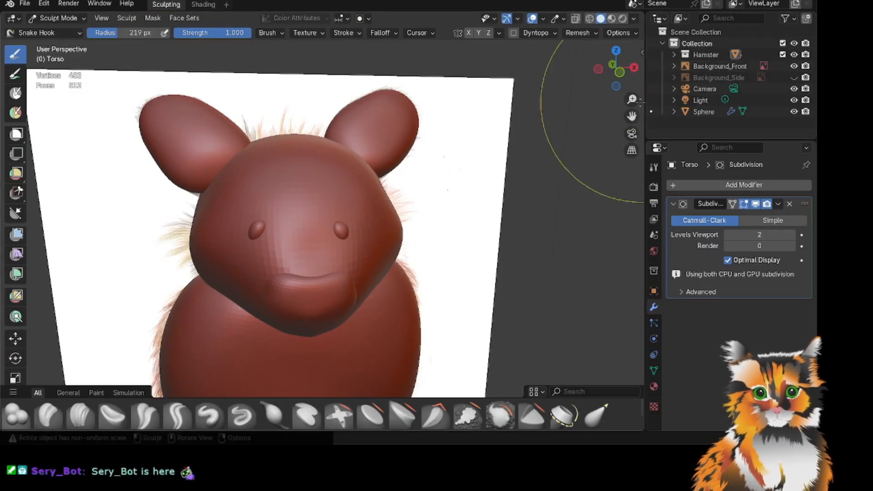
drag(615, 68, 601, 68)
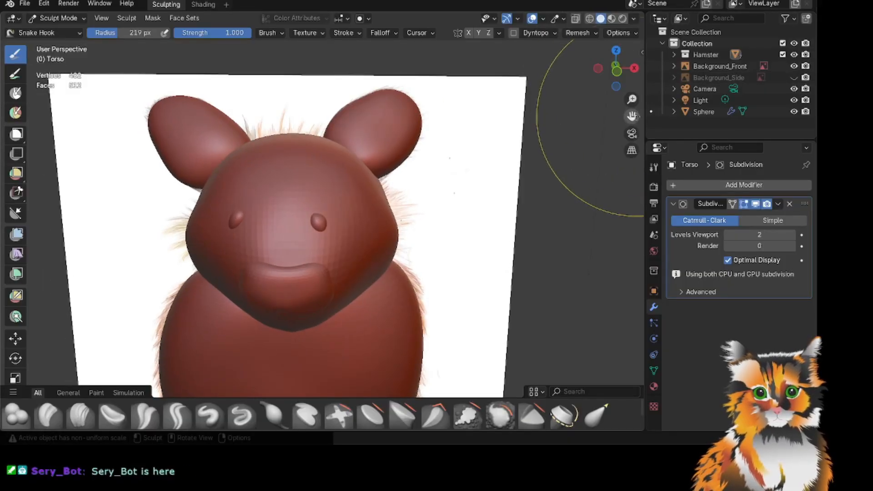
drag(632, 116, 682, 150)
scroll(318, 143, up, 2)
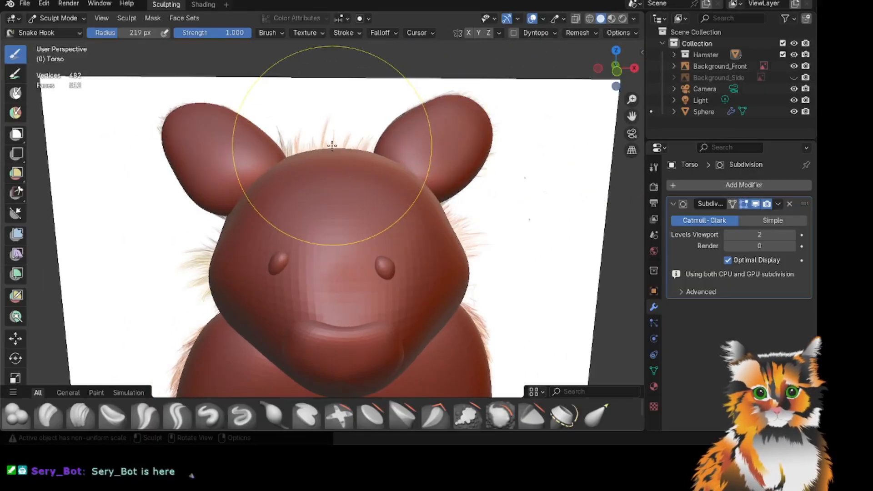
drag(631, 116, 647, 137)
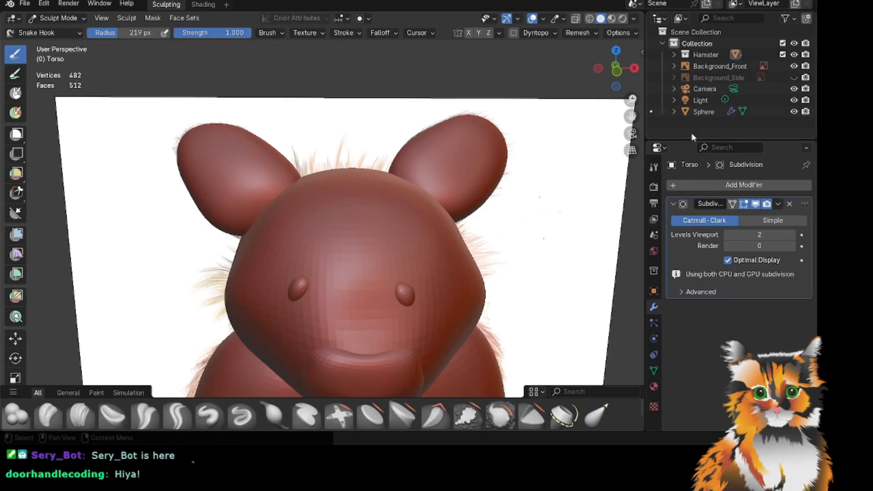
Hide and reshow the Sphere object to identify which body part of the hamster it is.
scroll(724, 118, down, 1)
click(675, 106)
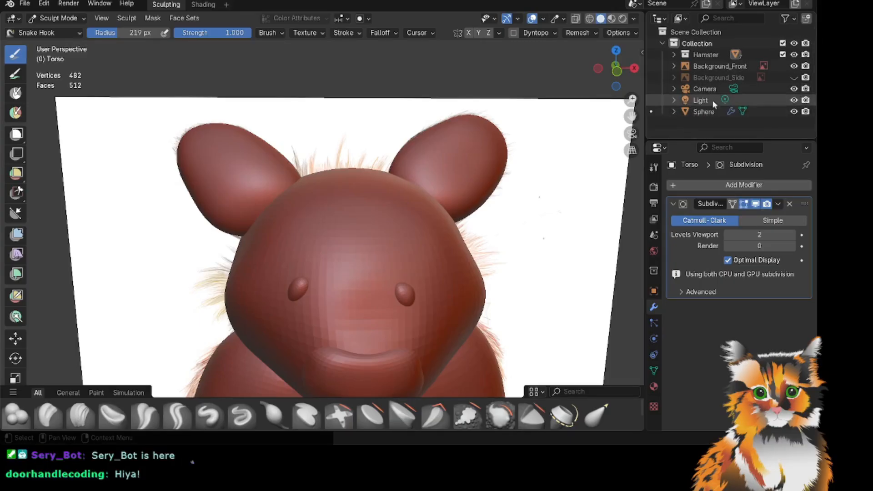
click(794, 111)
scroll(470, 180, down, 4)
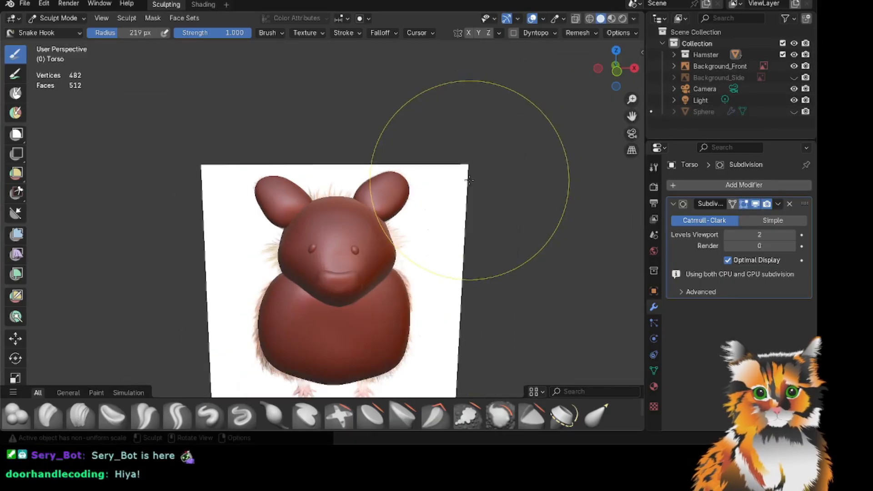
click(793, 111)
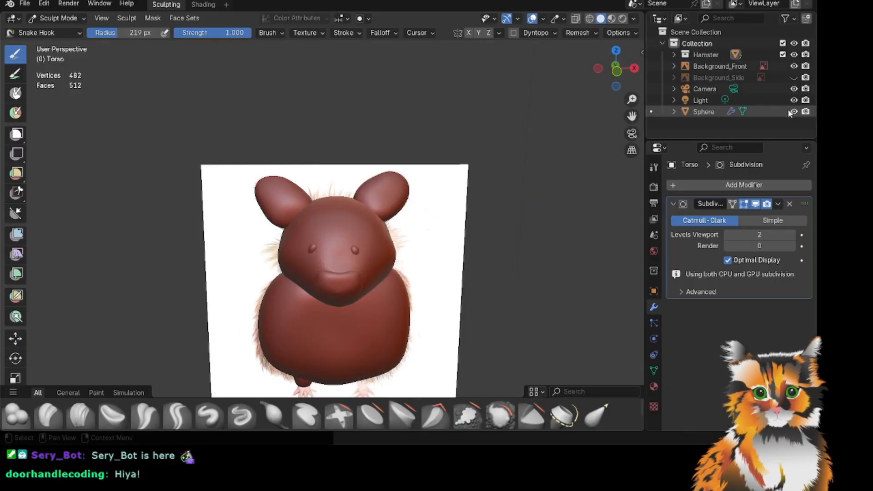
Rename the Sphere object to RightFoot and switch from Sculpt Mode to Object Mode.
double_click(709, 112)
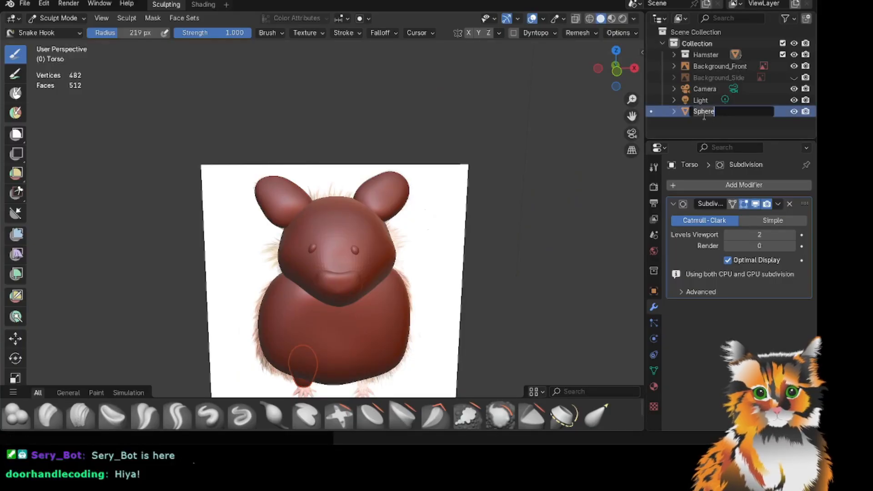
text(RightFoot)
key(Return)
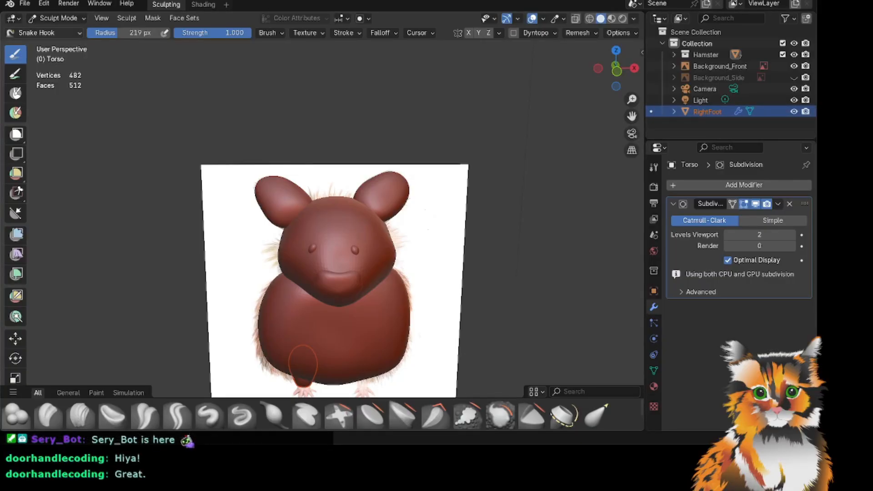
click(77, 20)
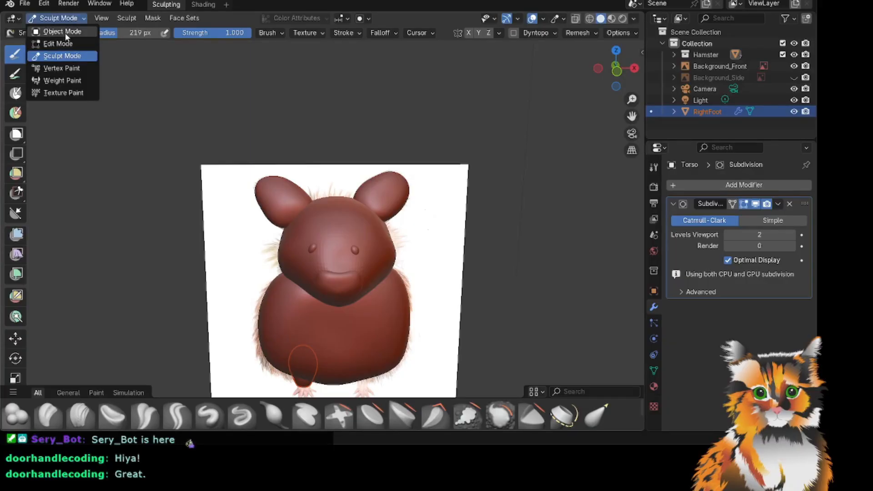
click(63, 31)
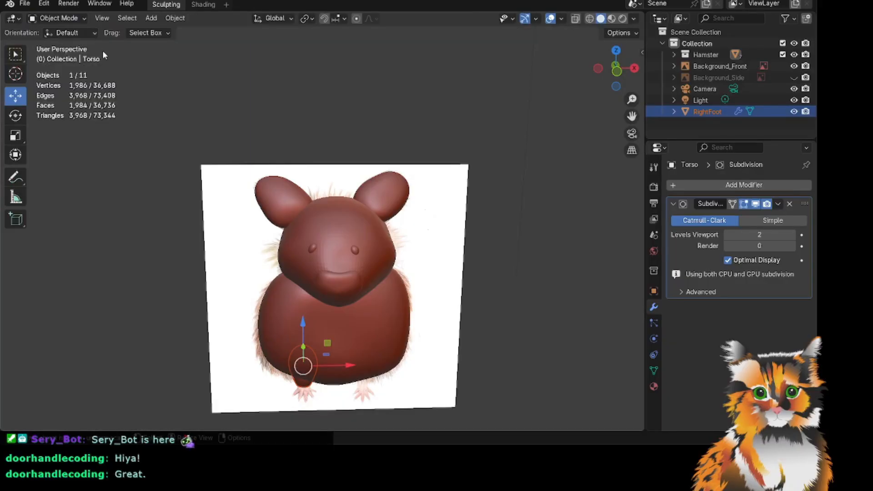
Try a viewport subdivision level of 3 on the torso, and set it back to 2.
click(792, 234)
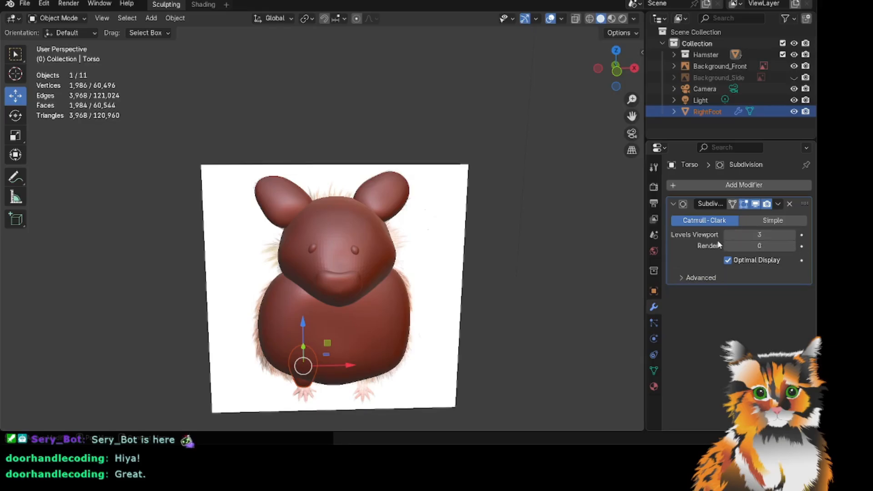
click(727, 232)
scroll(518, 202, down, 1)
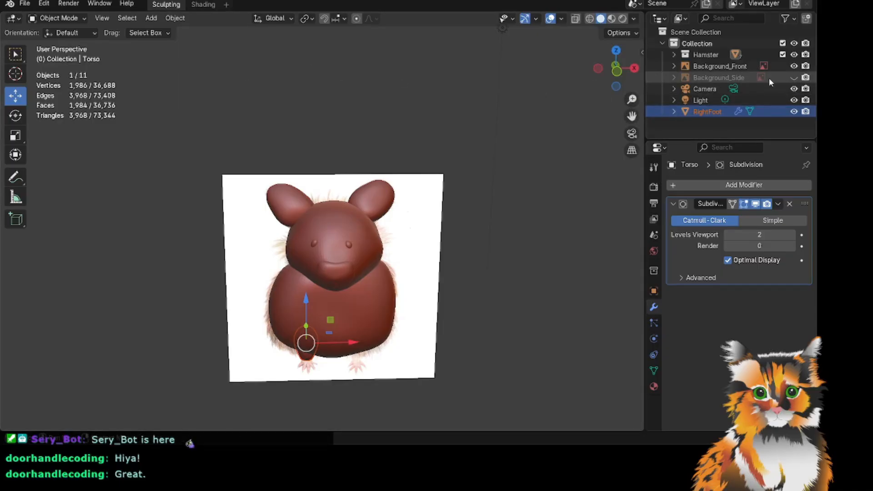
Move the RightFoot object into the Hamster collection and expand that collection to list its parts.
click(709, 111)
drag(710, 111, 696, 58)
click(673, 54)
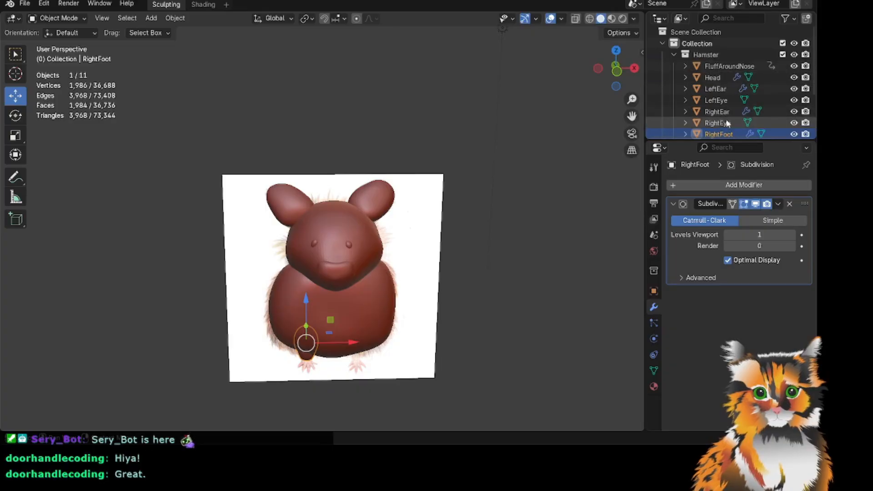
scroll(729, 111, down, 1)
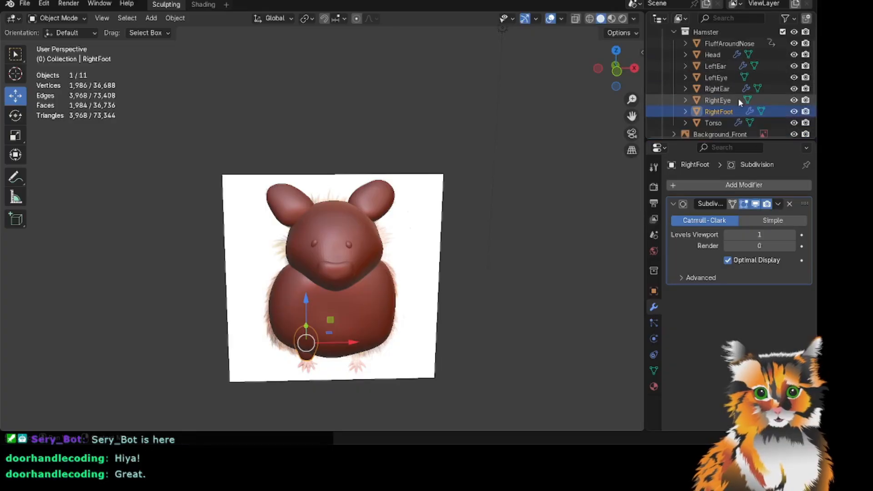
Select the RightEar object and switch to Sculpt Mode with the ear seen up close at an angle.
click(305, 201)
scroll(197, 145, up, 6)
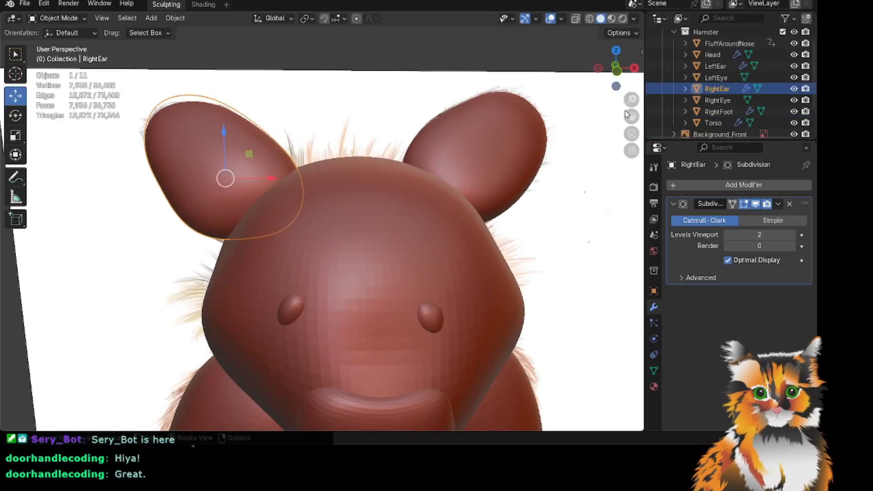
drag(629, 115, 740, 162)
scroll(354, 179, up, 2)
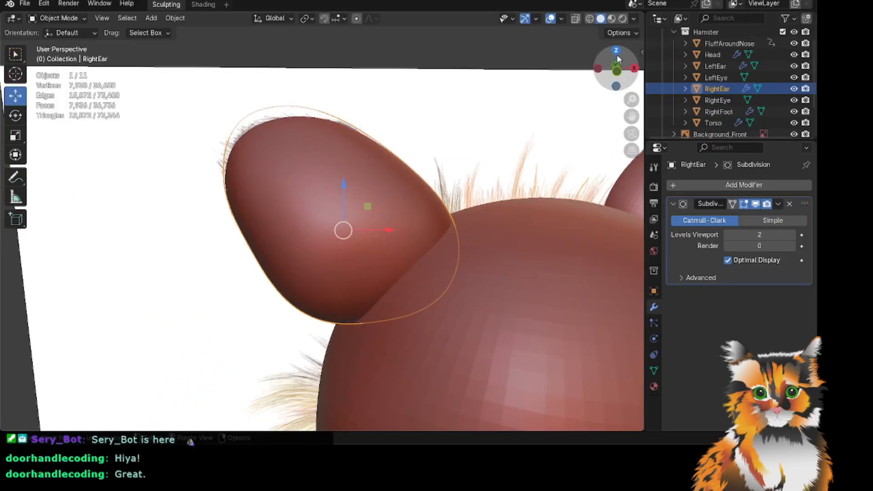
mouse_move(616, 69)
mouse_down()
mouse_move(718, 68)
mouse_move(633, 70)
mouse_up()
drag(633, 114, 384, 182)
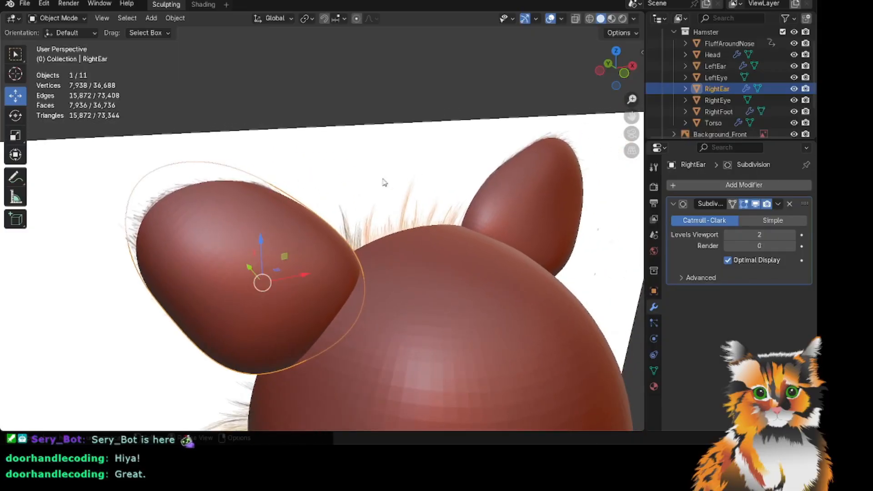
scroll(240, 187, up, 1)
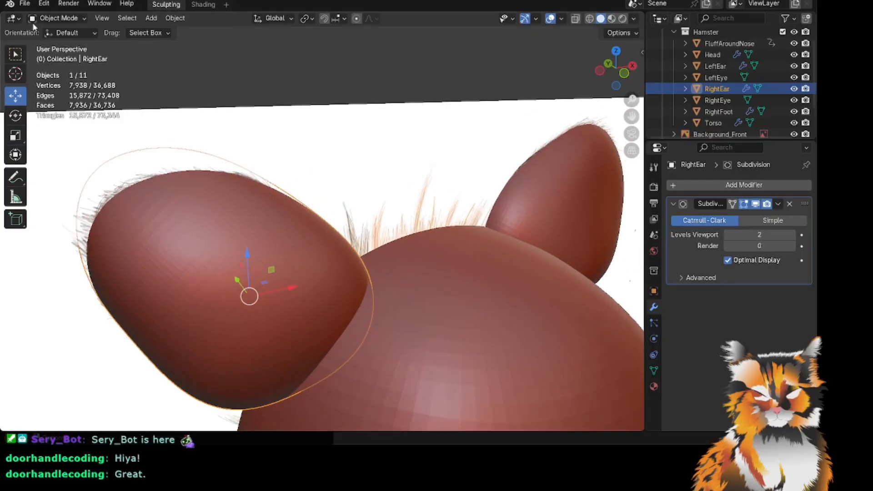
click(55, 19)
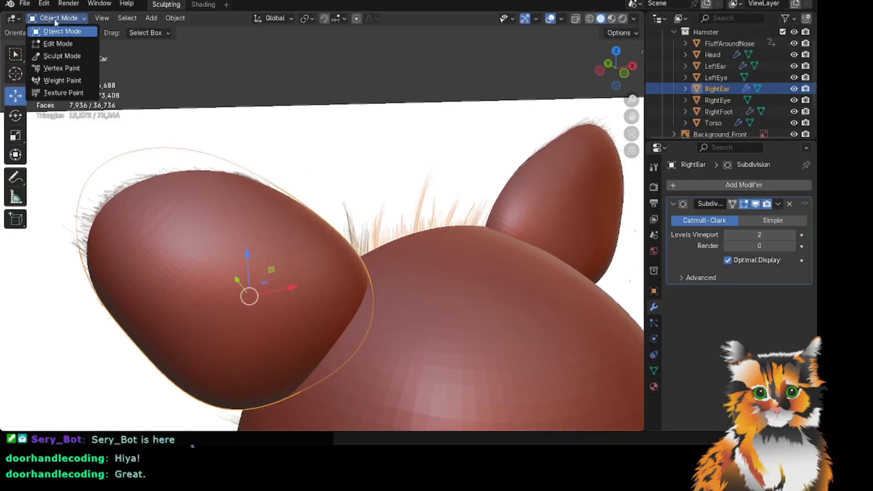
click(61, 56)
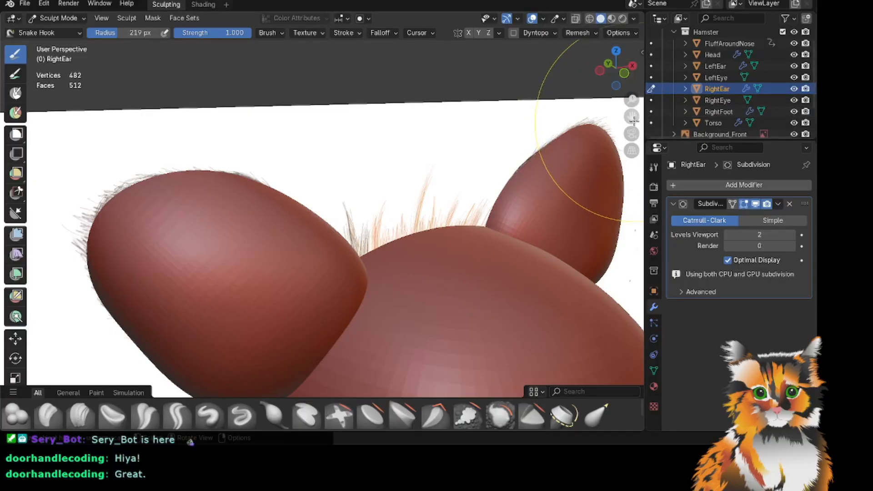
Hollow out the front of the right ear by pulling its inner surface backward with Snake Hook strokes, checking the shape from several sides.
drag(634, 121, 629, 71)
scroll(388, 138, down, 1)
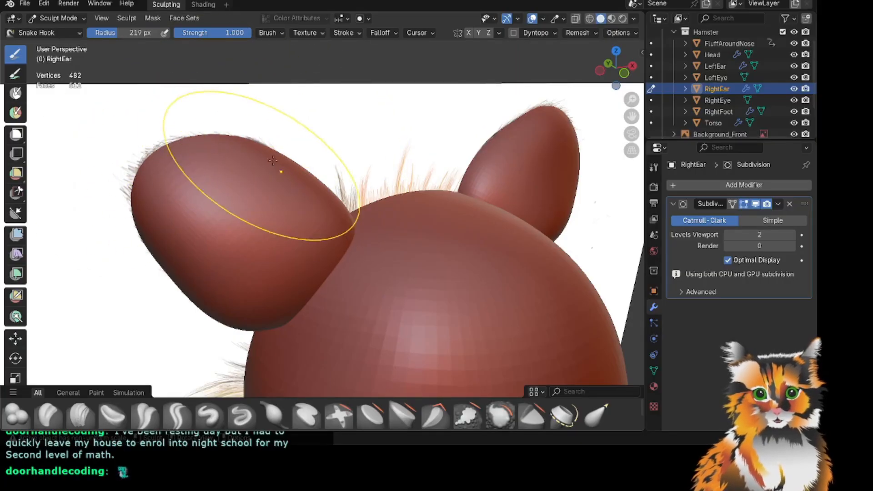
drag(616, 68, 709, 68)
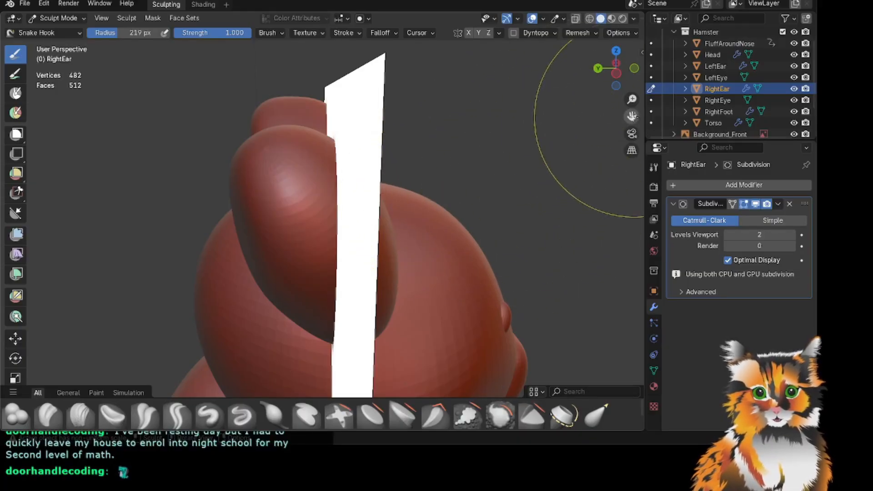
mouse_move(591, 96)
middle_down()
mouse_move(564, 95)
mouse_move(586, 63)
middle_up()
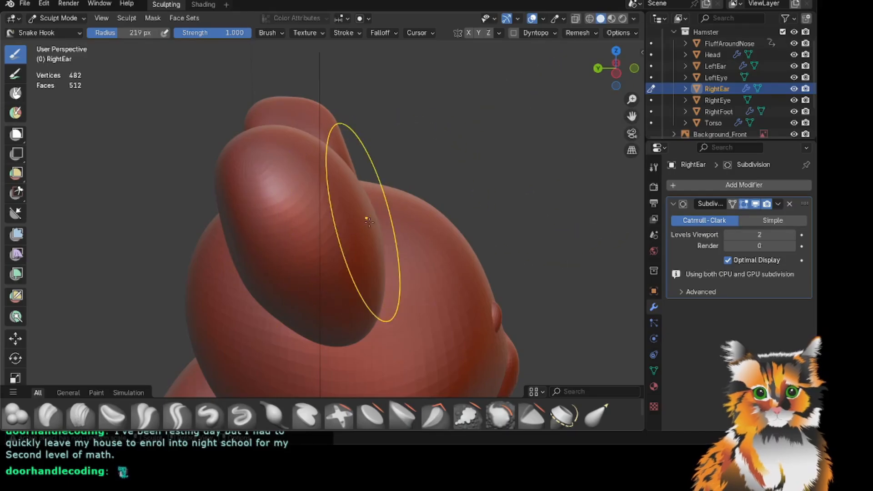
drag(369, 220, 353, 225)
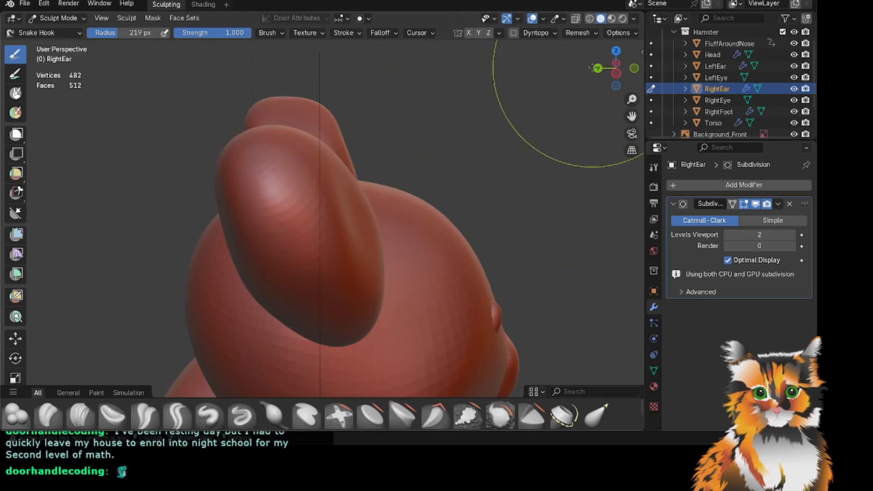
drag(607, 71, 598, 75)
mouse_move(346, 228)
mouse_down()
mouse_move(313, 238)
mouse_move(319, 231)
mouse_up()
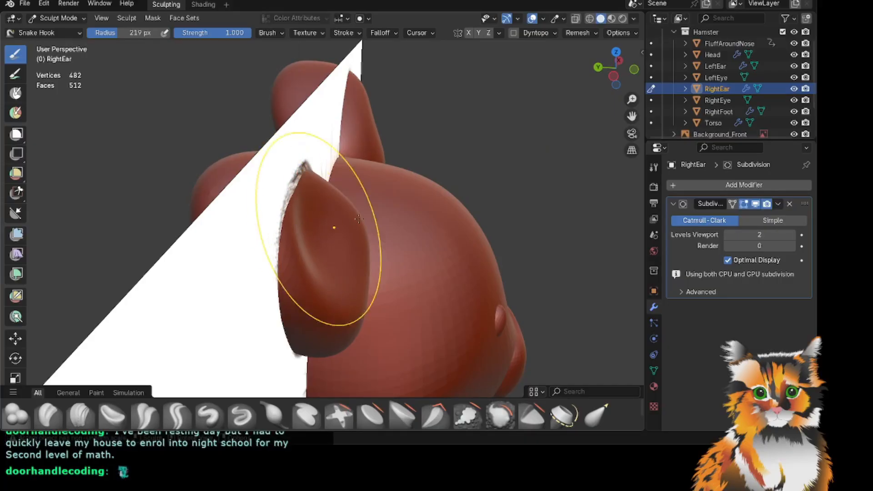
drag(610, 58, 609, 68)
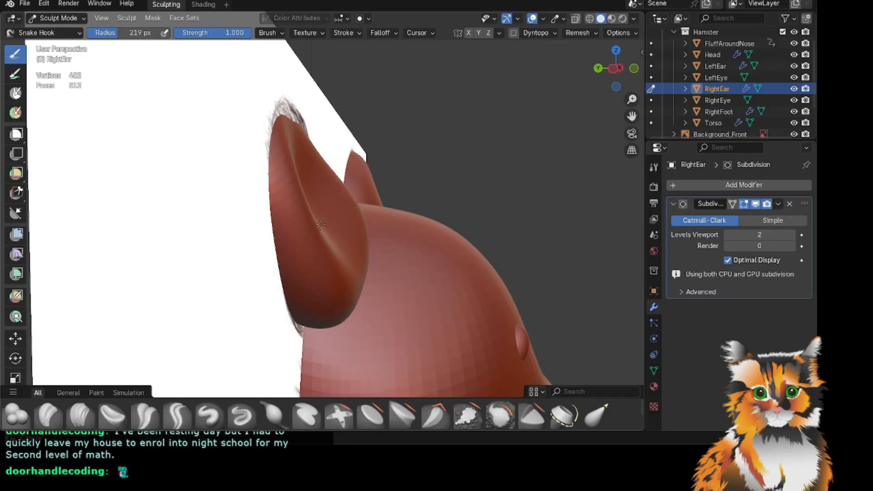
mouse_move(615, 69)
mouse_down()
mouse_move(593, 75)
mouse_move(641, 74)
mouse_up()
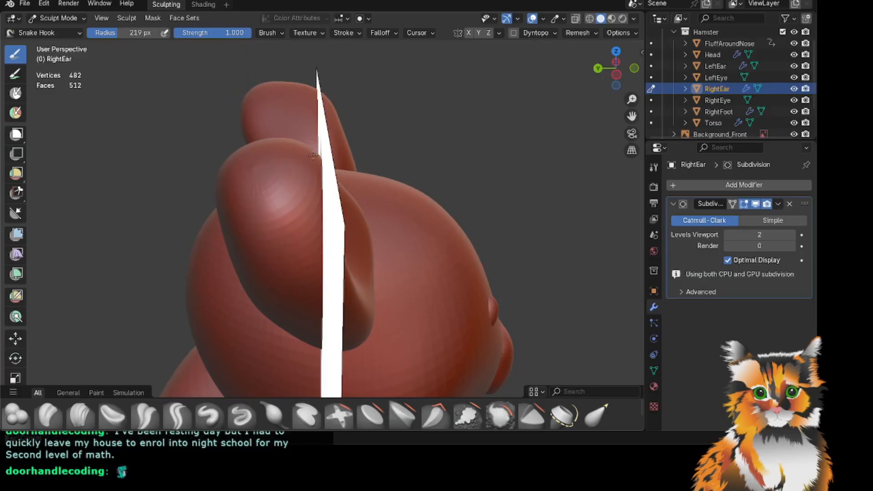
drag(607, 73, 818, 125)
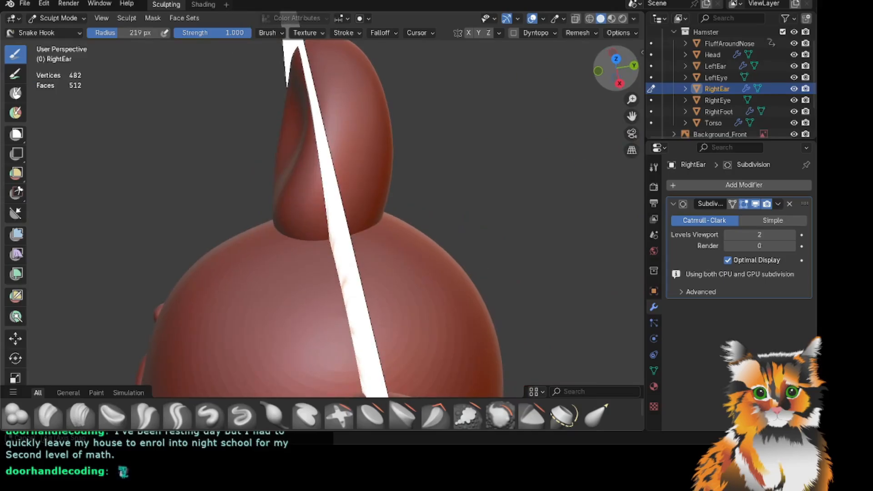
Adjust the upper side of the right ear with a Snake Hook stroke, checking its thickness from the front, side and back.
drag(631, 116, 644, 232)
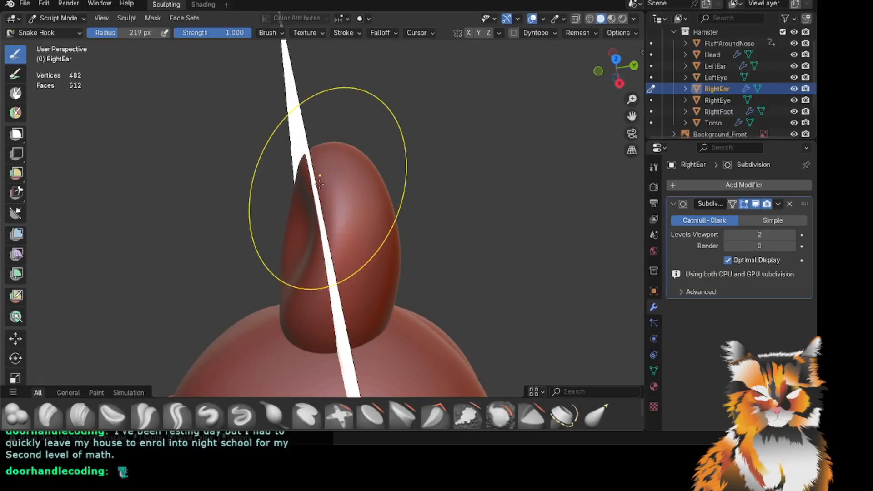
drag(327, 185, 317, 187)
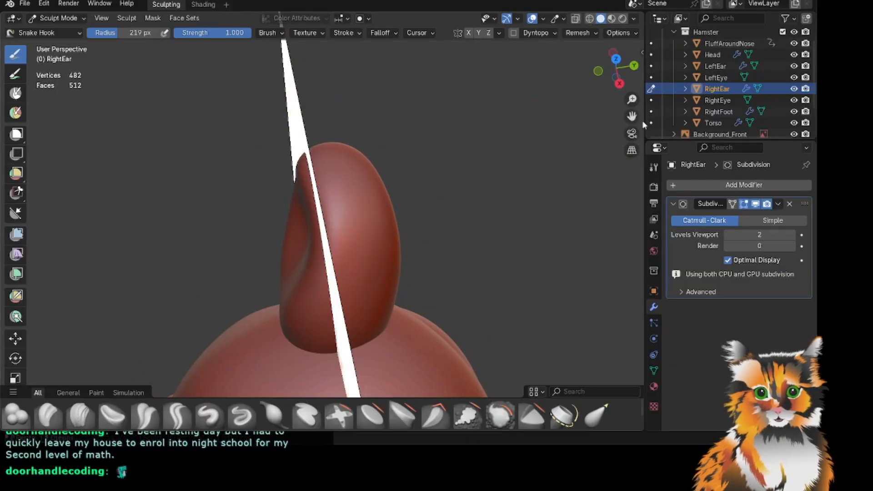
mouse_move(624, 68)
mouse_down()
mouse_move(718, 27)
mouse_move(801, 4)
mouse_move(810, 13)
mouse_move(806, 2)
mouse_move(710, 7)
mouse_move(679, 35)
mouse_move(823, 9)
mouse_up()
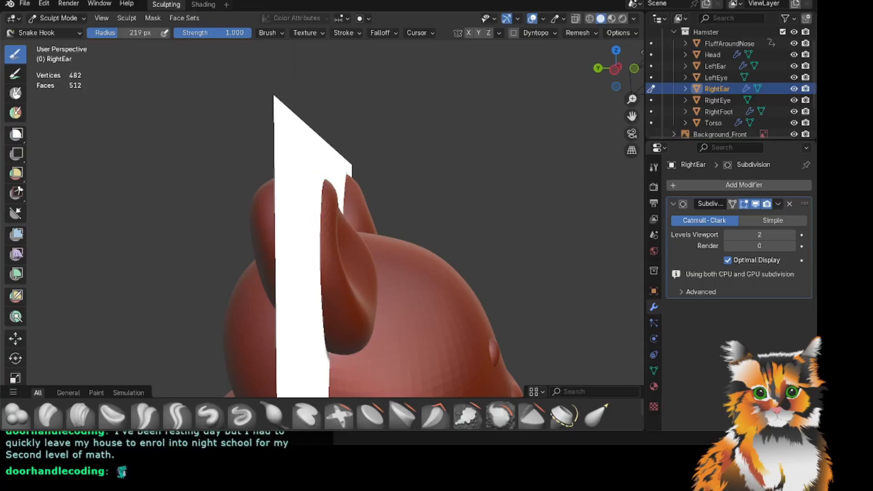
drag(632, 115, 580, 93)
mouse_move(616, 69)
mouse_down()
mouse_move(559, 102)
mouse_move(443, 105)
mouse_up()
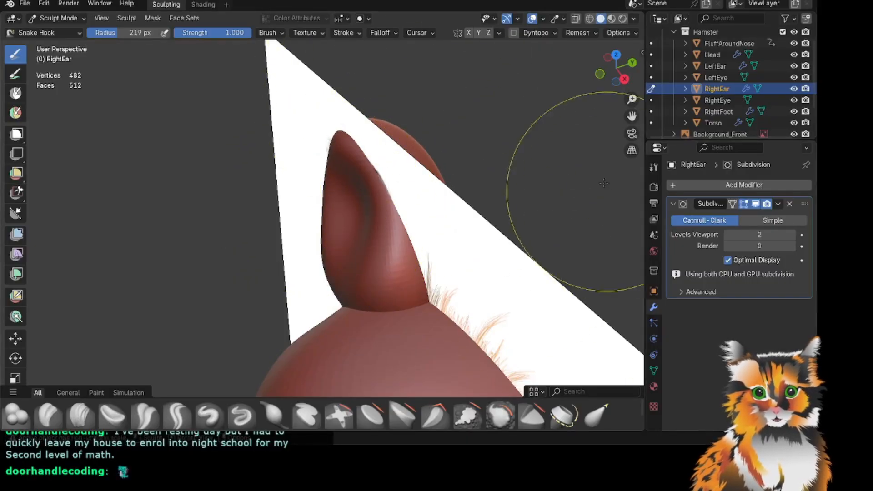
mouse_move(605, 77)
mouse_down()
mouse_move(541, 85)
mouse_move(498, 101)
mouse_up()
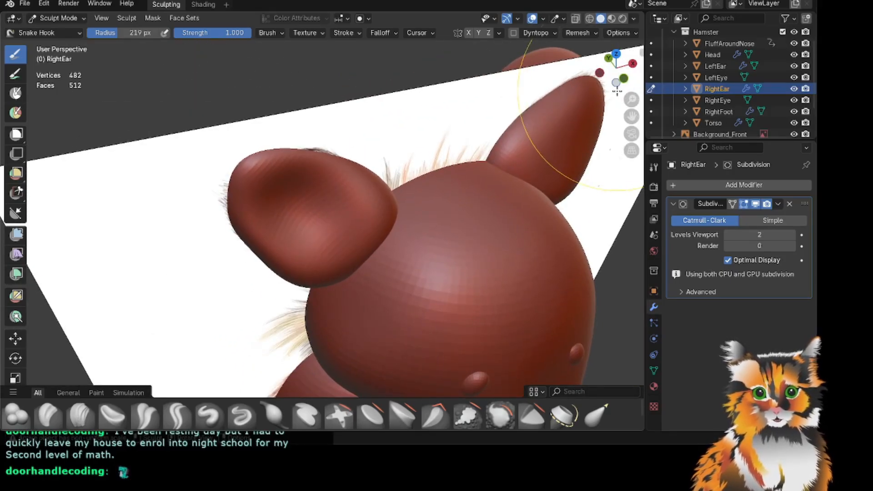
drag(623, 79, 486, 72)
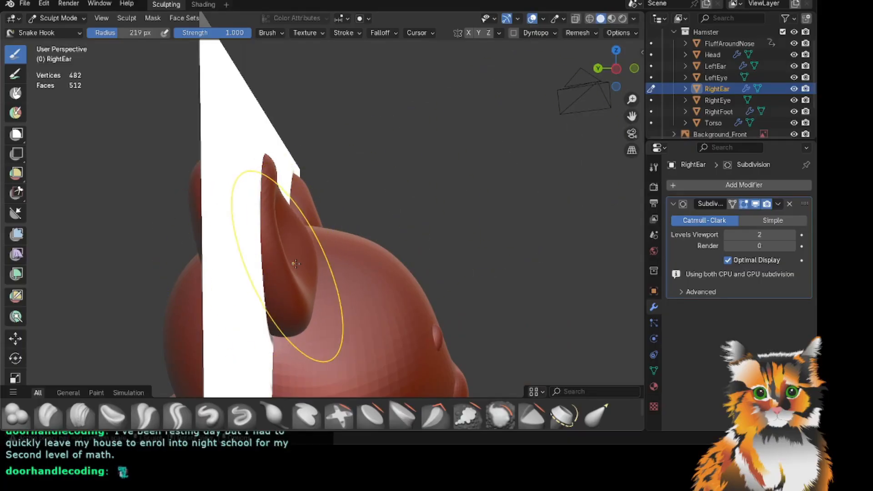
drag(610, 68, 526, 117)
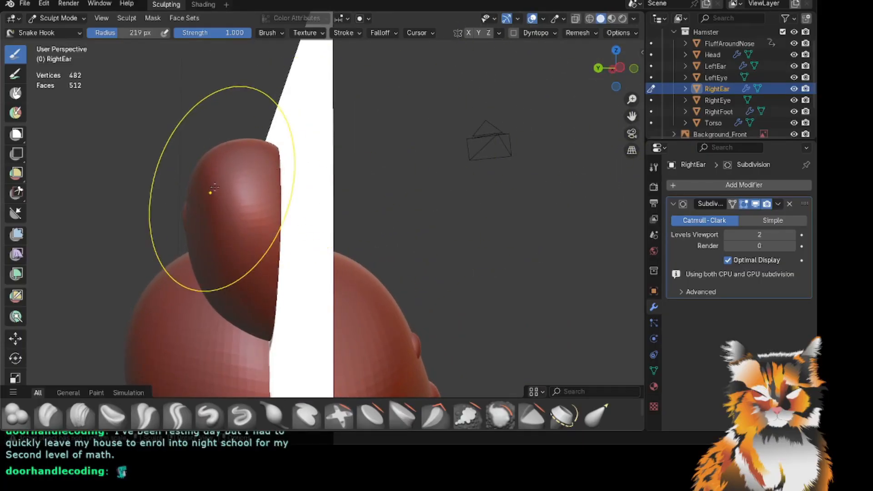
Flatten the back of the right ear with Snake Hook strokes and close the hole in its hollow.
drag(204, 191, 200, 197)
drag(186, 227, 201, 227)
drag(216, 180, 224, 168)
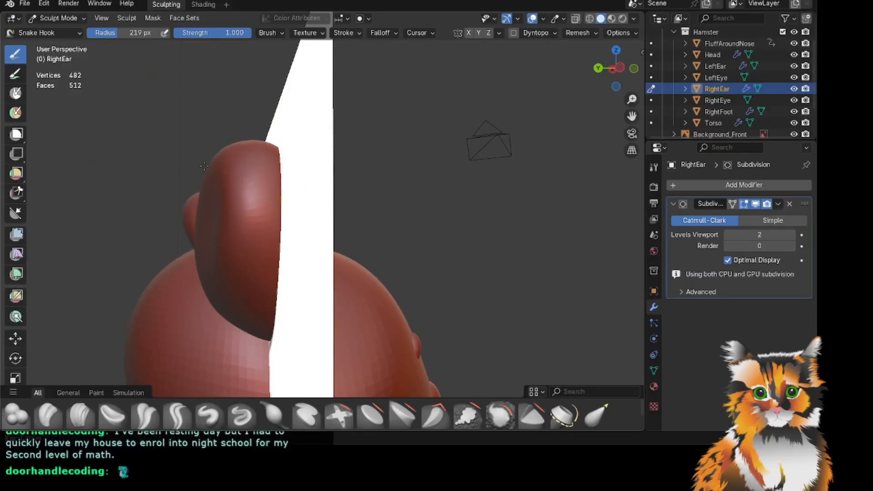
drag(615, 56, 548, 59)
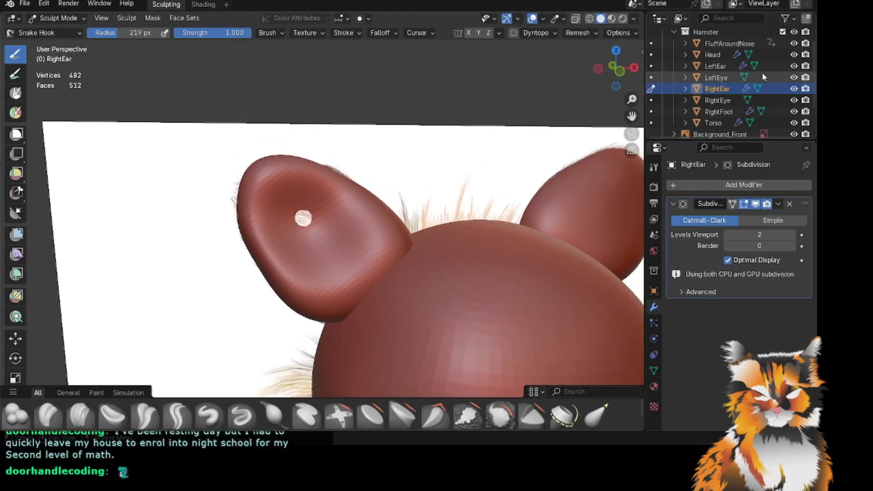
drag(303, 218, 310, 216)
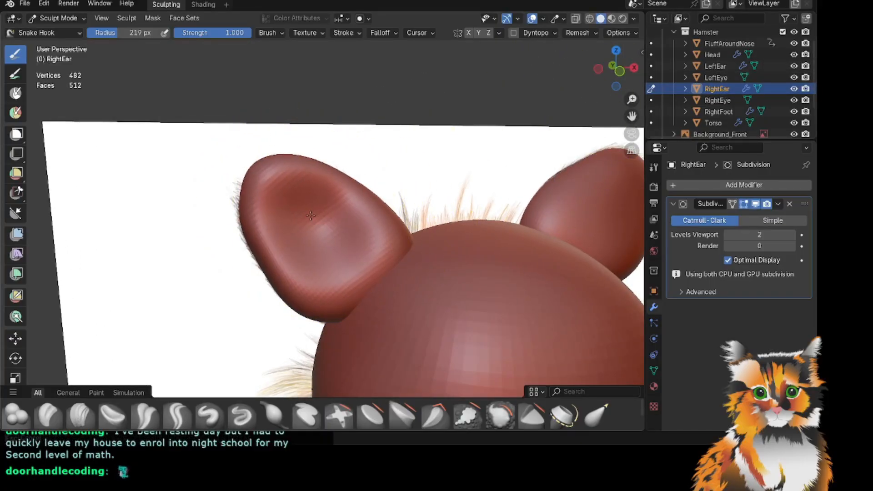
Pull the right ear's inner edge slightly inward where it meets the head.
scroll(314, 217, down, 1)
drag(615, 68, 591, 71)
scroll(520, 177, down, 4)
scroll(409, 223, up, 4)
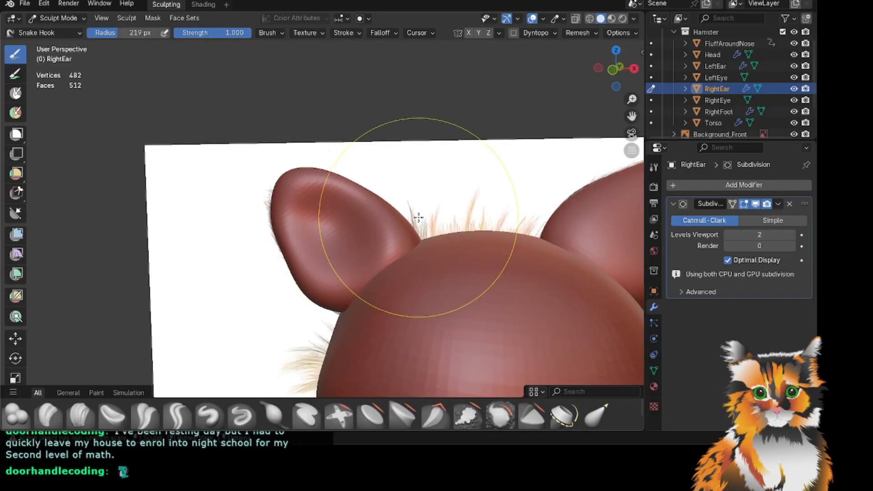
mouse_move(412, 219)
mouse_down()
mouse_move(401, 227)
mouse_move(406, 236)
mouse_up()
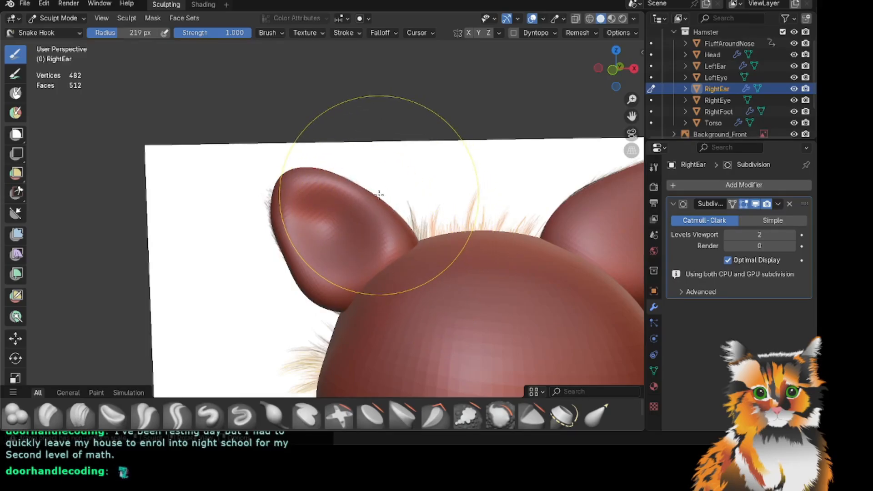
Rework the right ear's upper edge toward the reference outline with Snake Hook strokes, undoing the stroke across its inner surface.
scroll(392, 173, up, 1)
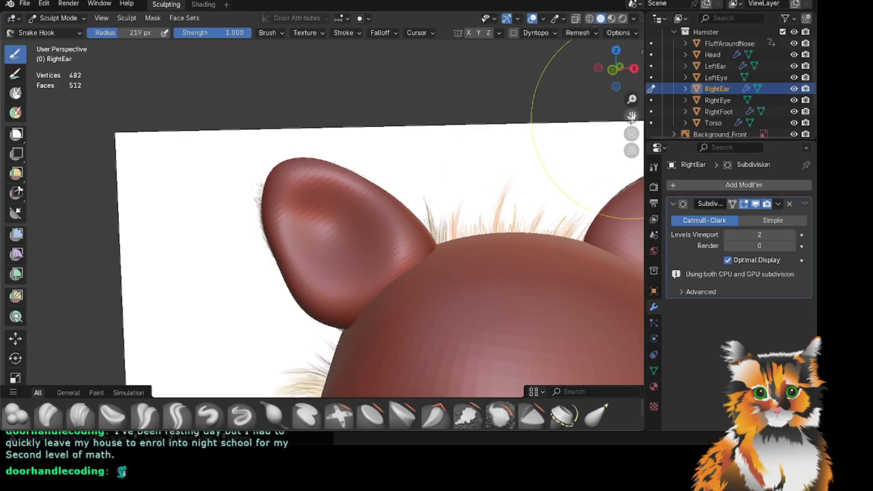
drag(631, 116, 586, 108)
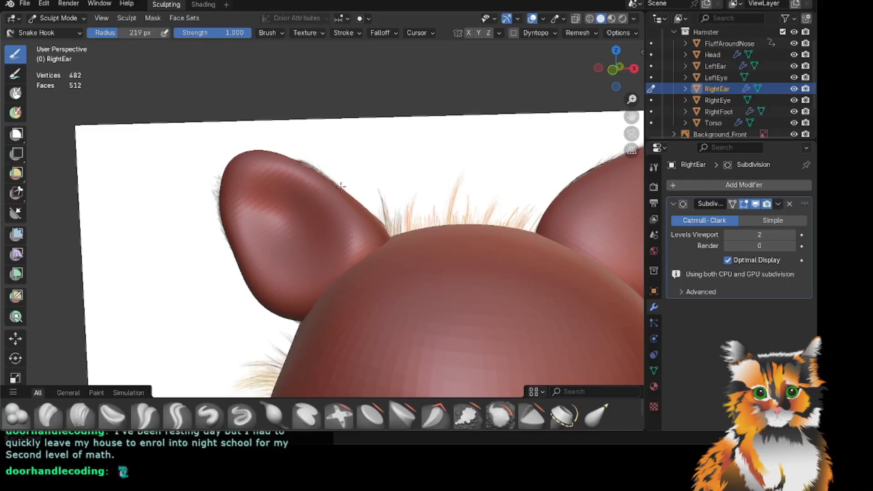
drag(341, 187, 344, 186)
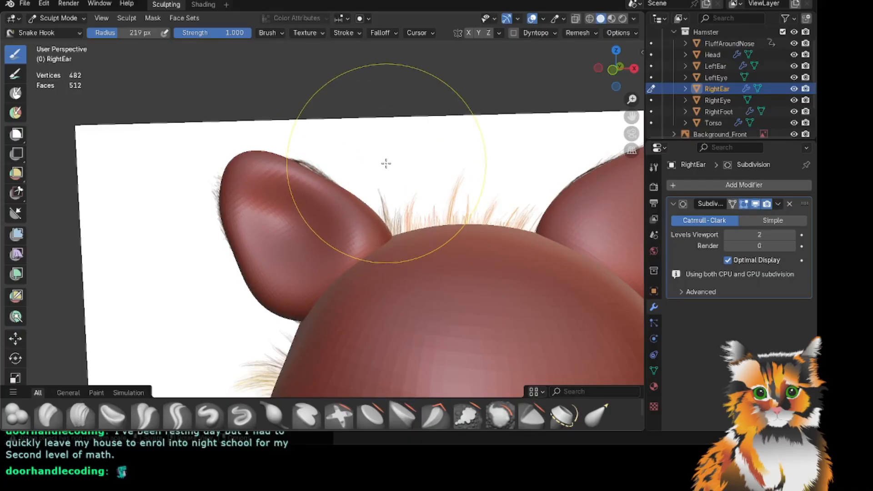
key(ctrl+z)
scroll(383, 166, up, 2)
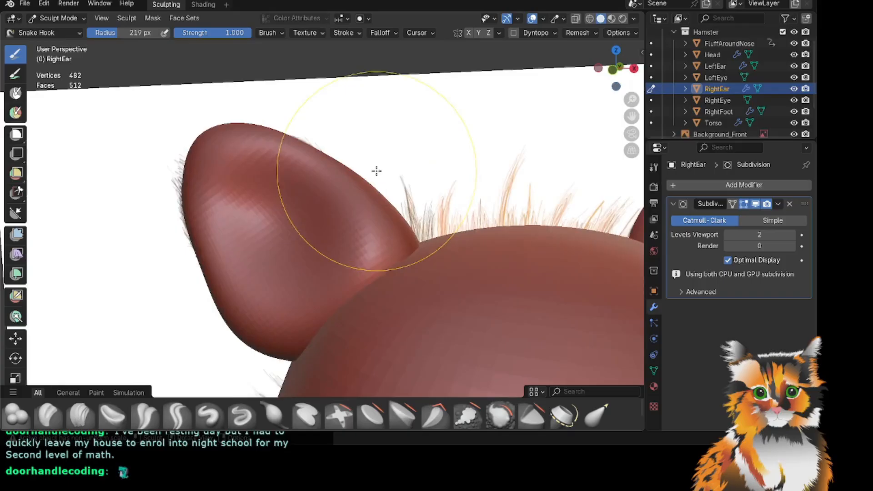
drag(275, 206, 313, 179)
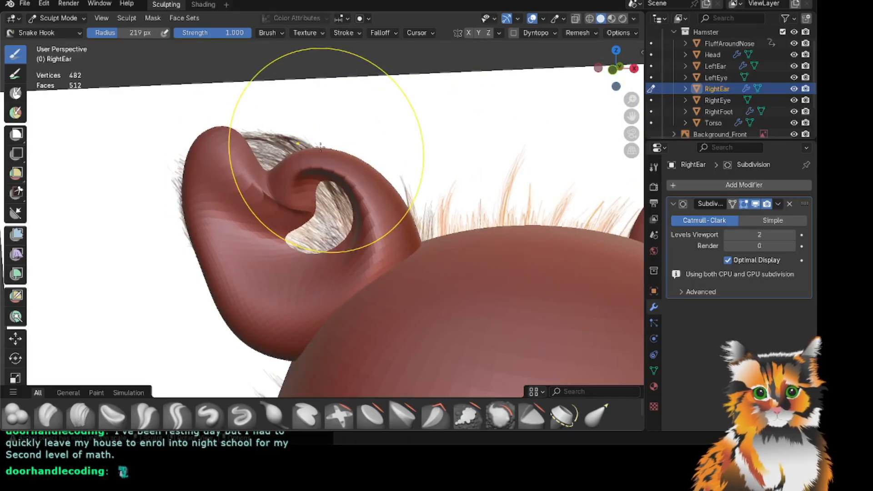
key(ctrl+z)
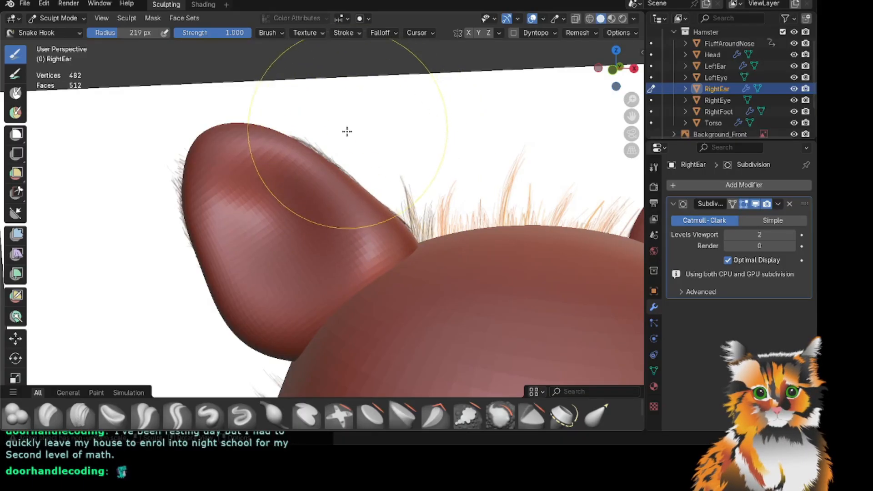
Refine the outline of the right ear's tip with short Snake Hook strokes to follow the fur edge in the reference image.
scroll(605, 135, up, 2)
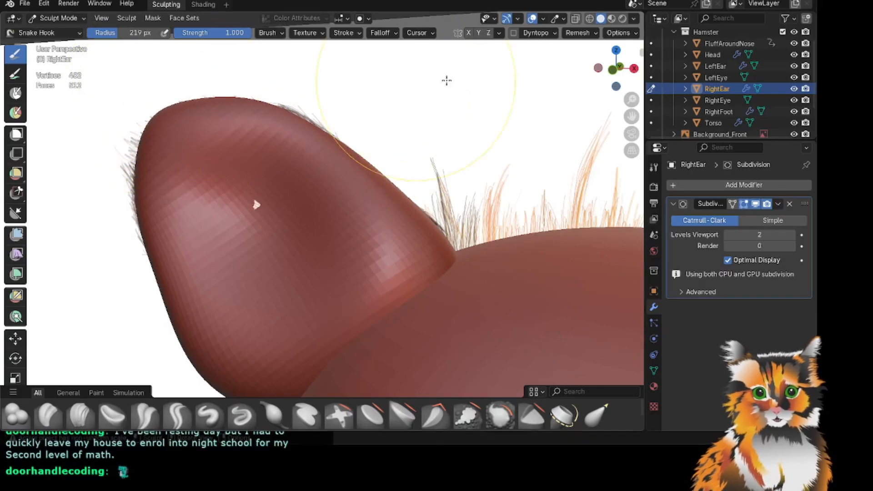
middle_drag(253, 203, 218, 191)
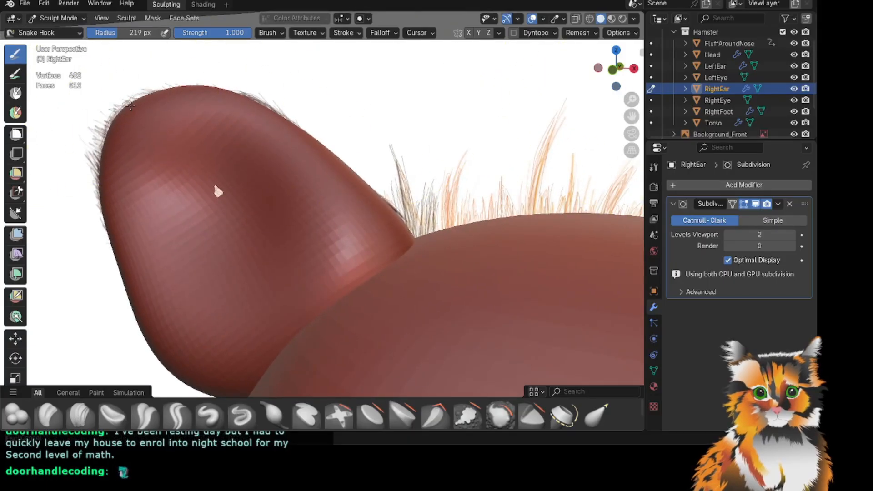
drag(131, 106, 138, 107)
mouse_move(197, 68)
mouse_down()
mouse_move(191, 90)
mouse_move(224, 93)
mouse_up()
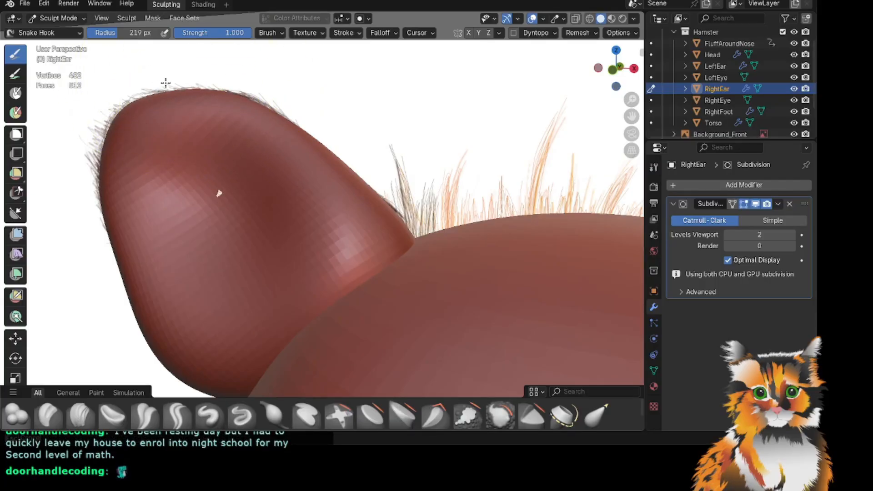
scroll(284, 168, down, 2)
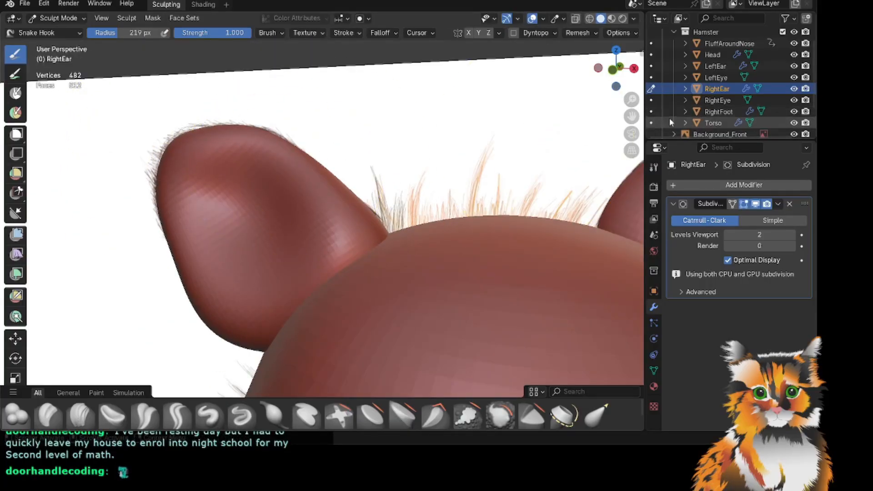
scroll(669, 118, down, 1)
scroll(590, 77, down, 1)
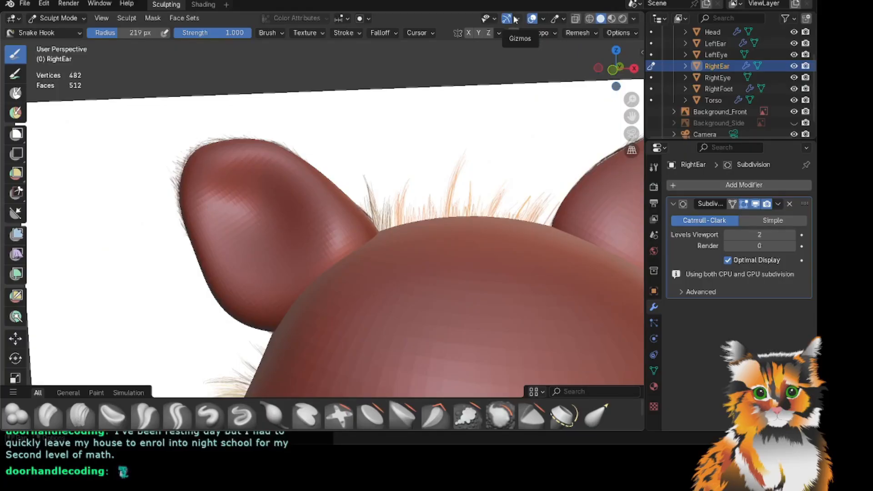
Pull the right ear's lower edge down to the reference outline in the front orthographic view.
drag(628, 61, 646, 66)
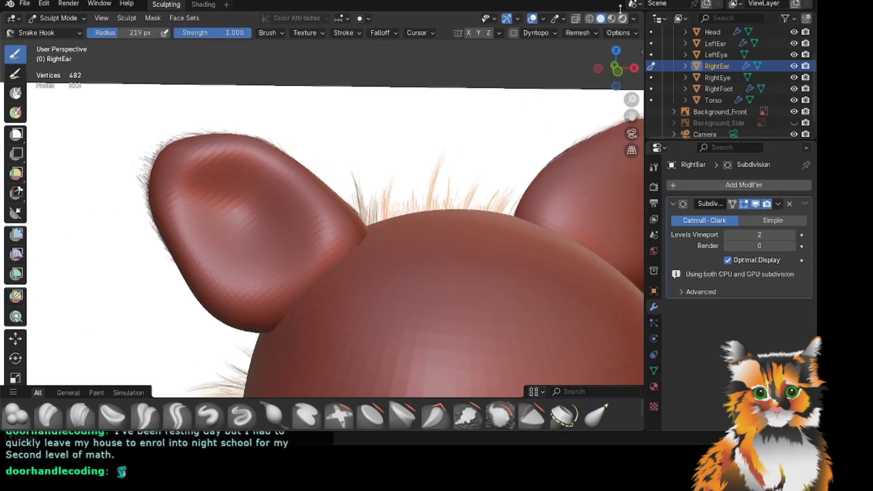
key(KP_1)
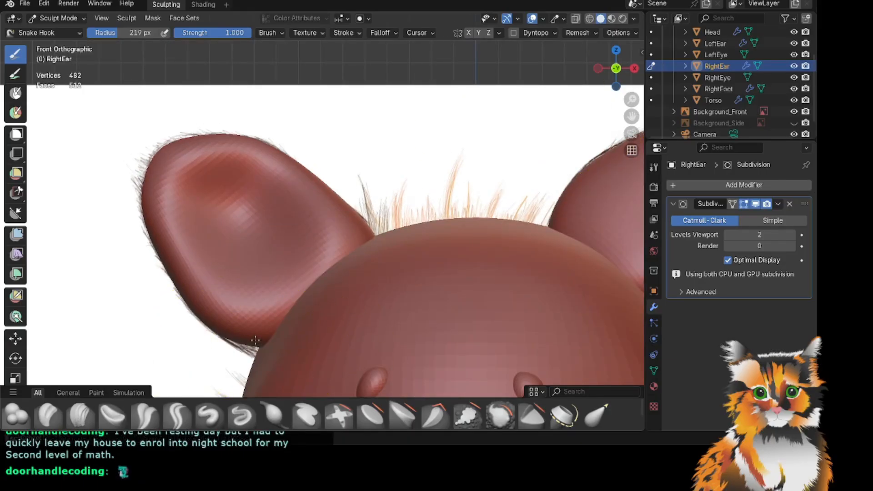
drag(255, 340, 254, 351)
key(ctrl+z)
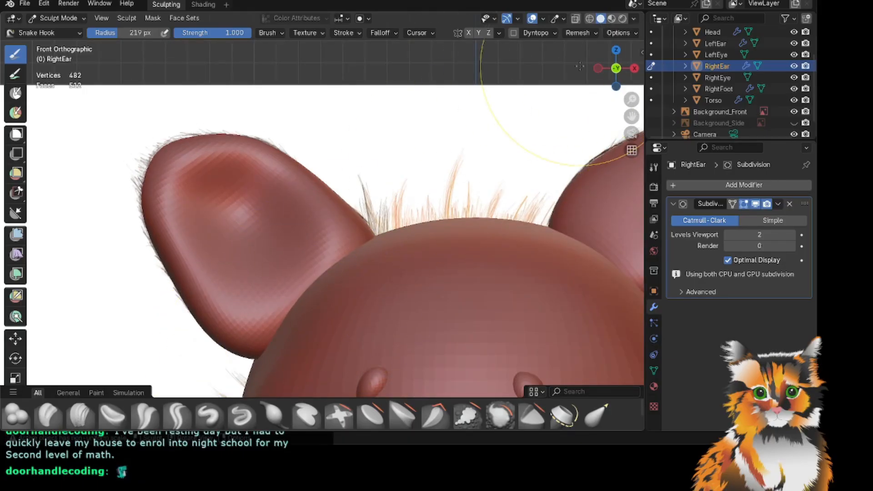
Hide the Background_Front reference image in the viewport, with the right ear seen from the side.
drag(607, 68, 700, 64)
scroll(783, 78, up, 3)
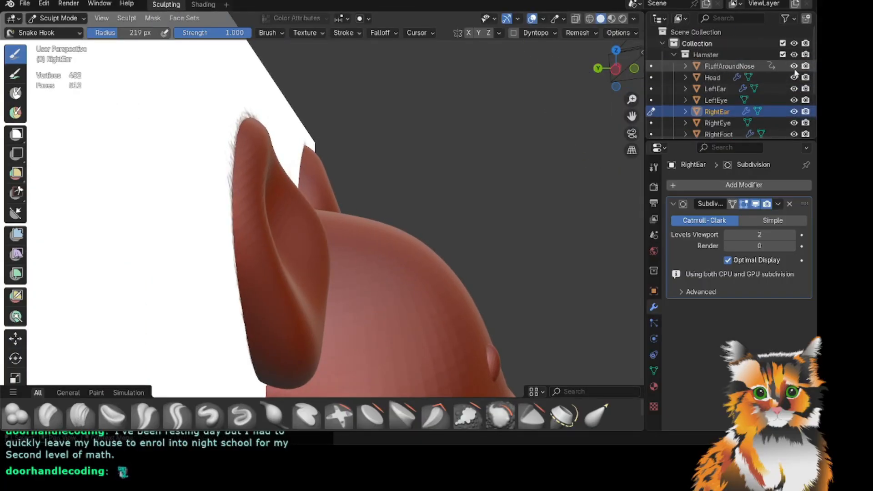
scroll(793, 64, down, 3)
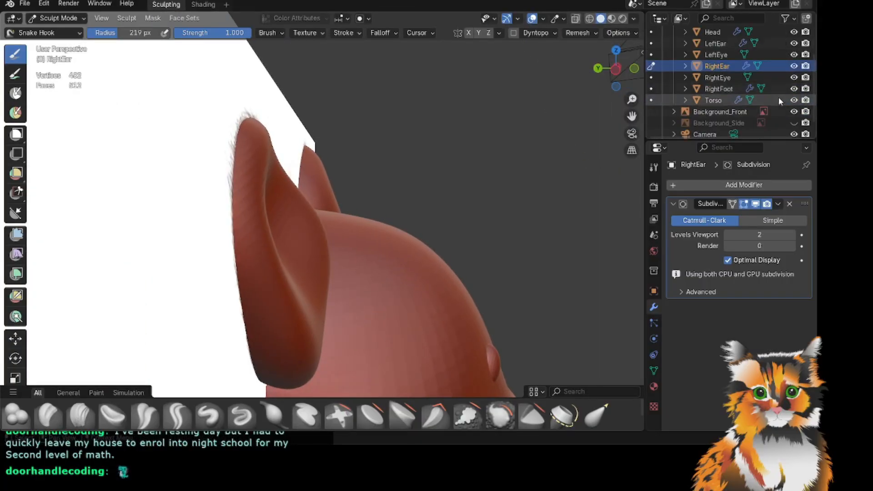
click(795, 123)
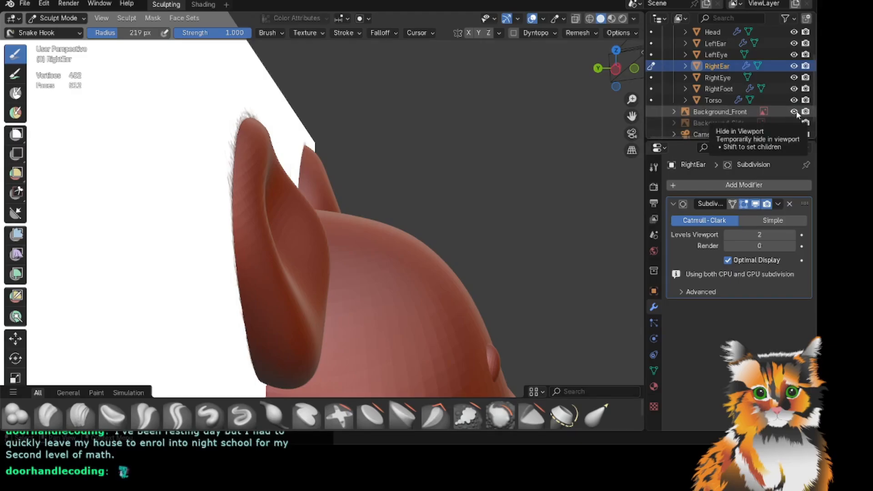
click(793, 111)
Touch up the right ear with a Snake Hook stroke while checking its shape from behind and the side.
mouse_move(616, 68)
mouse_down()
mouse_move(598, 77)
mouse_move(675, 76)
mouse_up()
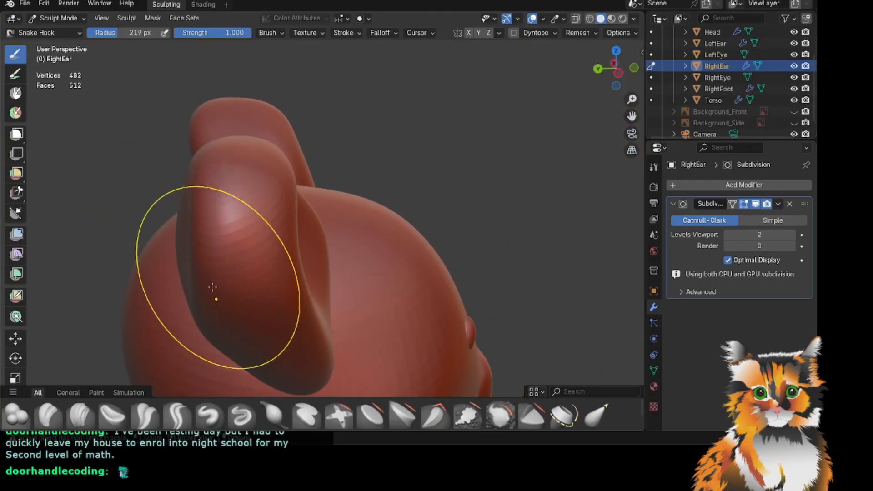
mouse_move(609, 69)
mouse_down()
mouse_move(608, 58)
mouse_move(654, 55)
mouse_move(591, 43)
mouse_move(607, 90)
mouse_up()
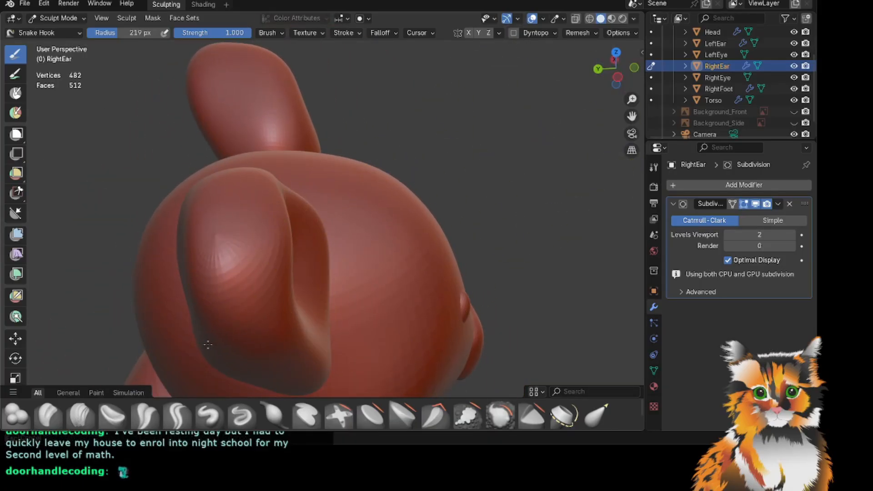
drag(616, 68, 602, 82)
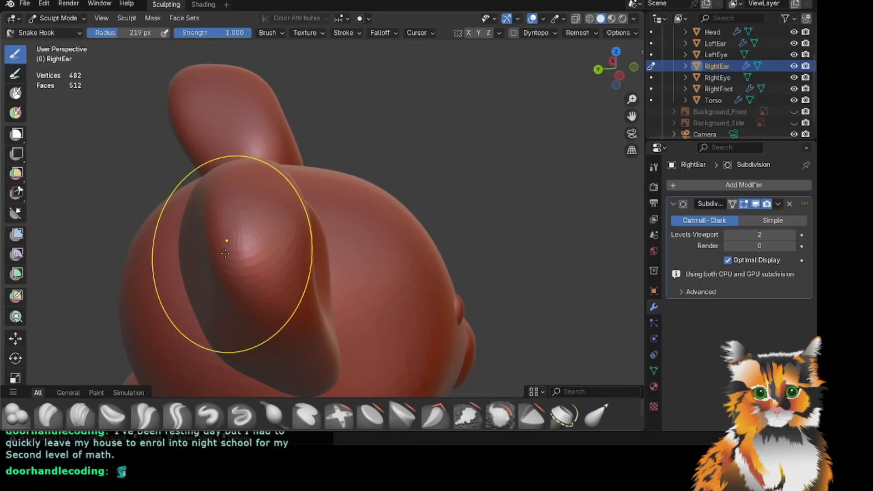
middle_drag(524, 77, 136, 96)
middle_drag(100, 198, 146, 201)
drag(146, 204, 163, 202)
scroll(511, 209, down, 6)
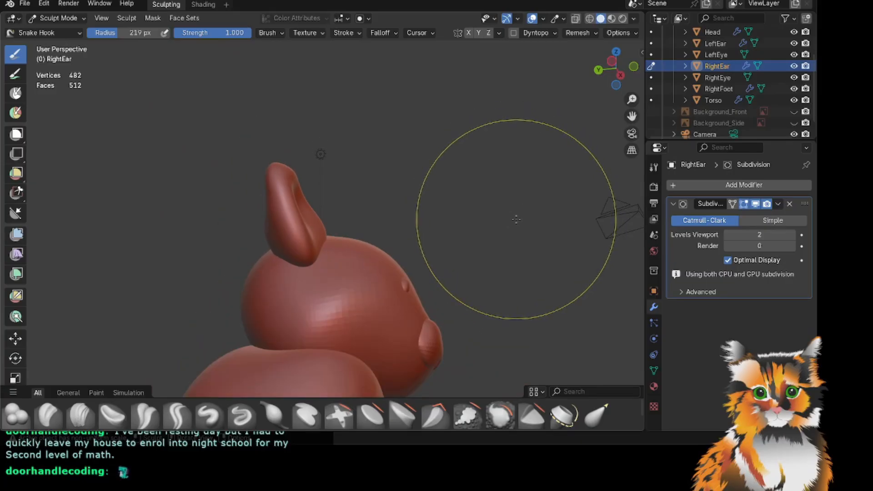
Examine the right ear's hollow and its fit on the head from an angled front view.
drag(619, 64, 693, 157)
mouse_move(631, 116)
mouse_down()
mouse_move(630, 59)
mouse_move(568, 91)
mouse_move(491, 75)
mouse_move(614, 66)
mouse_move(473, 104)
mouse_move(513, 68)
mouse_move(465, 75)
mouse_up()
drag(631, 116, 643, 154)
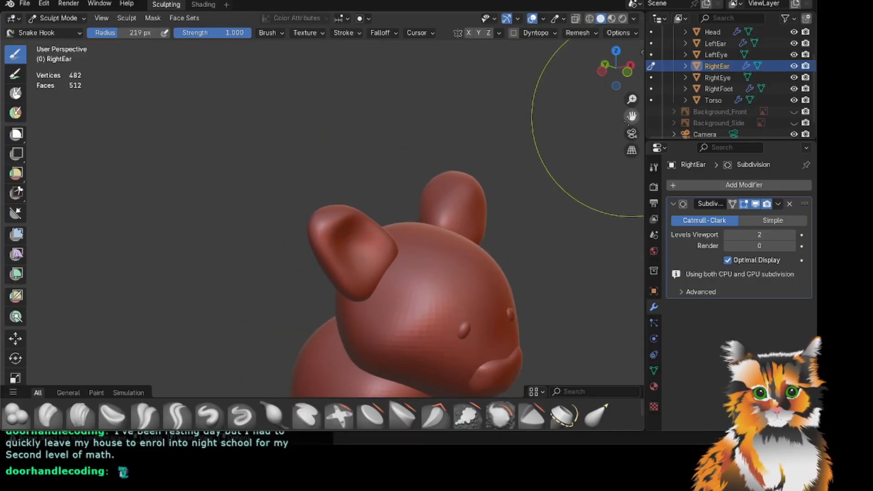
scroll(603, 102, up, 1)
scroll(602, 101, up, 2)
drag(631, 117, 552, 93)
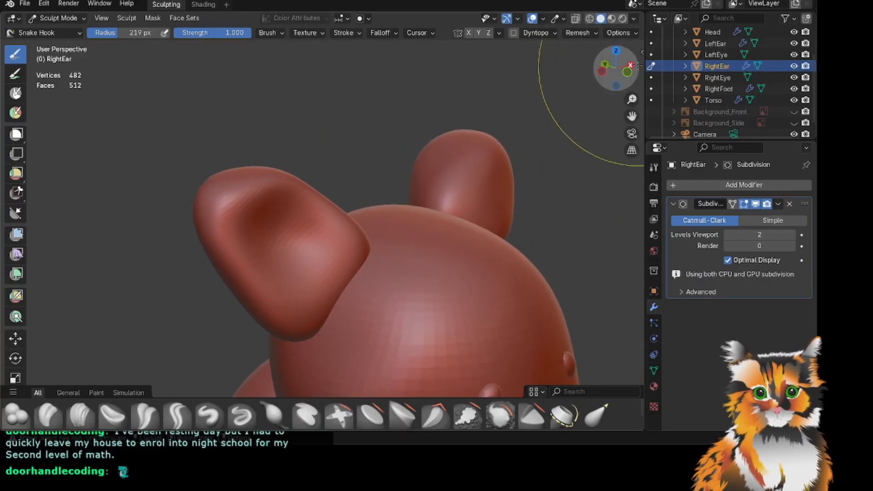
Undo the last stroke on the right ear and reshape its upper rim with short Snake Hook strokes from an angled front view.
mouse_move(627, 71)
mouse_down()
mouse_move(628, 80)
mouse_move(672, 80)
mouse_up()
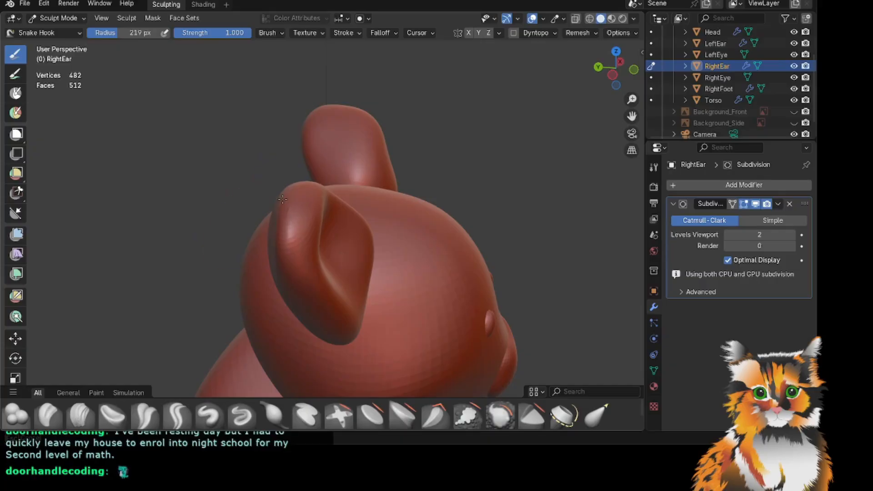
key(ctrl+z)
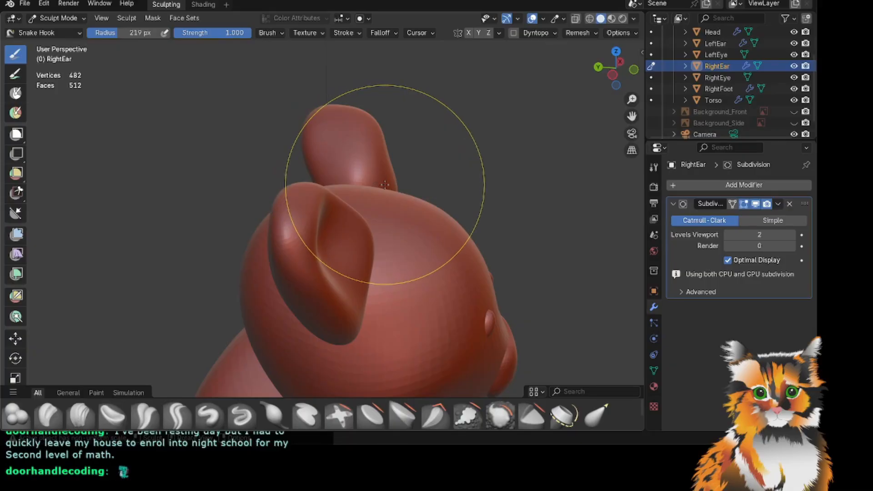
drag(632, 116, 541, 118)
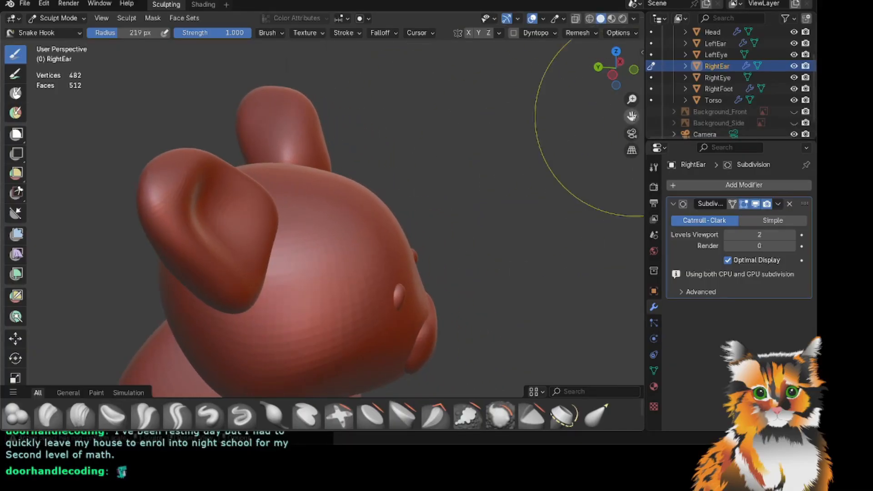
drag(623, 64, 564, 79)
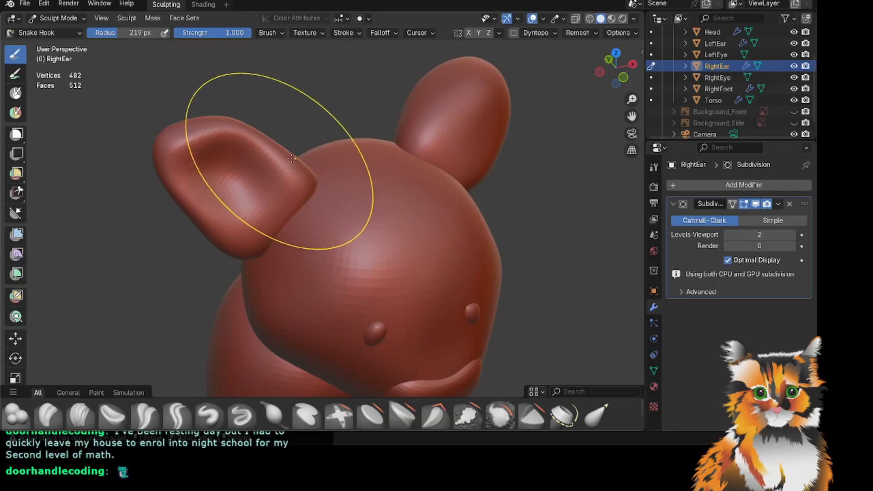
drag(230, 130, 236, 137)
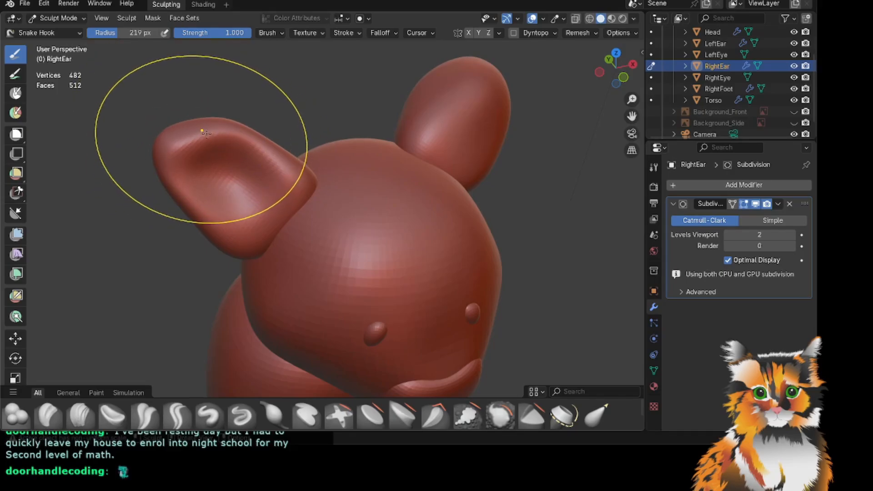
mouse_move(204, 136)
mouse_down()
mouse_move(179, 157)
mouse_move(192, 141)
mouse_up()
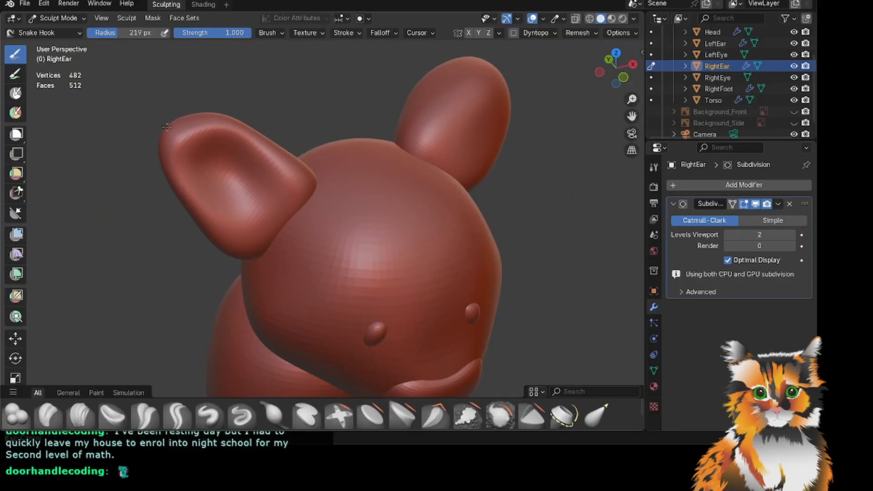
Push the back edge of the right ear inward with a Snake Hook stroke, seen from above and behind.
drag(614, 59, 553, 37)
middle_drag(273, 205, 393, 206)
mouse_move(616, 68)
mouse_down()
mouse_move(532, 39)
mouse_move(509, 57)
mouse_move(625, 64)
mouse_move(623, 113)
mouse_move(579, 113)
mouse_up()
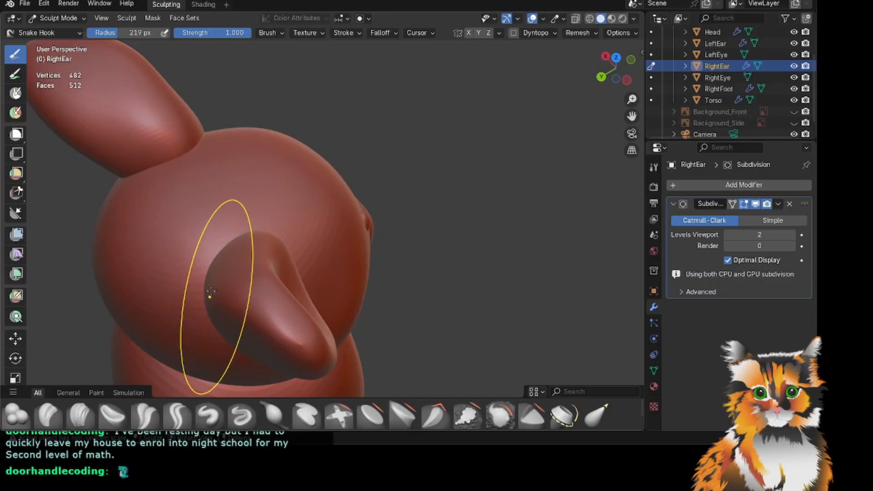
drag(236, 313, 243, 314)
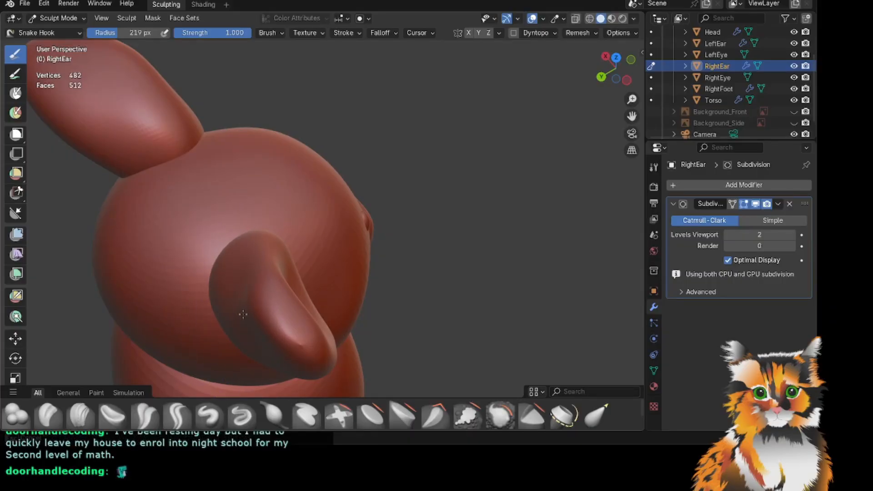
Examine the right ear's profile, thickness and hollow against the head from the side and the front.
drag(600, 59, 620, 74)
scroll(754, 73, up, 2)
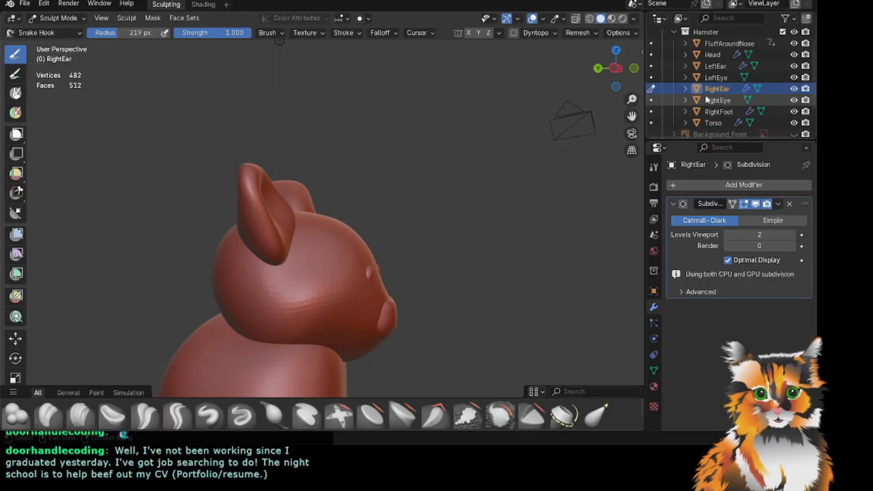
scroll(726, 92, up, 2)
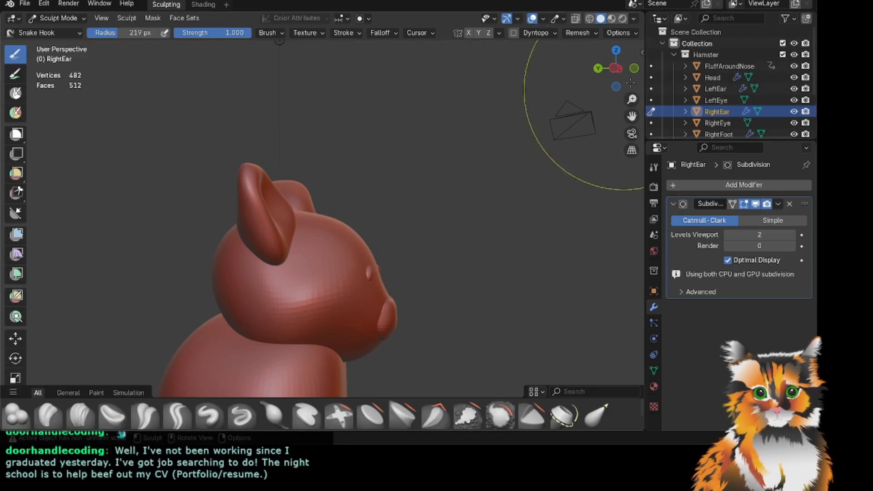
mouse_move(630, 78)
mouse_down()
mouse_move(633, 119)
mouse_move(623, 110)
mouse_up()
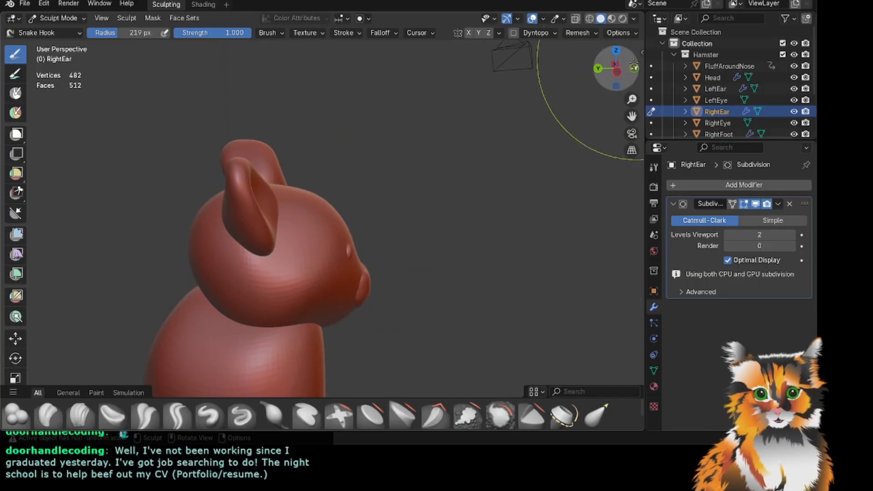
drag(633, 63, 629, 80)
drag(632, 116, 631, 80)
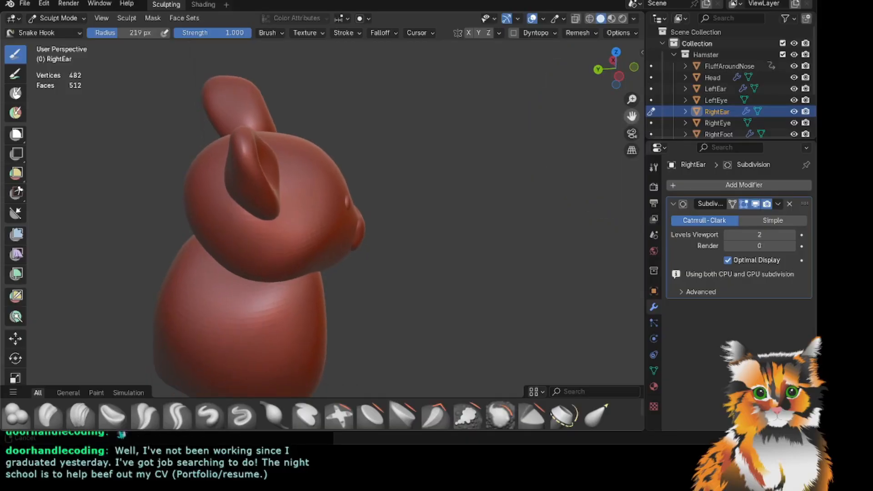
scroll(341, 175, up, 3)
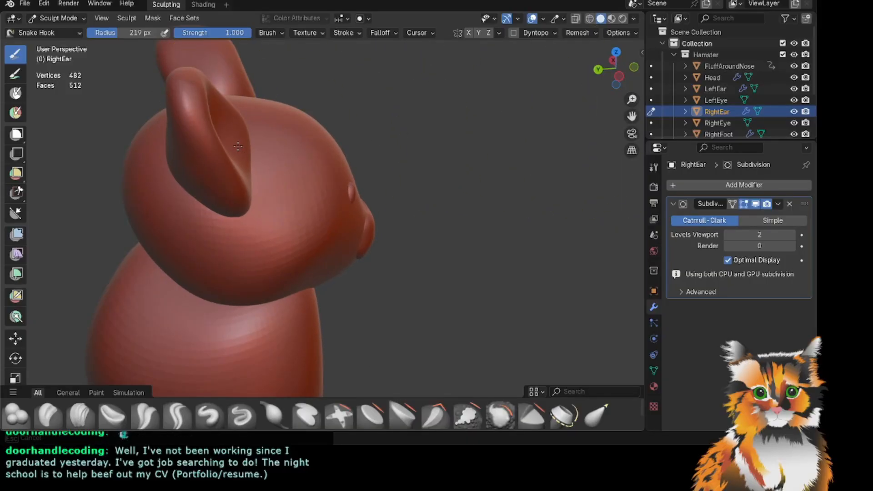
drag(599, 60, 508, 66)
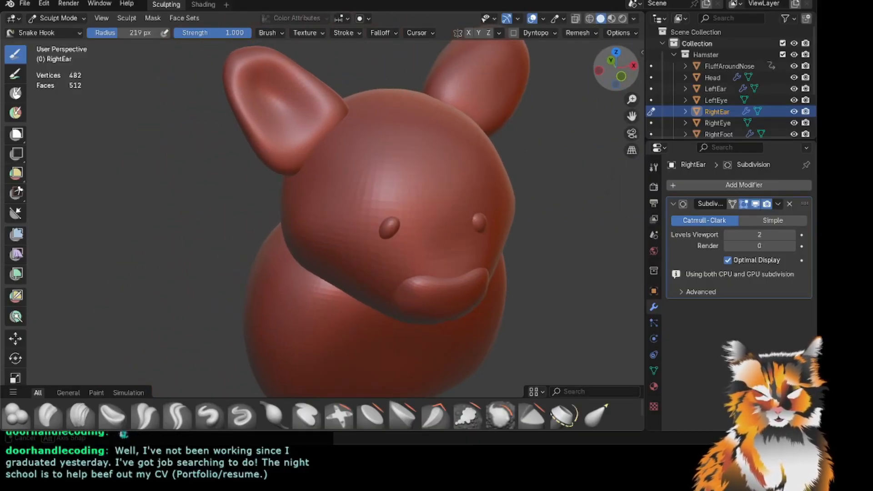
scroll(409, 137, up, 1)
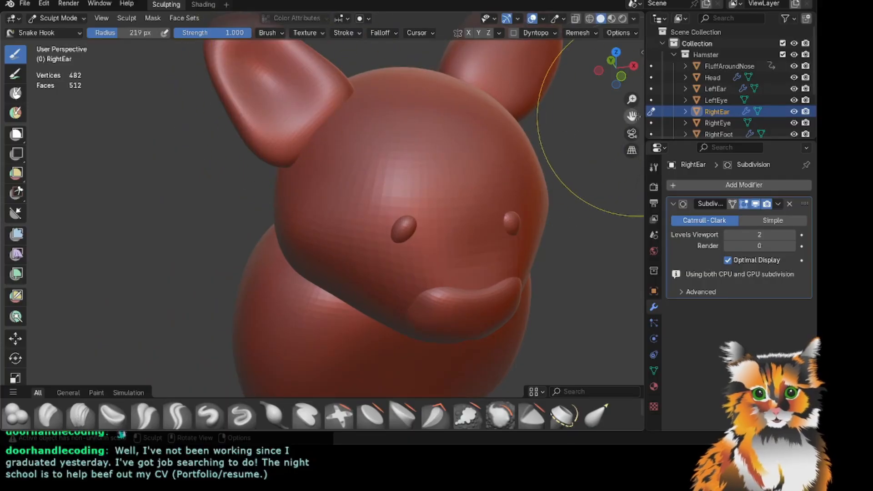
Widen the right ear's hollow and outer rim with short Snake Hook strokes from an angled front view.
drag(632, 116, 632, 240)
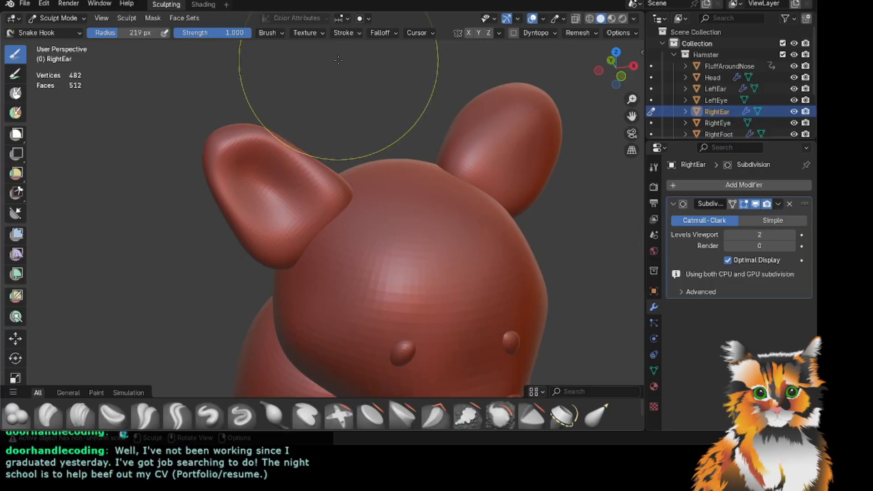
scroll(268, 88, up, 2)
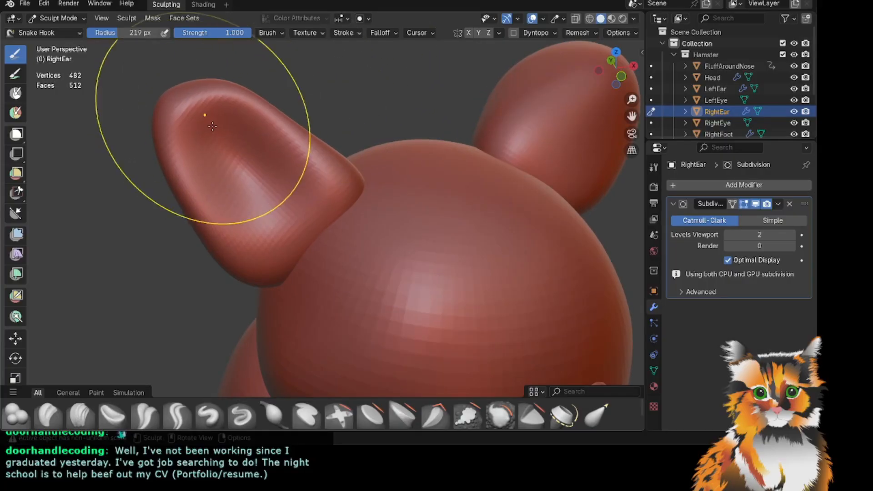
drag(207, 142, 197, 148)
drag(255, 163, 262, 159)
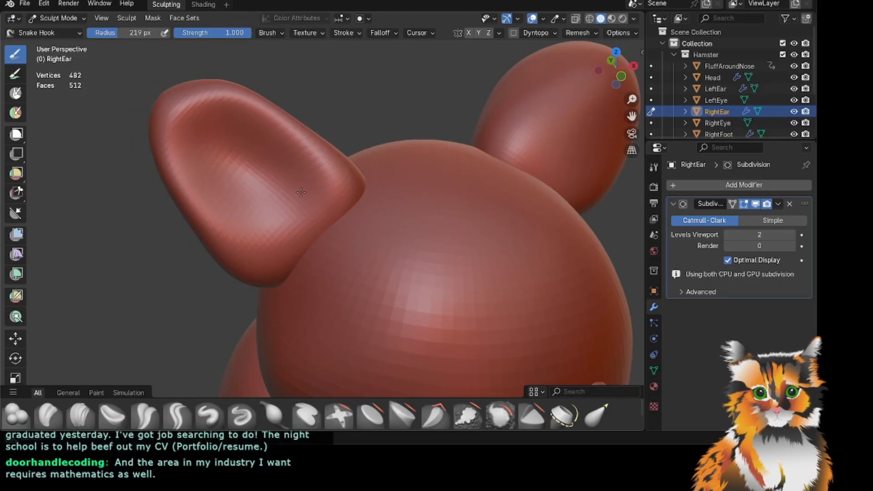
Undo the last two sculpt changes on the right ear.
middle_drag(568, 106, 602, 89)
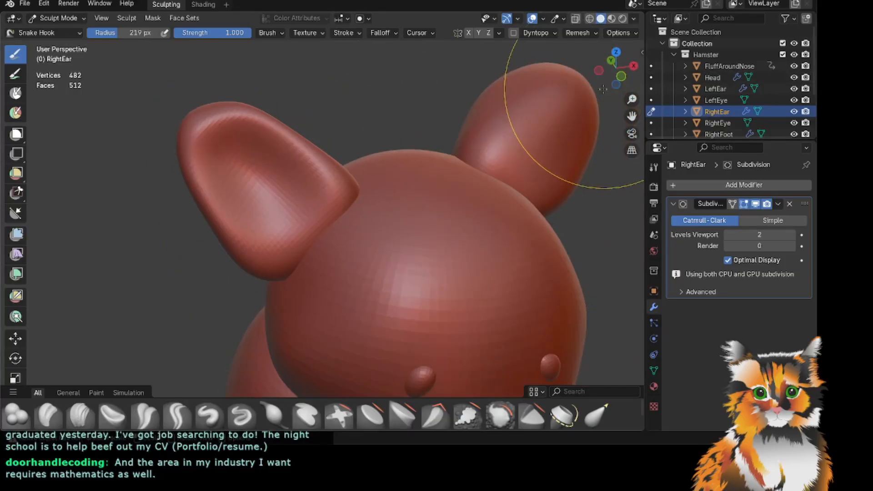
drag(615, 81, 601, 76)
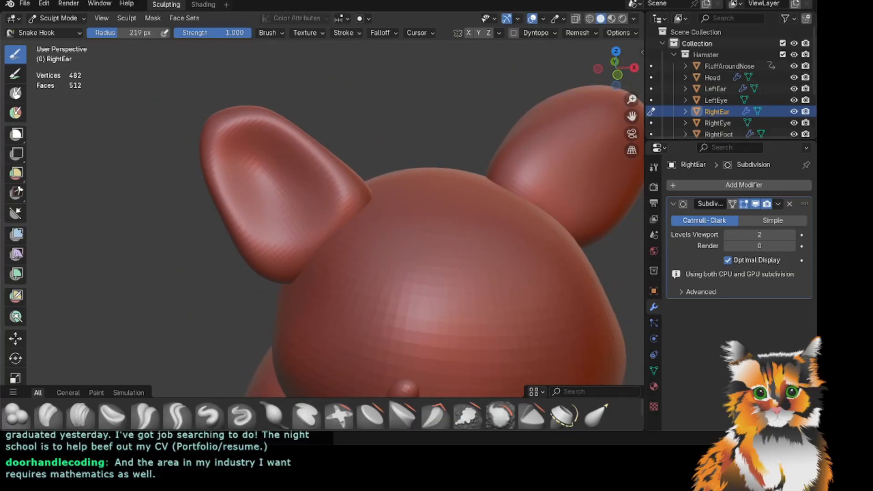
key(ctrl+z)
key(ctrl+z)
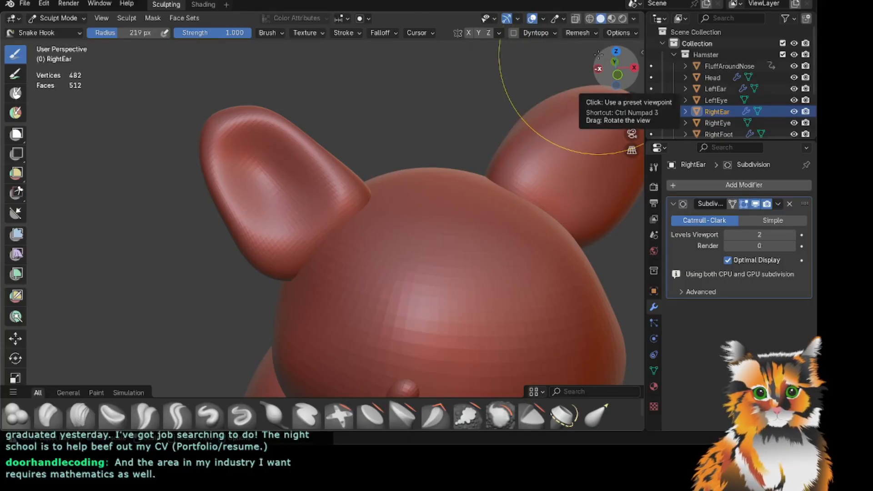
Nudge the right ear's lower edge beside the head inward with a Snake Hook stroke from behind.
drag(603, 62, 696, 52)
drag(631, 116, 604, 103)
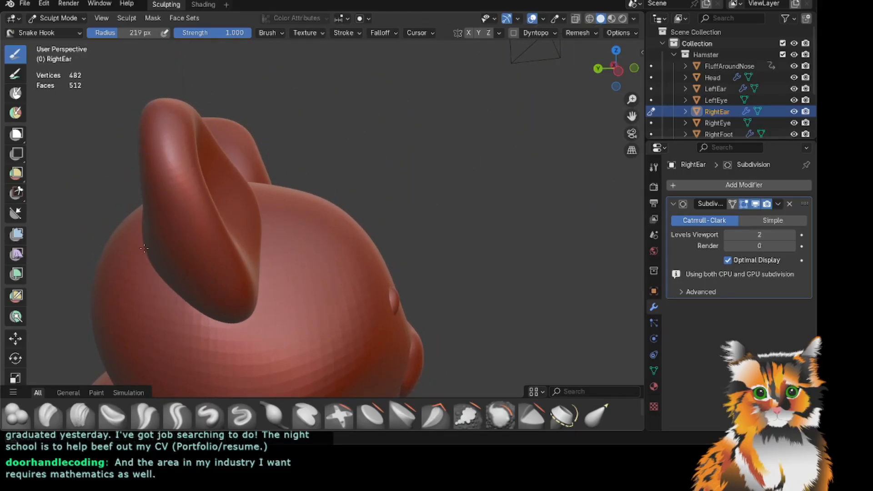
mouse_move(609, 67)
mouse_down()
mouse_move(696, 62)
mouse_move(711, 76)
mouse_move(661, 80)
mouse_up()
drag(153, 255, 164, 261)
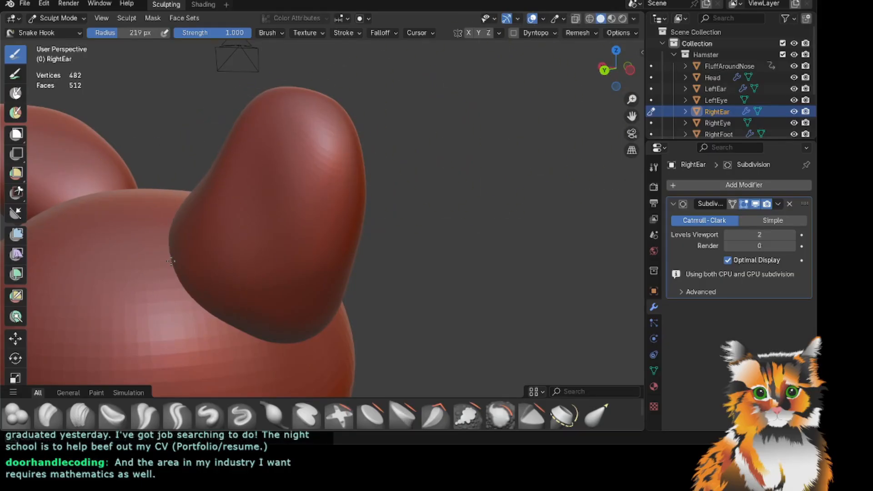
Show the Background_Front and Background_Side reference images again, with the model seen from the front.
drag(620, 57, 478, 60)
scroll(785, 77, down, 3)
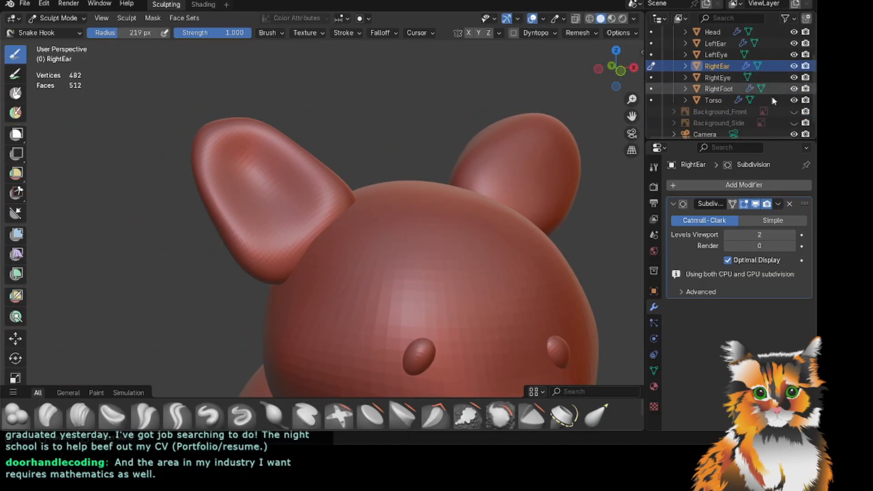
click(794, 111)
click(794, 123)
Try to pull the right ear's outer tip out to the front reference outline, and undo the last two strokes.
mouse_move(611, 69)
mouse_down()
mouse_move(620, 63)
mouse_move(595, 73)
mouse_up()
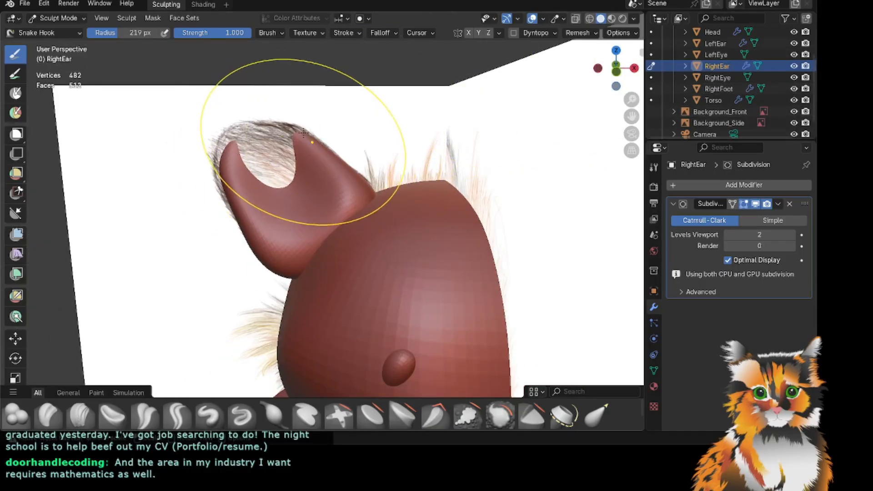
drag(231, 147, 224, 145)
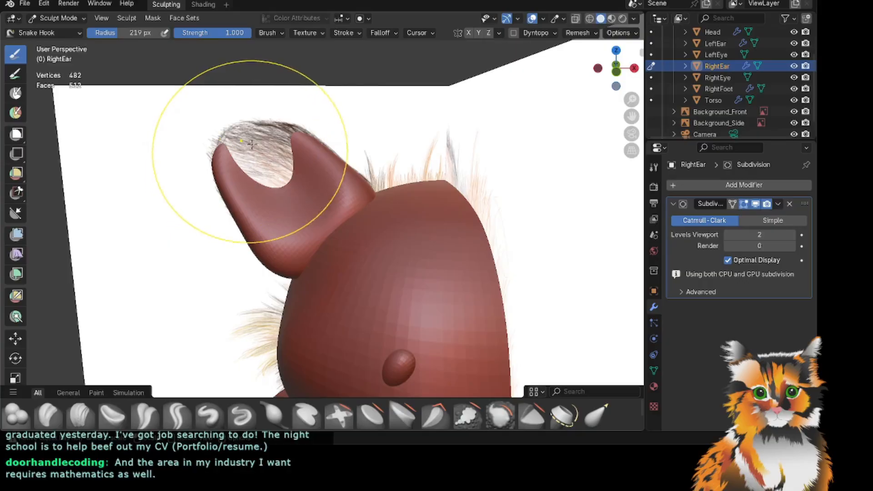
scroll(364, 126, down, 1)
key(ctrl+z)
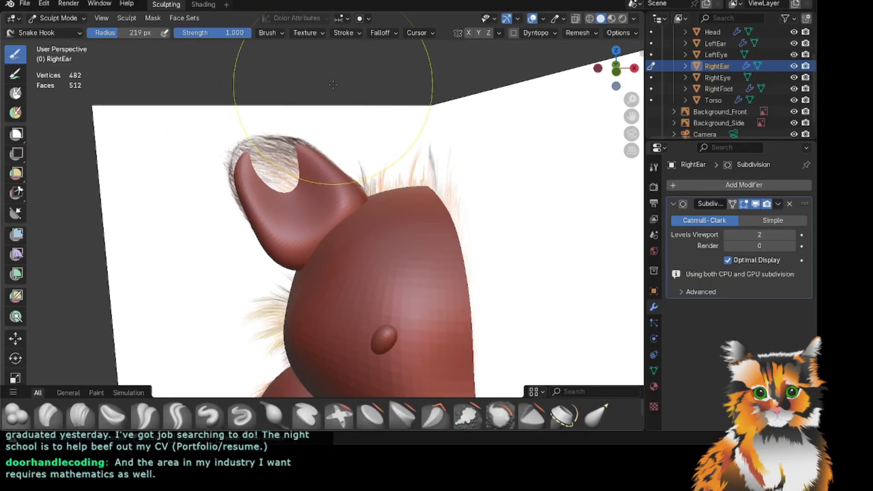
key(ctrl+z)
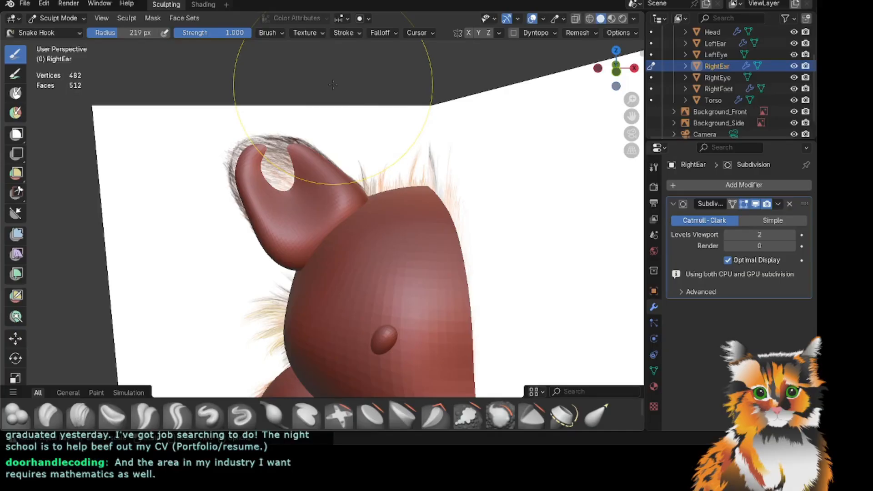
Push the back of the right ear's upper part forward and refine its tip with Snake Hook strokes from the side.
middle_drag(332, 85, 540, 92)
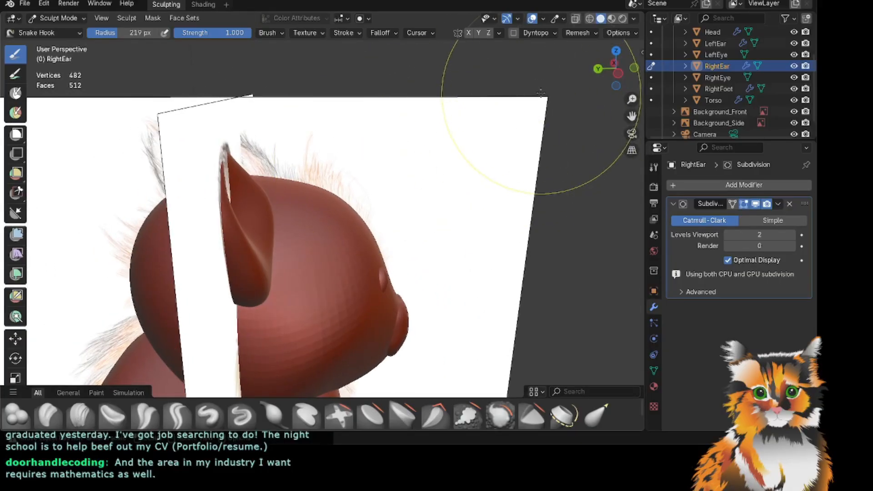
drag(609, 70, 529, 98)
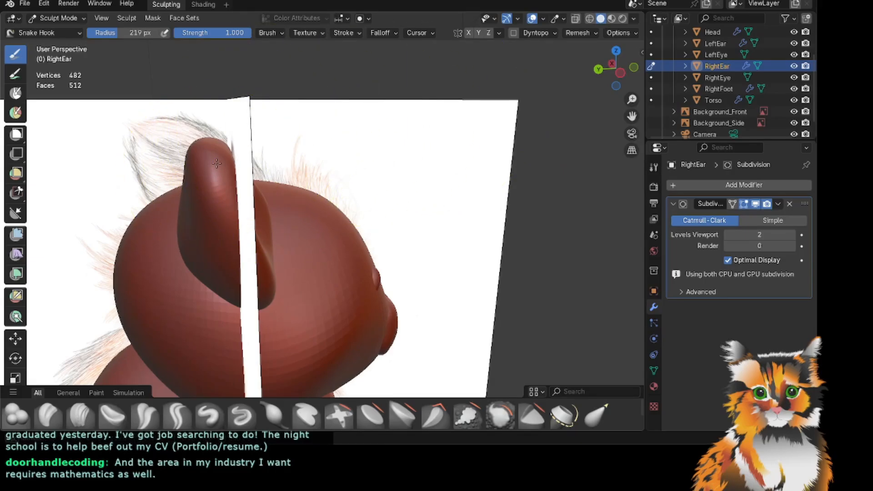
drag(198, 147, 210, 148)
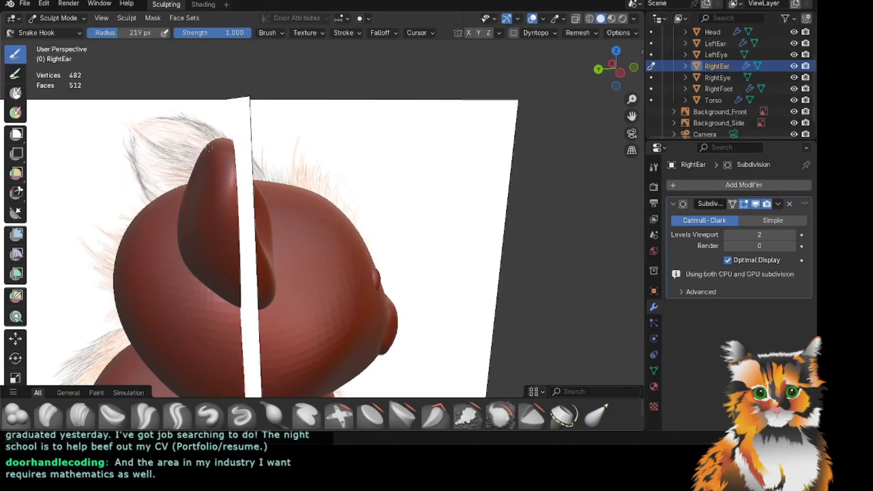
drag(234, 208, 226, 209)
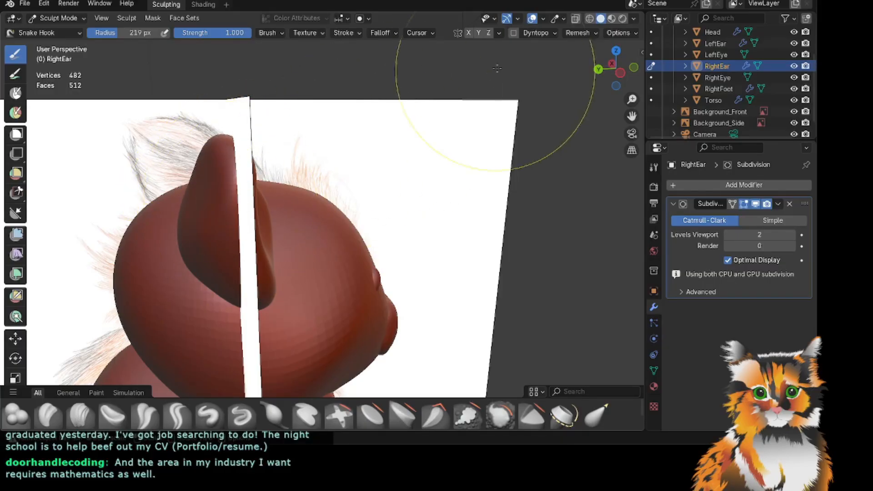
Hide the Hamster collection so that only the reference drawings show from the front.
drag(619, 73, 510, 72)
scroll(553, 127, down, 2)
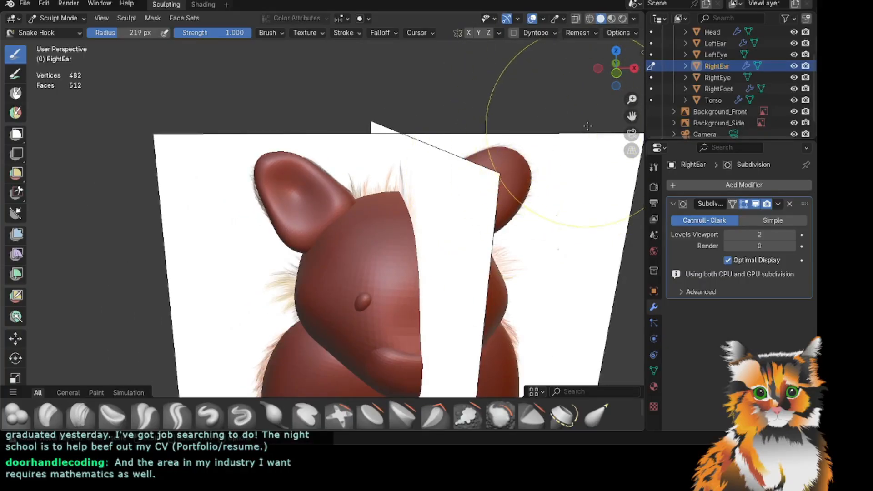
scroll(771, 67, up, 3)
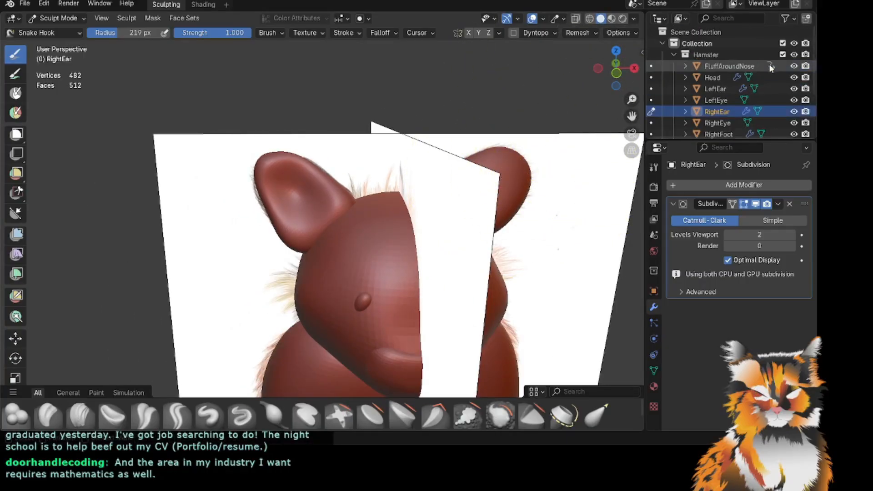
click(793, 55)
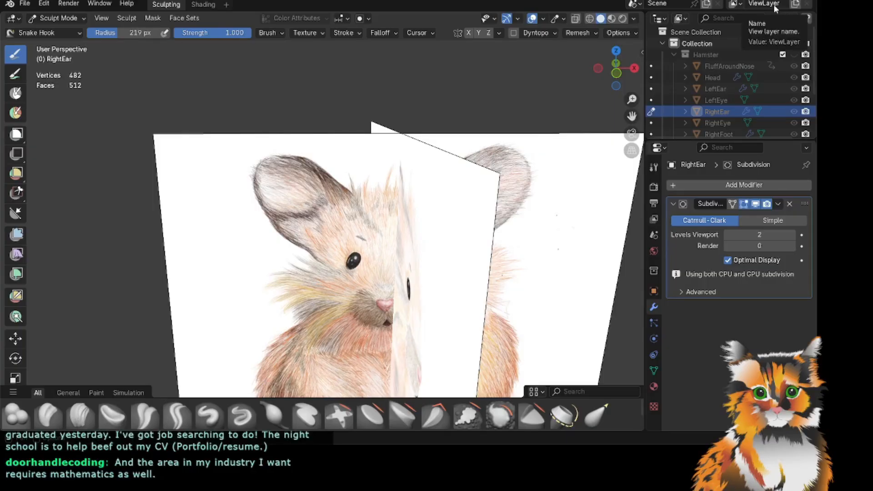
Hide the Background_Side reference image and look straight at the front drawing.
scroll(769, 70, down, 4)
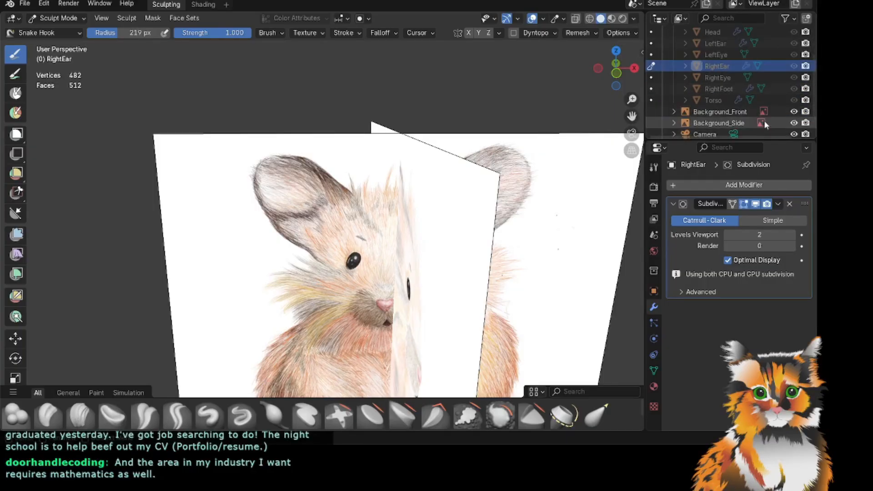
click(793, 122)
scroll(578, 114, down, 1)
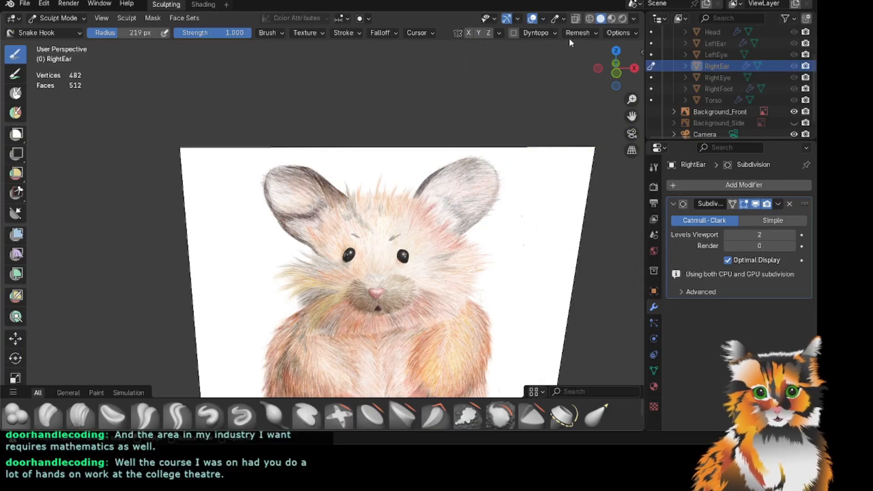
drag(630, 79, 623, 65)
drag(631, 116, 620, 108)
click(614, 68)
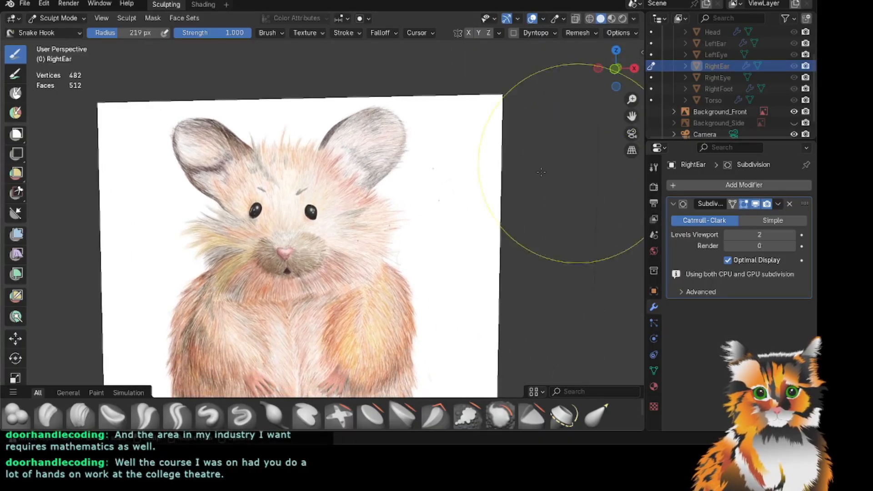
scroll(423, 102, up, 3)
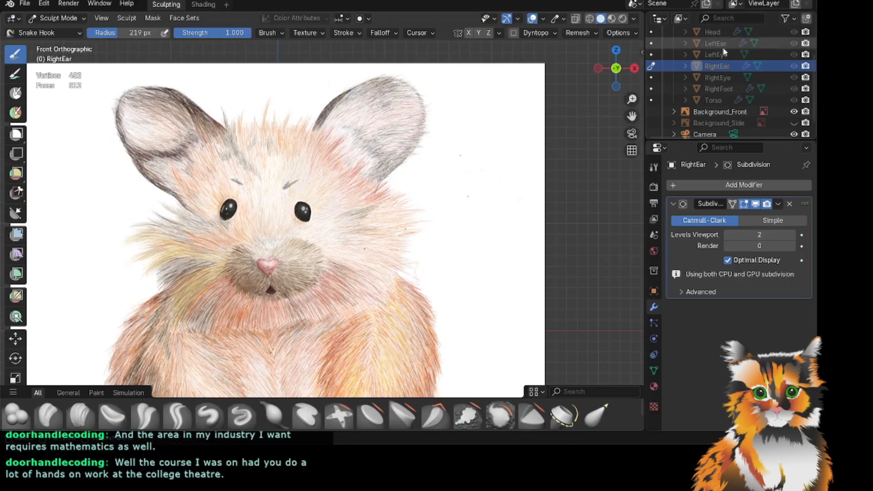
Show the Hamster collection again over the front reference drawing.
scroll(727, 81, up, 4)
click(794, 55)
click(794, 55)
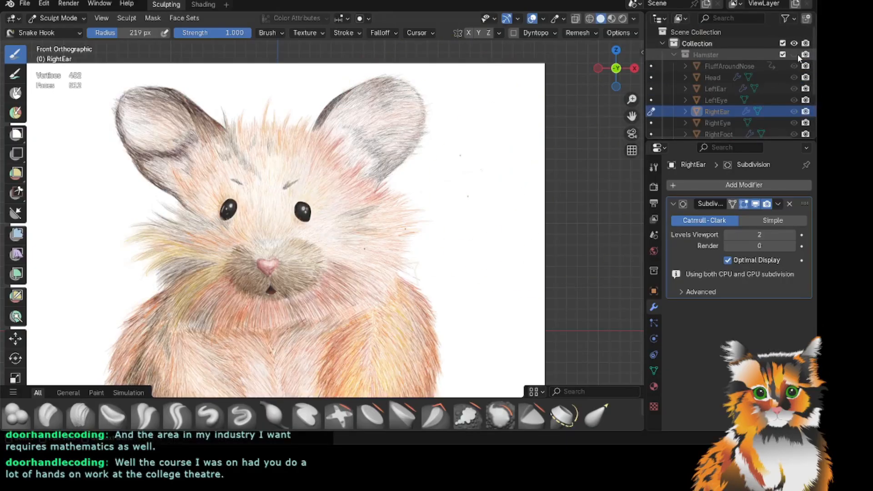
scroll(319, 117, up, 1)
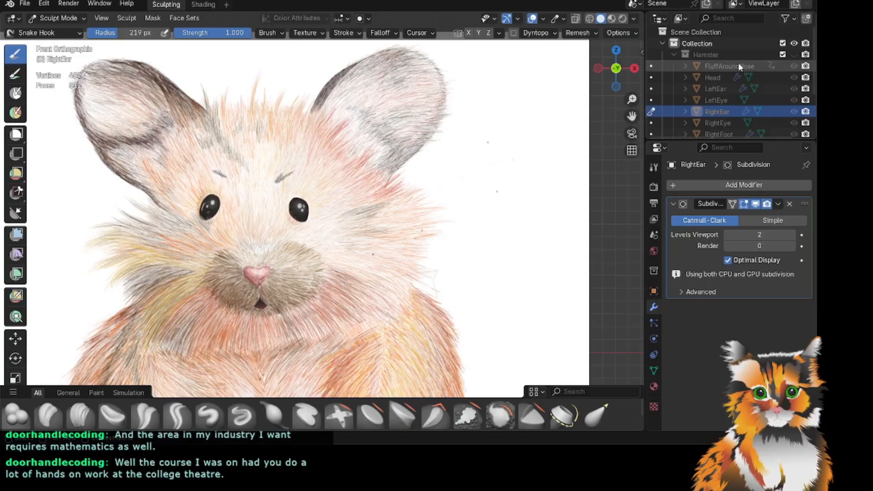
click(794, 55)
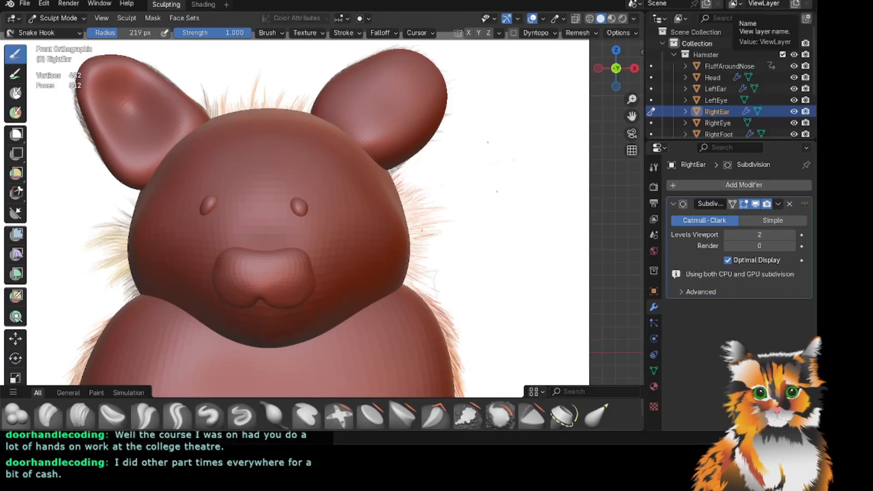
Reshape the inner hollow of the right ear with Snake Hook strokes from side and three-quarter views.
drag(627, 66, 723, 66)
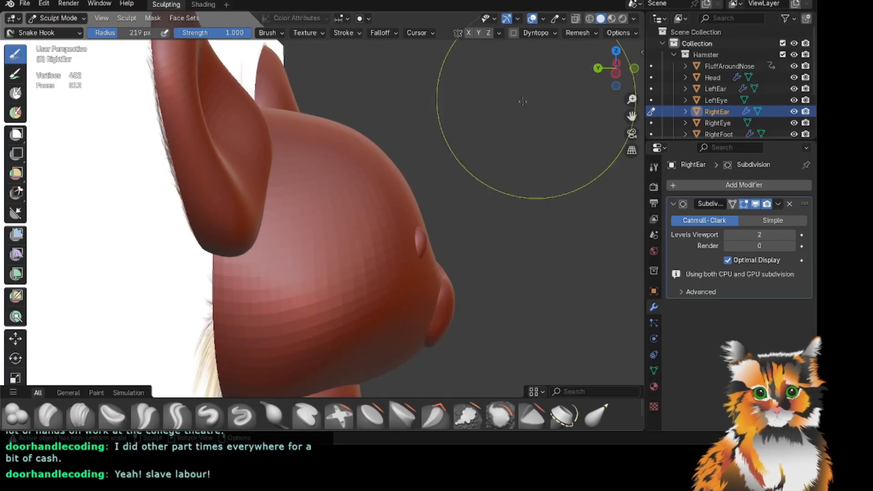
mouse_move(631, 116)
mouse_down()
mouse_move(598, 68)
mouse_move(601, 86)
mouse_move(623, 72)
mouse_move(619, 83)
mouse_up()
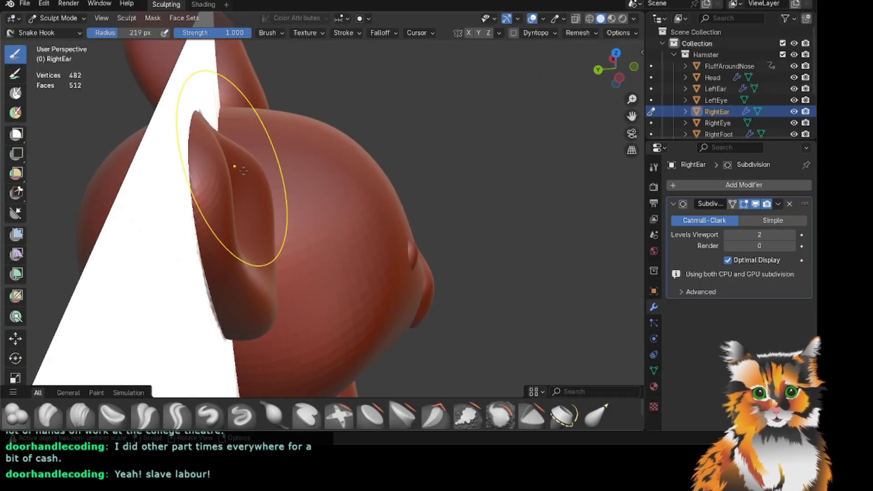
drag(218, 182, 199, 180)
drag(607, 68, 614, 76)
drag(107, 178, 119, 177)
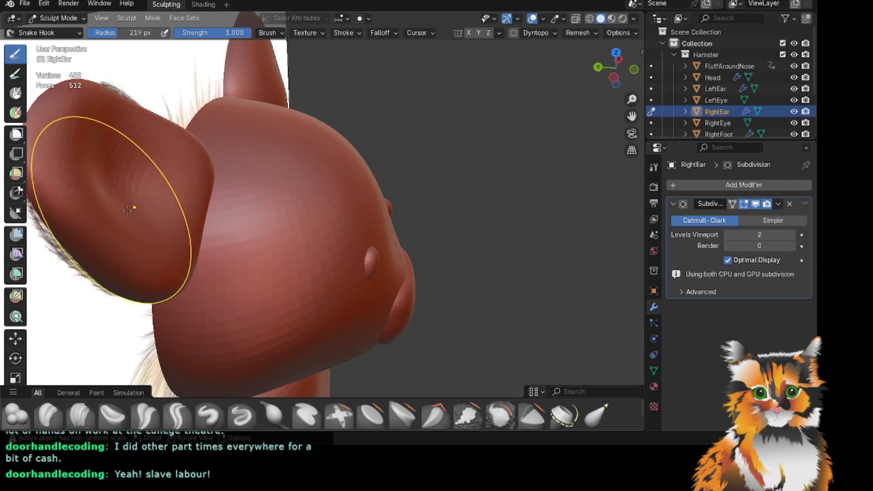
mouse_move(117, 208)
mouse_down()
mouse_move(102, 202)
mouse_move(111, 183)
mouse_move(125, 184)
mouse_up()
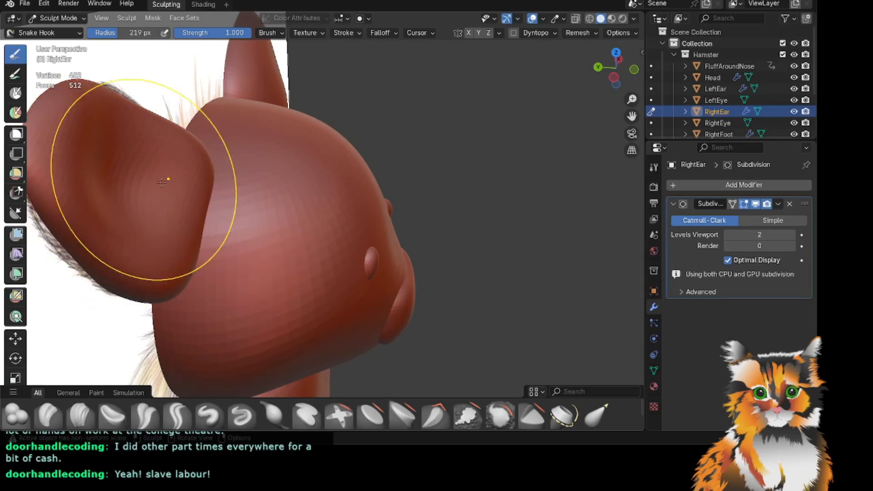
Set the Snake Hook brush to a 91 px radius and 0.428 strength, with the right ear seen from the front.
drag(616, 57, 564, 52)
scroll(571, 77, down, 3)
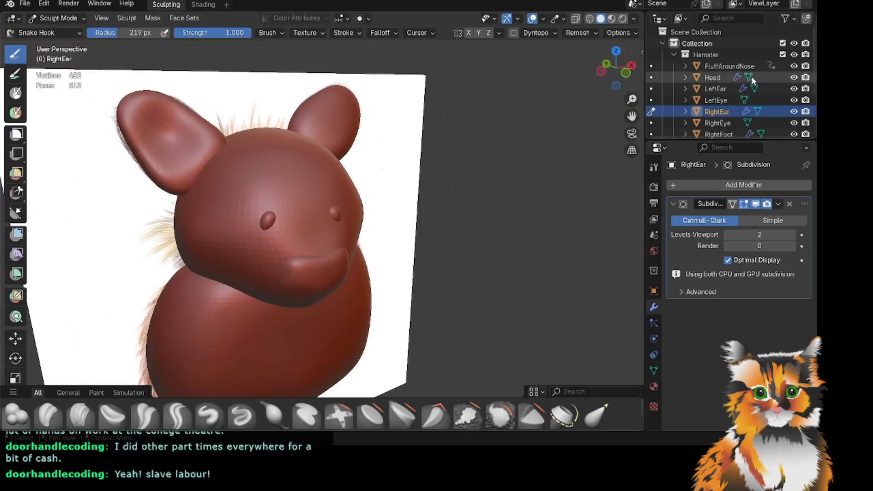
drag(614, 78, 582, 68)
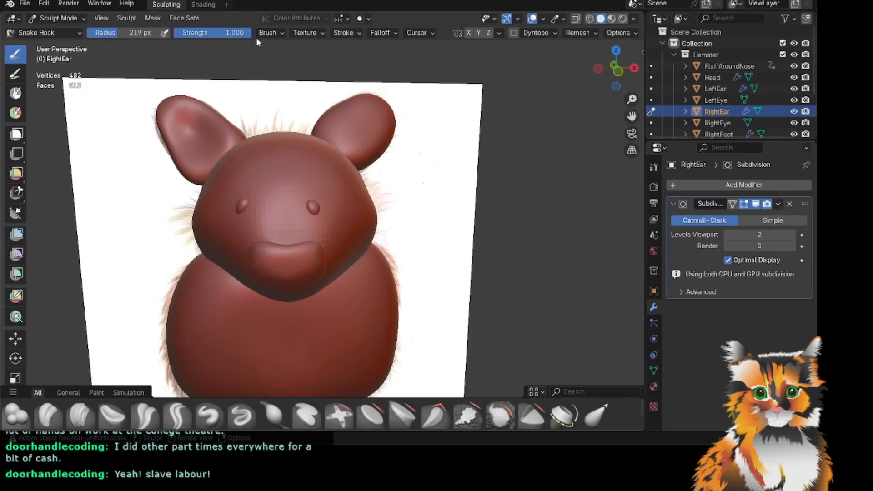
scroll(303, 95, up, 1)
drag(631, 115, 631, 116)
scroll(91, 131, up, 2)
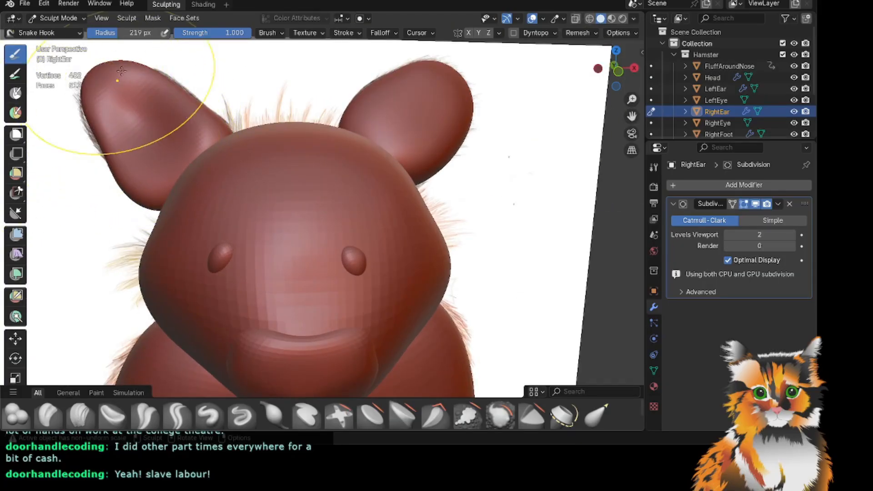
mouse_move(107, 36)
mouse_down()
mouse_move(81, 36)
mouse_move(115, 35)
mouse_up()
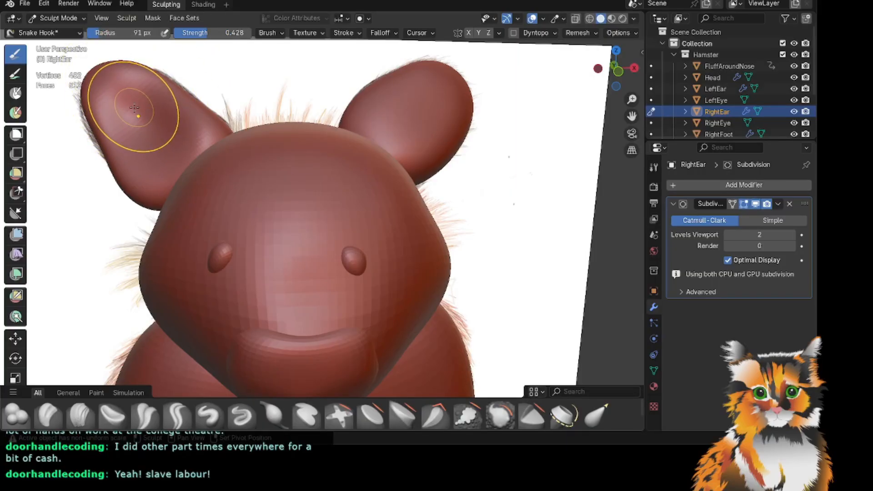
Try Snake Hook strokes inside the right ear, lowering the strength to 0.214, and undo both strokes.
drag(134, 107, 146, 121)
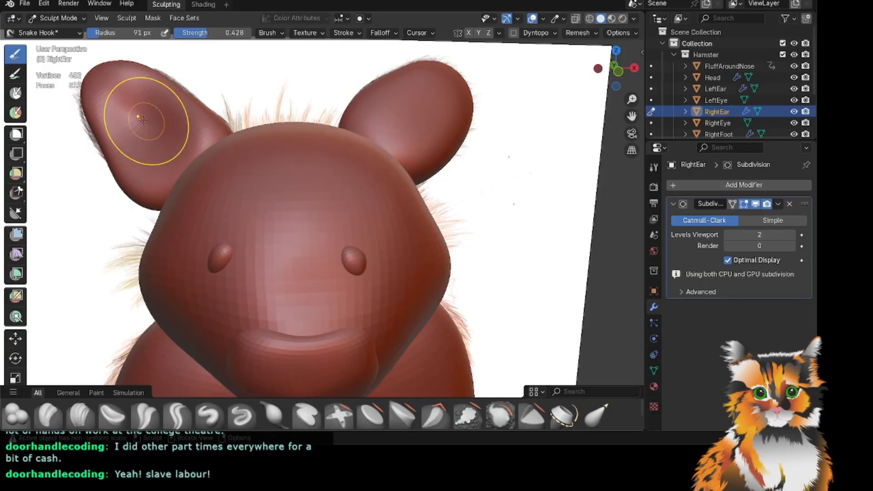
drag(203, 33, 187, 33)
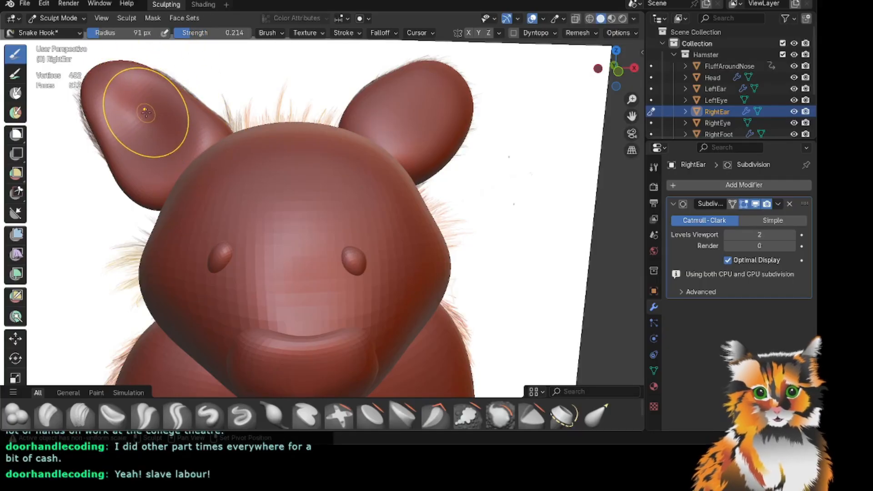
drag(146, 114, 136, 117)
key(ctrl+z)
key(ctrl+z)
Set the Snake Hook strength to 0.908, and switch to the Smooth brush with its strength lowered to 0.122.
drag(191, 36, 226, 36)
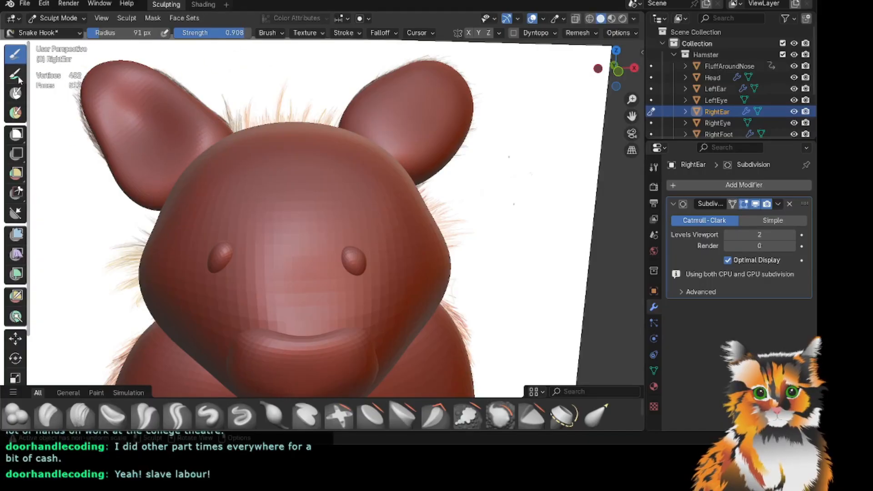
click(43, 33)
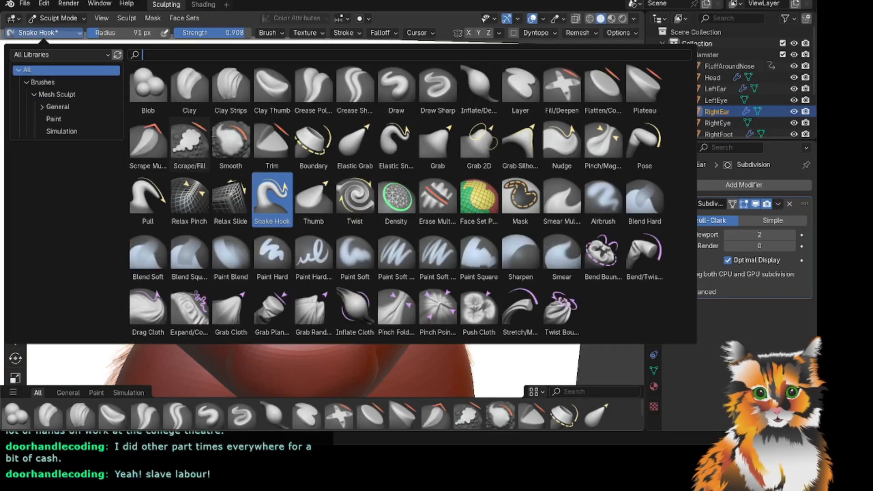
click(191, 119)
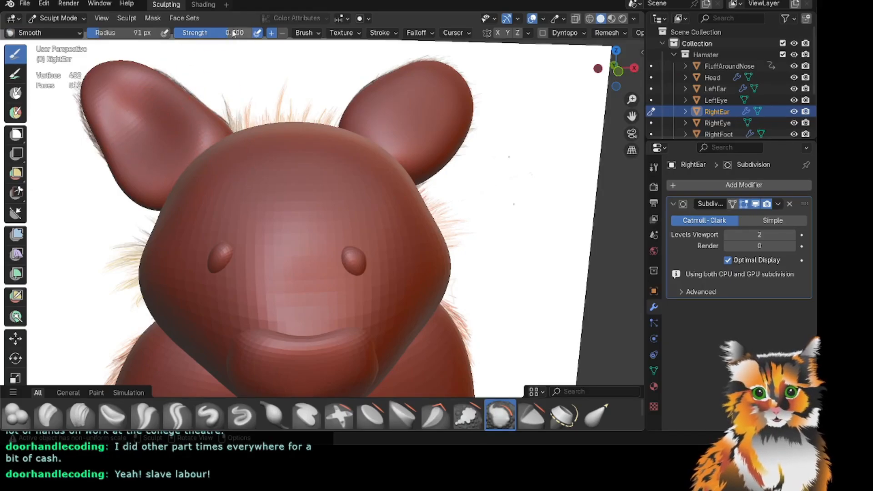
drag(227, 33, 197, 33)
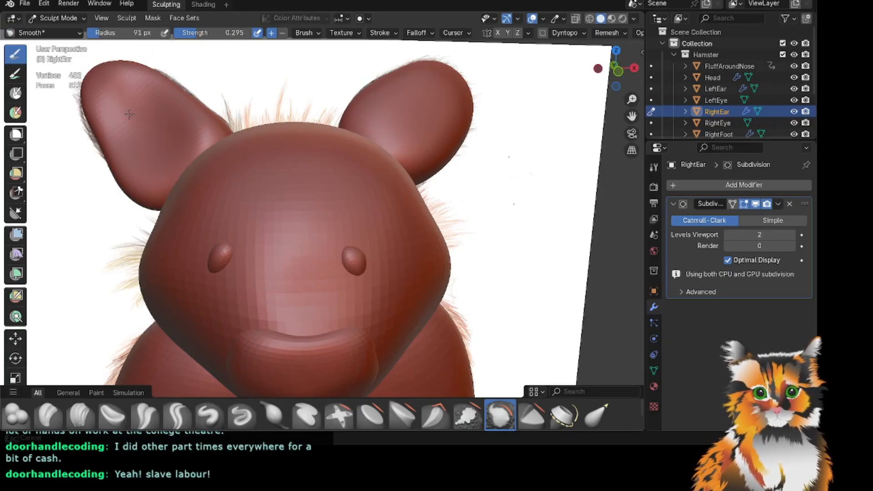
scroll(288, 111, down, 3)
mouse_move(231, 33)
mouse_down()
mouse_move(195, 32)
mouse_move(203, 33)
mouse_up()
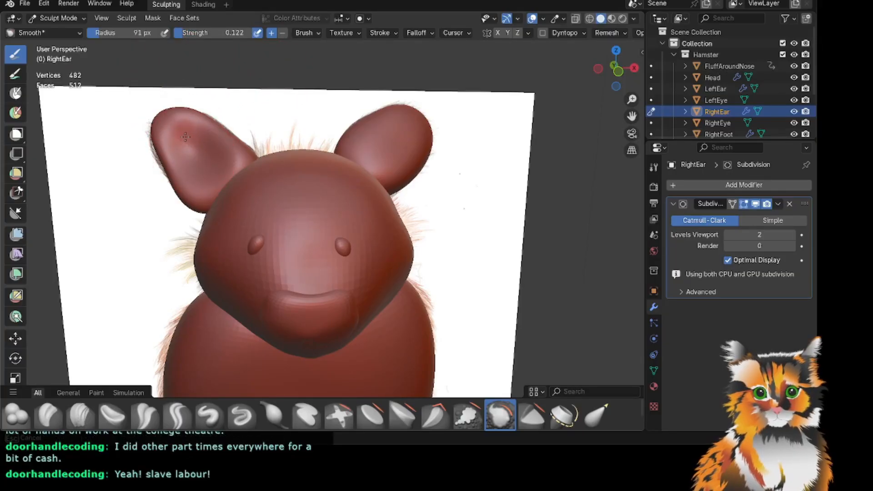
Smooth the inner surface of the right ear and turn the model to see into the ear's hollow.
scroll(261, 134, down, 3)
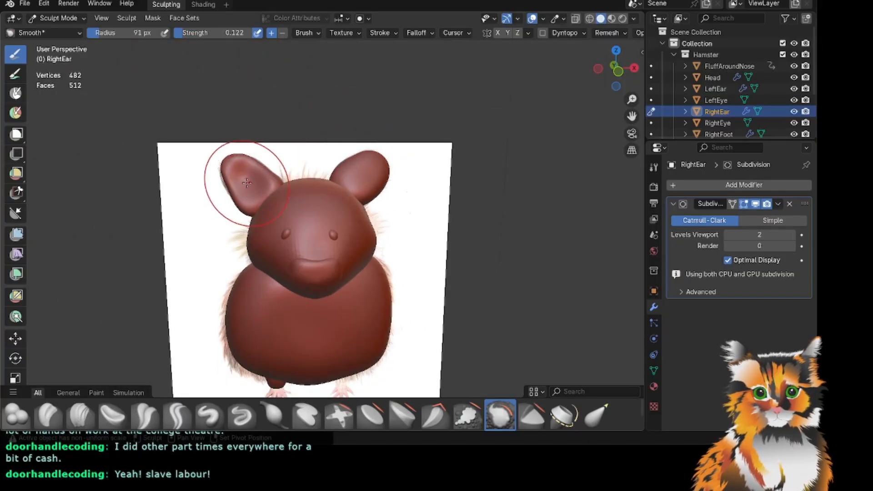
shift+drag(247, 183, 252, 177)
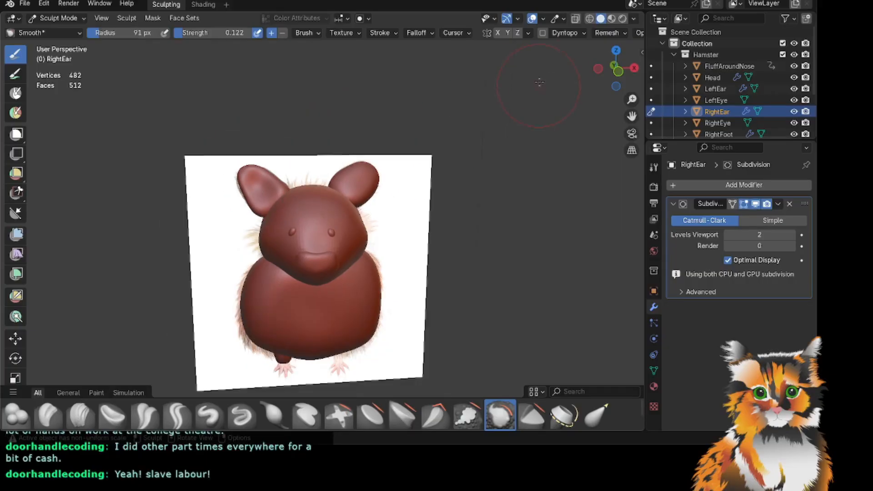
middle_drag(315, 177, 345, 101)
scroll(255, 109, up, 5)
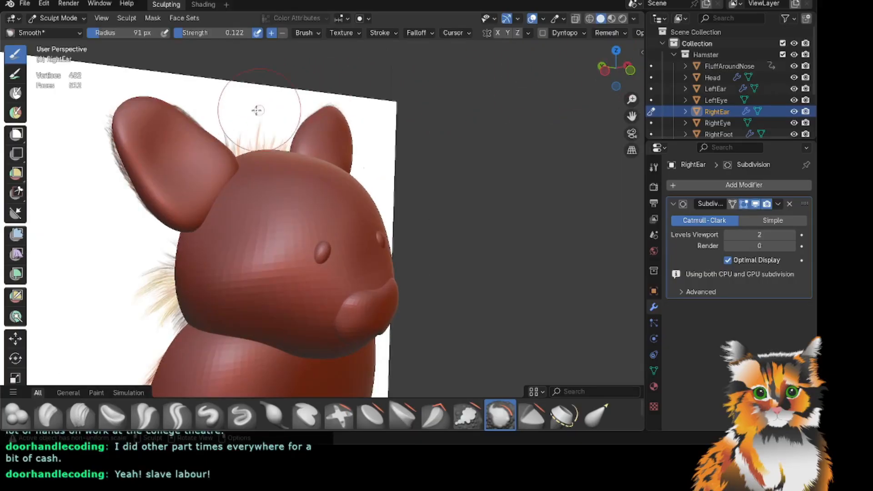
drag(586, 54, 593, 61)
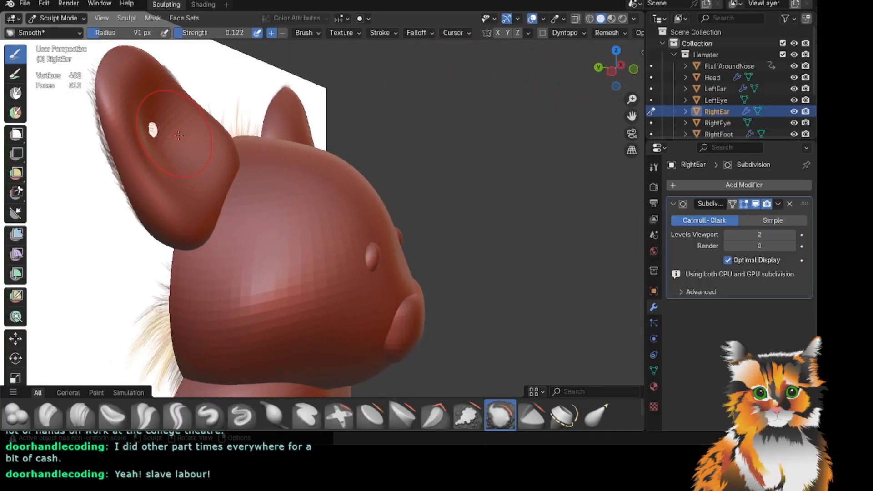
Switch back to the Snake Hook brush and pull the right ear's inner surface to close the hole in its hollow.
click(75, 32)
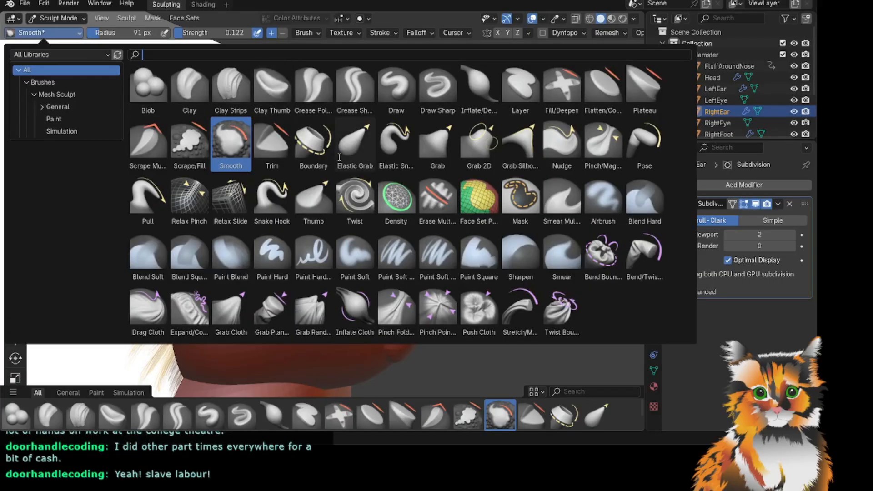
click(271, 197)
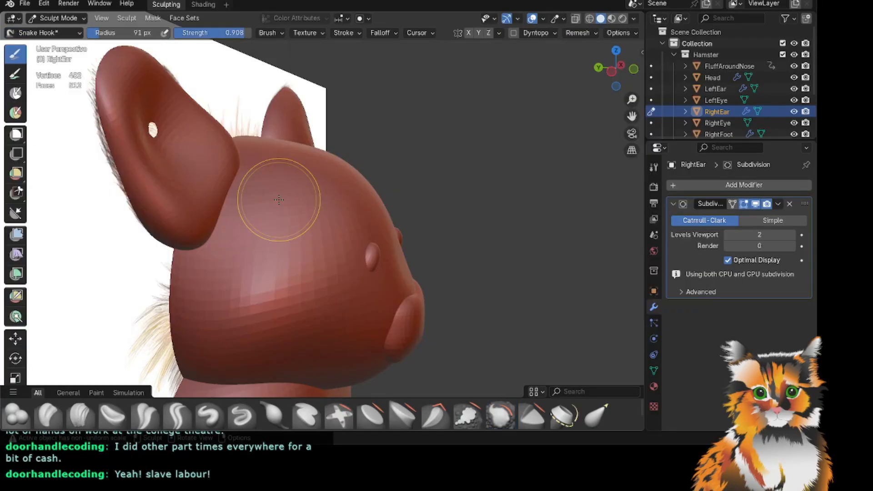
drag(152, 130, 154, 130)
Examine the right ear's shape from the side, at an angle and from the front against the reference drawing.
scroll(465, 107, down, 1)
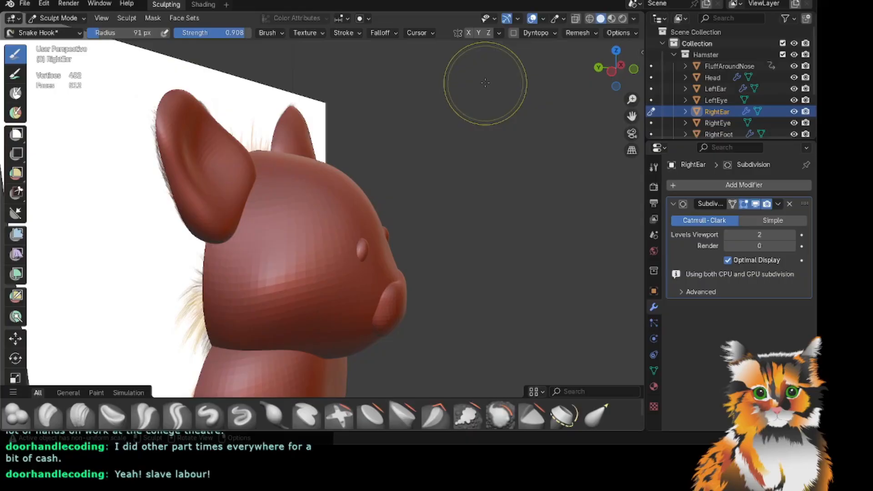
scroll(377, 124, up, 1)
scroll(477, 59, down, 3)
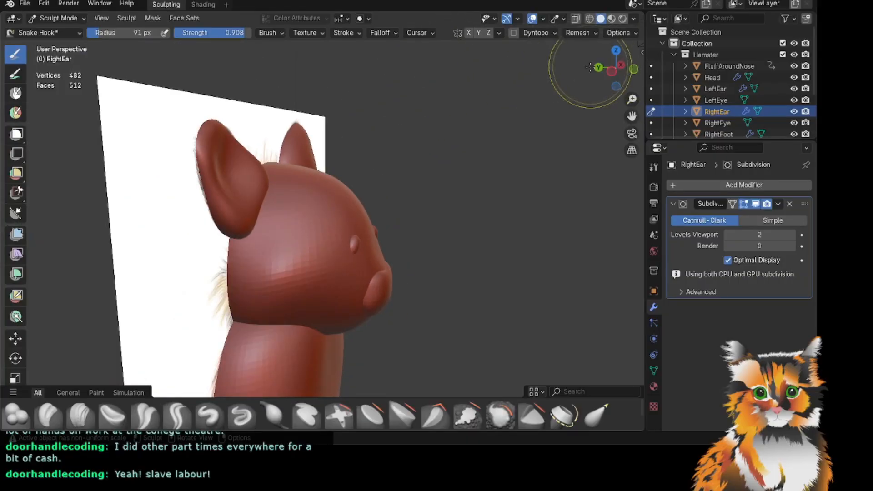
drag(598, 73, 623, 73)
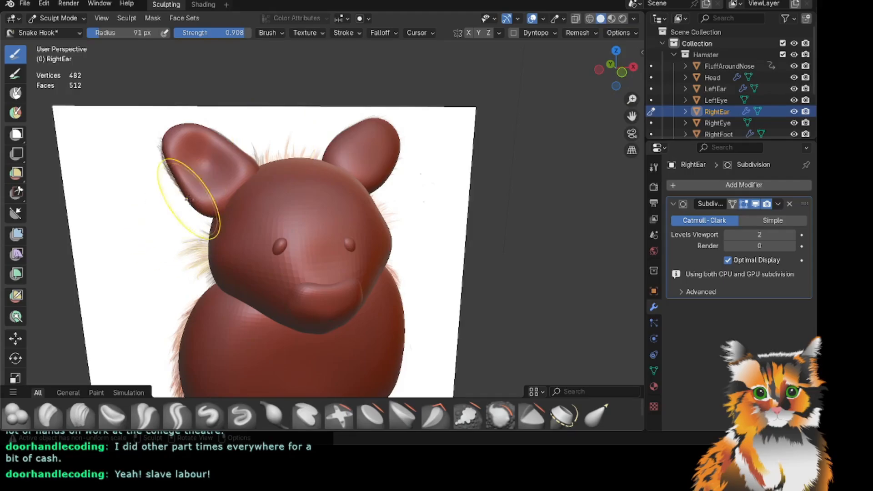
scroll(533, 102, up, 3)
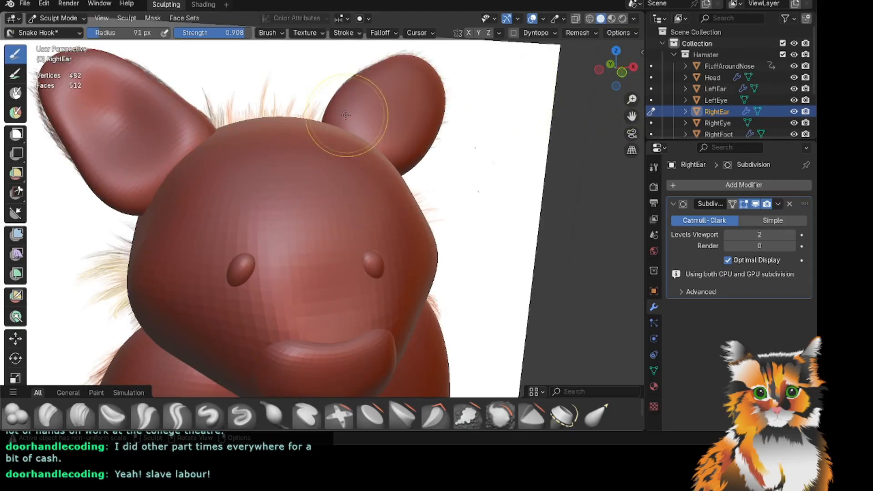
key(KP_1)
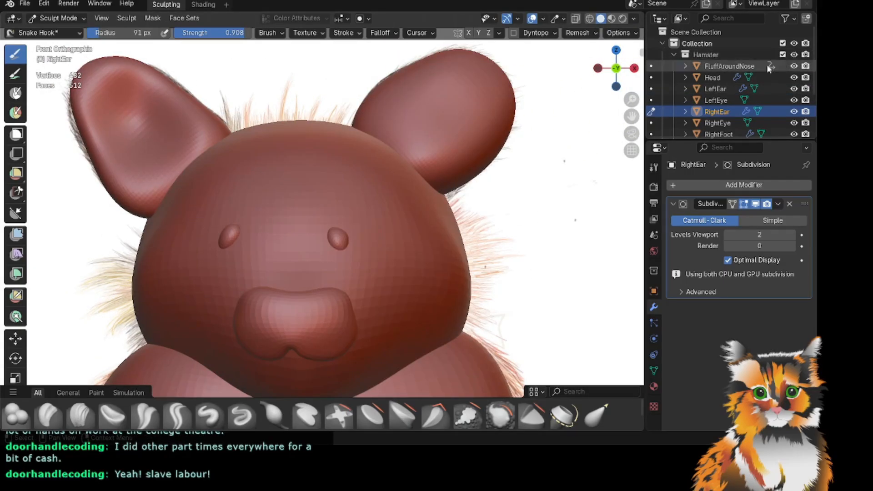
scroll(762, 89, down, 5)
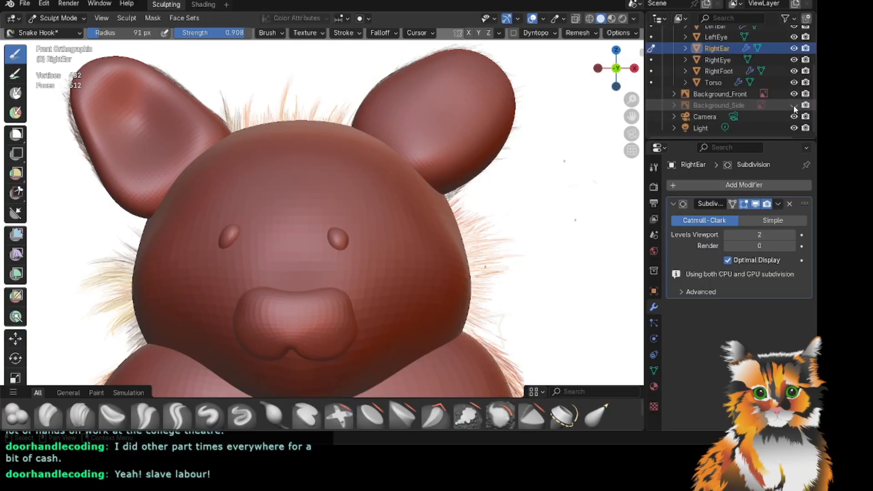
scroll(791, 91, up, 5)
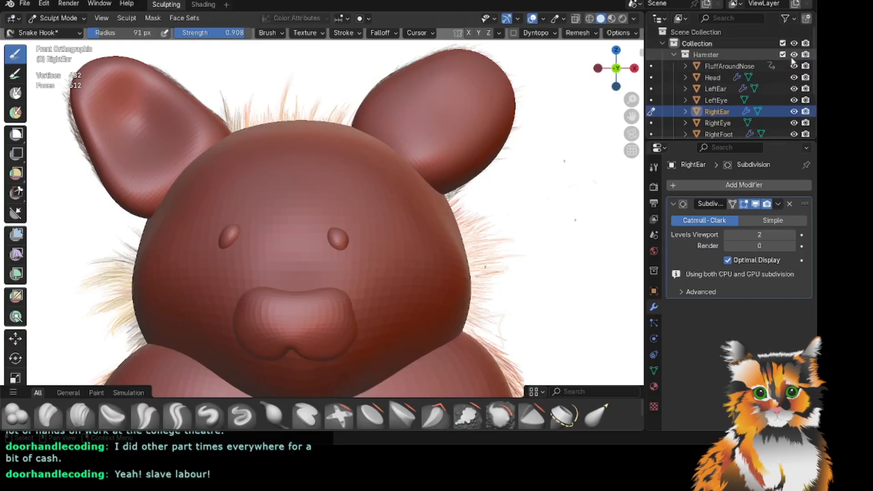
Compare the right ear with the front drawing and pull its outer edge outward with Snake Hook at a 200 px radius.
click(793, 55)
click(793, 55)
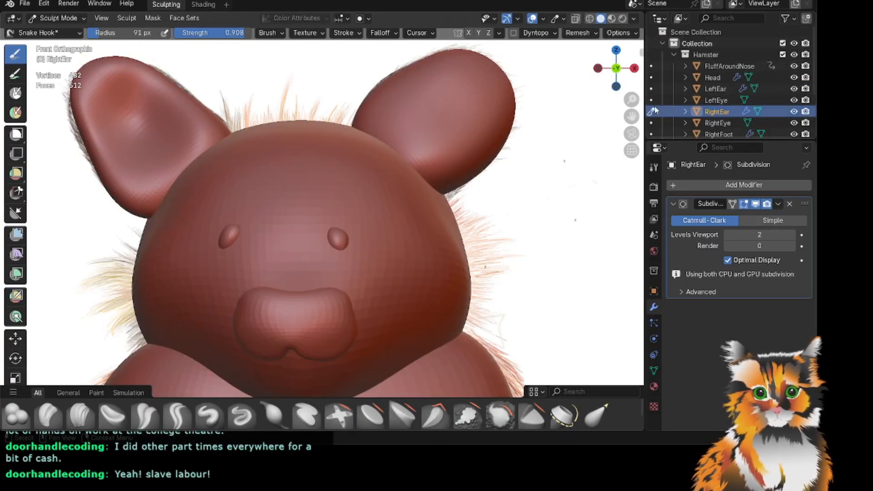
shift+middle_drag(419, 119, 471, 108)
scroll(471, 109, up, 1)
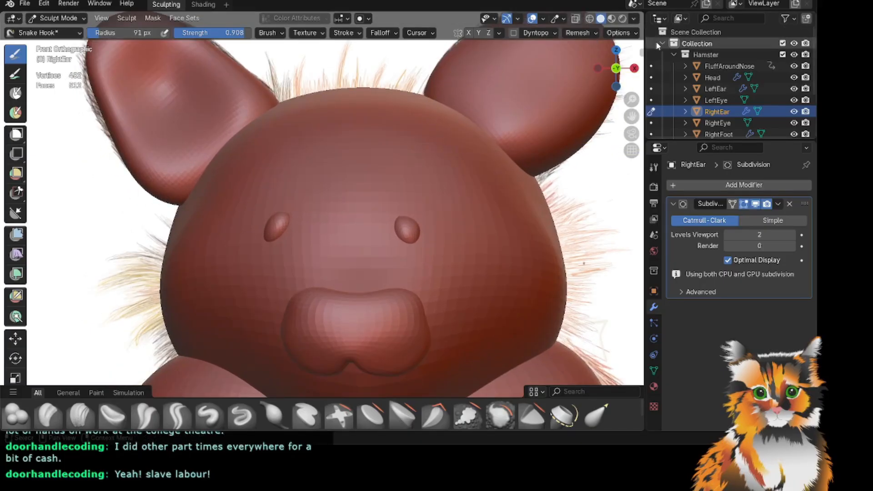
shift+middle_drag(595, 109, 584, 192)
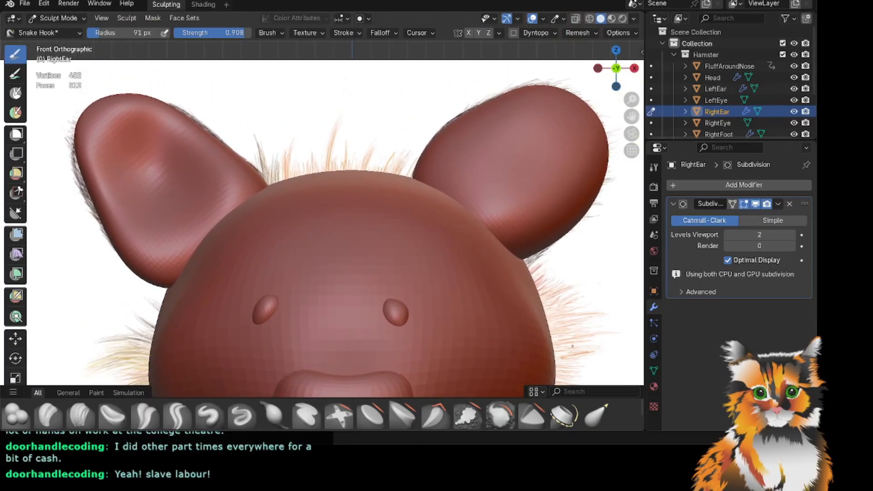
drag(102, 32, 117, 33)
drag(90, 179, 73, 137)
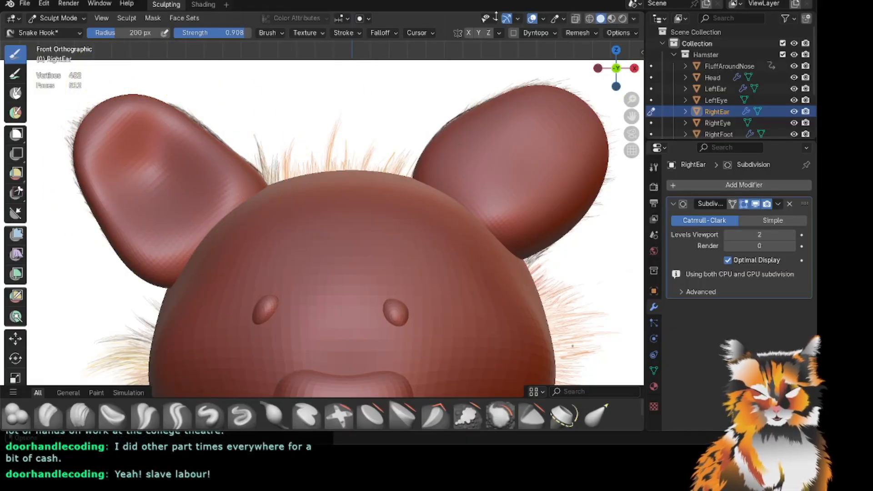
Set the Snake Hook radius to 100 px and adjust the right ear's lower edge where it meets the head.
shift+middle_drag(504, 148, 503, 119)
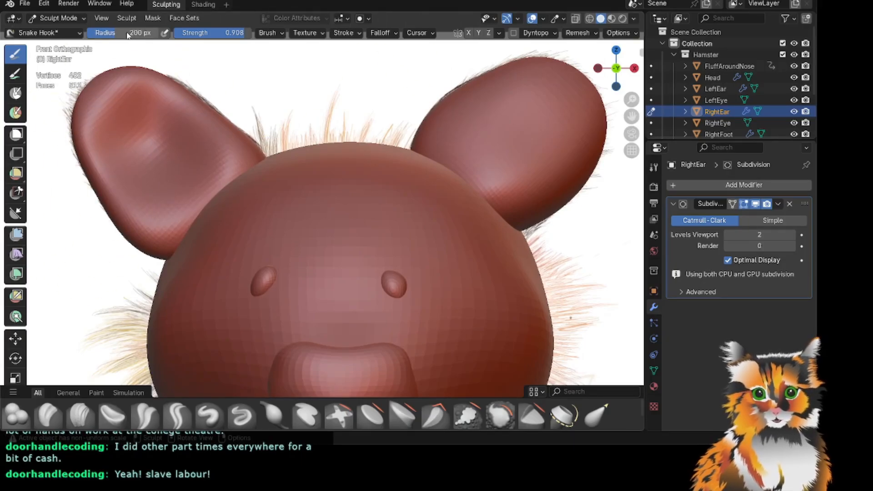
drag(102, 33, 93, 33)
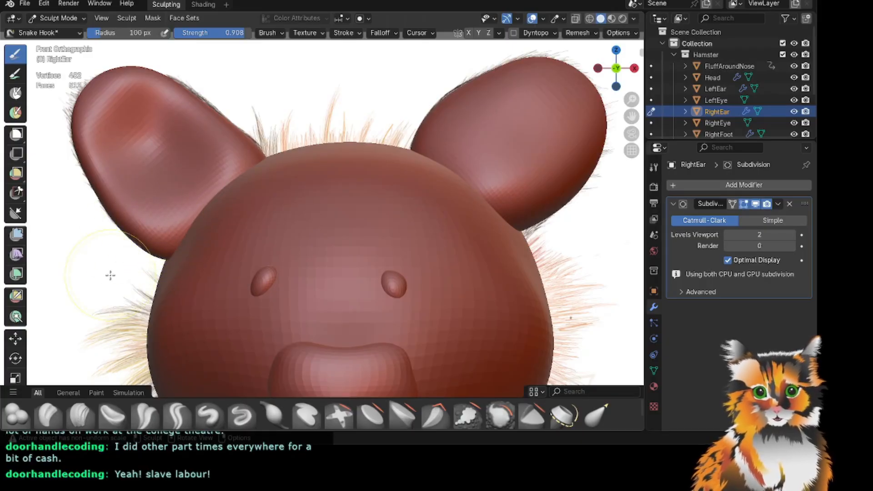
drag(149, 255, 157, 251)
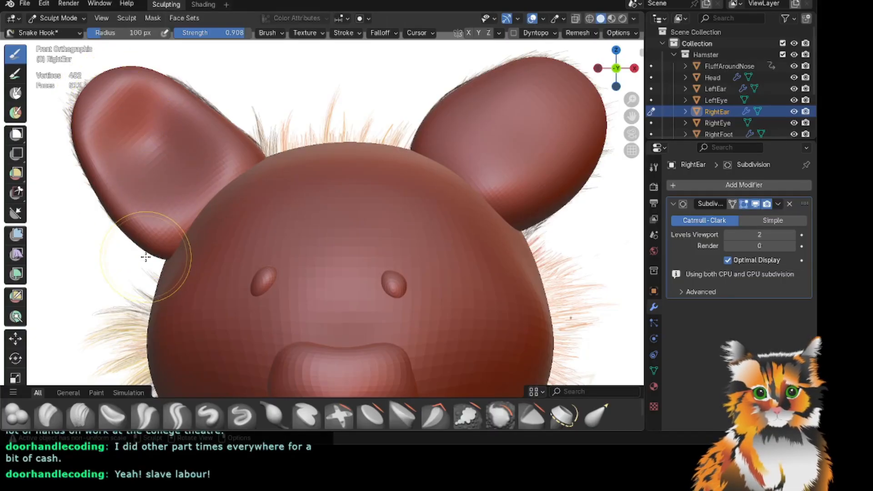
drag(152, 251, 161, 256)
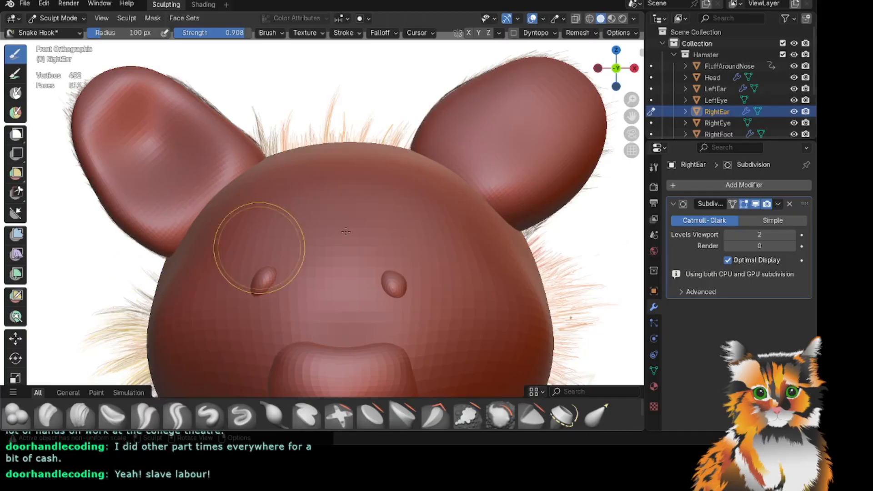
Hide the FluffAroundNose object and pull the right ear's outer edge to follow the drawing's outline.
click(793, 55)
click(794, 55)
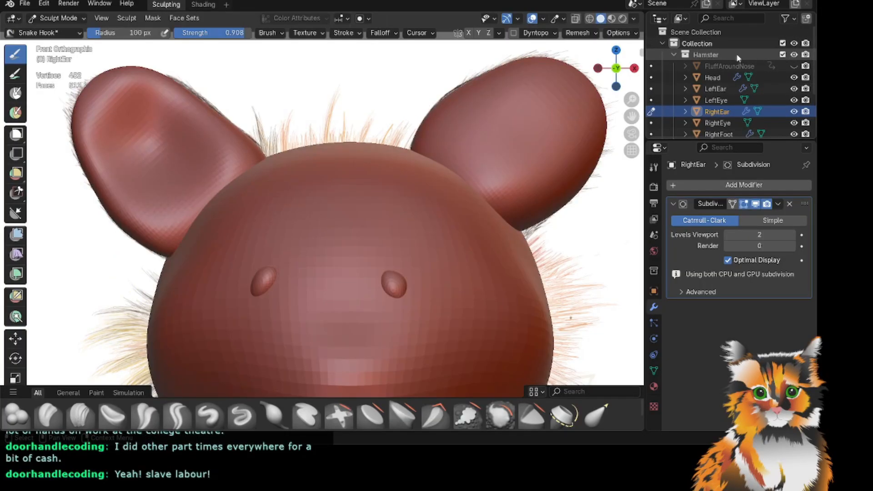
mouse_move(97, 196)
mouse_down()
mouse_move(111, 201)
mouse_move(113, 220)
mouse_move(102, 206)
mouse_move(107, 212)
mouse_up()
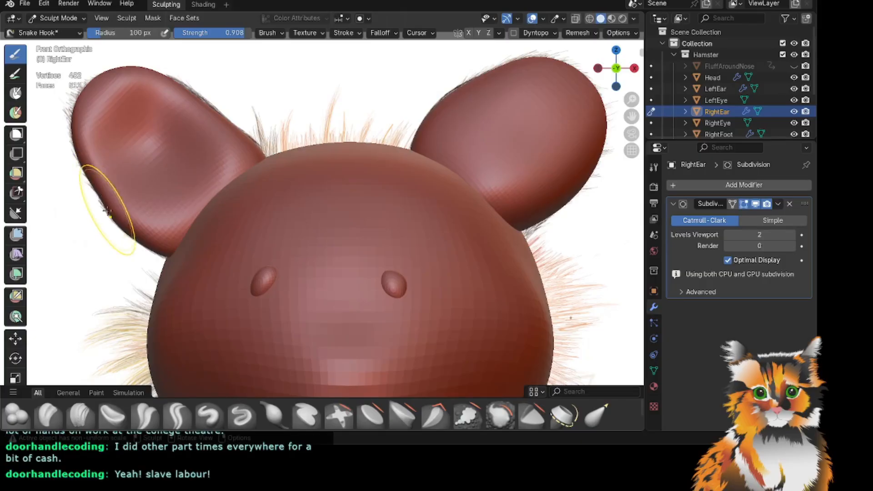
drag(86, 165, 83, 165)
Check the right ear against the drawing from an angle and nudge its outer half with Snake Hook at a 203 px radius.
scroll(206, 189, down, 1)
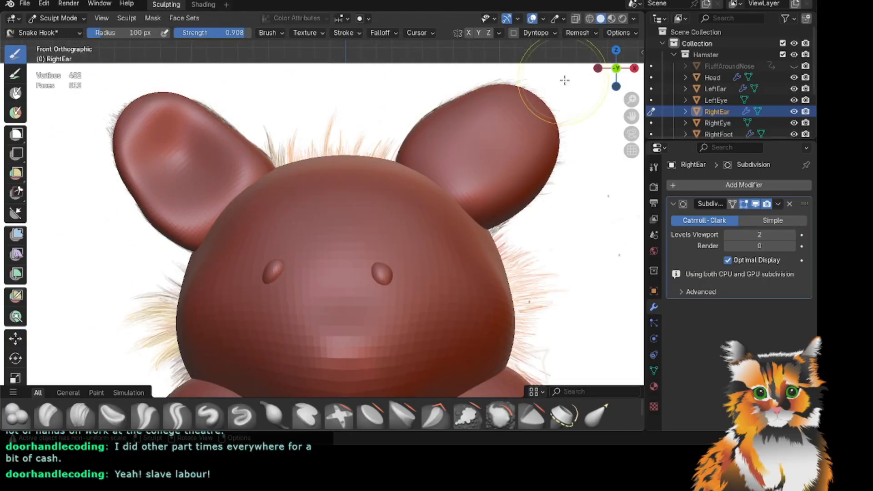
mouse_move(605, 75)
mouse_down()
mouse_move(712, 76)
mouse_move(618, 82)
mouse_up()
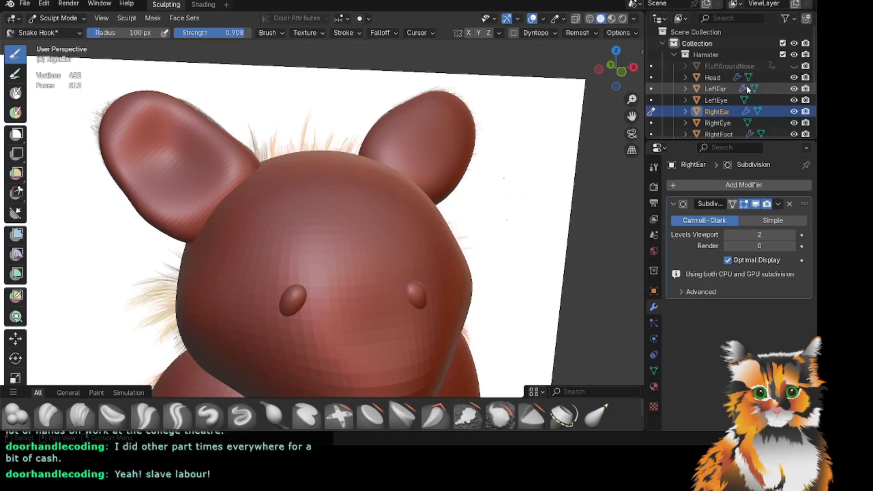
click(794, 55)
click(794, 55)
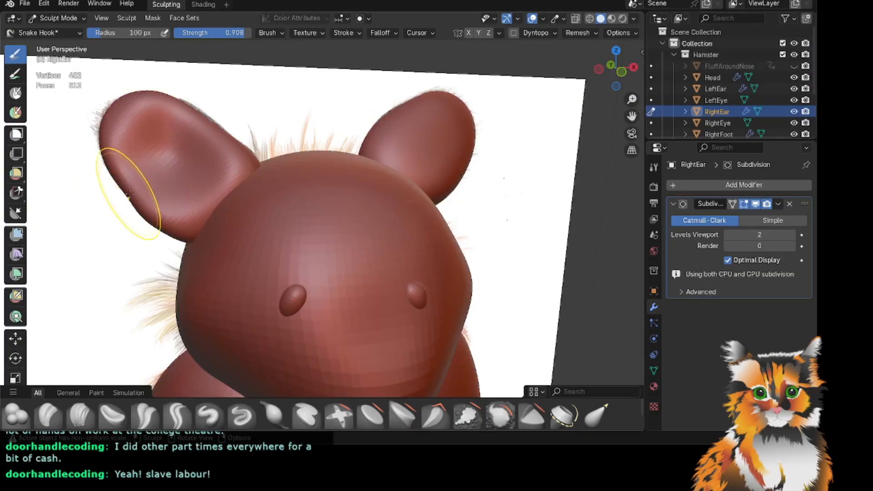
drag(113, 34, 127, 35)
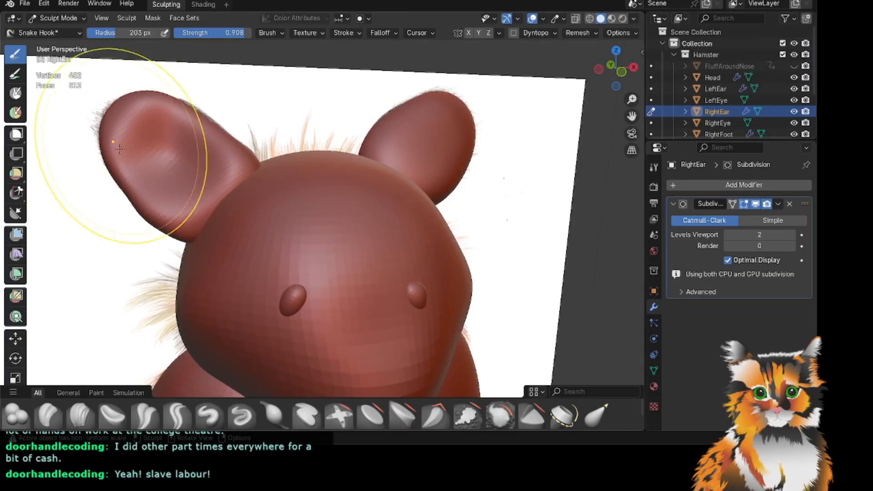
drag(150, 182, 147, 183)
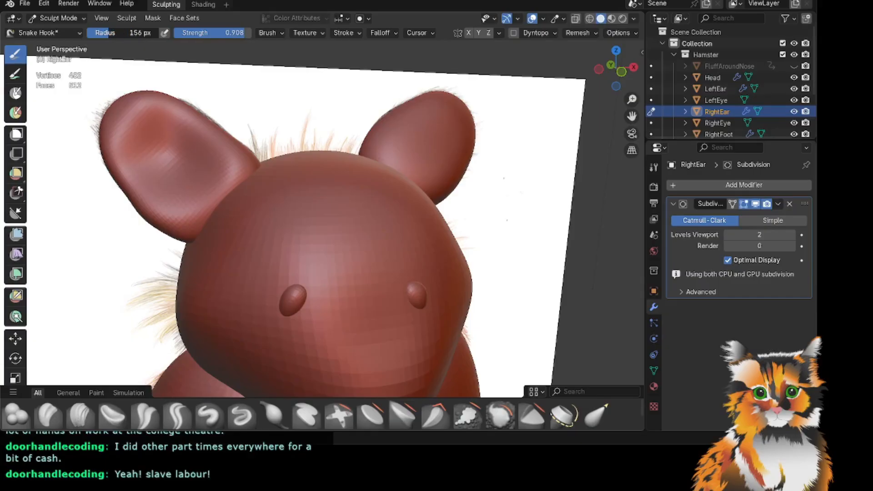
Try to pull the right ear's inner surface toward the head from a side angle with Snake Hook at a 97 px radius.
scroll(143, 377, down, 1)
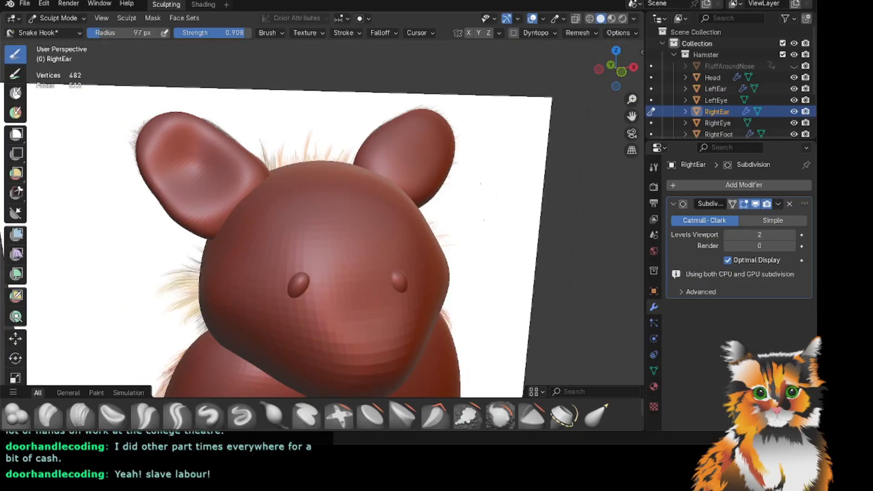
drag(615, 69, 580, 71)
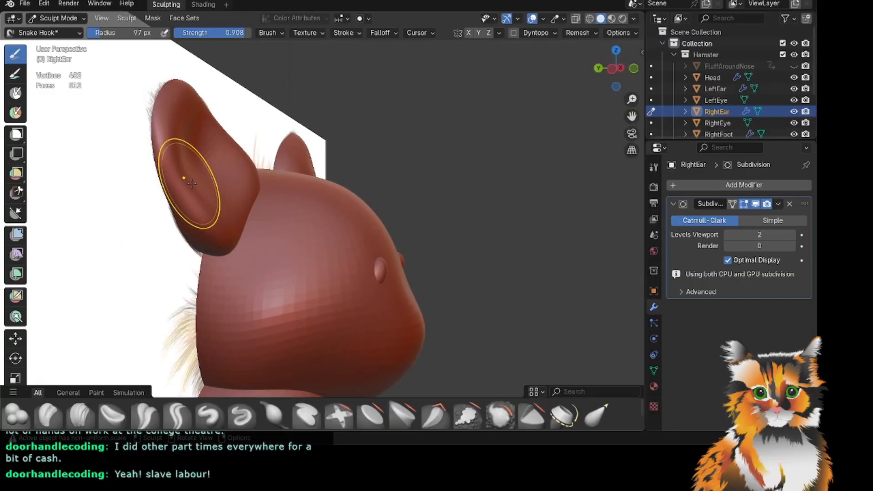
mouse_move(191, 184)
mouse_down()
mouse_move(202, 173)
mouse_move(208, 179)
mouse_up()
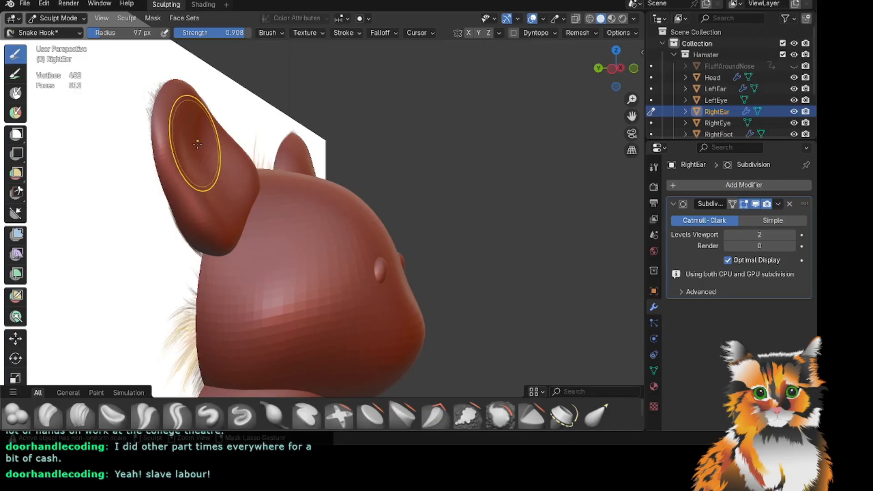
key(ctrl+z)
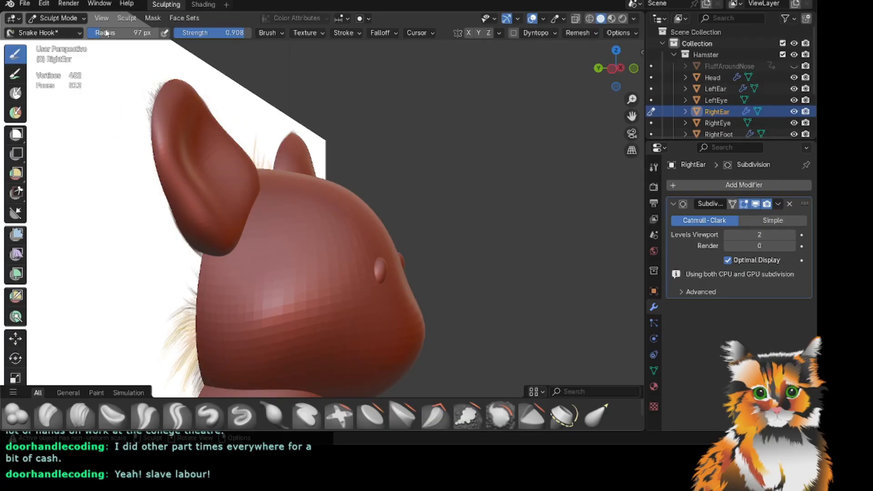
Try to pull the upper part of the right ear toward its outer rim with Snake Hook at a 94 px radius.
drag(105, 33, 99, 34)
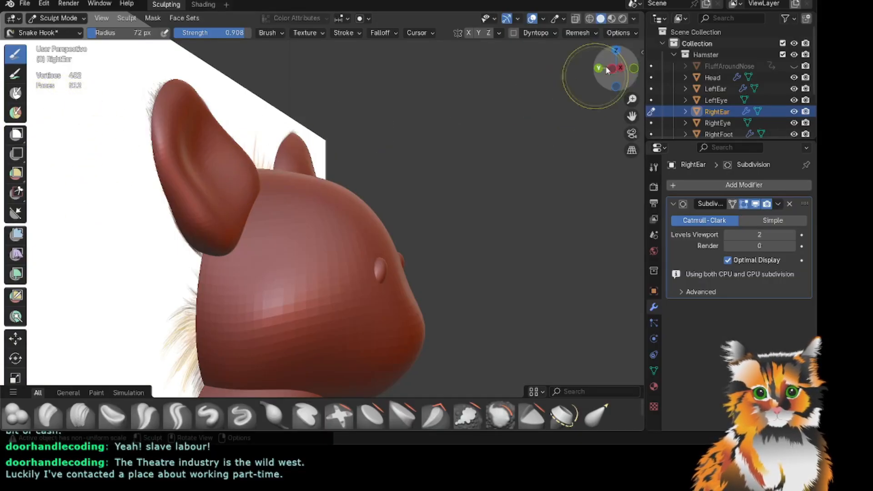
drag(614, 67, 498, 87)
scroll(257, 123, up, 1)
drag(613, 68, 691, 70)
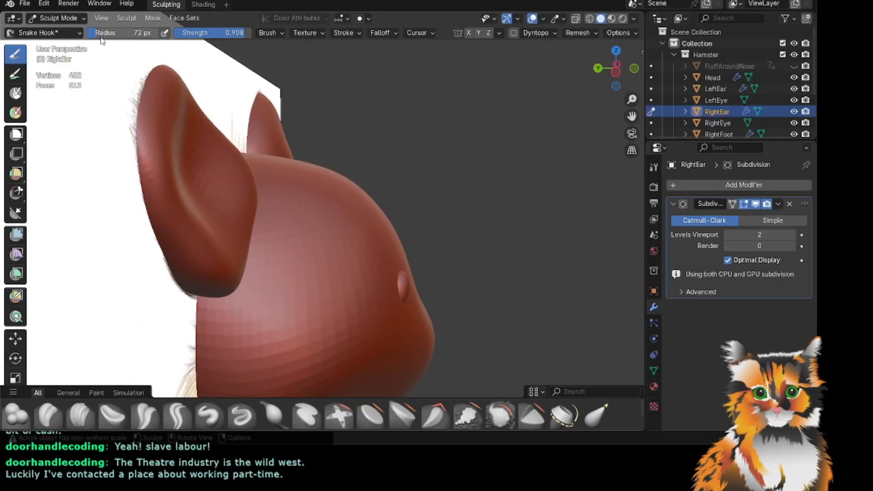
drag(101, 35, 104, 35)
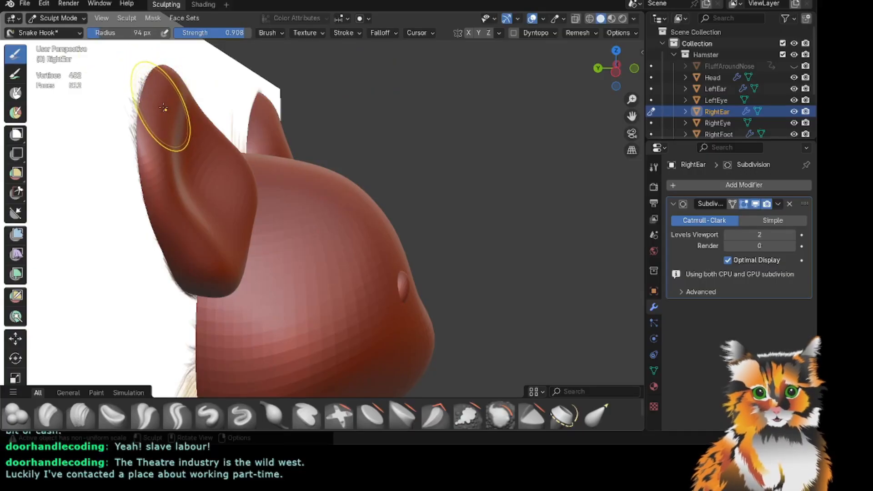
mouse_move(216, 122)
mouse_down()
mouse_move(168, 153)
mouse_move(152, 142)
mouse_up()
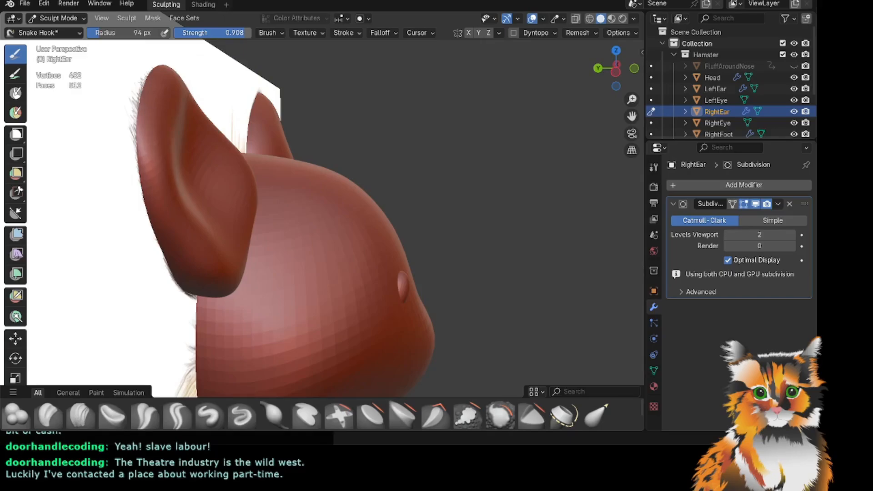
Set the Snake Hook radius to 197 px and reshape the right ear's upper part and outer rim from the side.
drag(135, 35, 159, 35)
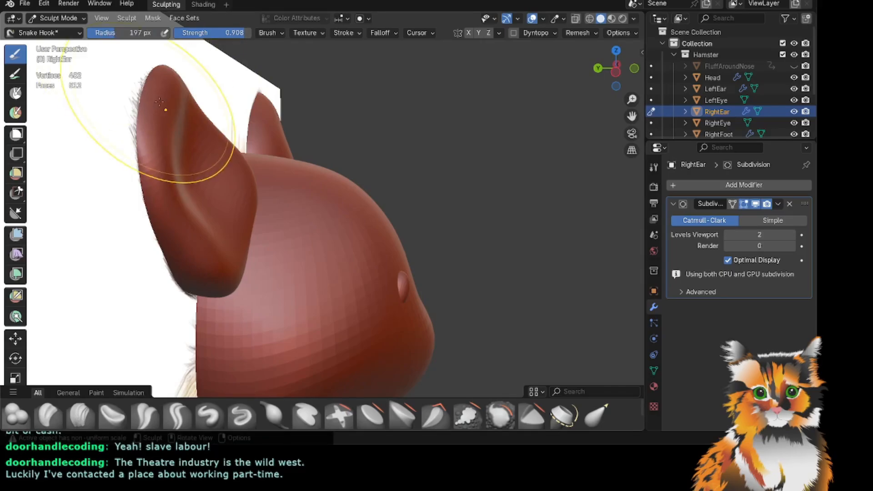
drag(151, 118, 167, 88)
drag(152, 138, 151, 130)
mouse_move(620, 64)
mouse_down()
mouse_move(546, 73)
mouse_move(586, 73)
mouse_move(596, 83)
mouse_up()
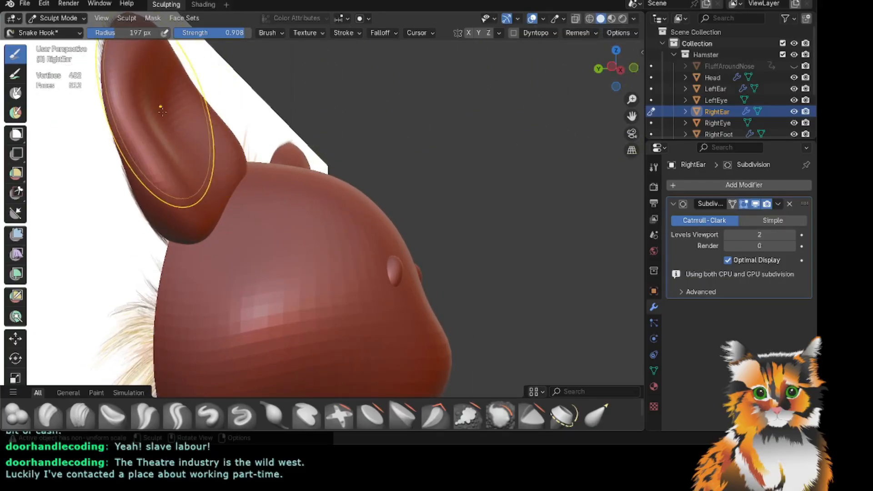
drag(109, 107, 129, 119)
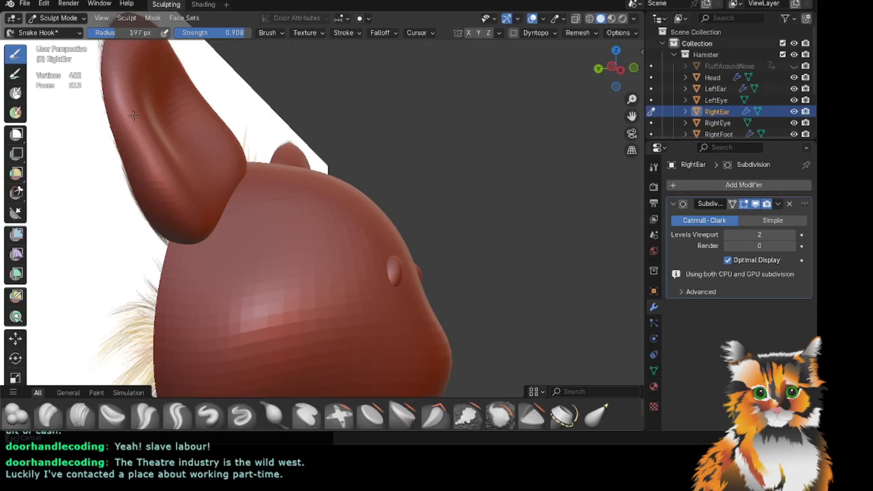
Compare the right ear with the reference drawing and pull its inner hollow toward the head with Snake Hook at an 87 px radius.
mouse_move(601, 73)
mouse_down()
mouse_move(518, 73)
mouse_move(664, 67)
mouse_move(605, 77)
mouse_move(536, 68)
mouse_up()
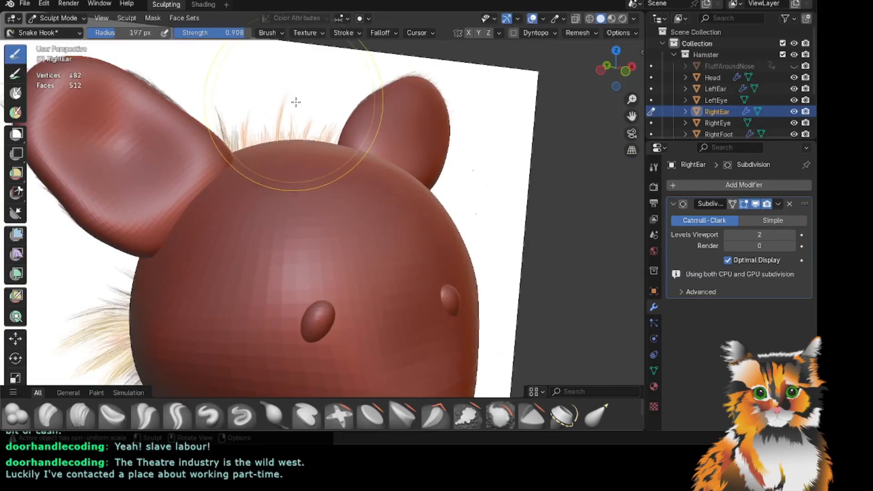
drag(631, 116, 723, 206)
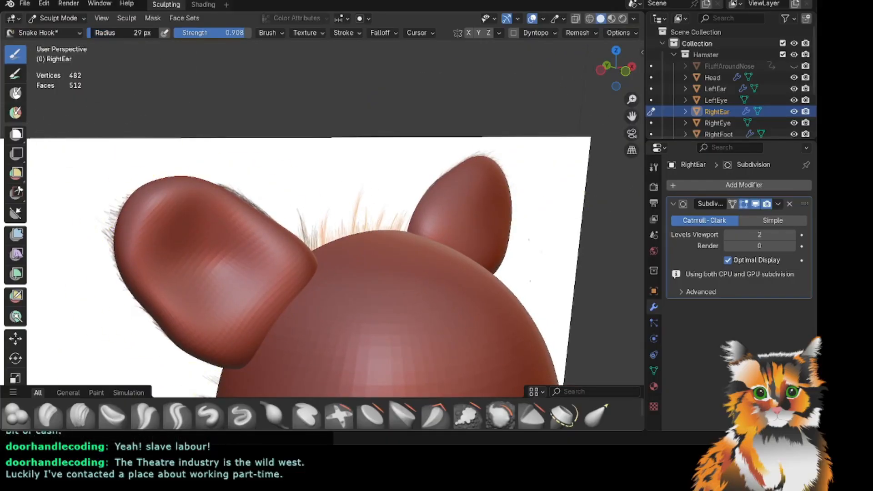
drag(130, 33, 122, 33)
click(793, 54)
click(793, 54)
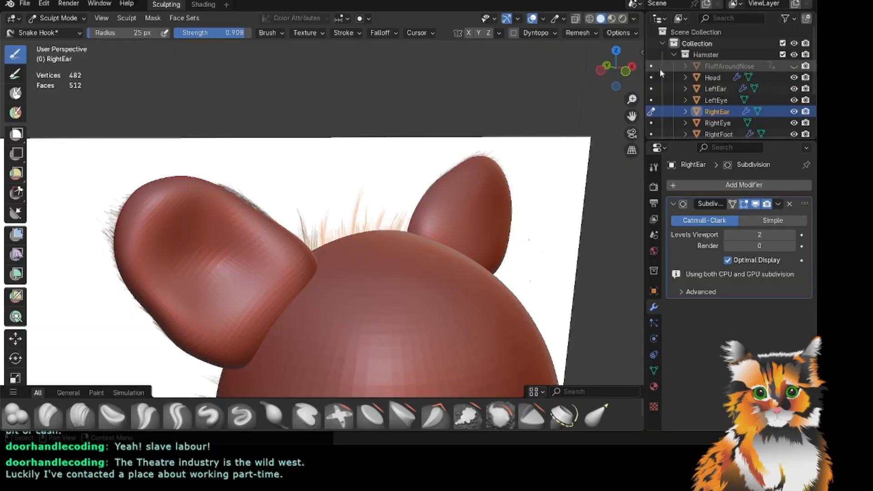
drag(616, 68, 605, 75)
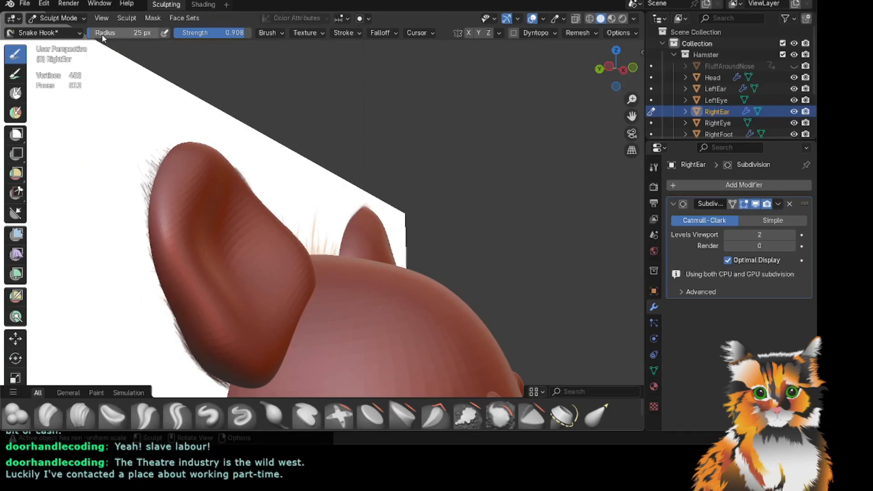
drag(102, 37, 116, 37)
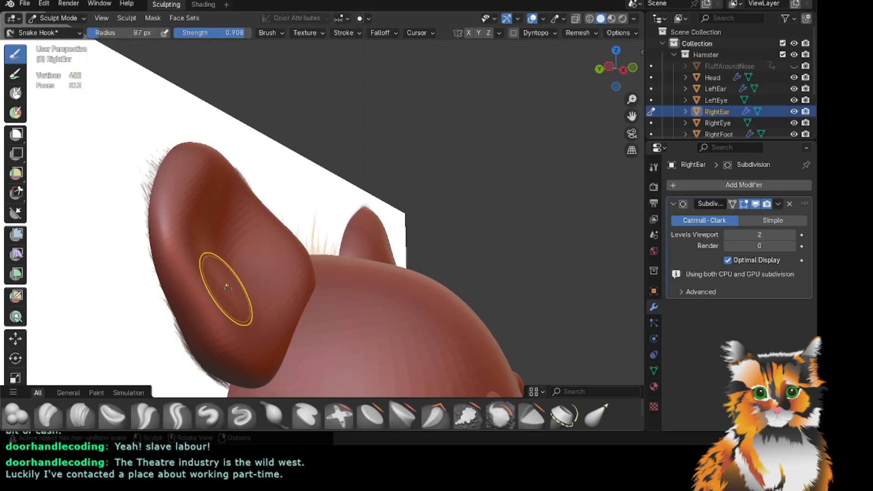
click(793, 55)
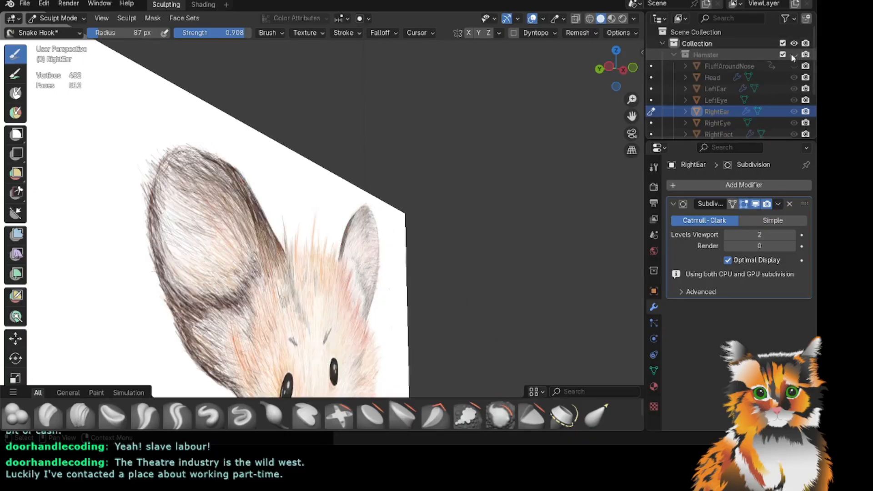
click(793, 55)
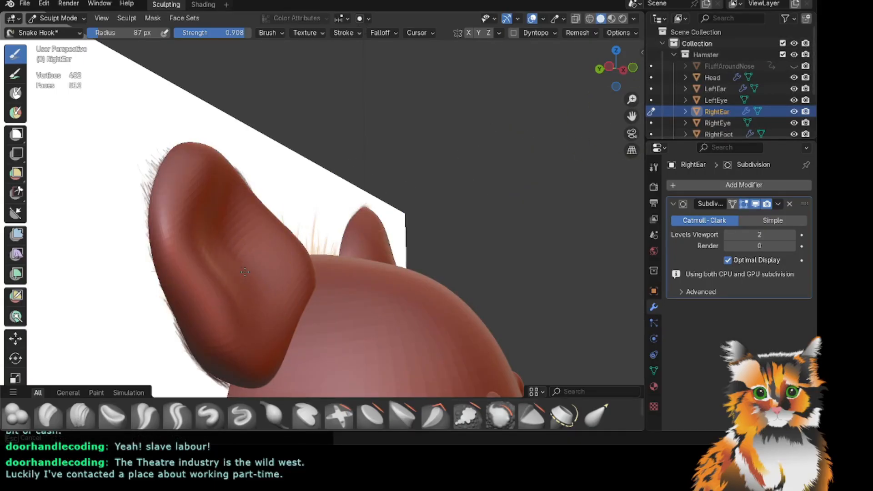
drag(245, 272, 263, 265)
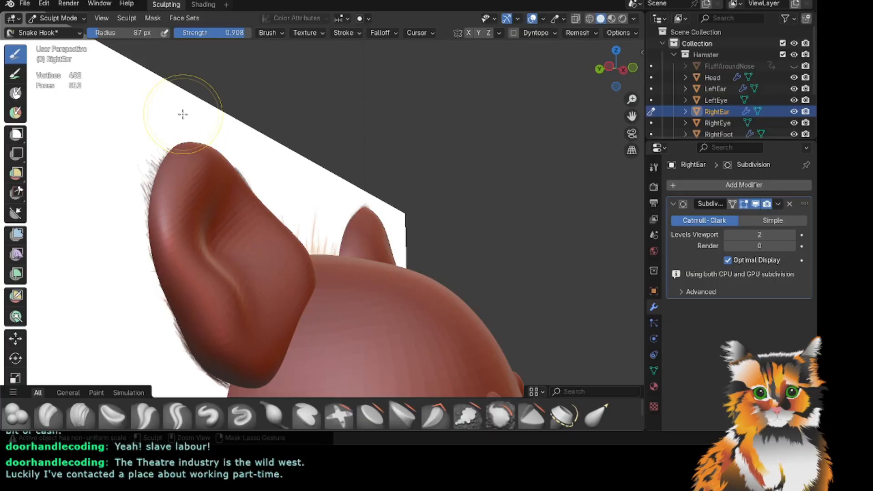
drag(606, 63, 666, 67)
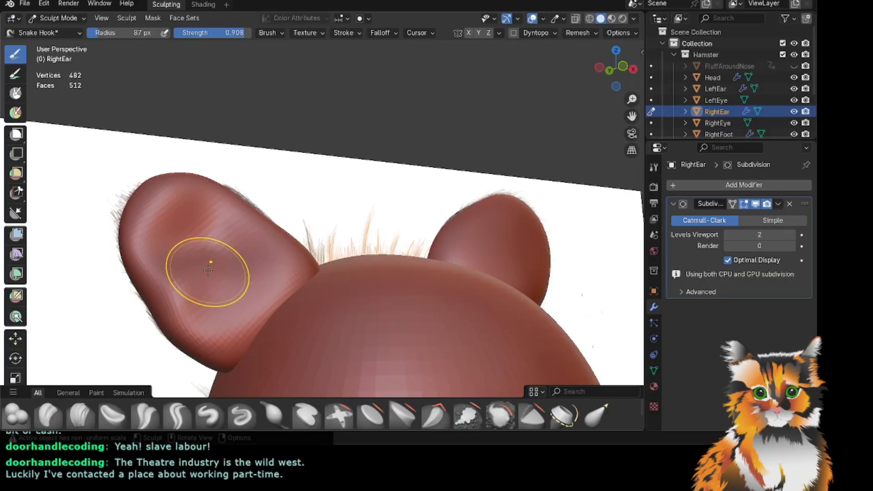
Deepen the upper part of the right ear's inner hollow with Snake Hook at an 87 px radius and check it from the front.
mouse_move(604, 72)
mouse_down()
mouse_move(648, 74)
mouse_move(618, 73)
mouse_up()
mouse_move(183, 288)
mouse_down()
mouse_move(190, 313)
mouse_move(182, 316)
mouse_up()
drag(165, 266, 162, 274)
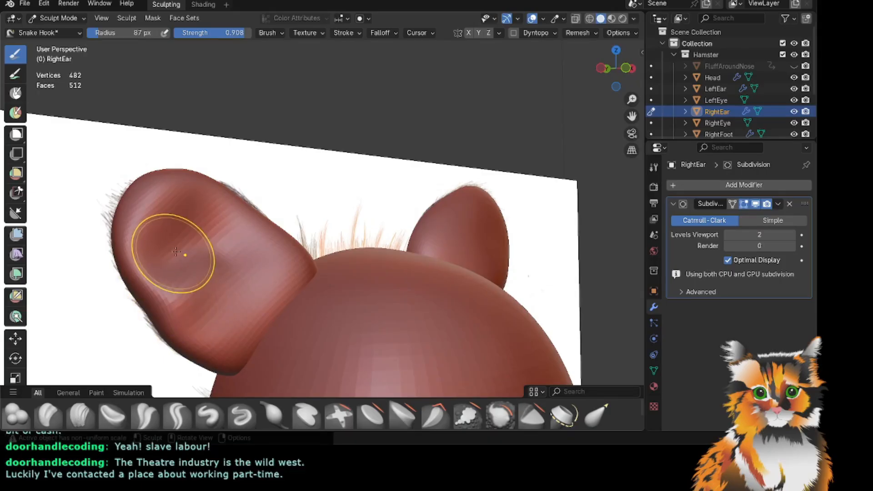
drag(171, 236, 167, 242)
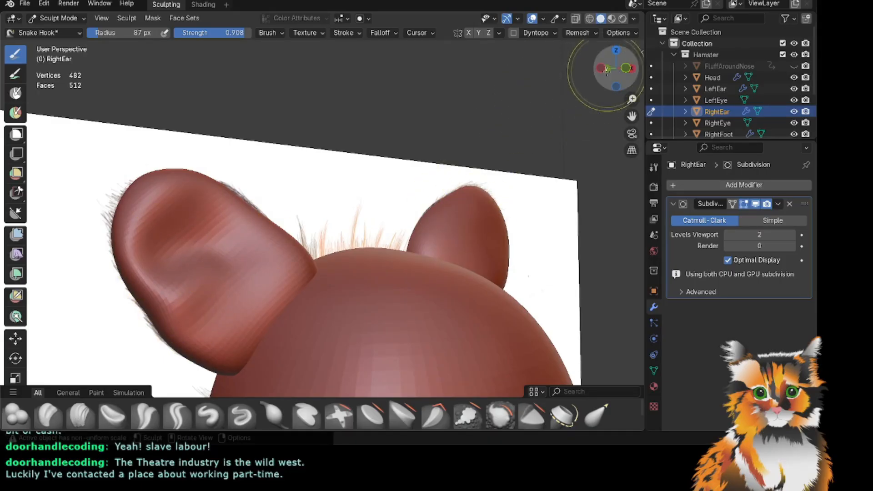
mouse_move(604, 74)
mouse_down()
mouse_move(619, 61)
mouse_move(622, 86)
mouse_up()
scroll(530, 120, down, 4)
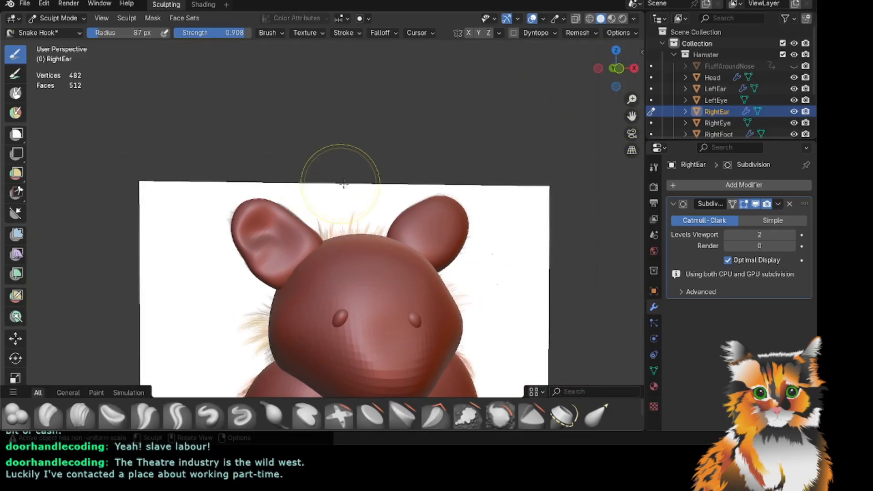
scroll(316, 222, up, 4)
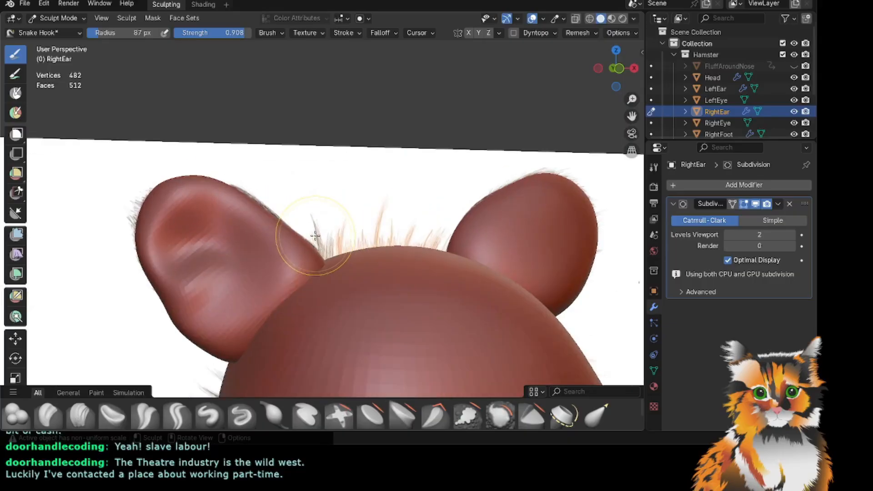
scroll(268, 237, up, 1)
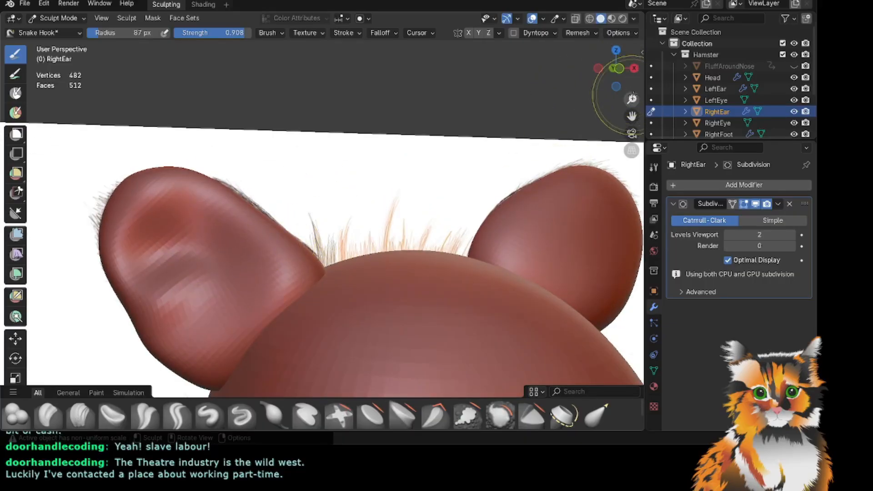
View the right ear from the side and make the FluffAroundNose object visible.
drag(631, 115, 678, 100)
drag(604, 62, 678, 53)
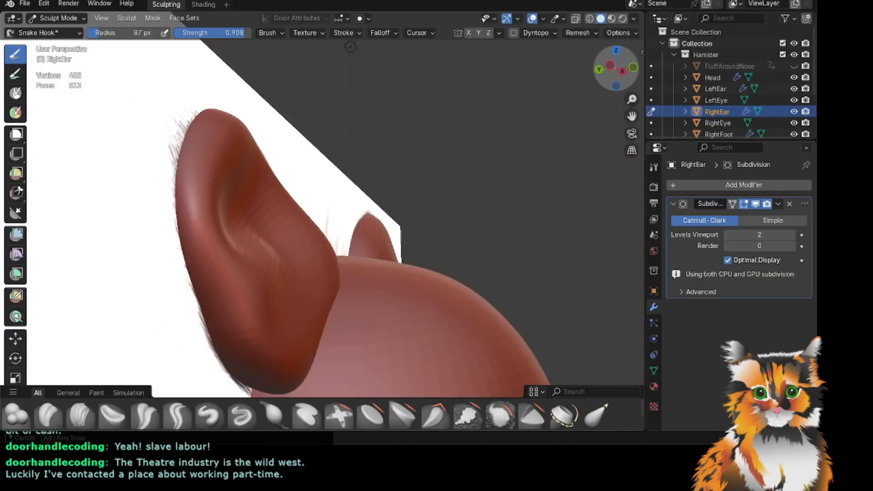
drag(584, 101, 565, 111)
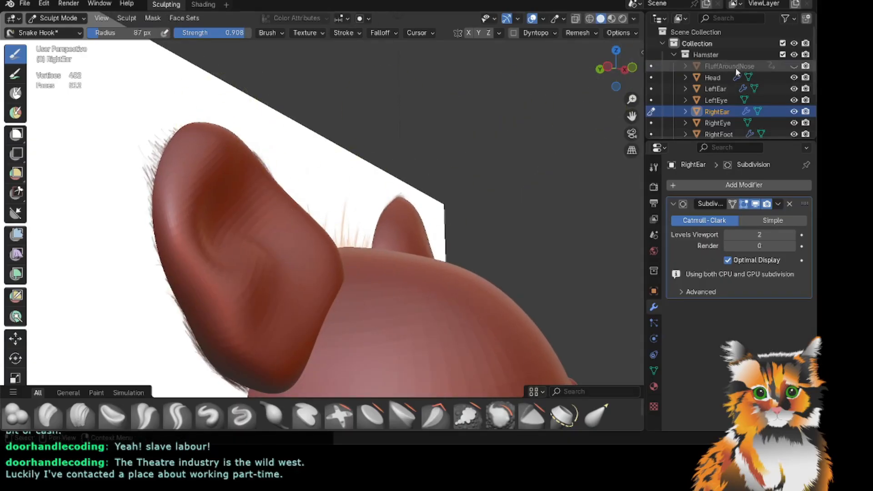
click(793, 66)
click(794, 66)
click(794, 67)
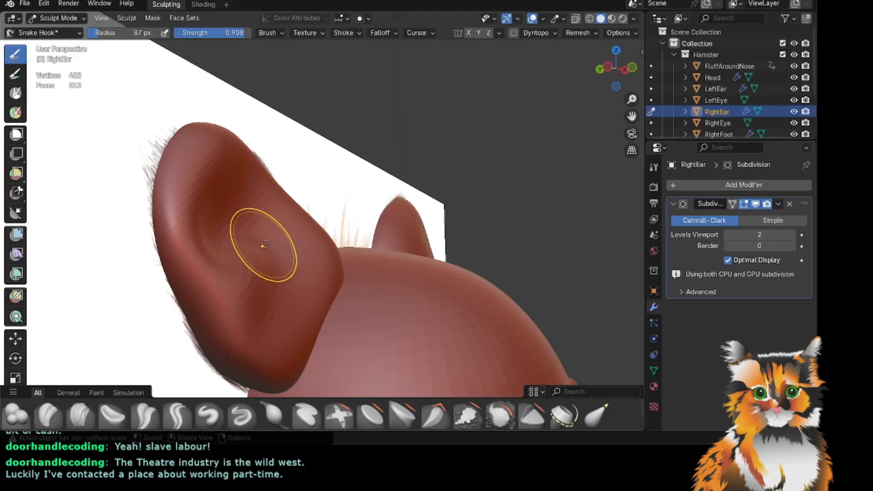
Shape the right ear's middle ridge and lower hollow with short Snake Hook strokes at an 87 px radius.
drag(265, 244, 277, 242)
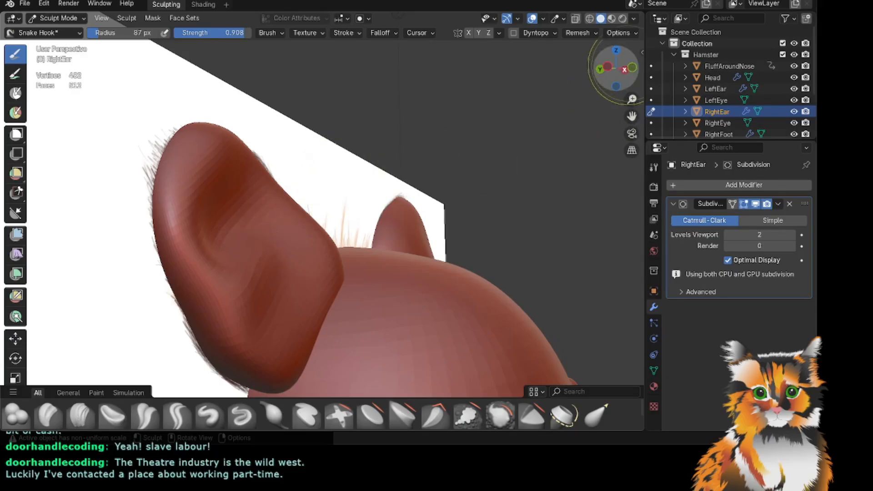
mouse_move(624, 71)
mouse_down()
mouse_move(577, 73)
mouse_move(593, 73)
mouse_up()
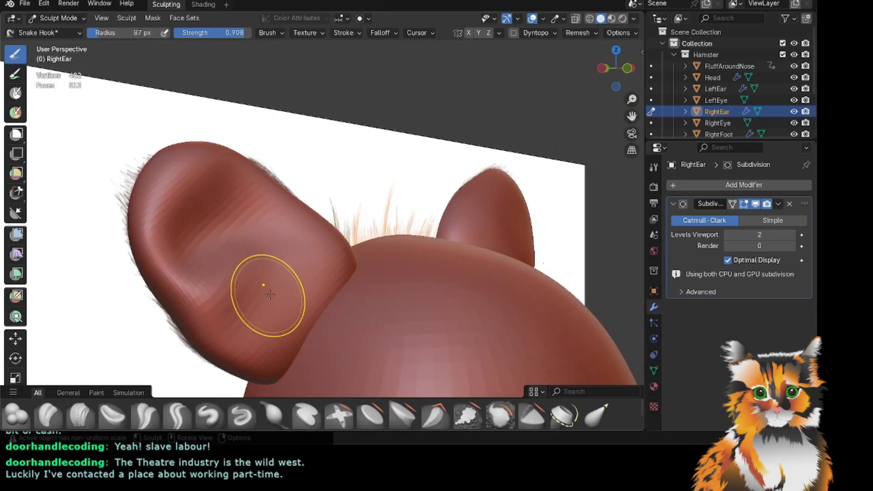
mouse_move(266, 289)
mouse_down()
mouse_move(264, 314)
mouse_move(241, 323)
mouse_move(236, 312)
mouse_up()
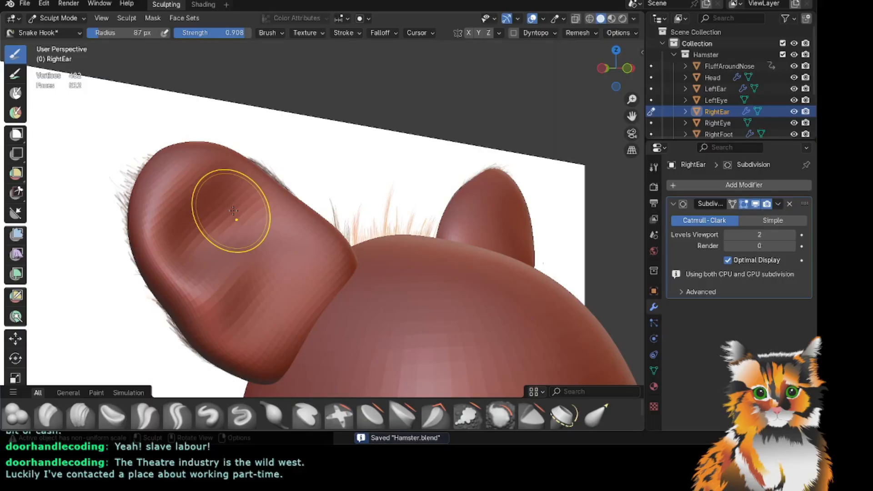
drag(232, 210, 225, 217)
drag(597, 76, 617, 77)
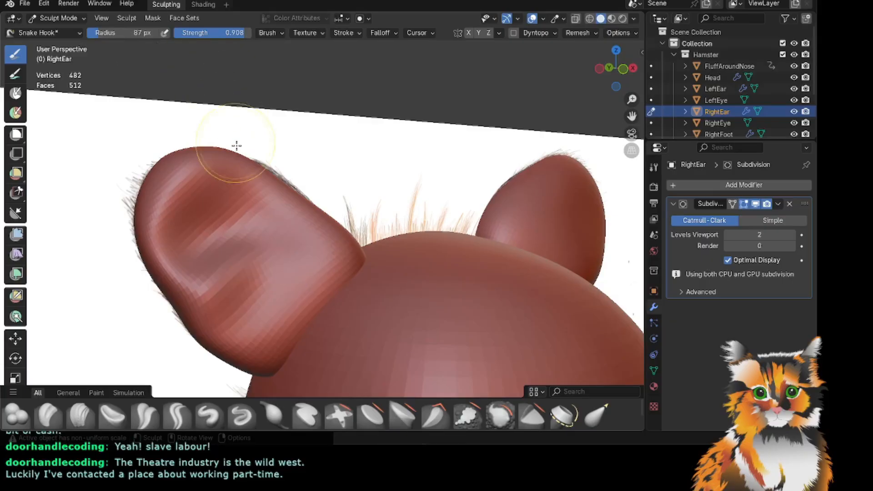
drag(272, 253, 291, 240)
Hide the Hamster collection temporarily to examine the right ear's inner outline in the front reference drawing.
mouse_move(624, 69)
mouse_down()
mouse_move(593, 74)
mouse_move(599, 78)
mouse_up()
scroll(388, 156, down, 1)
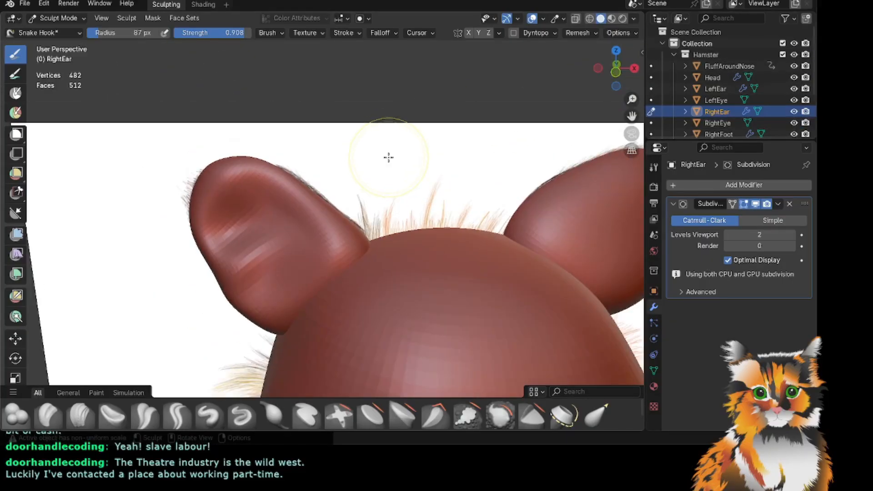
scroll(388, 157, up, 1)
click(794, 55)
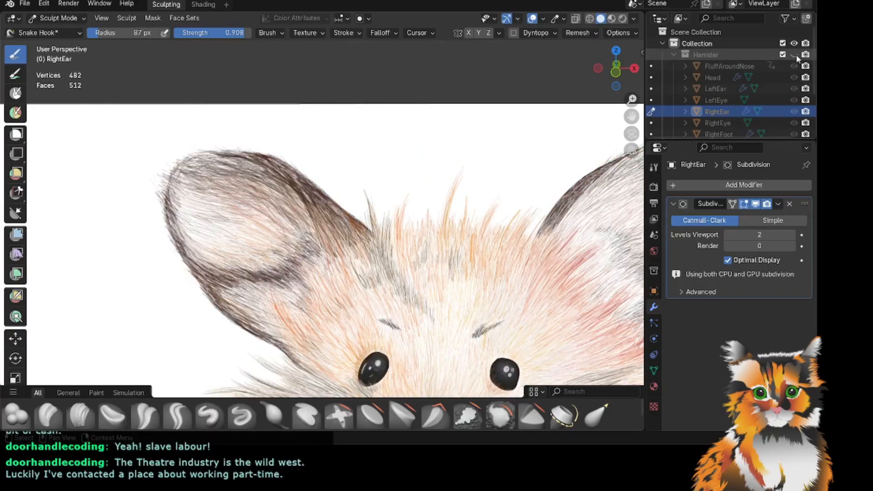
click(795, 55)
Try to pull the right ear's whole hollow toward its outer rim with Snake Hook at a 215 px radius.
drag(627, 69, 605, 79)
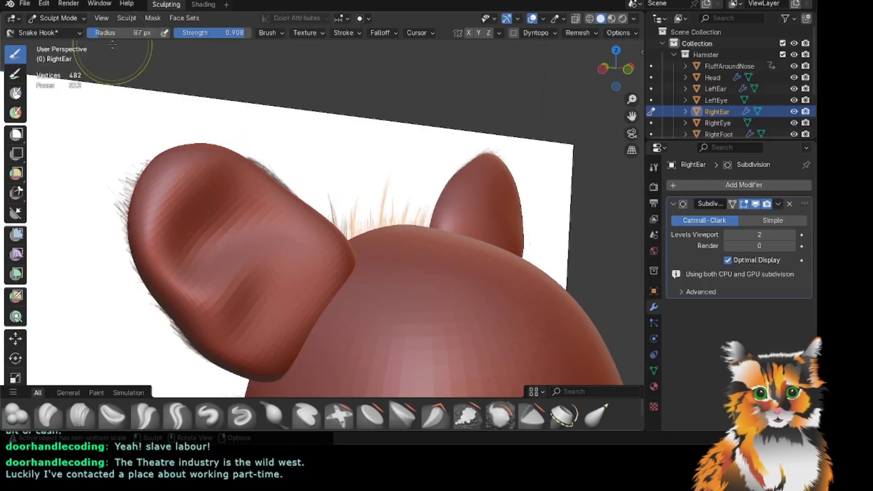
drag(105, 33, 126, 32)
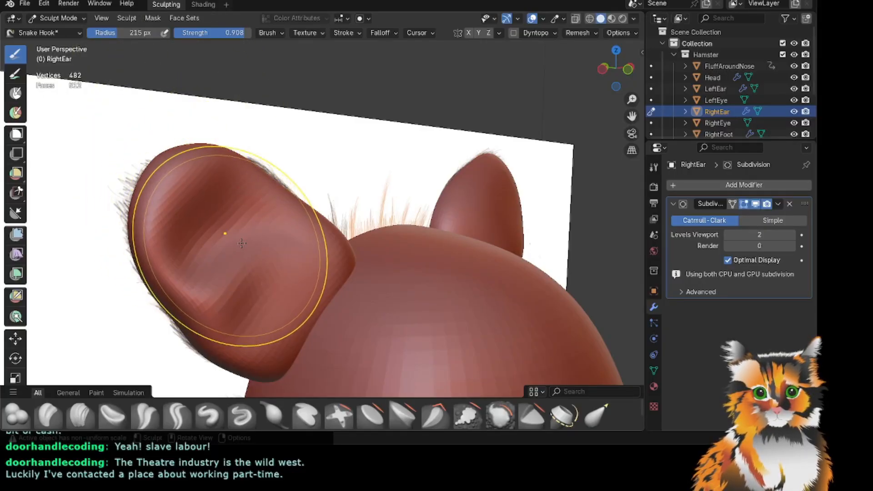
drag(226, 231, 211, 234)
drag(601, 65, 560, 68)
key(ctrl+z)
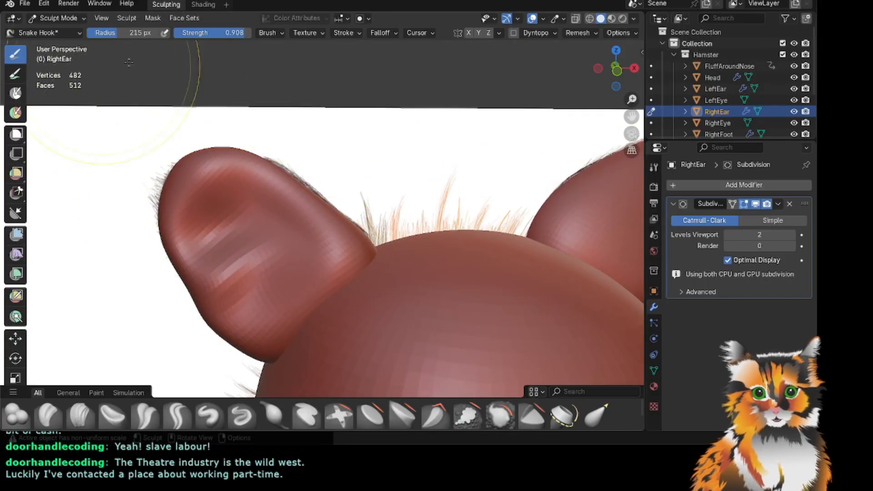
Nudge the middle of the right ear's inner surface from the front with Snake Hook at a 215 px radius.
drag(270, 256, 264, 244)
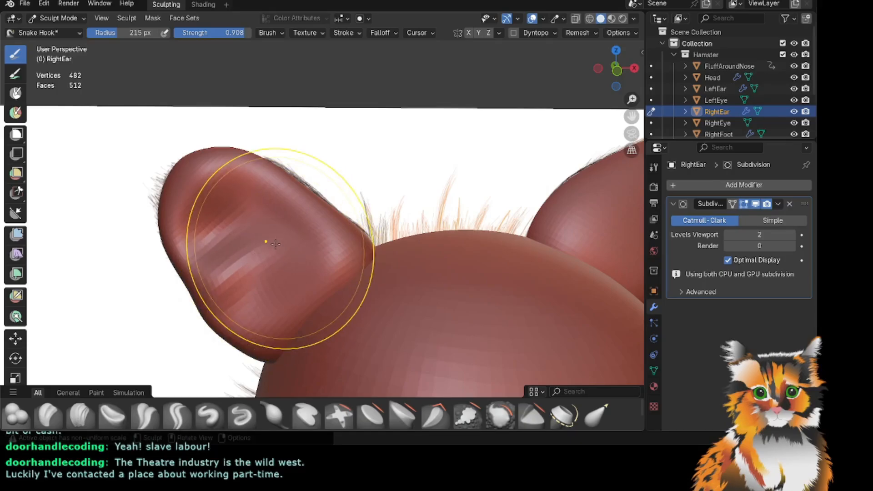
scroll(322, 221, up, 2)
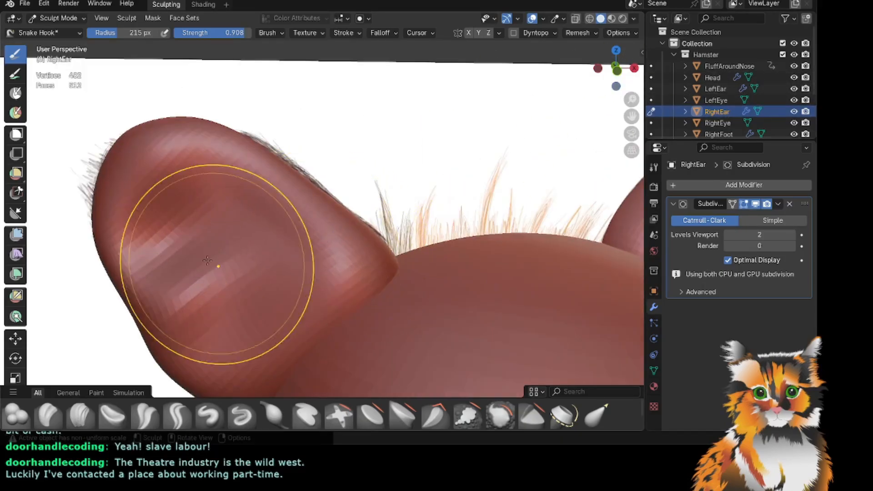
drag(204, 270, 218, 264)
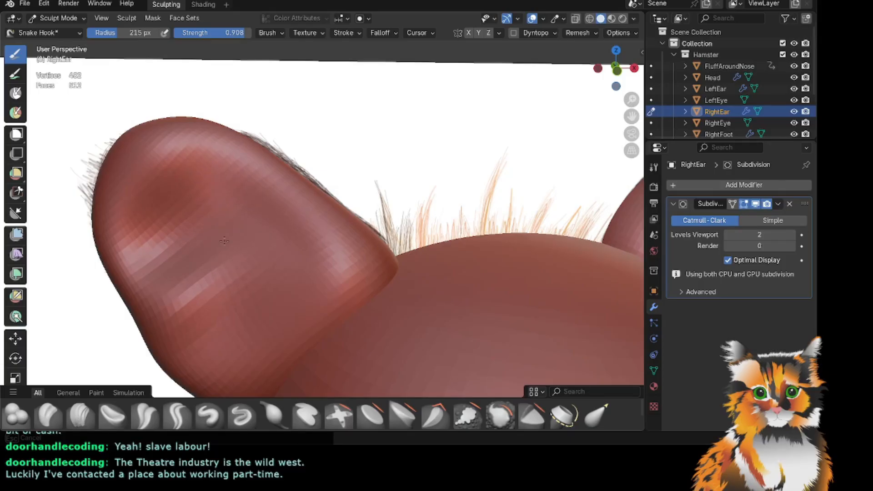
drag(218, 240, 220, 239)
scroll(374, 228, down, 3)
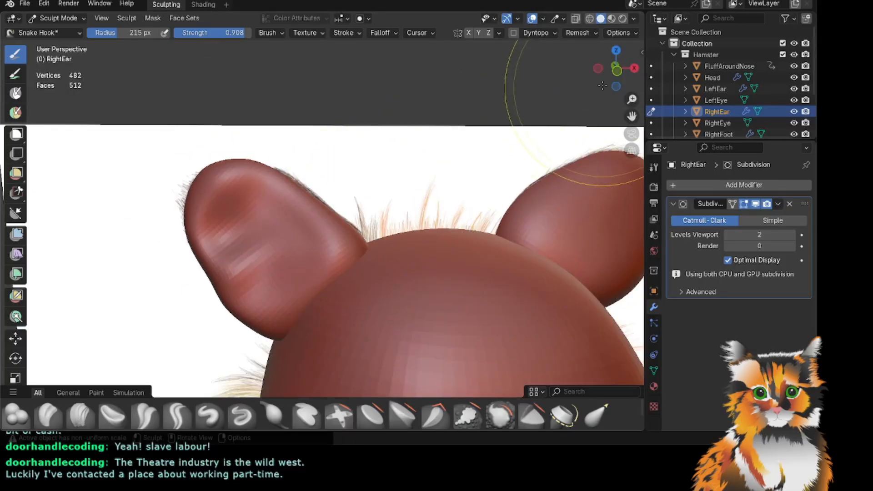
mouse_move(611, 78)
mouse_down()
mouse_move(646, 80)
mouse_move(626, 79)
mouse_up()
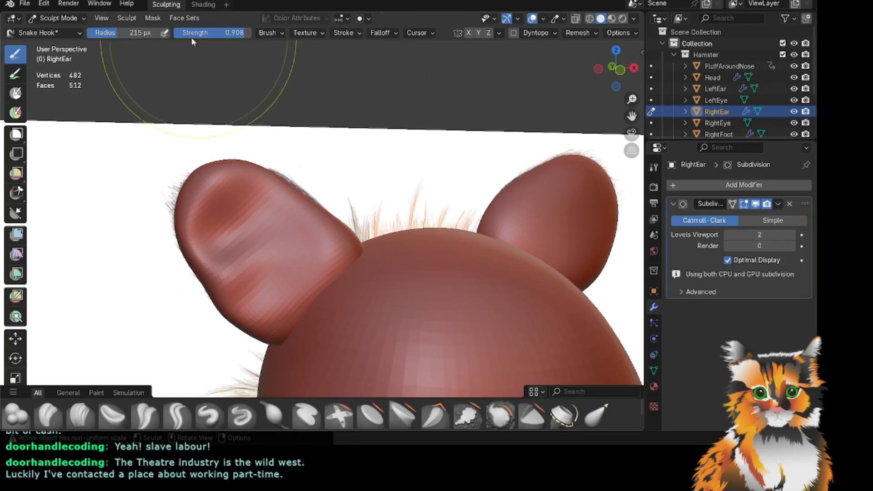
Compare the right ear with the reference drawing and reshape its lower hollow from the side with Snake Hook at a 125 px radius.
drag(102, 32, 104, 33)
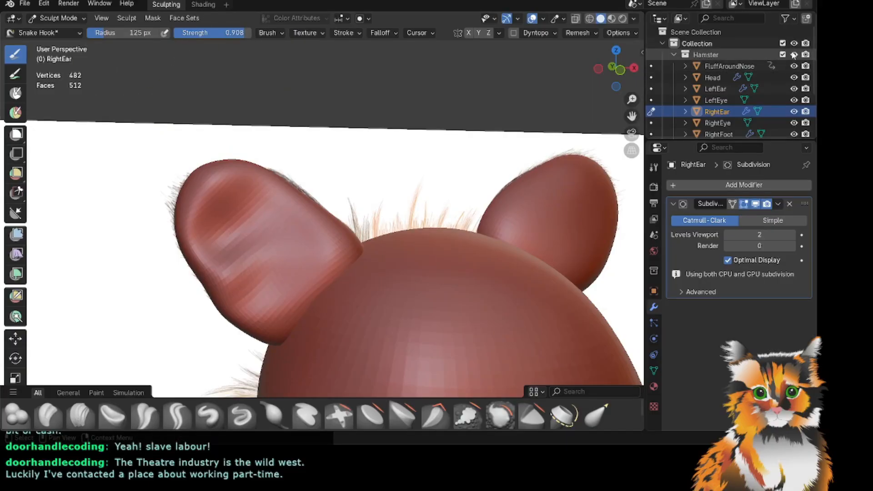
click(792, 54)
click(794, 55)
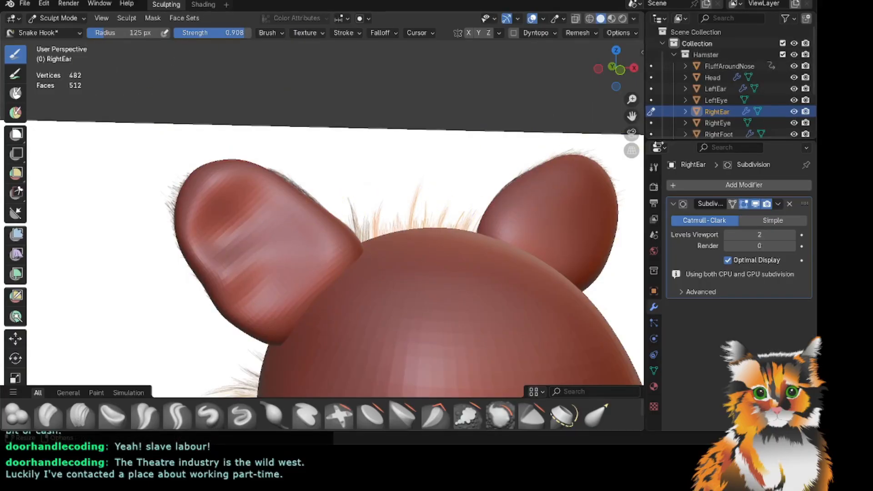
drag(621, 75, 653, 25)
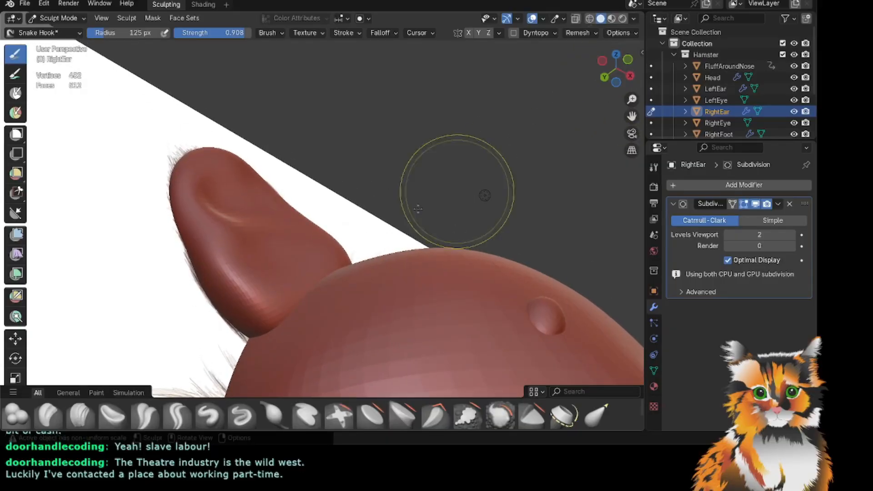
mouse_move(418, 208)
mouse_down()
mouse_move(269, 248)
mouse_move(319, 244)
mouse_up()
mouse_move(623, 74)
mouse_down()
mouse_move(606, 93)
mouse_move(566, 93)
mouse_up()
drag(285, 271, 287, 277)
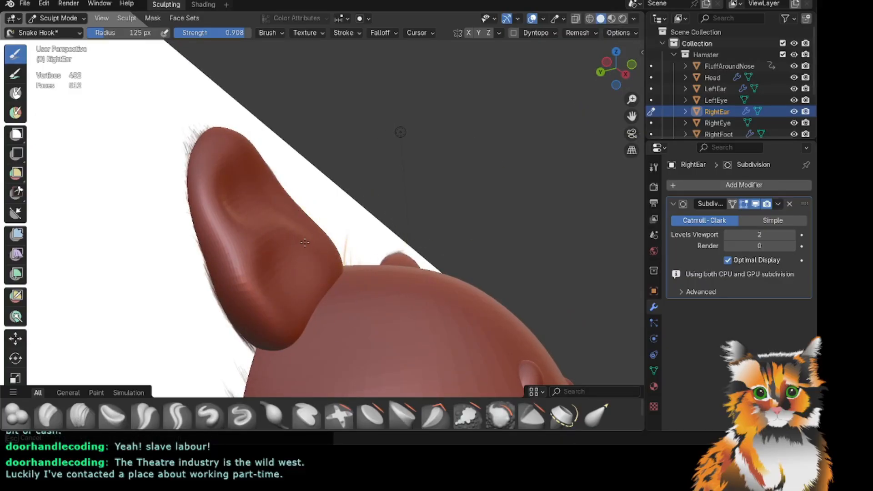
drag(612, 70, 564, 86)
Adjust the right ear's inner surface from the opposite side of the head with Snake Hook and check the ear's profile.
scroll(467, 121, down, 6)
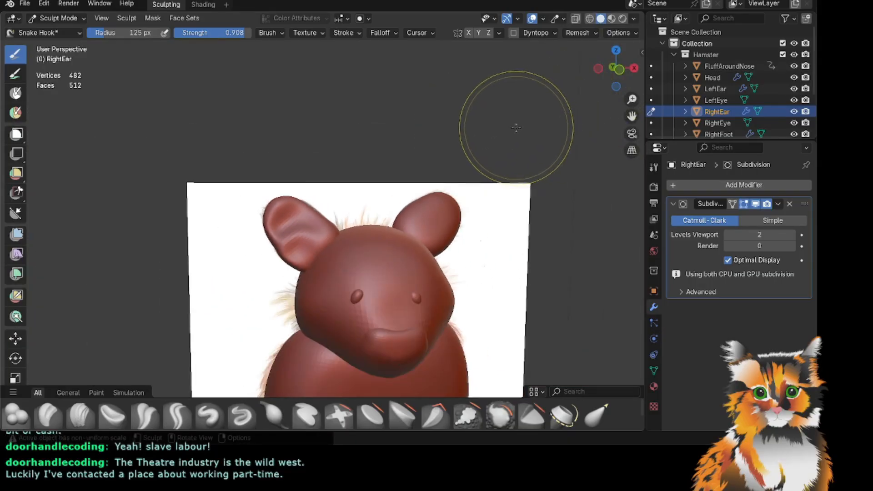
drag(608, 72, 544, 92)
drag(325, 202, 318, 197)
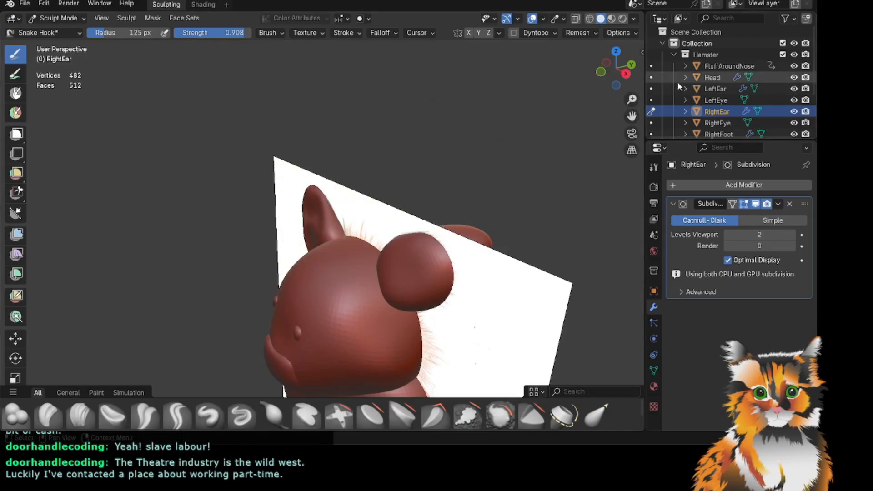
drag(613, 71, 700, 45)
scroll(306, 232, up, 2)
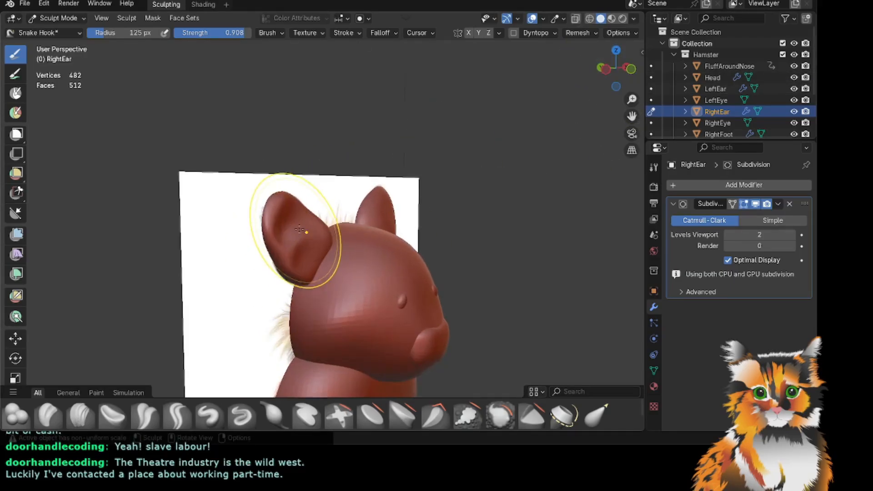
mouse_move(615, 78)
mouse_down()
mouse_move(639, 77)
mouse_move(644, 89)
mouse_up()
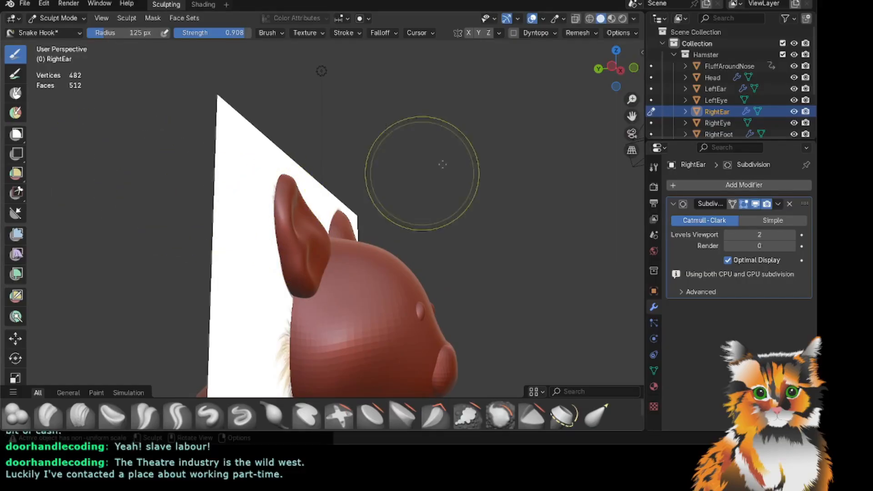
Deepen the right ear's lower hollow near the head from the opposite side with Snake Hook at a 125 px radius.
mouse_move(609, 68)
mouse_down()
mouse_move(523, 80)
mouse_move(513, 111)
mouse_up()
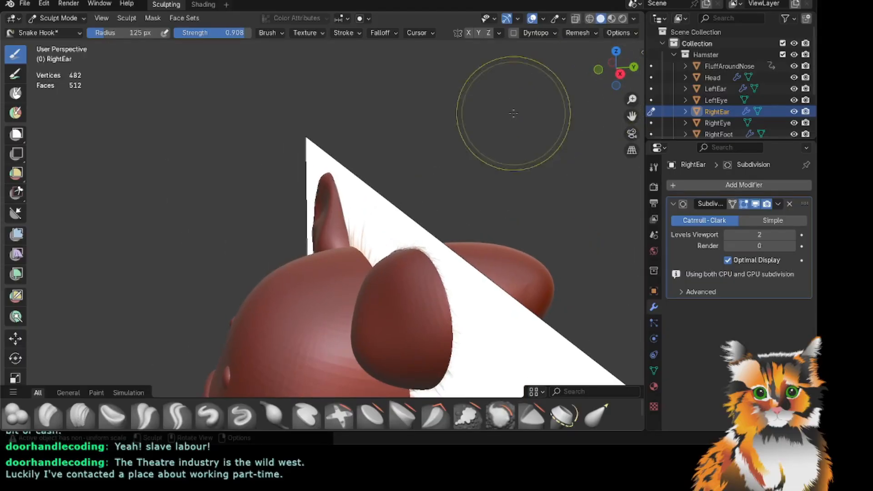
scroll(531, 121, up, 2)
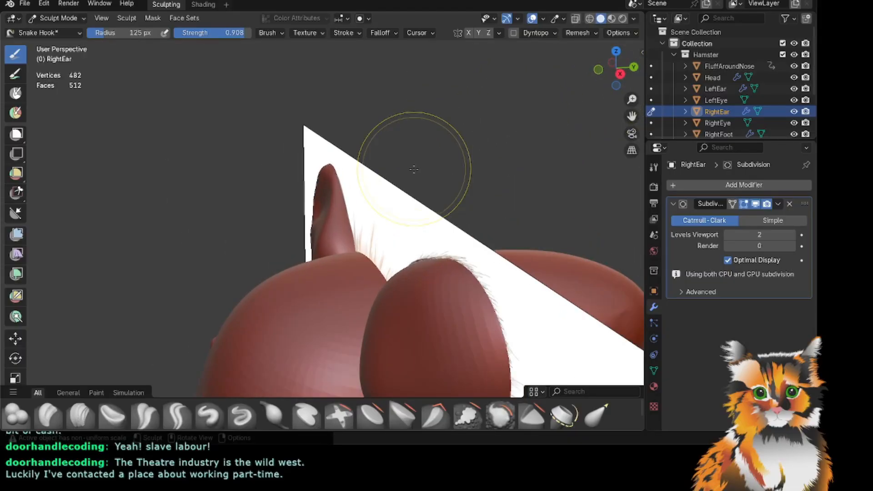
mouse_move(631, 116)
mouse_down()
mouse_move(641, 94)
mouse_move(627, 75)
mouse_move(634, 96)
mouse_up()
scroll(571, 132, up, 1)
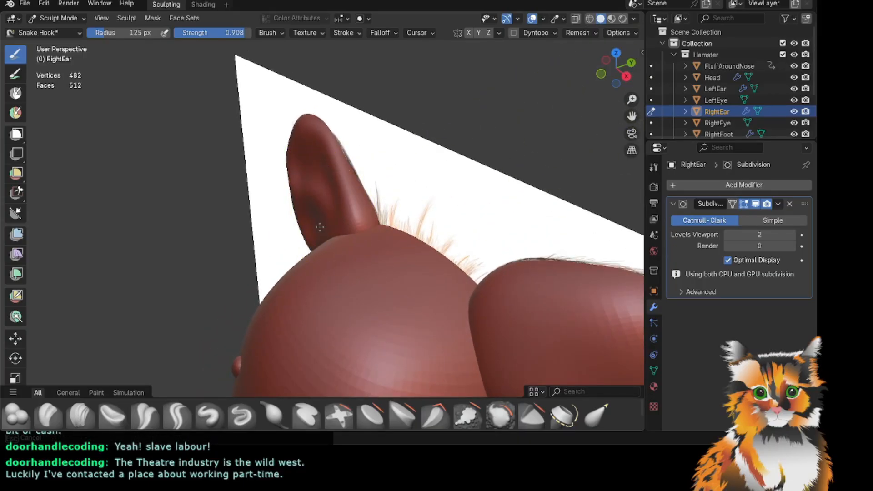
drag(614, 82, 623, 68)
drag(632, 98, 635, 80)
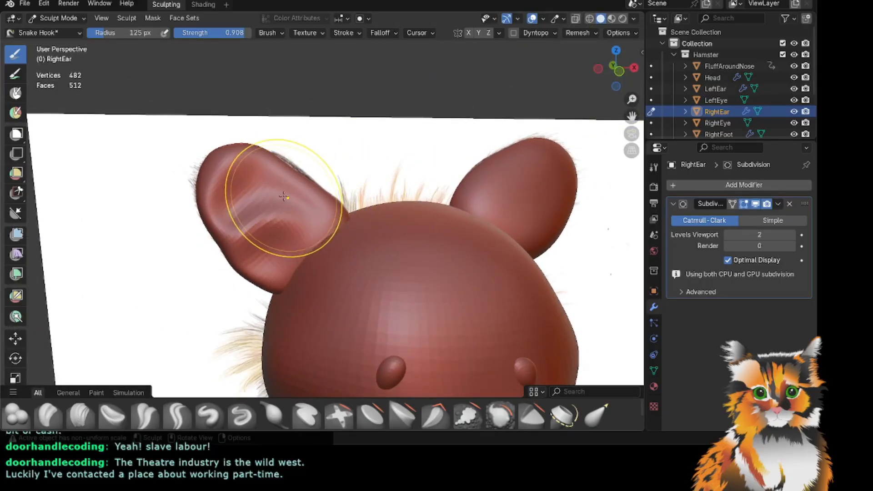
Pull the right ear's upper hollow down toward its lower rim with Snake Hook at a 125 px radius.
drag(623, 56, 326, 146)
mouse_move(245, 186)
mouse_down()
mouse_move(235, 192)
mouse_move(236, 219)
mouse_up()
drag(609, 73, 580, 58)
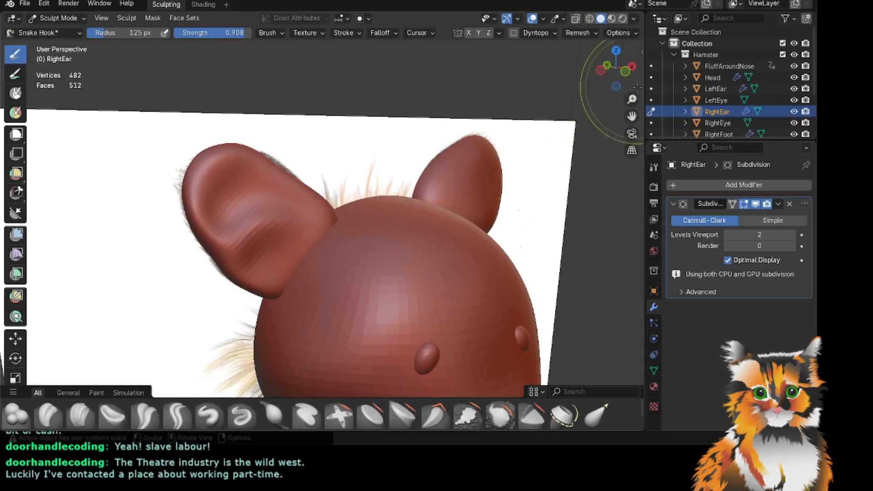
Pull the right ear's lower outer edge slightly outward with Snake Hook at a 125 px radius and check it against the front reference.
drag(631, 117, 581, 152)
drag(623, 47, 617, 55)
mouse_move(162, 189)
mouse_down()
mouse_move(207, 173)
mouse_move(237, 203)
mouse_move(267, 160)
mouse_up()
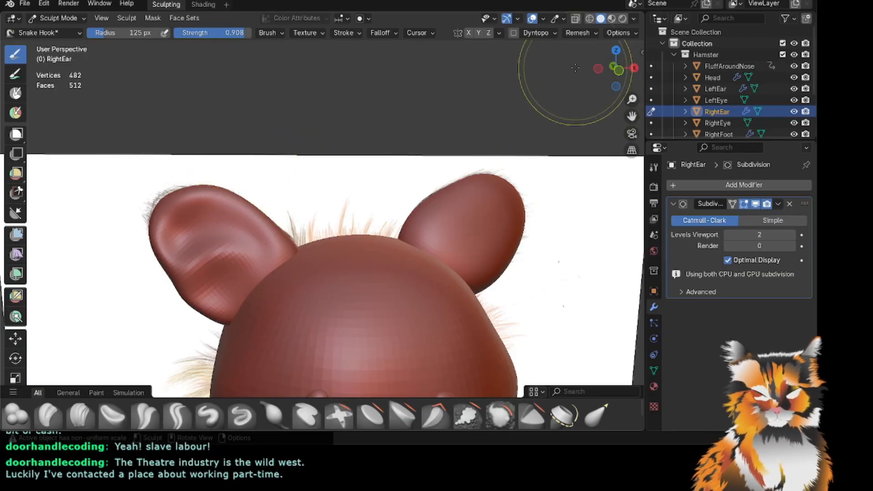
mouse_move(624, 75)
mouse_down()
mouse_move(277, 89)
mouse_move(359, 90)
mouse_move(318, 91)
mouse_move(350, 90)
mouse_up()
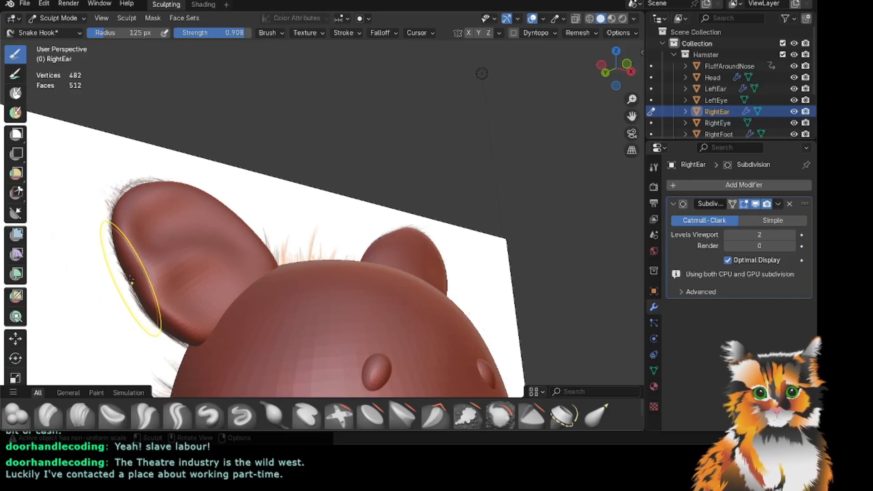
drag(129, 277, 123, 280)
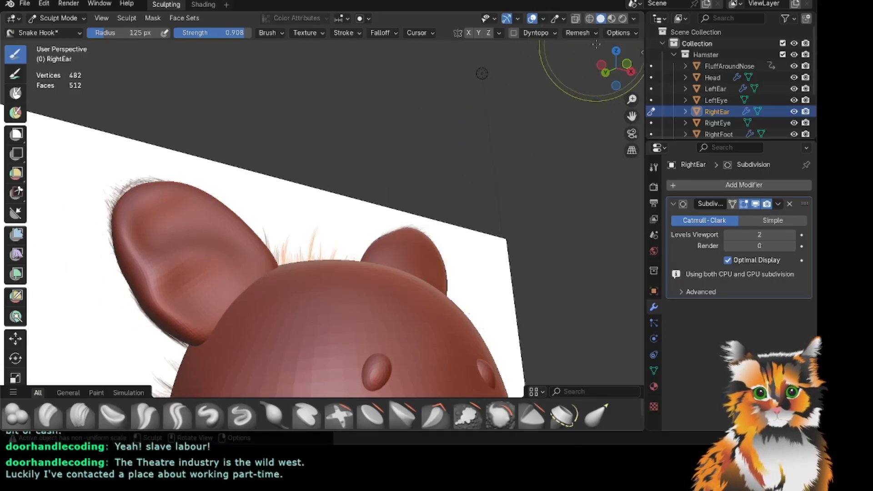
mouse_move(603, 69)
mouse_down()
mouse_move(566, 87)
mouse_move(589, 83)
mouse_up()
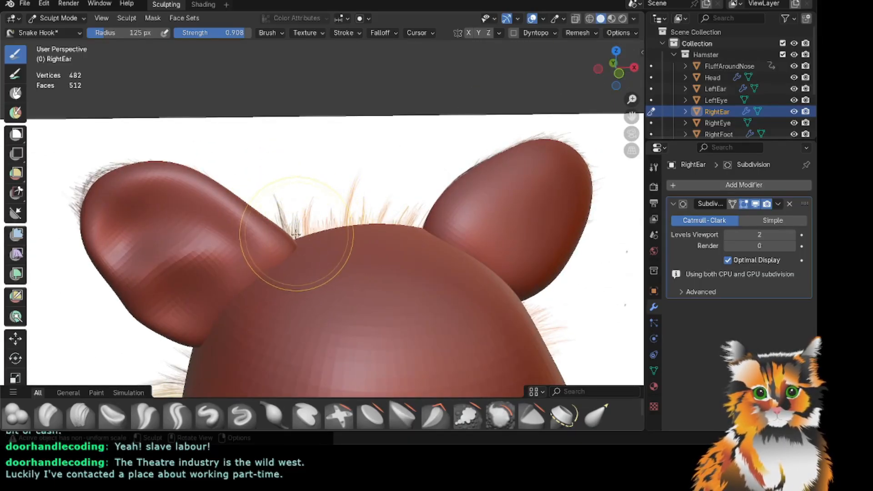
scroll(327, 241, down, 5)
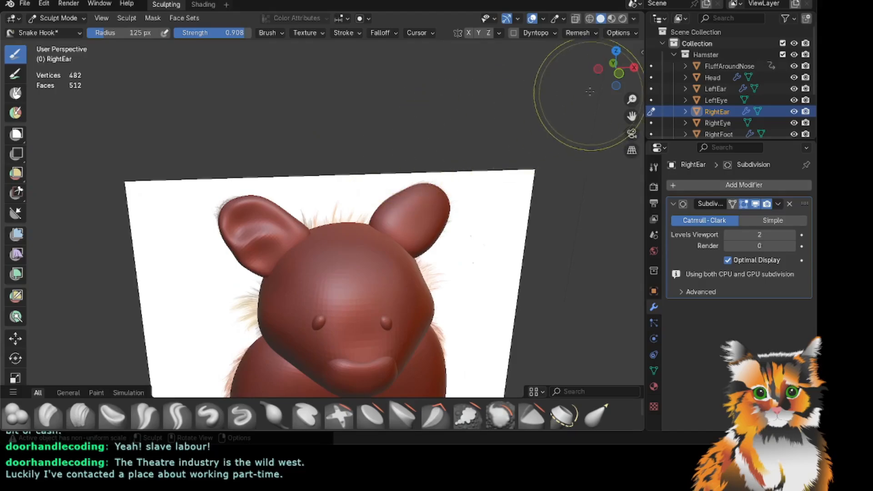
mouse_move(634, 68)
mouse_down()
mouse_move(612, 71)
mouse_move(631, 68)
mouse_up()
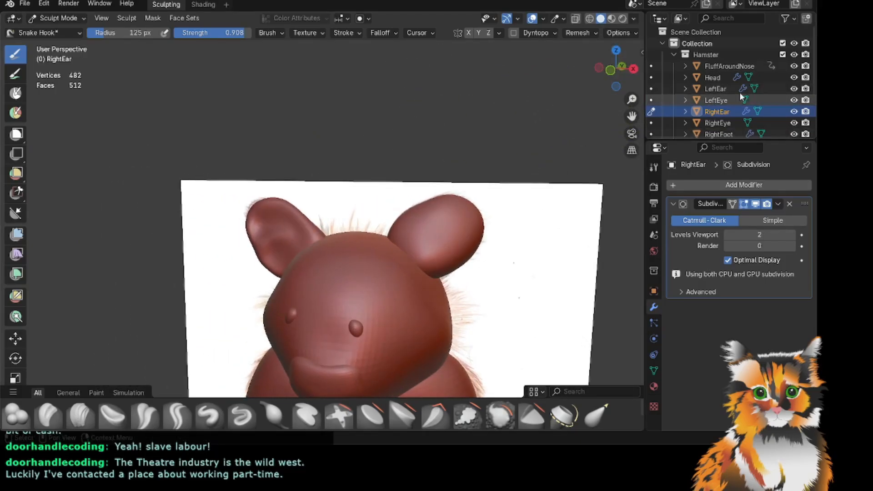
Finish sculpting the right ear by returning to Object Mode, and select the LeftEar object.
click(722, 124)
click(717, 112)
click(66, 20)
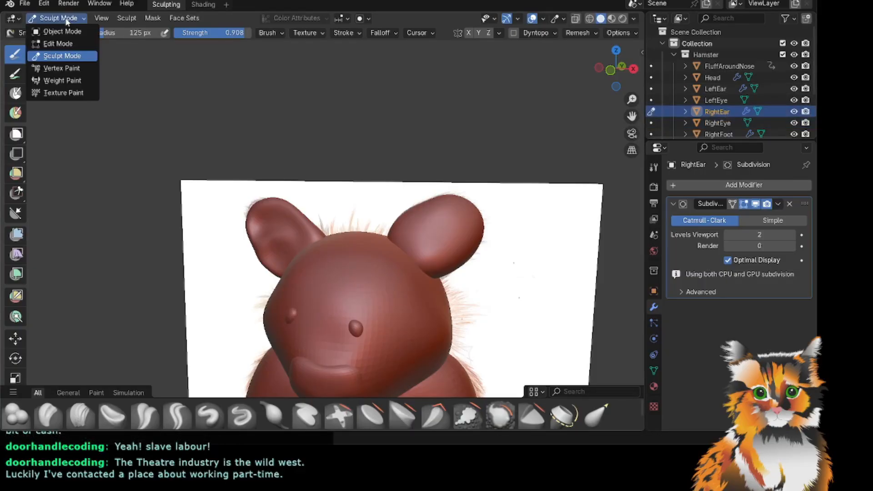
click(75, 32)
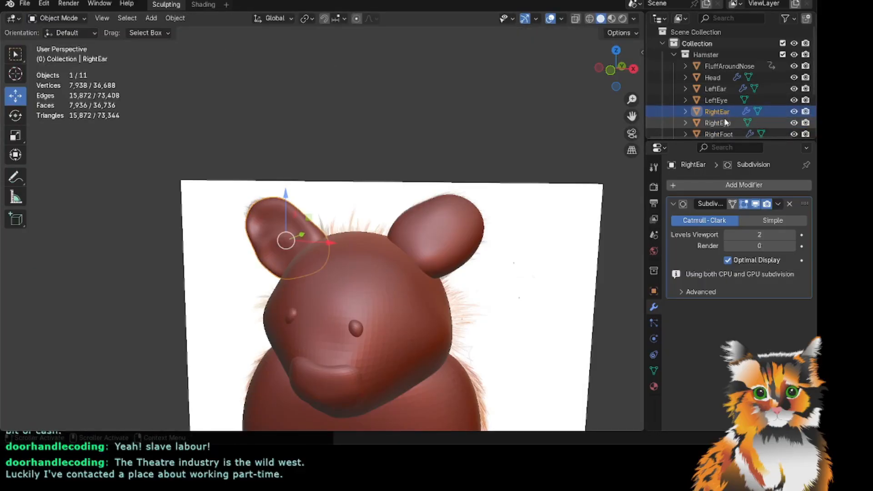
scroll(726, 123, down, 2)
click(725, 68)
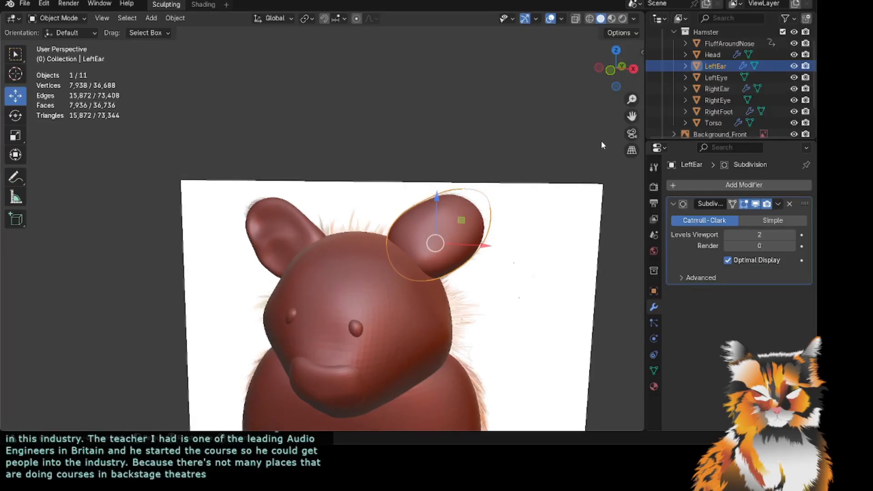
Examine the unsculpted left ear from the front and side, comparing it with the right ear and the front reference.
scroll(601, 141, up, 2)
drag(631, 116, 591, 91)
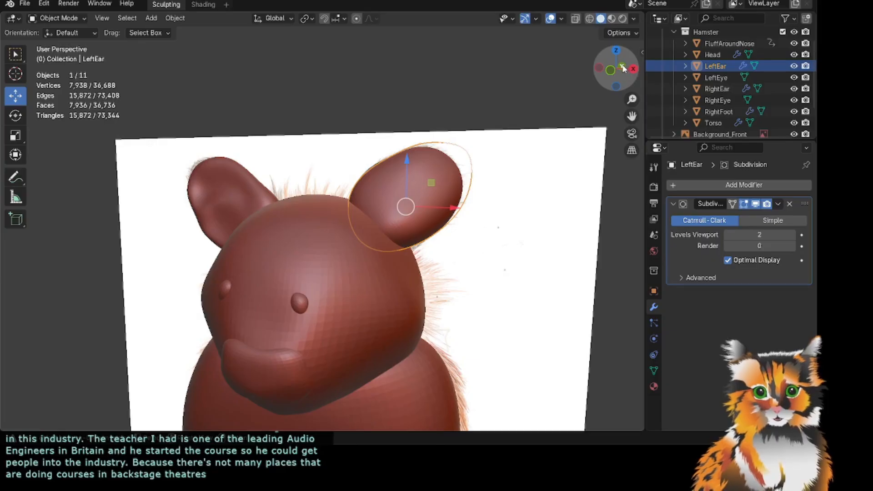
drag(616, 68, 586, 82)
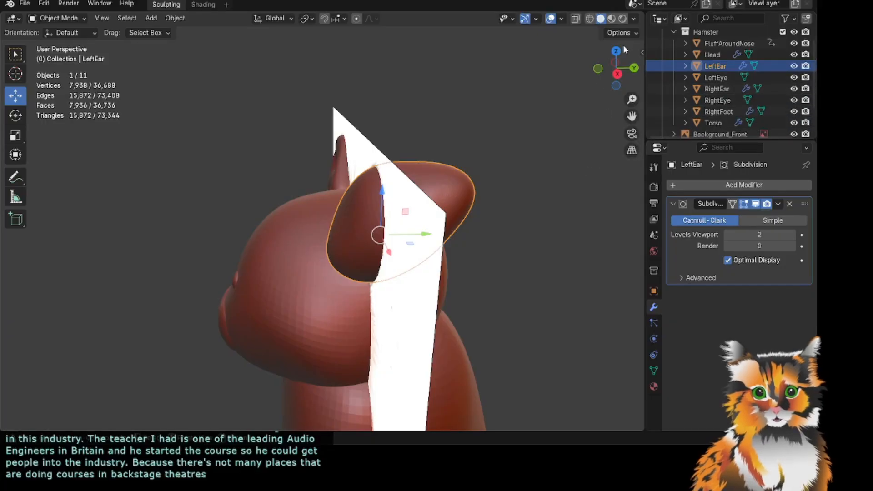
mouse_move(623, 51)
mouse_down()
mouse_move(609, 52)
mouse_move(619, 54)
mouse_up()
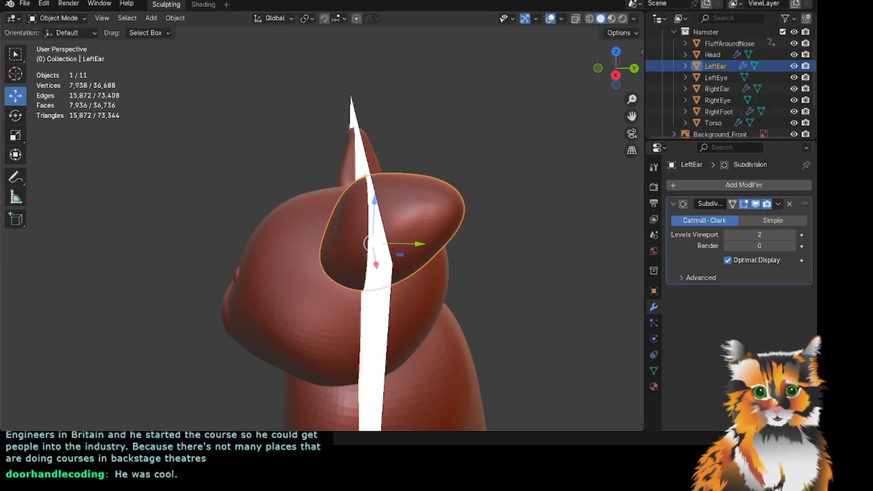
drag(607, 75, 623, 81)
scroll(502, 158, up, 2)
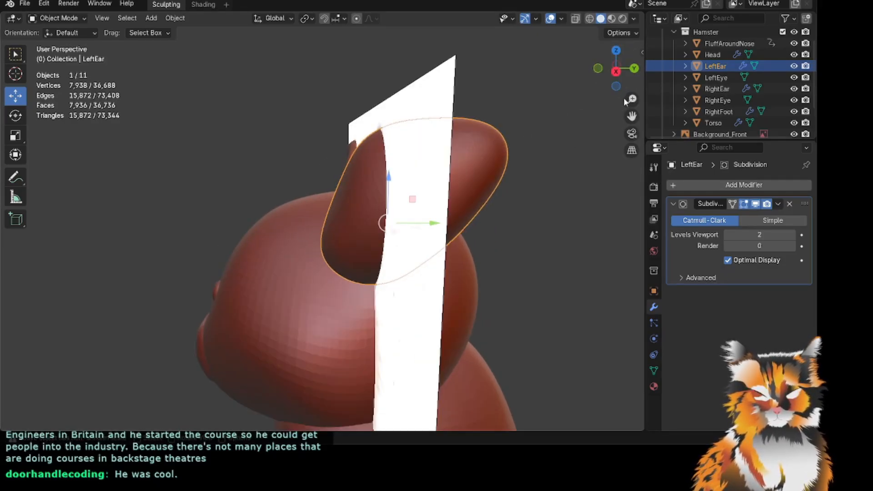
drag(631, 116, 560, 142)
drag(623, 76, 740, 87)
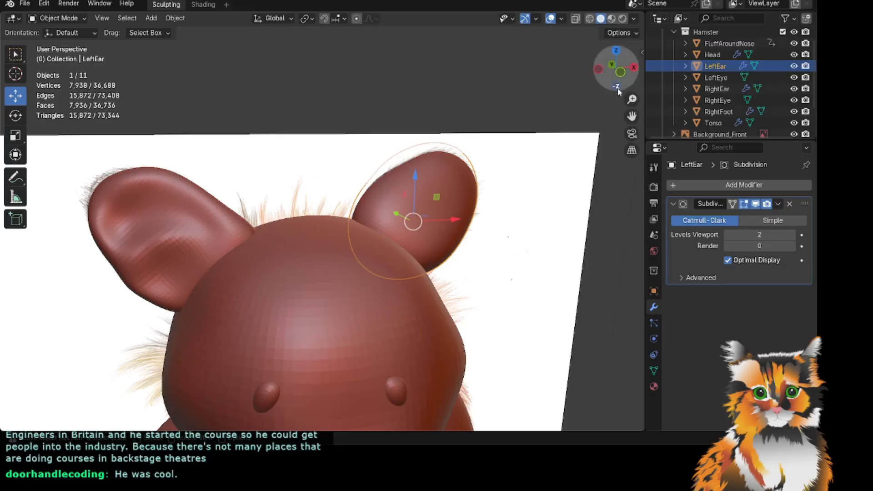
drag(617, 92, 538, 170)
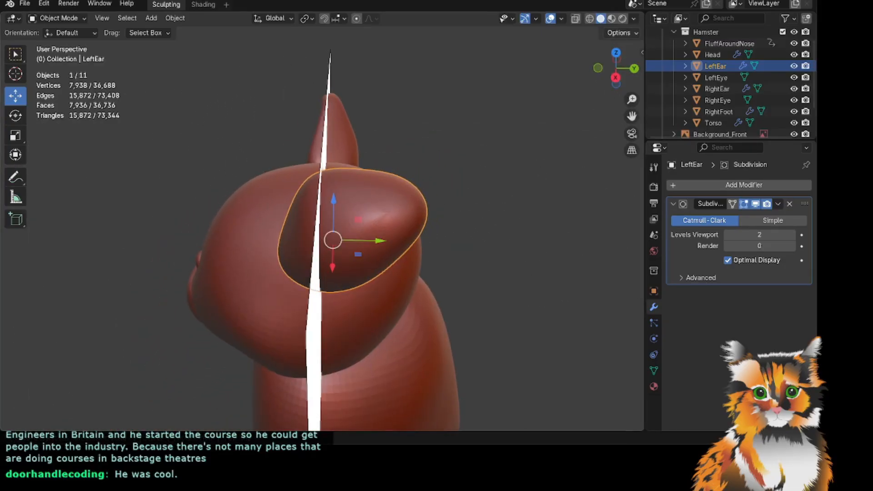
Put LeftEar into Sculpt Mode and show the Background_Side reference image.
click(75, 21)
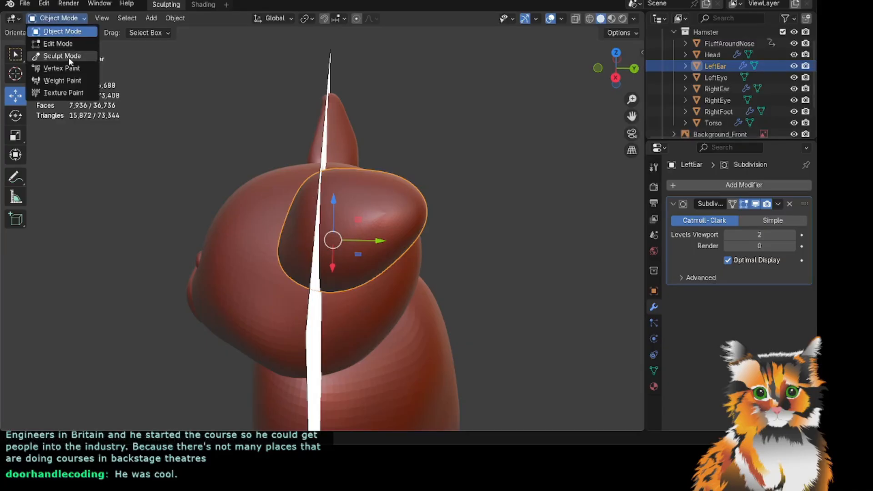
click(62, 56)
mouse_move(615, 72)
mouse_down()
mouse_move(600, 77)
mouse_move(617, 72)
mouse_up()
scroll(772, 48, up, 2)
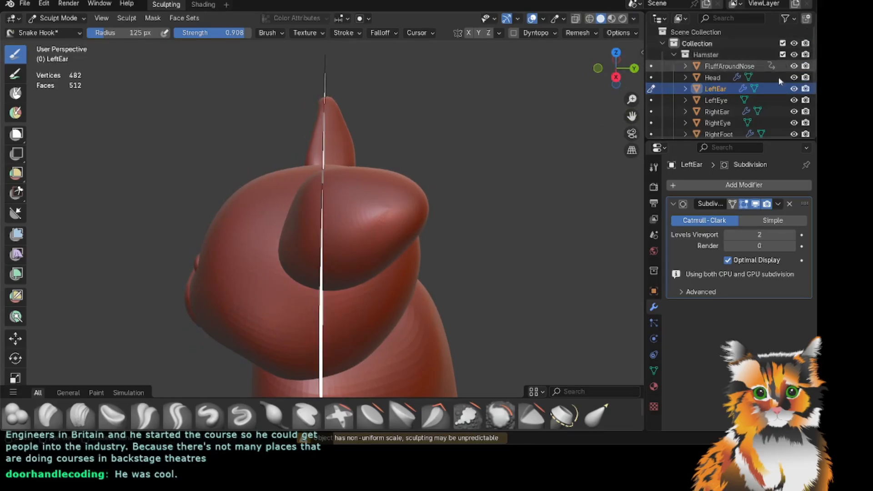
scroll(782, 70, down, 3)
click(794, 122)
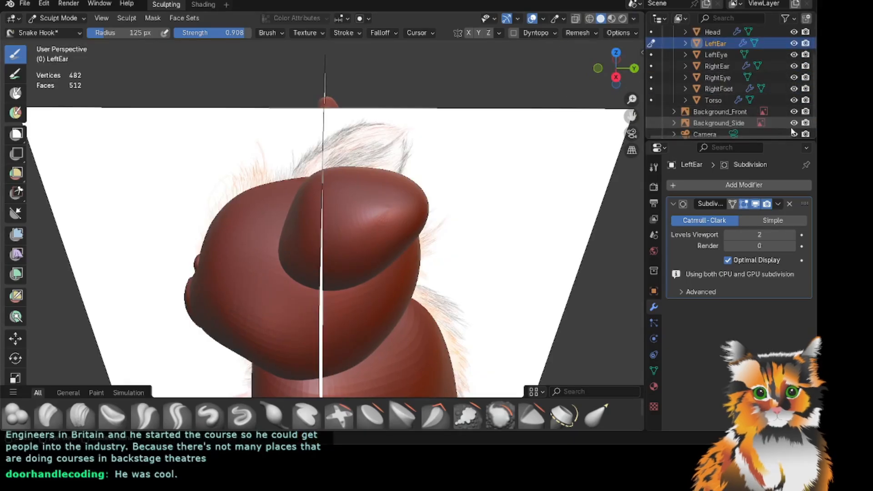
Pull the left ear's rear edge inward against the side reference in the right orthographic view with Snake Hook, and hide Background_Side.
drag(621, 63, 630, 62)
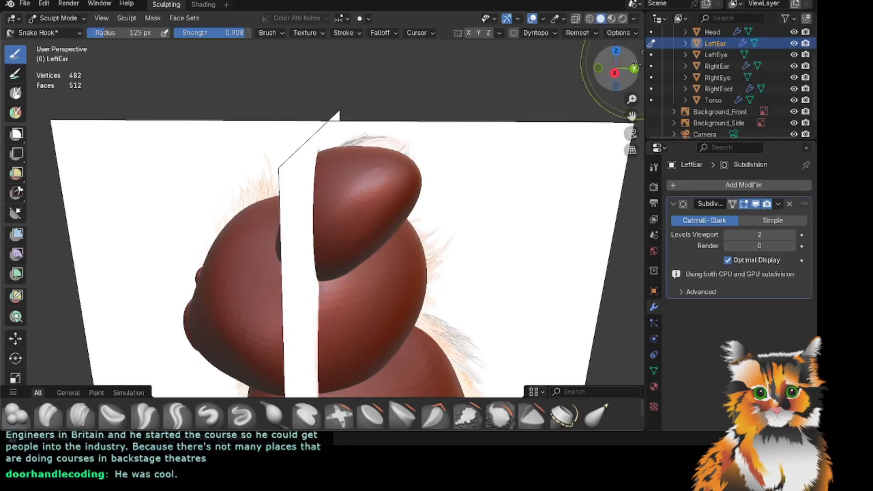
drag(616, 68, 570, 60)
key(KP_3)
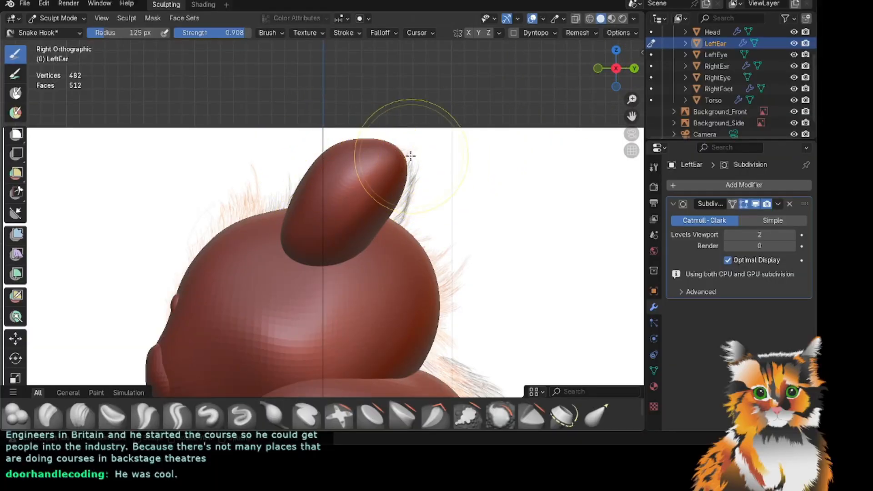
click(793, 123)
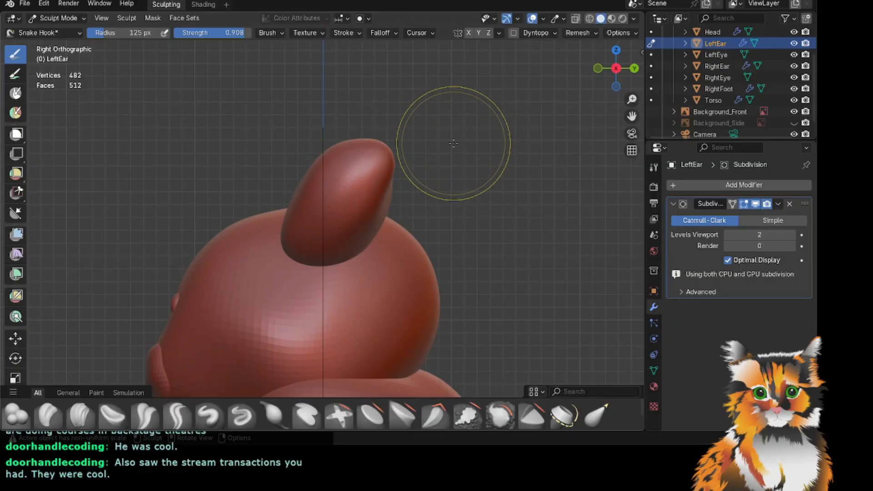
Try to pull the left ear's front edge slightly forward with Snake Hook at a 125 px radius, and undo the stroke.
drag(318, 186, 315, 185)
drag(604, 69, 638, 73)
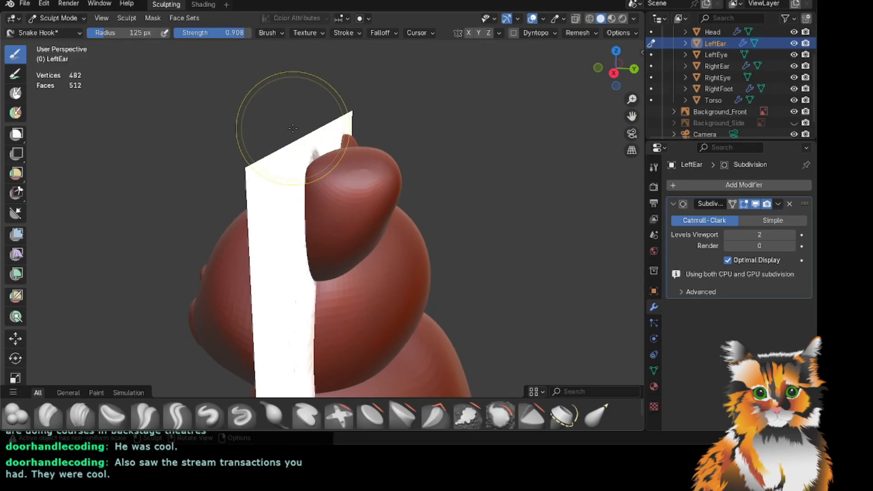
key(ctrl+z)
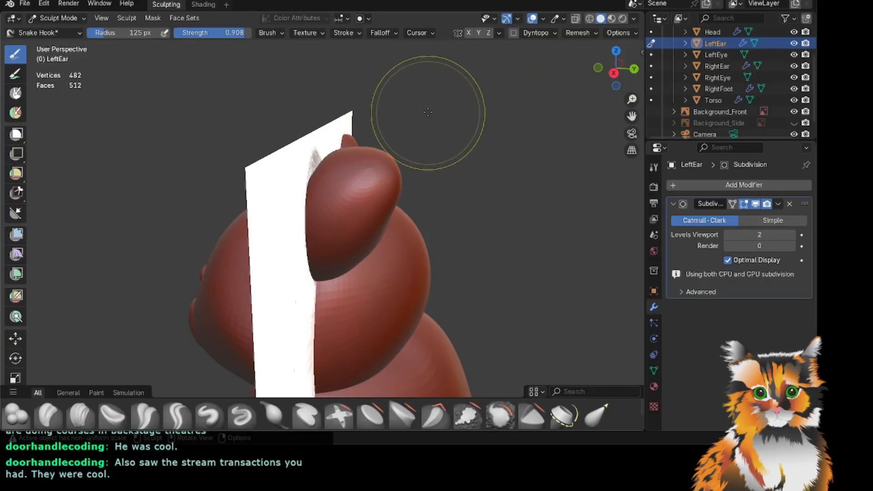
Pull the left ear's rear tip forward with Snake Hook, enlarging the brush radius to 231 px.
drag(612, 72, 584, 74)
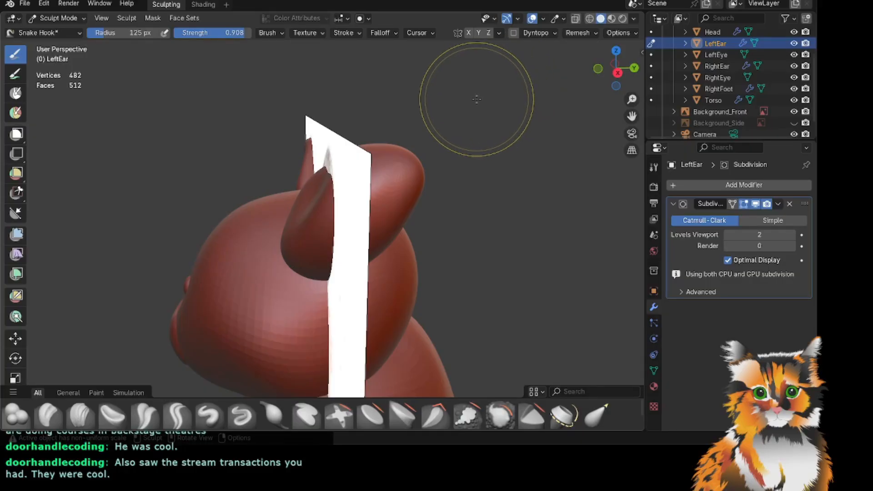
mouse_move(616, 68)
mouse_down()
mouse_move(600, 72)
mouse_move(618, 68)
mouse_up()
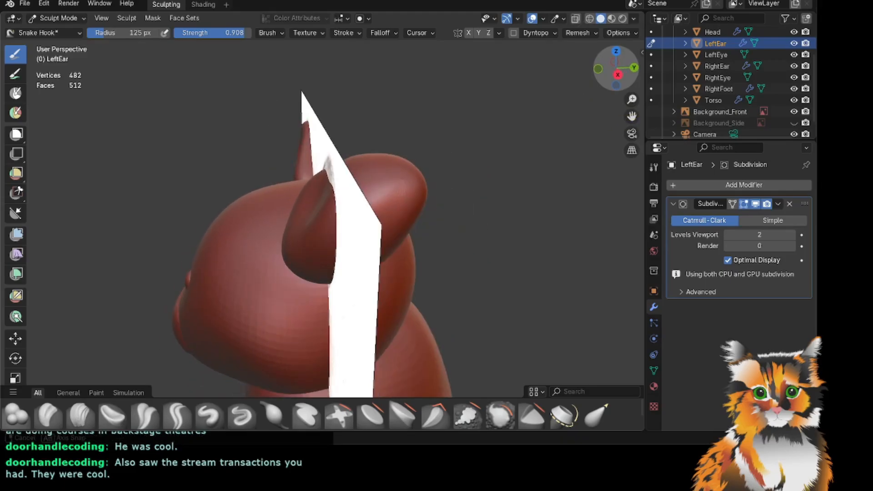
drag(363, 167, 342, 166)
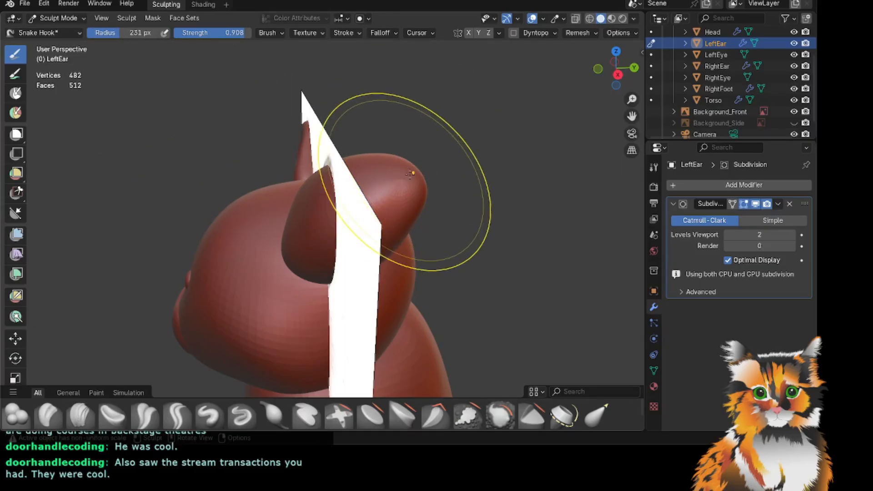
mouse_move(413, 172)
mouse_down()
mouse_move(388, 185)
mouse_move(354, 163)
mouse_move(366, 165)
mouse_up()
Fit the left ear's upper, outer and lower edges to the front reference outline with Snake Hook at a 231 px radius.
drag(618, 72, 727, 73)
drag(377, 151, 367, 144)
mouse_move(432, 132)
mouse_down()
mouse_move(422, 132)
mouse_move(428, 167)
mouse_up()
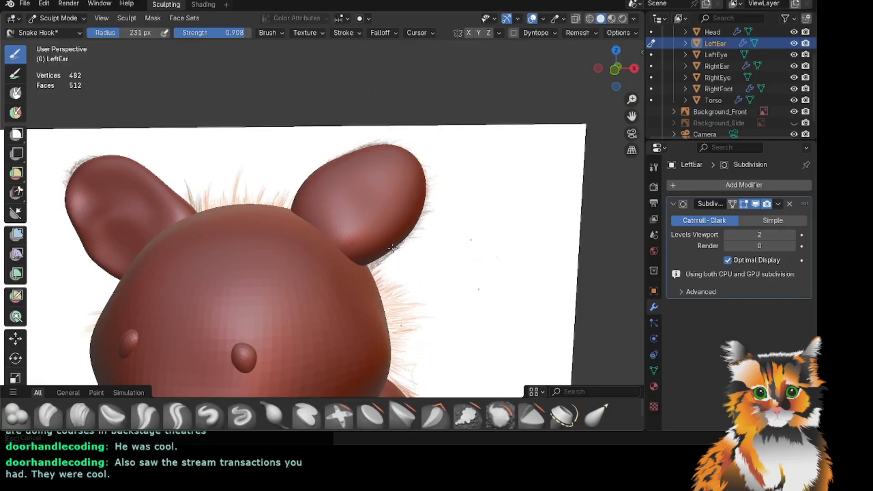
mouse_move(393, 247)
mouse_down()
mouse_move(370, 245)
mouse_move(374, 267)
mouse_up()
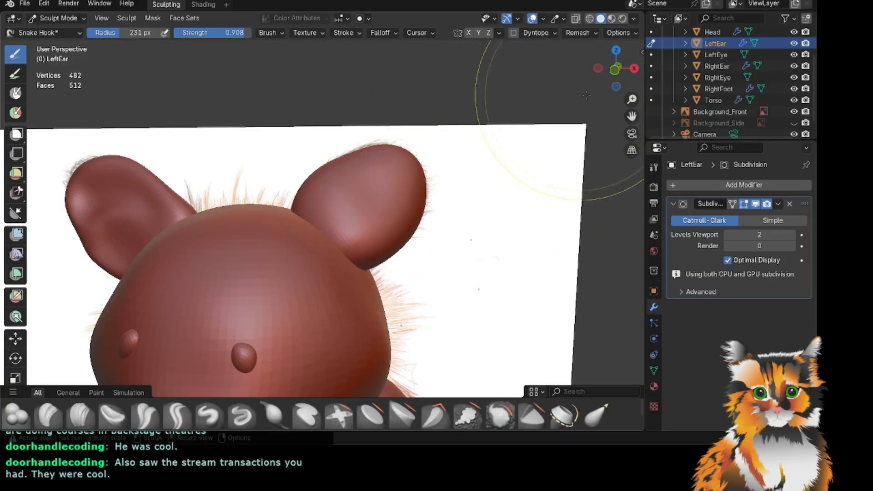
Push the back of the left ear's inner side forward from above with Snake Hook at a 231 px radius.
drag(616, 68, 587, 71)
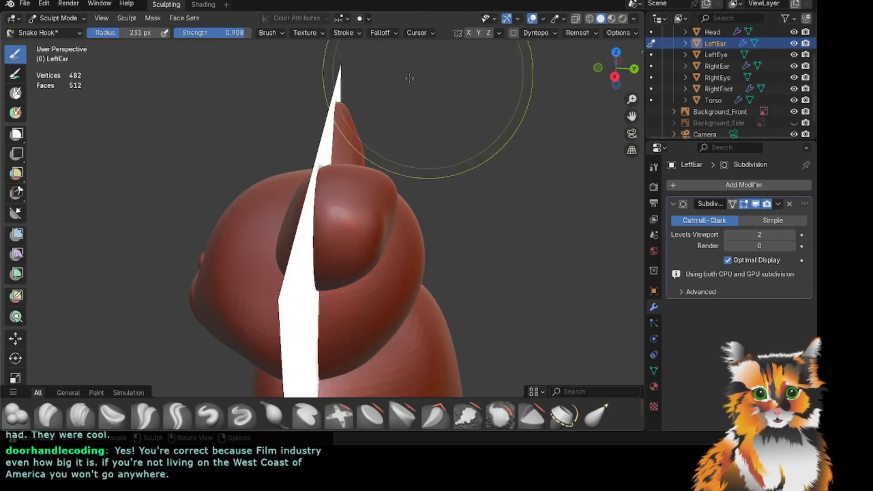
mouse_move(619, 63)
mouse_down()
mouse_move(556, 68)
mouse_move(614, 71)
mouse_up()
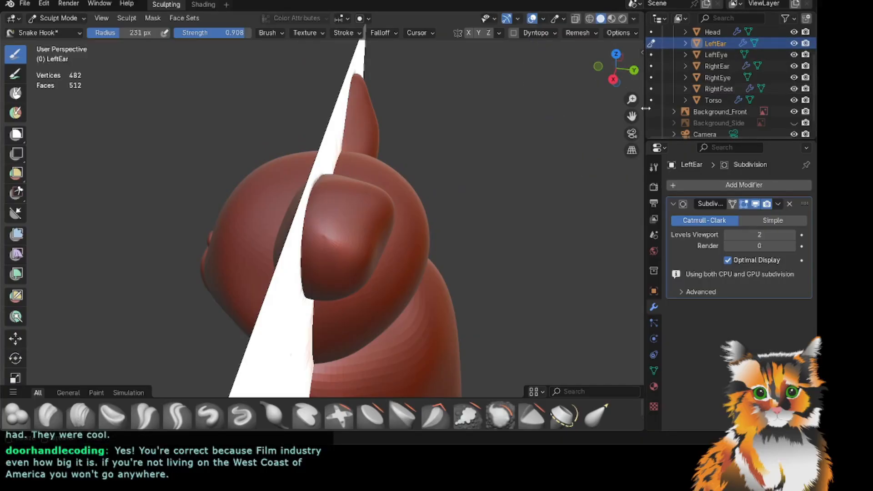
mouse_move(631, 116)
mouse_down()
mouse_move(592, 82)
mouse_move(631, 53)
mouse_move(529, 82)
mouse_move(428, 90)
mouse_move(495, 50)
mouse_move(545, 90)
mouse_move(553, 86)
mouse_up()
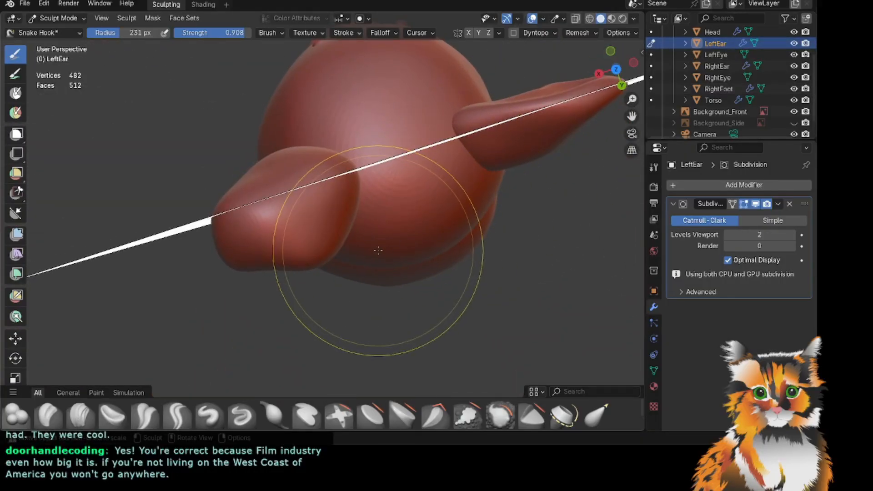
drag(318, 260, 310, 249)
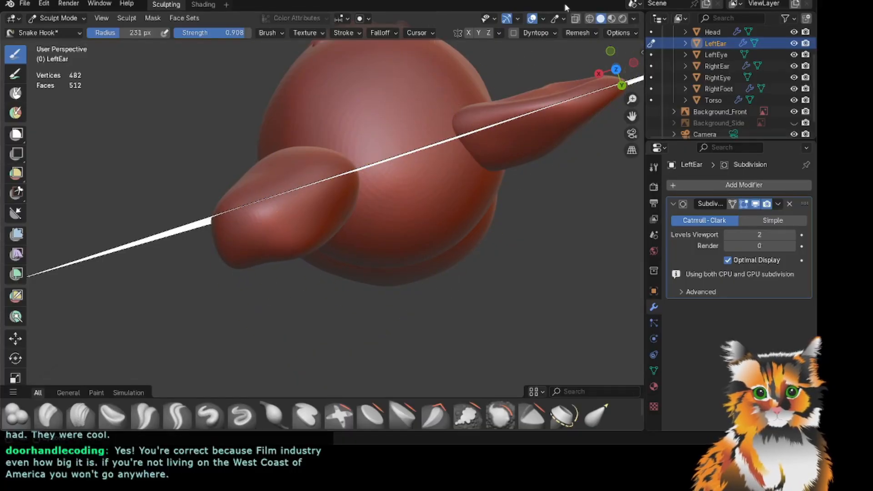
Push in the left ear's rear corner with Snake Hook at a 119 px radius, undoing a first stroke made at 231 px.
drag(617, 64, 584, 67)
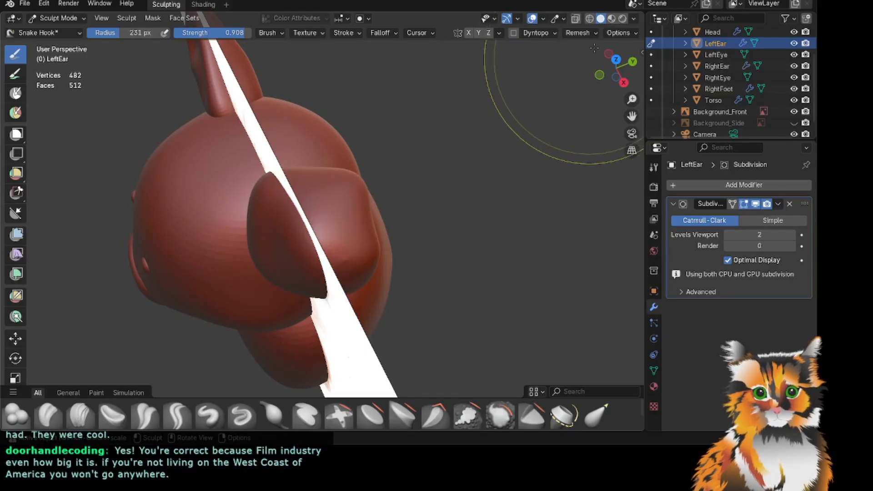
drag(615, 72, 571, 89)
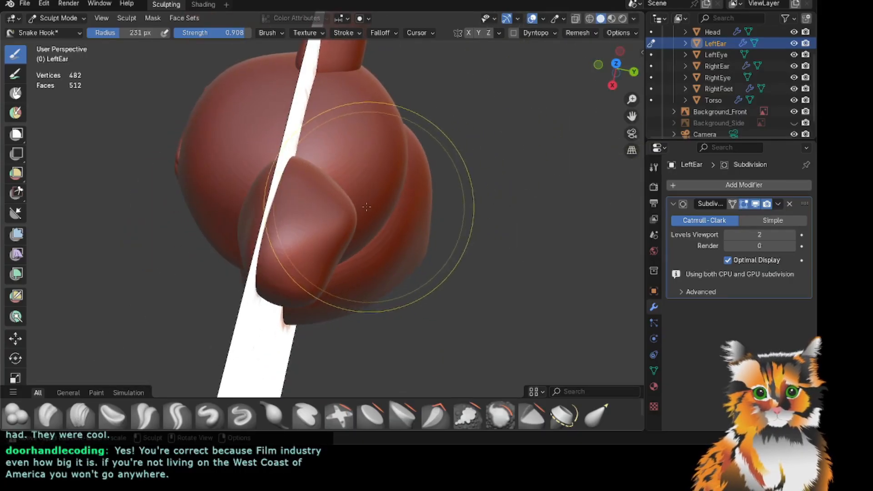
drag(346, 212, 328, 221)
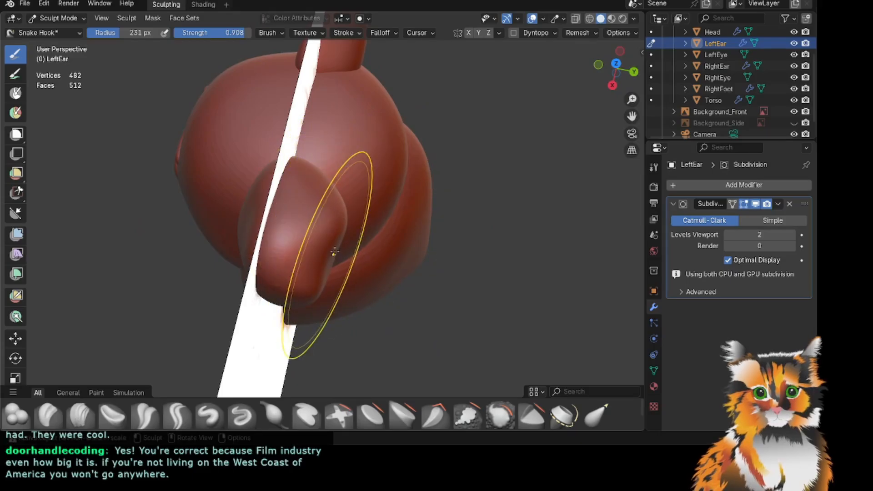
key(ctrl+z)
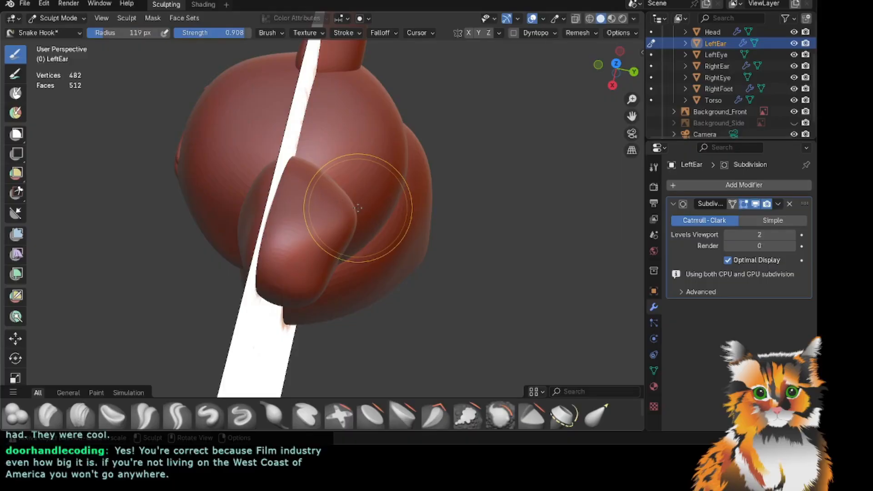
drag(352, 209, 329, 235)
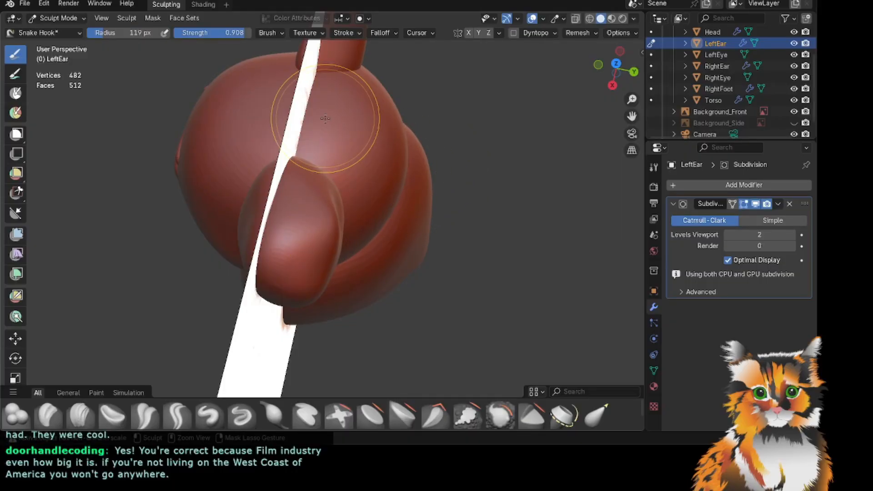
Check the left ear's reshaped back from above, behind and the side against the head and front reference, and save the file.
mouse_move(616, 78)
mouse_down()
mouse_move(665, 87)
mouse_move(612, 85)
mouse_up()
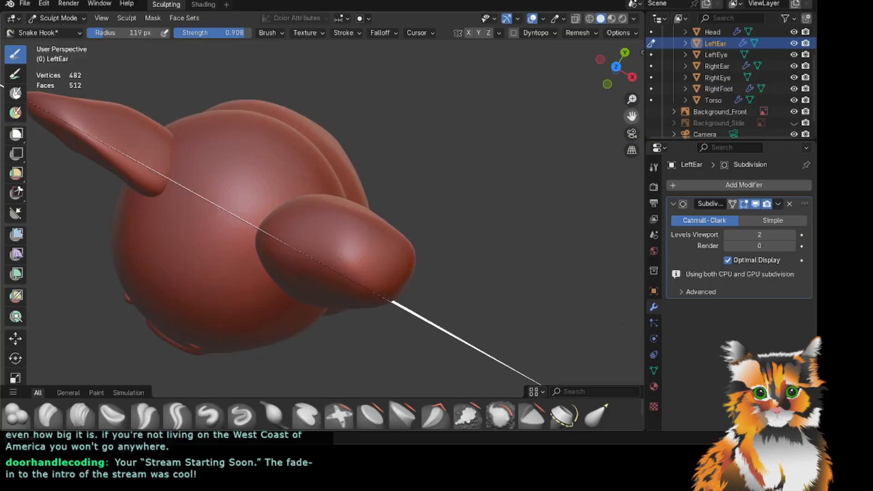
drag(632, 116, 630, 78)
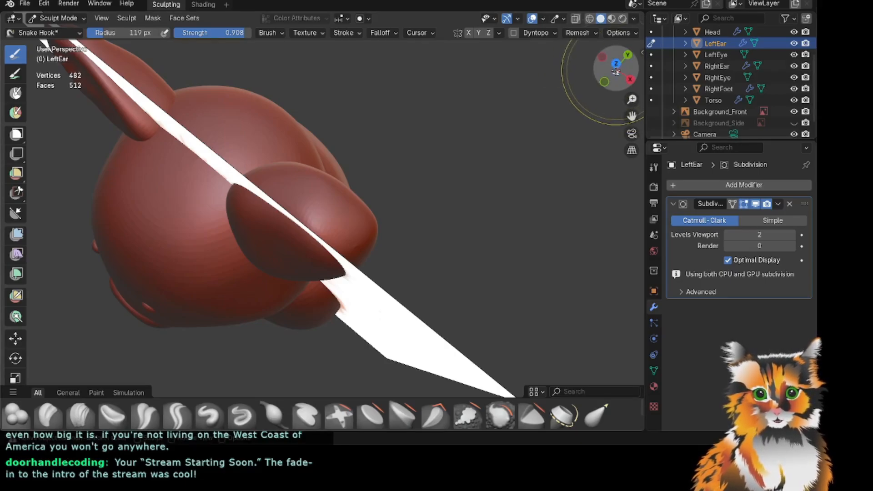
mouse_move(617, 69)
mouse_down()
mouse_move(610, 58)
mouse_move(640, 91)
mouse_move(640, 45)
mouse_up()
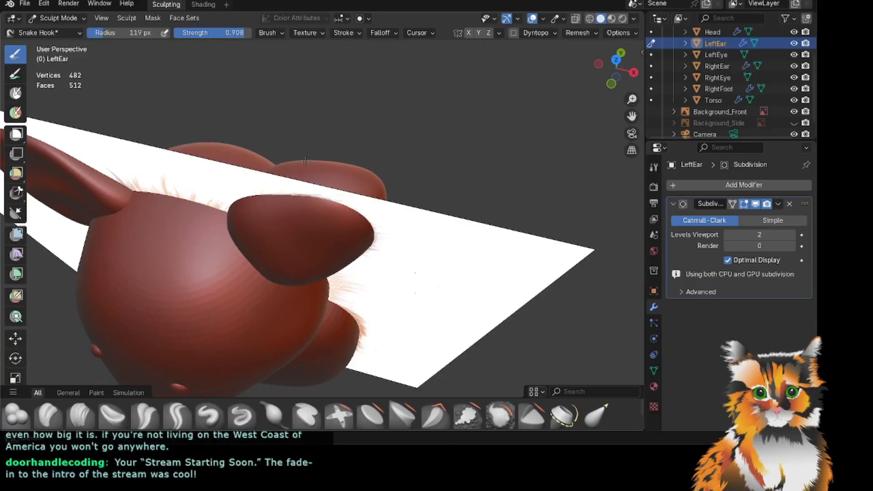
mouse_move(616, 69)
mouse_down()
mouse_move(636, 63)
mouse_move(611, 77)
mouse_up()
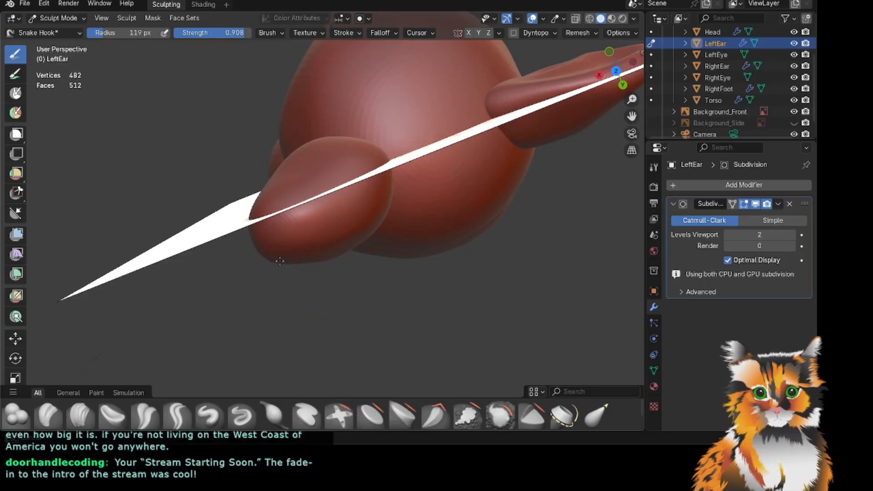
drag(615, 74, 617, 66)
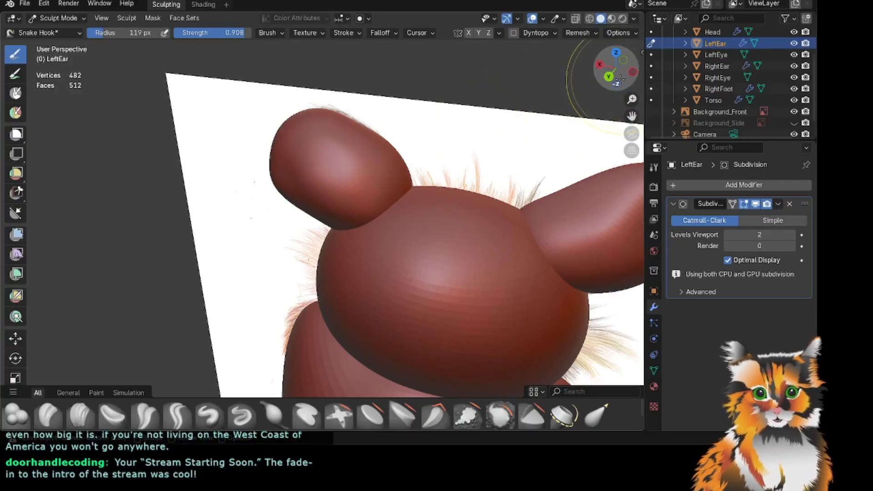
drag(620, 79, 580, 81)
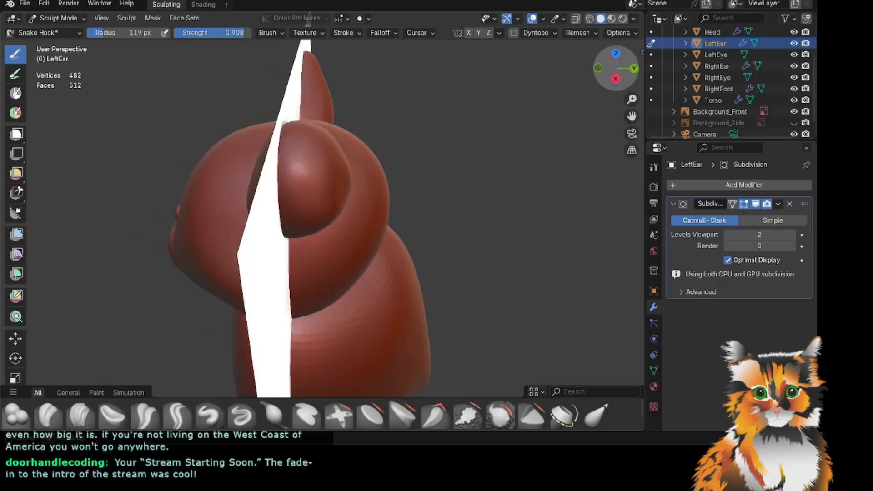
drag(472, 175, 488, 170)
mouse_move(611, 86)
mouse_down()
mouse_move(590, 122)
mouse_move(604, 100)
mouse_up()
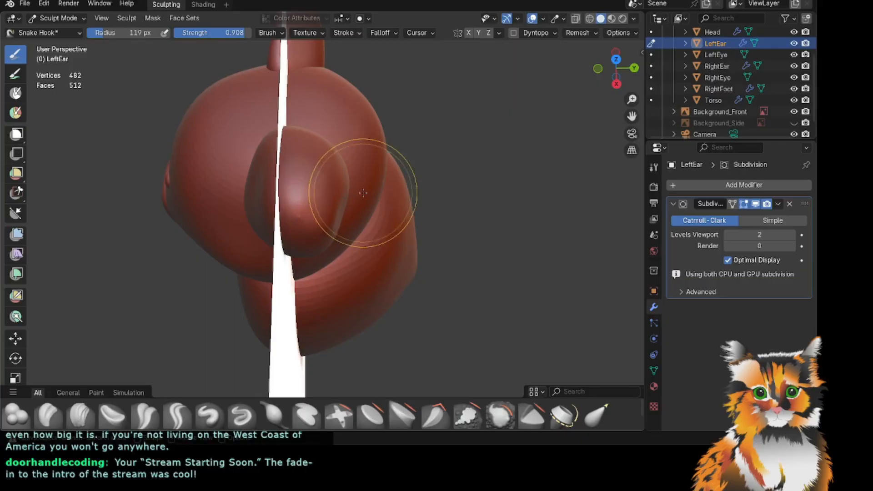
scroll(362, 193, down, 1)
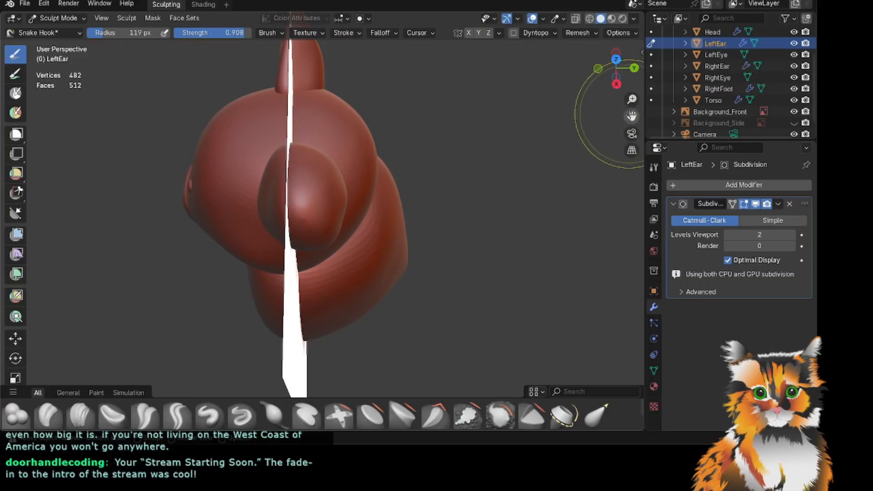
mouse_move(616, 75)
mouse_down()
mouse_move(635, 82)
mouse_move(620, 64)
mouse_move(637, 73)
mouse_move(630, 79)
mouse_up()
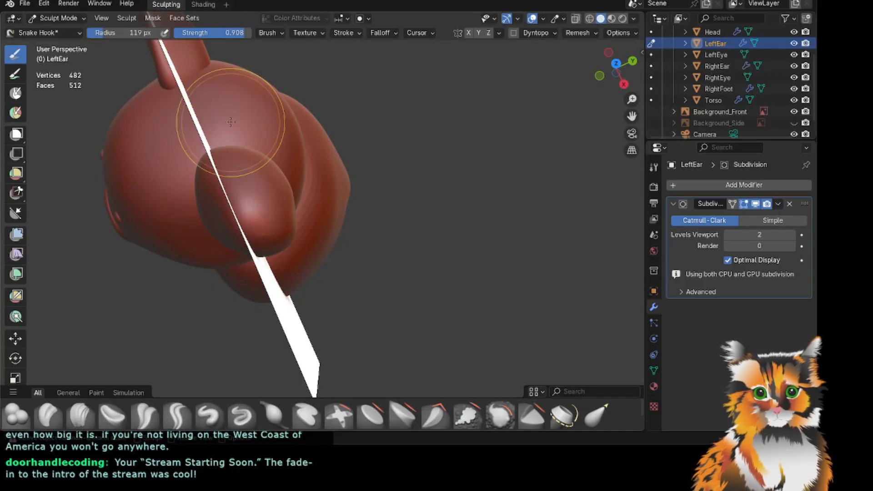
key(ctrl+s)
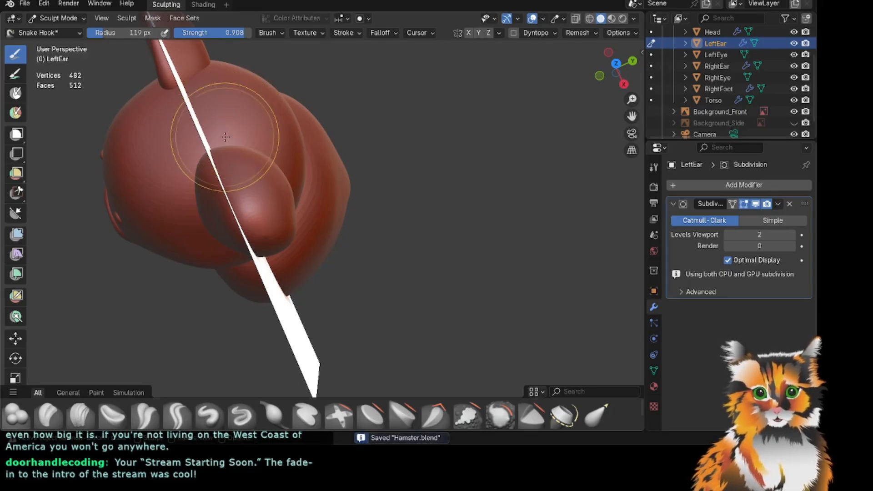
Examine the left ear's thickness and back surface from the side and rear, comparing it with the right ear and the front reference.
drag(631, 115, 617, 106)
scroll(547, 100, up, 1)
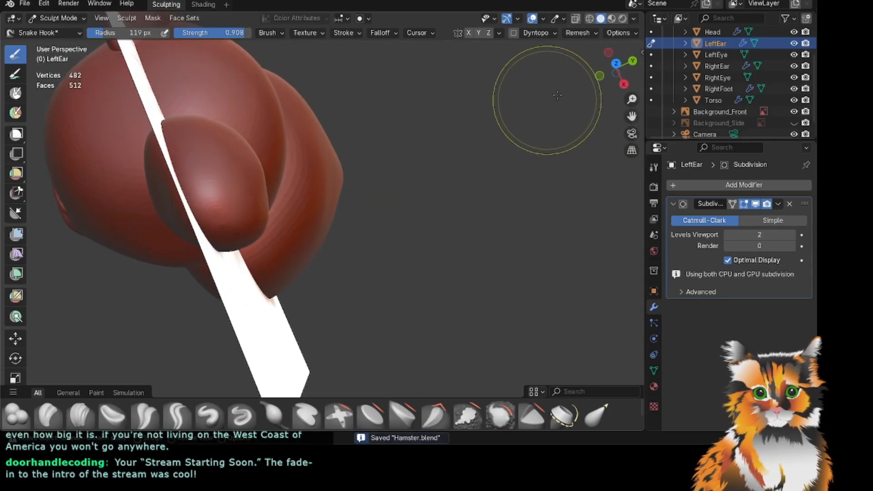
drag(605, 69, 623, 71)
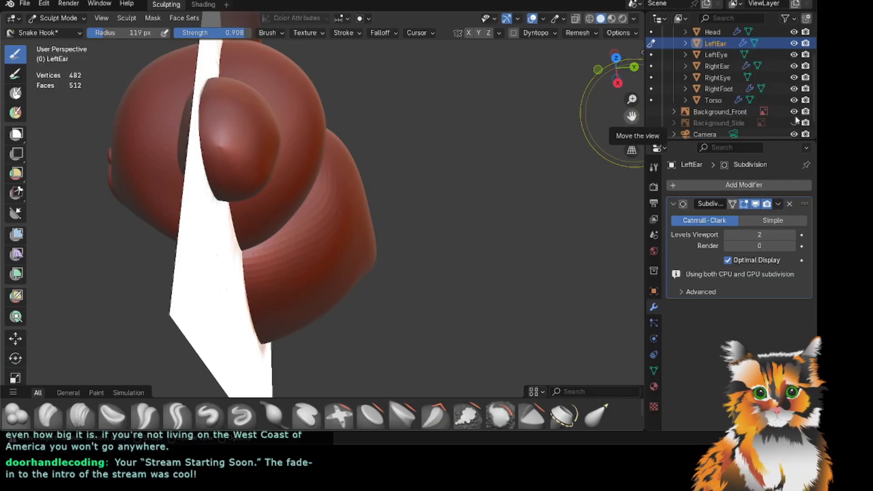
drag(635, 120, 679, 152)
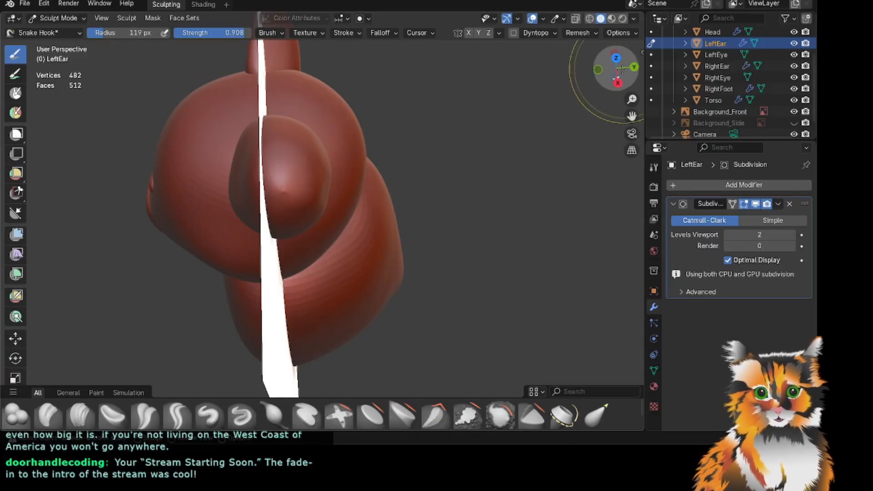
drag(614, 67, 617, 65)
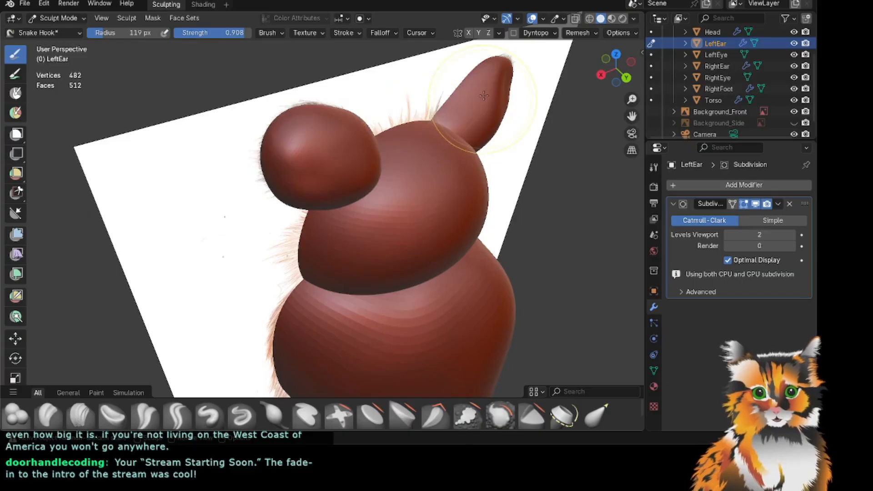
drag(616, 68, 616, 74)
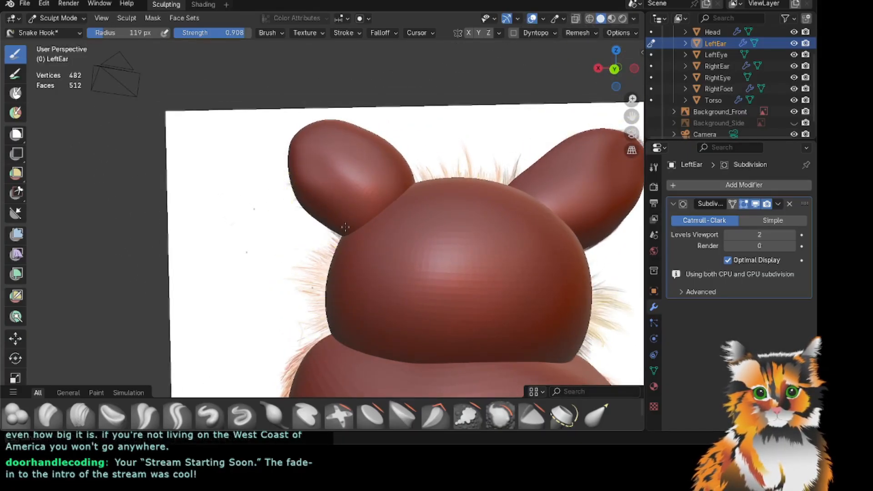
drag(616, 69, 591, 73)
drag(596, 75, 617, 84)
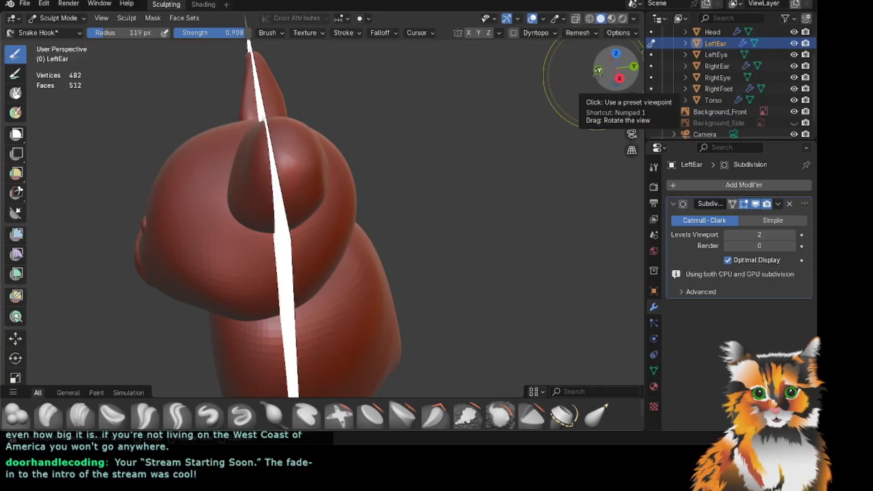
Nudge the left ear's upper outer edge inward to the front reference outline with Snake Hook at a 119 px radius.
drag(633, 116, 612, 147)
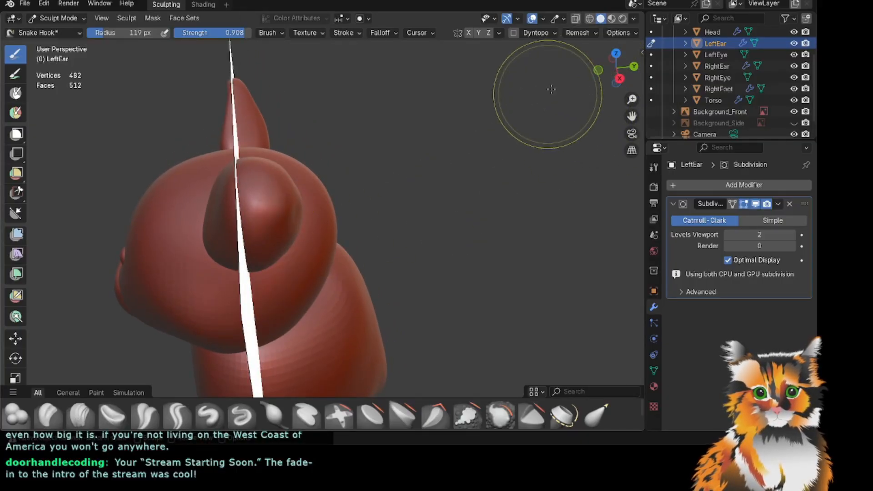
mouse_move(615, 67)
mouse_down()
mouse_move(482, 69)
mouse_move(716, 48)
mouse_up()
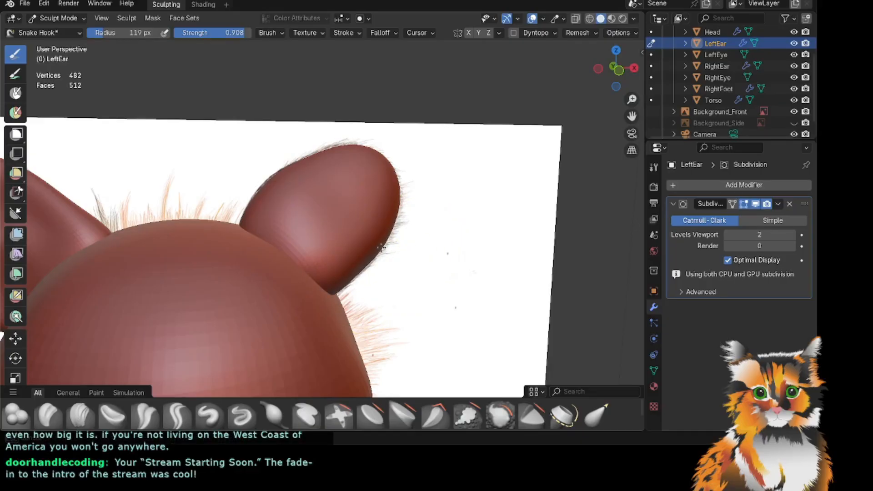
drag(409, 186, 392, 192)
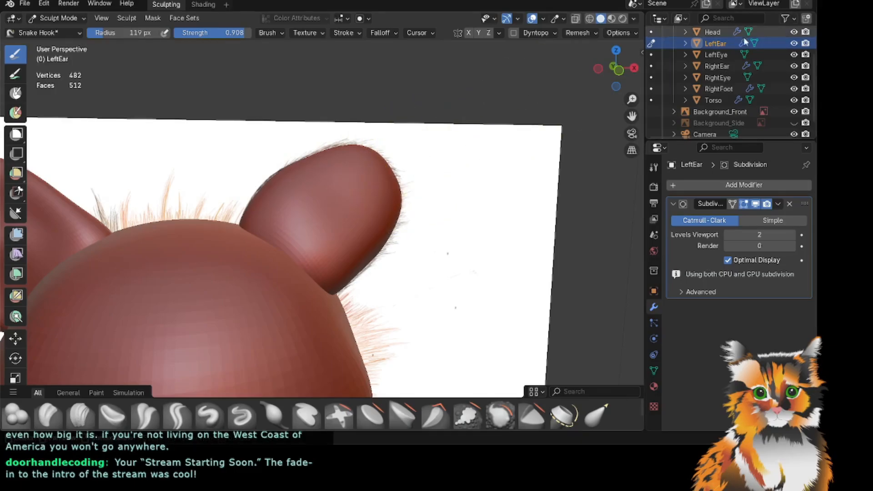
Compare the finished right ear's hollow and side profile with the left ear's shape from both sides of the head.
drag(615, 68, 386, 41)
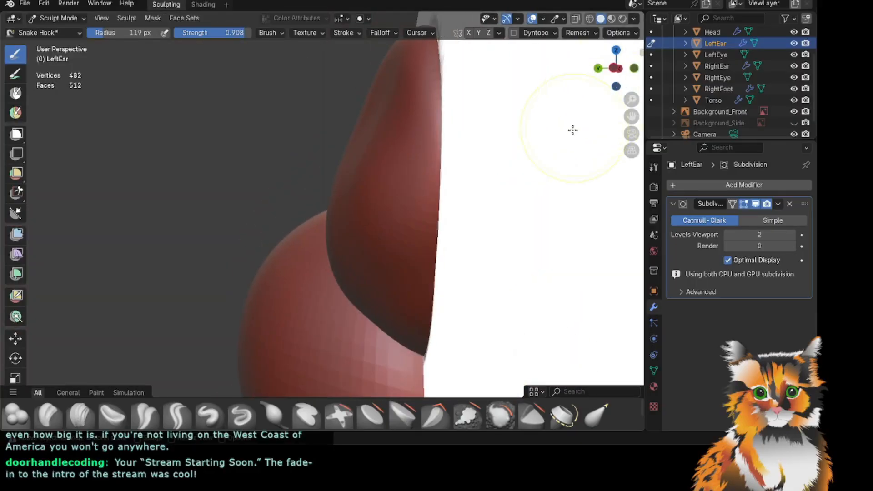
scroll(572, 130, down, 6)
mouse_move(618, 73)
mouse_down()
mouse_move(596, 80)
mouse_move(628, 80)
mouse_up()
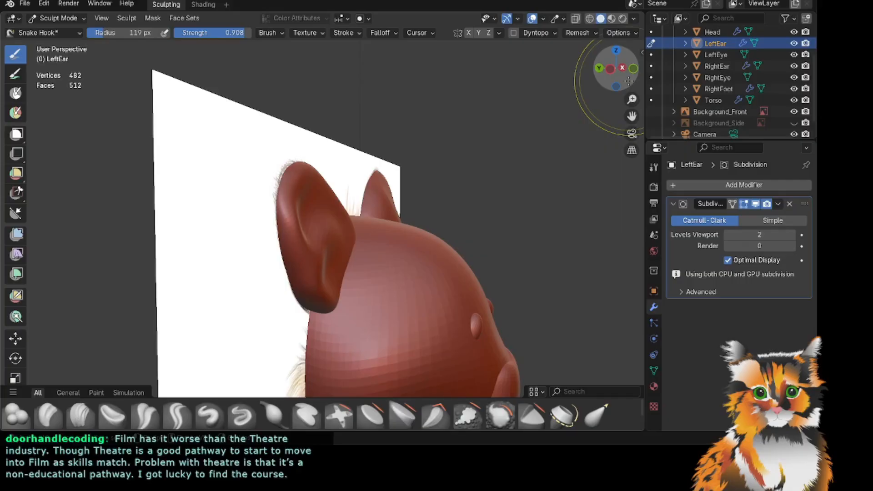
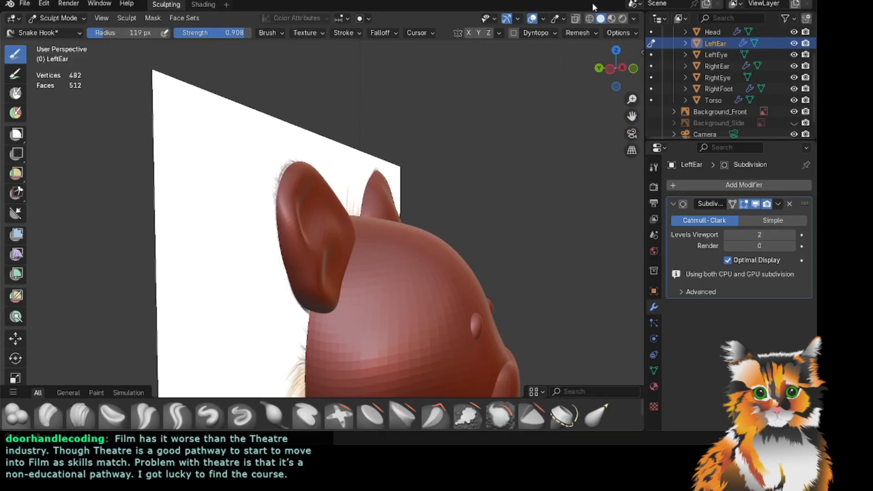
drag(596, 52, 524, 58)
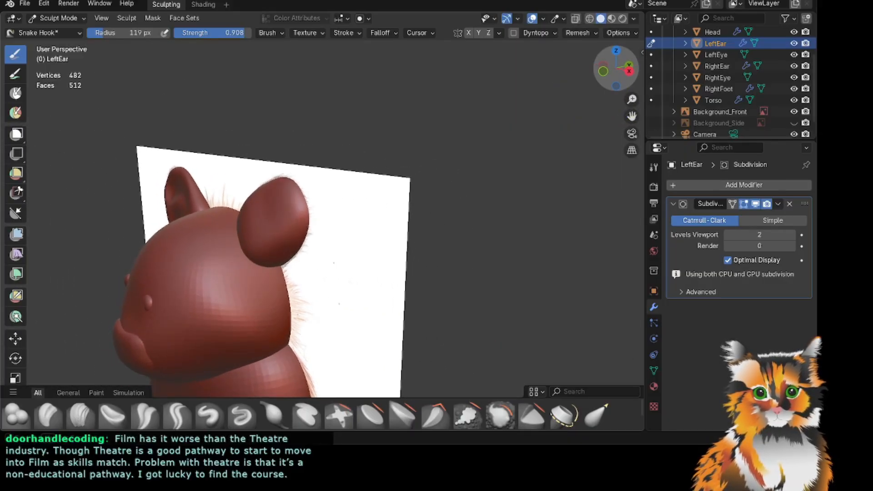
drag(601, 69, 587, 64)
drag(632, 117, 723, 122)
drag(608, 65, 591, 59)
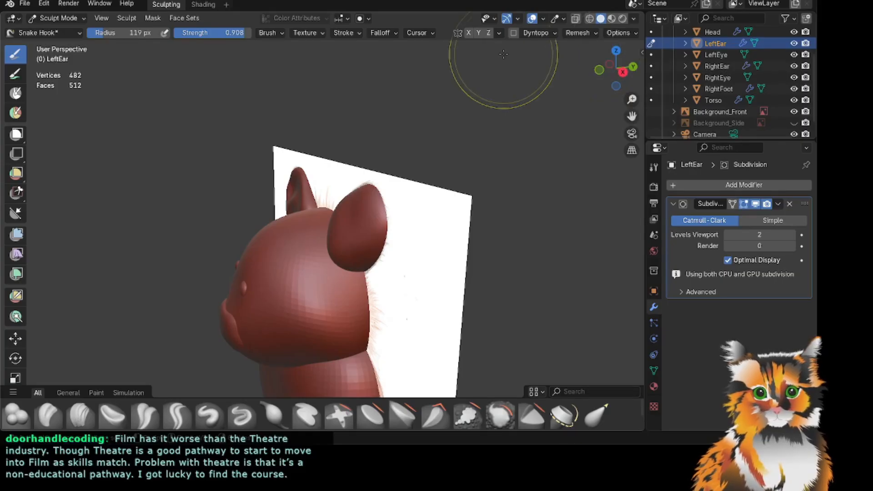
Enlarge the Snake Hook radius to 238 px and push in the left ear's inner front edge where it meets the head.
drag(626, 117, 534, 71)
scroll(368, 152, up, 3)
mouse_move(599, 70)
mouse_down()
mouse_move(576, 71)
mouse_move(636, 75)
mouse_up()
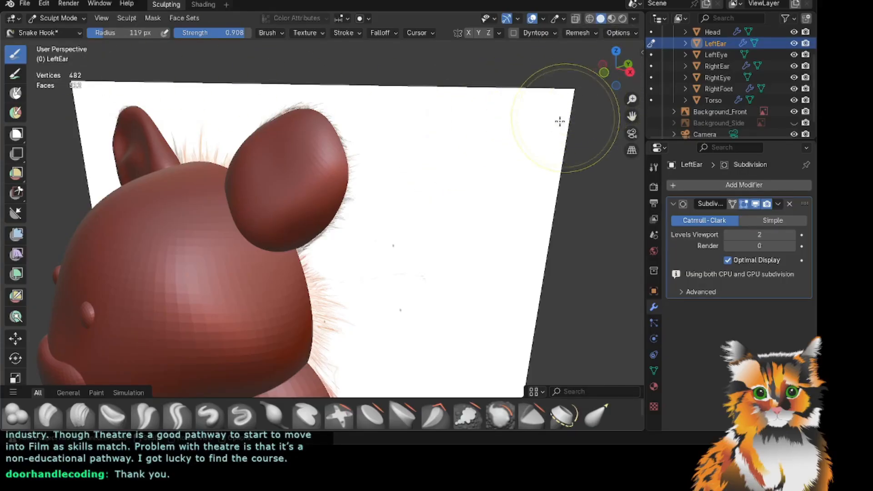
key(f)
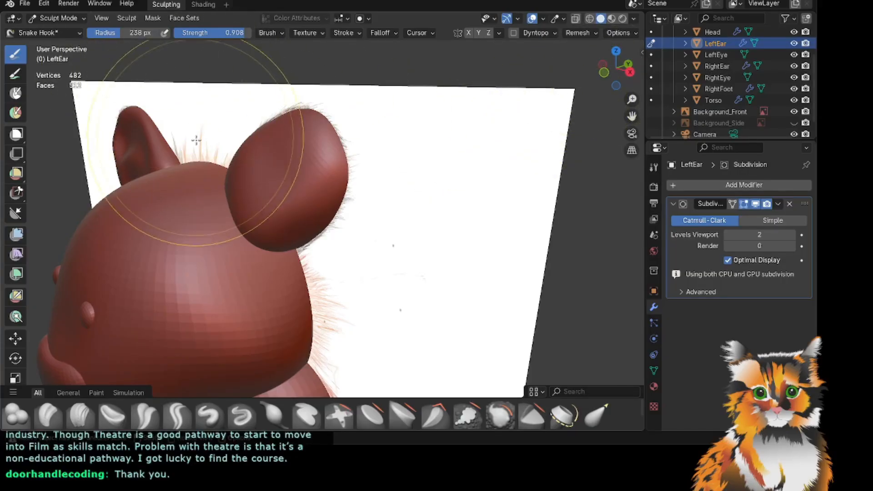
click(252, 184)
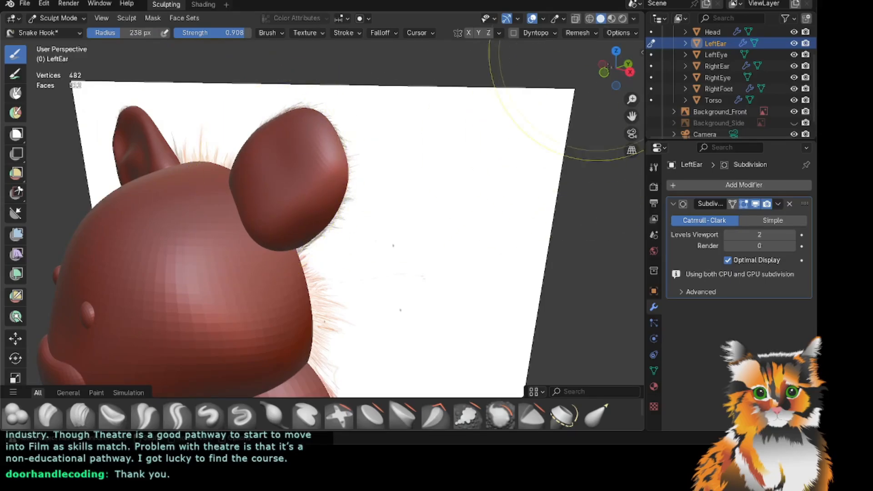
Push the left ear's lower front edge back and slightly up from the side with Snake Hook at a 238 px radius.
drag(608, 66, 436, 131)
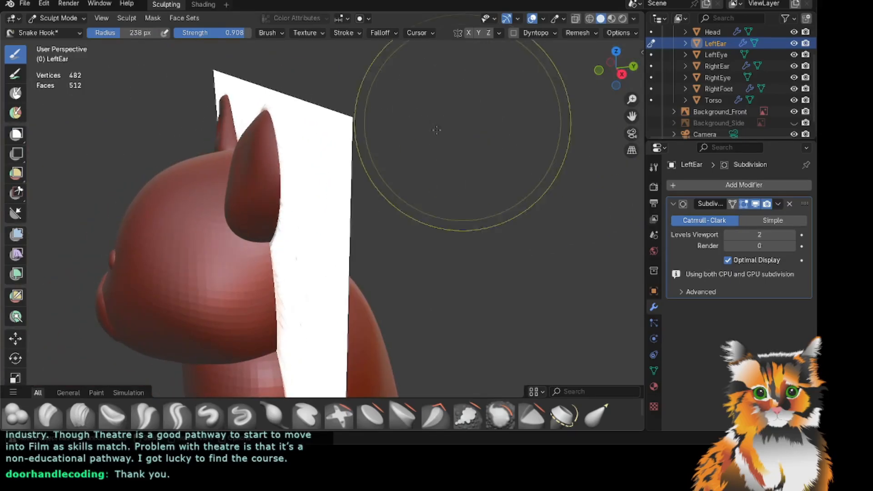
drag(228, 215, 249, 203)
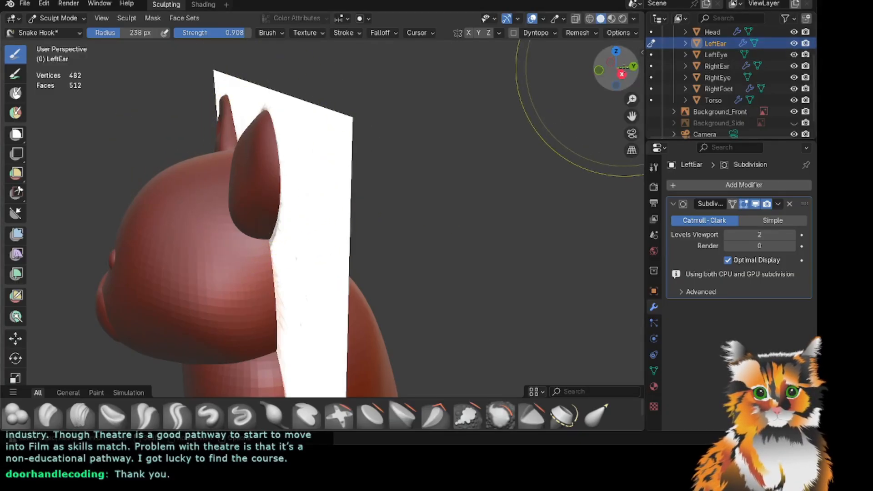
drag(624, 68, 529, 121)
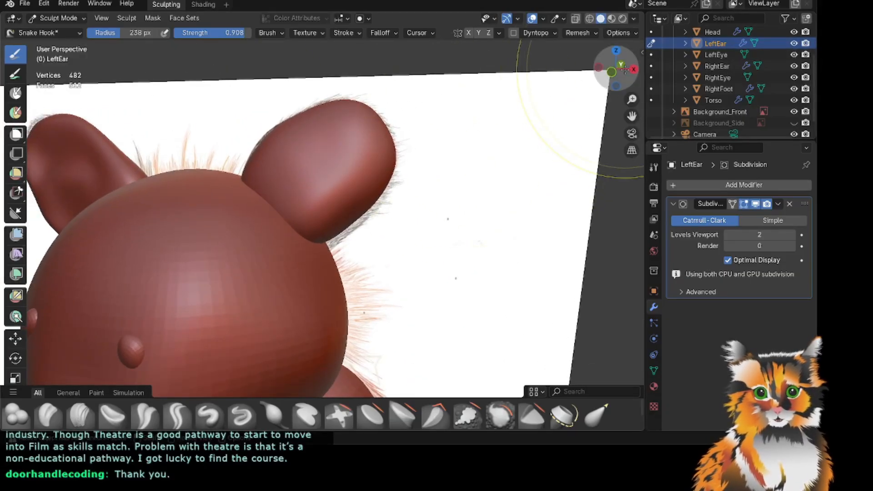
Set the Snake Hook radius to 176 px and pull the left ear's outer edge slightly outward to the front reference outline.
drag(624, 69, 643, 65)
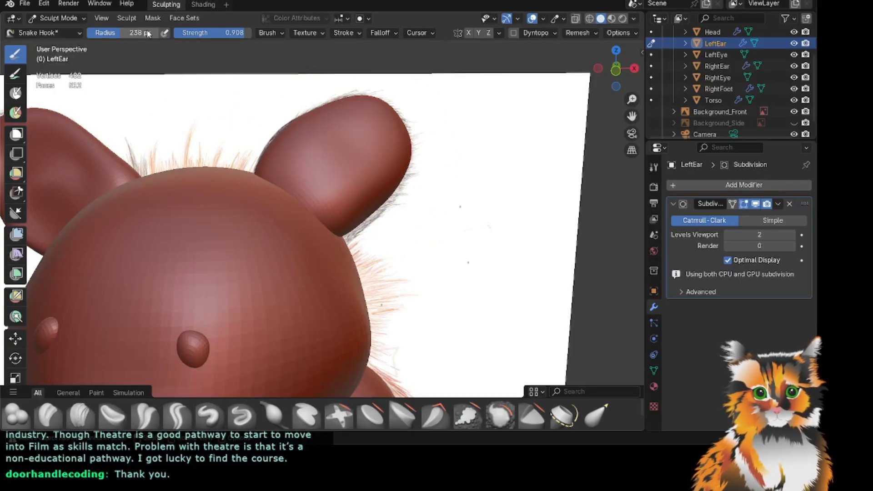
drag(121, 32, 111, 32)
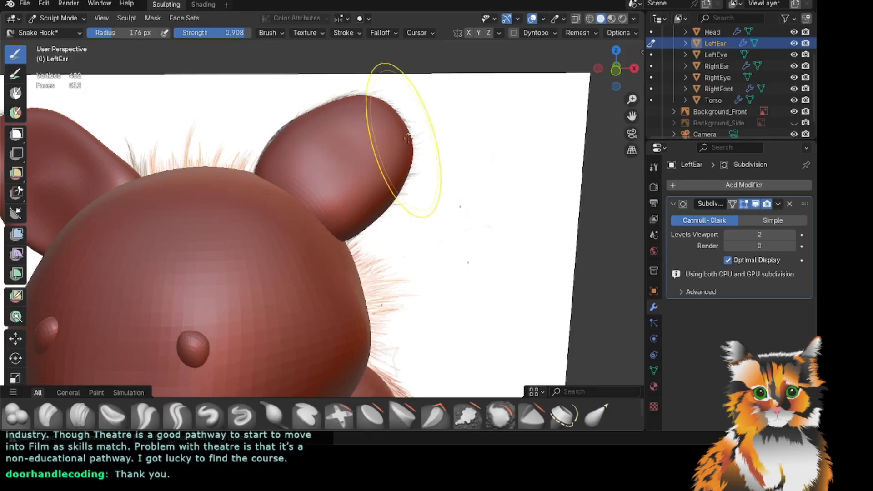
drag(616, 68, 473, 84)
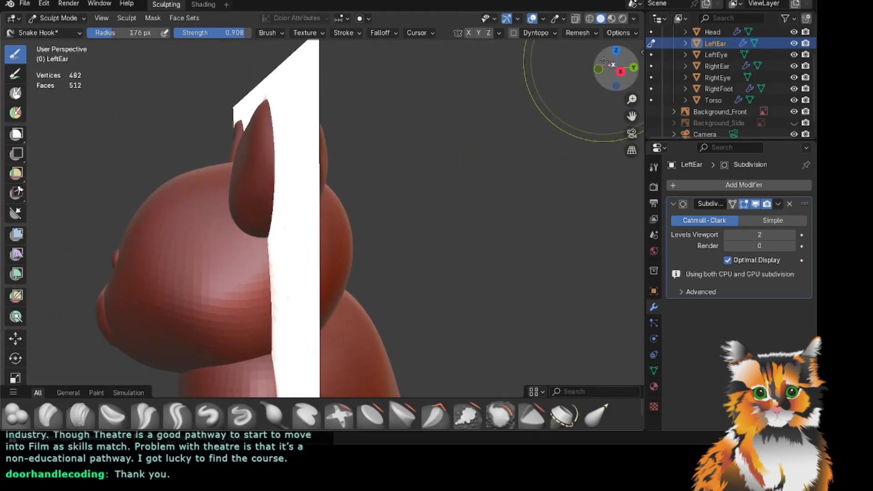
mouse_move(614, 67)
mouse_down()
mouse_move(741, 77)
mouse_move(751, 70)
mouse_move(734, 63)
mouse_move(754, 66)
mouse_up()
scroll(535, 97, down, 3)
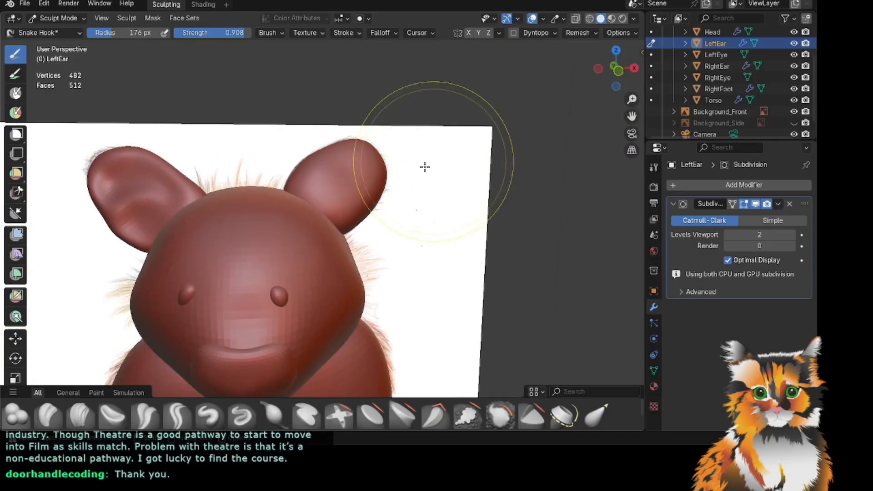
Set the Snake Hook radius to 142 px and push the left ear's front edge back from the side to thin its profile.
drag(607, 73, 493, 84)
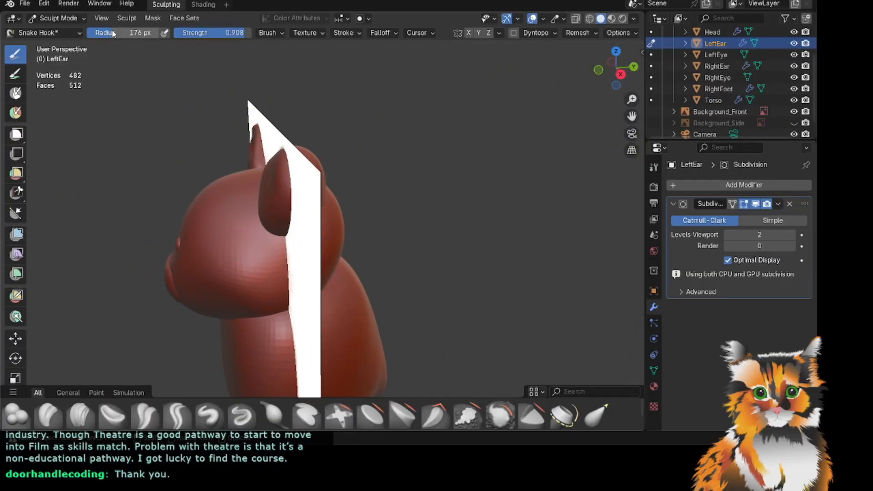
drag(120, 32, 119, 33)
drag(266, 184, 264, 184)
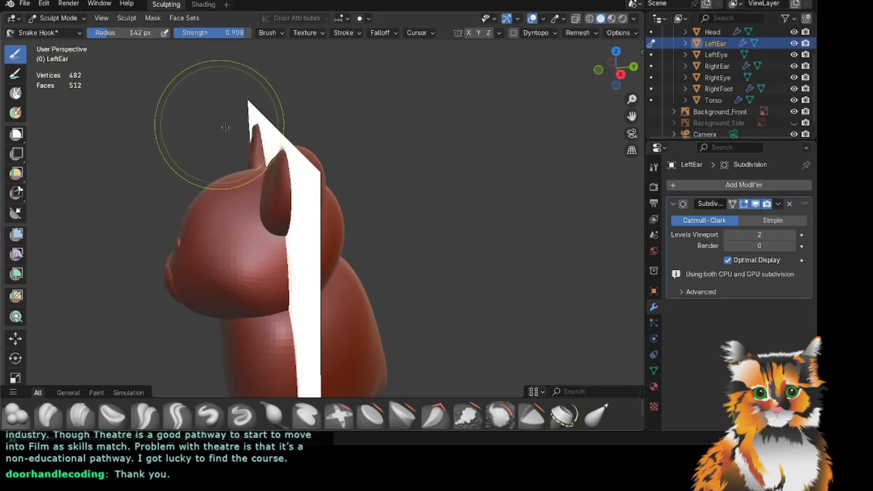
drag(280, 152, 264, 170)
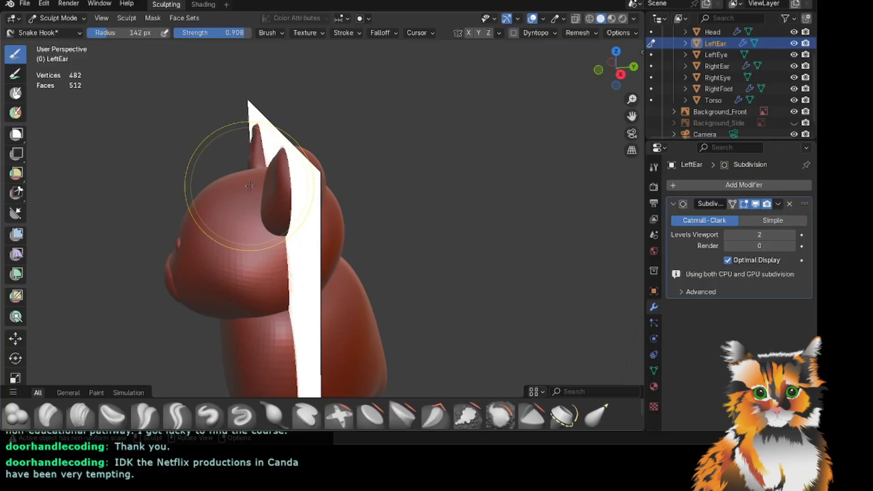
scroll(312, 185, up, 3)
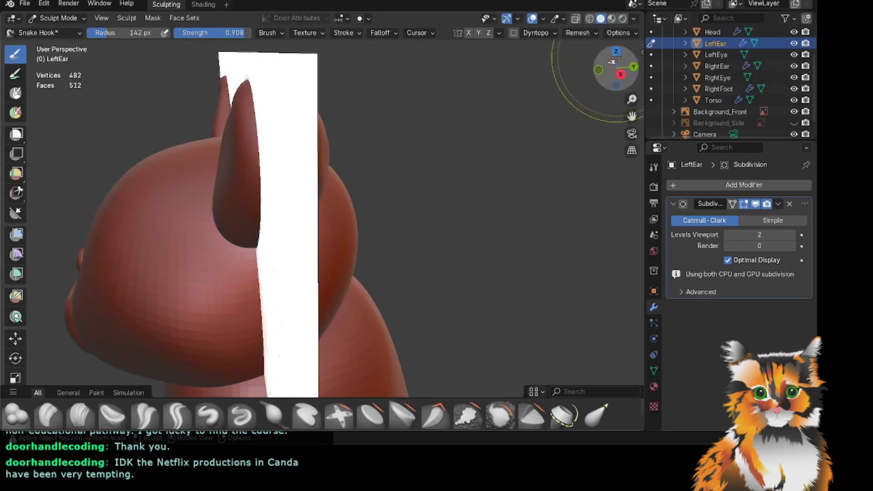
Push the left ear's inner front surface back with Snake Hook at a 142 px radius to begin its hollow.
drag(622, 56, 587, 61)
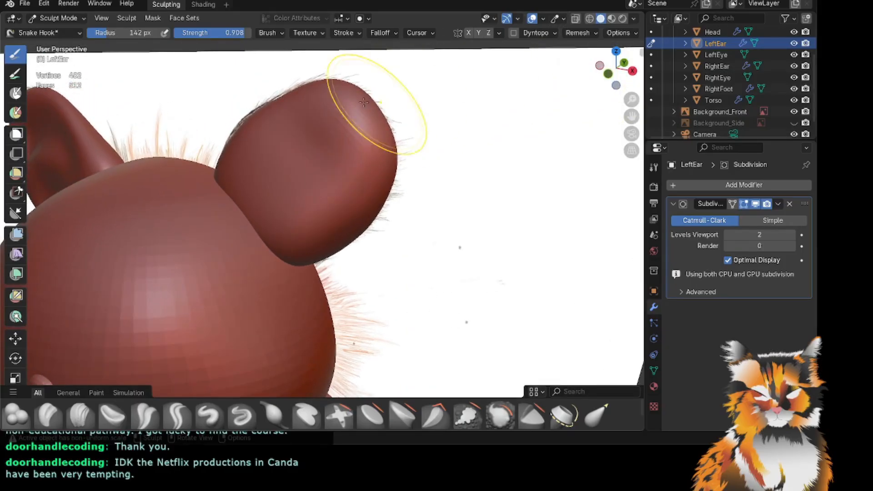
drag(270, 115, 280, 112)
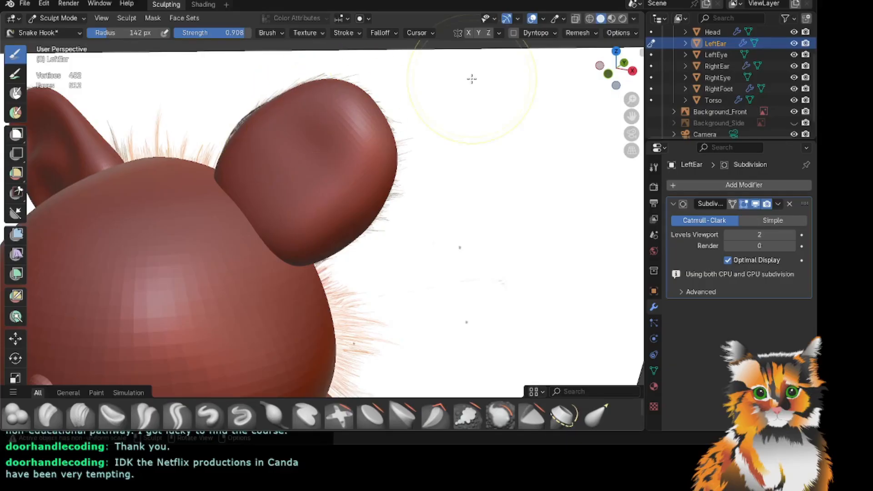
drag(588, 70, 542, 79)
drag(236, 151, 245, 150)
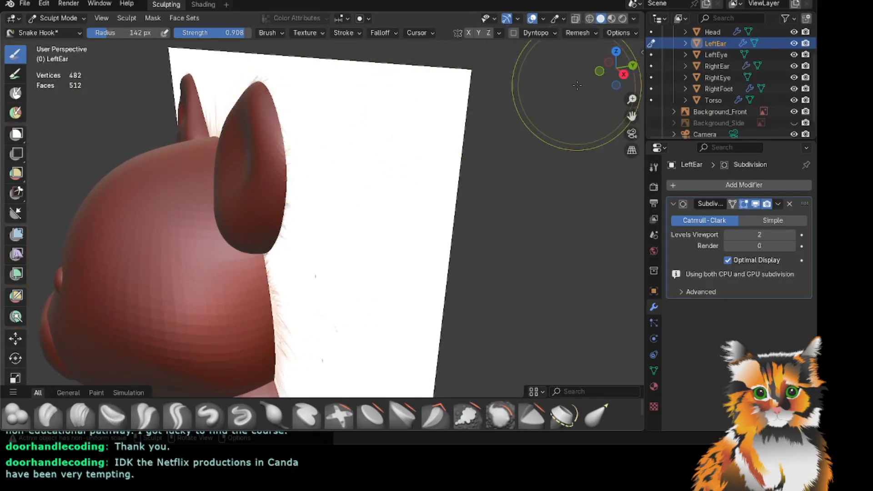
Deepen the left ear's hollow and define its raised outer rim with Snake Hook strokes at a 142 px radius.
drag(631, 116, 553, 100)
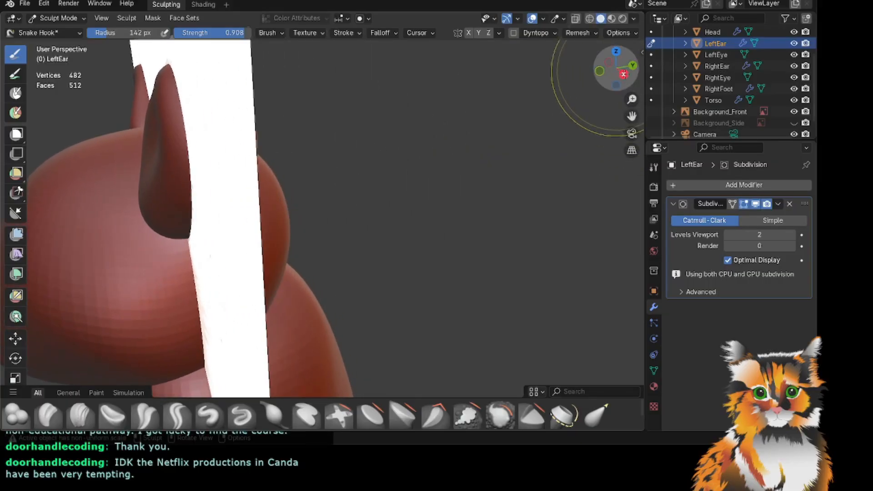
drag(623, 74, 644, 71)
drag(150, 154, 165, 157)
drag(616, 69, 595, 81)
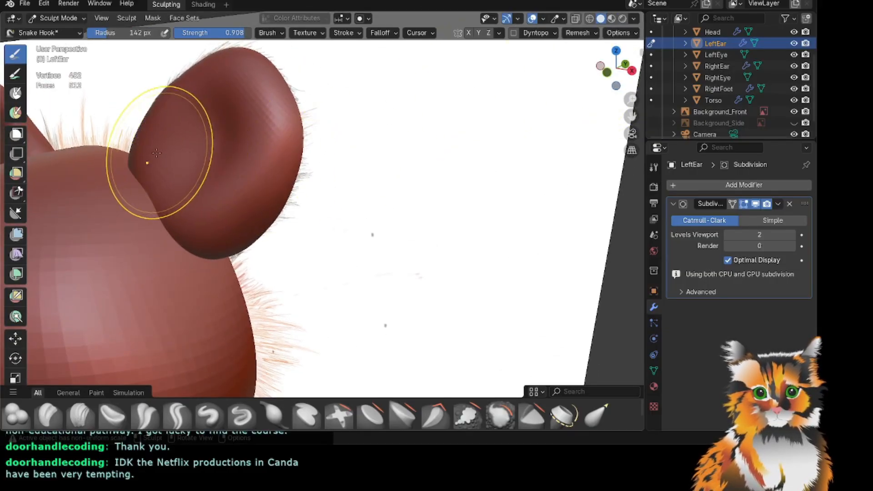
drag(169, 147, 179, 148)
drag(241, 122, 246, 127)
drag(208, 171, 186, 152)
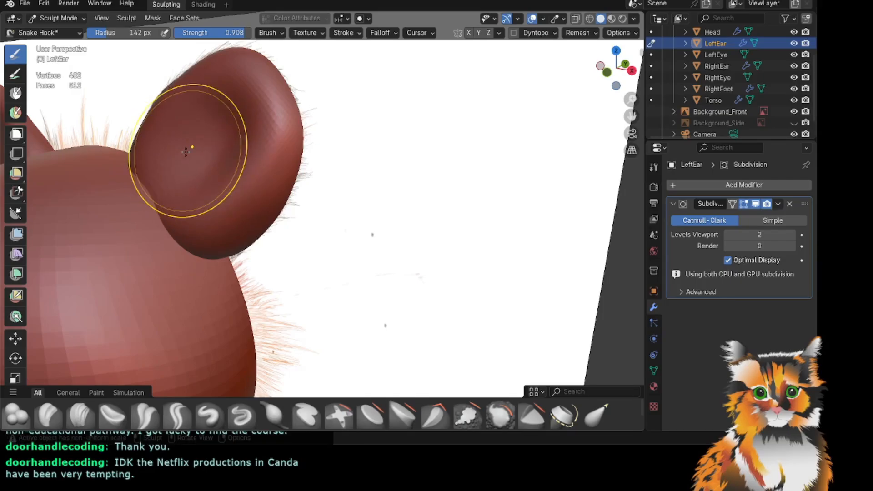
Reshape the lower outer part of the left ear's hollow from the front with Snake Hook at a 142 px radius.
drag(586, 73, 632, 59)
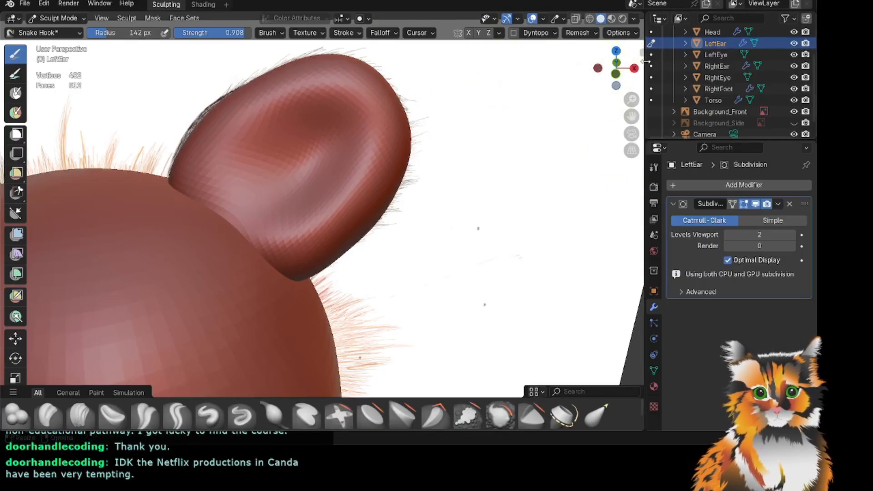
shift+middle_drag(369, 140, 285, 203)
scroll(261, 209, up, 2)
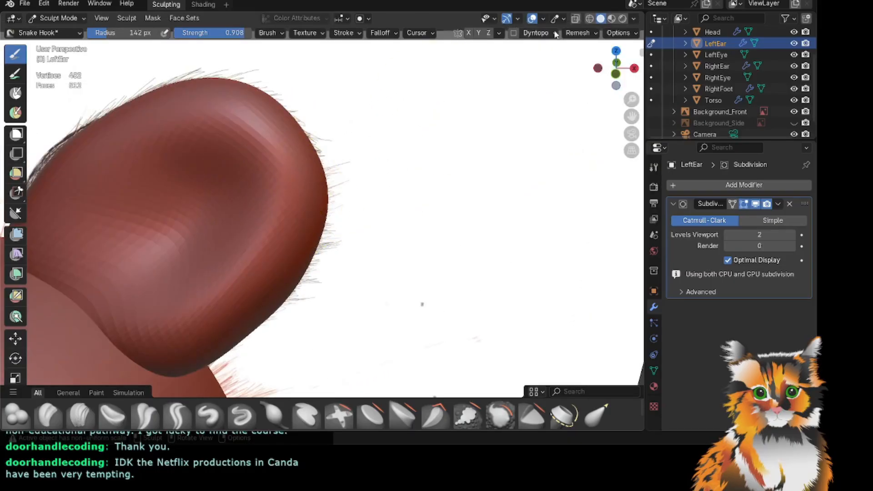
scroll(352, 160, down, 2)
scroll(352, 159, down, 4)
drag(631, 116, 637, 92)
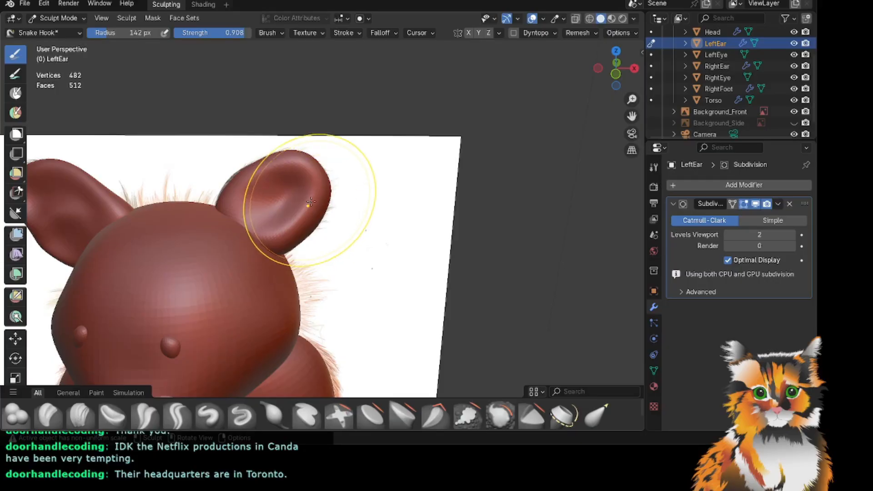
drag(616, 68, 619, 80)
mouse_move(308, 213)
mouse_down()
mouse_move(266, 201)
mouse_move(296, 177)
mouse_move(304, 216)
mouse_up()
scroll(320, 203, down, 1)
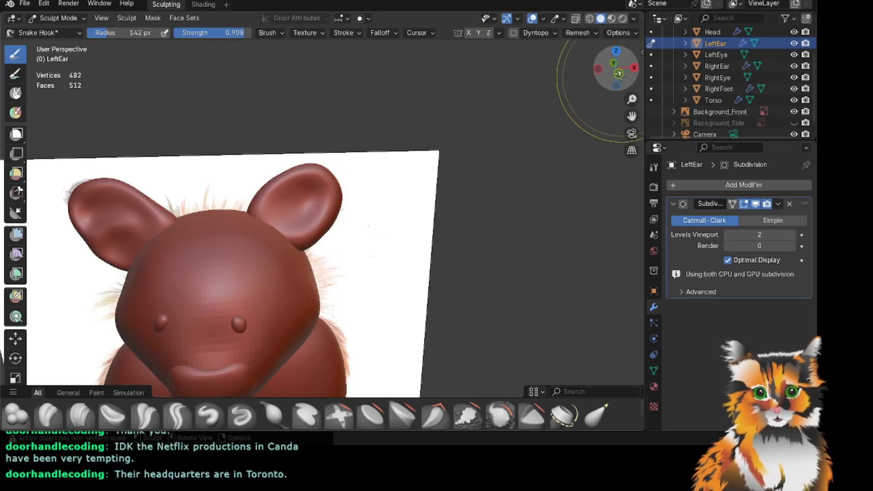
Set the Snake Hook radius to 86 px and pull a small inner fold into the middle of the left ear's hollow.
drag(618, 73, 575, 75)
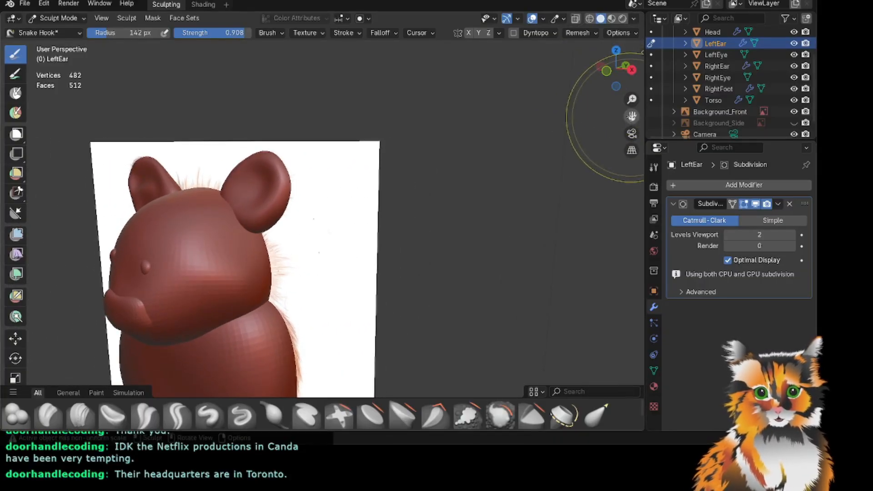
scroll(632, 117, up, 2)
scroll(559, 121, up, 4)
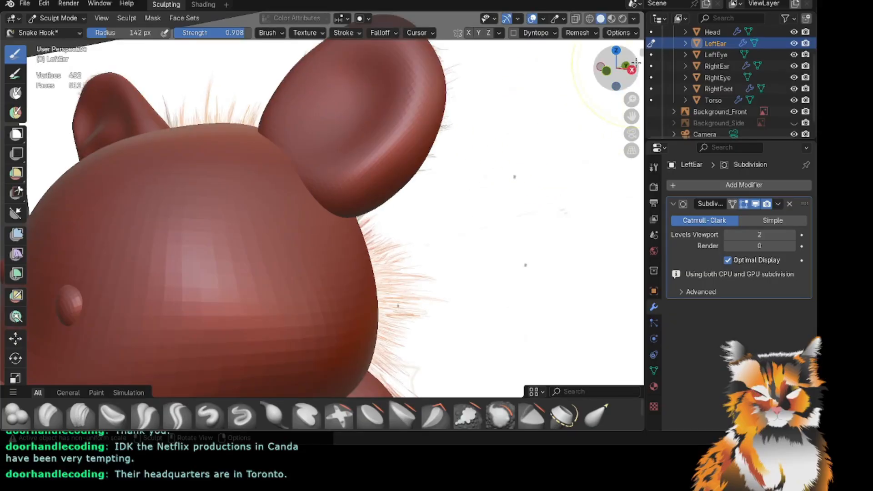
drag(636, 63, 610, 76)
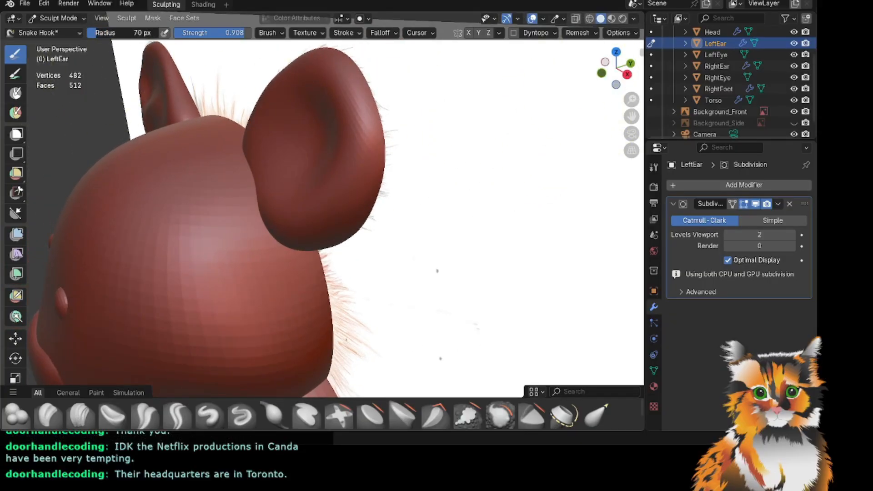
drag(95, 32, 98, 32)
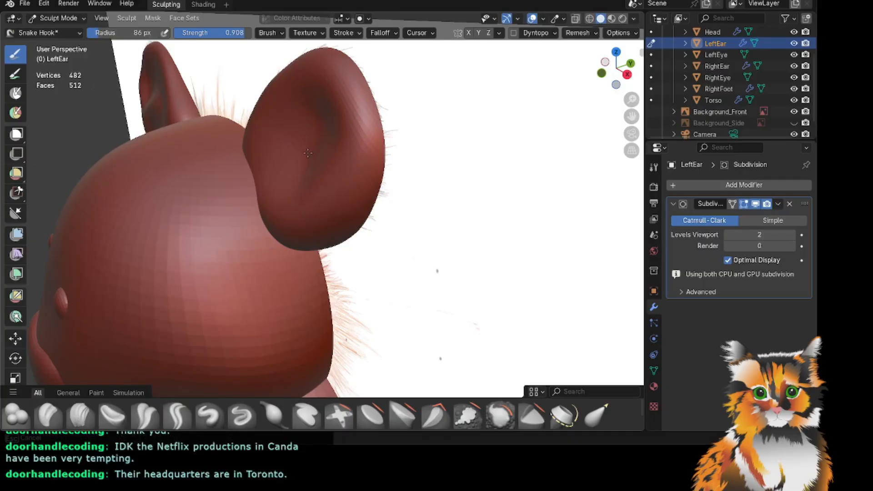
mouse_move(616, 68)
mouse_down()
mouse_move(598, 76)
mouse_move(634, 71)
mouse_move(621, 67)
mouse_move(609, 84)
mouse_up()
scroll(527, 103, down, 2)
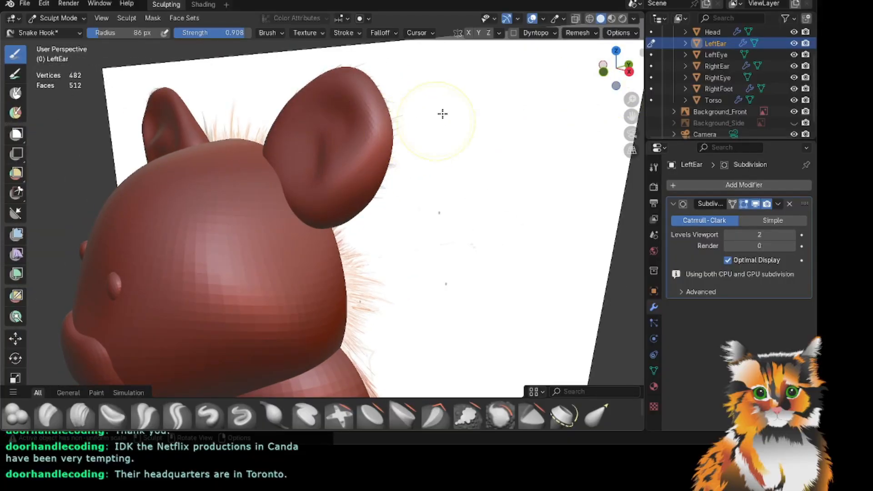
Adjust the left ear's inner fold from the front and three-quarter side with Snake Hook at an 86 px radius.
scroll(442, 113, down, 3)
drag(609, 73, 618, 67)
drag(361, 161, 356, 167)
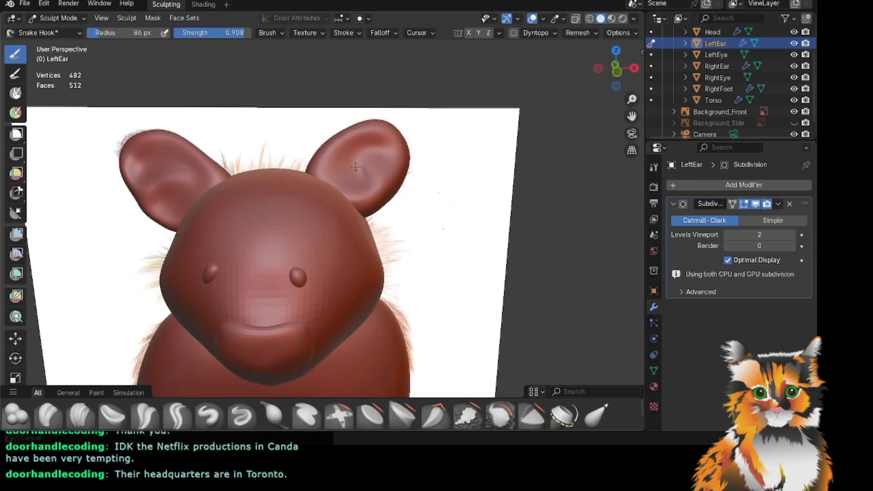
middle_drag(558, 105, 454, 104)
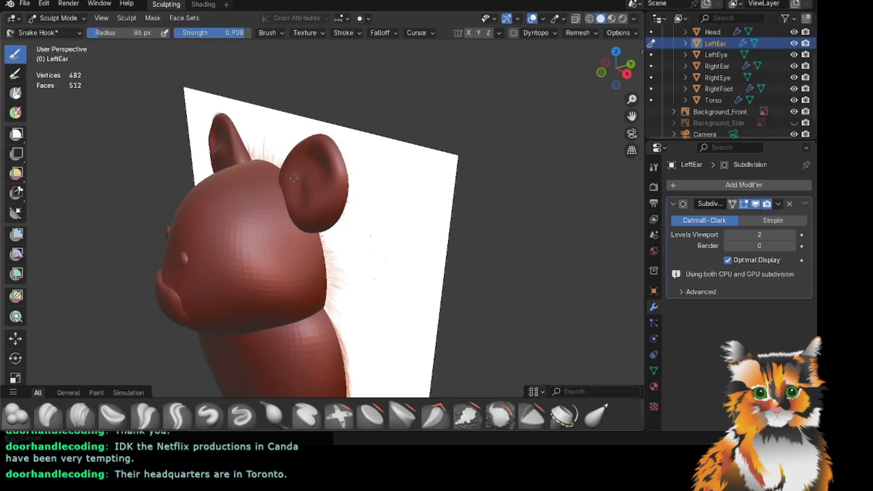
middle_drag(439, 142, 523, 100)
scroll(523, 99, up, 4)
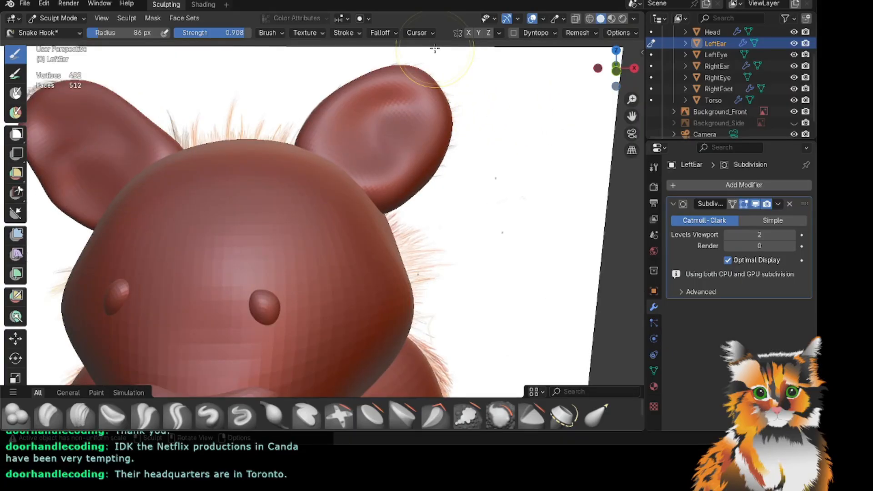
Reduce the Snake Hook radius to 67 px and sharpen the fold inside the left ear's hollow.
drag(615, 84, 552, 91)
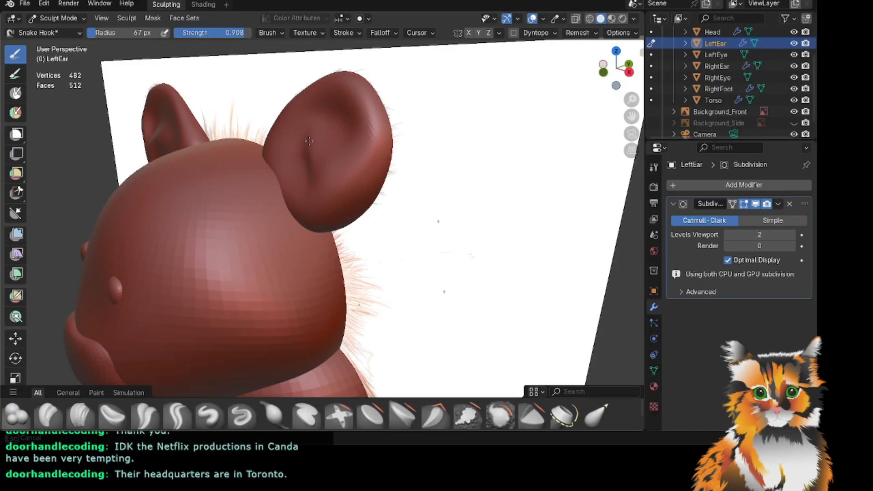
drag(621, 73, 604, 85)
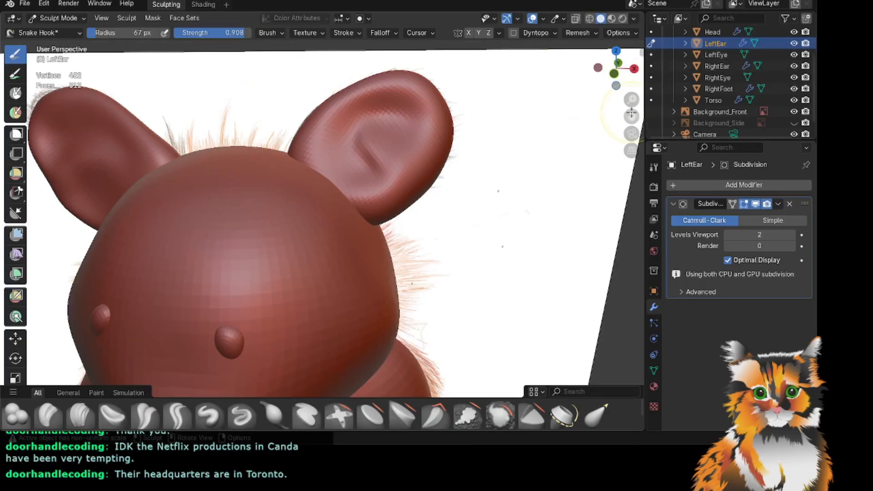
scroll(579, 84, up, 2)
scroll(578, 93, down, 3)
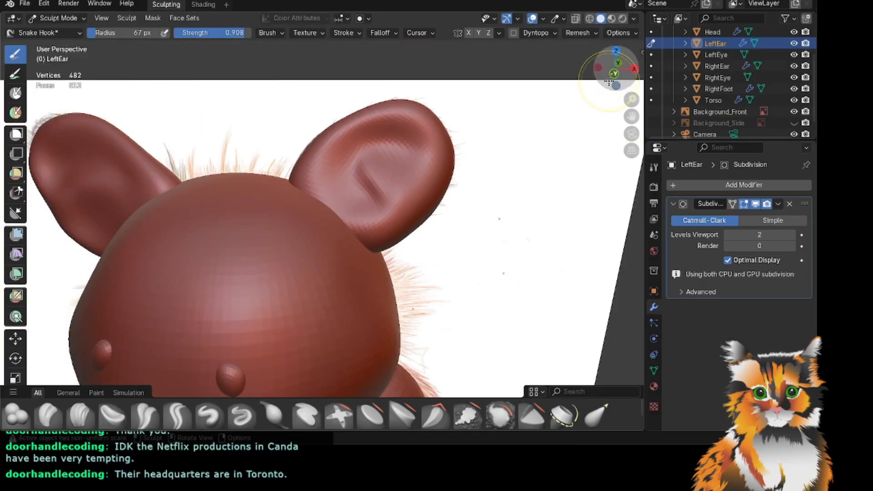
Enlarge the Snake Hook radius to 132 px and blend the left ear's inner fold into the surrounding hollow.
drag(613, 69, 587, 70)
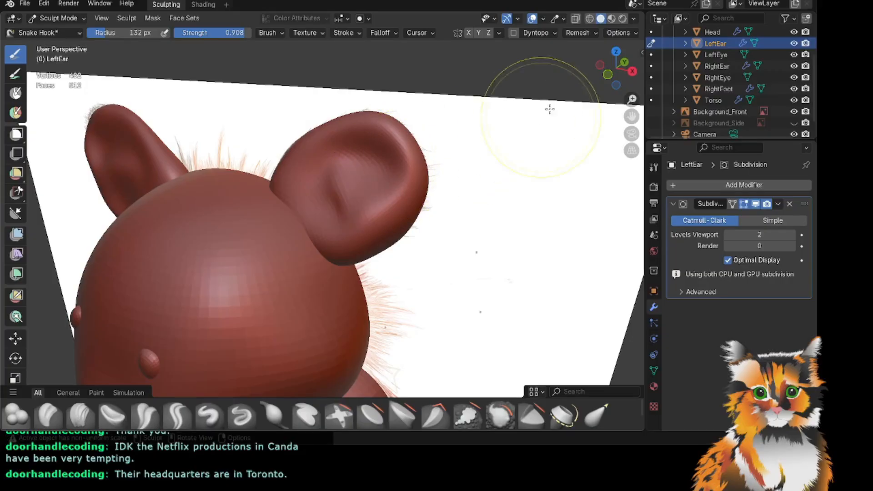
mouse_move(614, 78)
mouse_down()
mouse_move(637, 70)
mouse_move(629, 73)
mouse_up()
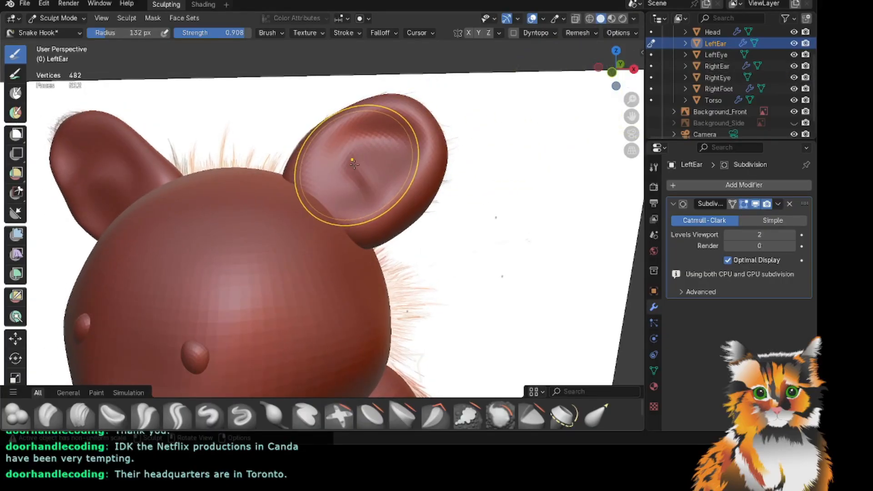
mouse_move(354, 167)
mouse_down()
mouse_move(394, 158)
mouse_move(364, 173)
mouse_up()
mouse_move(616, 69)
mouse_down()
mouse_move(632, 69)
mouse_move(623, 69)
mouse_up()
drag(381, 185, 353, 143)
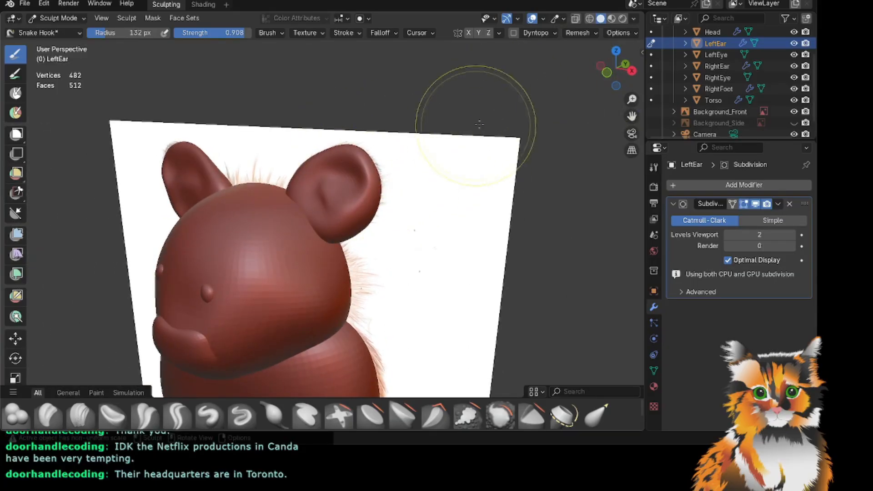
Nudge the left ear's upper edge inward from the front at a 132 px radius and compare it with the right ear's side.
drag(608, 60, 638, 62)
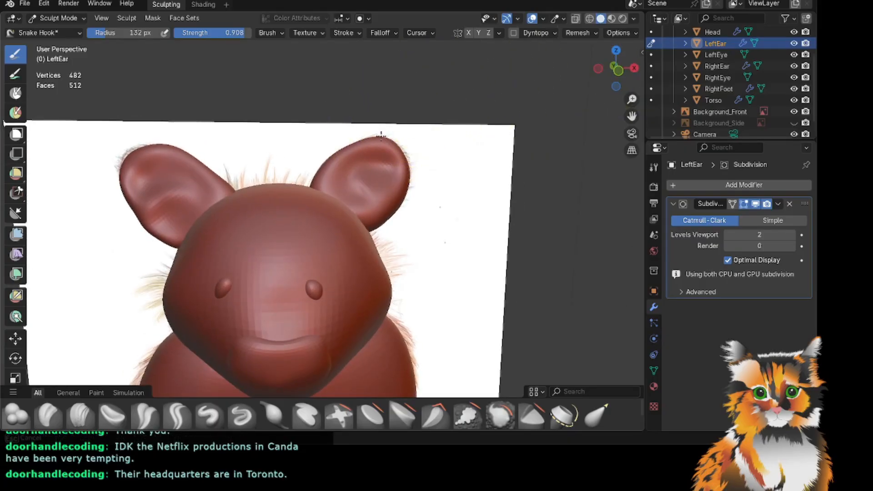
drag(380, 139, 378, 139)
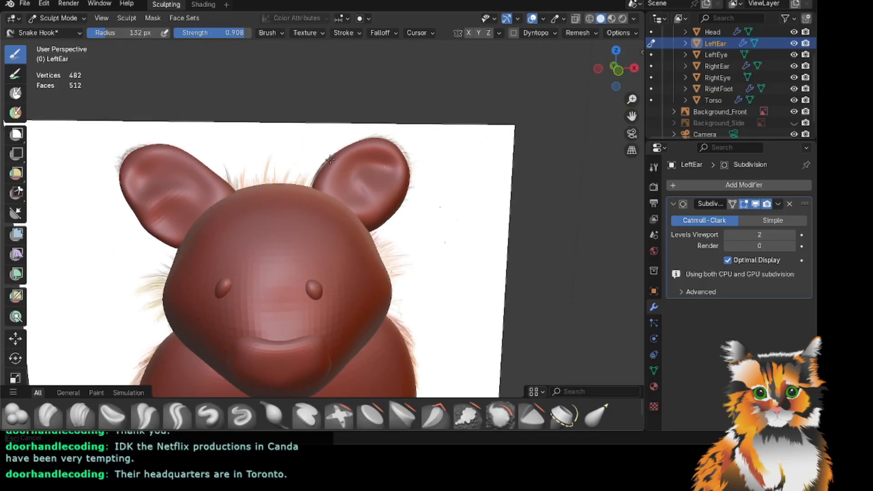
scroll(573, 127, down, 1)
mouse_move(614, 67)
mouse_down()
mouse_move(616, 76)
mouse_move(693, 75)
mouse_move(681, 69)
mouse_up()
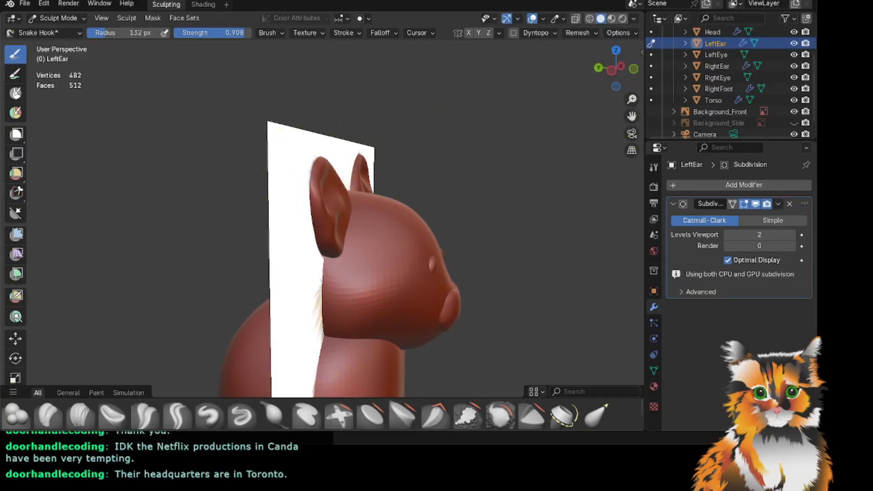
Leave sculpting on the left ear and make RightEar the object being sculpted.
click(58, 18)
click(59, 31)
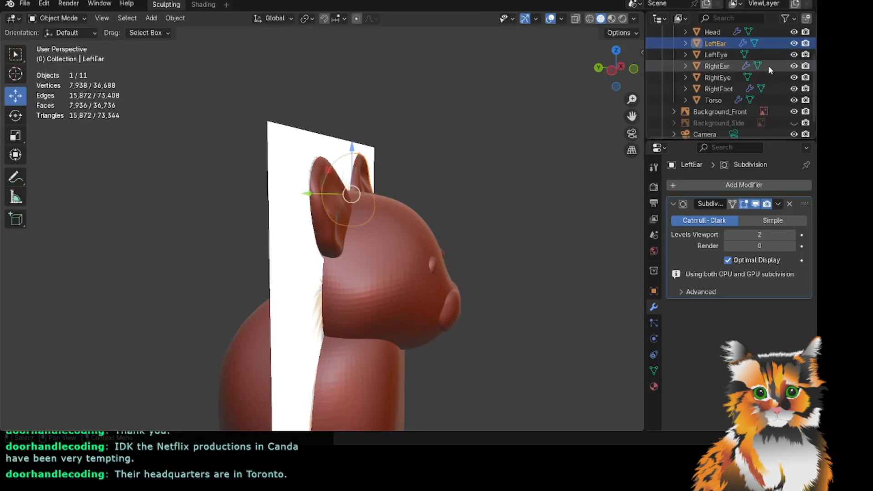
click(727, 67)
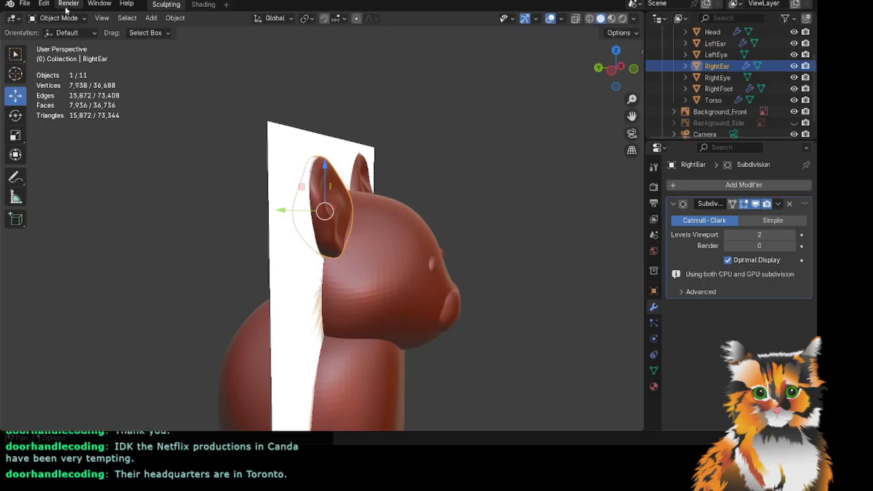
click(71, 18)
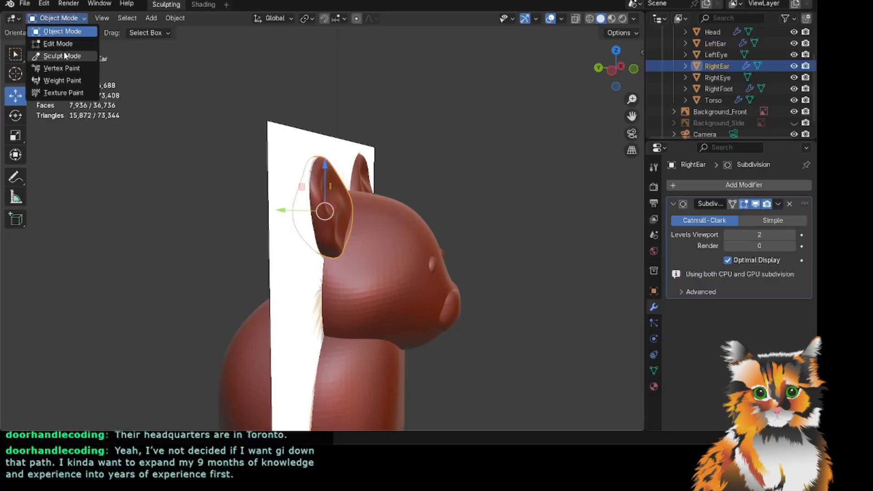
click(65, 56)
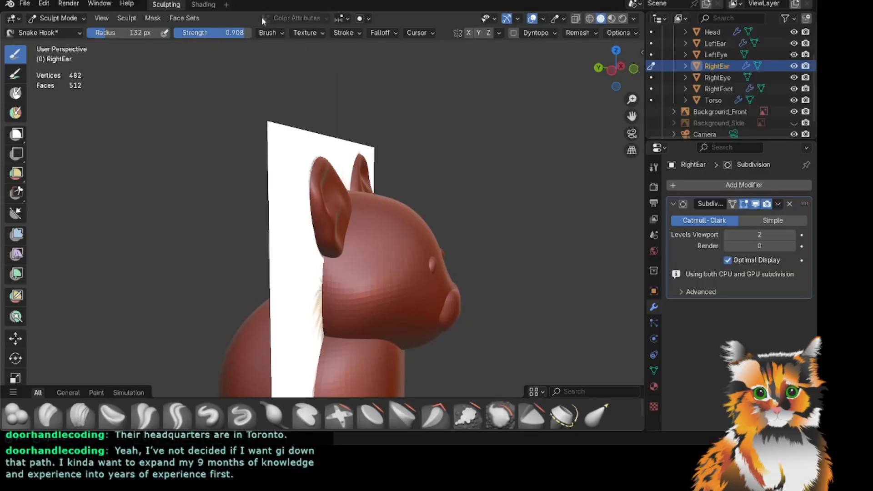
Pull the right ear's upper outer rim slightly upward with Snake Hook at a 132 px radius from the three-quarter side.
drag(631, 116, 583, 81)
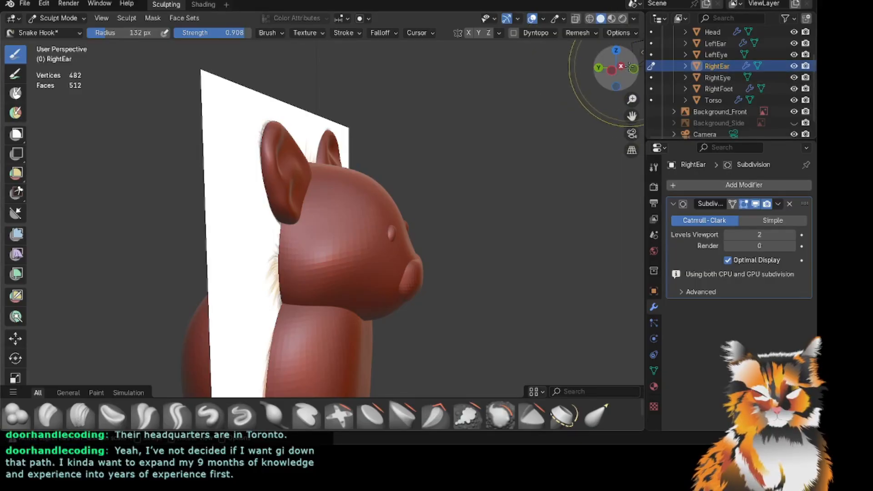
drag(624, 72, 367, 65)
scroll(424, 68, up, 1)
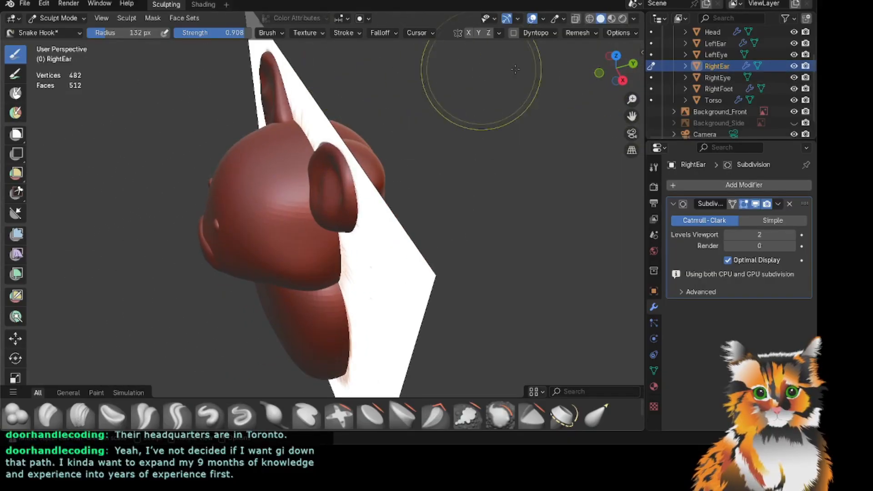
drag(631, 116, 681, 209)
scroll(311, 107, up, 3)
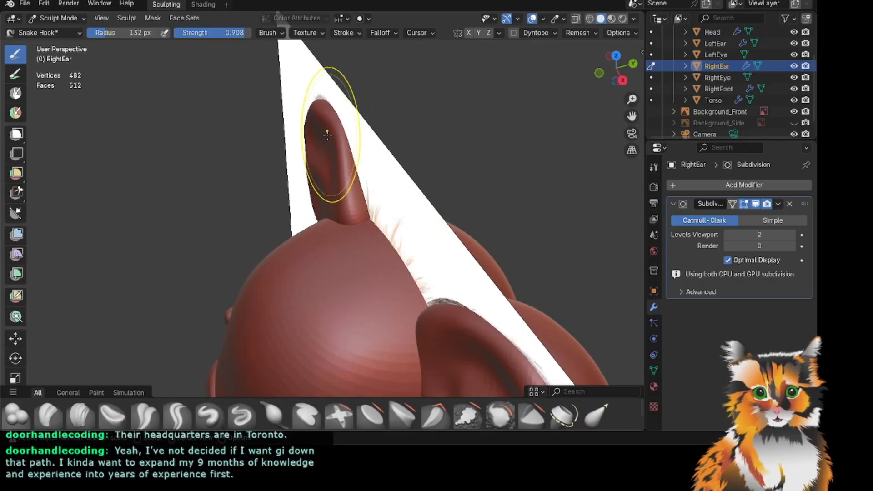
drag(616, 69, 508, 76)
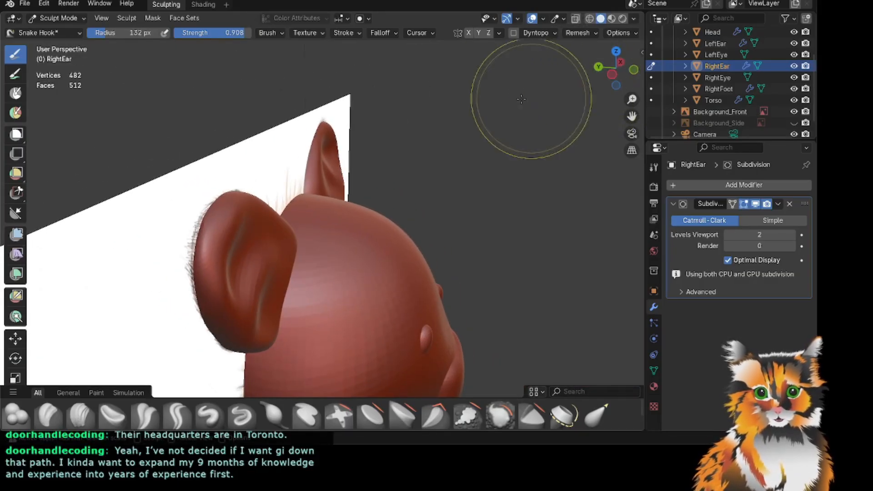
drag(632, 116, 563, 80)
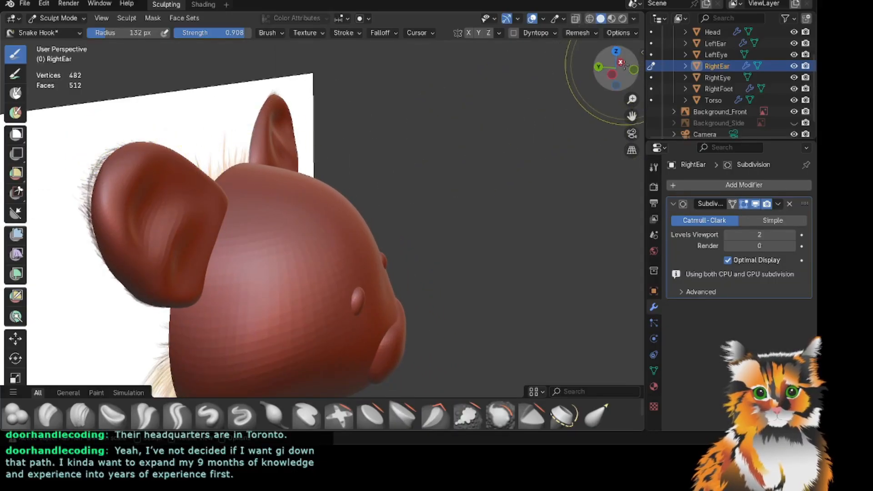
drag(614, 66, 586, 69)
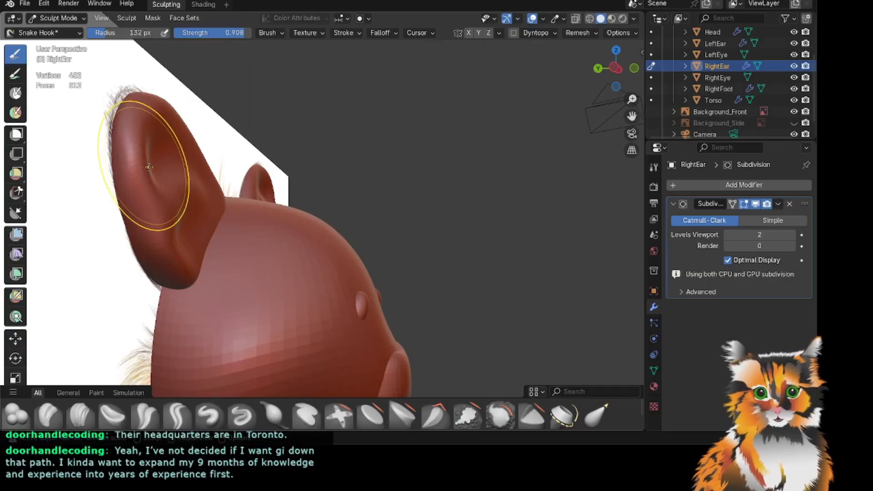
drag(131, 166, 134, 162)
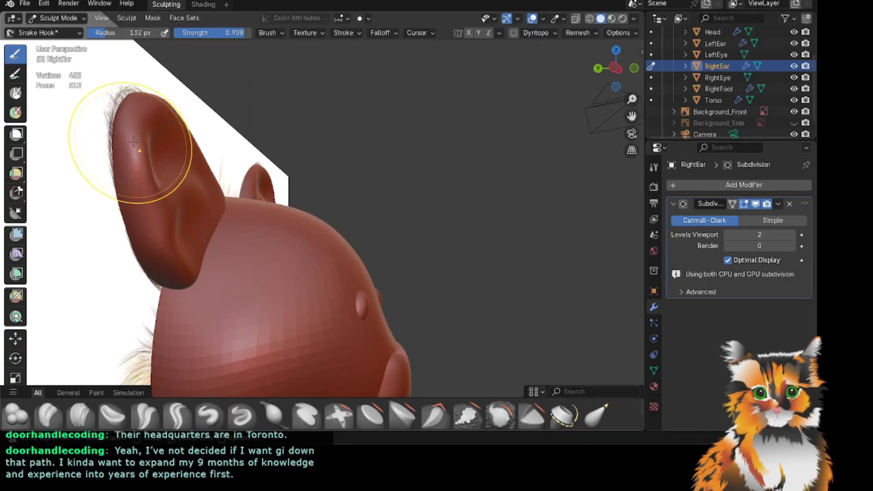
drag(136, 131, 139, 122)
Compare the hollows and rims of both ears from the front and from either side of the head.
drag(613, 68, 630, 49)
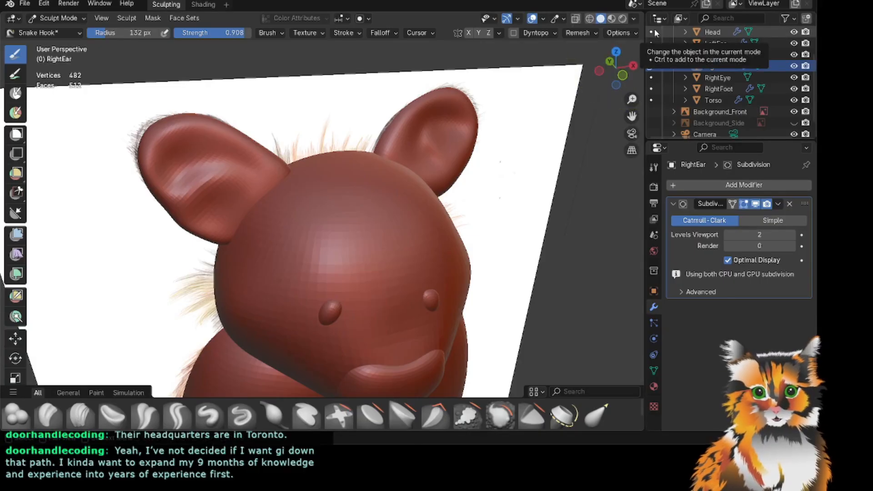
drag(631, 116, 602, 114)
drag(626, 67, 535, 69)
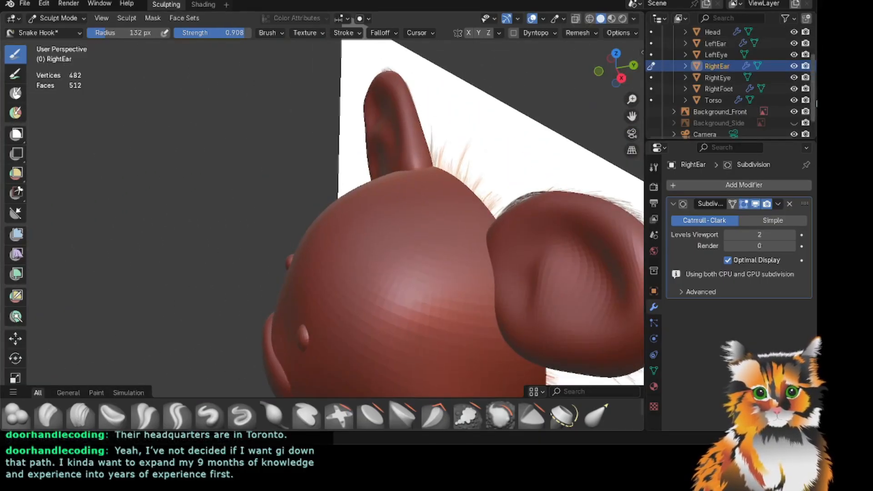
scroll(433, 125, up, 1)
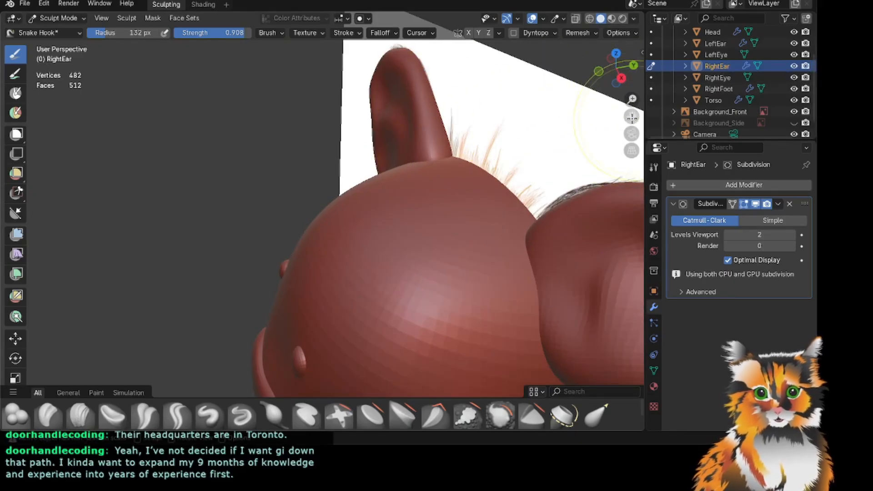
drag(631, 116, 645, 142)
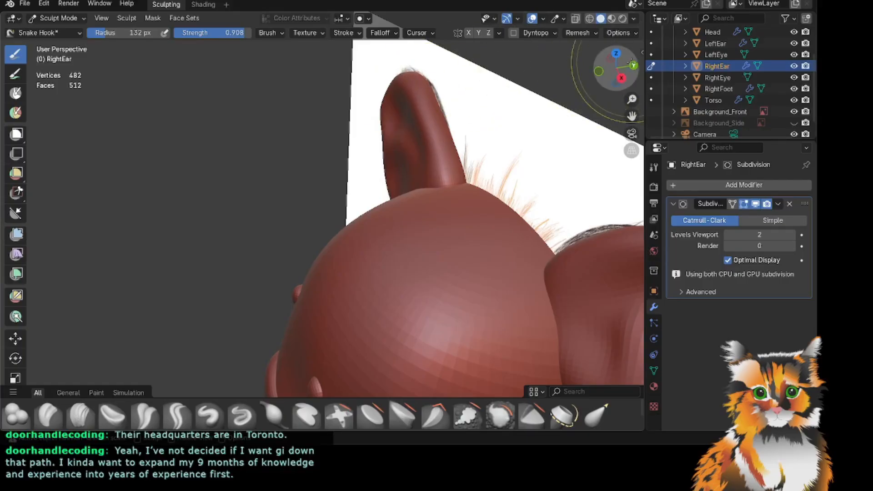
drag(617, 69, 763, 70)
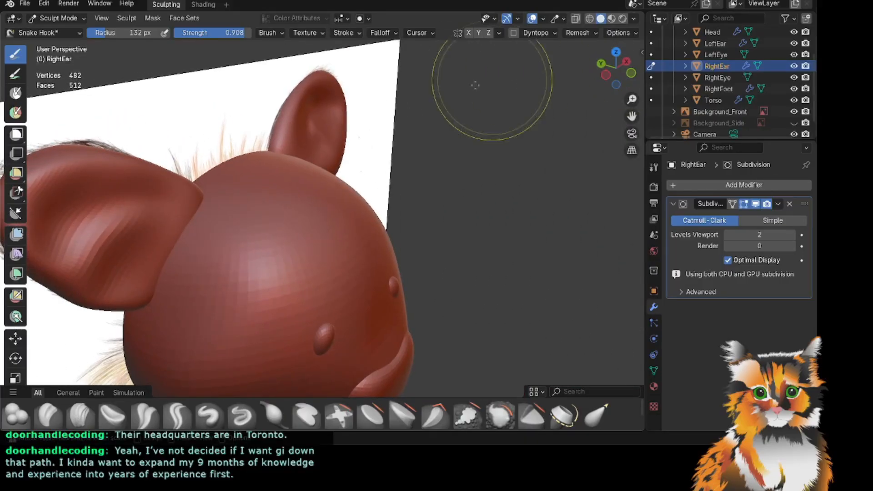
scroll(365, 108, down, 2)
drag(612, 59, 666, 54)
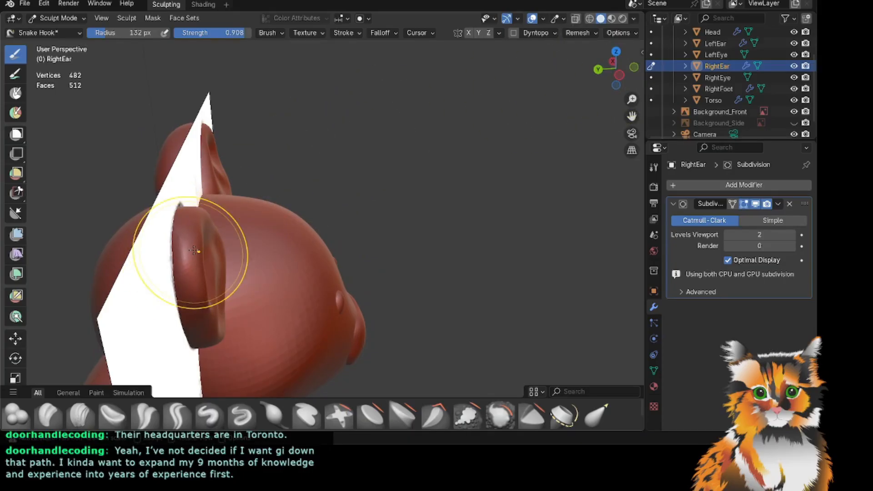
Nudge the right ear's lower inner edge from the three-quarter side with Snake Hook at a 132 px radius.
click(633, 67)
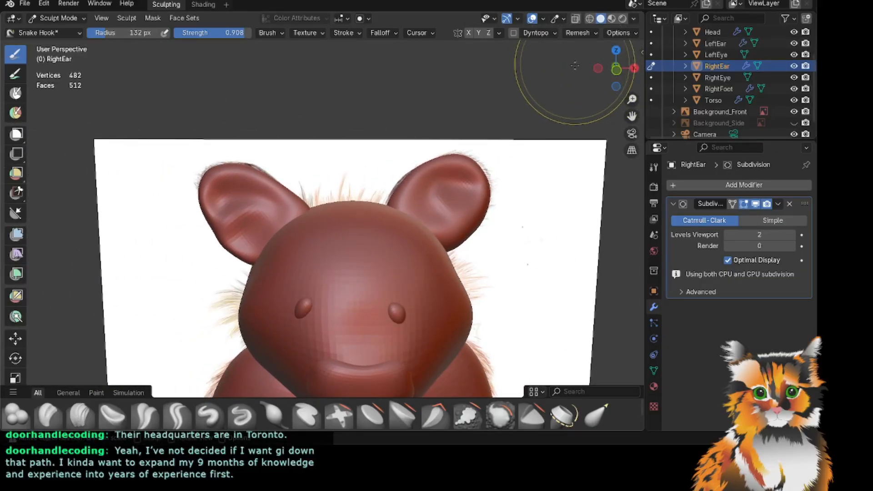
scroll(546, 107, down, 3)
drag(612, 68, 634, 79)
scroll(500, 117, up, 2)
drag(166, 266, 174, 262)
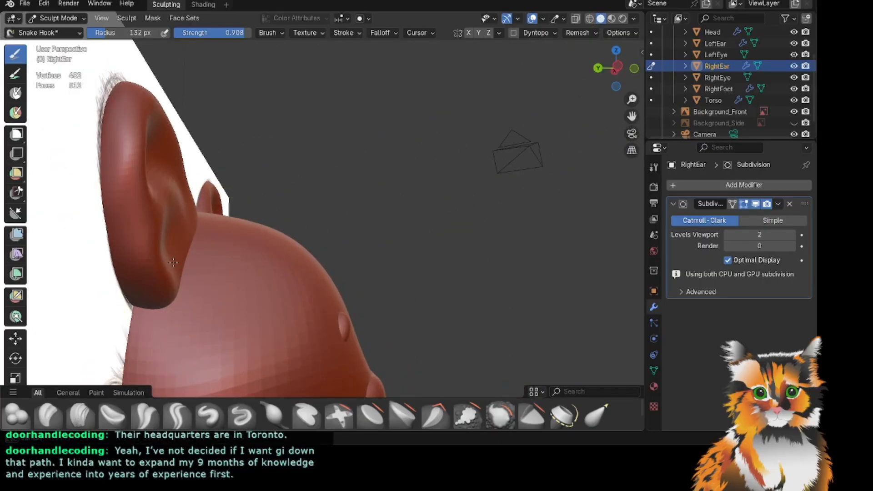
drag(616, 68, 619, 73)
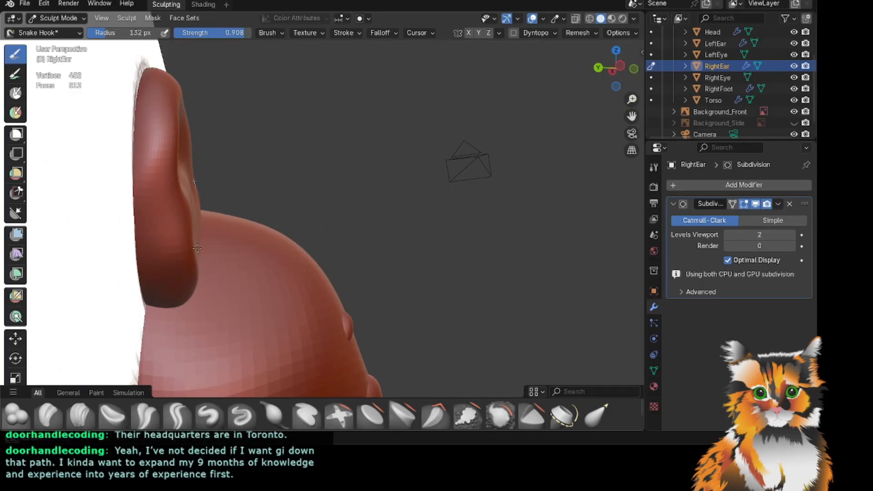
Examine the right ear's silhouette and thickness from the front and the side of the head.
drag(605, 61, 504, 64)
scroll(550, 113, down, 4)
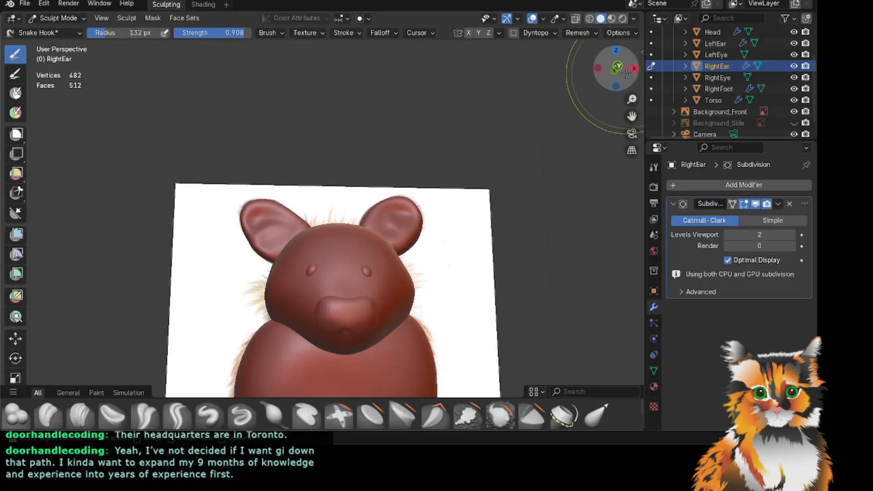
drag(609, 69, 708, 68)
scroll(602, 93, up, 1)
drag(605, 82, 618, 73)
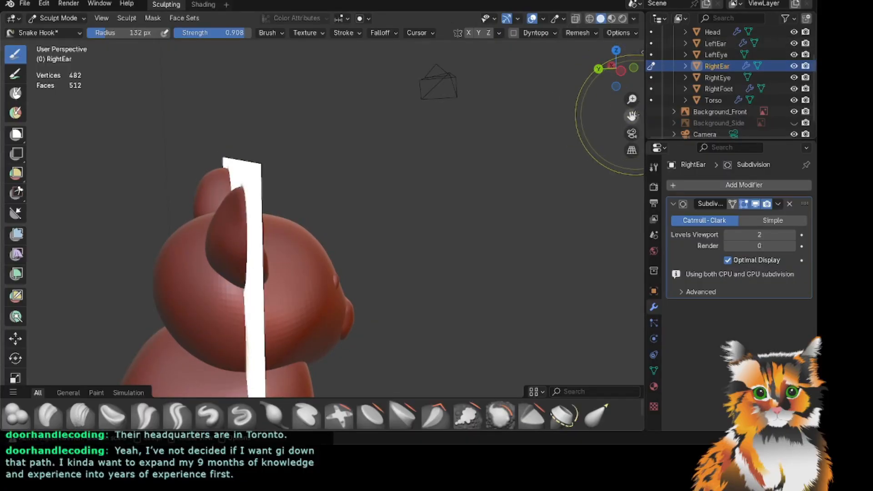
drag(631, 116, 612, 74)
scroll(562, 141, up, 1)
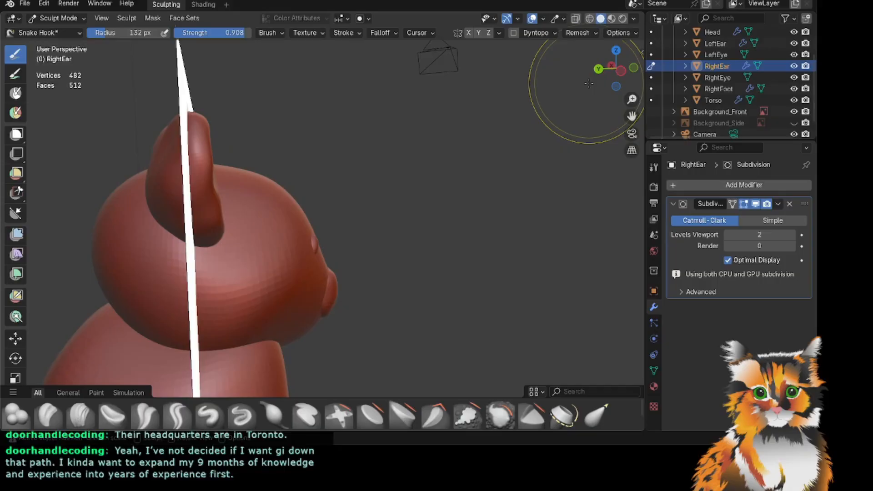
Show the Background_Side reference image behind the model in the left orthographic view.
key(KP_3)
scroll(604, 78, up, 1)
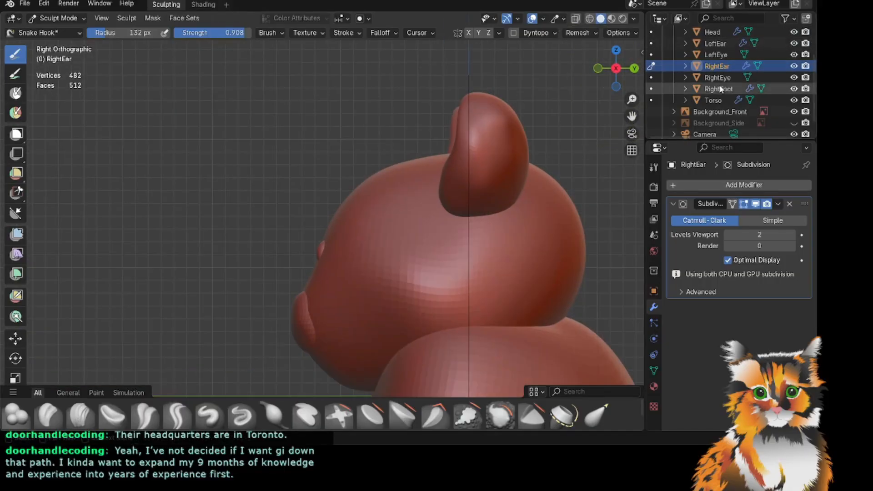
scroll(720, 88, down, 1)
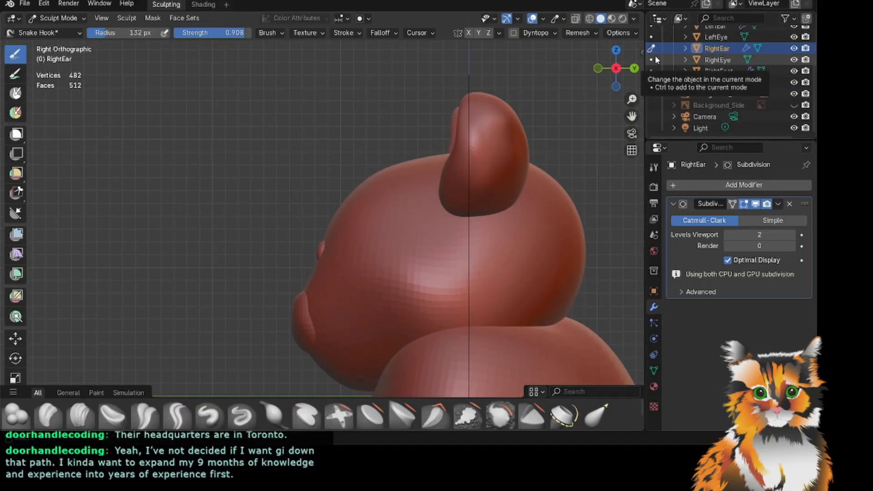
middle_drag(594, 77, 630, 89)
scroll(582, 82, down, 5)
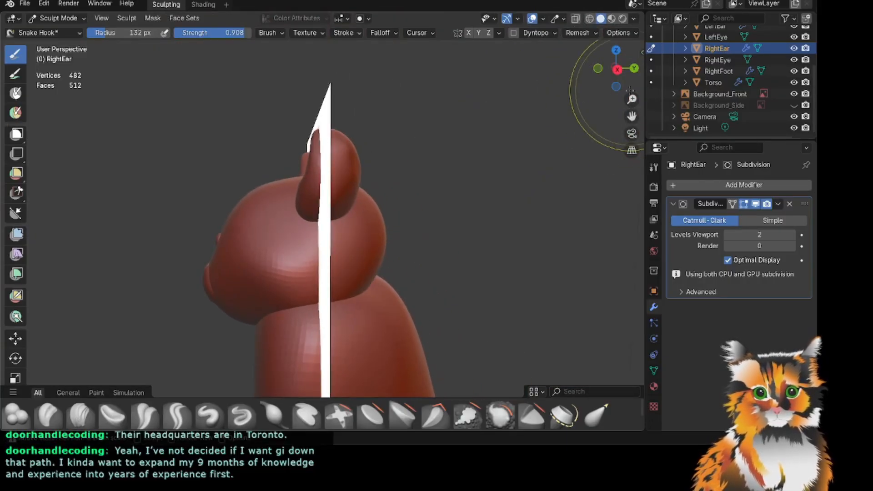
key(ctrl+KP_3)
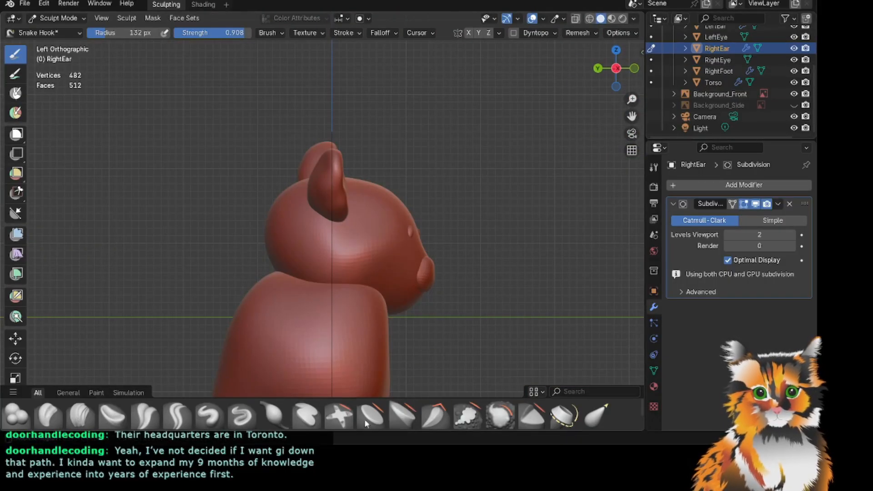
scroll(520, 327, up, 2)
scroll(473, 267, up, 3)
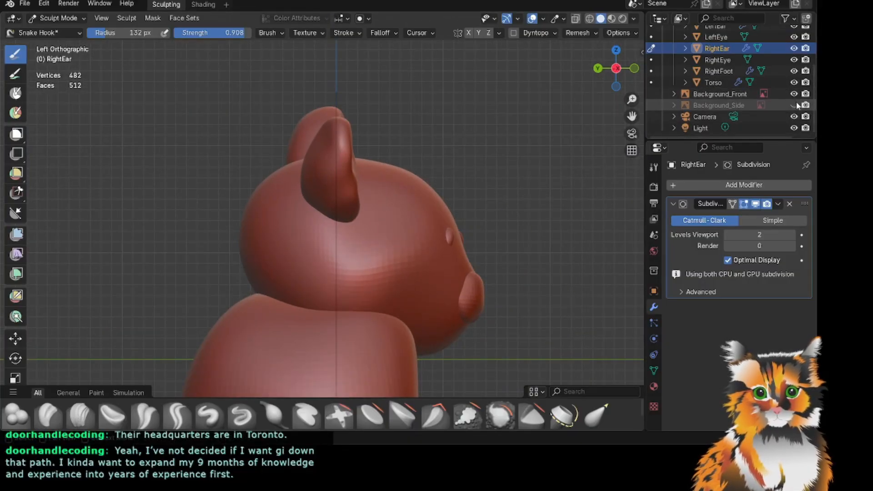
click(793, 105)
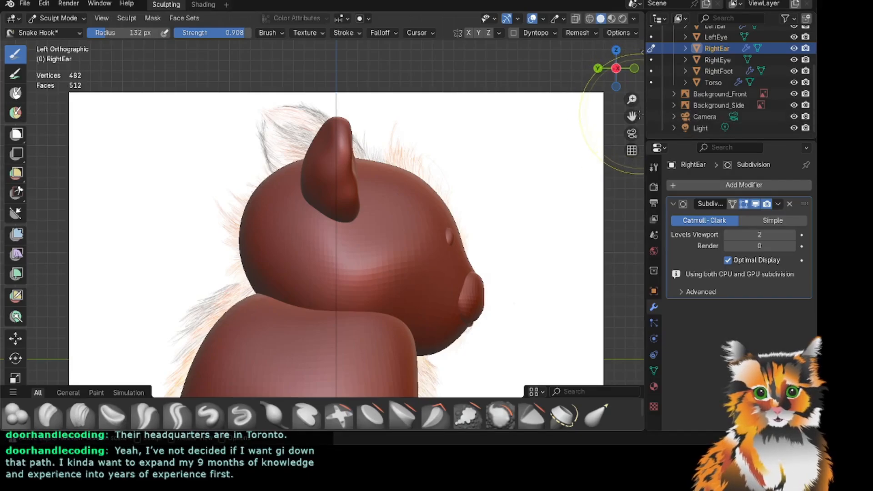
Compare the right ear and head profile with the side reference, including from the three-quarter side.
drag(635, 116, 593, 73)
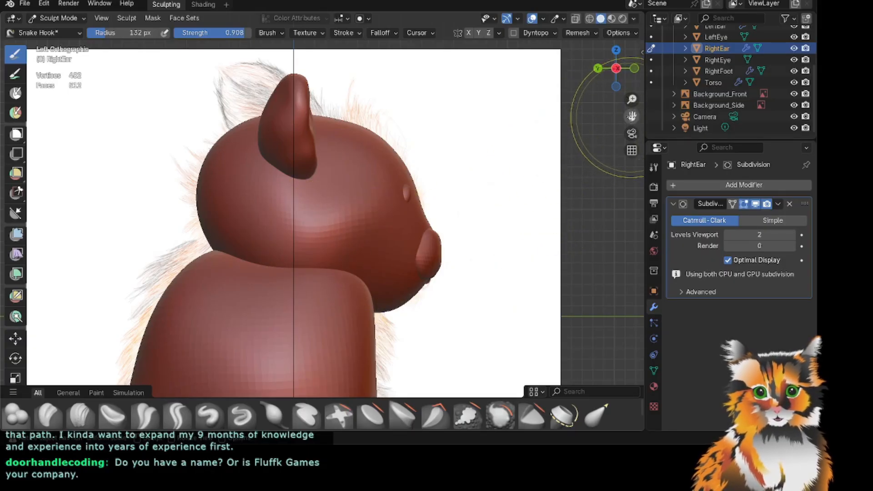
drag(632, 117, 617, 107)
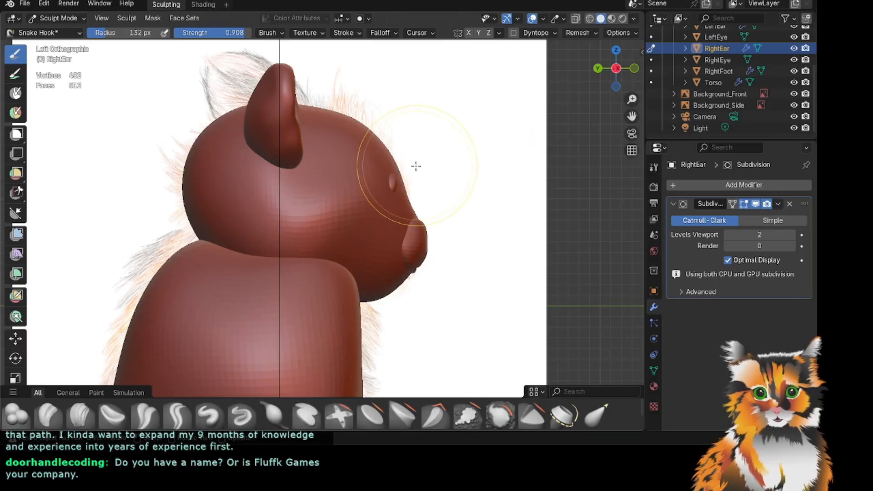
scroll(682, 55, up, 1)
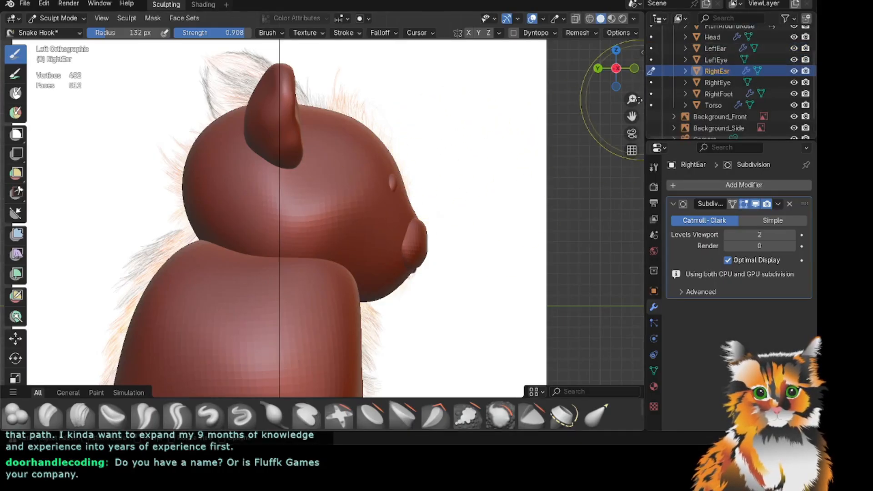
scroll(487, 191, up, 2)
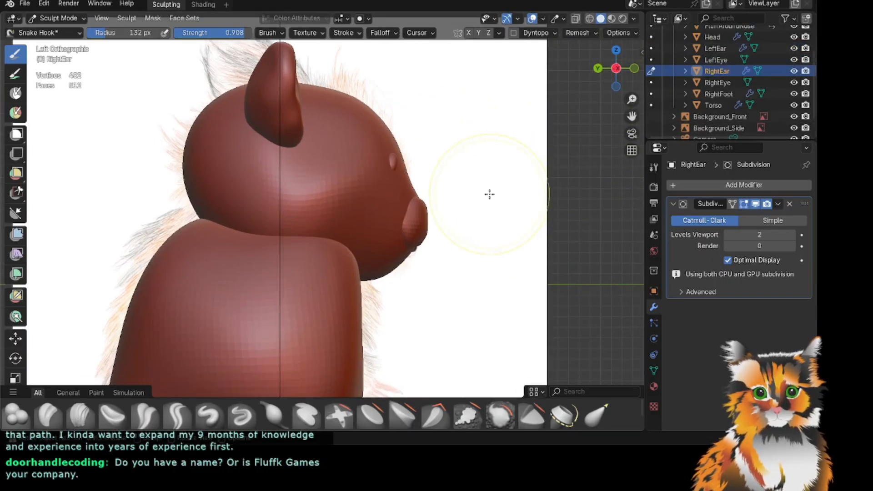
drag(616, 68, 651, 161)
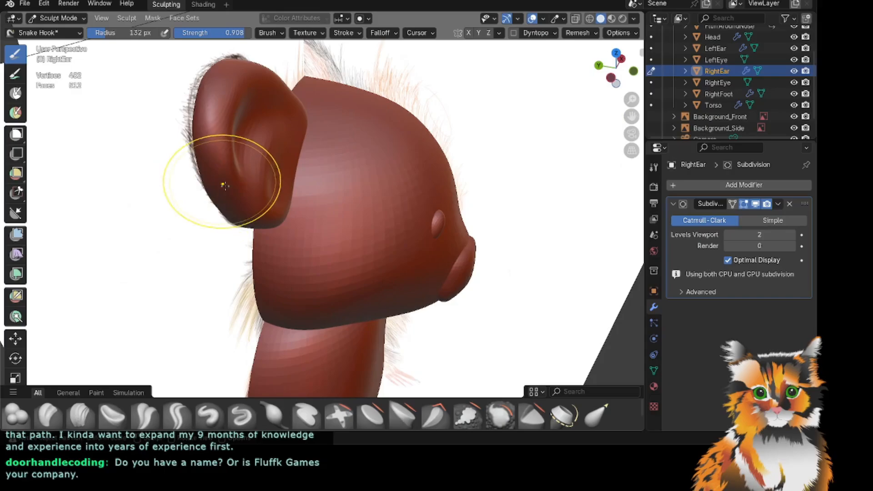
mouse_move(613, 73)
mouse_down()
mouse_move(589, 75)
mouse_move(682, 74)
mouse_up()
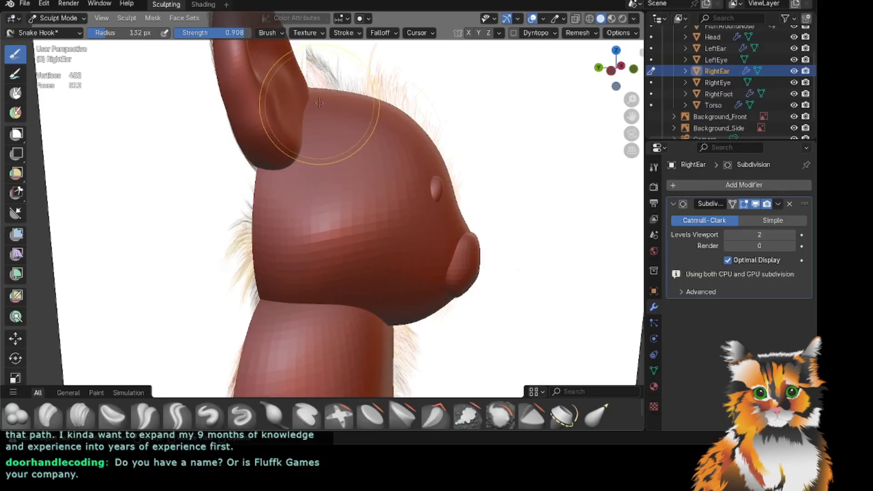
Examine the right ear's shape and tilt against the reference images from the side, three-quarter and front, including alongside the left ear.
mouse_move(595, 84)
mouse_down()
mouse_move(623, 91)
mouse_move(629, 127)
mouse_move(600, 118)
mouse_move(637, 79)
mouse_up()
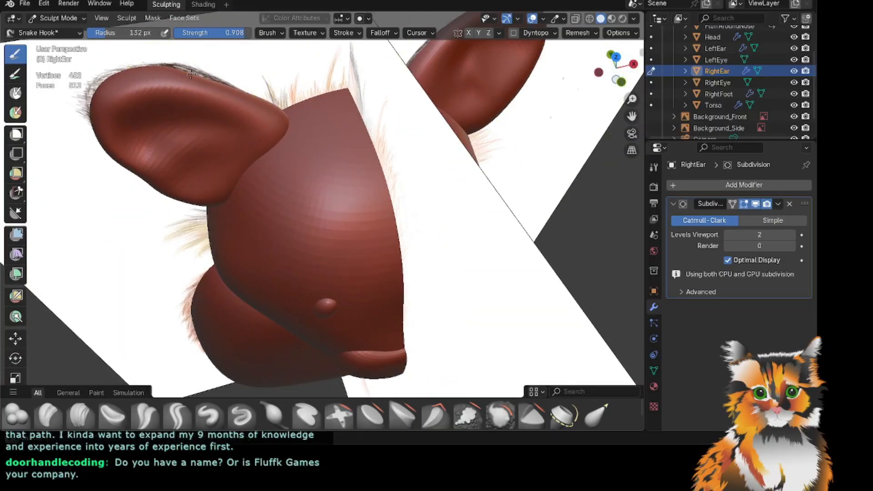
drag(609, 53, 601, 55)
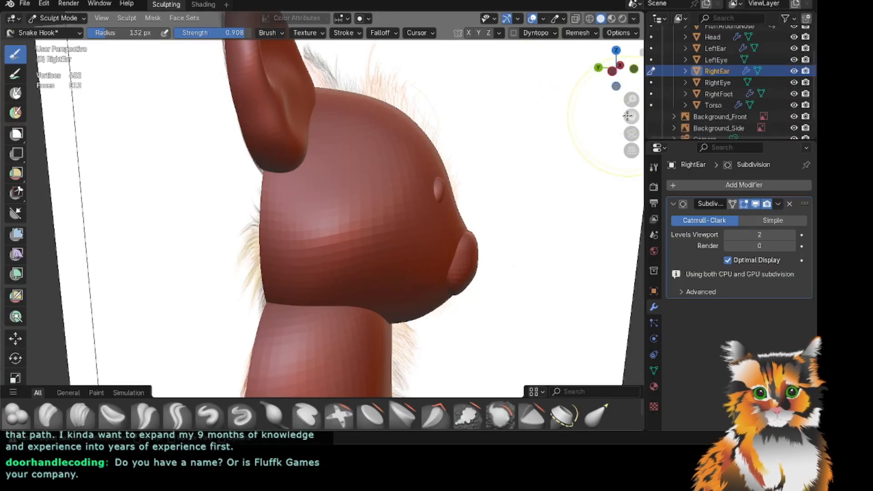
drag(627, 115, 584, 132)
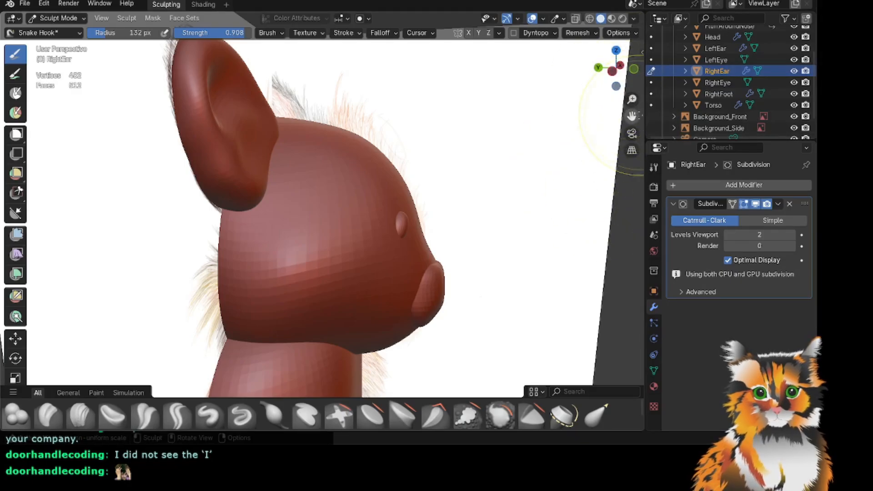
drag(613, 74, 548, 80)
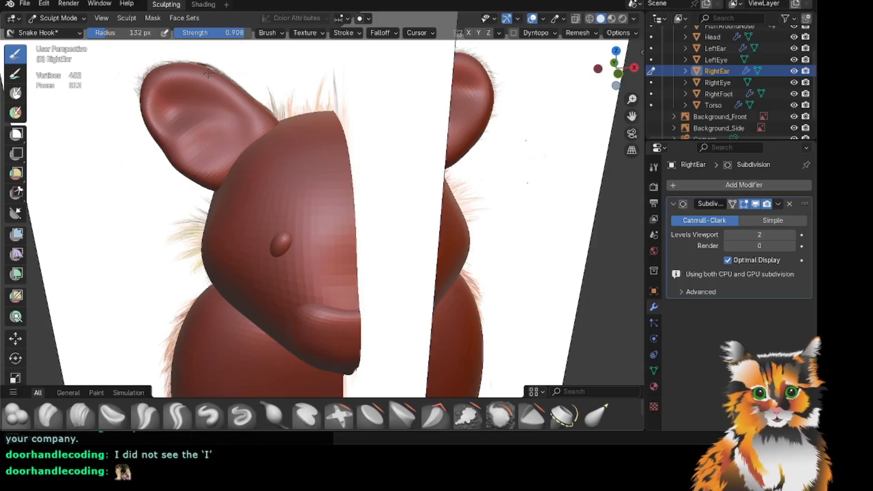
drag(616, 69, 690, 68)
drag(619, 55, 599, 59)
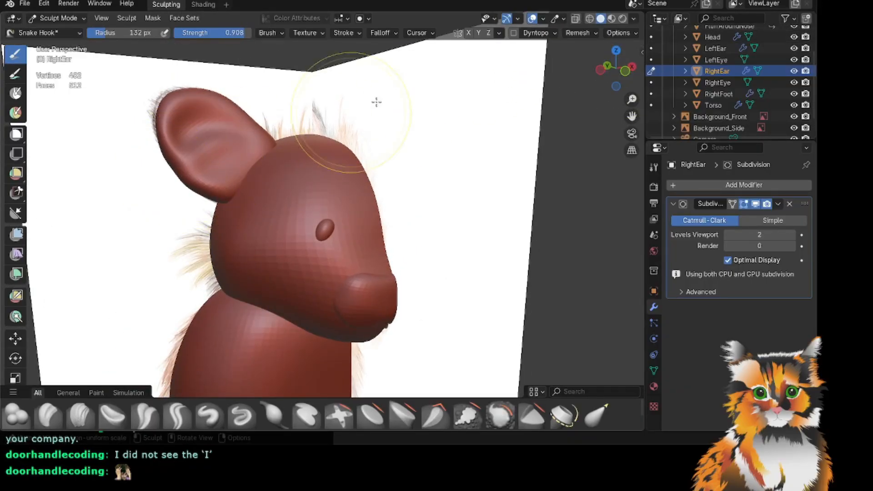
mouse_move(609, 63)
mouse_down()
mouse_move(699, 57)
mouse_move(662, 60)
mouse_up()
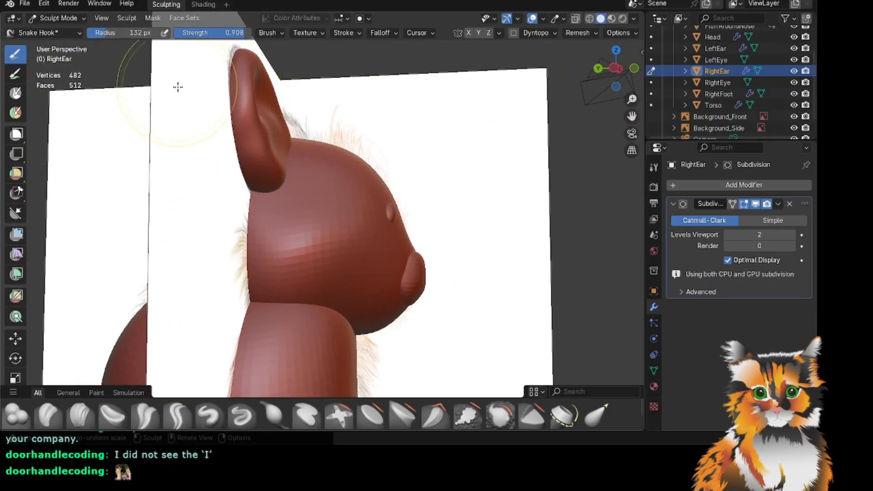
drag(606, 64, 556, 78)
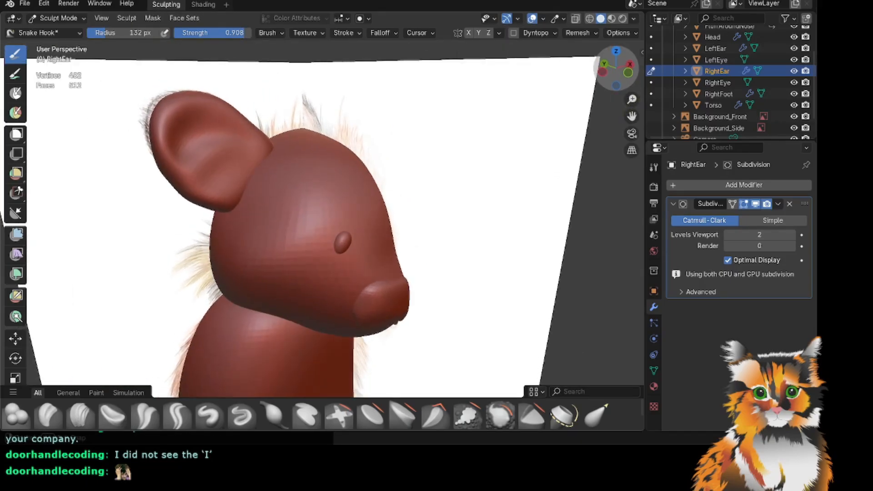
scroll(156, 169, up, 1)
scroll(587, 70, down, 2)
drag(608, 69, 549, 59)
scroll(574, 96, down, 1)
scroll(578, 99, up, 1)
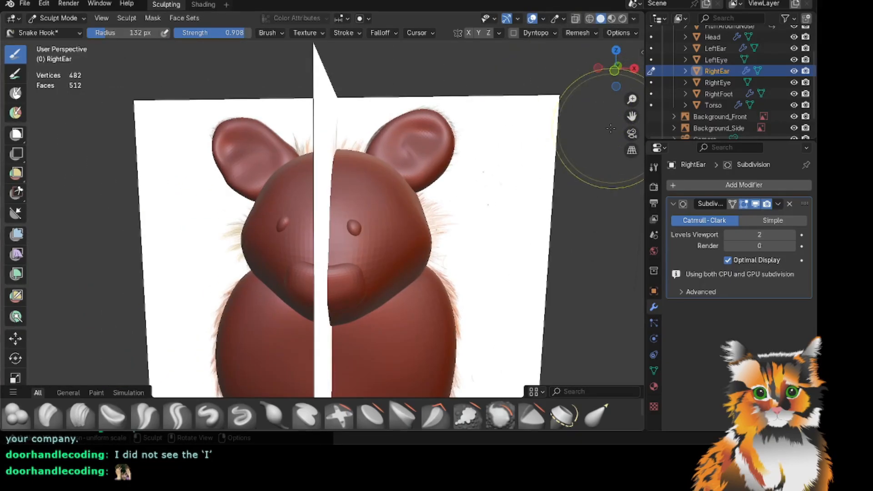
Save the hamster project file.
scroll(574, 83, up, 4)
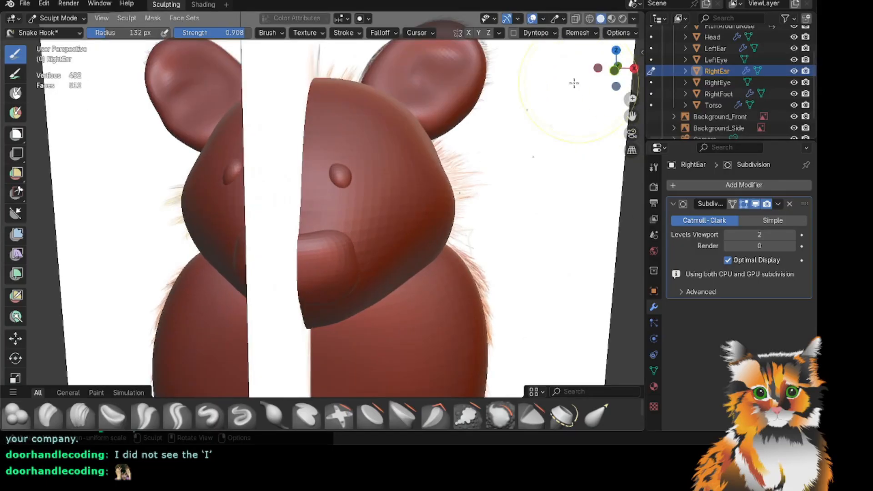
scroll(574, 80, down, 1)
key(ctrl+s)
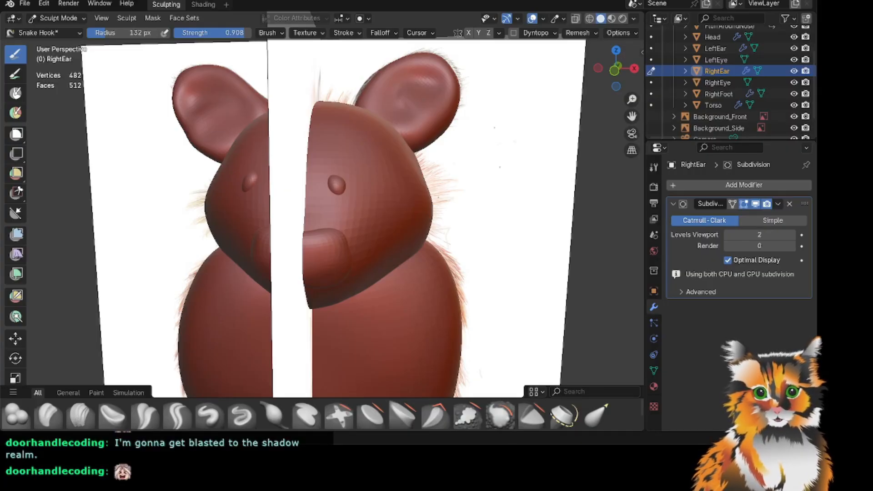
scroll(430, 306, down, 2)
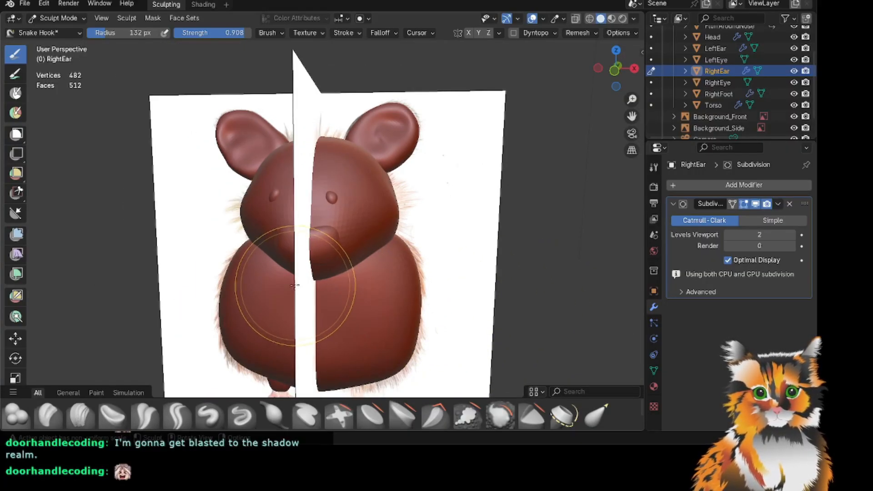
key(ctrl+s)
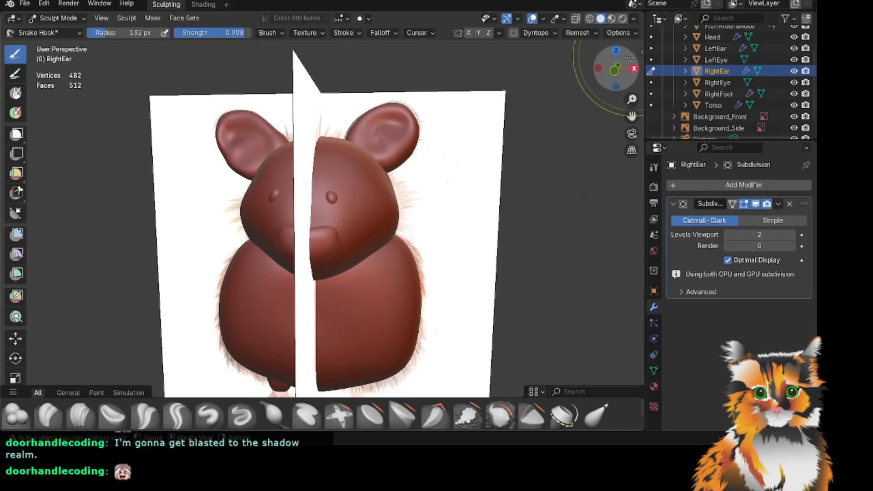
Highlight the Head object and inspect the head's shape against the front reference from several angles.
mouse_move(631, 57)
mouse_down()
mouse_move(619, 60)
mouse_move(627, 64)
mouse_up()
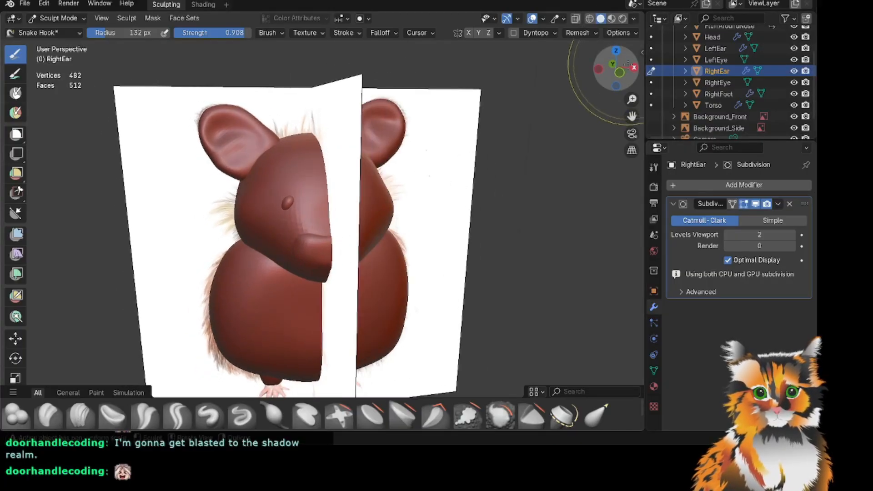
scroll(593, 100, down, 1)
scroll(617, 102, up, 2)
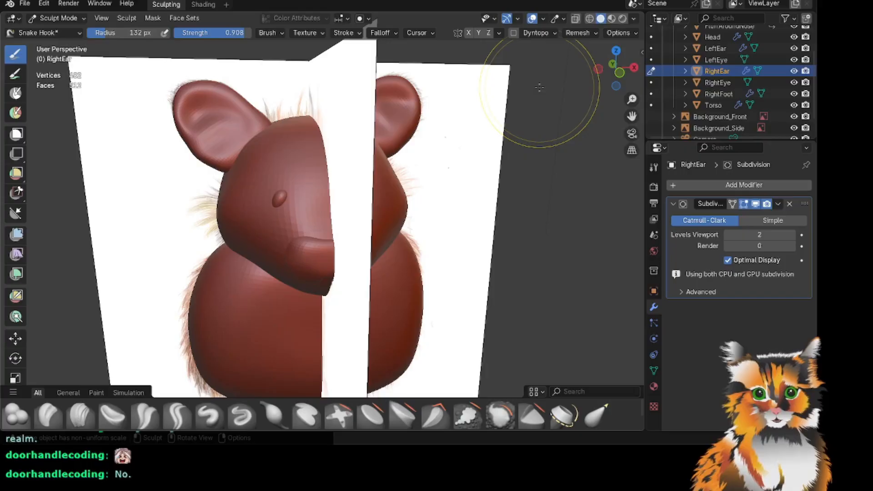
drag(631, 116, 574, 93)
drag(615, 73, 617, 69)
scroll(736, 84, up, 1)
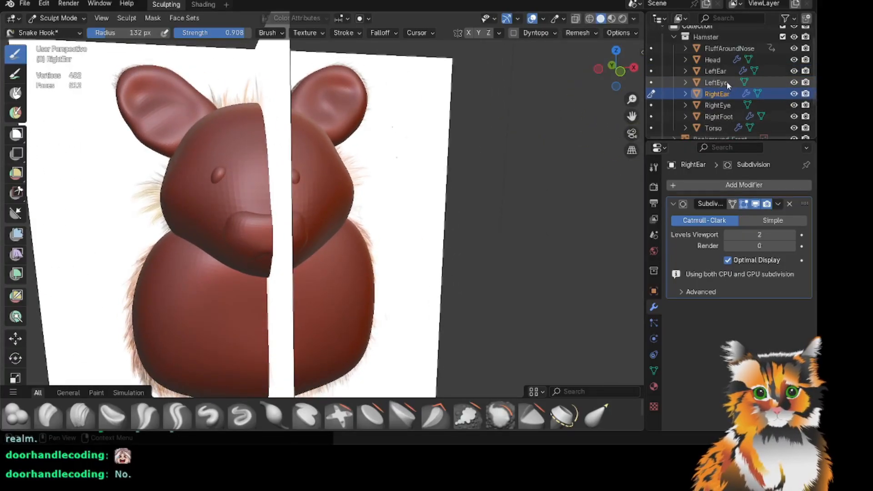
click(721, 62)
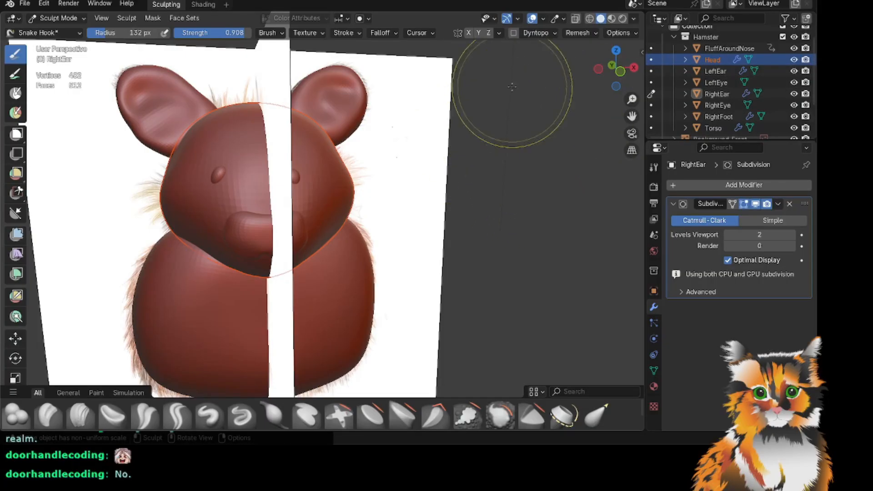
drag(622, 87, 618, 77)
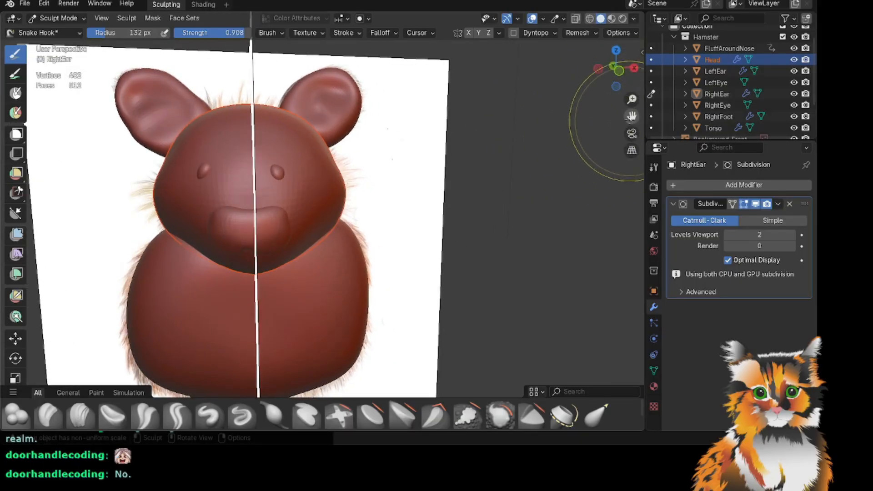
drag(631, 117, 651, 134)
scroll(318, 182, up, 2)
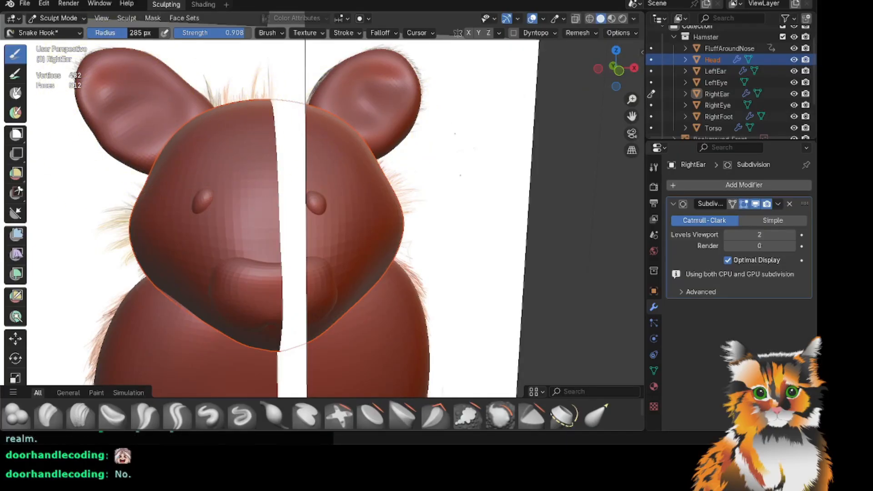
Hide and show the Hamster collection to compare the model with the reference drawing behind it.
click(794, 37)
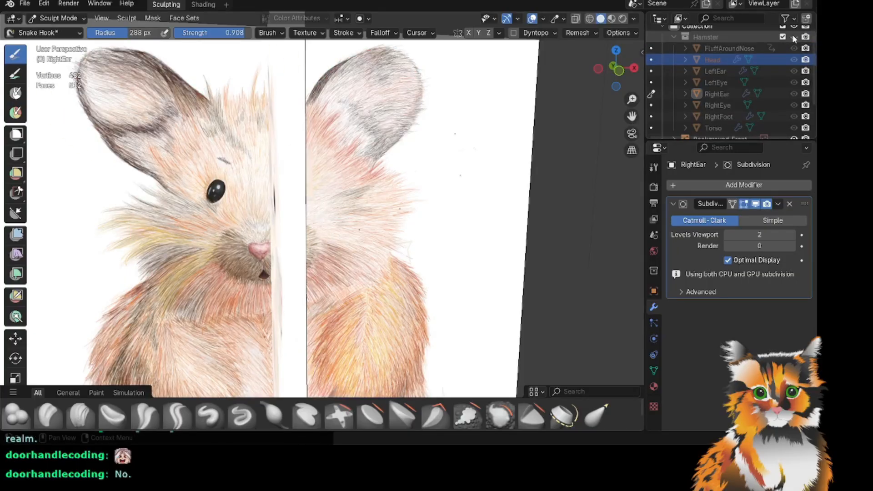
click(793, 38)
click(793, 39)
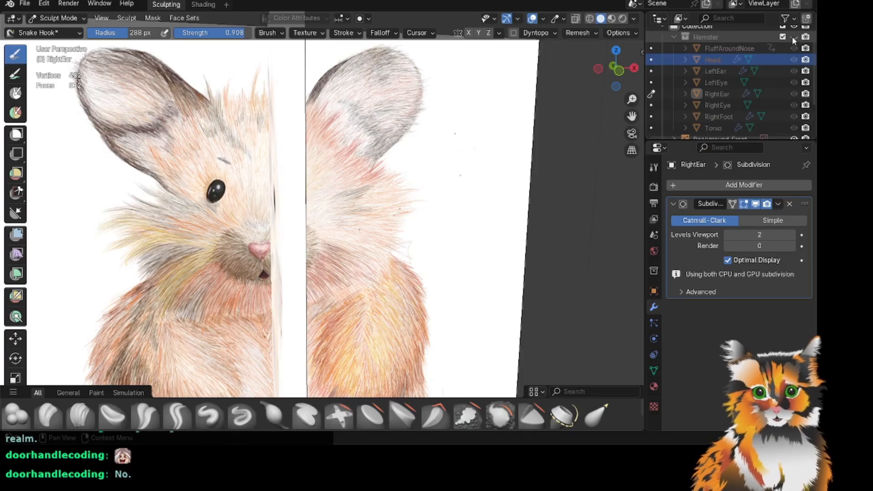
scroll(793, 48, up, 1)
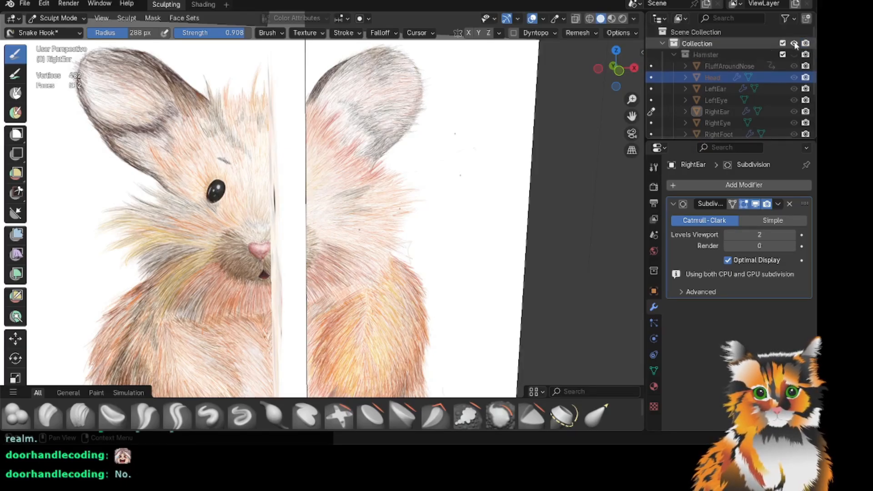
click(793, 53)
Hide the Background_Side image and compare the hamster's face with the unobstructed front reference drawing.
mouse_move(617, 68)
mouse_down()
mouse_move(593, 65)
mouse_move(606, 63)
mouse_up()
scroll(753, 67, down, 1)
scroll(754, 67, down, 2)
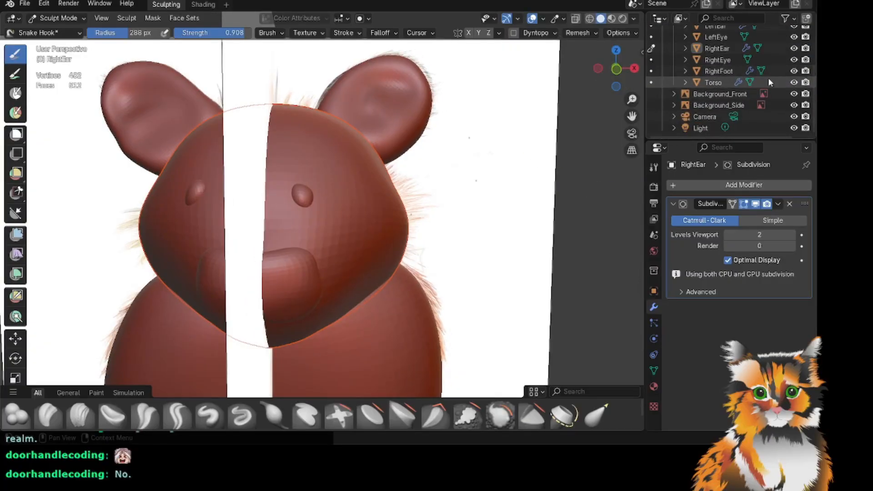
click(794, 105)
scroll(699, 117, up, 3)
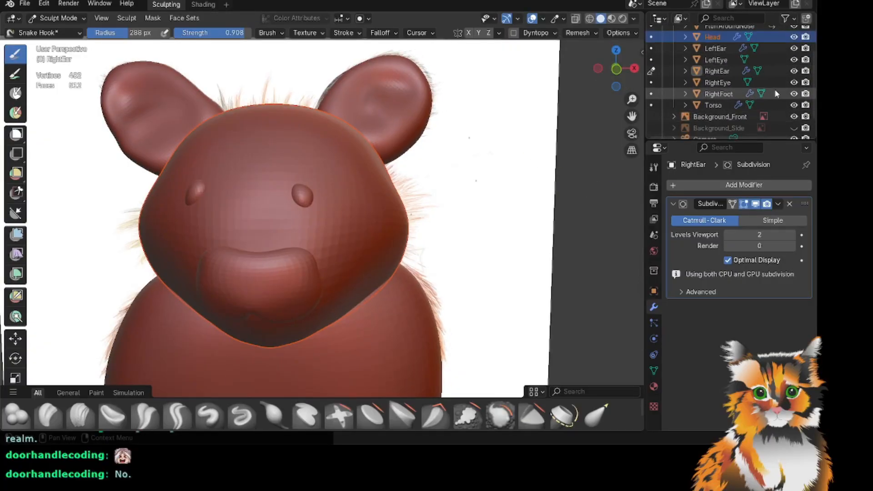
click(793, 54)
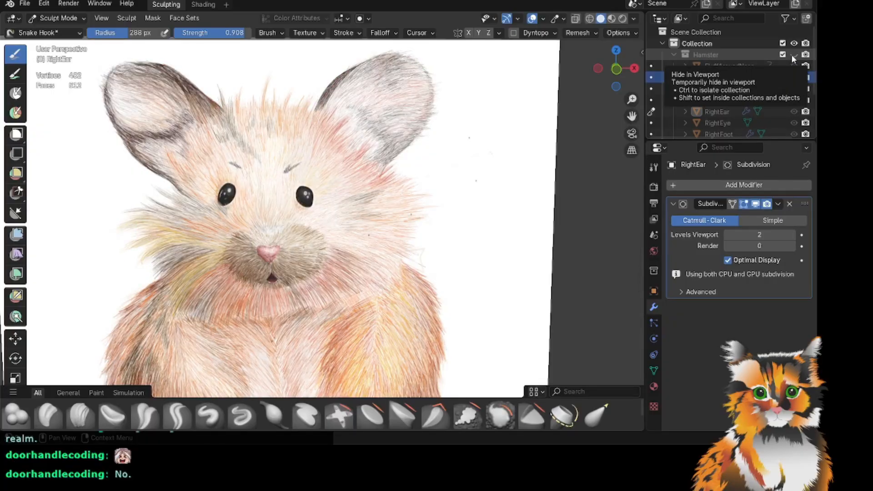
click(792, 55)
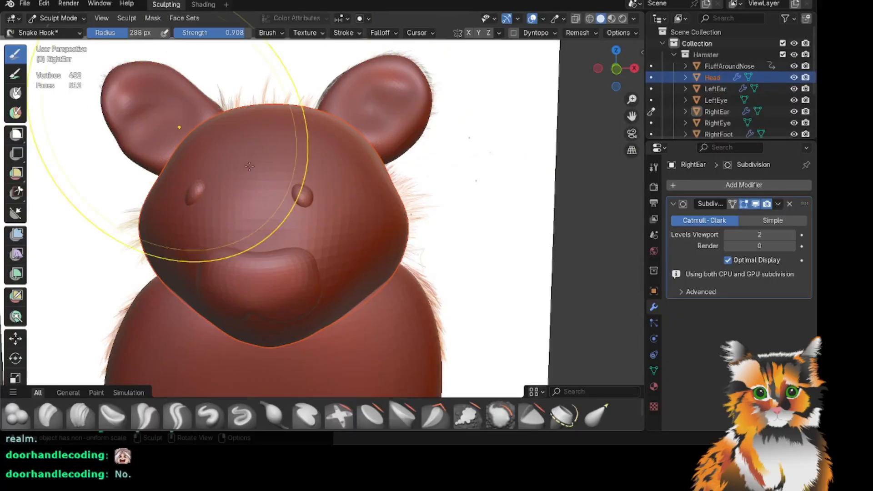
Switch sculpting from the right ear to the Head object and set the Snake Hook brush radius to 241 px.
drag(146, 35, 127, 34)
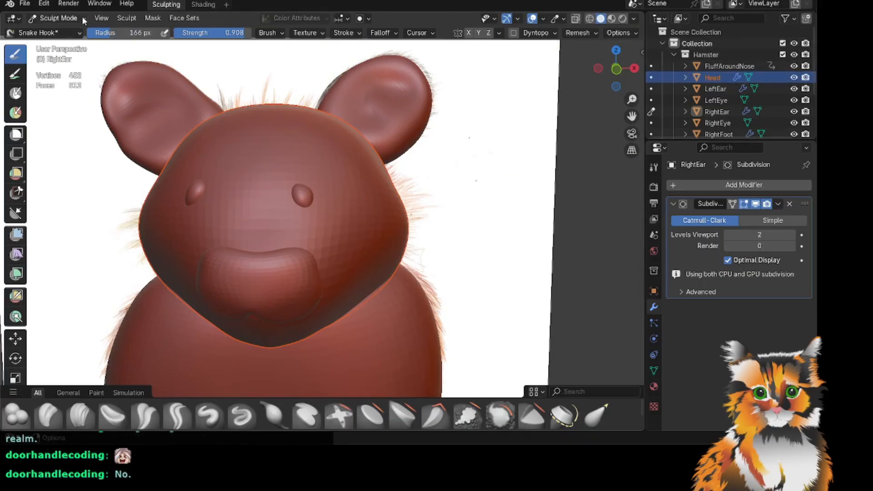
click(59, 18)
click(59, 29)
click(723, 77)
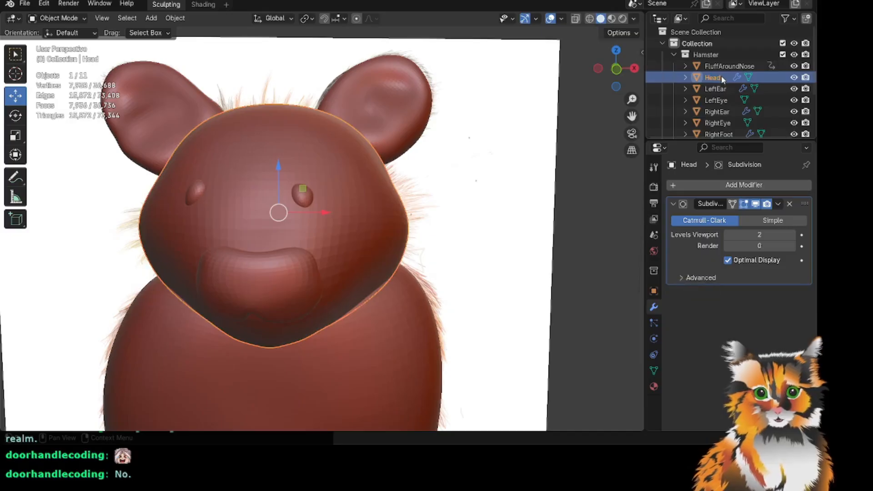
click(58, 18)
click(62, 56)
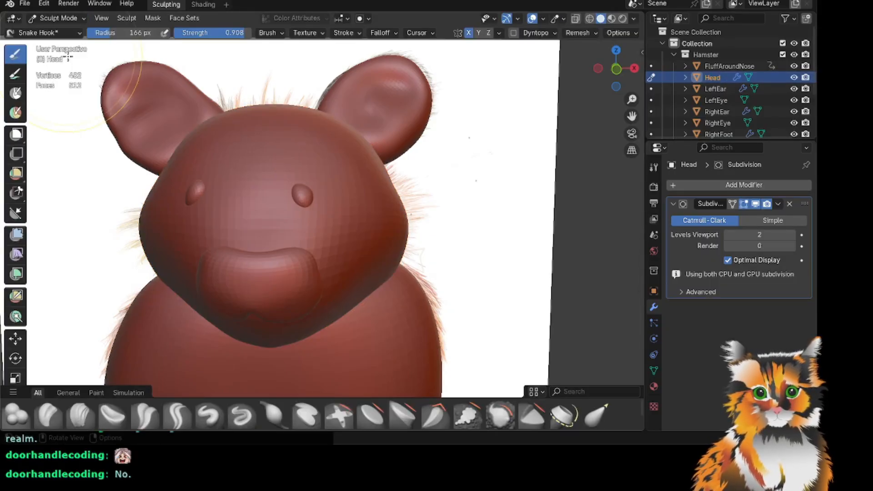
drag(101, 33, 136, 32)
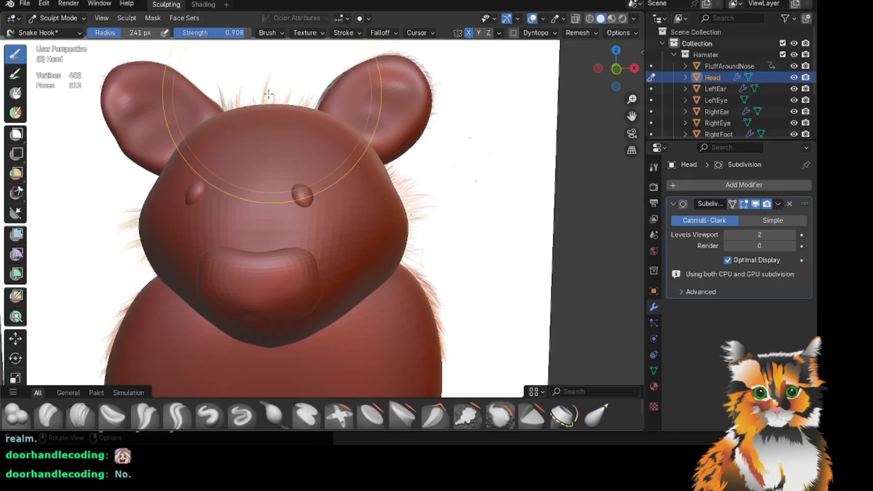
Pull the top and cheeks of the head inward with symmetric Snake Hook strokes to fit the front reference.
drag(271, 94, 266, 111)
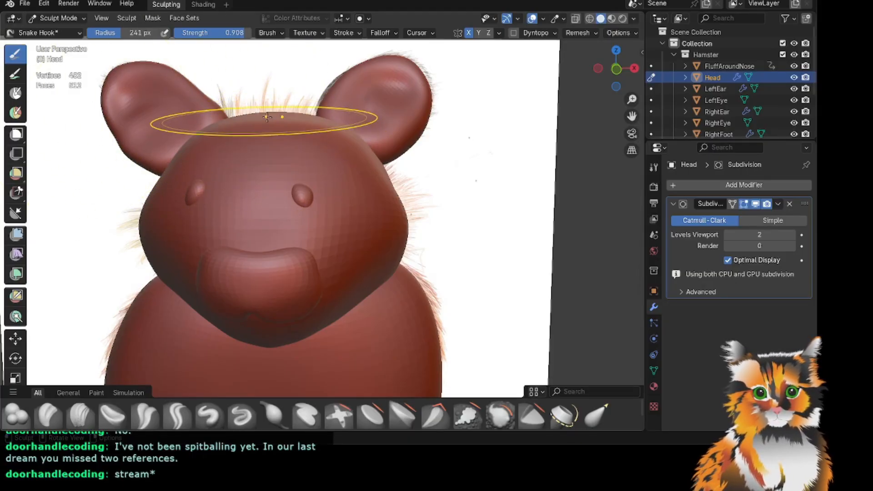
drag(268, 117, 269, 116)
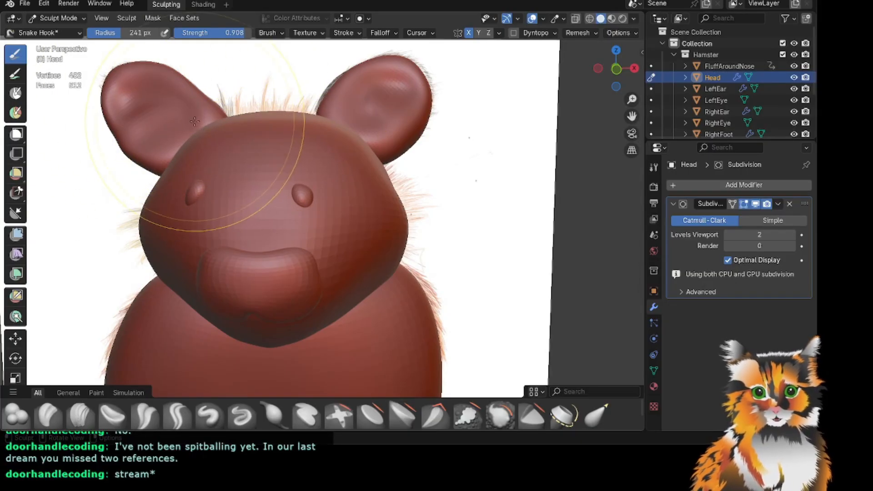
drag(195, 138, 197, 145)
drag(133, 226, 152, 225)
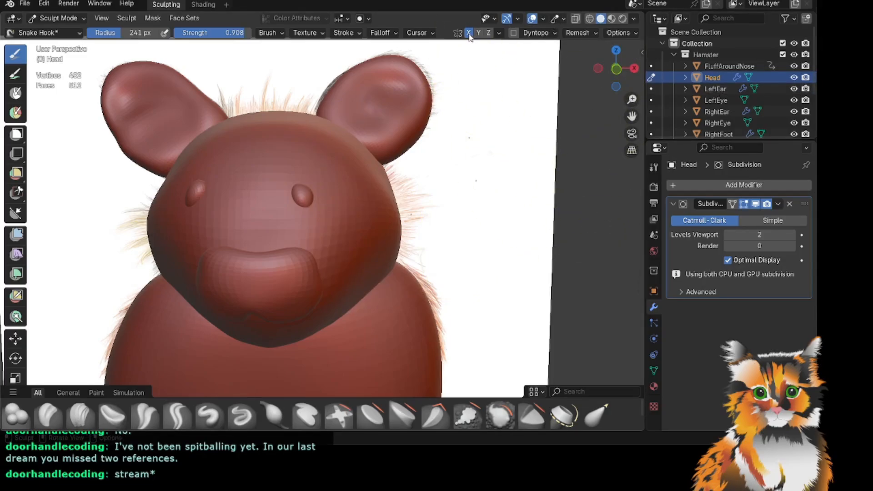
Turn off X-axis symmetry for sculpting the head.
mouse_move(635, 73)
mouse_down()
mouse_move(682, 76)
mouse_move(645, 81)
mouse_move(643, 74)
mouse_up()
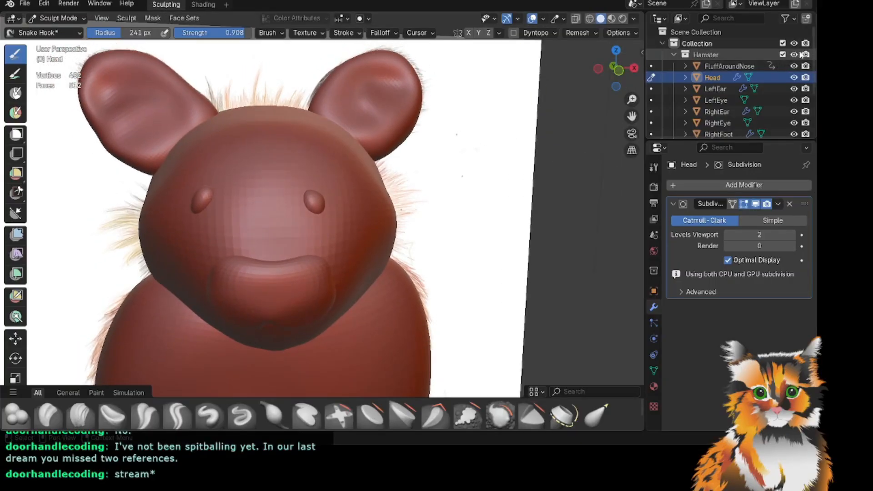
click(468, 33)
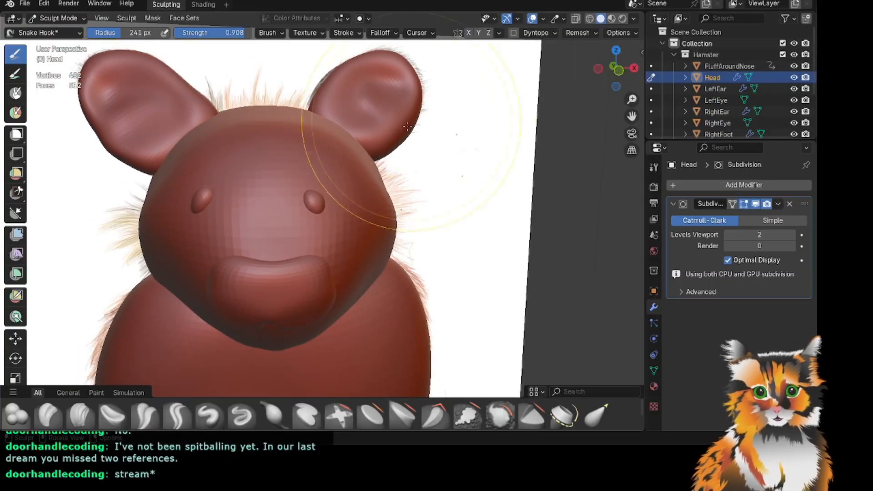
scroll(508, 146, up, 1)
scroll(509, 147, down, 3)
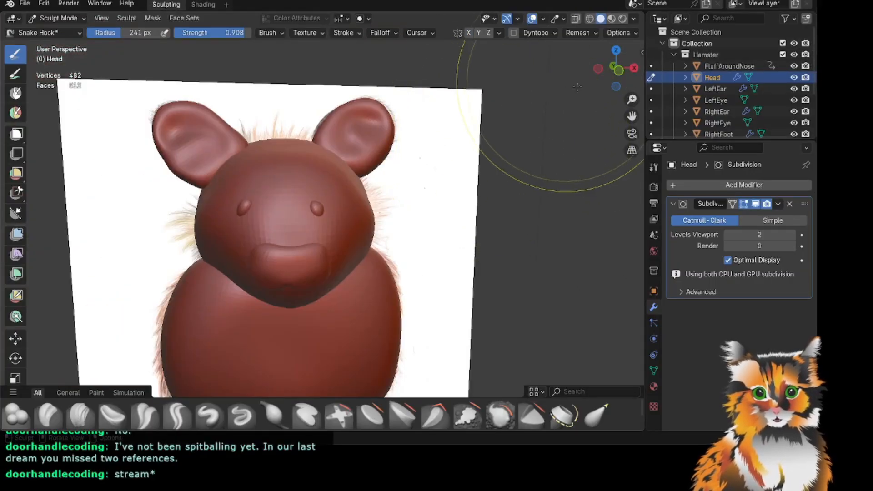
Hide and restore the Head object and the Hamster collection to check the head's outline against the front drawing.
click(793, 78)
scroll(510, 104, down, 2)
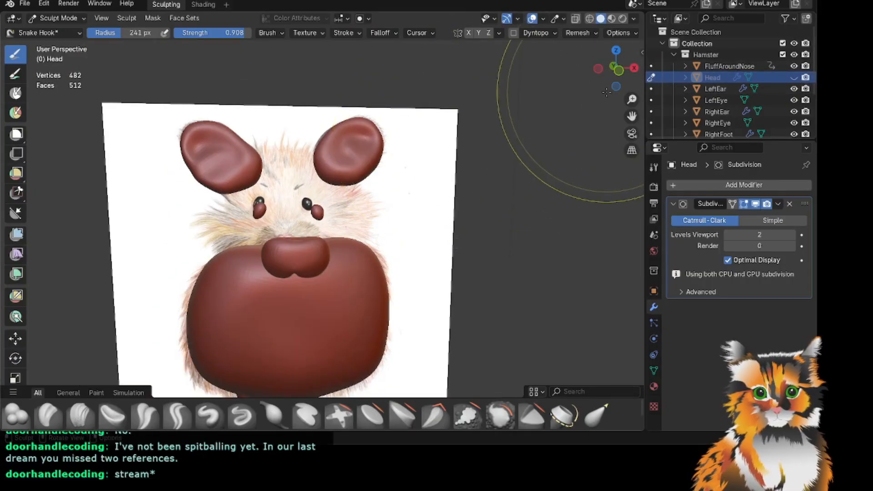
click(793, 77)
click(794, 55)
scroll(503, 131, up, 2)
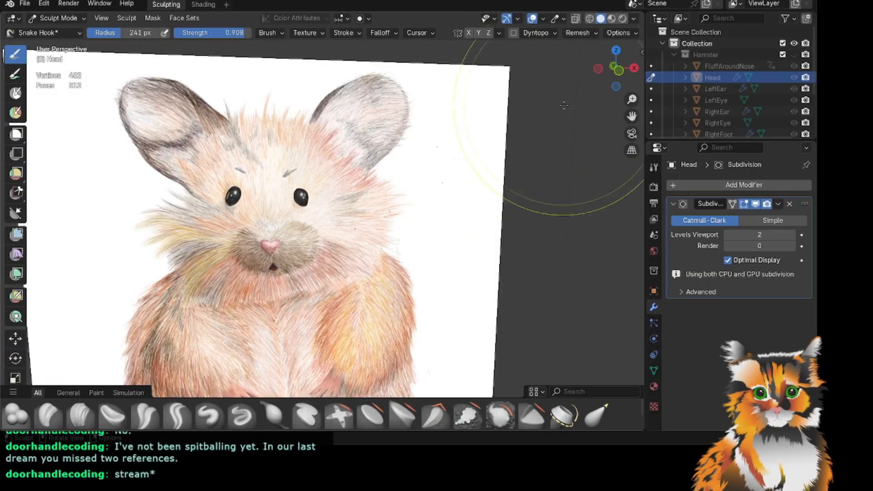
mouse_move(616, 68)
mouse_down()
mouse_move(654, 68)
mouse_move(570, 61)
mouse_move(616, 68)
mouse_up()
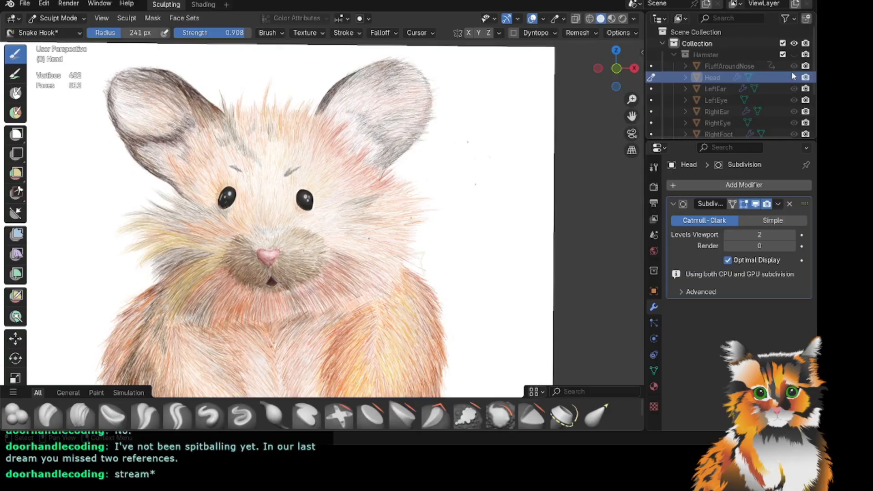
click(793, 55)
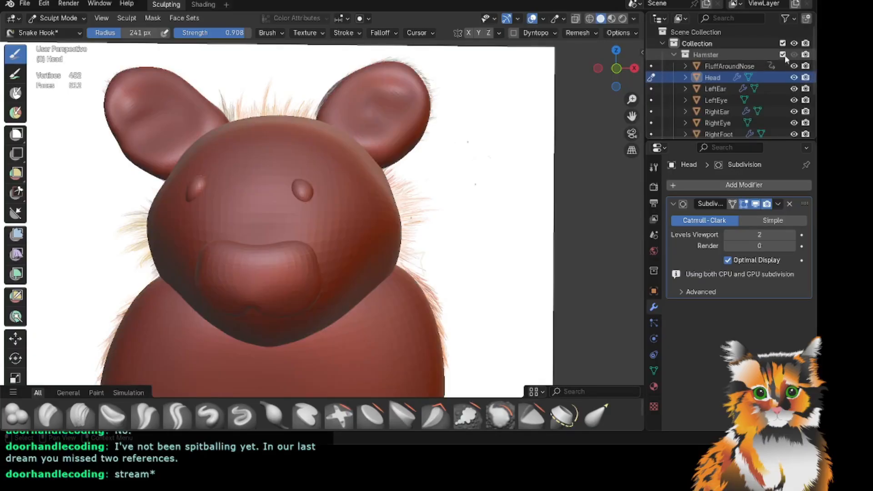
Adjust the left and right sides of the head at eye level with separate Snake Hook strokes.
drag(616, 68, 613, 68)
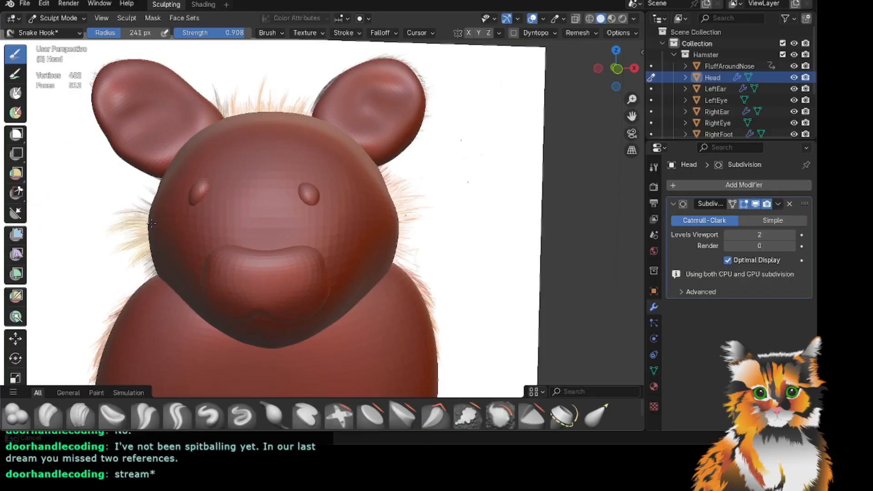
drag(153, 220, 157, 203)
drag(376, 205, 381, 198)
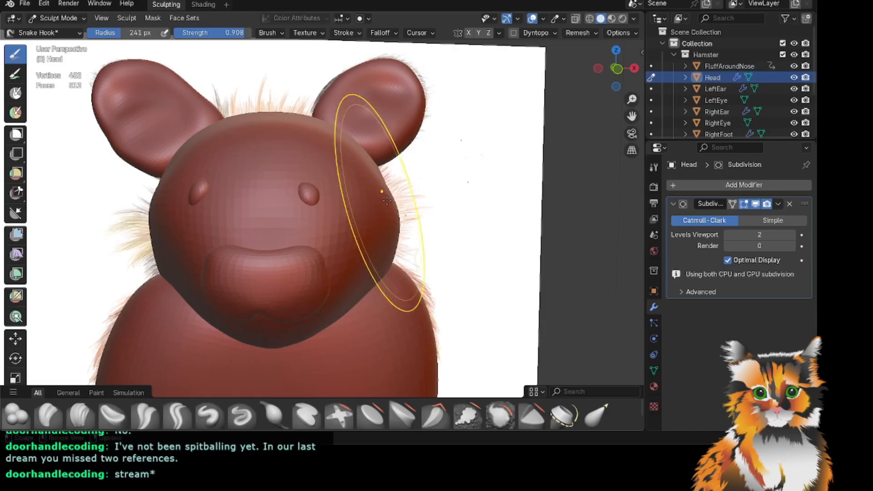
Turn to the head's side view, hide the Background_Front reference and show the Background_Side reference.
drag(616, 68, 527, 136)
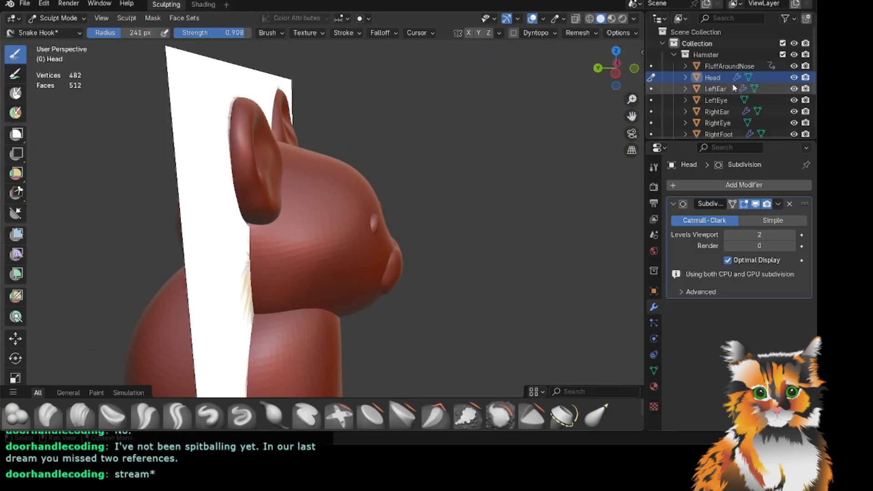
scroll(790, 72, down, 4)
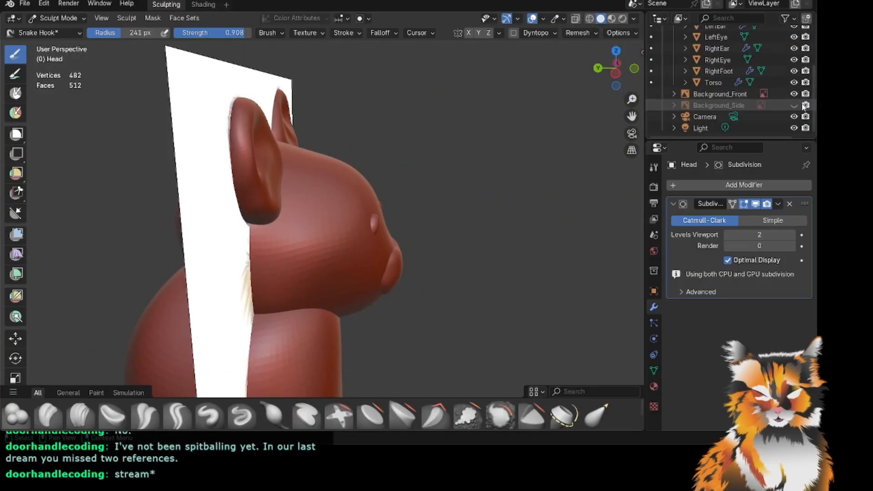
click(794, 94)
click(794, 93)
drag(624, 78, 625, 68)
Hide and restore the Hamster collection twice to compare the model's profile with the side drawing.
scroll(764, 68, up, 2)
click(794, 37)
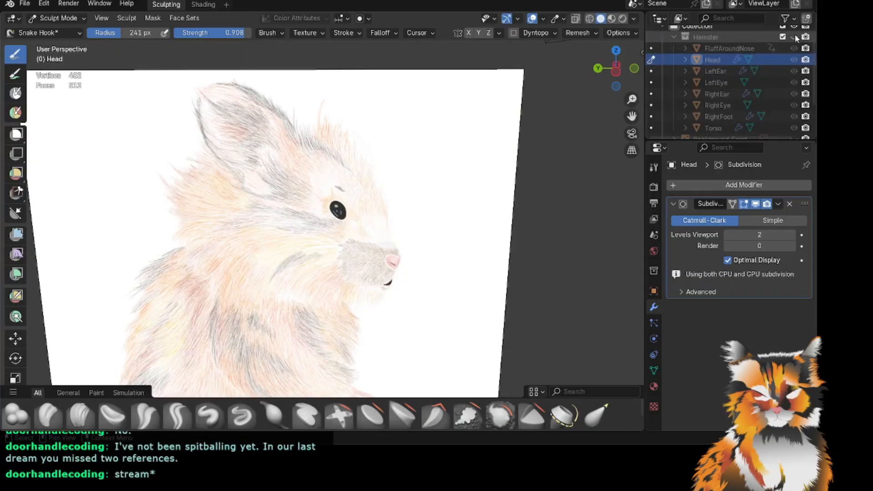
click(794, 36)
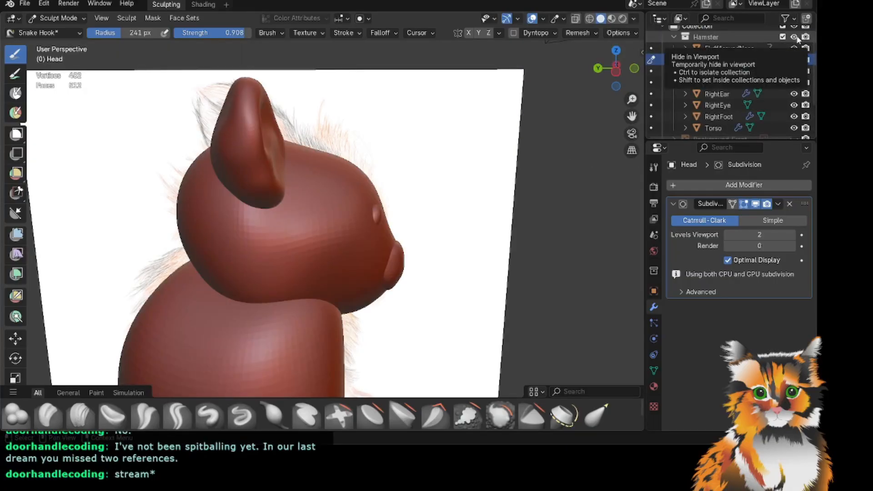
click(794, 36)
click(794, 37)
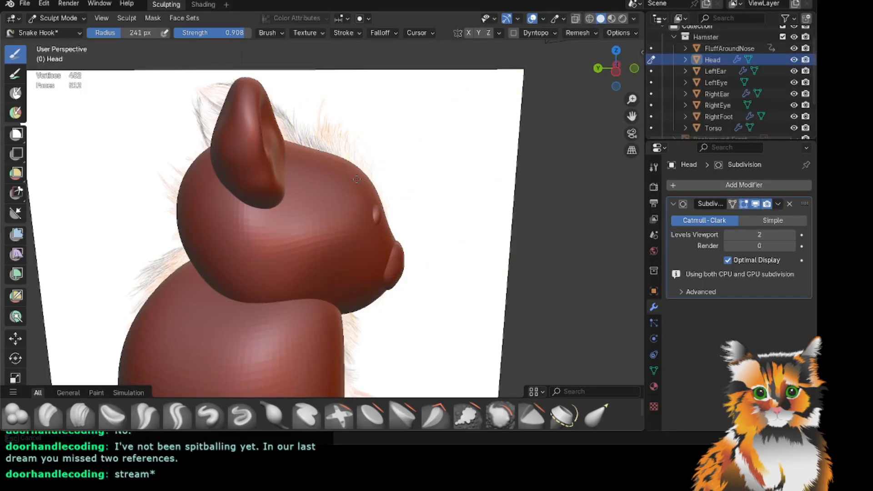
Pull the upper forehead outward with the Snake Hook brush to fit the side drawing, toggling the Head's visibility to check it.
mouse_move(323, 159)
mouse_down()
mouse_move(318, 148)
mouse_move(327, 176)
mouse_move(326, 165)
mouse_move(363, 175)
mouse_up()
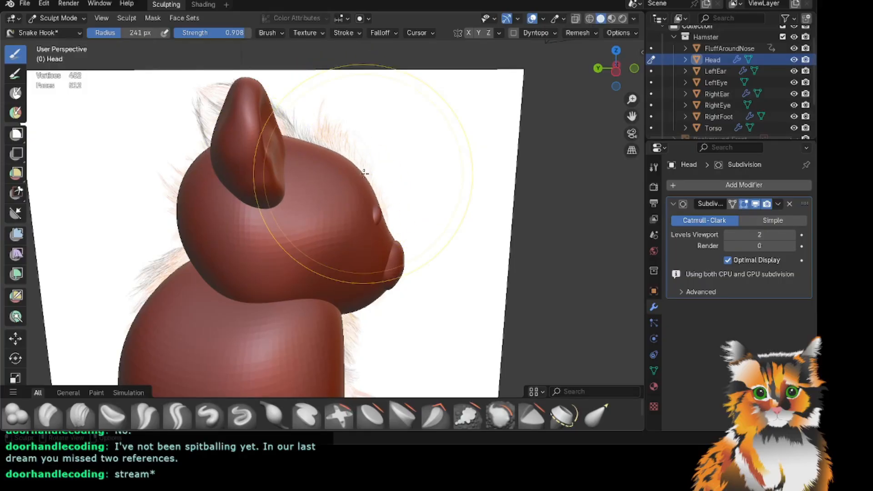
mouse_move(616, 68)
mouse_down()
mouse_move(513, 68)
mouse_move(616, 69)
mouse_up()
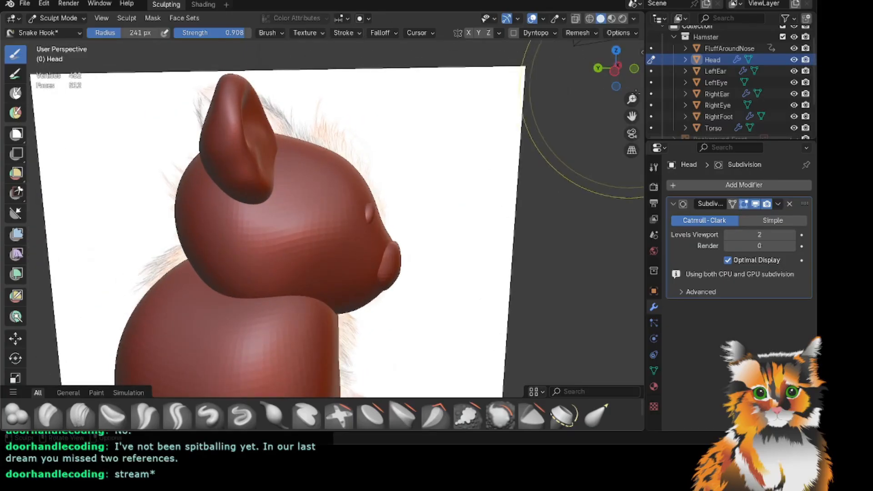
click(794, 60)
click(794, 60)
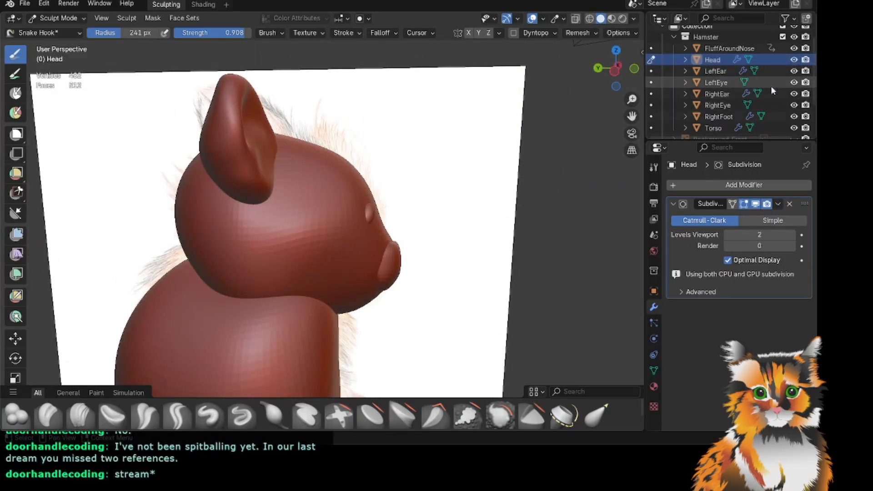
Hide the Hamster collection and show the Background_Front reference alongside the side one.
scroll(770, 85, up, 2)
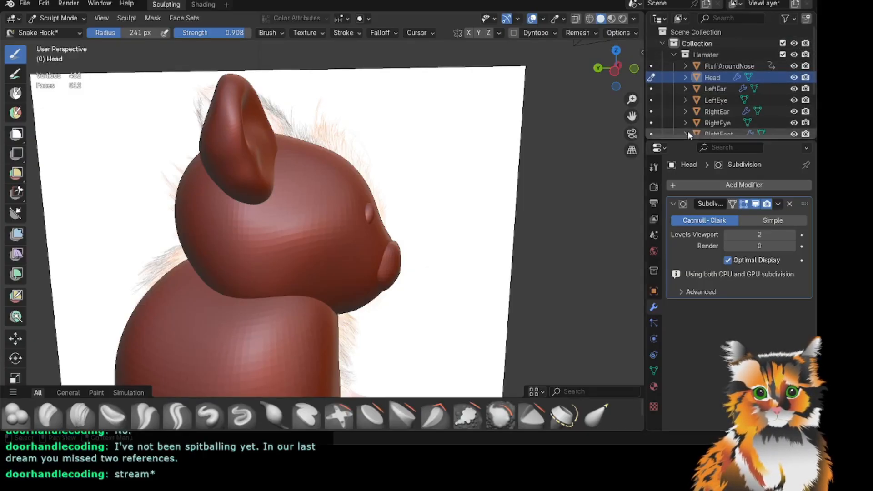
scroll(752, 107, down, 2)
scroll(751, 106, up, 2)
scroll(777, 115, down, 4)
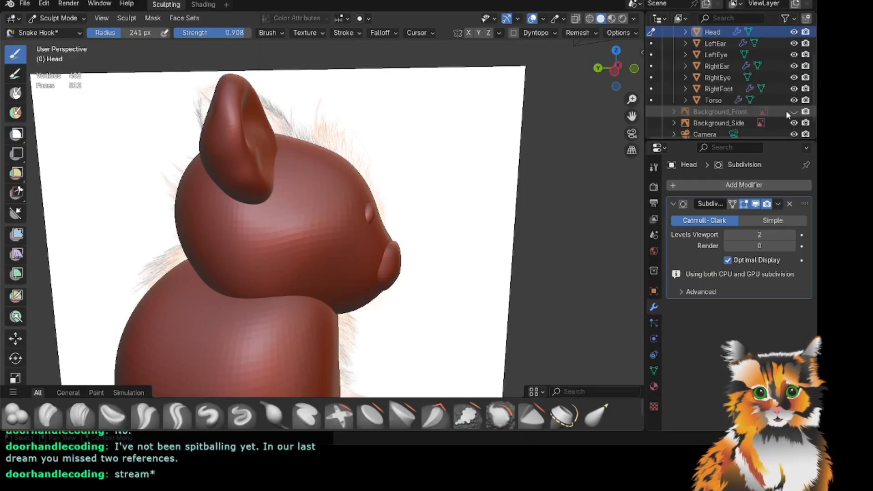
scroll(785, 110, up, 4)
click(792, 55)
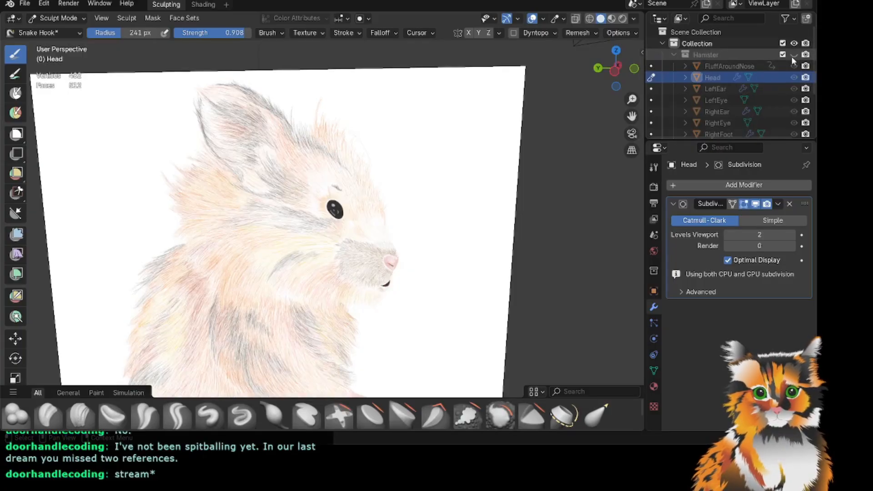
scroll(792, 80, down, 5)
click(794, 93)
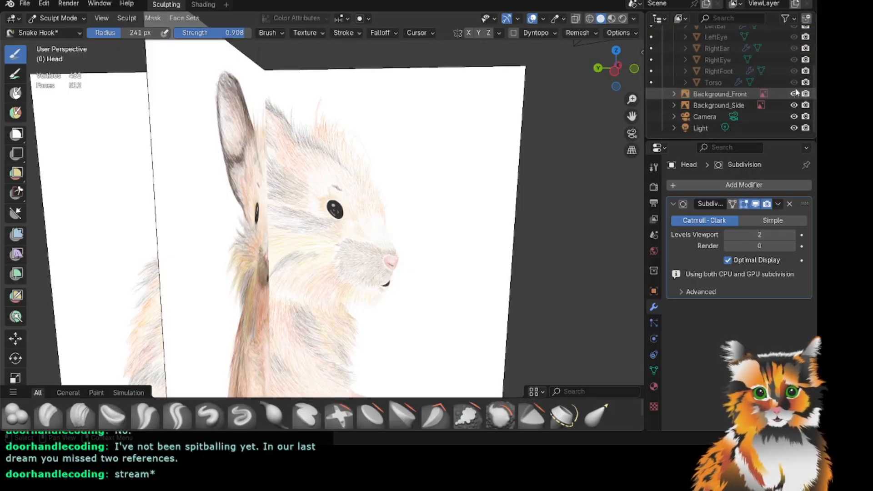
Hide the Background_Side reference and show the Hamster collection again in front of the front drawing.
drag(615, 68, 594, 69)
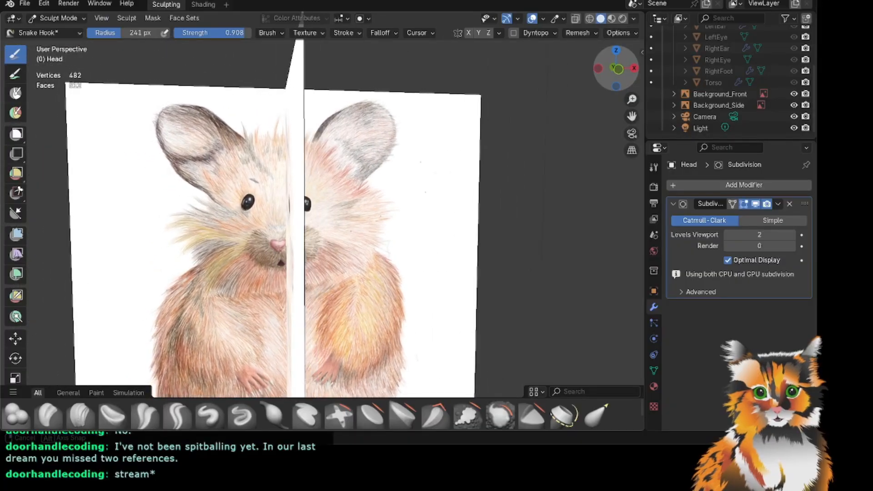
click(793, 105)
drag(616, 68, 600, 69)
scroll(796, 55, up, 5)
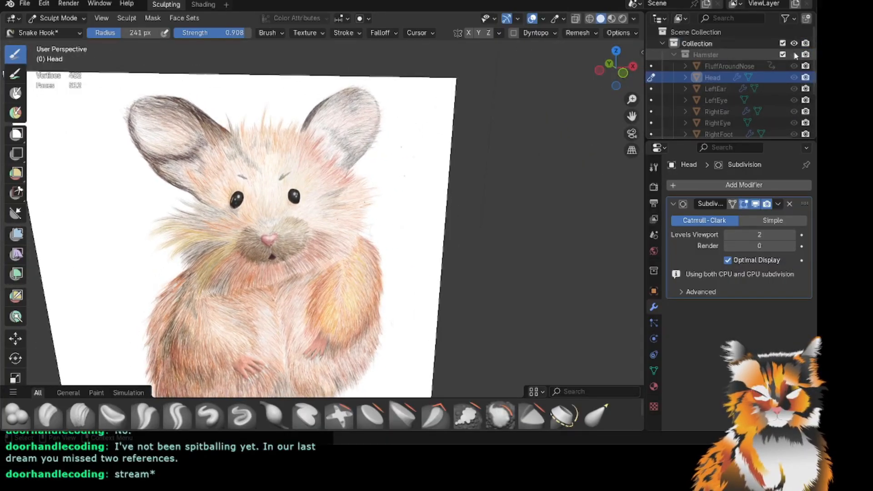
click(795, 54)
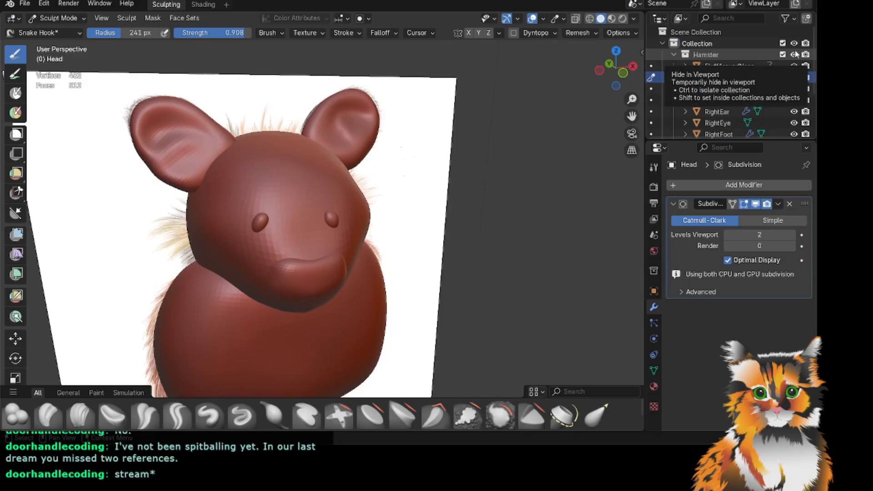
Examine the head's shape from above, the side and the front against the front drawing.
drag(632, 116, 638, 147)
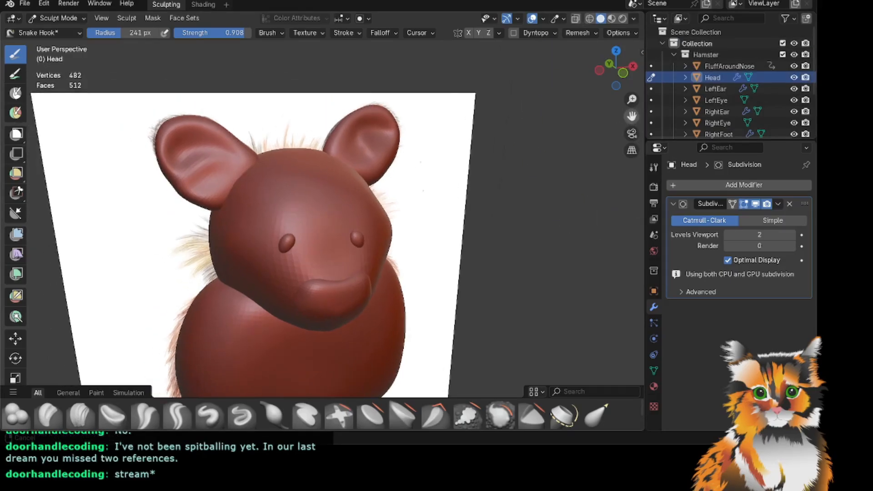
scroll(586, 156, up, 1)
drag(616, 68, 623, 115)
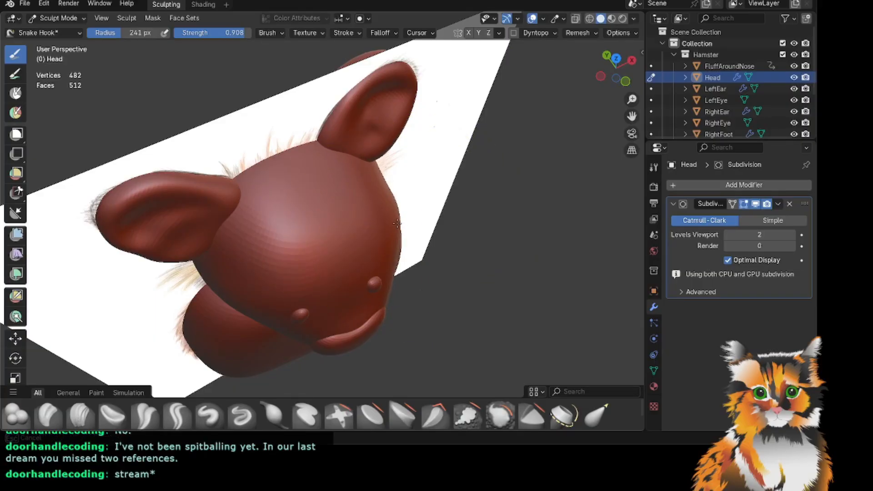
drag(616, 68, 673, 13)
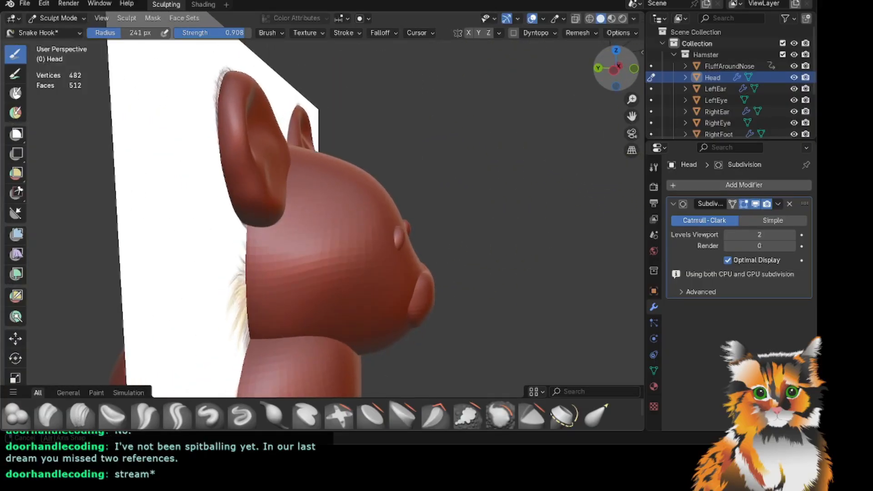
drag(615, 68, 571, 69)
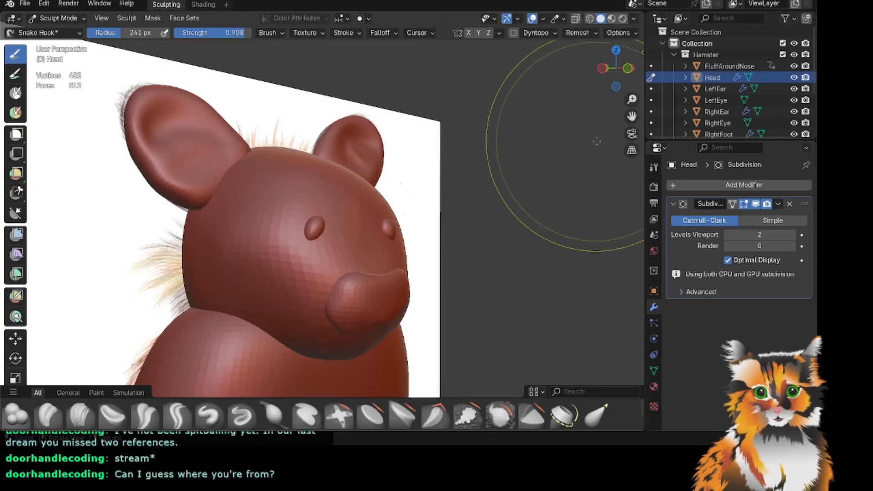
mouse_move(614, 71)
mouse_down()
mouse_move(630, 73)
mouse_move(516, 78)
mouse_move(568, 72)
mouse_move(624, 80)
mouse_up()
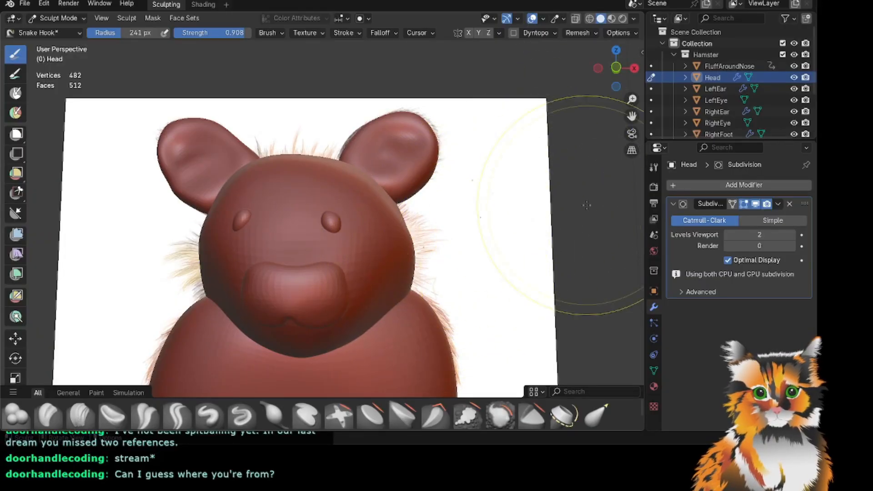
drag(609, 78, 614, 75)
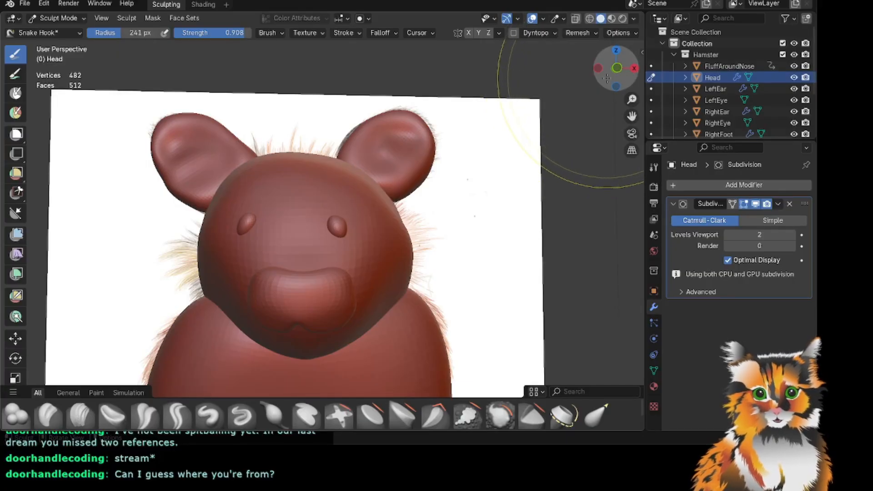
Show the Background_Side reference together with the front one and hide the Torso object to expose the head's underside.
drag(607, 78, 545, 84)
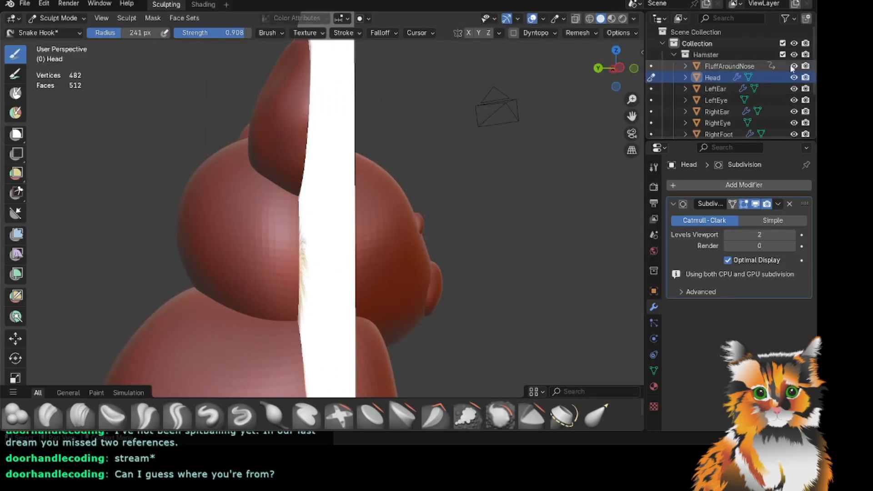
scroll(775, 113, down, 3)
click(793, 123)
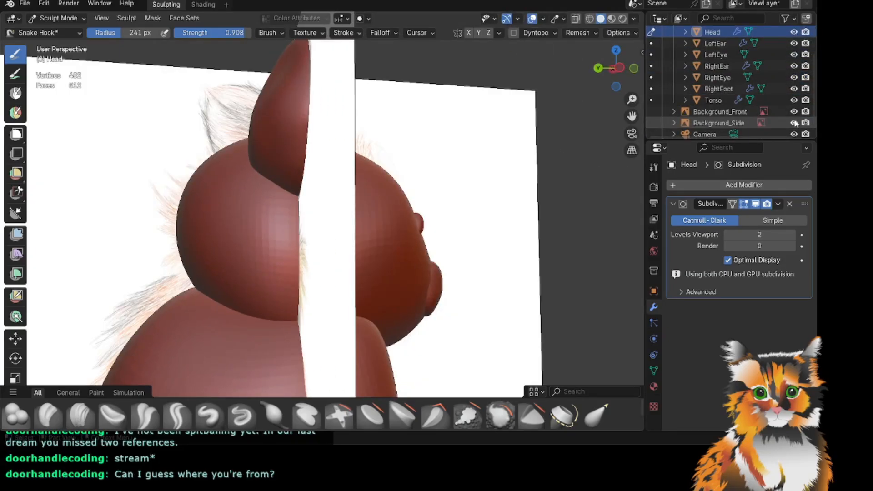
drag(624, 76, 615, 85)
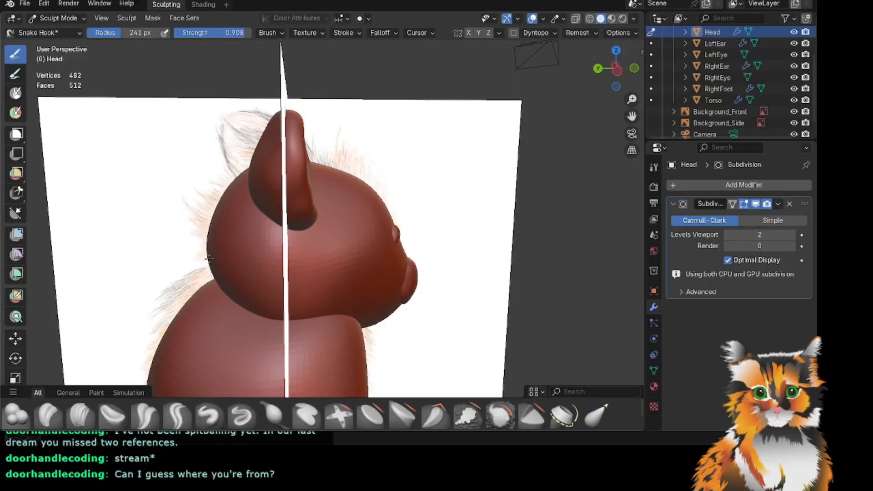
click(794, 100)
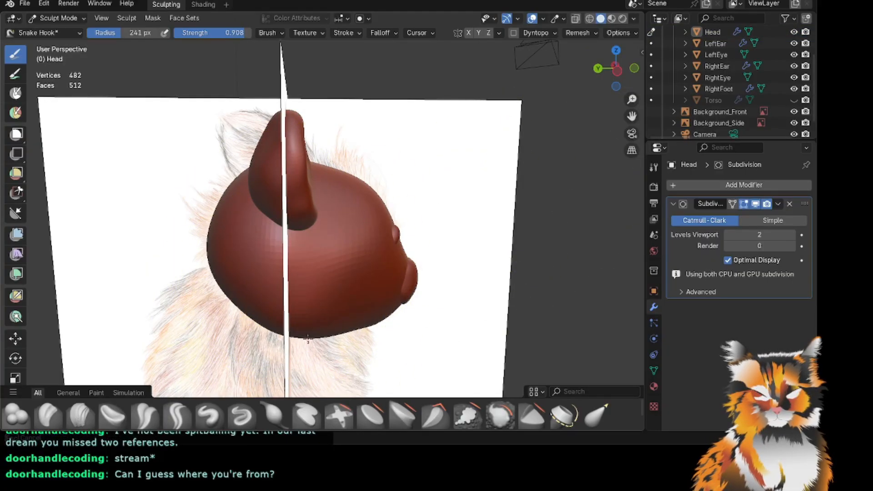
Compare the head and its underside with both drawings in front and left orthographic views and from rotated perspective angles.
key(ctrl+KP_3)
key(KP_1)
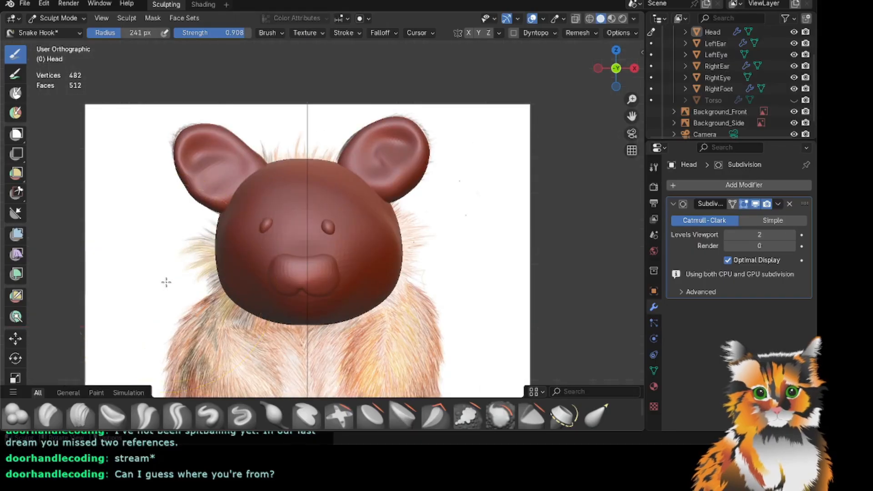
key(KP_3)
key(ctrl+KP_3)
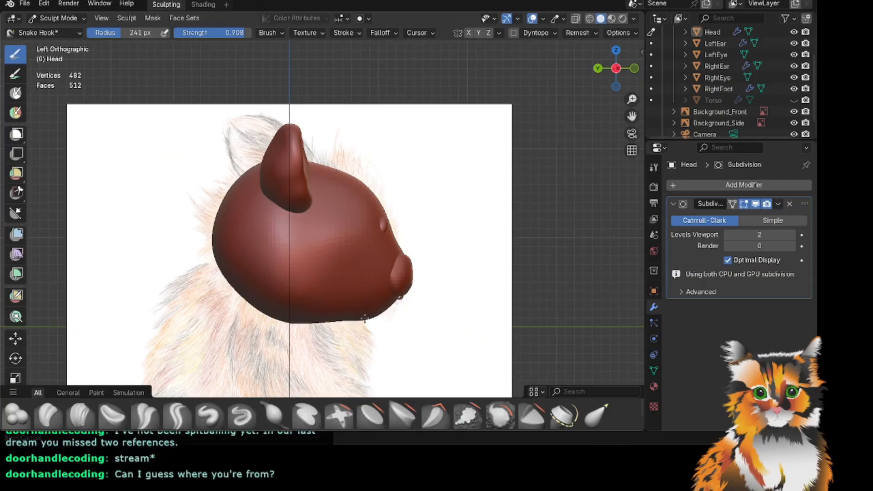
mouse_move(614, 73)
mouse_down()
mouse_move(516, 74)
mouse_move(634, 72)
mouse_move(601, 73)
mouse_move(612, 68)
mouse_up()
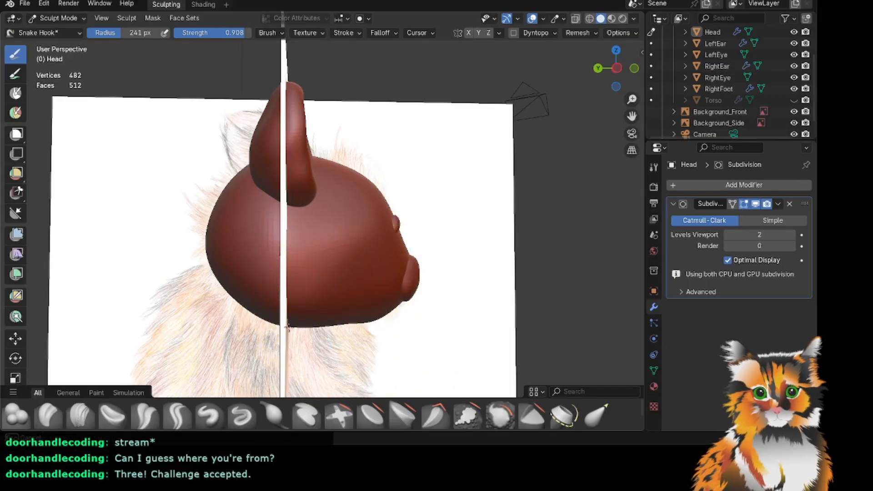
mouse_move(616, 68)
mouse_down()
mouse_move(500, 201)
mouse_move(493, 169)
mouse_move(510, 141)
mouse_move(614, 71)
mouse_up()
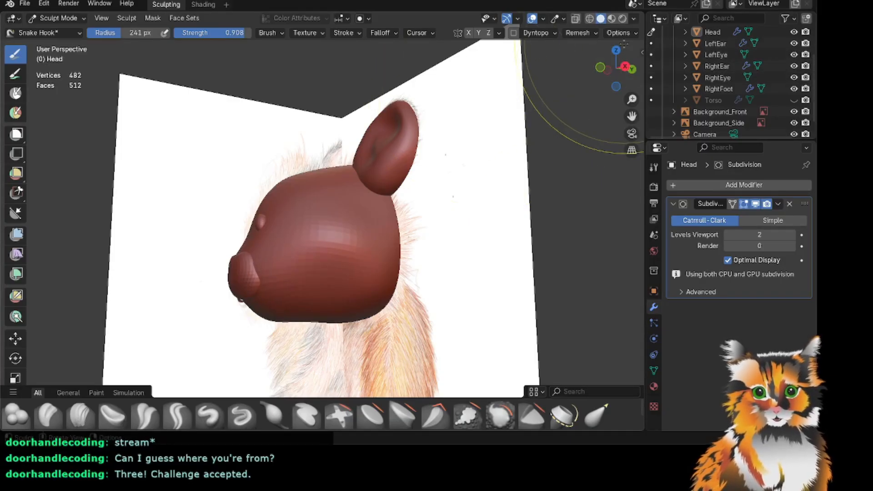
drag(619, 46, 141, 323)
drag(616, 68, 619, 78)
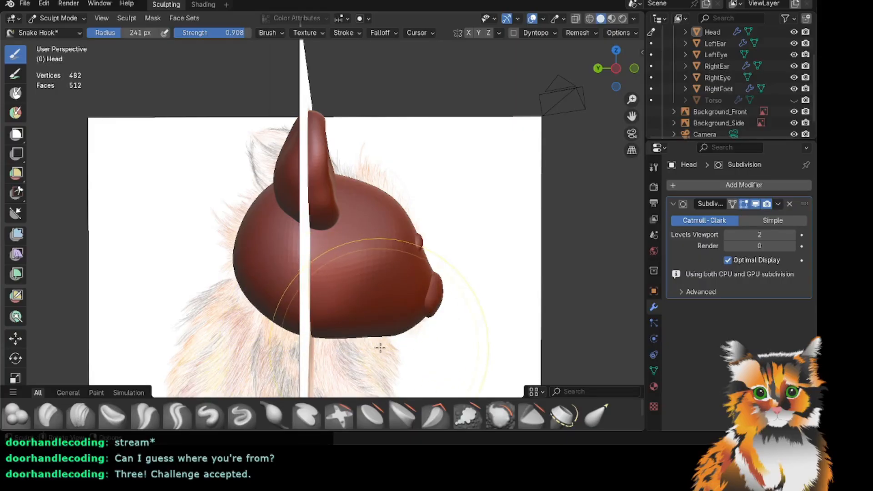
Toggle the Hamster collection's visibility repeatedly from near-side angles to check the head's profile and jaw against the reference drawings.
mouse_move(615, 68)
mouse_down()
mouse_move(527, 71)
mouse_move(607, 71)
mouse_move(599, 70)
mouse_up()
scroll(799, 50, up, 4)
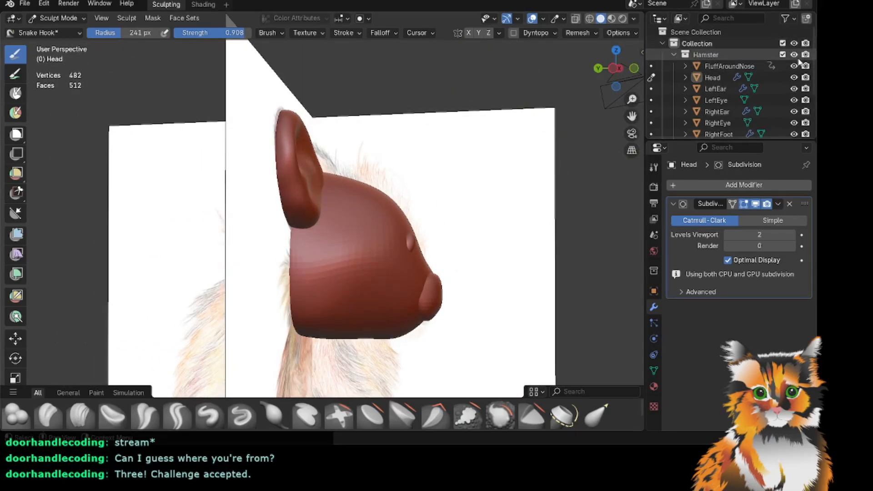
click(794, 55)
click(794, 55)
click(794, 55)
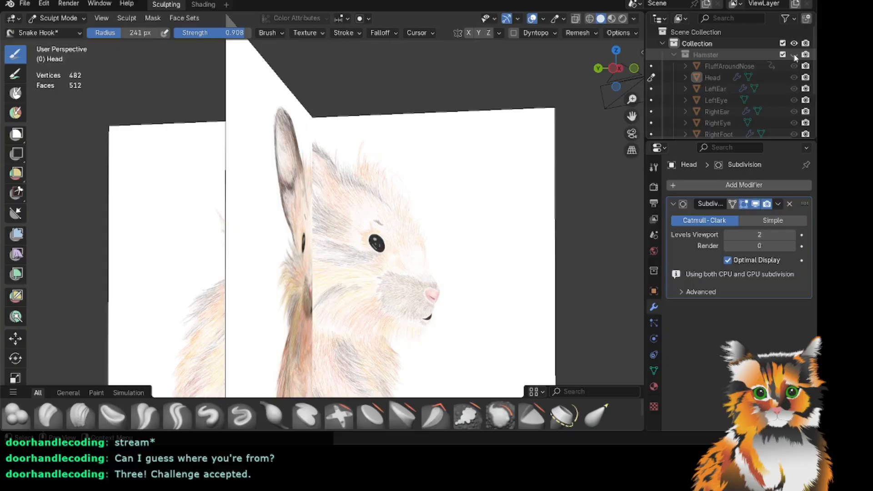
click(793, 55)
mouse_move(621, 68)
mouse_down()
mouse_move(545, 70)
mouse_move(651, 70)
mouse_move(619, 69)
mouse_move(629, 69)
mouse_up()
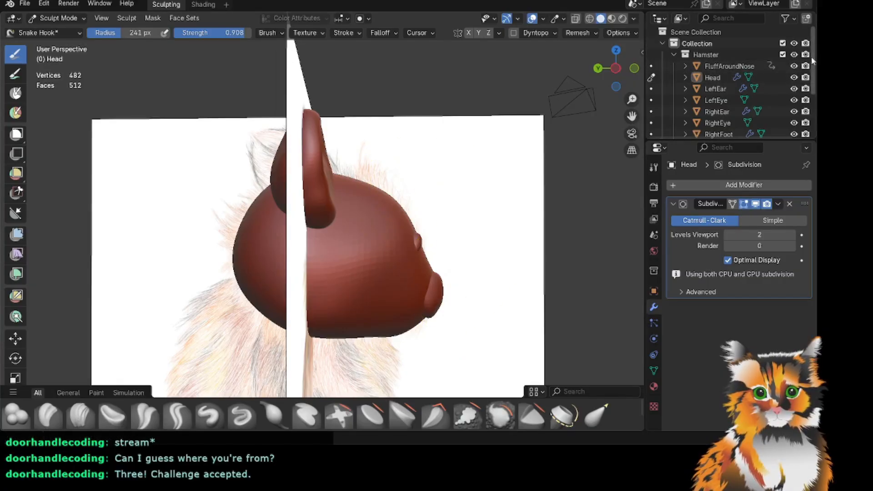
click(795, 53)
click(794, 54)
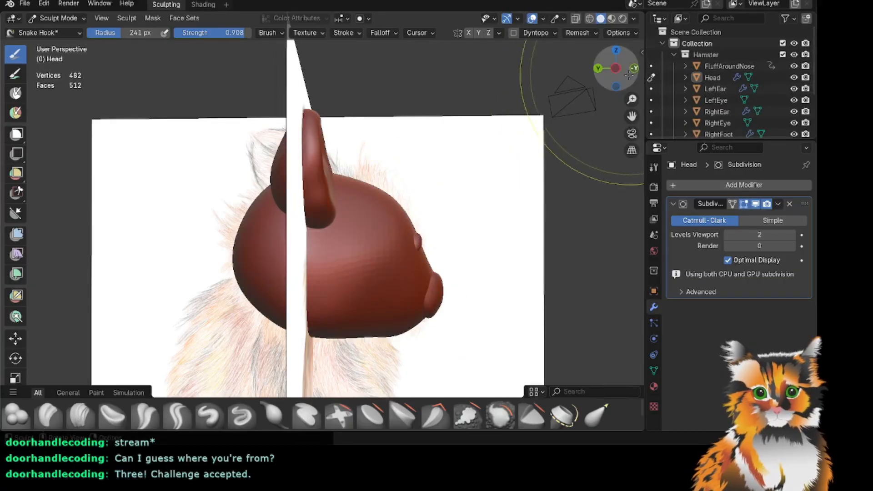
drag(630, 74, 616, 69)
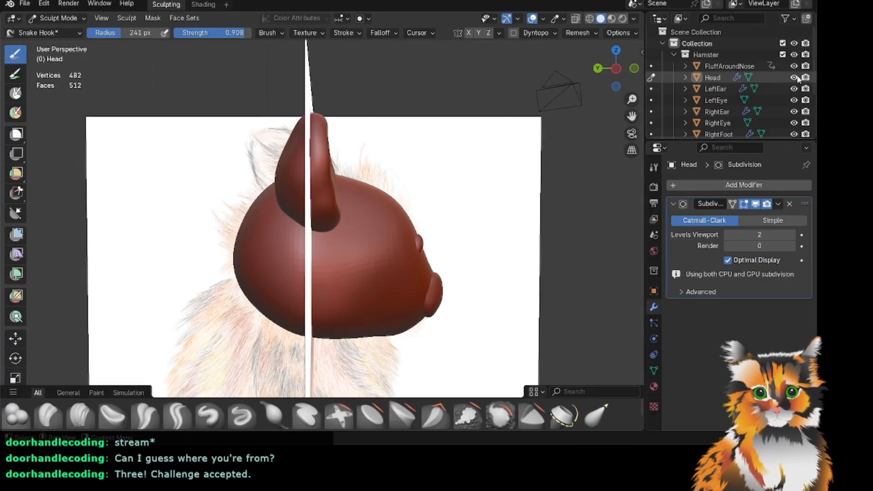
Compare the head's side profile with the side drawing by toggling the visibility of Head, Background_Side and the Hamster collection.
click(795, 77)
click(794, 77)
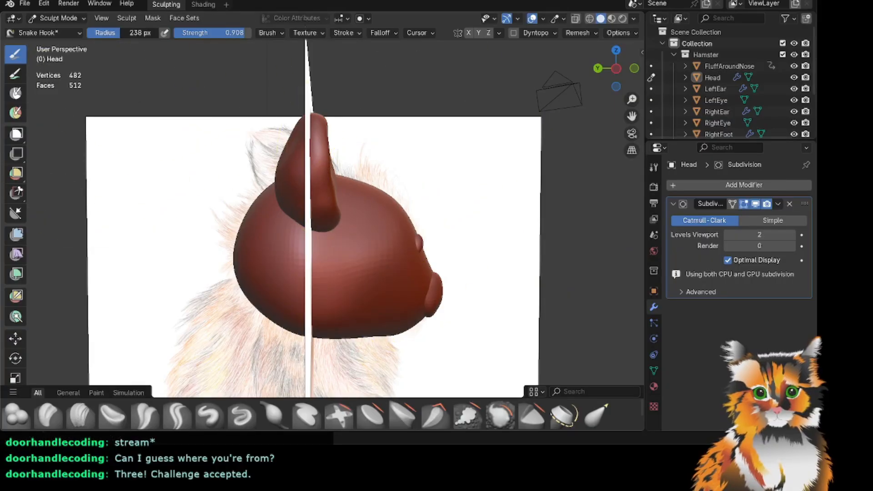
drag(616, 68, 633, 51)
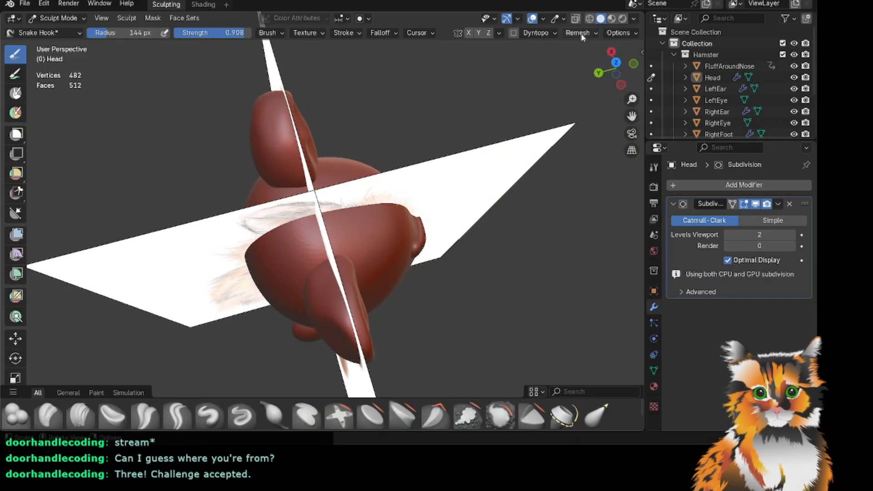
mouse_move(615, 69)
mouse_down()
mouse_move(621, 61)
mouse_move(614, 85)
mouse_move(617, 72)
mouse_move(686, 73)
mouse_up()
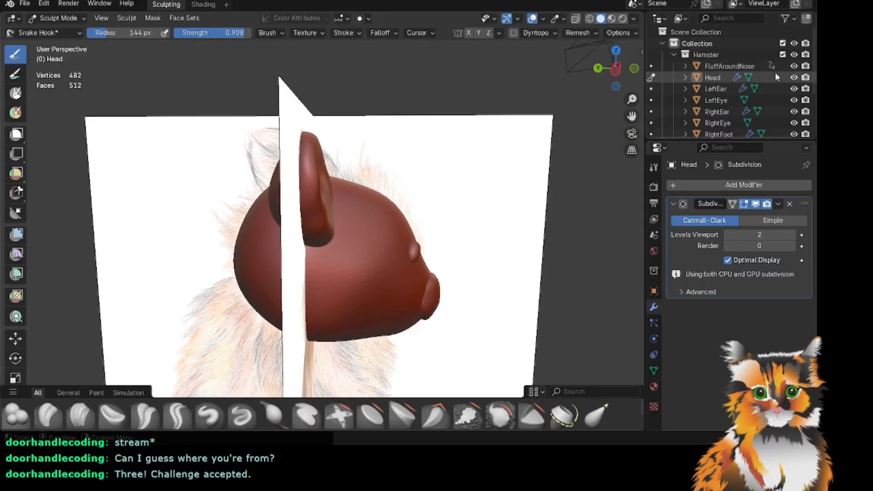
scroll(732, 132, down, 2)
scroll(732, 133, down, 3)
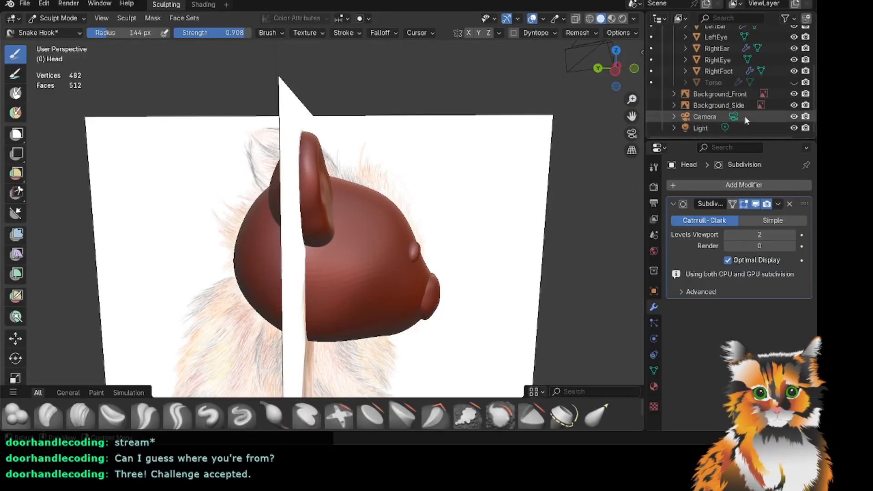
click(794, 105)
click(794, 105)
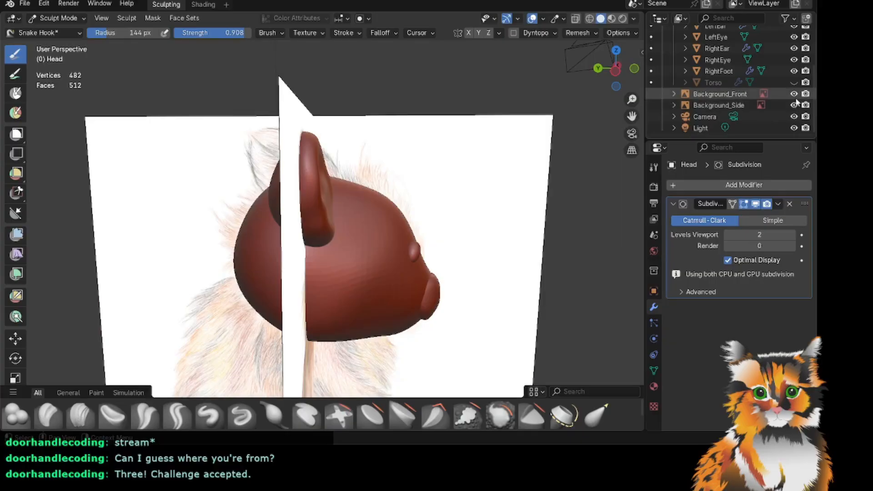
scroll(793, 64, up, 4)
click(793, 57)
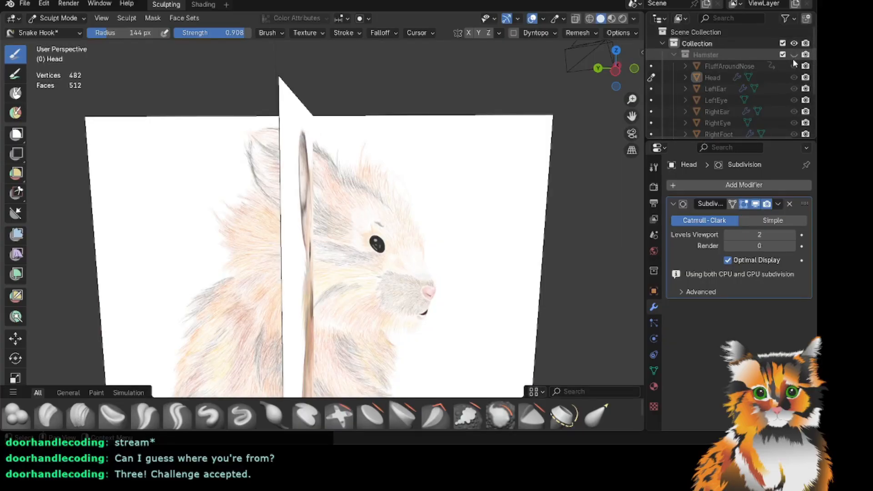
click(793, 56)
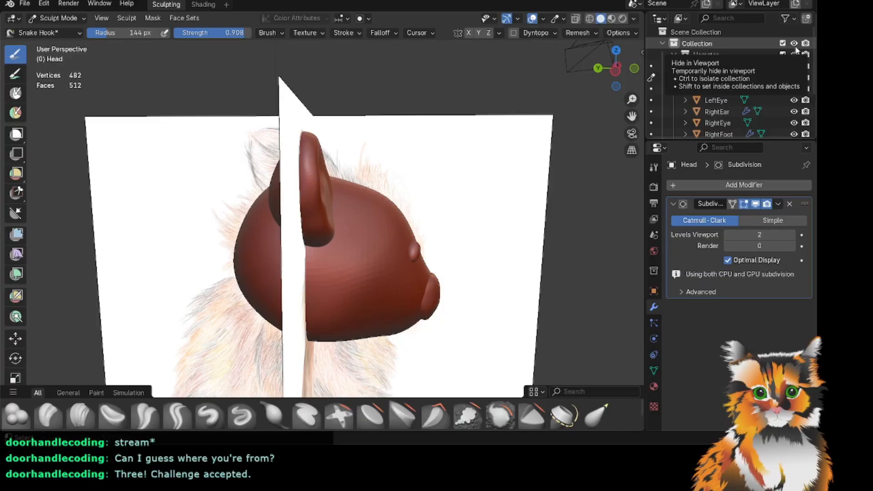
Check the head against the side drawing in left orthographic view, toggling the Hamster collection's visibility.
drag(605, 63, 586, 55)
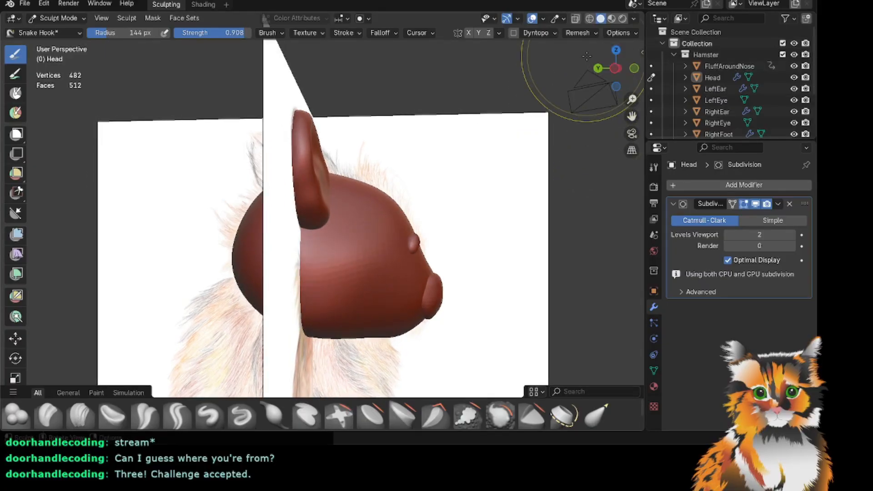
key(ctrl+KP_3)
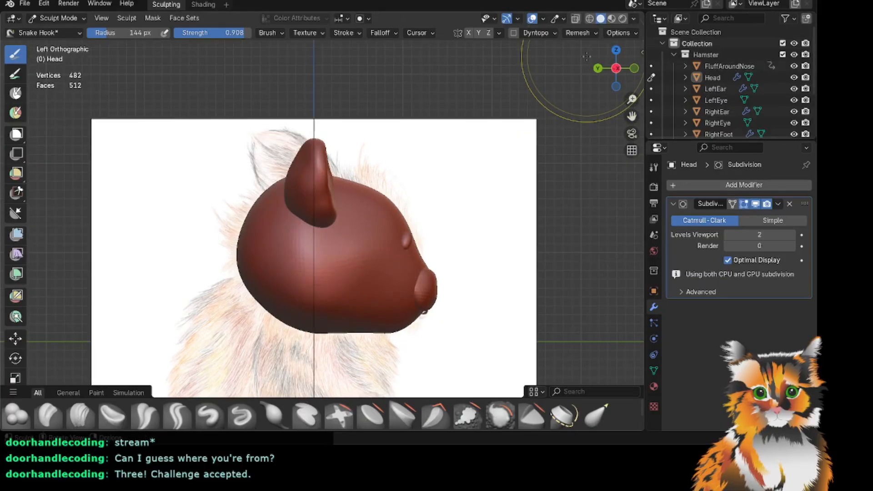
click(794, 55)
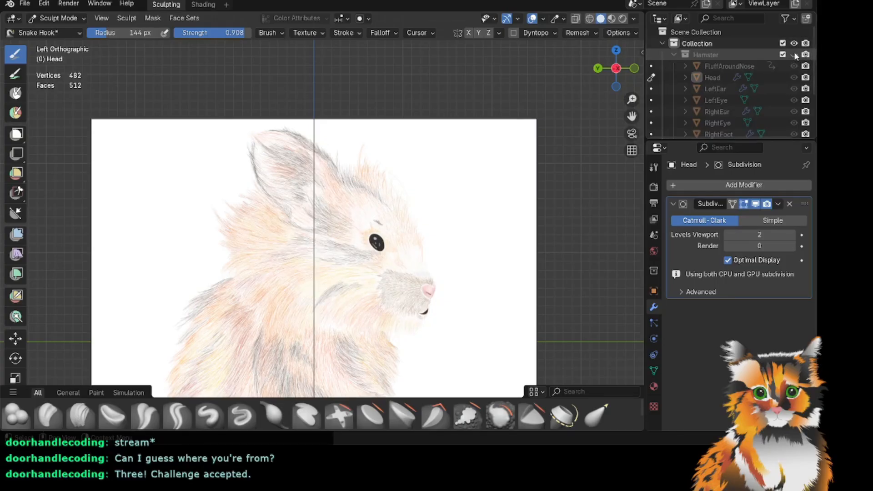
click(794, 54)
click(794, 55)
click(794, 55)
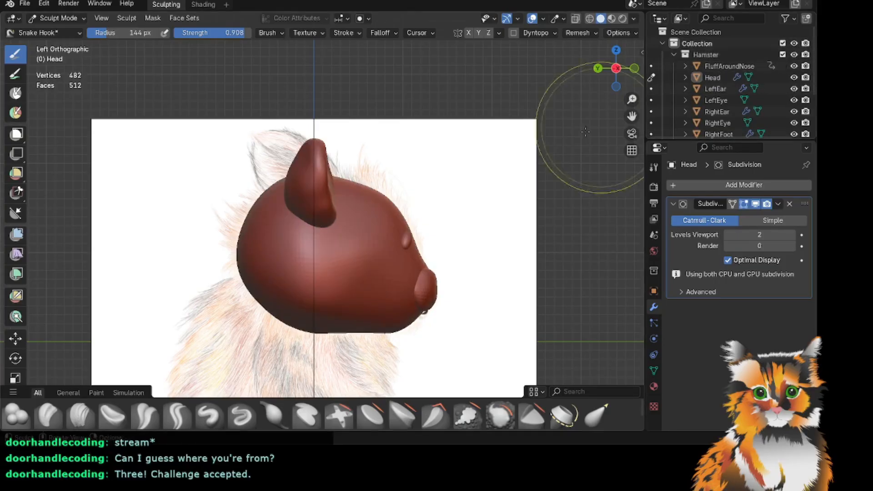
Compare the head with the front drawing in front orthographic view and undo the last Snake Hook pull on its cheek.
middle_drag(409, 188, 348, 188)
drag(616, 69, 581, 68)
scroll(630, 91, up, 1)
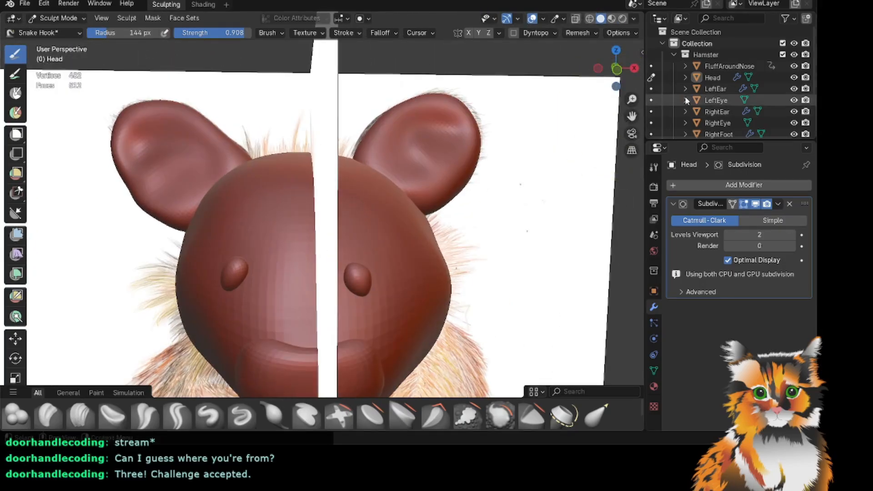
drag(631, 117, 626, 72)
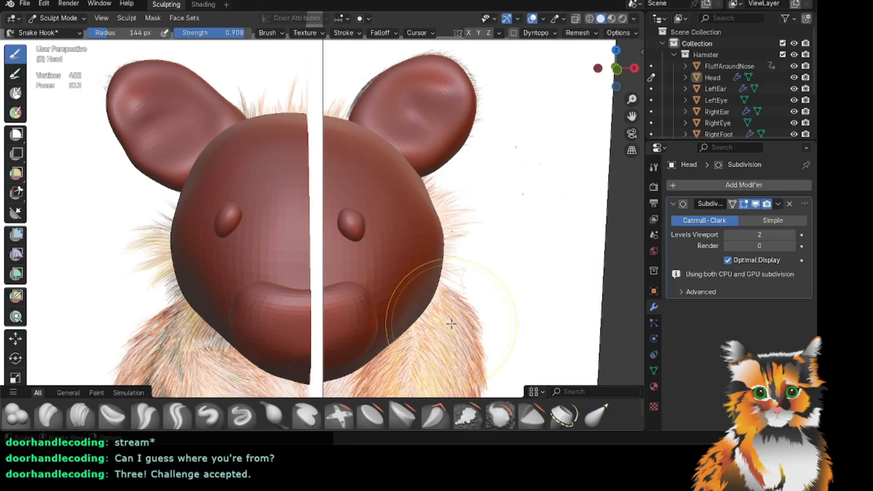
mouse_move(623, 75)
mouse_down()
mouse_move(630, 78)
mouse_move(615, 81)
mouse_up()
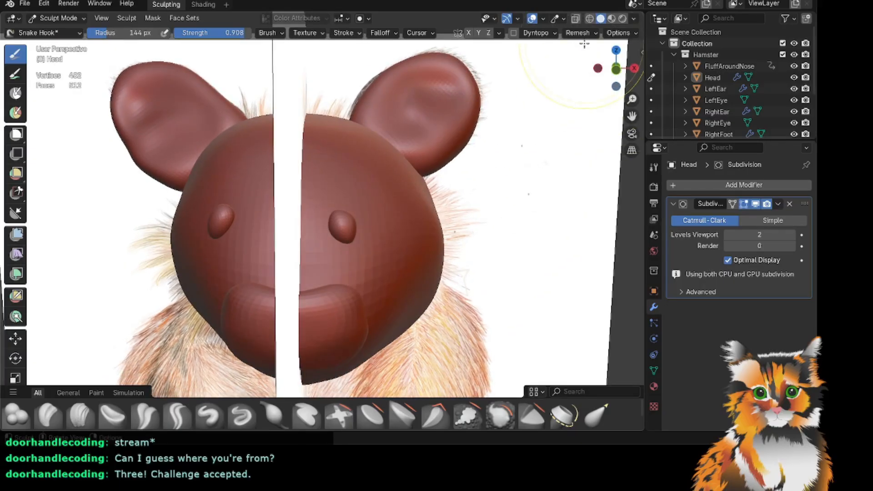
key(KP_1)
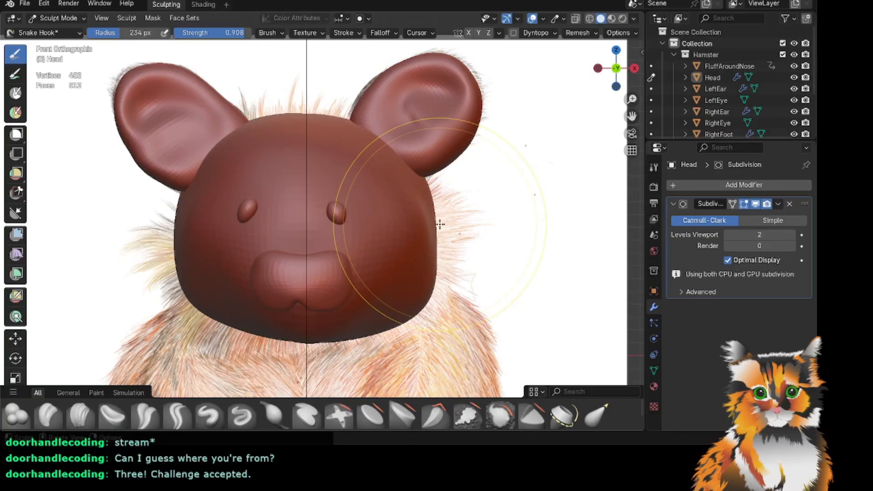
key(ctrl+z)
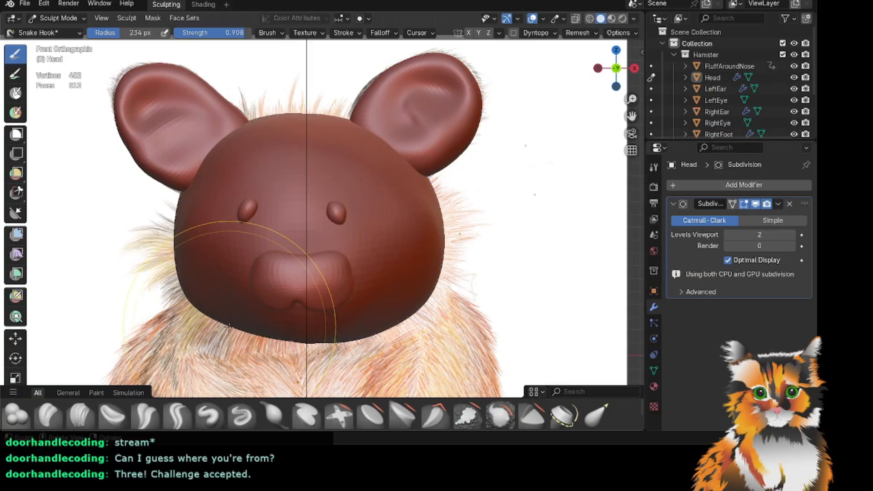
Examine the head's cheeks and jawline from both sides and from the front.
scroll(402, 322, down, 1)
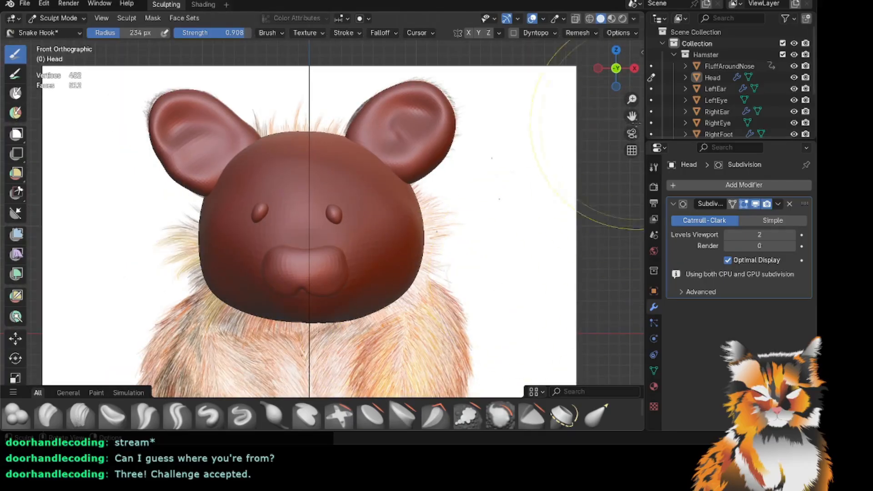
mouse_move(629, 63)
mouse_down()
mouse_move(739, 66)
mouse_move(570, 66)
mouse_up()
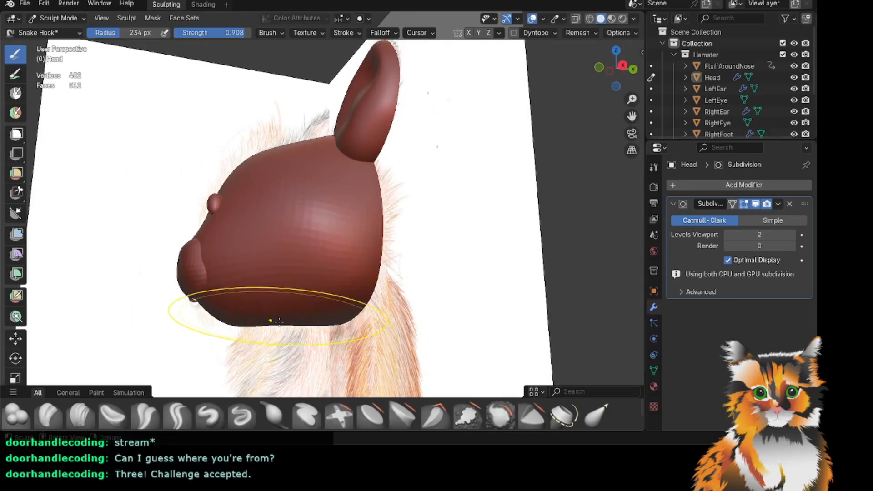
drag(617, 68, 798, 68)
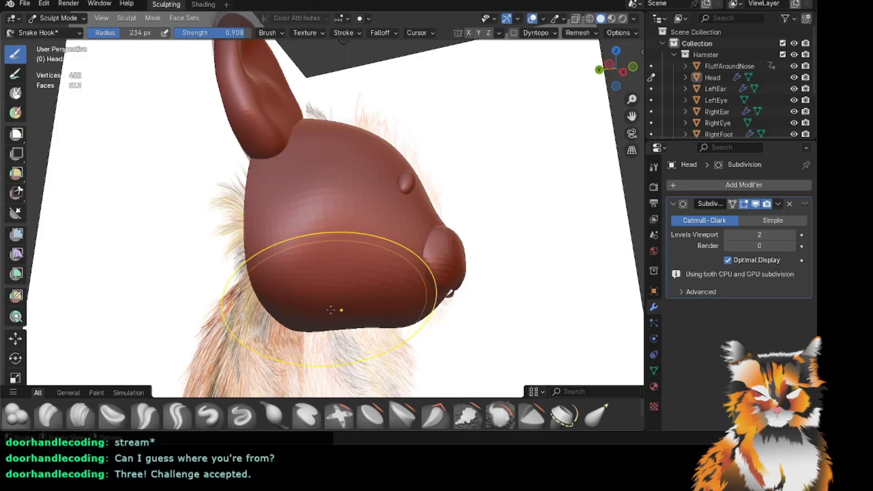
mouse_move(606, 69)
mouse_down()
mouse_move(681, 69)
mouse_move(511, 69)
mouse_up()
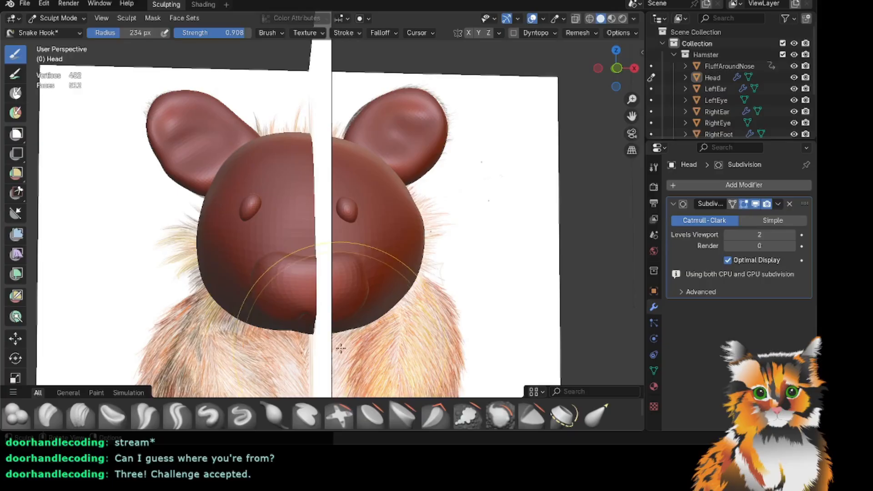
mouse_move(614, 69)
mouse_down()
mouse_move(613, 109)
mouse_move(561, 75)
mouse_move(443, 69)
mouse_move(509, 69)
mouse_up()
Show the Torso object again beneath the head.
scroll(757, 92, down, 4)
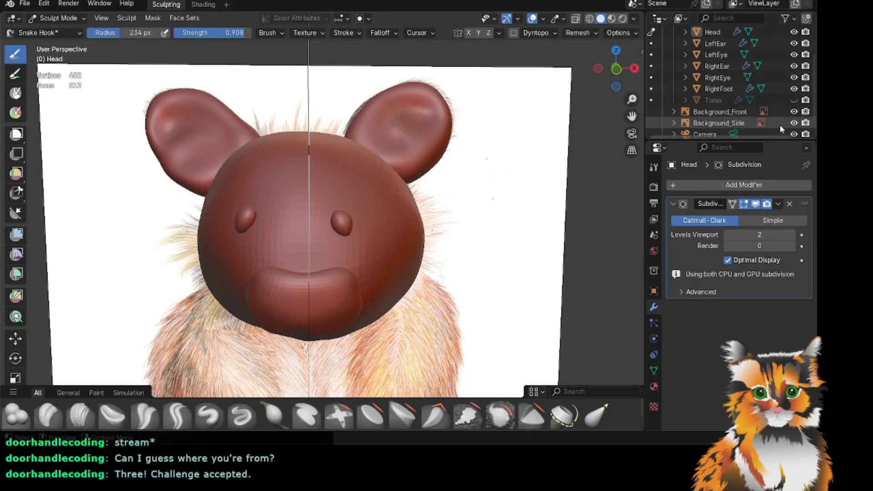
scroll(773, 122, down, 2)
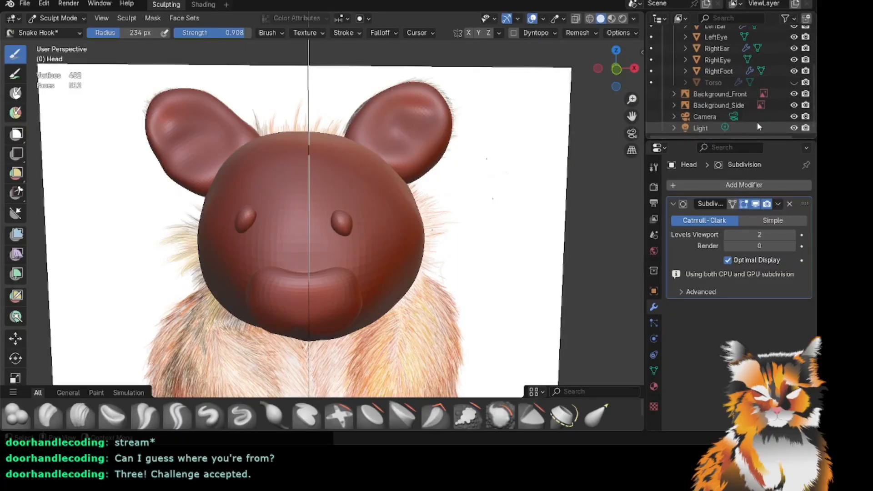
click(794, 82)
mouse_move(455, 219)
middle_down()
mouse_move(318, 222)
mouse_move(431, 222)
mouse_move(400, 222)
middle_up()
mouse_move(626, 86)
mouse_down()
mouse_move(668, 87)
mouse_move(618, 86)
mouse_up()
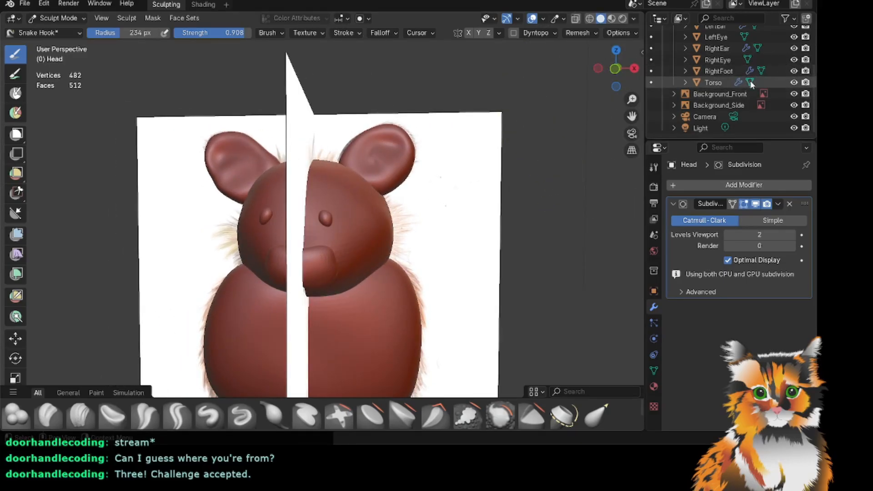
Hide the Head, LeftEar, LeftEye, RightEar and RightEye objects to uncover the top of the torso.
scroll(795, 77, up, 2)
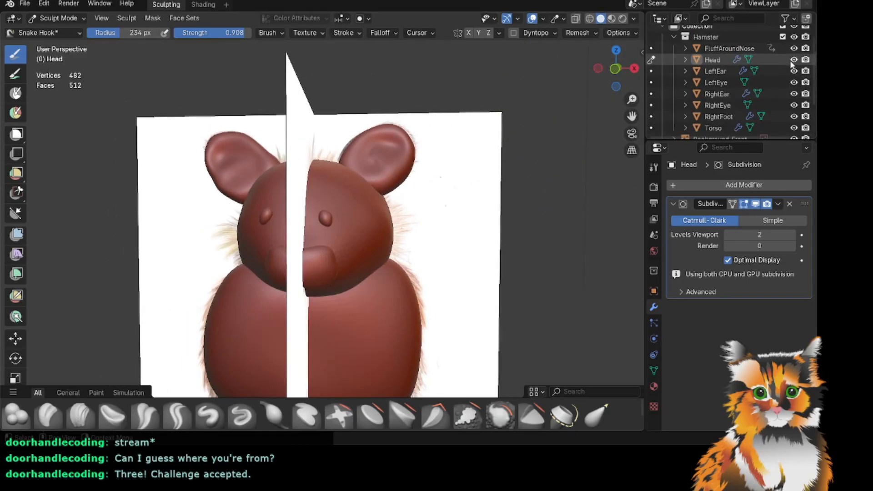
click(792, 60)
click(792, 59)
click(793, 59)
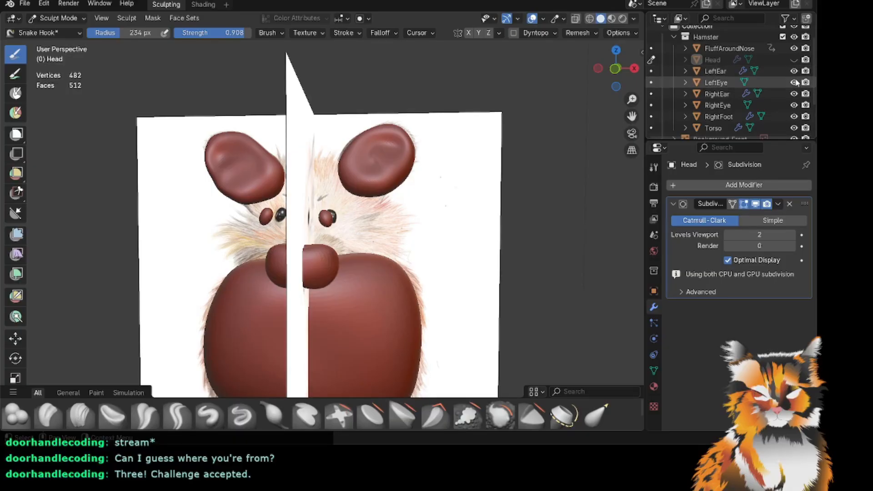
drag(794, 71, 793, 107)
scroll(793, 119, down, 3)
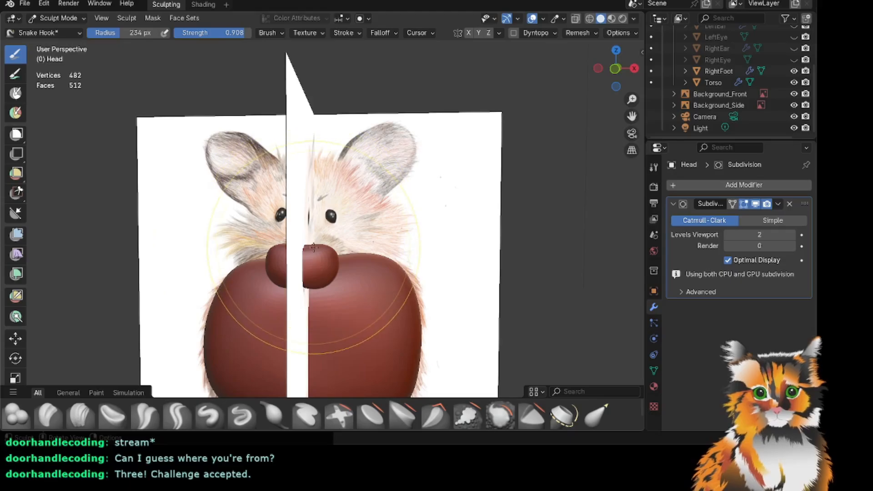
Switch to Object Mode and hide the FluffAroundNose object.
click(84, 19)
click(86, 28)
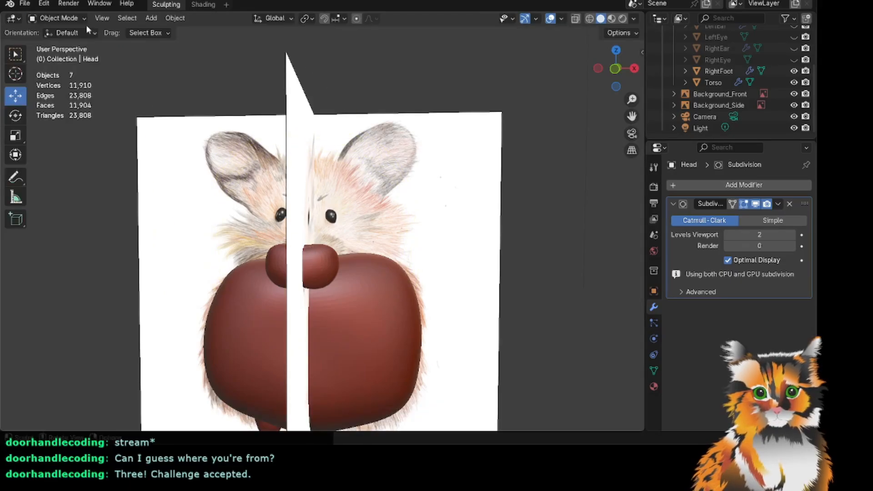
click(324, 256)
scroll(750, 73, up, 5)
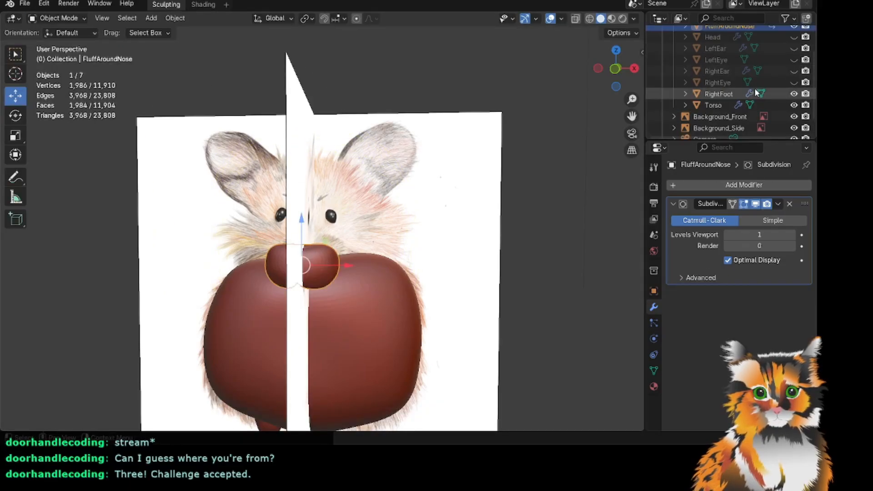
click(793, 66)
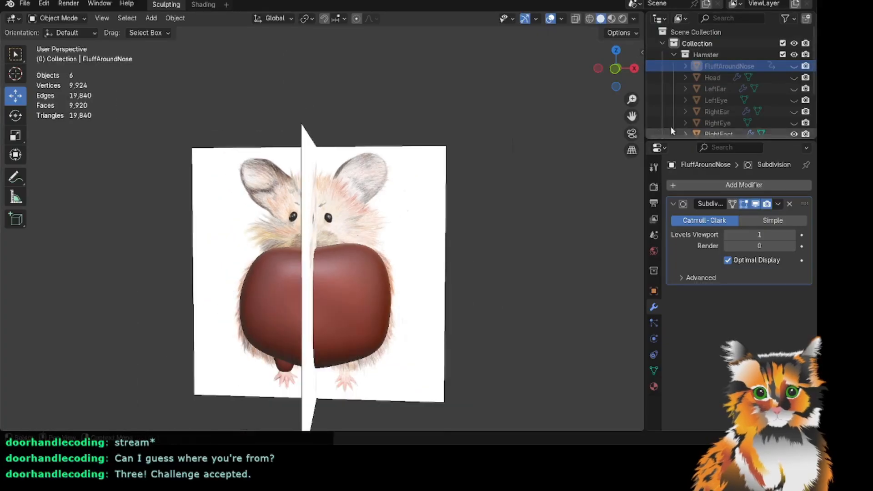
Make Torso the active object and switch it to Sculpt Mode.
scroll(730, 121, down, 3)
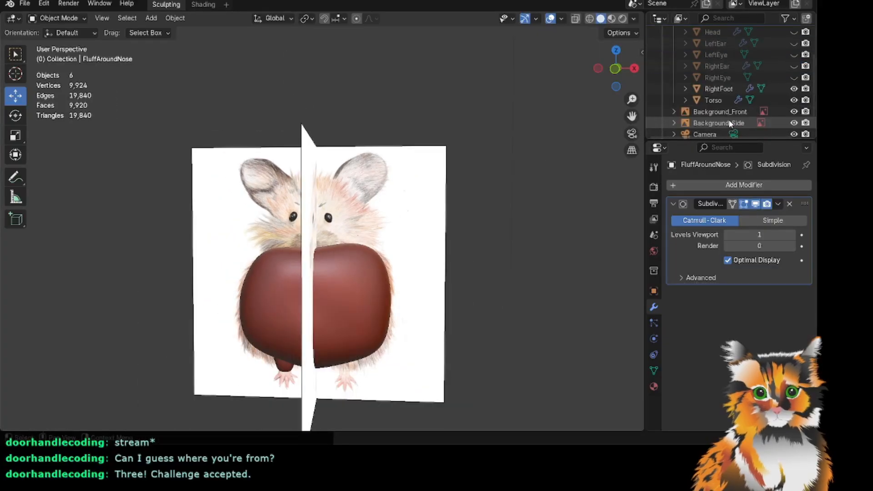
click(727, 89)
click(713, 100)
scroll(406, 212, up, 2)
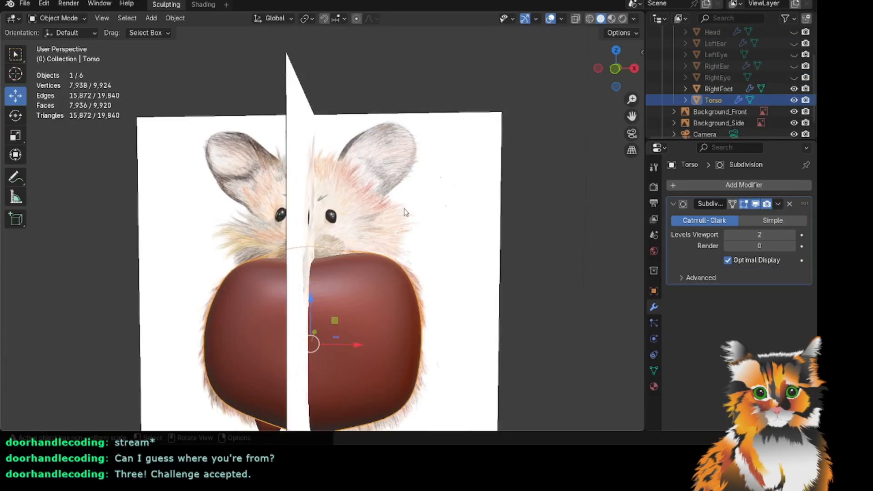
click(71, 19)
click(77, 55)
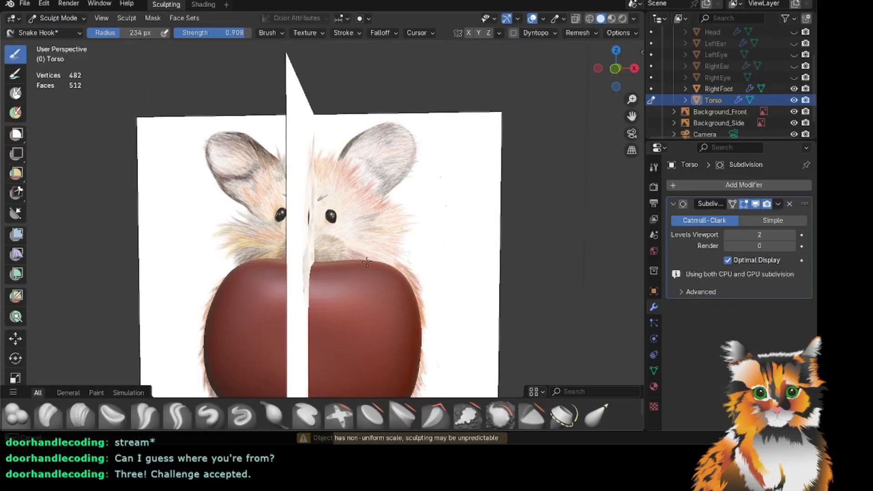
Sculpt the torso's top edge with Snake Hook, lowering the middle beneath the head into a shallow dip.
drag(403, 284, 406, 282)
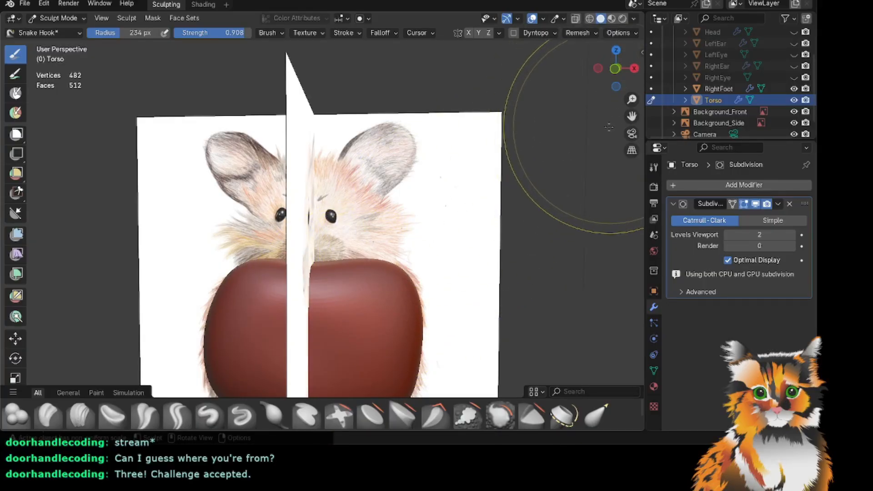
shift+middle_drag(270, 249, 241, 159)
scroll(282, 162, down, 1)
scroll(318, 166, up, 3)
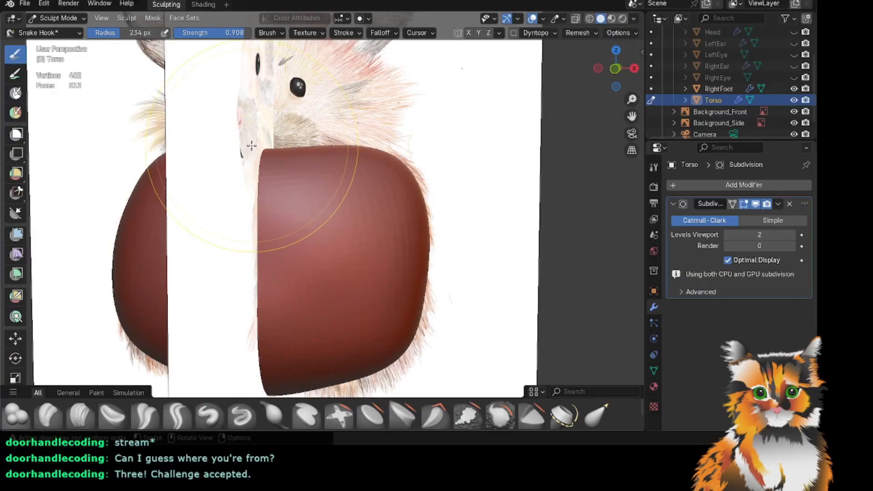
drag(251, 145, 268, 160)
mouse_move(316, 139)
mouse_down()
mouse_move(314, 167)
mouse_move(355, 166)
mouse_up()
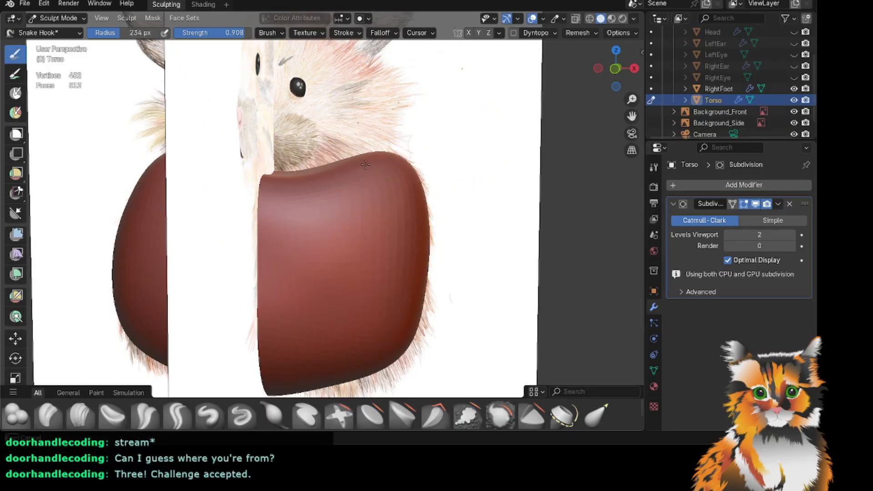
Push down the torso's front shoulder beneath the cheek with Snake Hook to flatten its upper contour.
scroll(369, 175, down, 1)
mouse_move(616, 68)
mouse_down()
mouse_move(522, 98)
mouse_move(537, 89)
mouse_move(518, 89)
mouse_up()
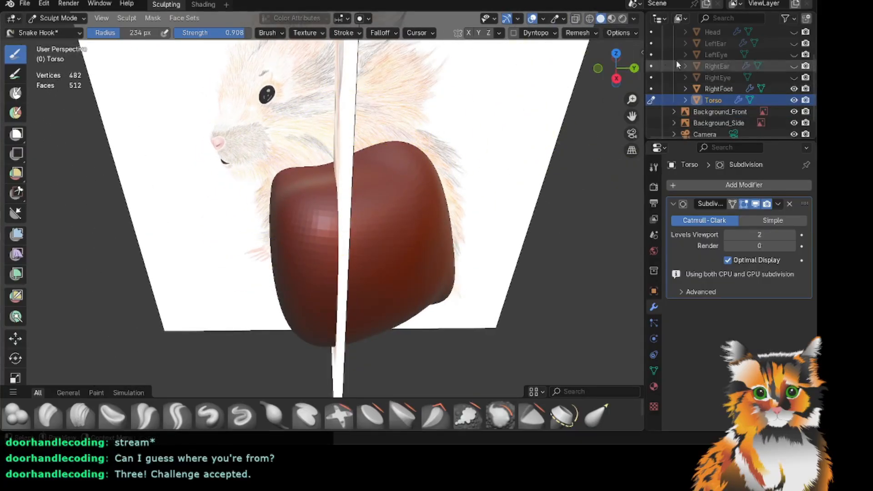
drag(608, 74, 585, 51)
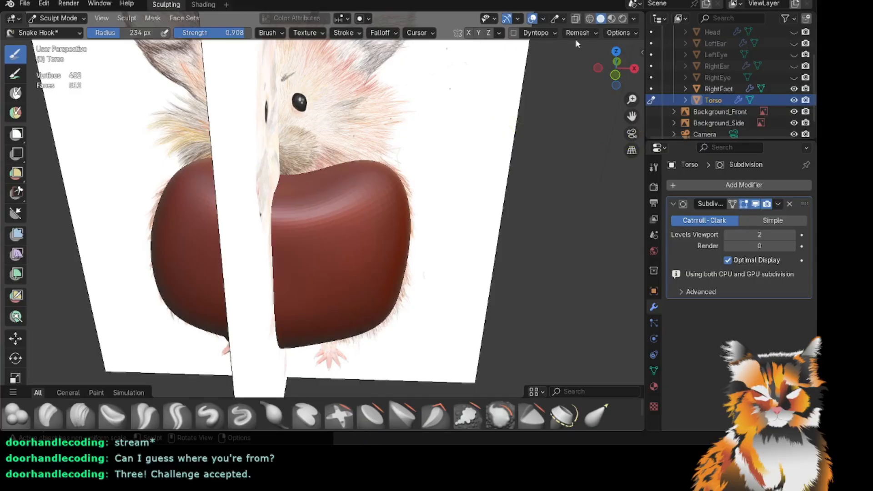
drag(632, 117, 635, 113)
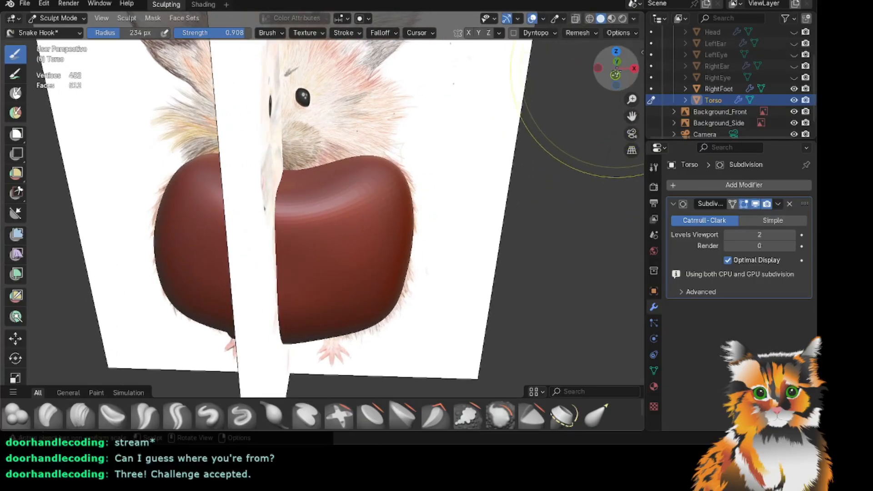
drag(616, 71, 644, 72)
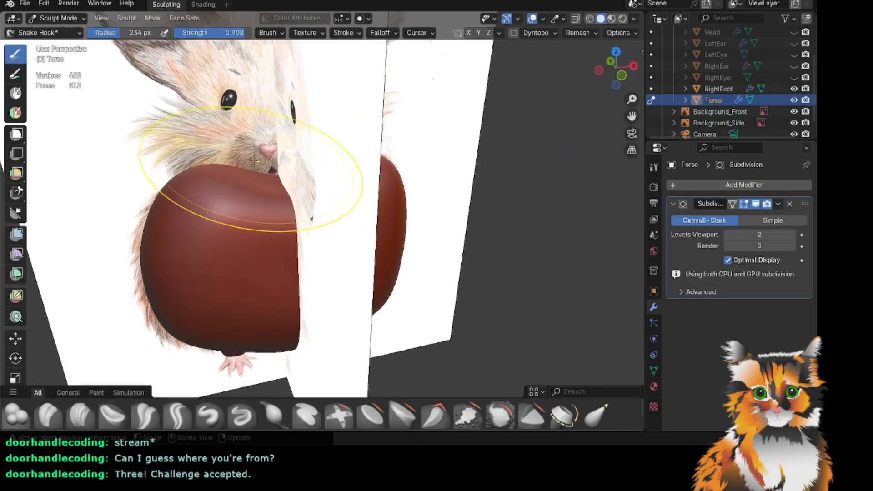
mouse_move(214, 162)
mouse_down()
mouse_move(205, 176)
mouse_move(228, 210)
mouse_up()
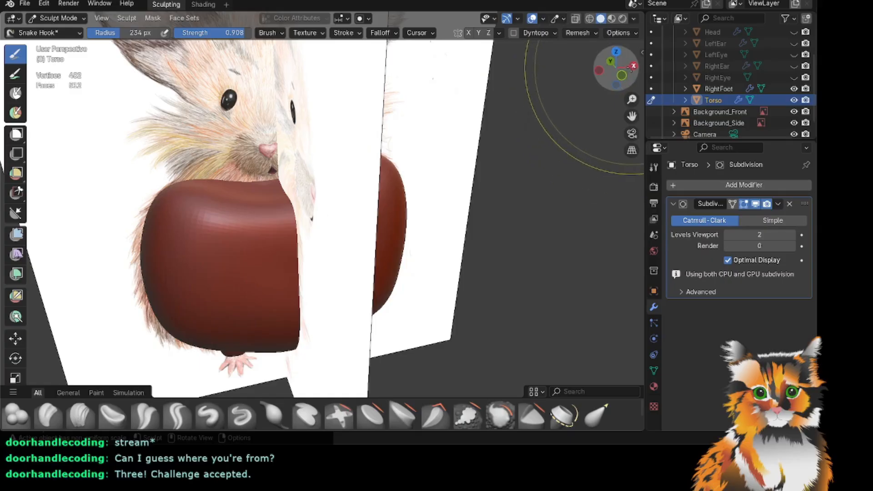
Set the Snake Hook radius to 287 px and nudge the torso's upper back downward near the centre line.
mouse_move(623, 69)
mouse_down()
mouse_move(709, 67)
mouse_move(617, 69)
mouse_up()
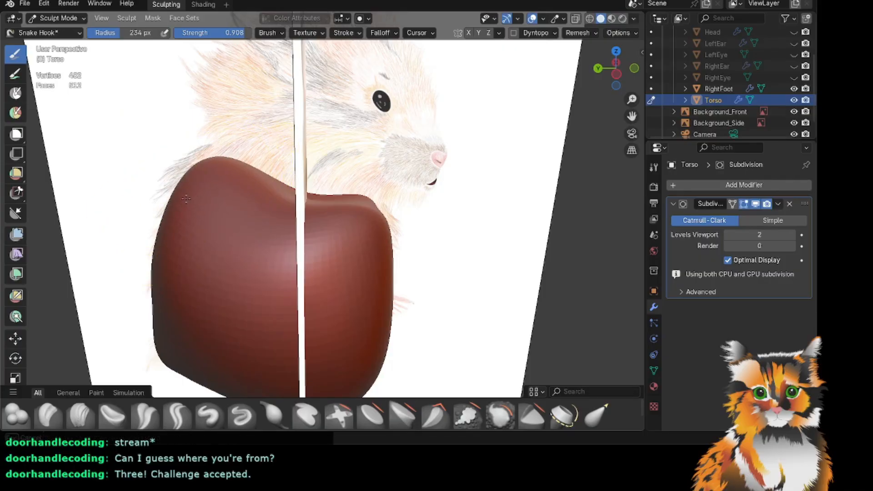
drag(623, 70, 599, 40)
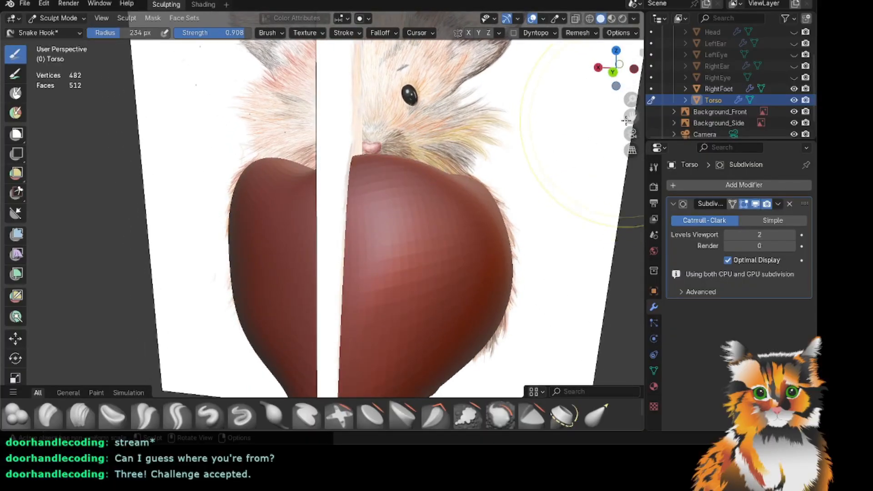
drag(627, 119, 623, 97)
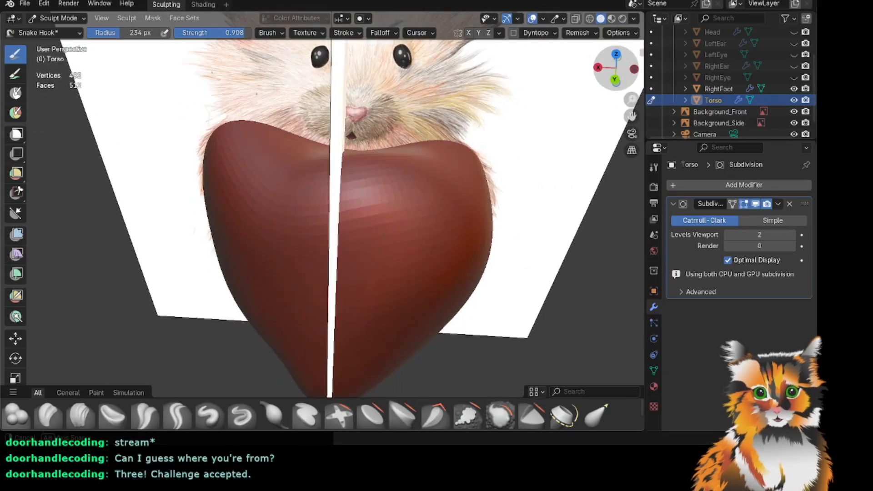
drag(122, 33, 130, 32)
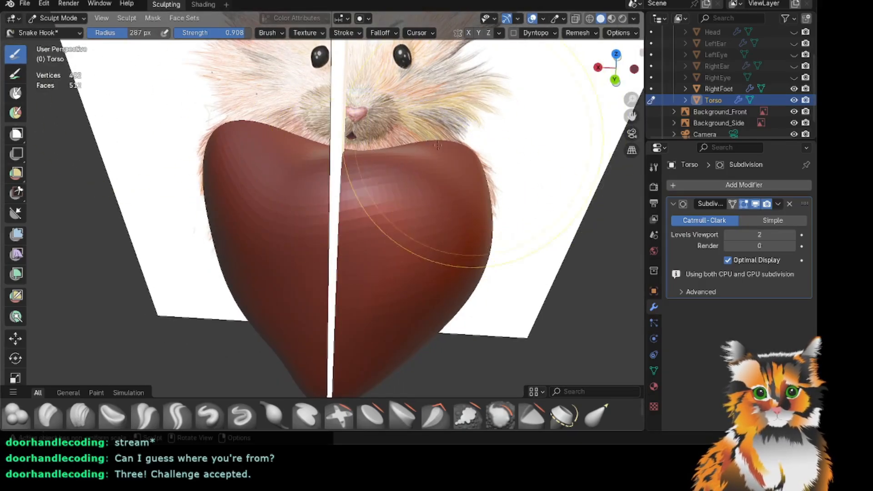
drag(388, 177, 379, 185)
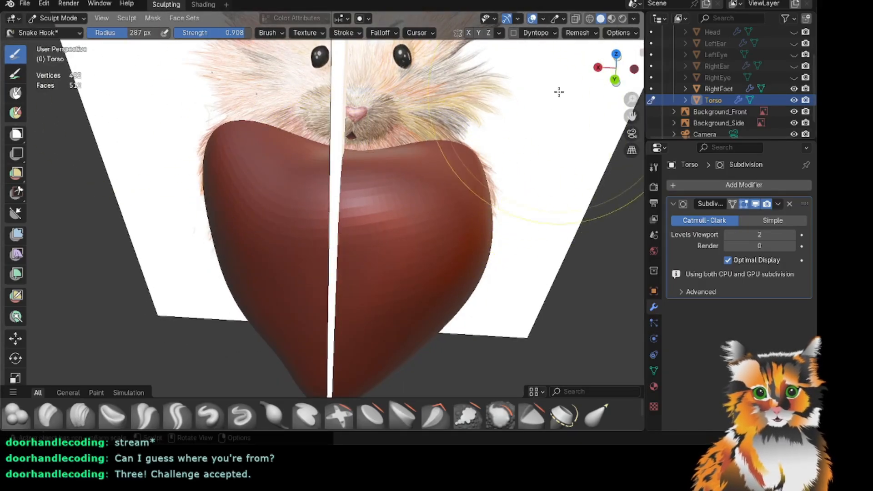
Examine the torso's back and side contours against the front and side reference drawings.
drag(614, 69, 413, 123)
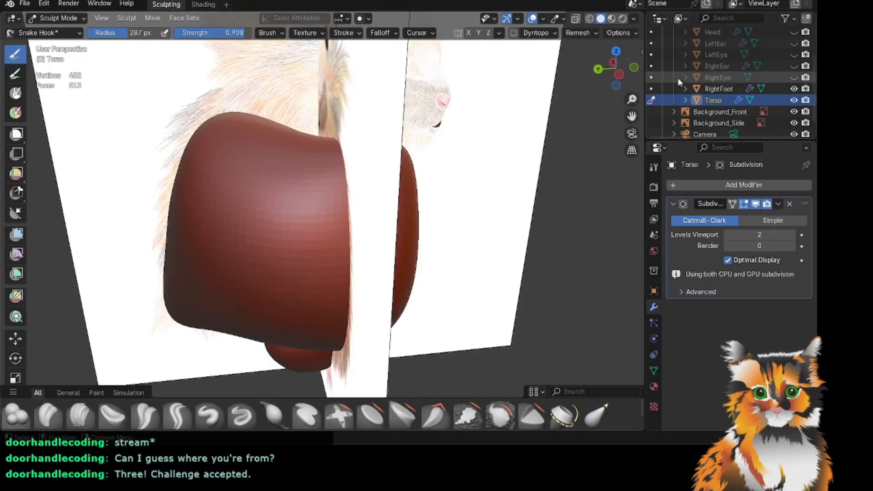
drag(616, 69, 482, 88)
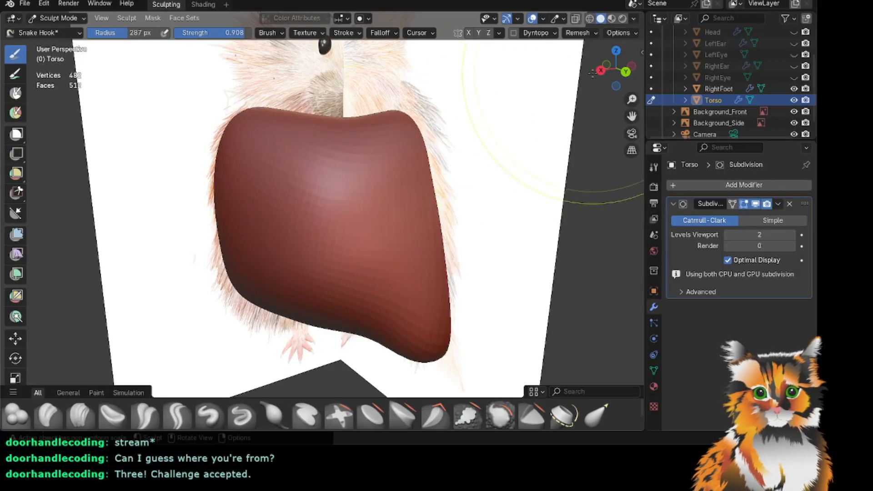
drag(605, 72, 478, 80)
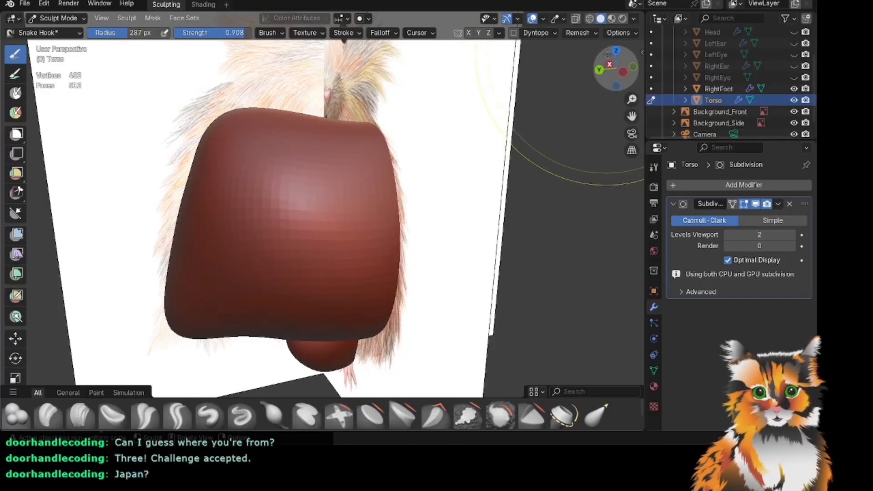
drag(613, 67, 517, 70)
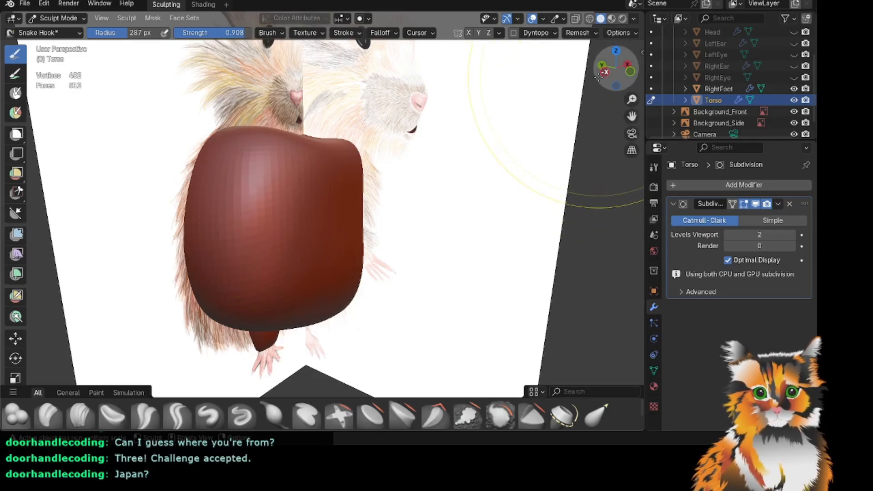
mouse_move(600, 73)
mouse_down()
mouse_move(632, 70)
mouse_move(590, 69)
mouse_up()
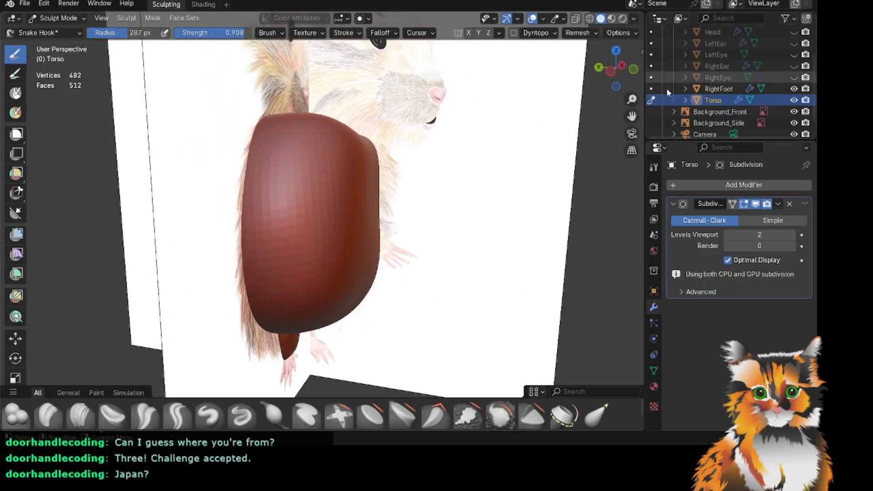
drag(631, 117, 586, 121)
scroll(586, 121, up, 1)
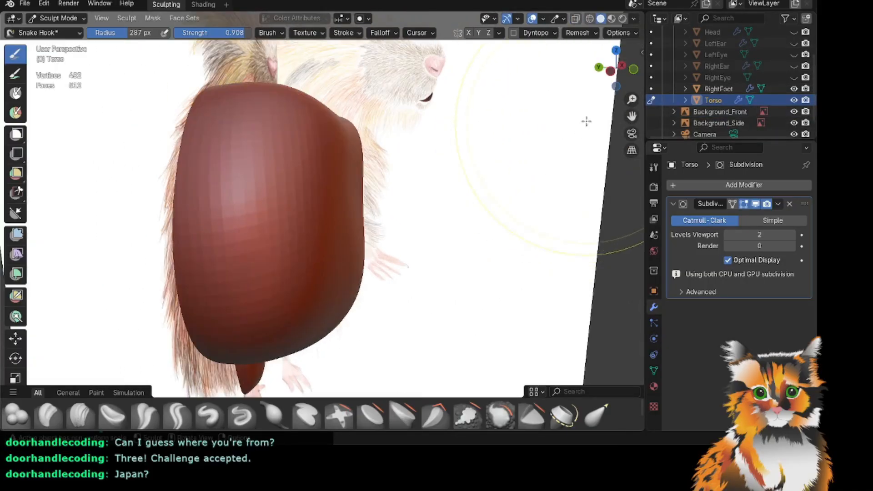
drag(610, 69, 655, 75)
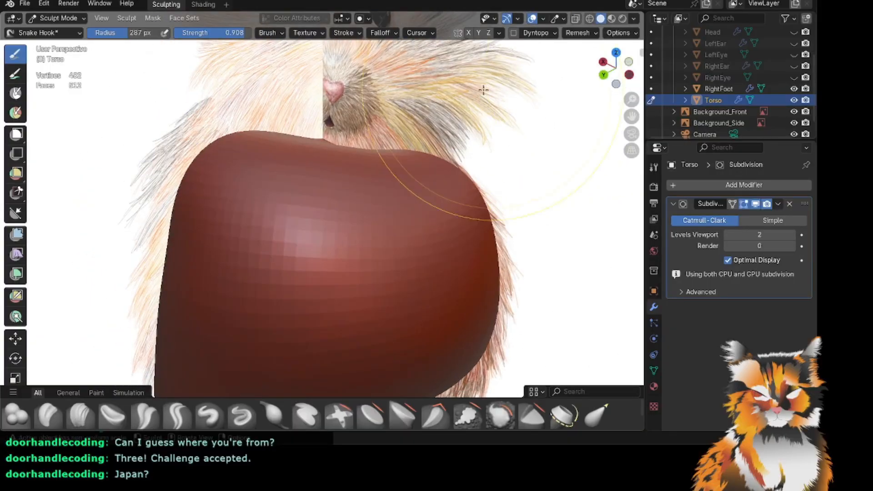
scroll(574, 62, down, 1)
mouse_move(594, 63)
mouse_down()
mouse_move(659, 68)
mouse_move(613, 66)
mouse_move(656, 73)
mouse_move(605, 78)
mouse_up()
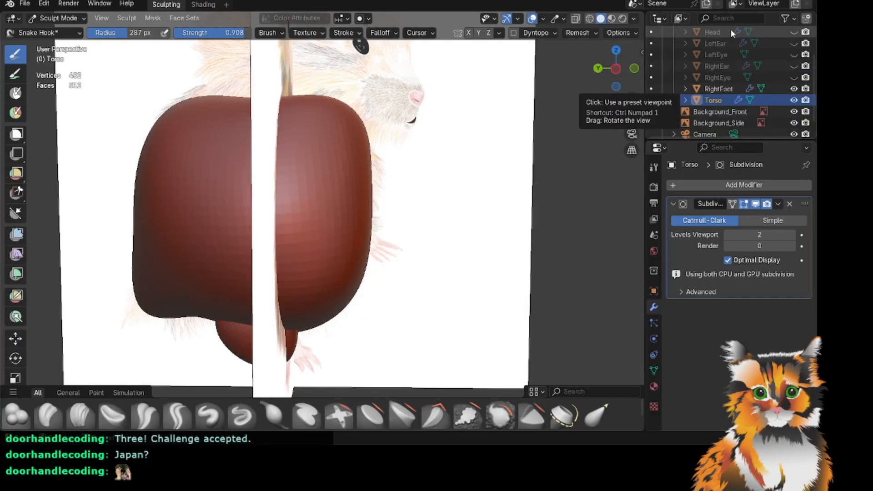
scroll(612, 60, down, 2)
mouse_move(612, 60)
mouse_down()
mouse_move(599, 62)
mouse_move(688, 69)
mouse_move(557, 66)
mouse_move(627, 65)
mouse_up()
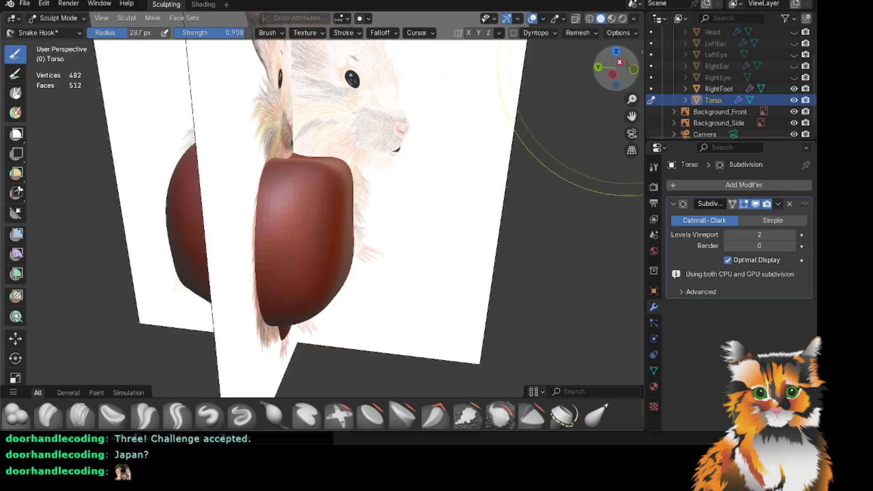
drag(632, 115, 572, 104)
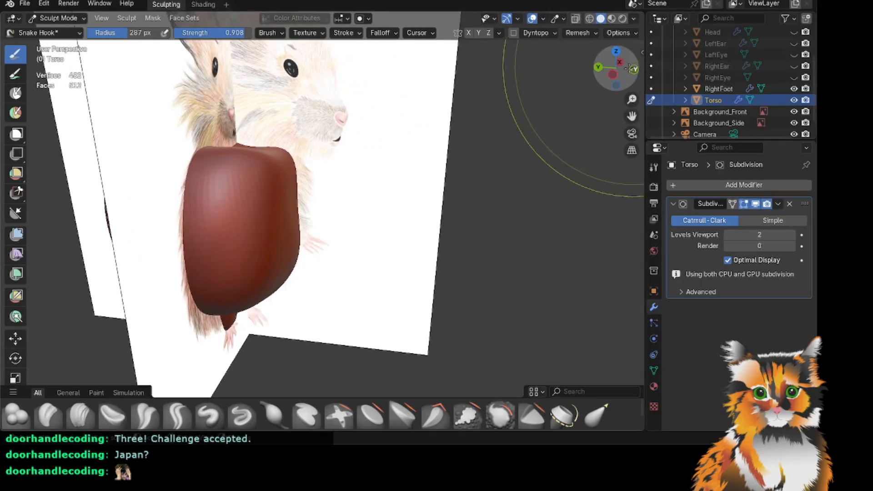
Pull the torso's lower sides outward and down with Snake Hook to follow the front reference drawing.
mouse_move(633, 67)
mouse_down()
mouse_move(530, 67)
mouse_move(542, 67)
mouse_up()
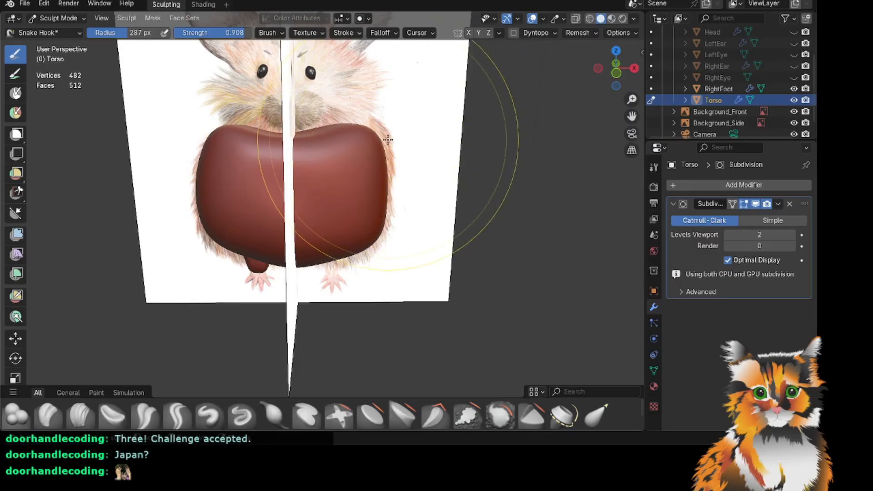
mouse_move(607, 73)
mouse_down()
mouse_move(607, 59)
mouse_move(636, 60)
mouse_move(601, 59)
mouse_move(713, 69)
mouse_move(607, 67)
mouse_up()
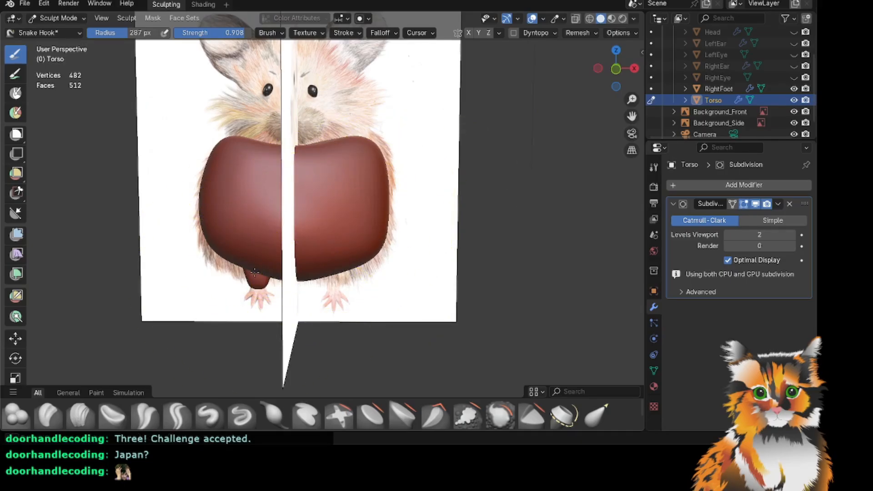
drag(357, 265, 364, 271)
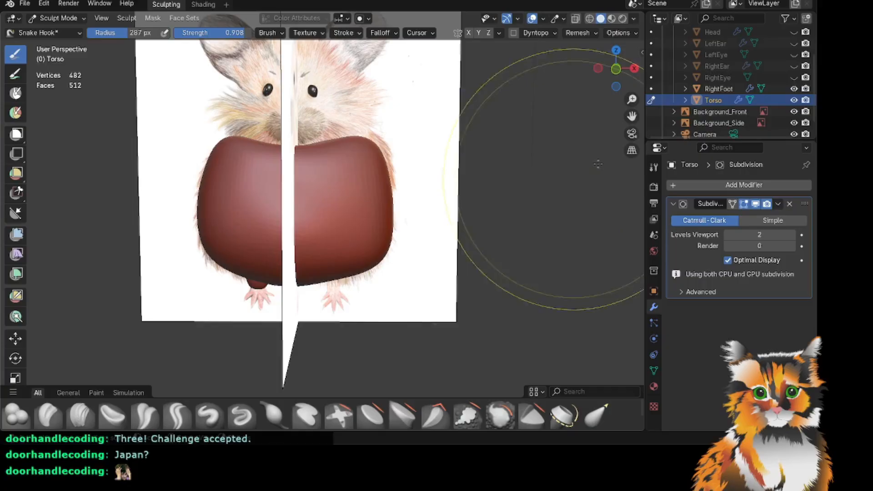
drag(611, 68, 659, 68)
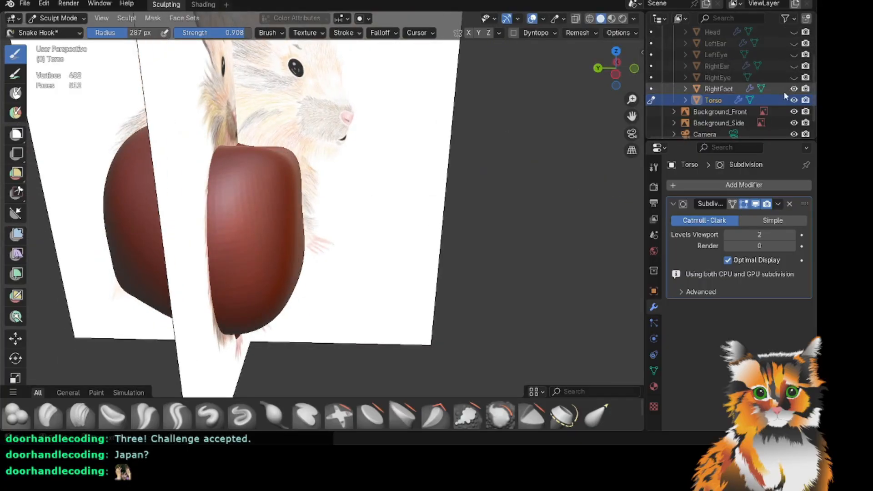
Hide the Background_Front and Background_Side reference images to see the torso on its own.
click(794, 112)
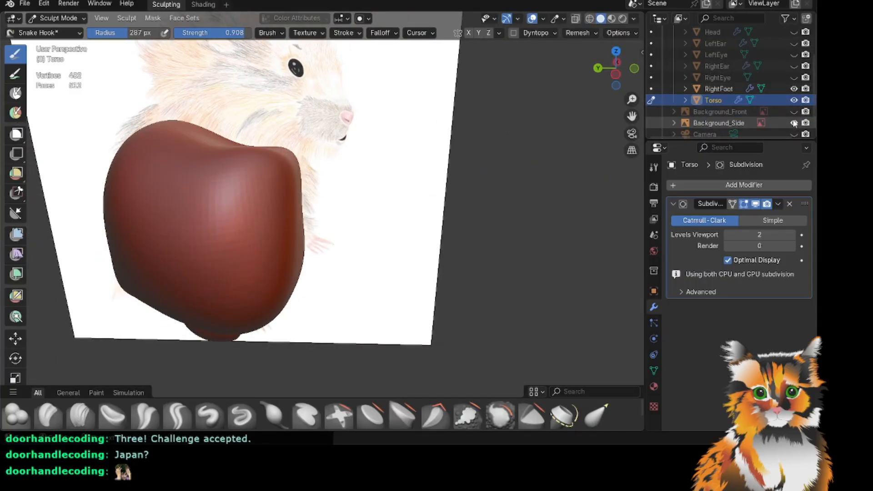
click(793, 123)
drag(623, 73, 586, 112)
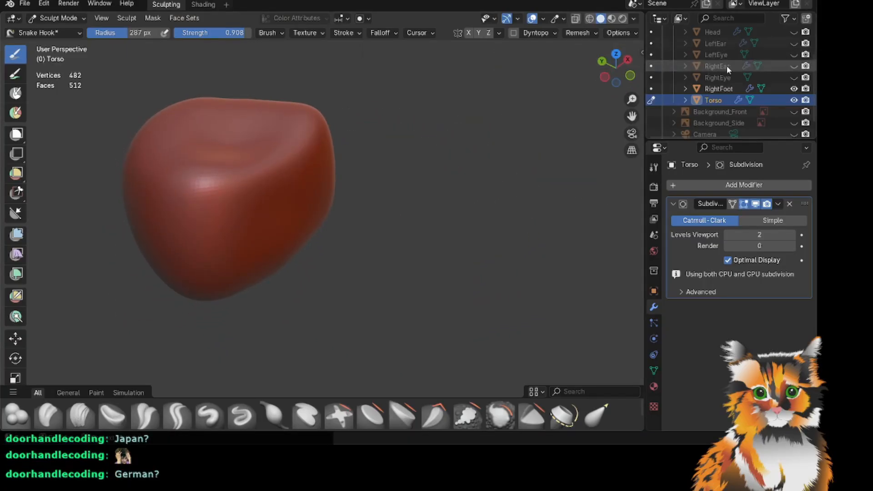
Show the FluffAroundNose, Head, LeftEar, LeftEye, RightEar and RightEye objects again above the torso.
scroll(785, 50, up, 4)
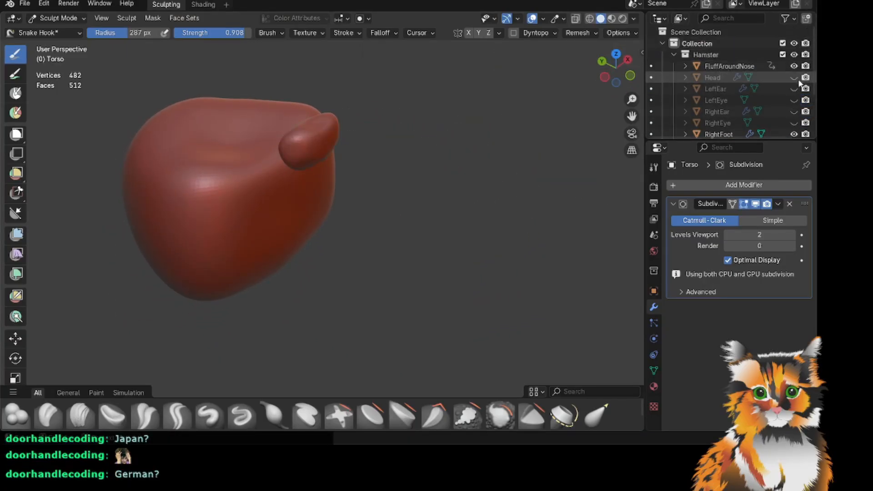
click(794, 77)
click(793, 89)
click(794, 100)
click(793, 111)
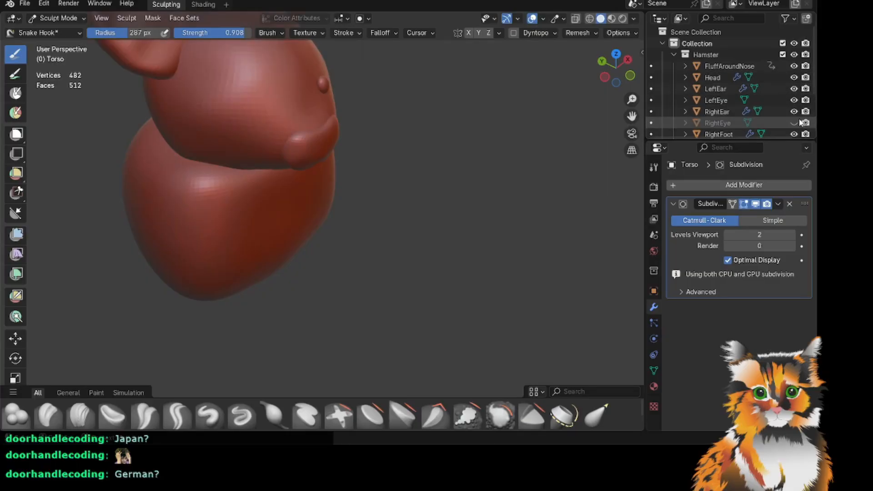
mouse_move(629, 88)
mouse_down()
mouse_move(604, 80)
mouse_move(616, 74)
mouse_up()
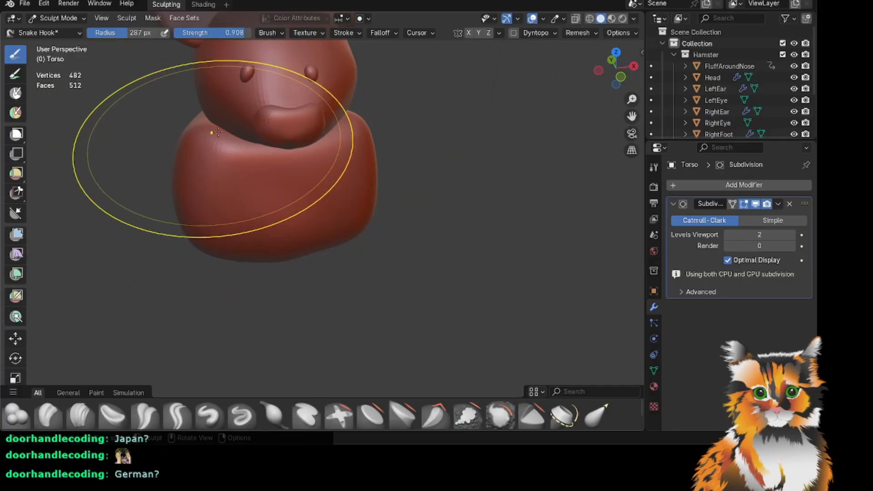
Hide the Hamster collection and show the Background_Front reference image to view the drawing alone.
click(793, 54)
scroll(790, 86, down, 3)
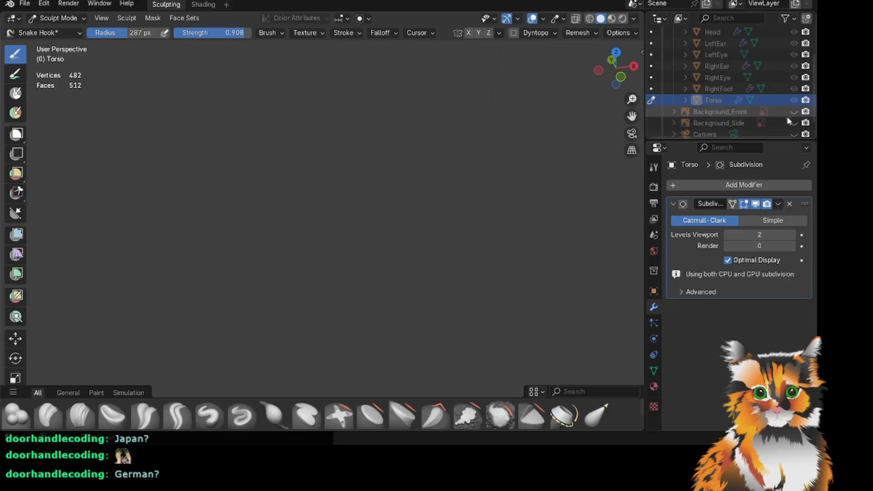
click(794, 111)
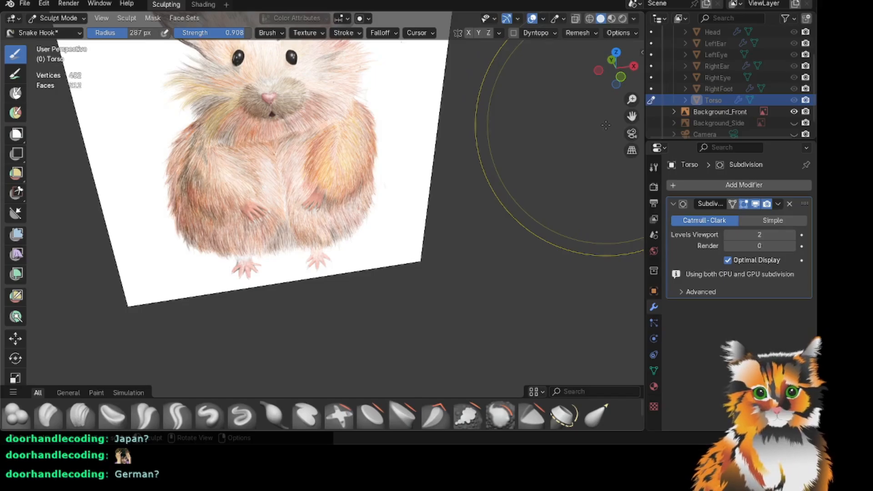
drag(620, 78, 616, 54)
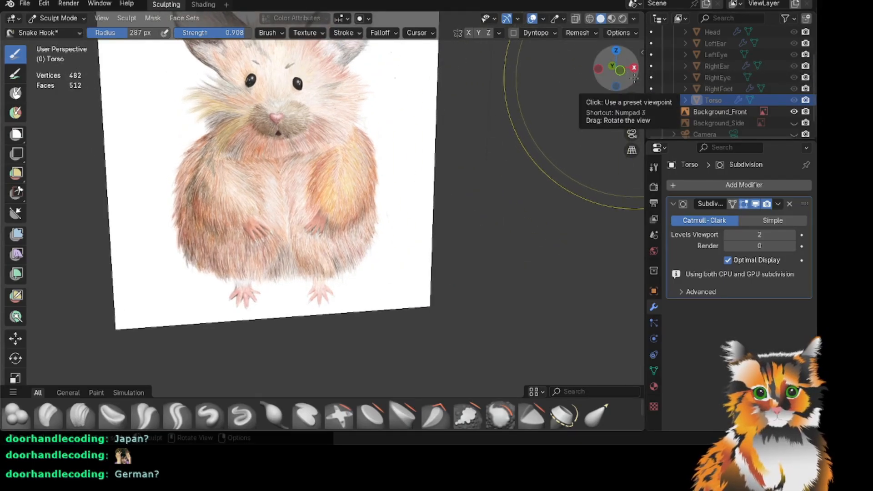
Examine the front reference drawing on its own from several angles and up close on the face.
drag(631, 116, 652, 184)
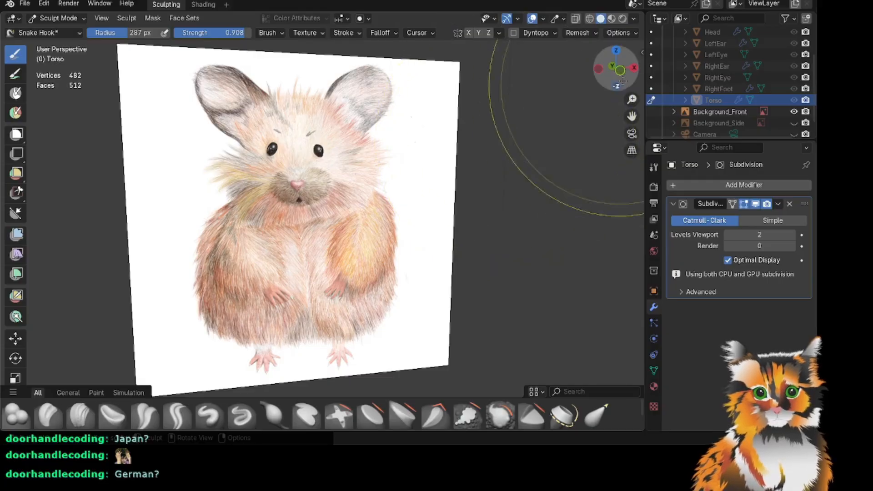
drag(614, 71, 587, 78)
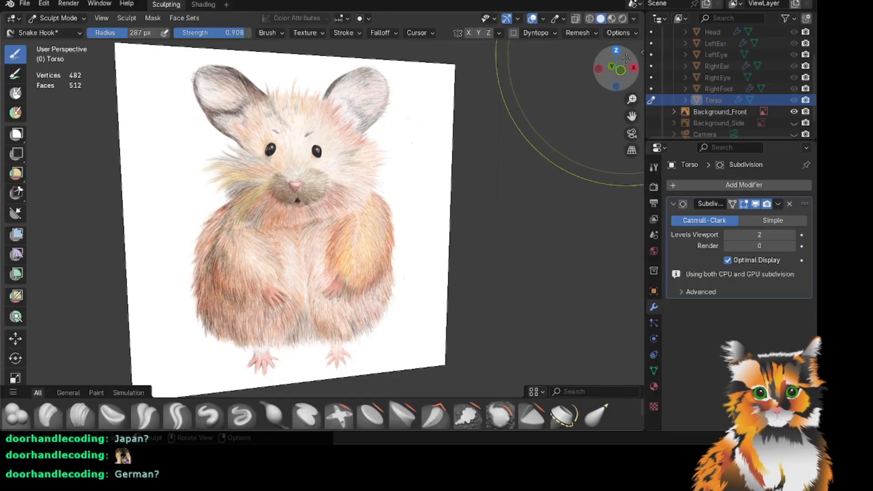
drag(616, 69, 601, 73)
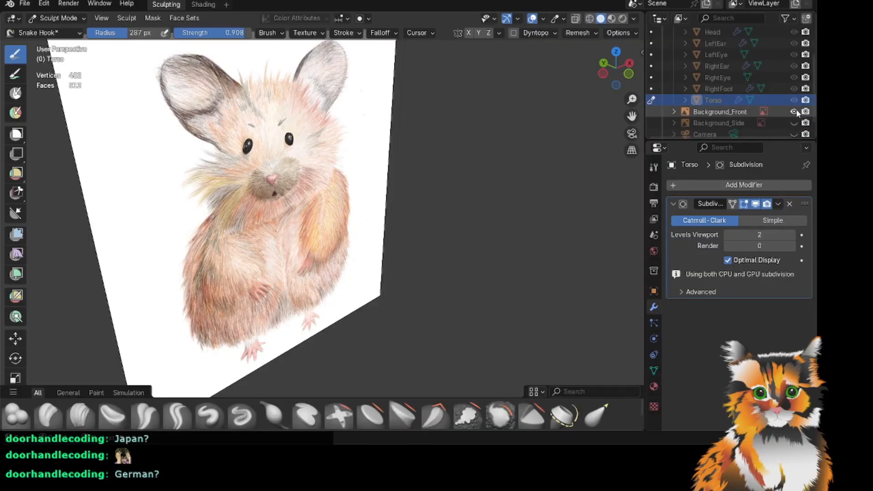
drag(631, 116, 635, 145)
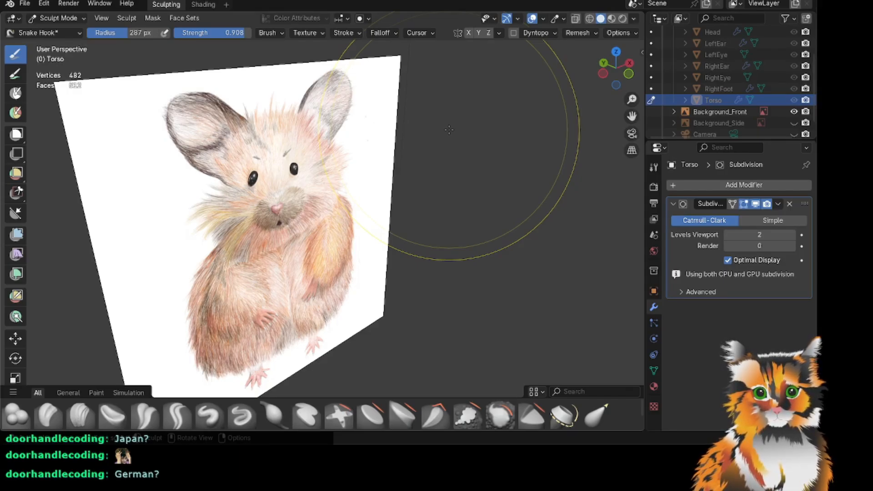
drag(632, 116, 702, 129)
scroll(491, 188, up, 2)
drag(617, 73, 580, 58)
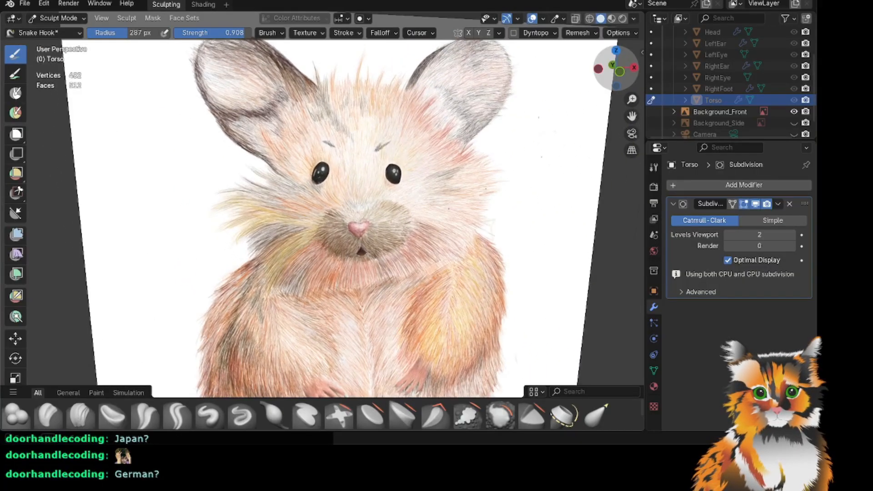
scroll(754, 87, up, 3)
Show the Hamster collection and the Background_Side reference image again alongside the front drawing.
click(794, 55)
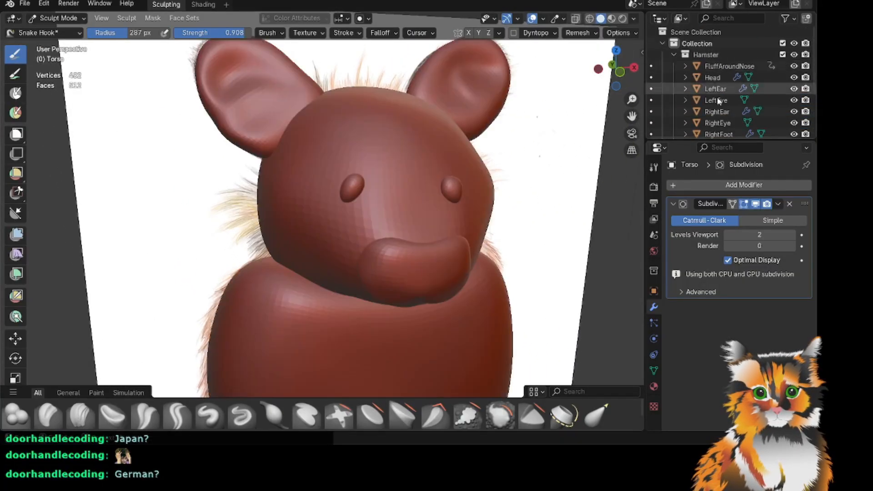
scroll(509, 201, down, 1)
mouse_move(617, 70)
mouse_down()
mouse_move(676, 70)
mouse_move(527, 73)
mouse_up()
scroll(605, 137, down, 2)
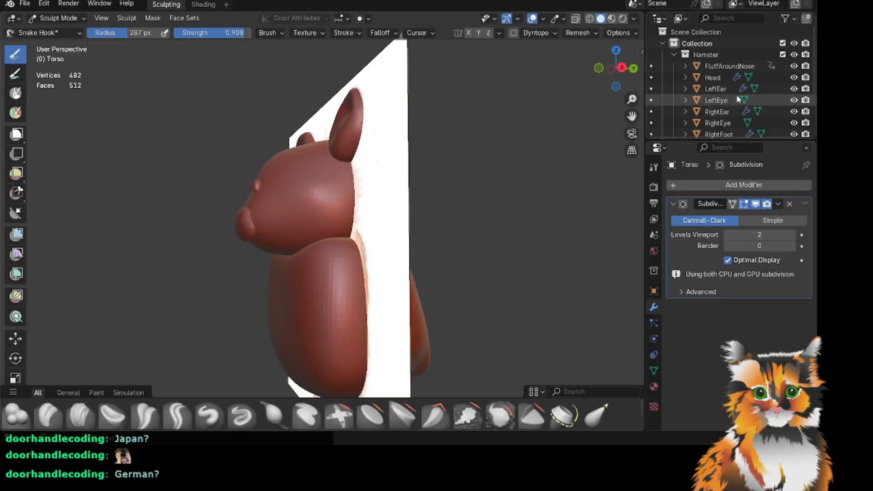
scroll(777, 91, down, 4)
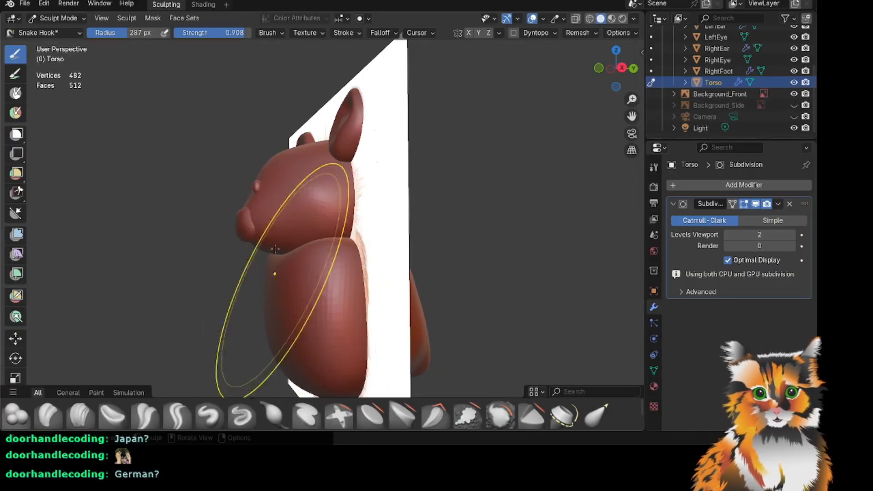
click(793, 105)
Pull the torso's belly and upper chest outward with Snake Hook to follow the side reference drawing.
drag(602, 70, 615, 72)
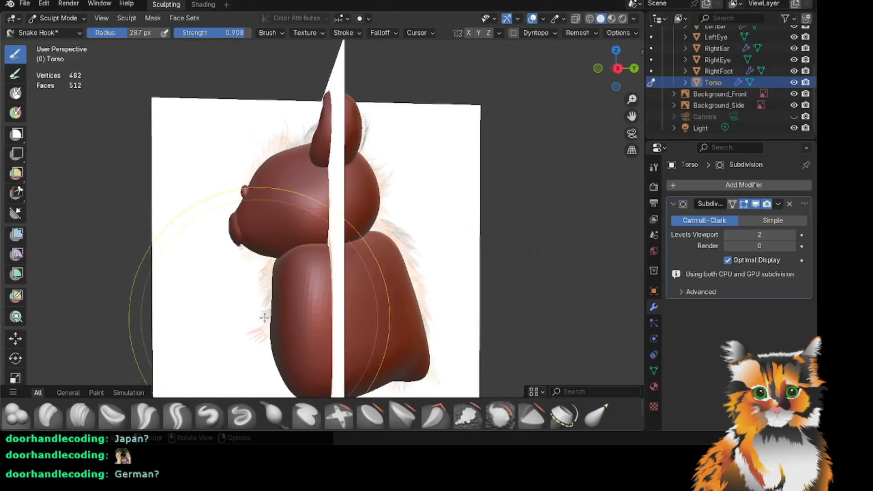
drag(275, 315, 266, 309)
mouse_move(273, 278)
mouse_down()
mouse_move(274, 266)
mouse_move(271, 303)
mouse_up()
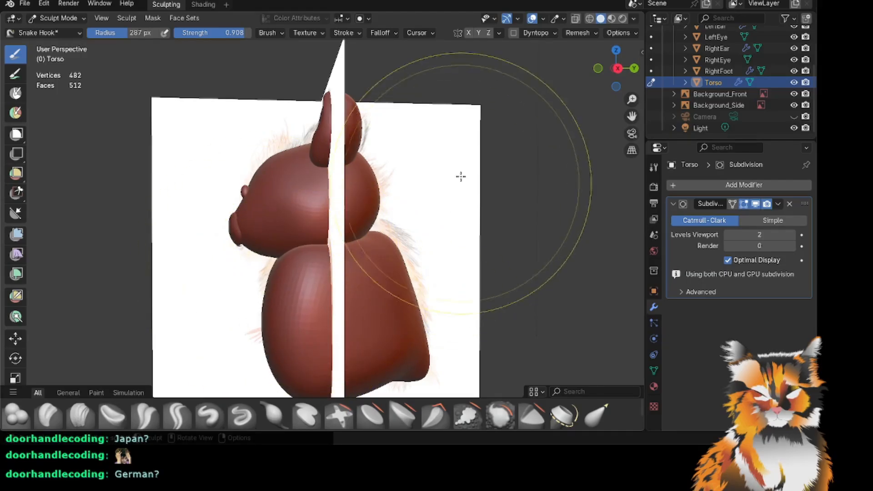
mouse_move(617, 69)
mouse_down()
mouse_move(627, 68)
mouse_move(619, 68)
mouse_up()
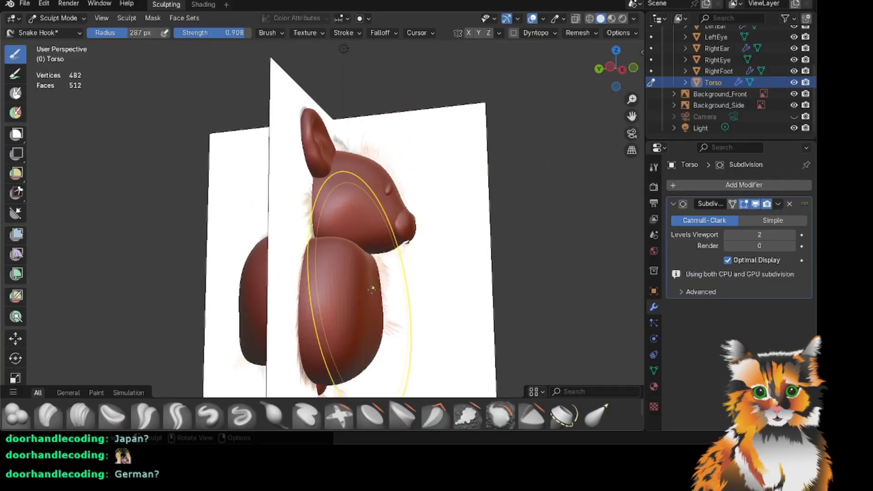
drag(372, 288, 382, 290)
drag(366, 255, 358, 244)
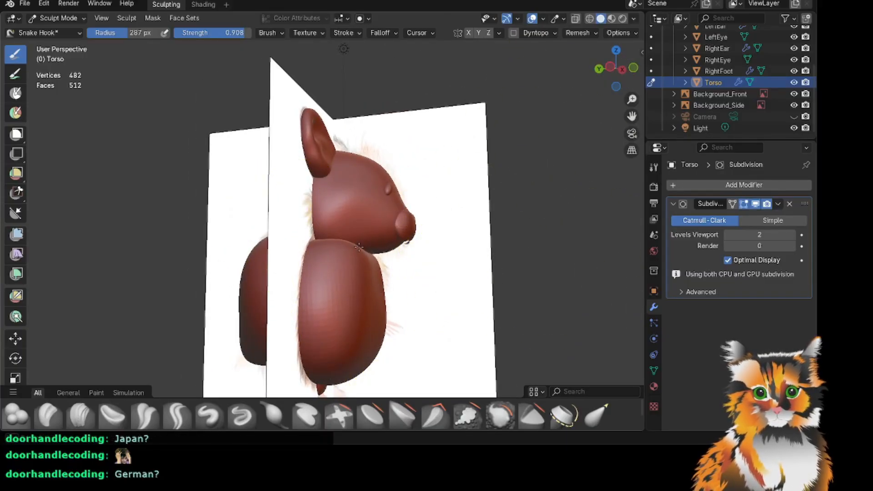
Inspect the reshaped torso from the front and close up against the reference drawings, and save the file.
scroll(475, 234, down, 1)
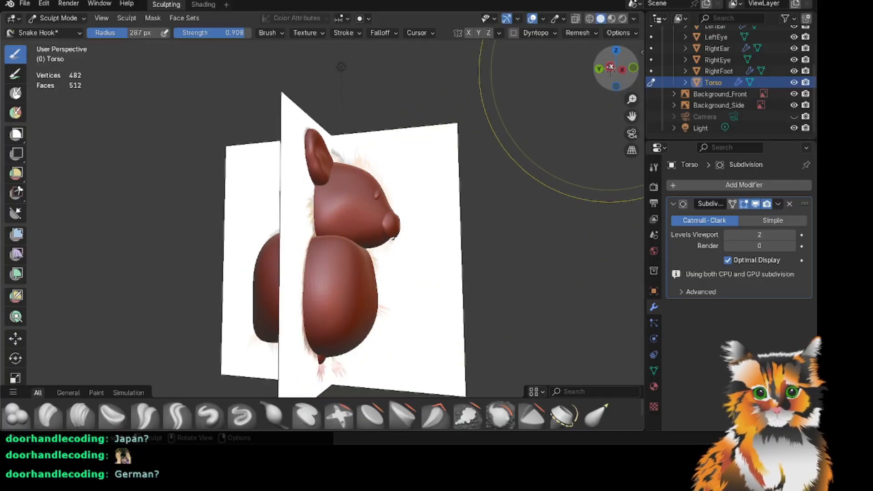
mouse_move(612, 78)
mouse_down()
mouse_move(430, 78)
mouse_move(635, 78)
mouse_move(476, 78)
mouse_move(527, 78)
mouse_up()
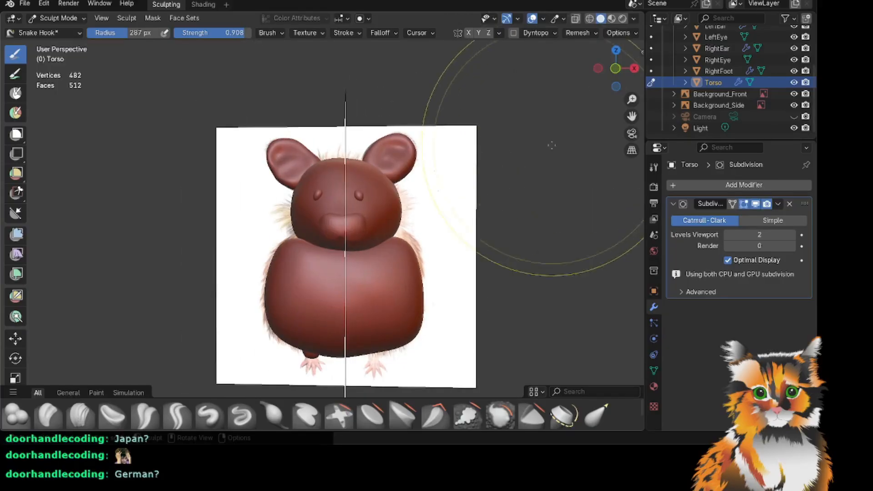
scroll(541, 237, up, 1)
drag(616, 69, 627, 51)
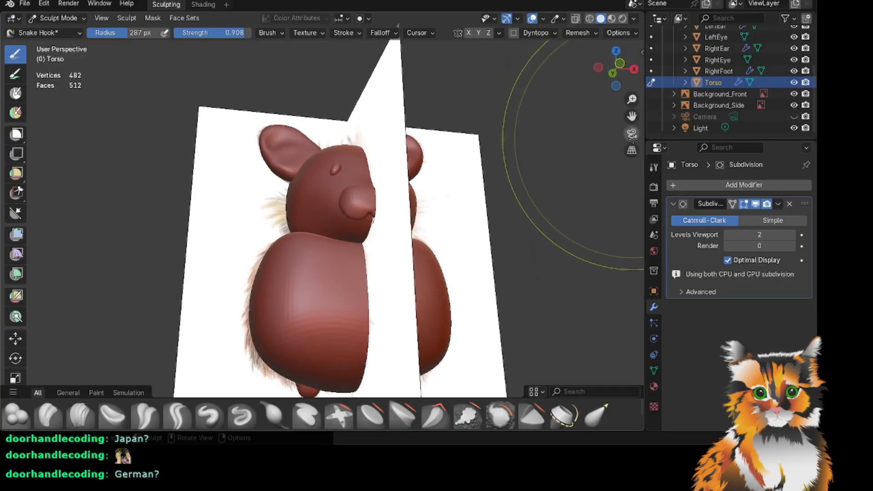
drag(631, 117, 631, 41)
scroll(400, 339, up, 4)
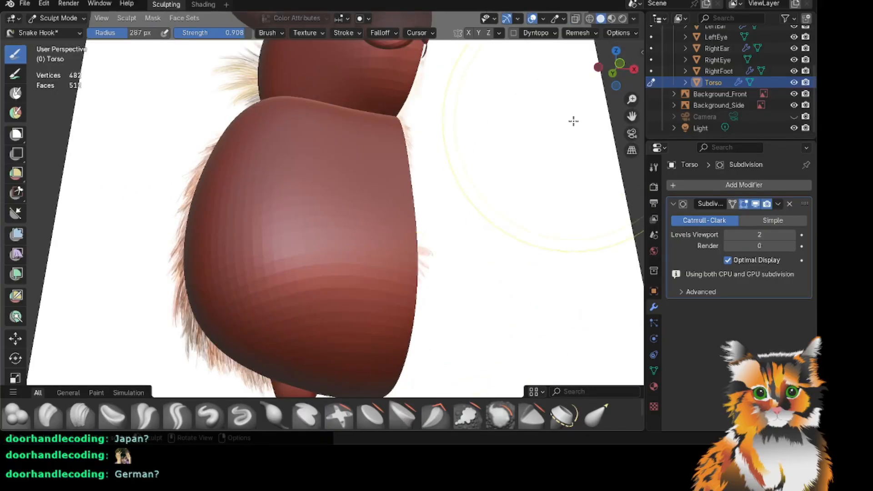
drag(632, 117, 610, 51)
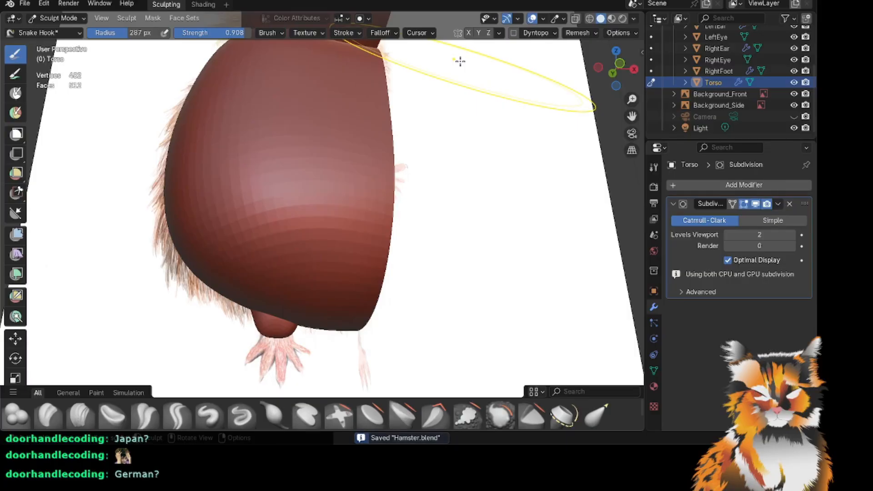
drag(608, 53, 600, 64)
scroll(539, 136, down, 2)
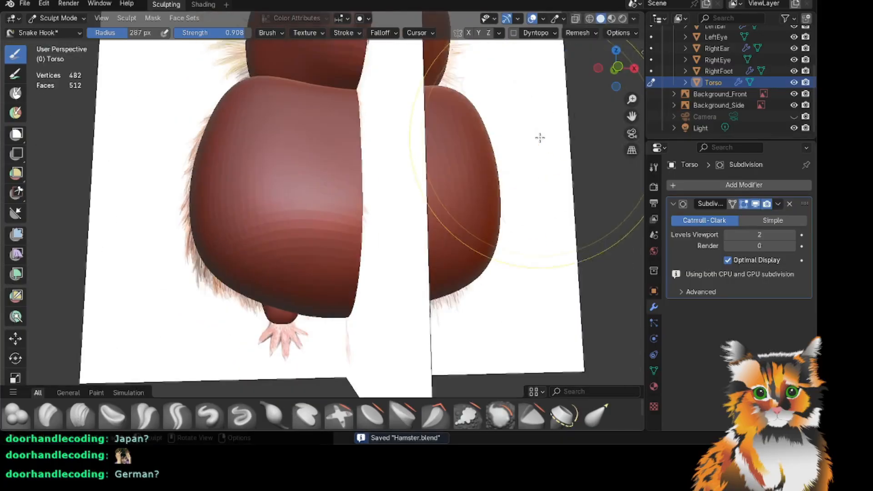
drag(632, 116, 637, 190)
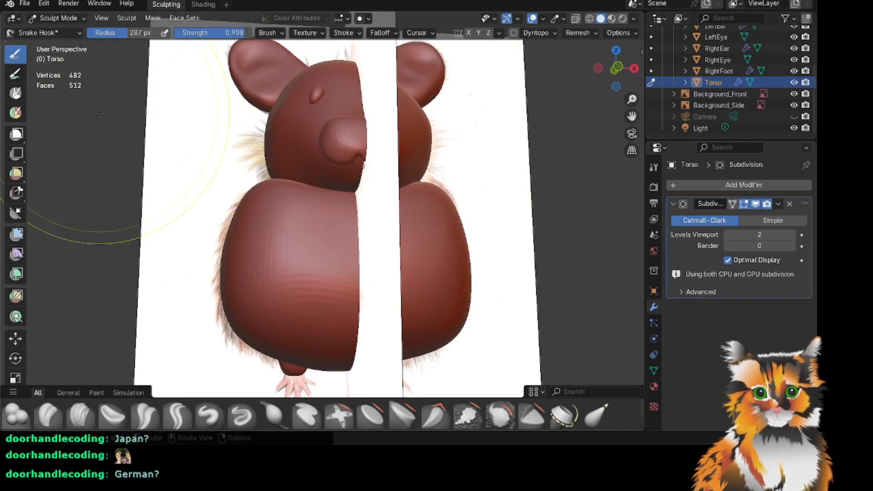
key(shift+a)
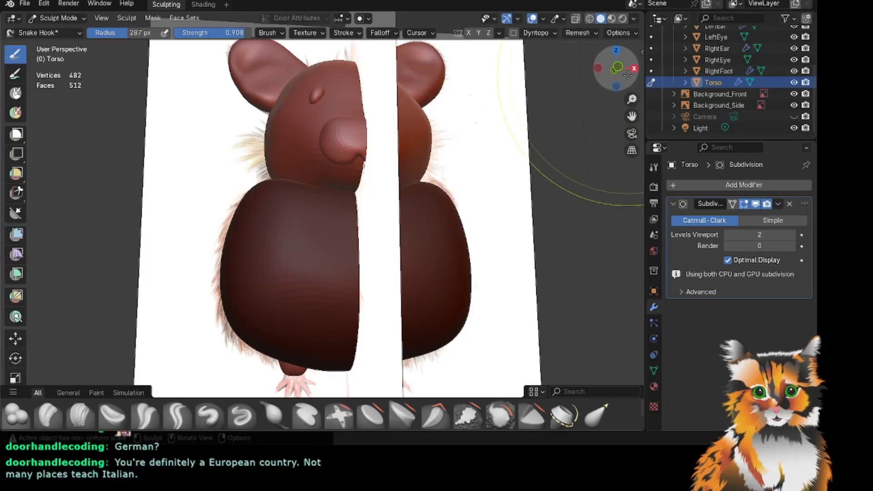
drag(616, 68, 71, 66)
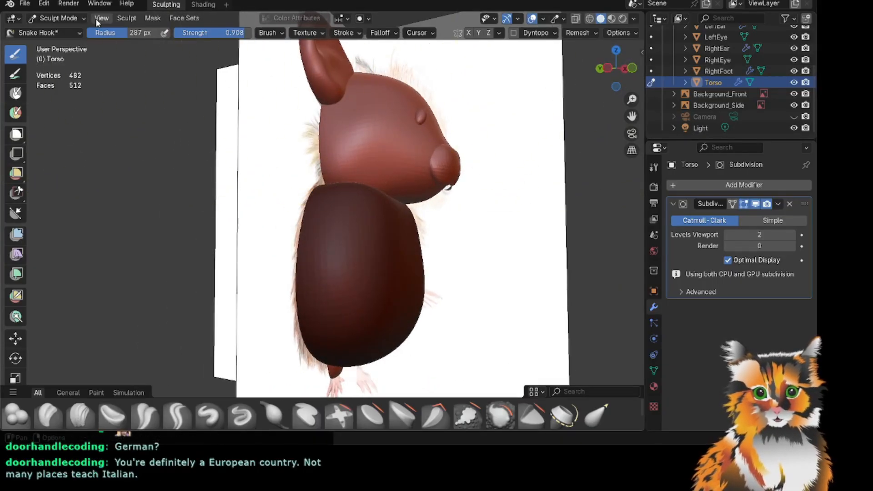
click(76, 19)
click(76, 27)
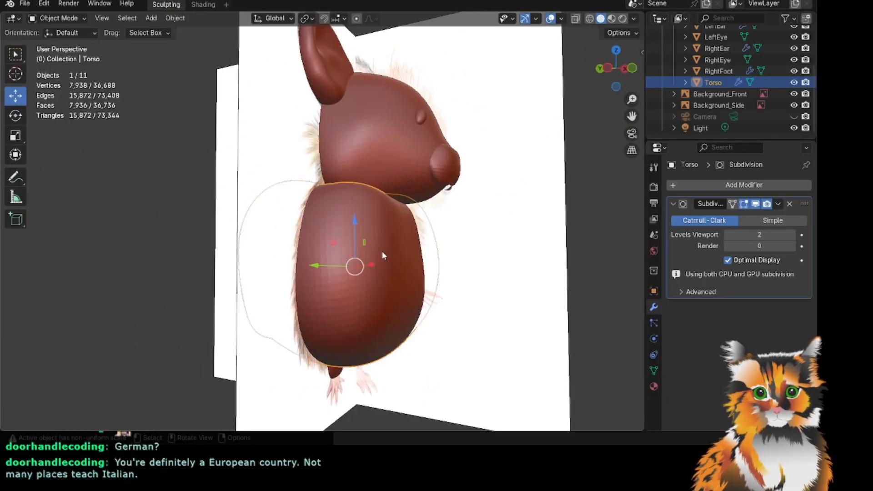
click(46, 18)
click(50, 56)
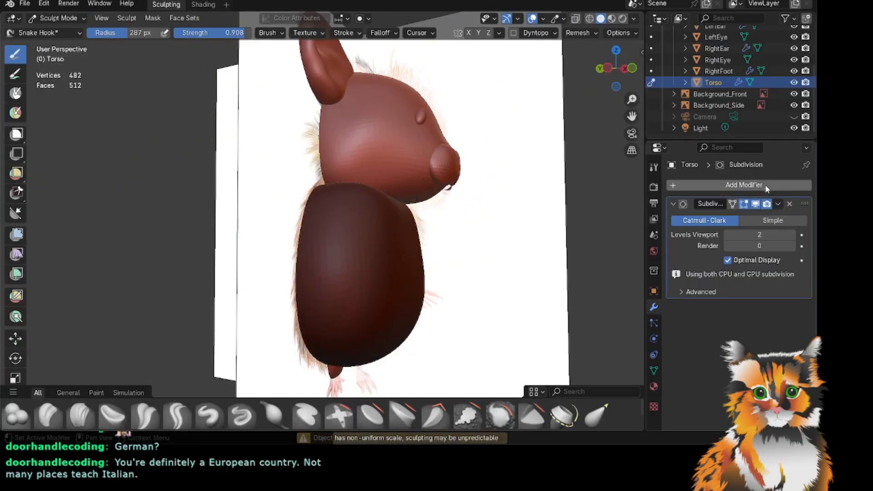
click(653, 251)
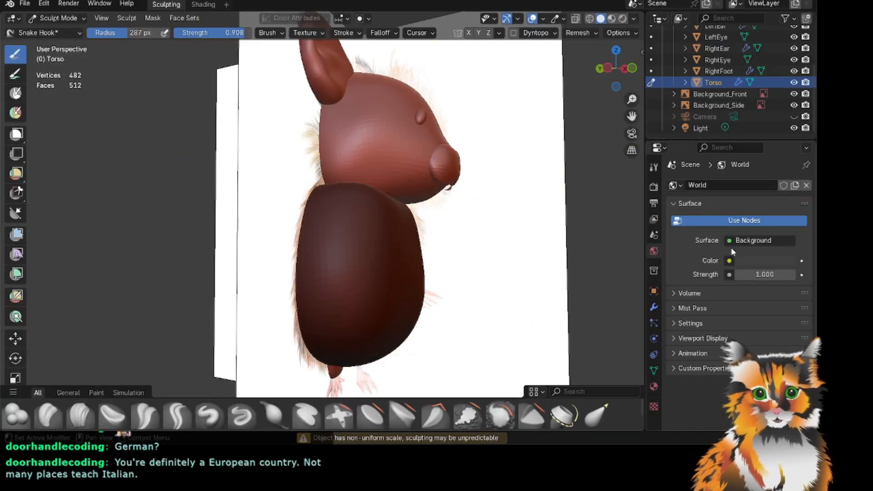
drag(620, 69, 587, 37)
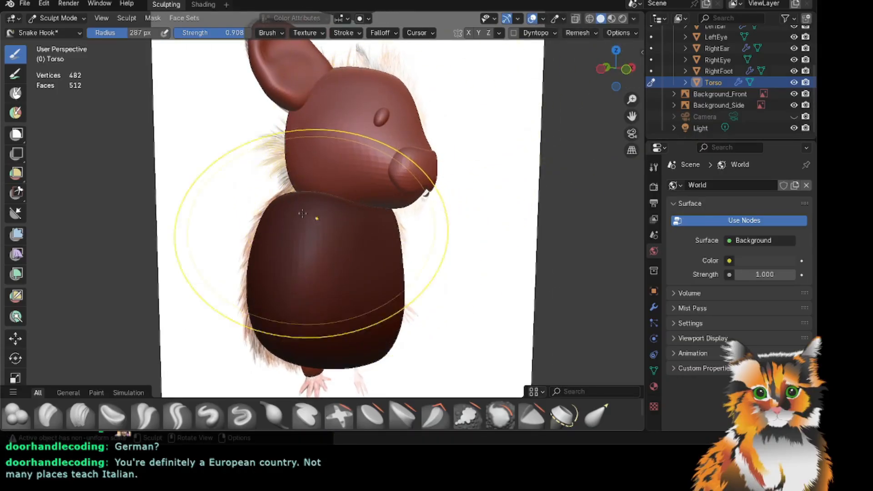
key(ctrl+z)
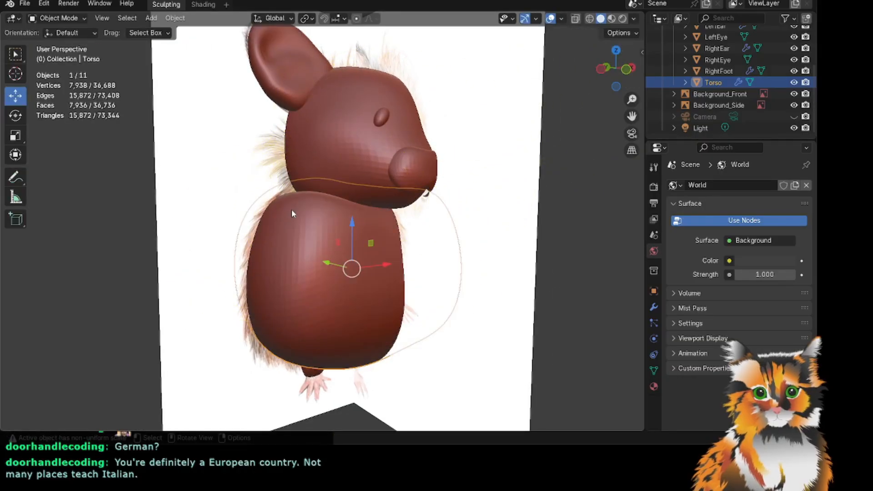
key(ctrl+shift+z)
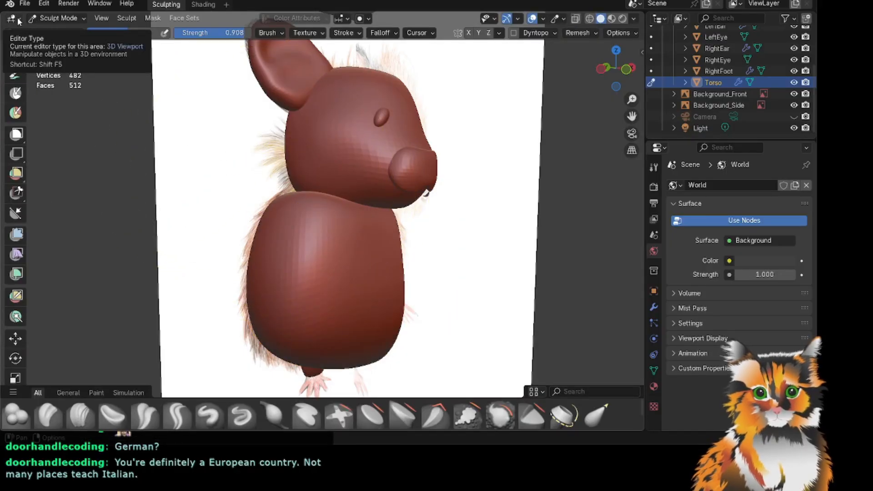
Switch the torso from Sculpt Mode to Object Mode and open its material properties.
click(59, 17)
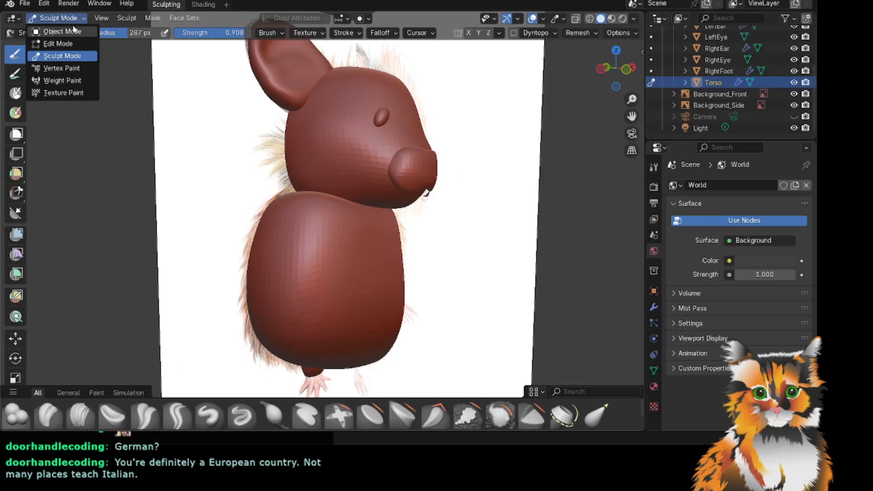
click(71, 31)
mouse_move(617, 68)
mouse_down()
mouse_move(527, 72)
mouse_move(563, 77)
mouse_up()
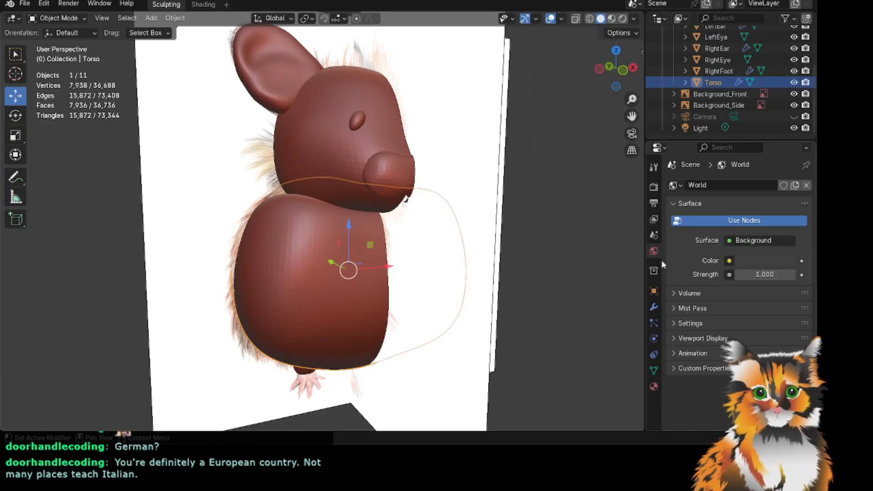
click(654, 387)
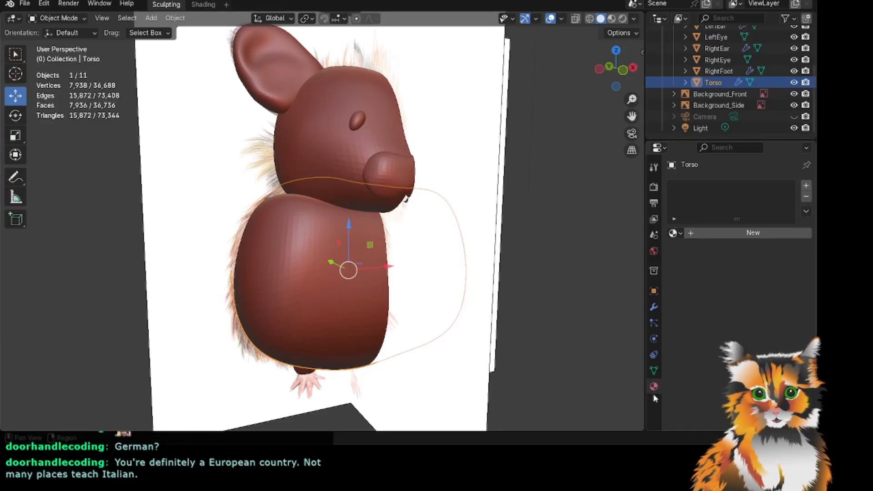
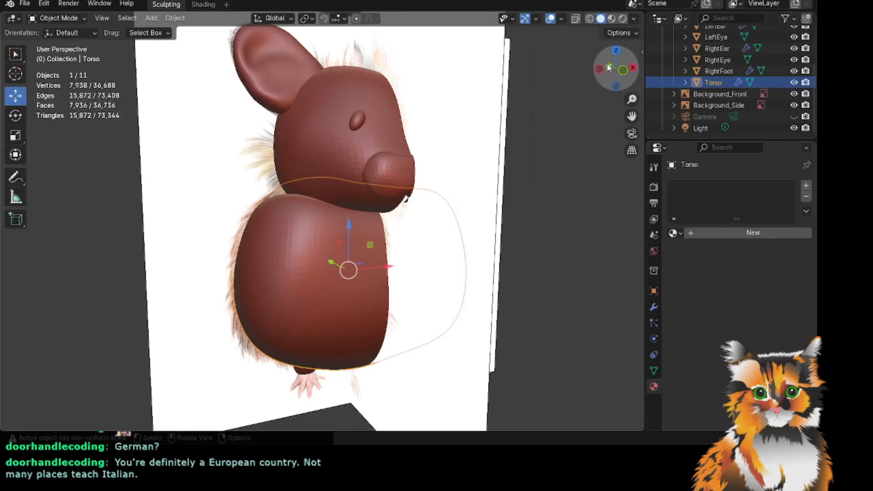
Compare the torso's shape with both reference drawings from the sides and the front.
drag(609, 67, 522, 91)
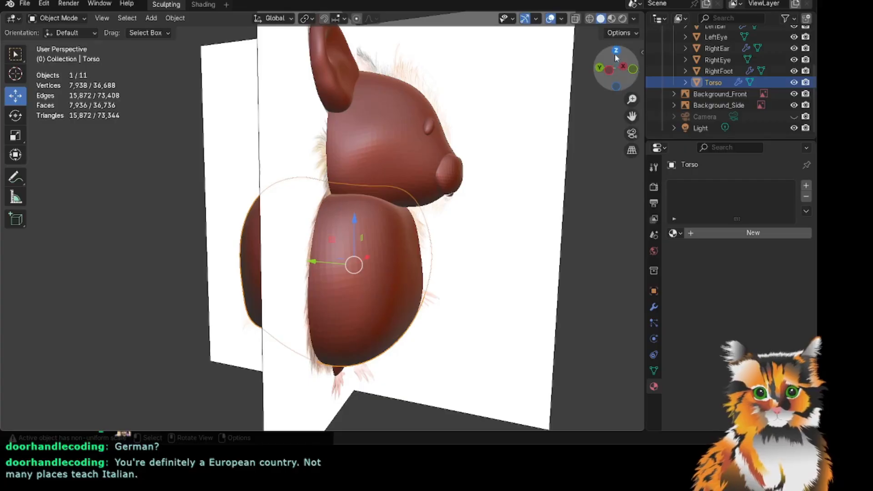
drag(616, 58, 431, 73)
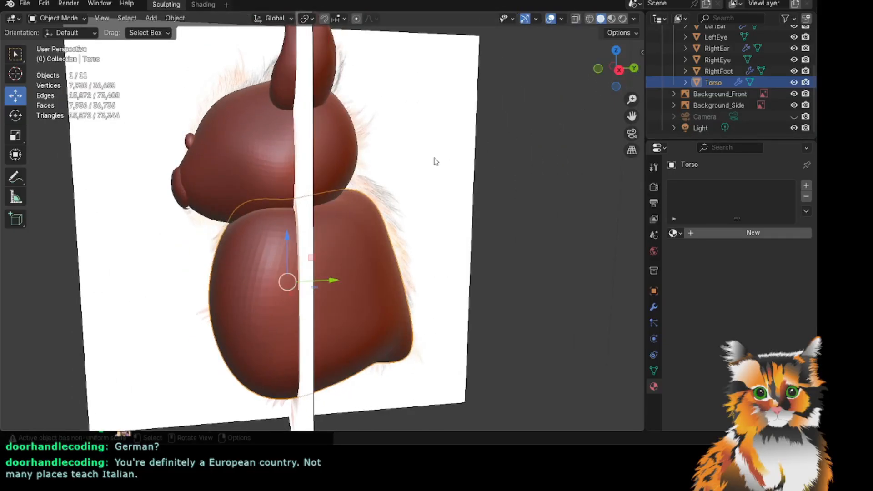
drag(631, 116, 658, 103)
drag(620, 80, 722, 68)
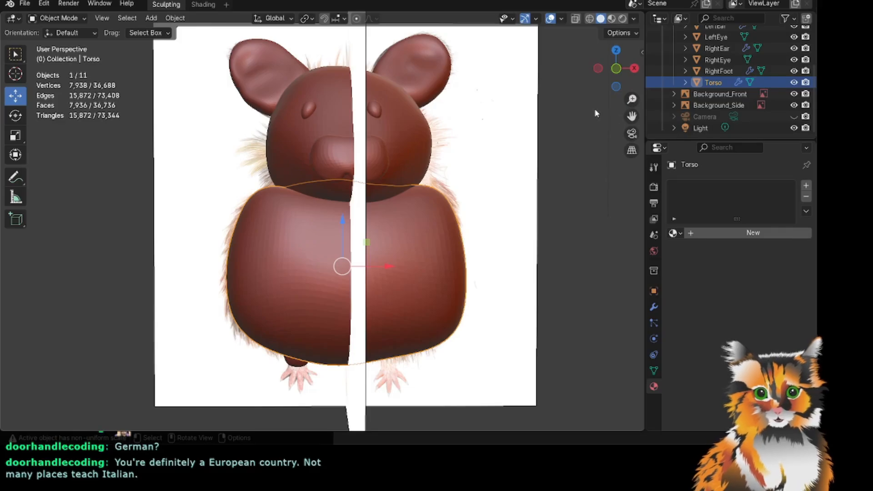
drag(619, 73, 625, 66)
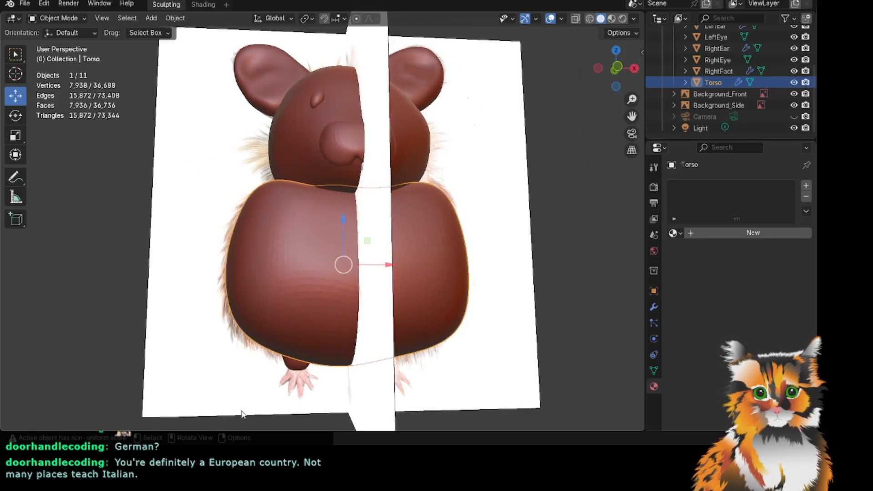
Deselect the torso and add a UV sphere to the scene.
click(103, 206)
key(shift+a)
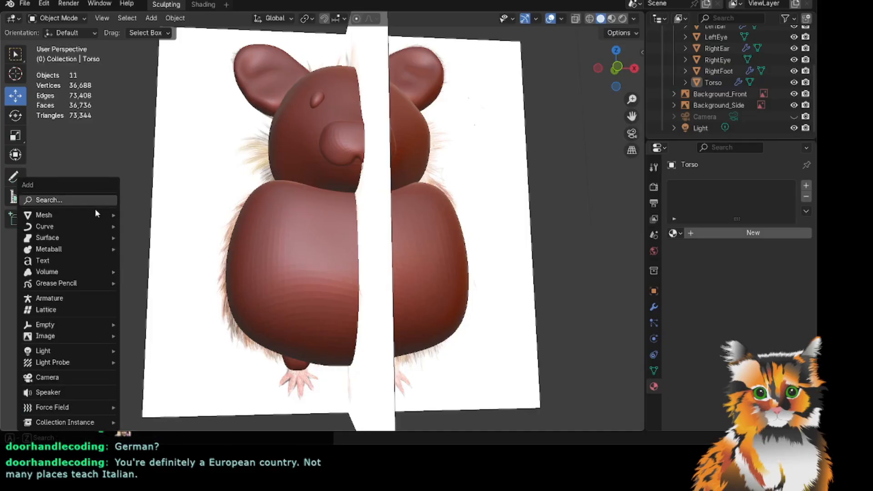
mouse_move(83, 211)
click(153, 247)
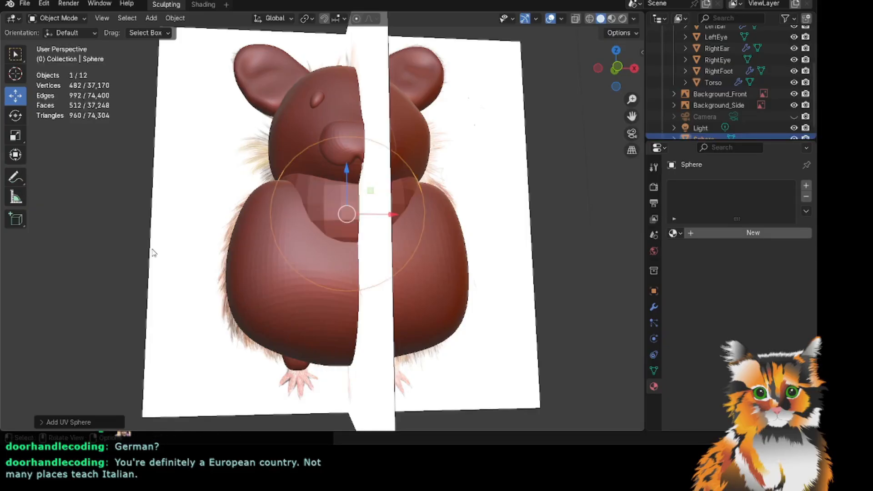
click(58, 18)
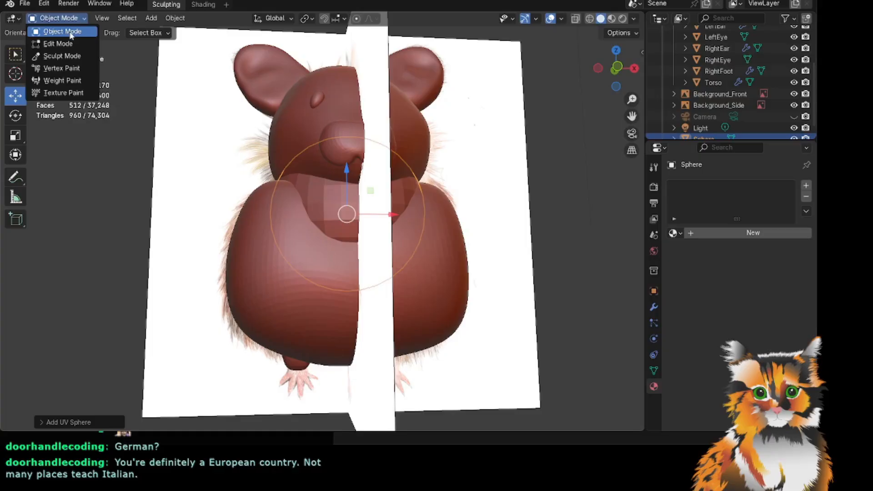
click(63, 56)
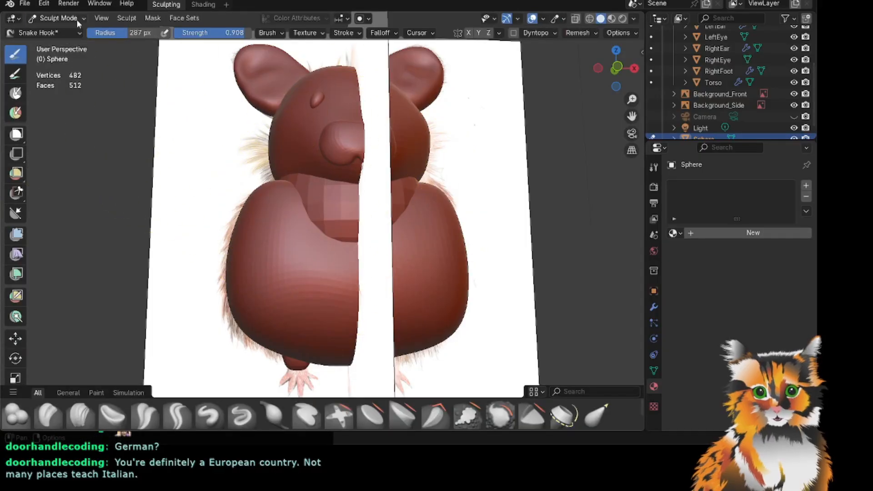
click(58, 19)
click(63, 30)
Move the sphere out of the torso, scale it down, and place it below the hamster's leg.
drag(387, 215, 236, 228)
drag(196, 164, 200, 297)
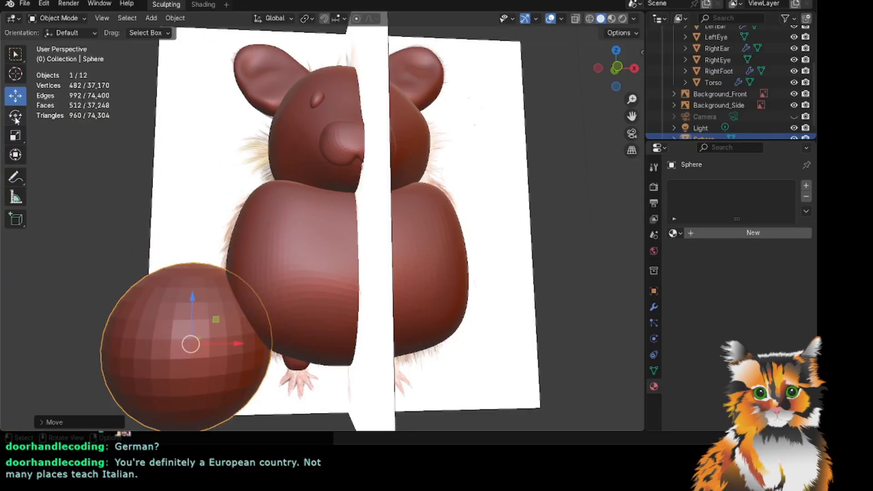
click(18, 137)
drag(203, 295, 317, 341)
drag(285, 294, 306, 339)
mouse_move(332, 385)
mouse_down()
mouse_move(354, 385)
mouse_move(345, 385)
mouse_up()
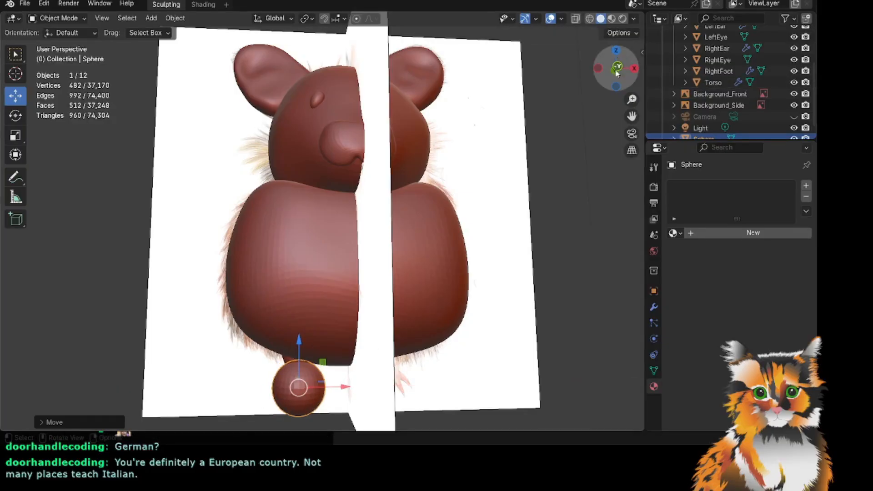
Move the sphere slightly forward in the side view and scale it down a little more.
drag(616, 67, 718, 71)
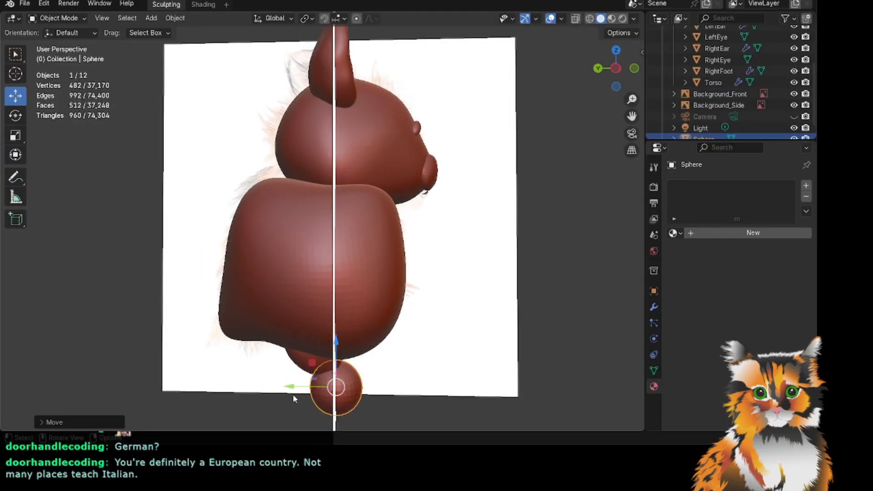
drag(290, 386, 299, 385)
mouse_move(345, 343)
mouse_down()
mouse_move(345, 356)
mouse_move(345, 346)
mouse_up()
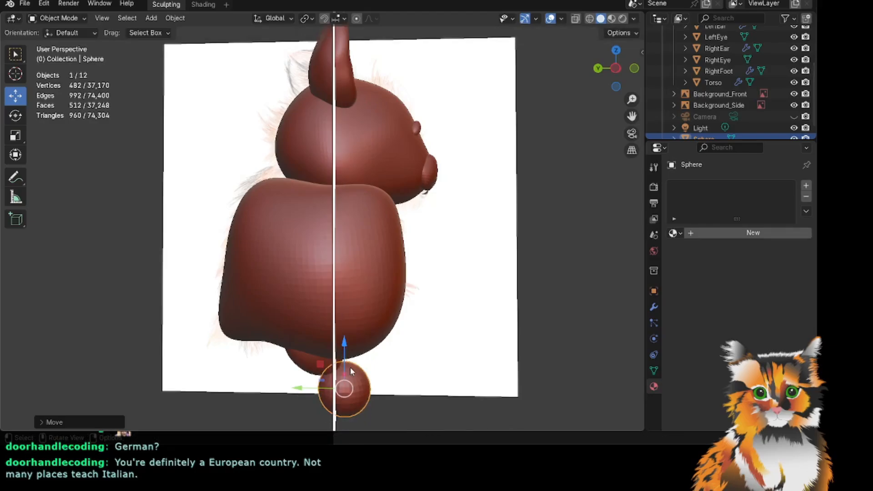
key(ctrl+z)
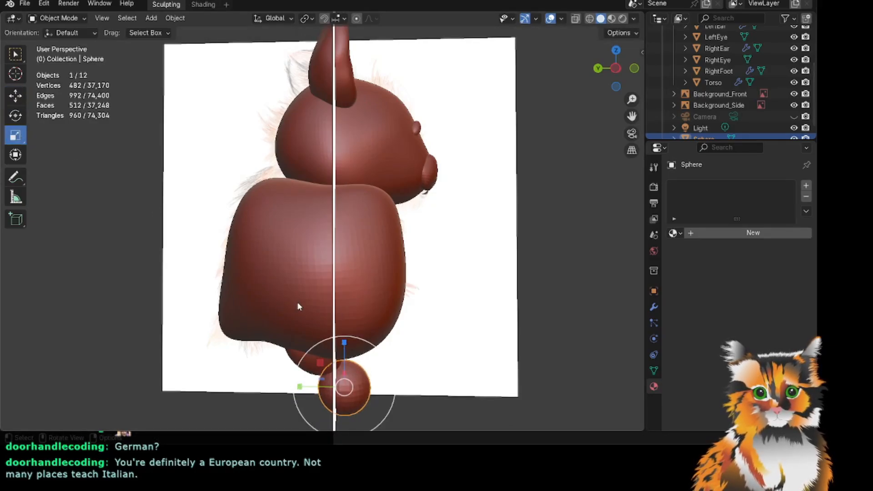
drag(357, 336, 342, 352)
Adjust the sphere's height and sideways position so that it meets the underside of the leg over the drawn paw.
scroll(437, 374, up, 2)
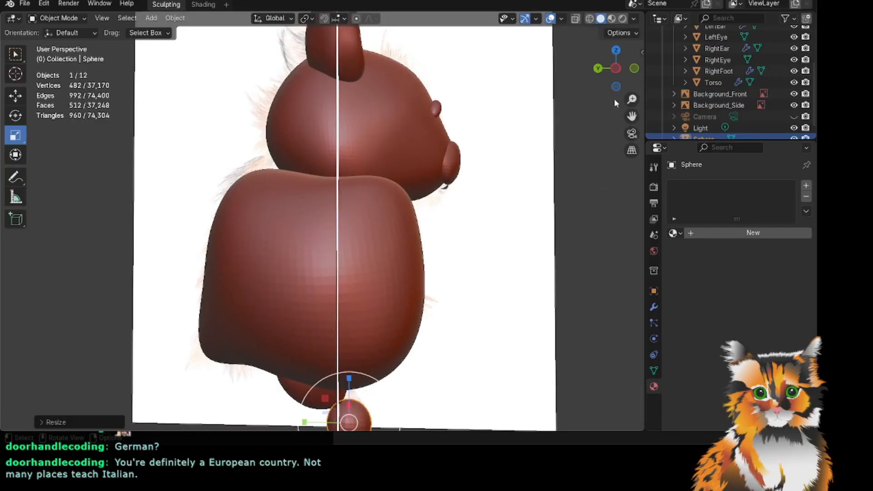
drag(631, 116, 576, 6)
scroll(358, 308, up, 2)
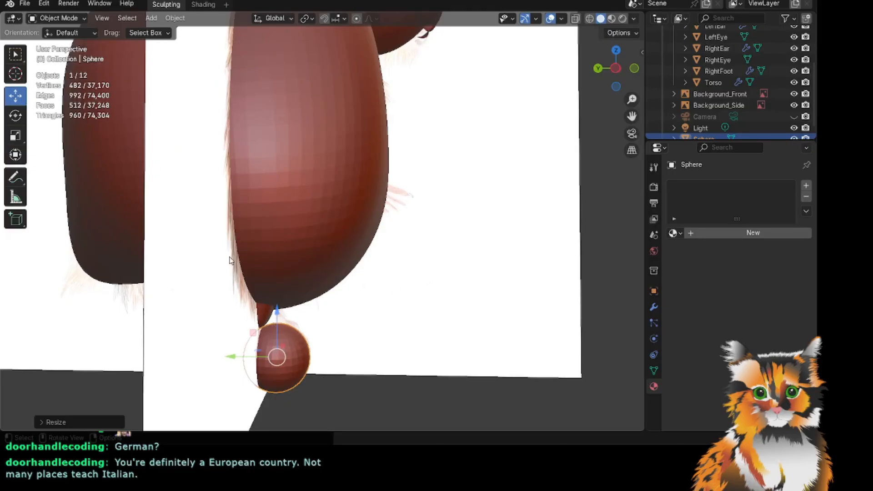
drag(278, 310, 279, 291)
drag(633, 73, 601, 95)
drag(317, 325, 309, 326)
drag(261, 273, 260, 284)
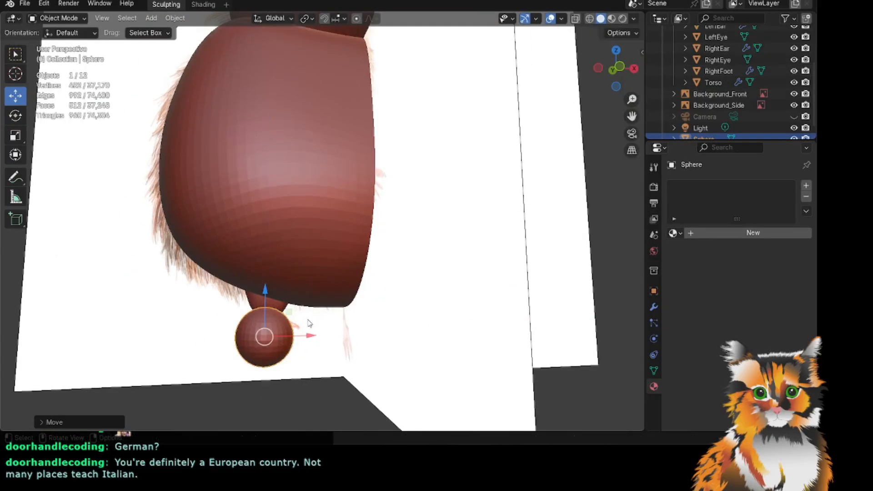
click(59, 18)
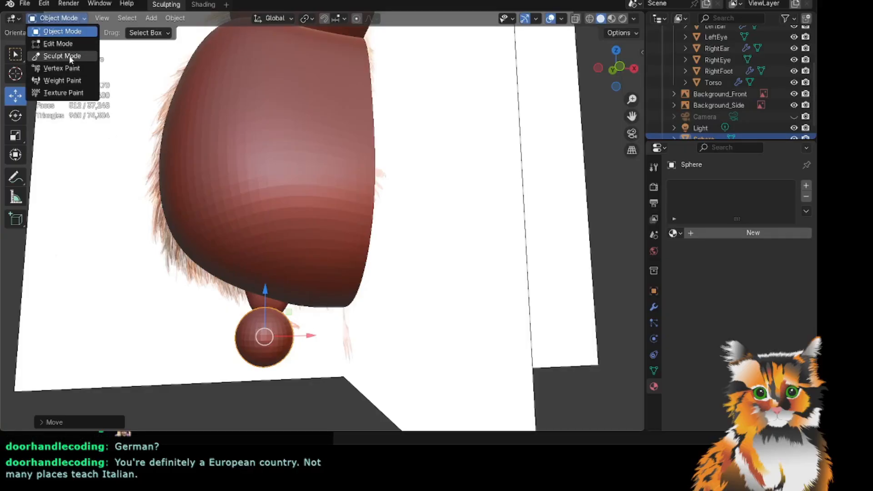
click(62, 55)
click(59, 19)
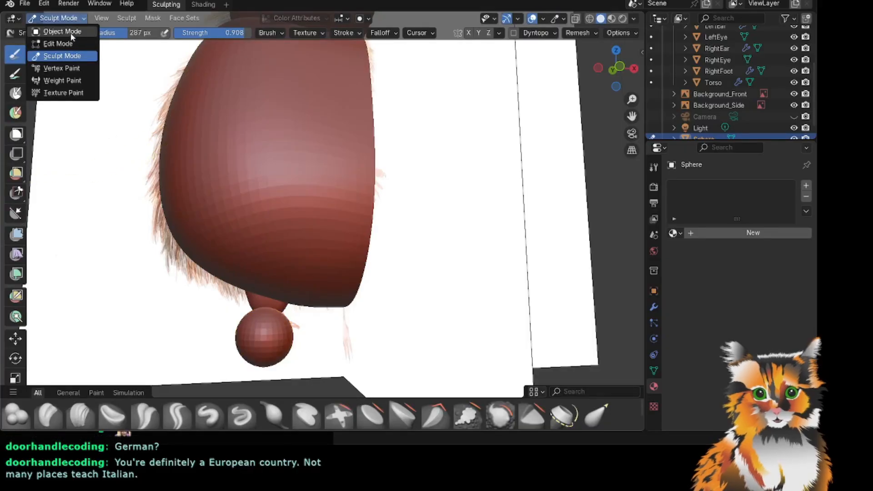
click(62, 31)
Collapse the Hamster collection, hide and show the sphere to identify it, and select it again.
click(21, 132)
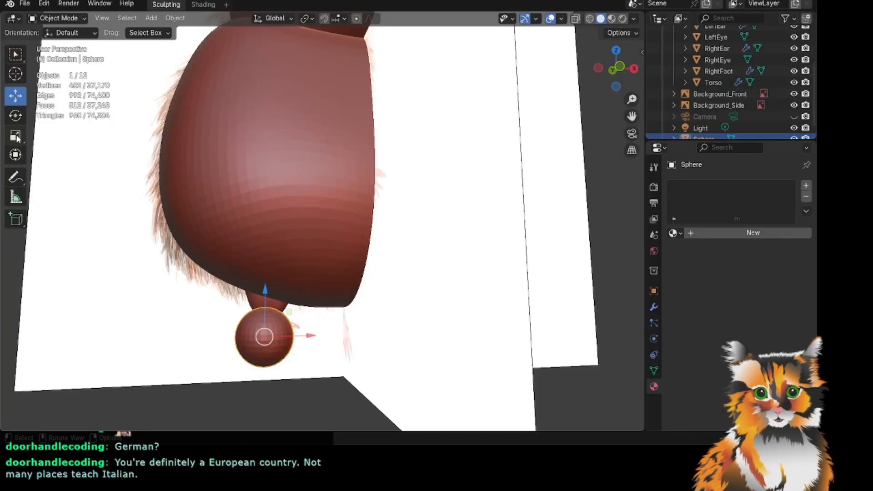
mouse_move(607, 61)
mouse_down()
mouse_move(640, 62)
mouse_move(598, 67)
mouse_up()
scroll(757, 70, up, 3)
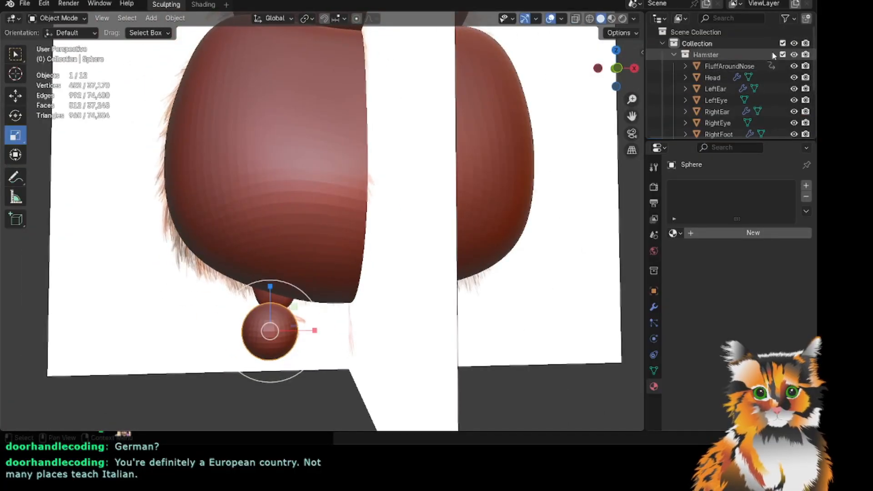
click(674, 54)
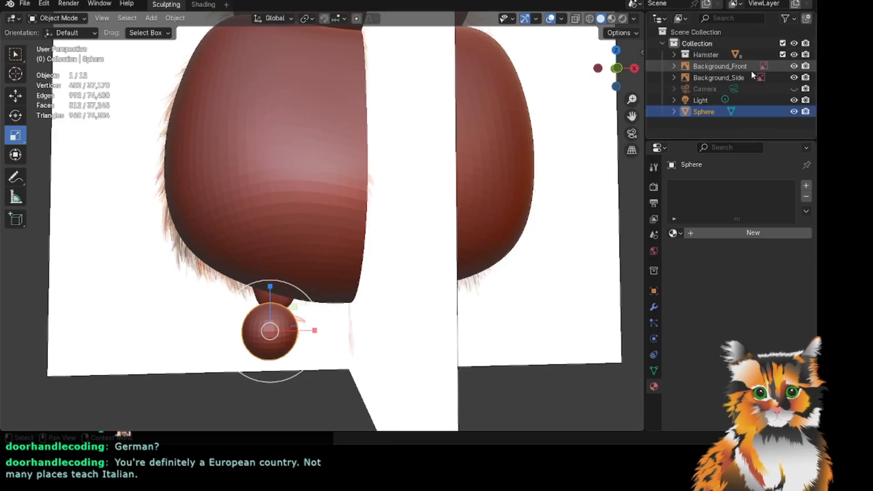
click(793, 111)
click(793, 111)
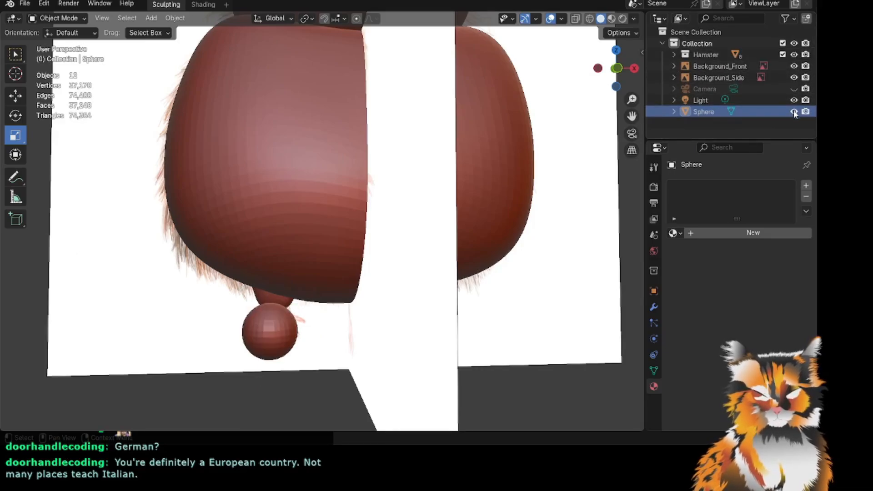
click(266, 327)
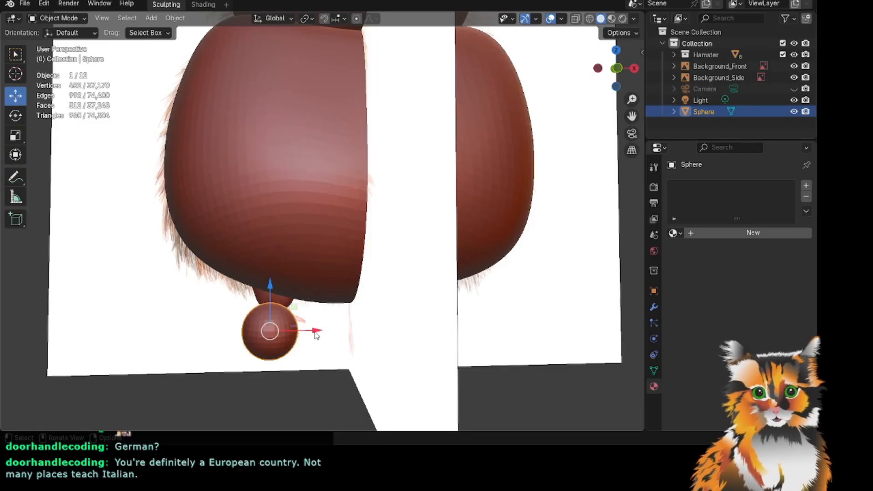
Flatten the sphere vertically and shift it sideways and in depth to sit over the paw in both drawings.
drag(316, 330, 326, 330)
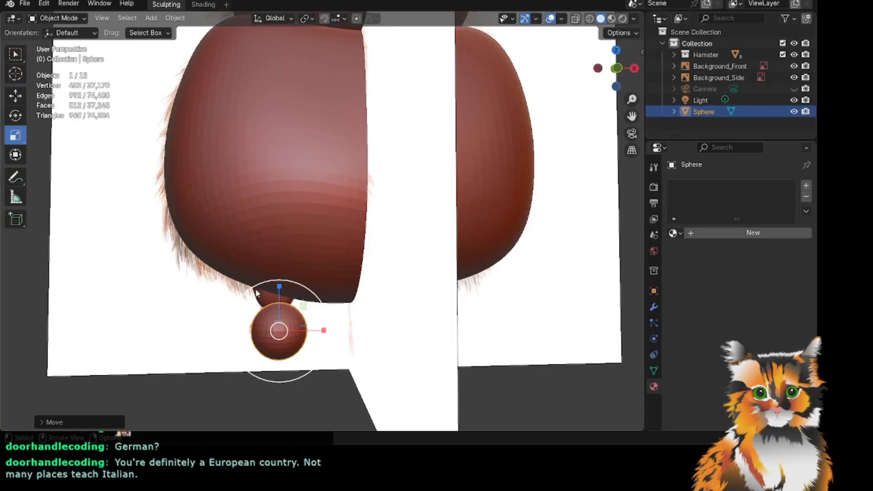
mouse_move(279, 287)
mouse_down()
mouse_move(279, 298)
mouse_move(279, 278)
mouse_up()
drag(319, 326, 309, 330)
scroll(329, 312, down, 2)
drag(621, 74, 578, 75)
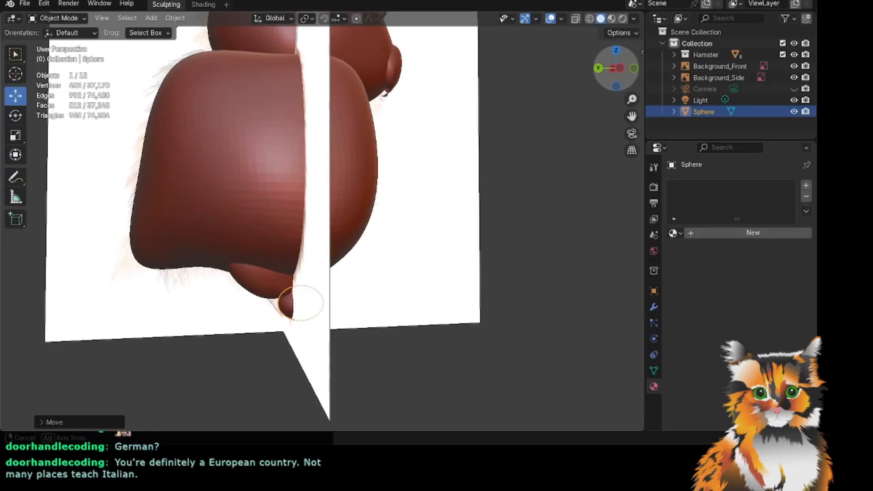
scroll(316, 217, up, 3)
drag(256, 349, 249, 349)
Examine the flattened sphere's position against the front and side paw drawings from several angles.
drag(620, 76, 558, 77)
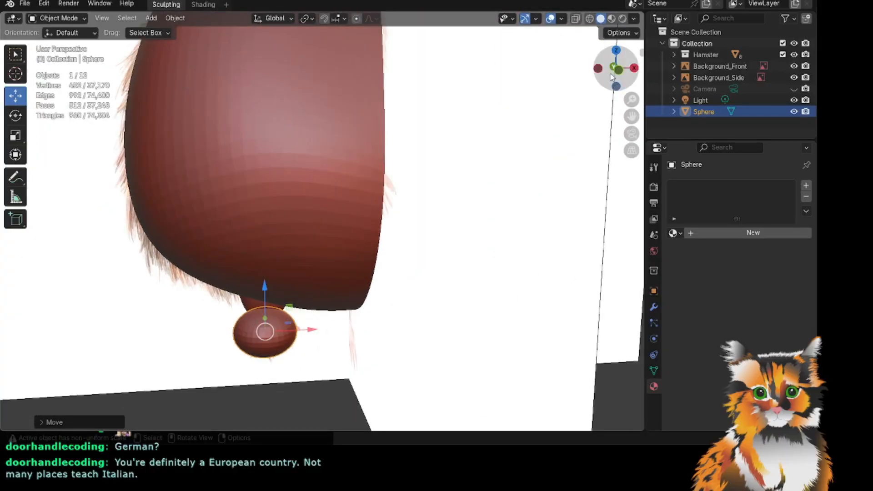
drag(611, 77, 504, 77)
drag(600, 79, 500, 79)
scroll(345, 308, up, 3)
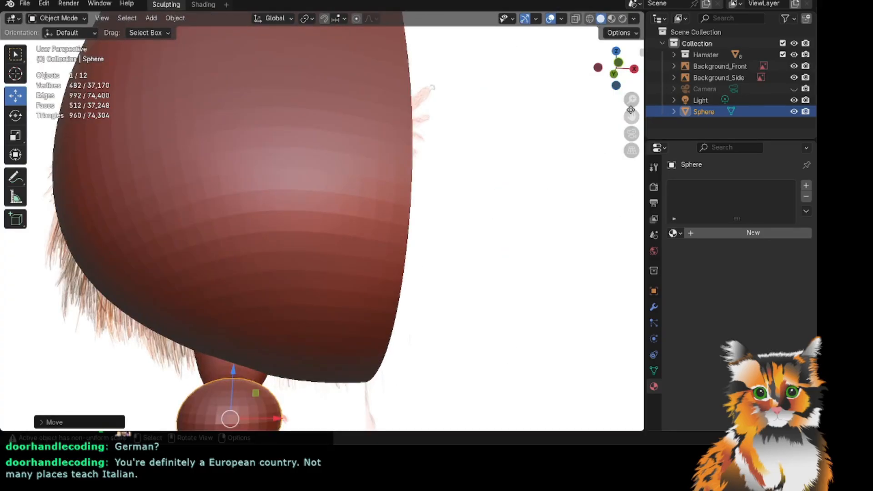
drag(631, 110, 596, 34)
scroll(336, 296, down, 1)
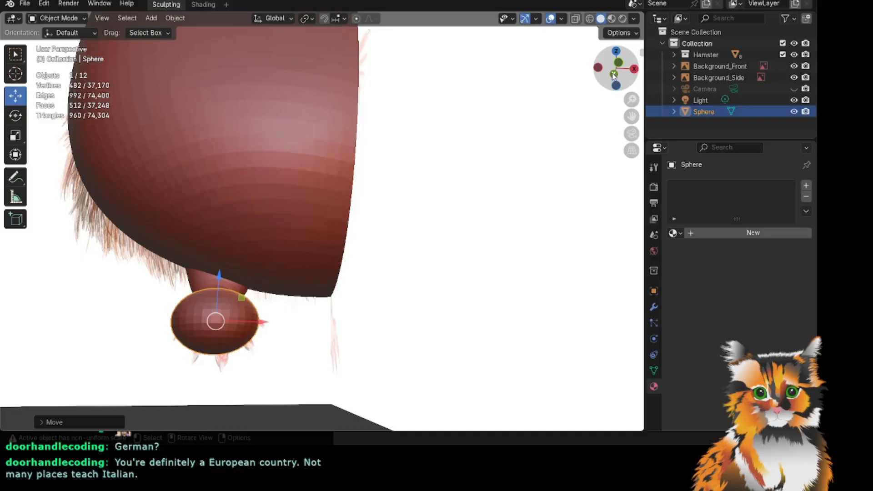
drag(613, 75, 516, 77)
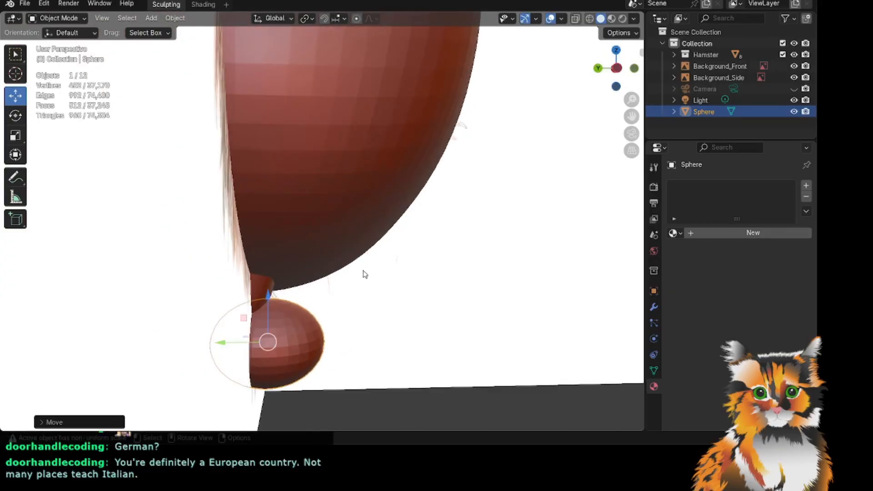
Switch the sphere to Sculpt Mode and set the Snake Hook brush radius to 247 px.
click(74, 13)
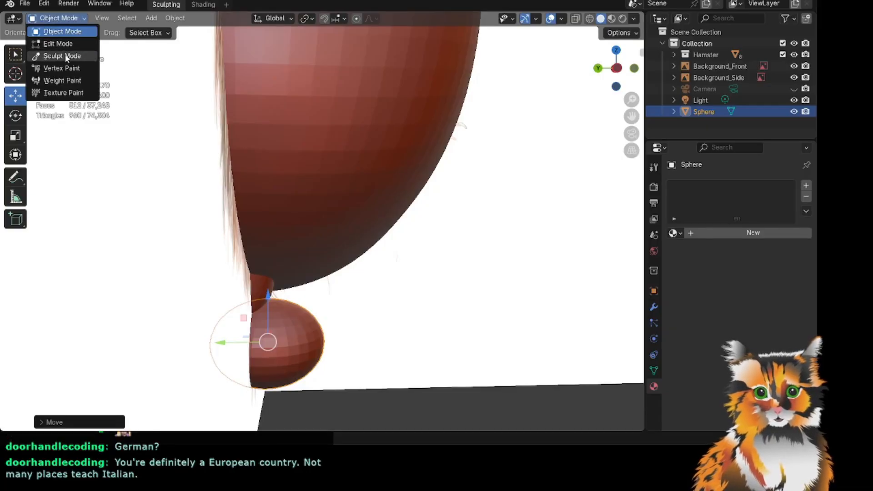
click(68, 54)
drag(601, 87, 528, 153)
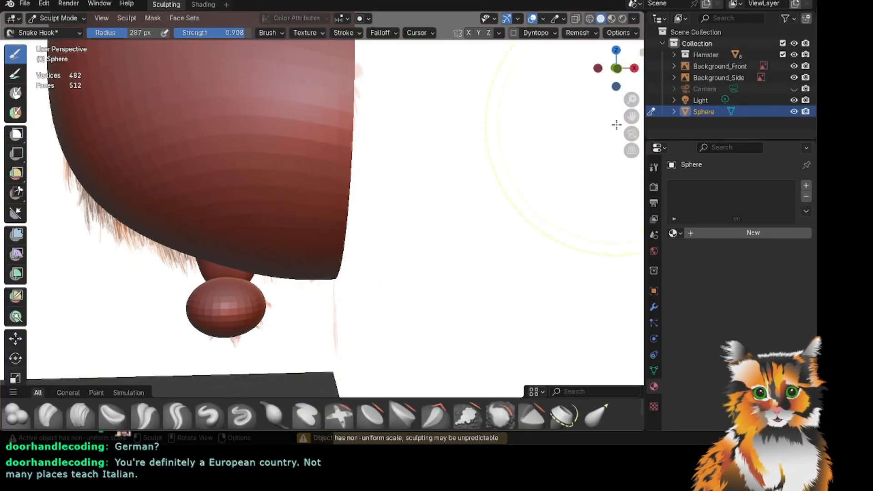
mouse_move(631, 116)
mouse_down()
mouse_move(482, 43)
mouse_move(493, 70)
mouse_move(565, 89)
mouse_move(583, 116)
mouse_move(597, 89)
mouse_move(587, 101)
mouse_move(607, 114)
mouse_move(641, 112)
mouse_up()
scroll(337, 273, up, 2)
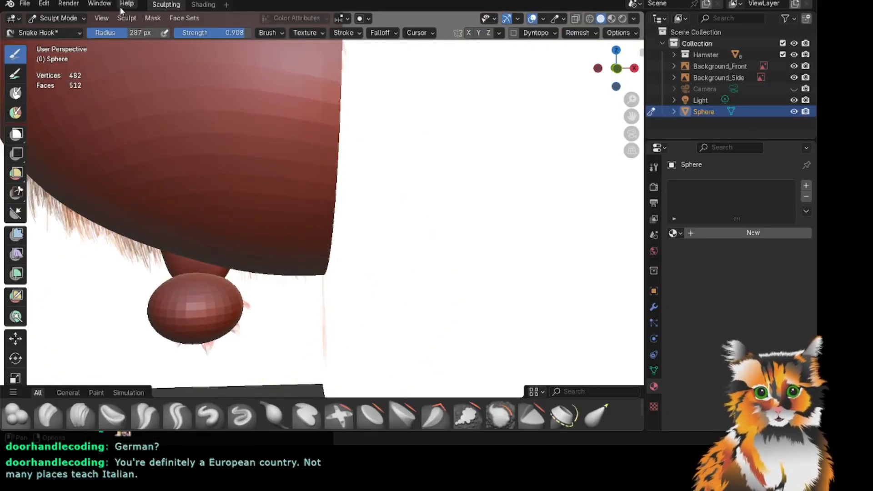
drag(129, 36, 99, 36)
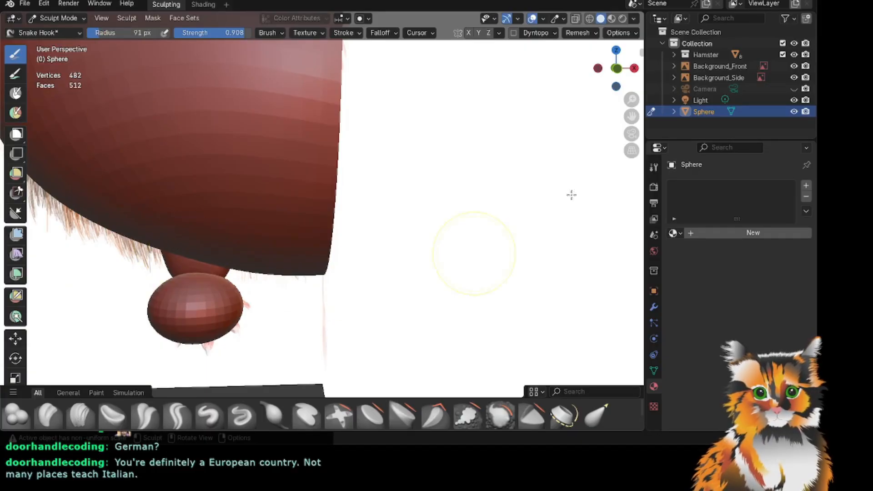
middle_drag(572, 195, 119, 62)
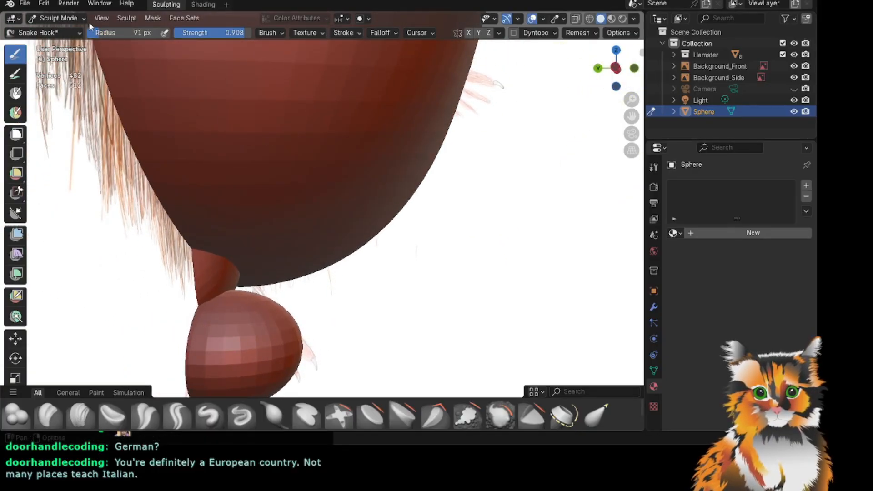
click(68, 30)
click(69, 17)
click(71, 18)
drag(102, 33, 121, 33)
Reshape the sphere's front and top with Snake Hook to follow the drawn paw, and save the file.
drag(307, 342, 295, 346)
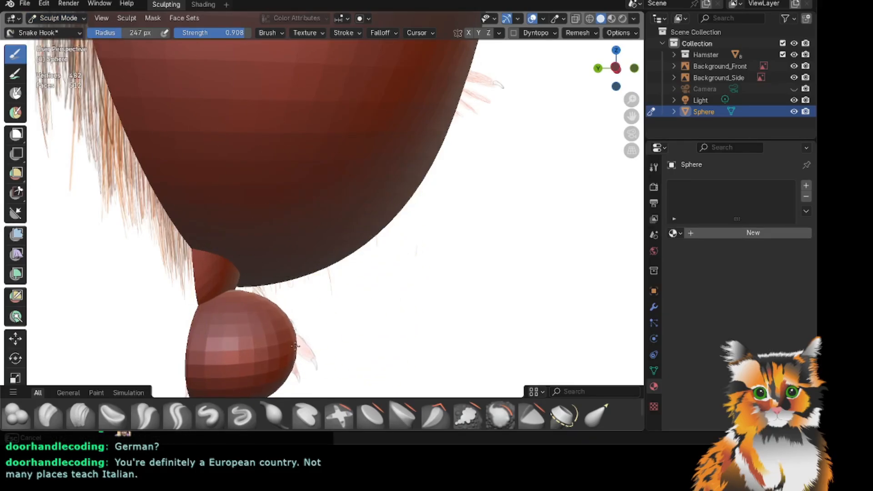
mouse_move(253, 313)
mouse_down()
mouse_move(253, 295)
mouse_move(239, 297)
mouse_up()
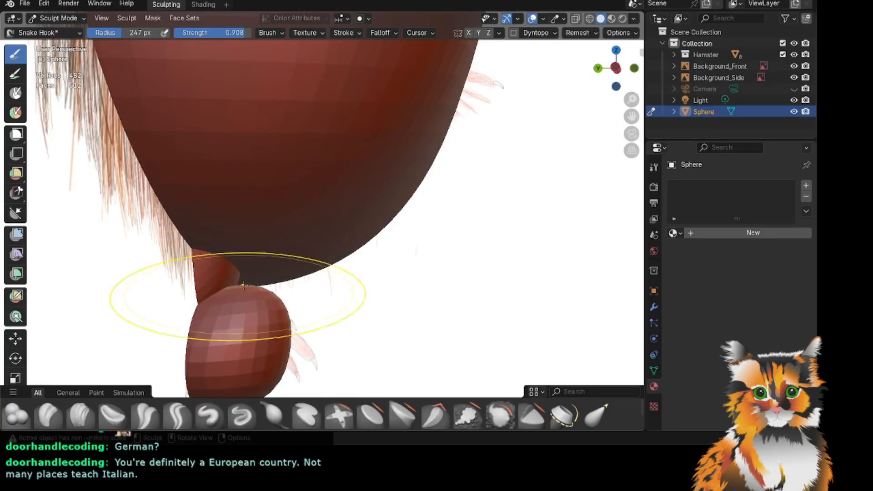
middle_drag(588, 81, 612, 117)
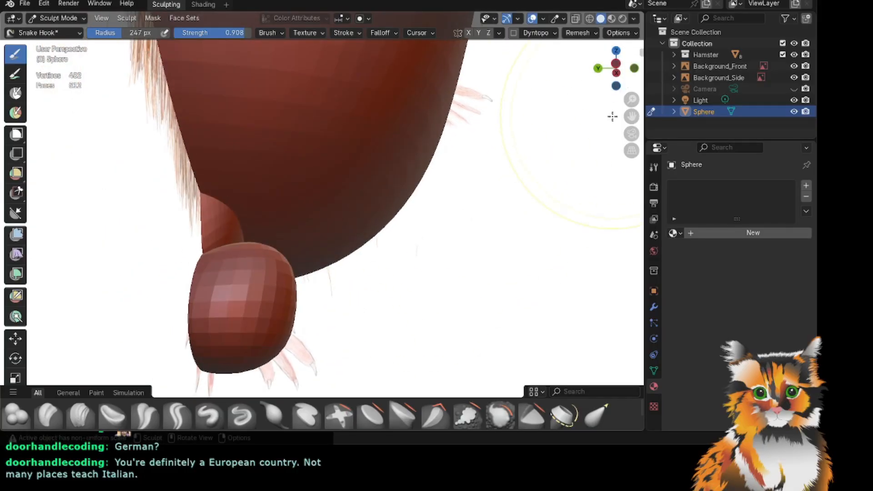
drag(629, 116, 604, 81)
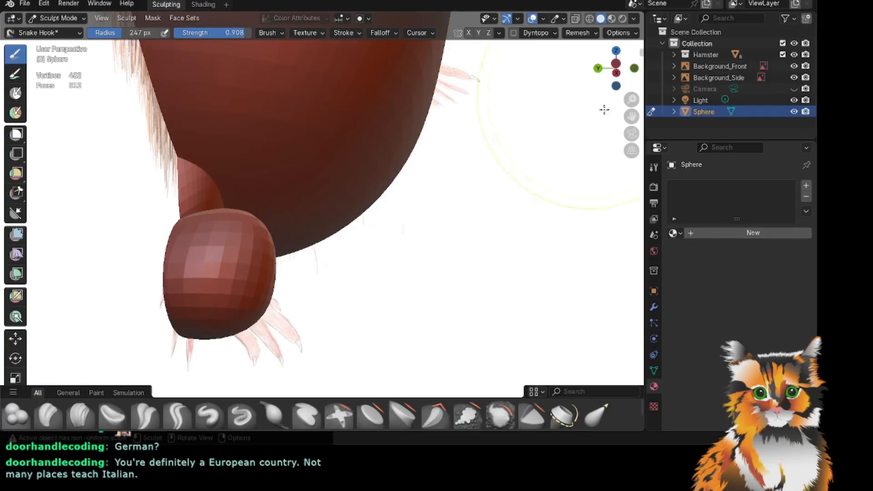
drag(617, 64, 571, 89)
key(ctrl+KP_3)
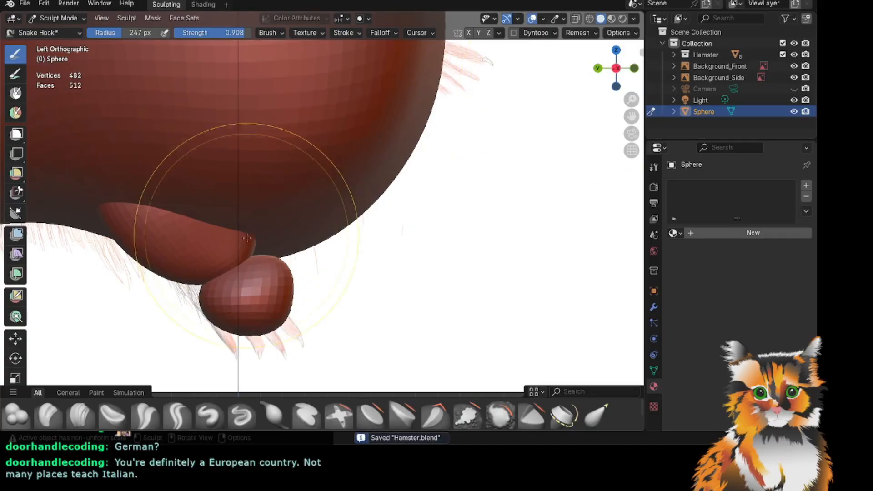
Raise the paw's underside and adjust its rear and front inward with Snake Hook to follow the side drawing.
drag(204, 306, 189, 309)
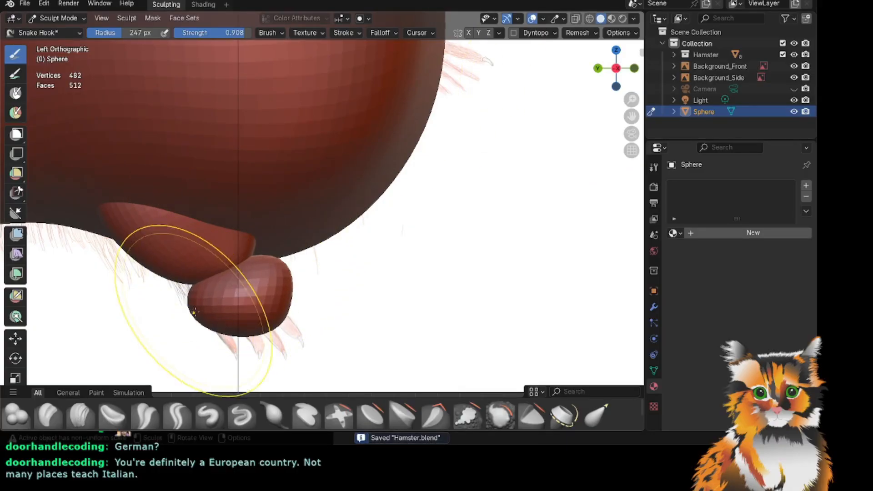
drag(255, 337, 242, 324)
drag(181, 308, 197, 299)
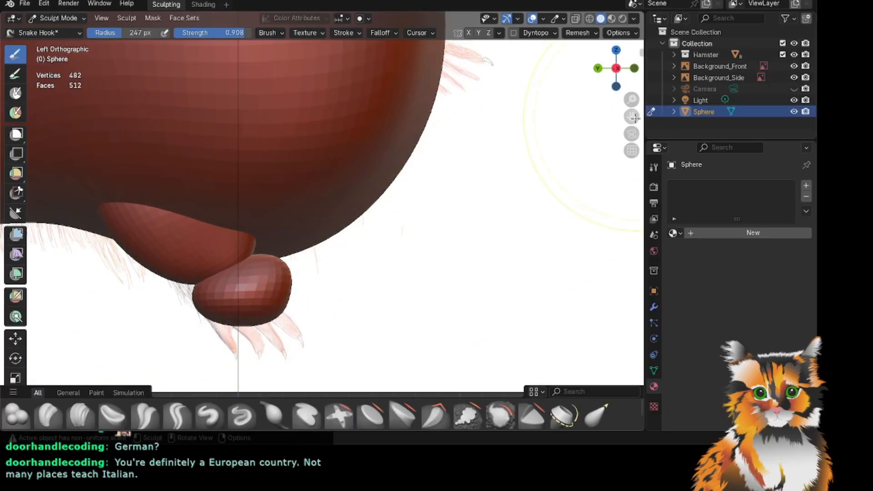
drag(631, 115, 611, 112)
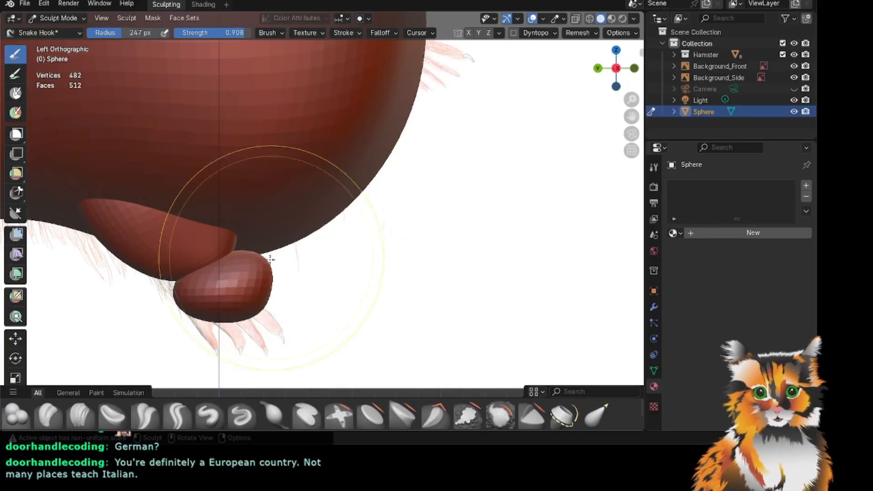
drag(272, 265, 252, 274)
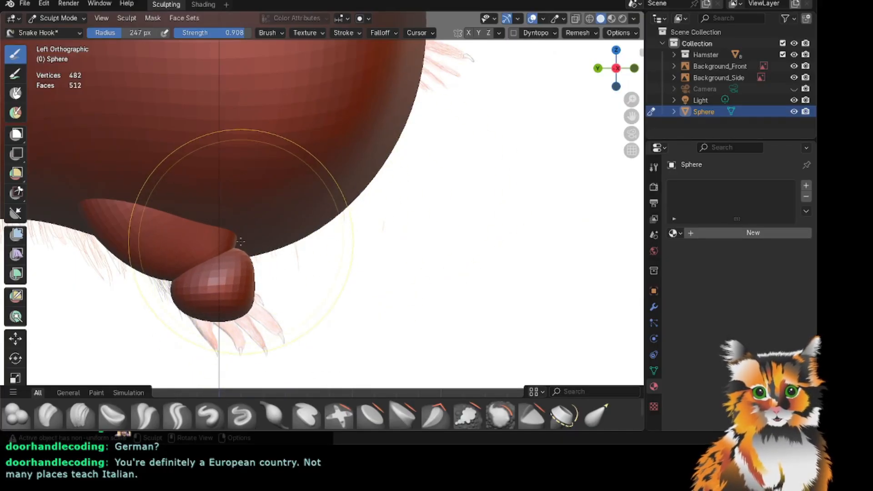
drag(242, 242, 232, 253)
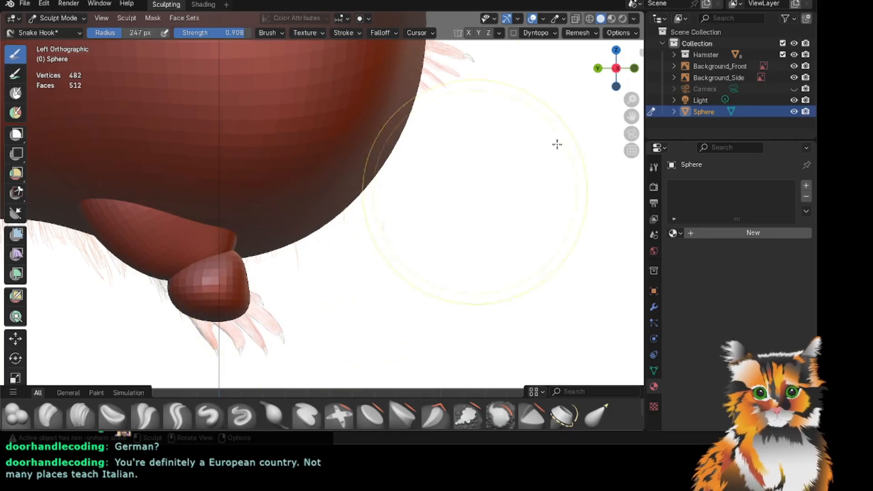
Narrow the paw's sides, lower its top and raise its underside with Snake Hook to match the front drawing.
middle_drag(557, 144, 625, 152)
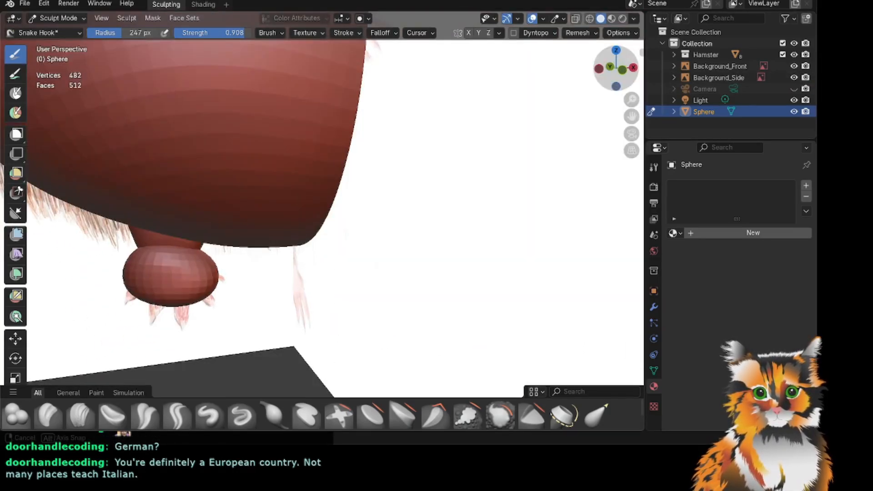
drag(616, 67, 622, 61)
scroll(250, 216, up, 1)
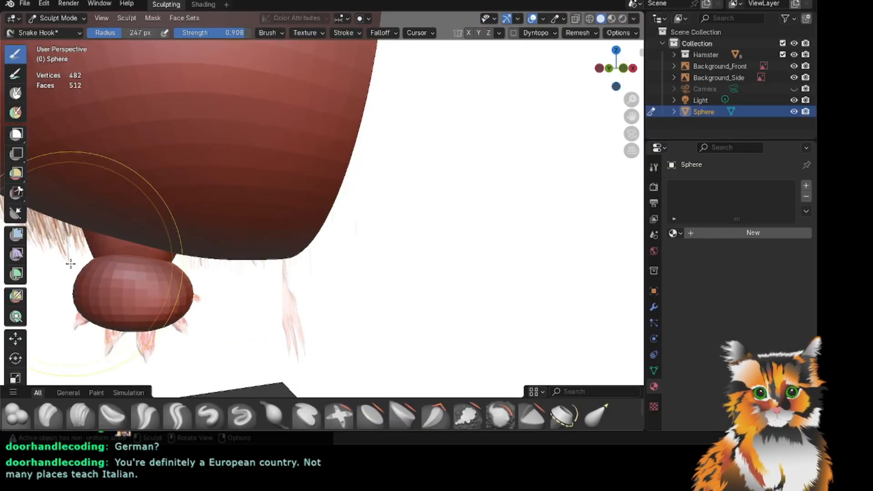
mouse_move(70, 264)
mouse_down()
mouse_move(104, 264)
mouse_move(80, 286)
mouse_move(109, 271)
mouse_up()
drag(214, 267, 188, 270)
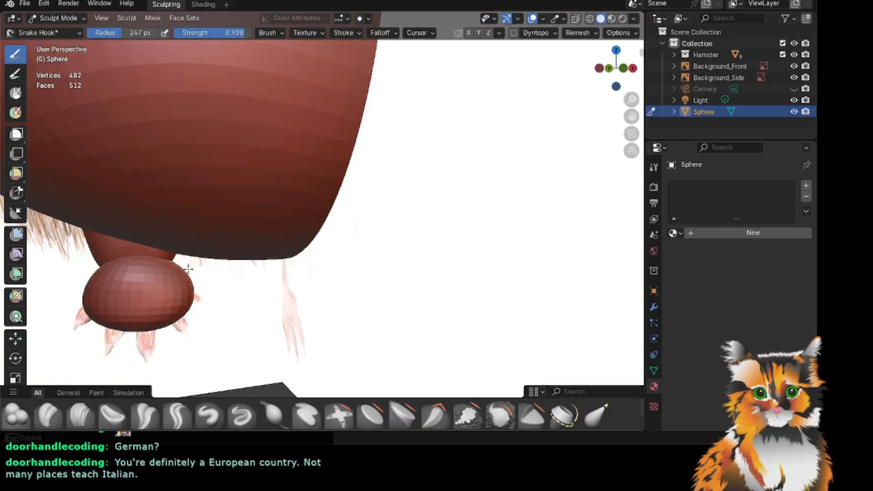
mouse_move(133, 252)
mouse_down()
mouse_move(136, 262)
mouse_move(93, 275)
mouse_move(102, 278)
mouse_up()
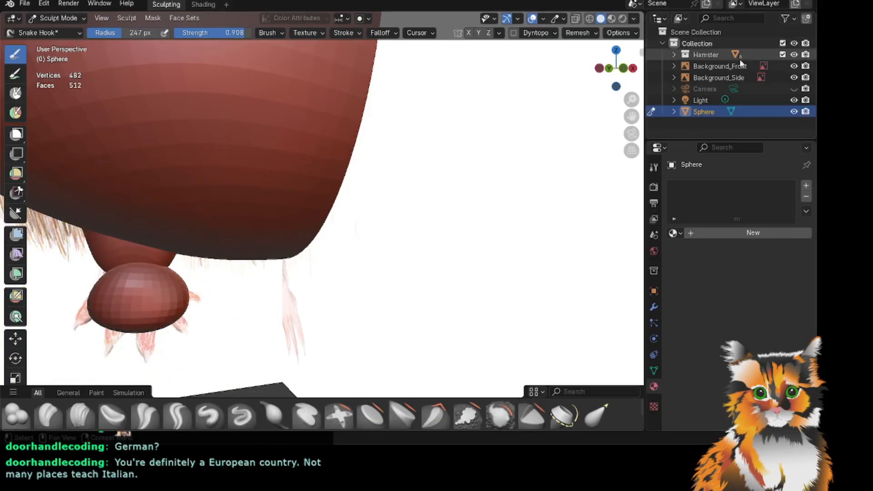
drag(128, 334, 128, 318)
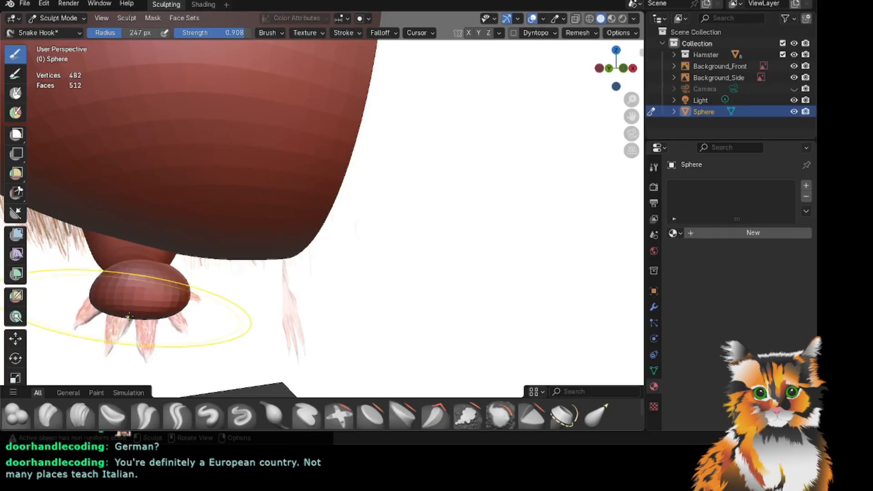
drag(93, 285, 100, 284)
drag(176, 276, 166, 282)
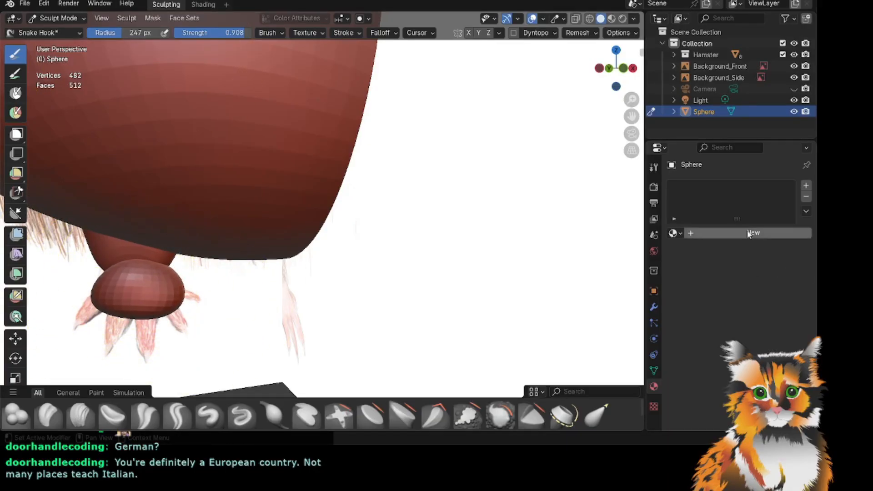
Switch the paw sphere to Object Mode and add a Subdivision Surface modifier to it.
click(68, 18)
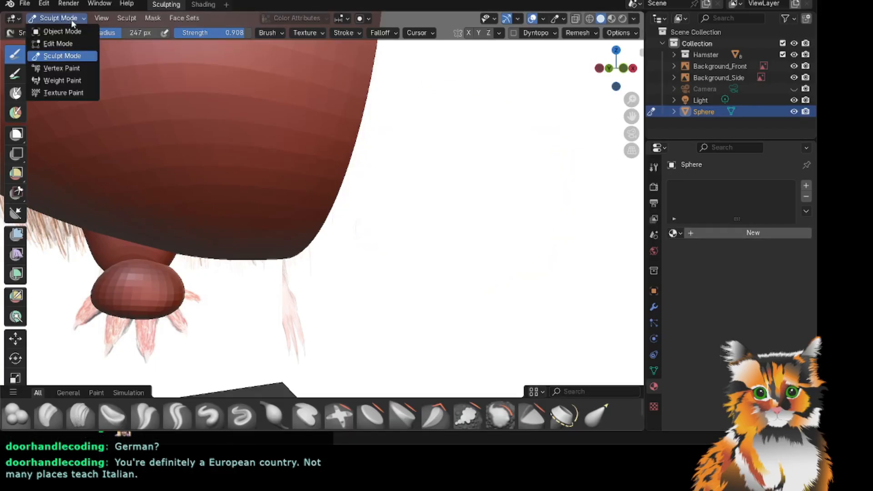
click(59, 30)
click(733, 237)
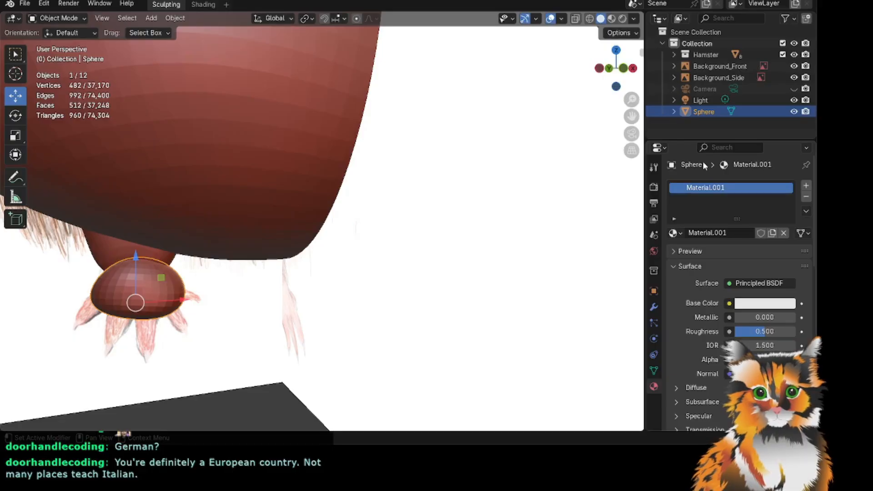
key(ctrl+z)
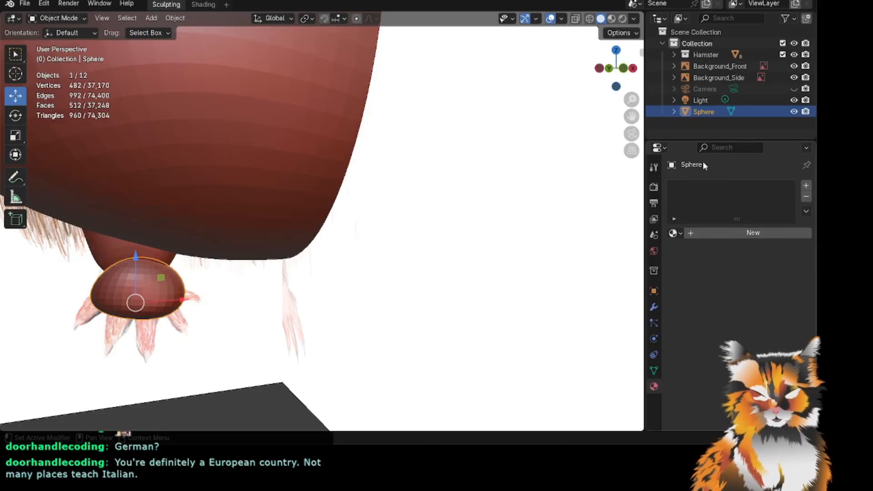
click(653, 307)
click(717, 186)
mouse_move(688, 237)
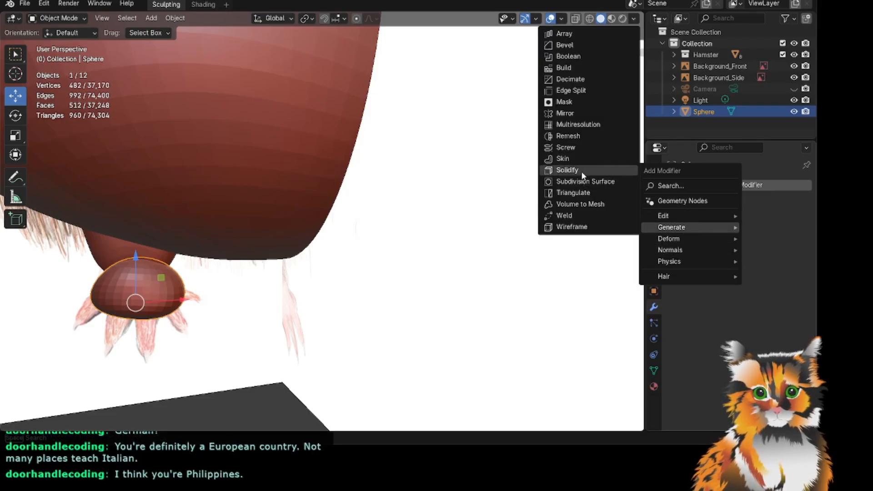
click(591, 183)
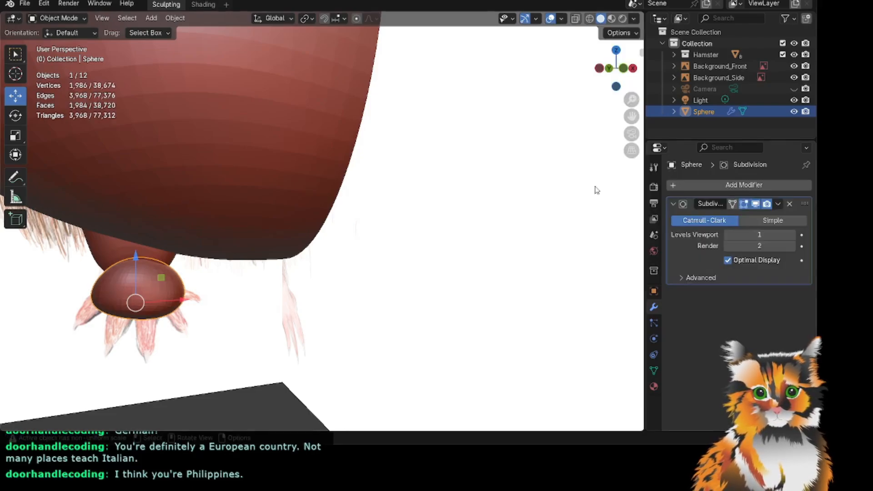
Set the Subdivision modifier's render level to 0 and try a viewport level of 2 before returning to 1.
click(727, 234)
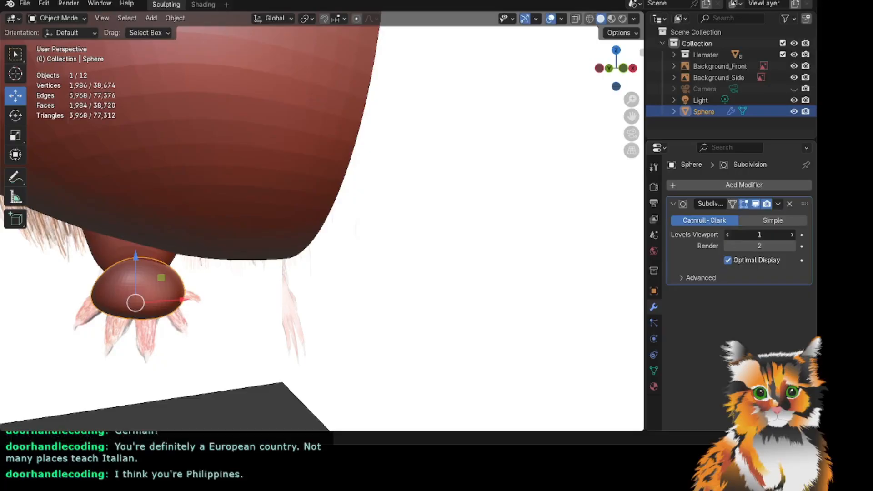
click(802, 235)
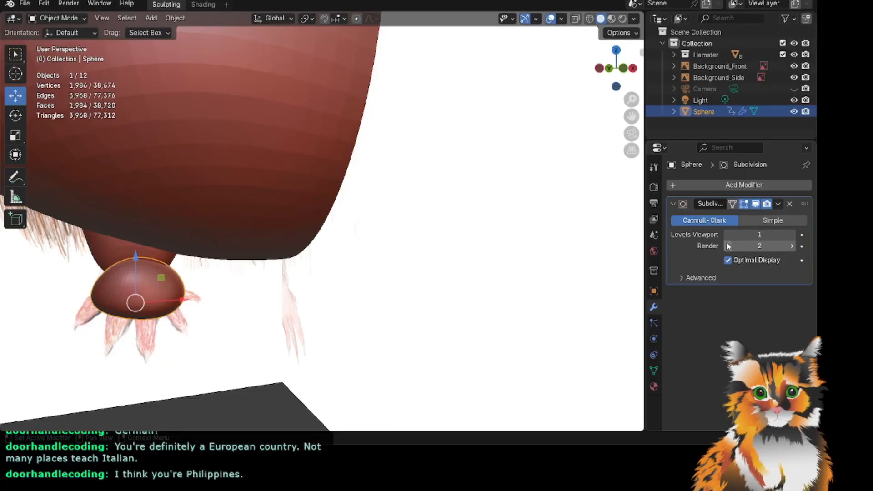
click(727, 246)
click(727, 246)
click(791, 234)
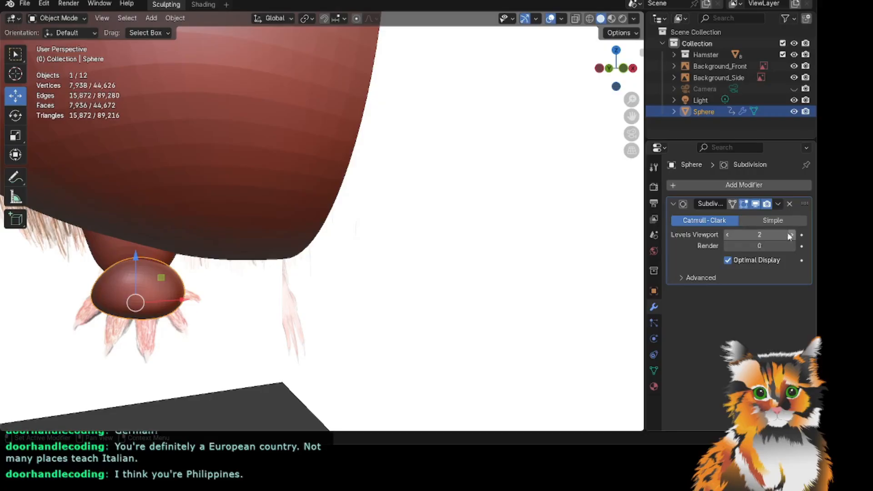
Examine the smoothed paw's shape against the front and side drawings from several angles.
scroll(361, 230, up, 3)
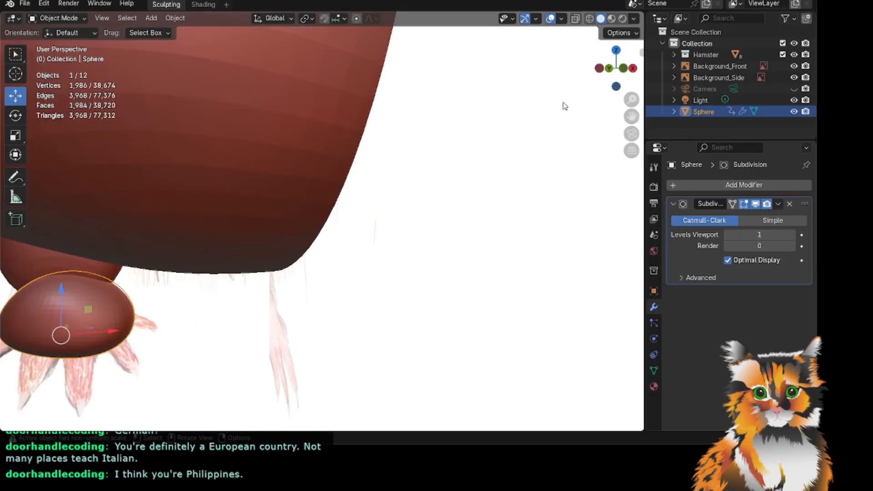
drag(630, 116, 588, 134)
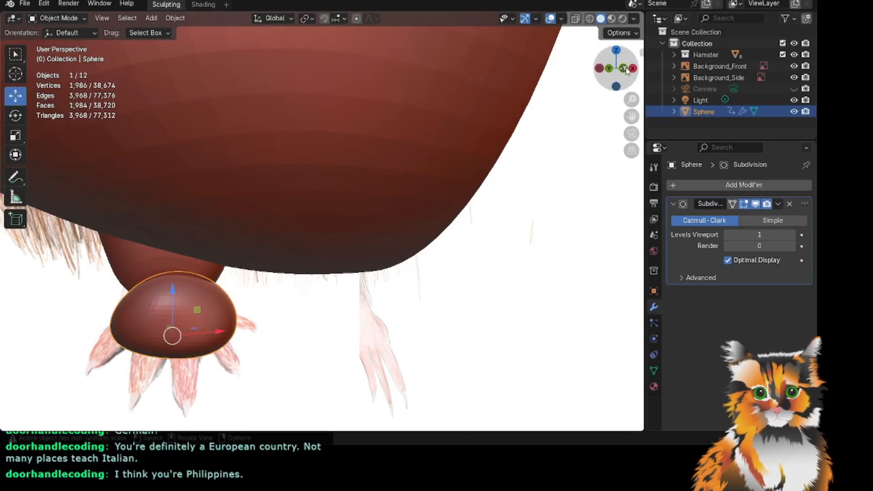
drag(623, 68, 686, 66)
drag(631, 117, 593, 66)
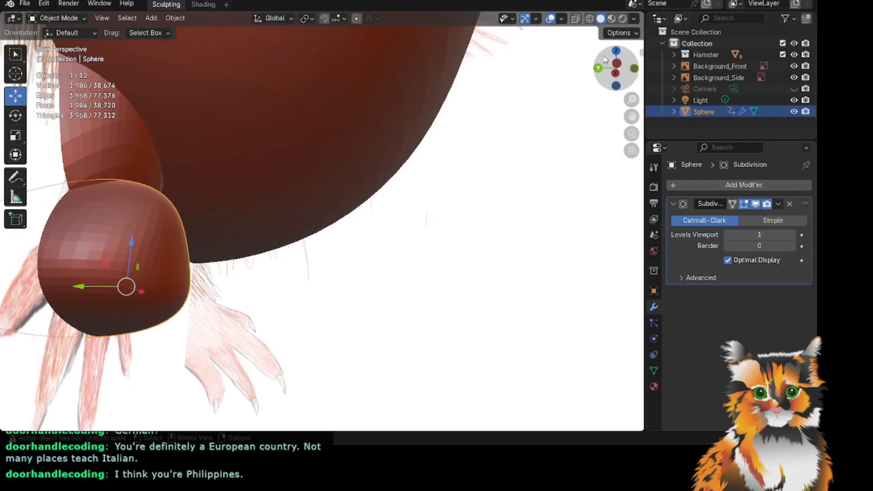
drag(618, 68, 576, 68)
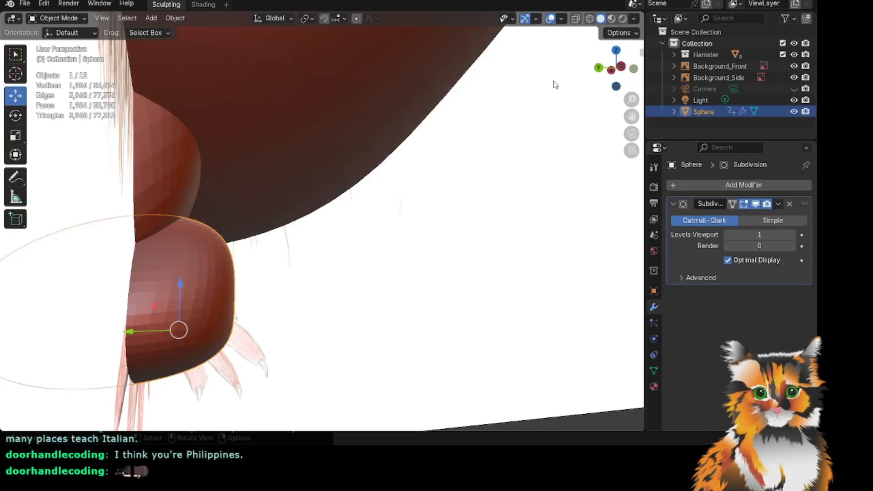
scroll(360, 247, down, 2)
scroll(364, 246, up, 1)
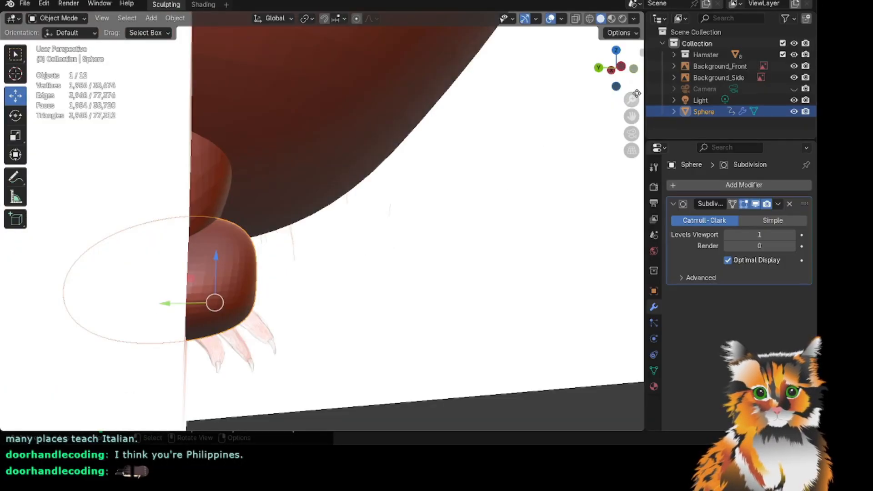
shift+middle_drag(363, 246, 465, 287)
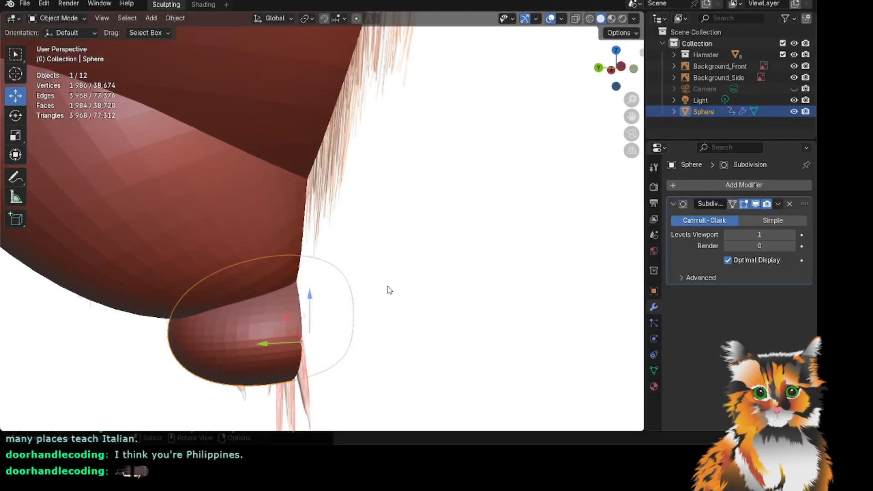
middle_drag(389, 289, 368, 192)
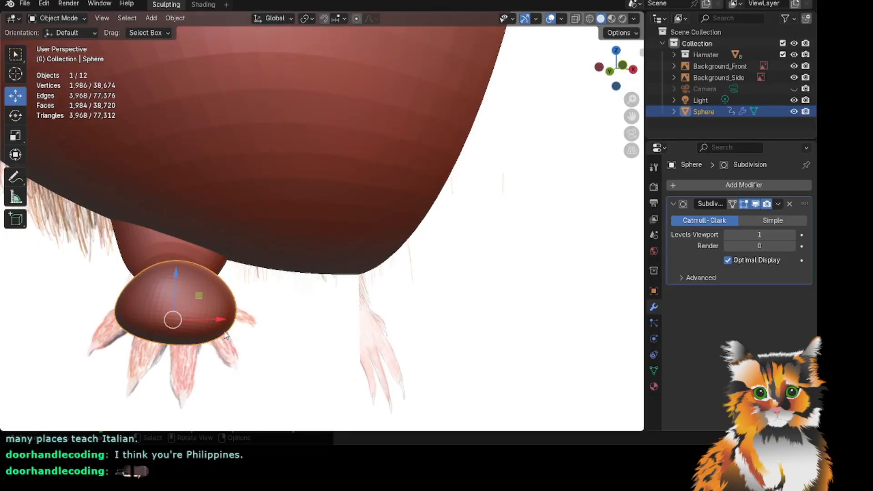
Return the paw to Sculpt Mode and pull the side nearest the hamster's middle inward with Snake Hook.
click(66, 21)
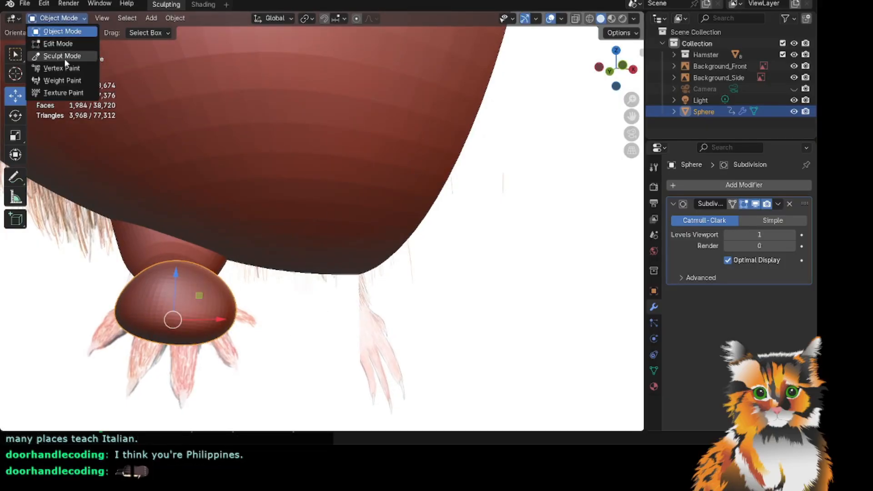
click(64, 59)
drag(229, 337, 217, 328)
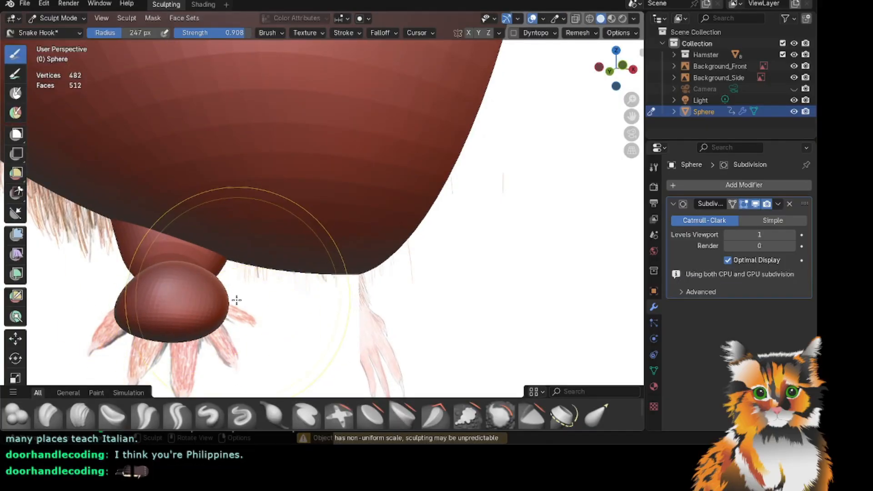
drag(236, 299, 228, 308)
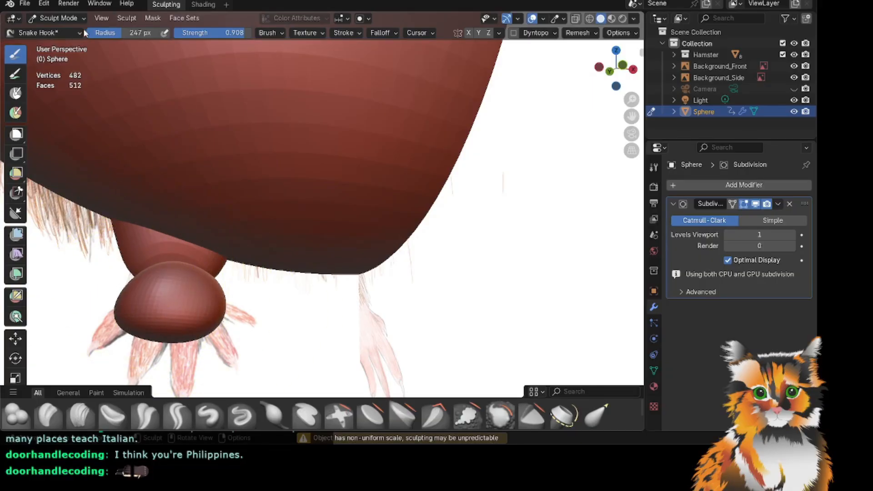
Set the brush radius to 69 px and pull both upper sides of the paw inward to taper it toward the leg.
drag(132, 33, 96, 34)
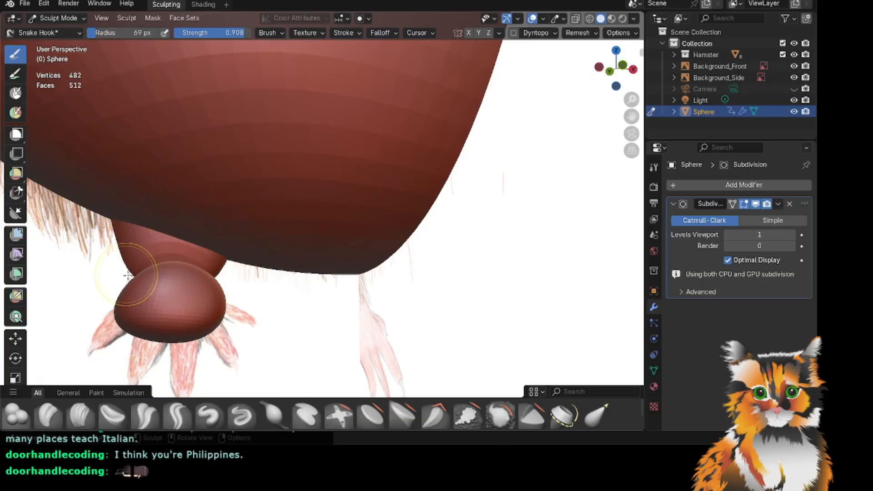
drag(128, 275, 144, 282)
mouse_move(226, 281)
mouse_down()
mouse_move(211, 287)
mouse_move(197, 268)
mouse_move(213, 285)
mouse_up()
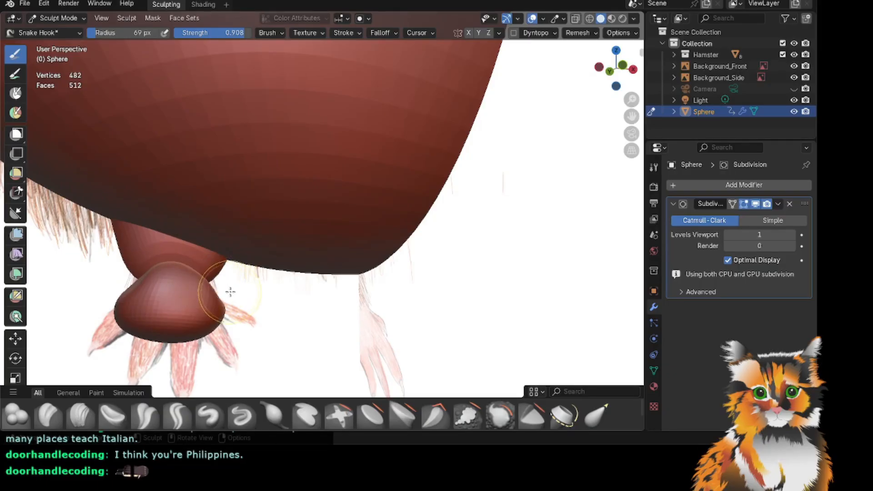
Slope the paw's upper front backward with Snake Hook from the side, using brush radii of 219 px and 160 px.
mouse_move(618, 67)
mouse_down()
mouse_move(644, 67)
mouse_move(582, 70)
mouse_move(545, 53)
mouse_up()
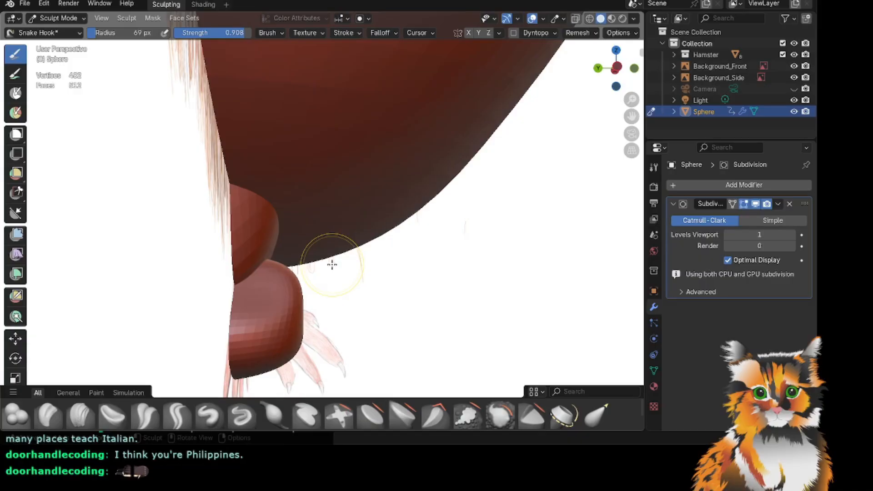
drag(110, 33, 132, 33)
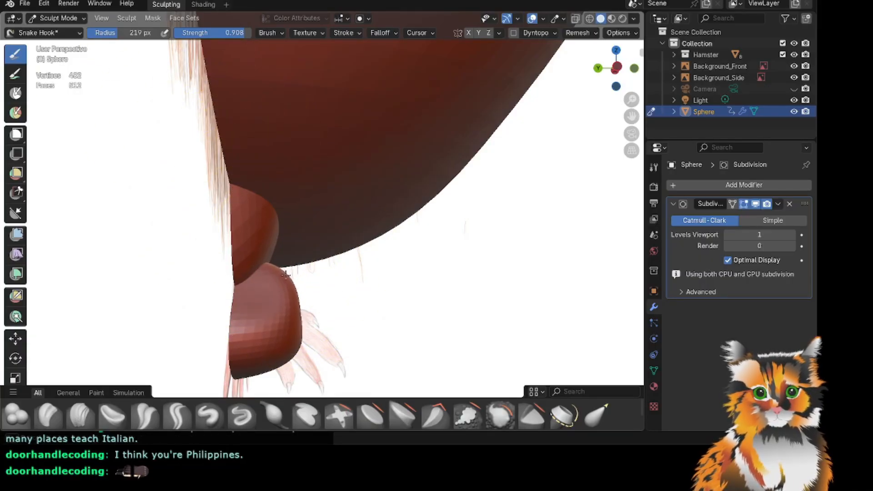
key(bracketleft)
key(bracketleft)
key(bracketleft)
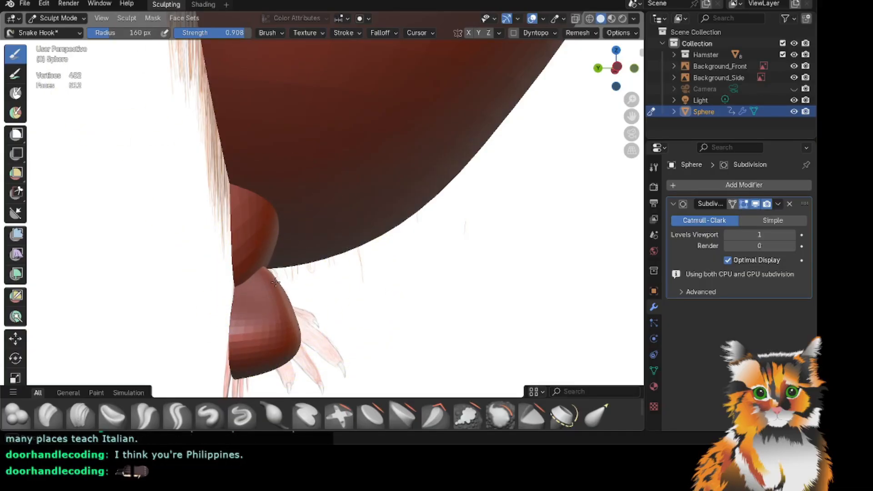
mouse_move(616, 68)
mouse_down()
mouse_move(536, 69)
mouse_move(586, 69)
mouse_move(569, 103)
mouse_up()
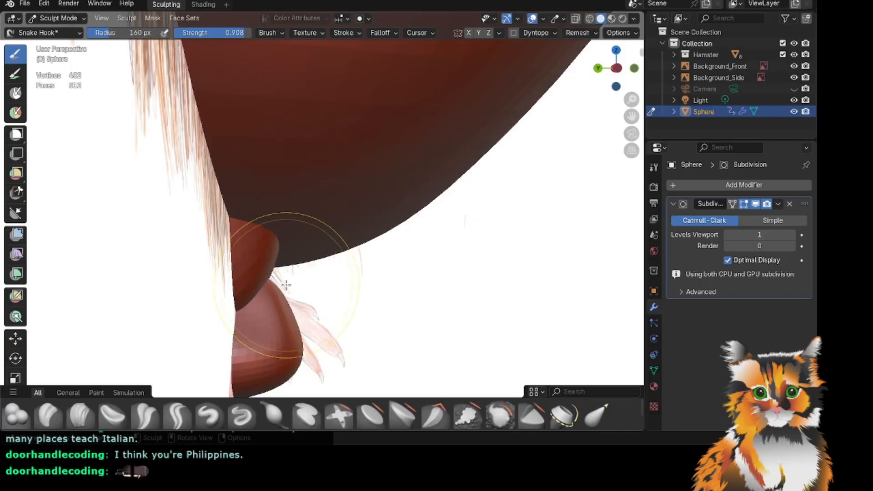
Push the paw's lower edge and both lower corners upward with Snake Hook to match the front drawing.
mouse_move(629, 78)
mouse_down()
mouse_move(597, 70)
mouse_move(625, 72)
mouse_move(613, 71)
mouse_up()
drag(190, 336, 189, 328)
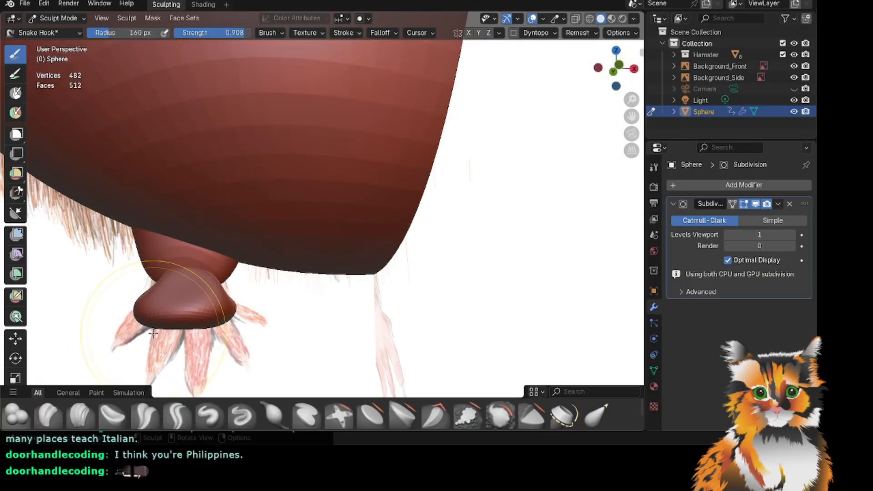
mouse_move(154, 331)
mouse_down()
mouse_move(162, 323)
mouse_move(152, 314)
mouse_up()
drag(231, 335, 233, 315)
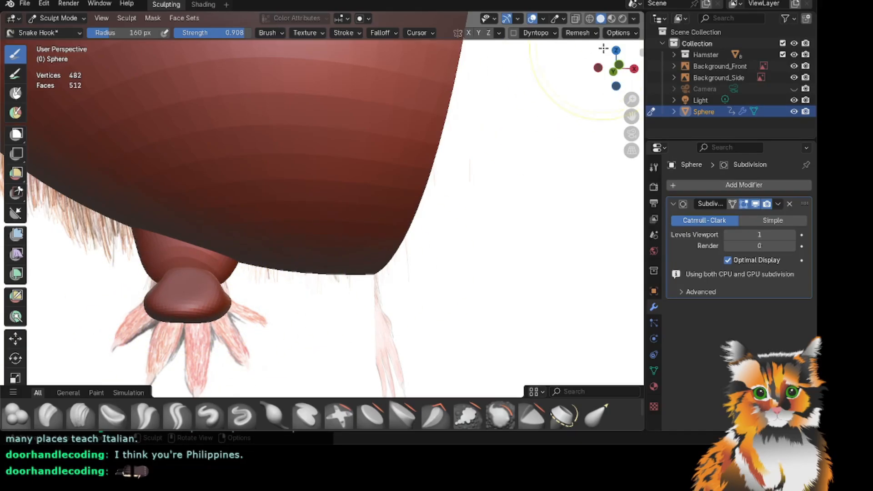
Pull the paw's underside downward with Snake Hook from the left side to round it out.
drag(604, 54, 705, 56)
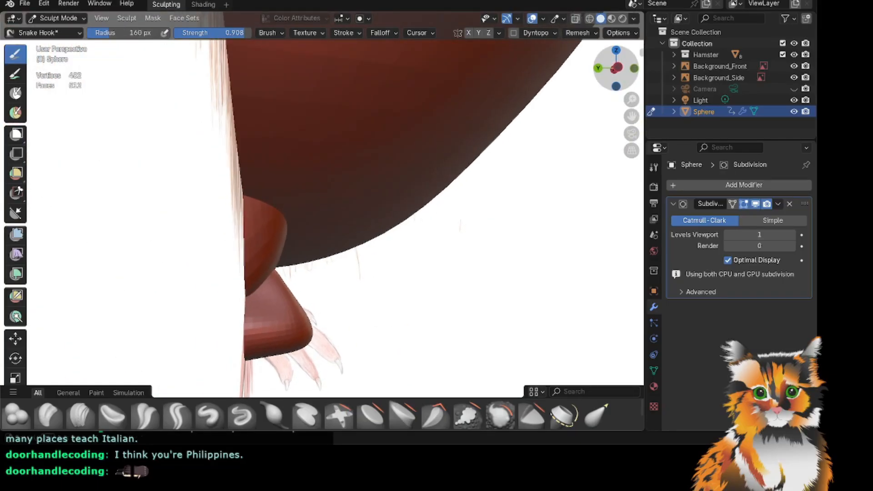
key(ctrl+KP_3)
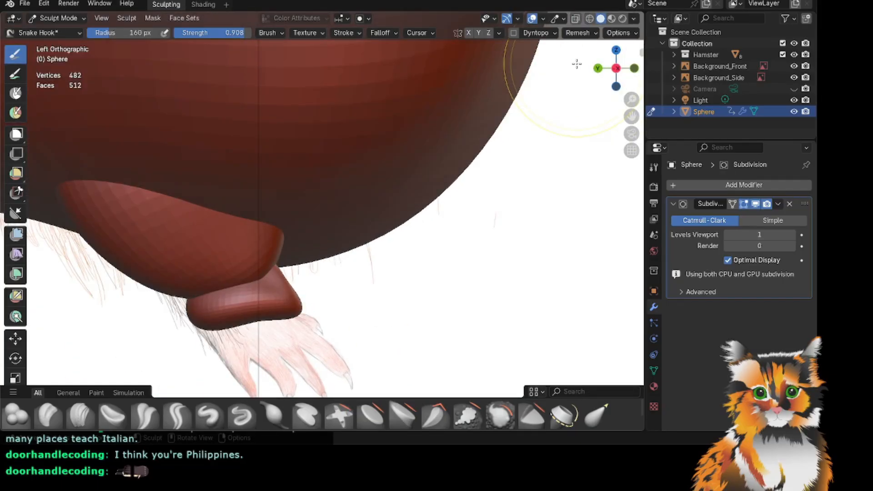
drag(255, 323, 276, 331)
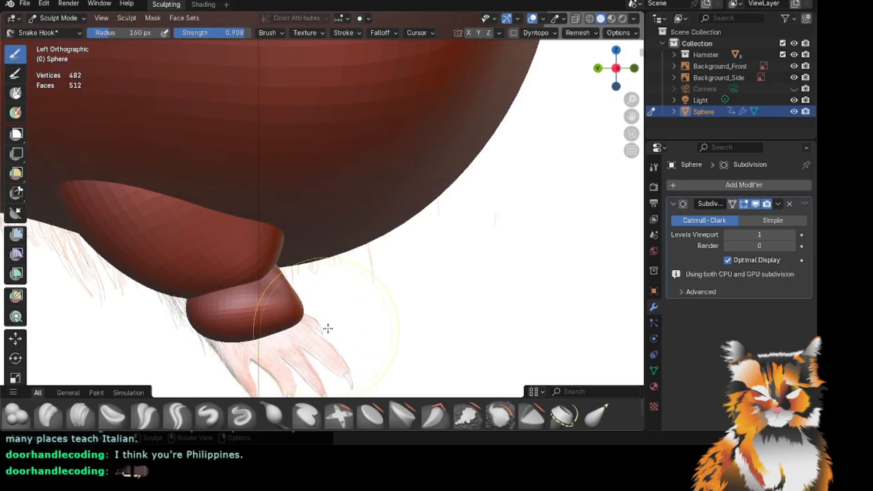
Refine the paw's side profile with Snake Hook, shaping its upper surface, front tip, rear end and underside to follow the drawing.
mouse_move(616, 69)
mouse_down()
mouse_move(598, 76)
mouse_move(638, 69)
mouse_move(561, 70)
mouse_move(641, 61)
mouse_move(615, 55)
mouse_up()
scroll(483, 168, down, 5)
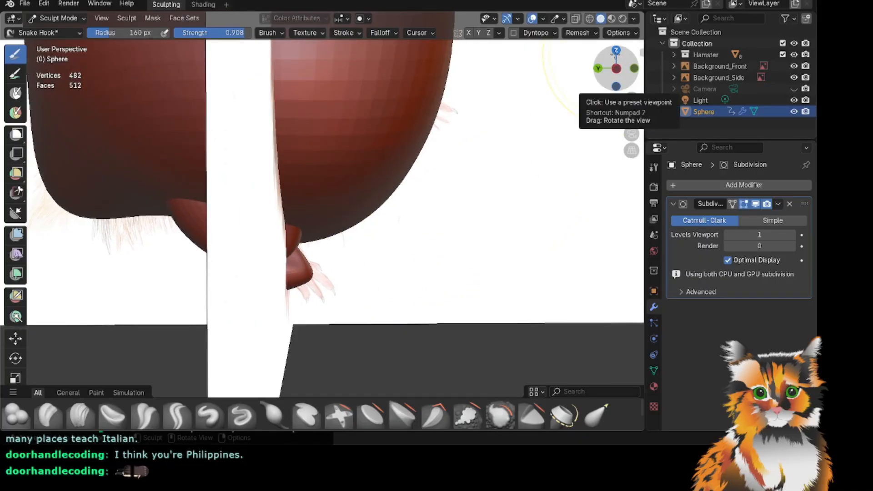
click(615, 53)
scroll(292, 253, up, 2)
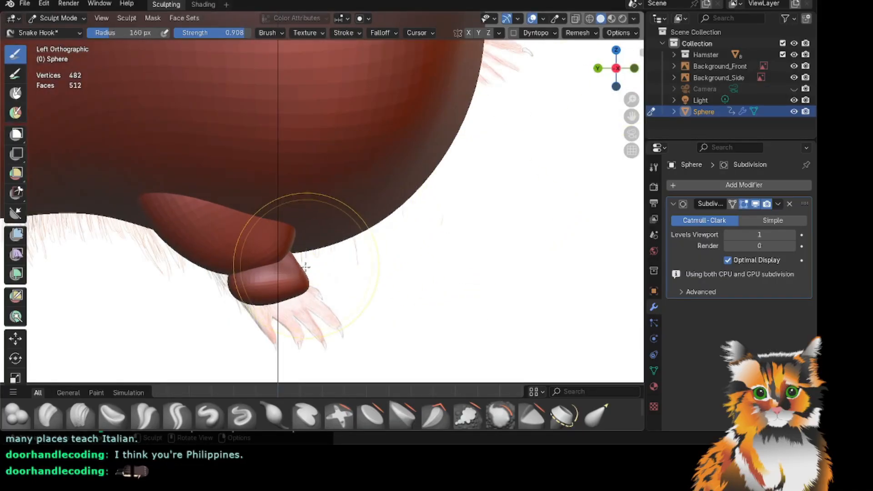
mouse_move(279, 269)
mouse_down()
mouse_move(282, 275)
mouse_move(273, 274)
mouse_up()
drag(286, 305, 291, 302)
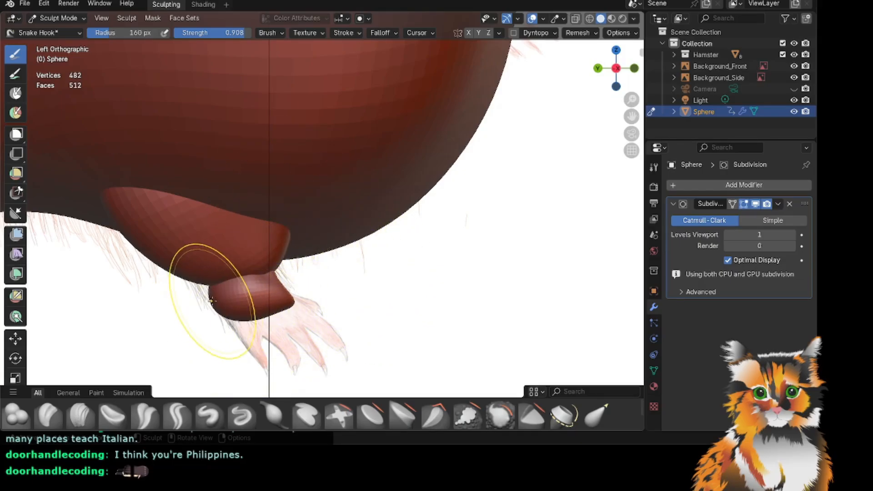
mouse_move(210, 300)
mouse_down()
mouse_move(218, 296)
mouse_move(222, 314)
mouse_move(206, 295)
mouse_up()
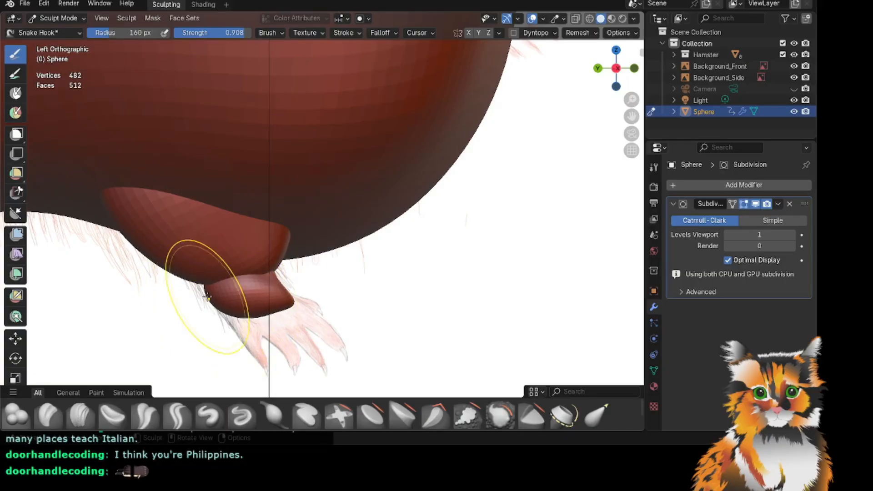
drag(245, 316, 273, 317)
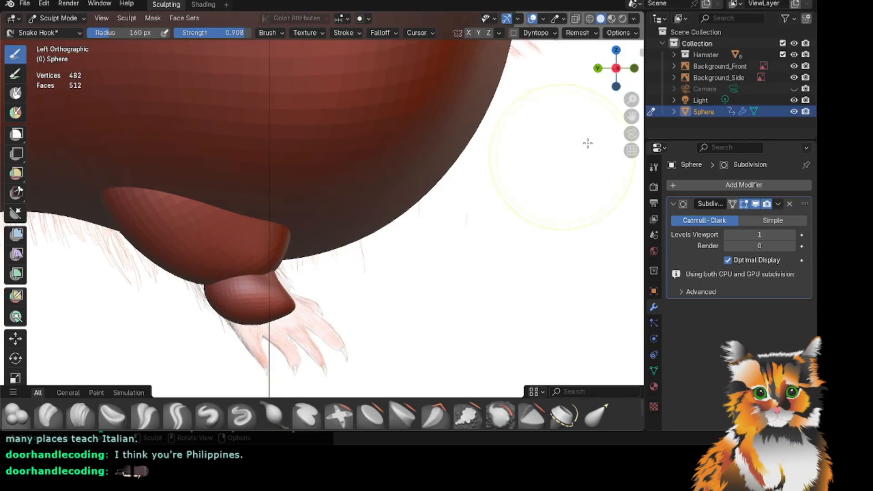
Nudge the paw's upper outer side slightly inward with Snake Hook from the front.
middle_drag(588, 143, 358, 174)
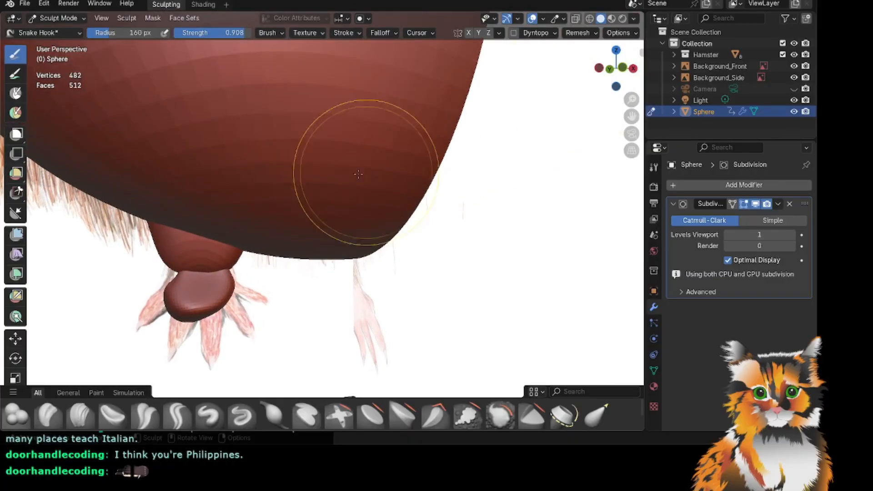
mouse_move(173, 275)
mouse_down()
mouse_move(163, 278)
mouse_move(176, 276)
mouse_up()
drag(614, 67, 690, 110)
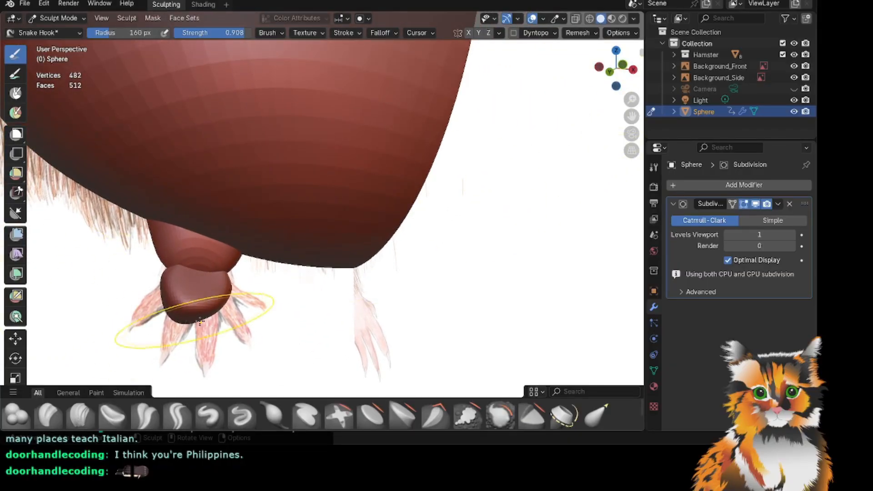
Examine the paw's shape and proportions against the body and both reference drawings from several angles.
drag(615, 69, 520, 80)
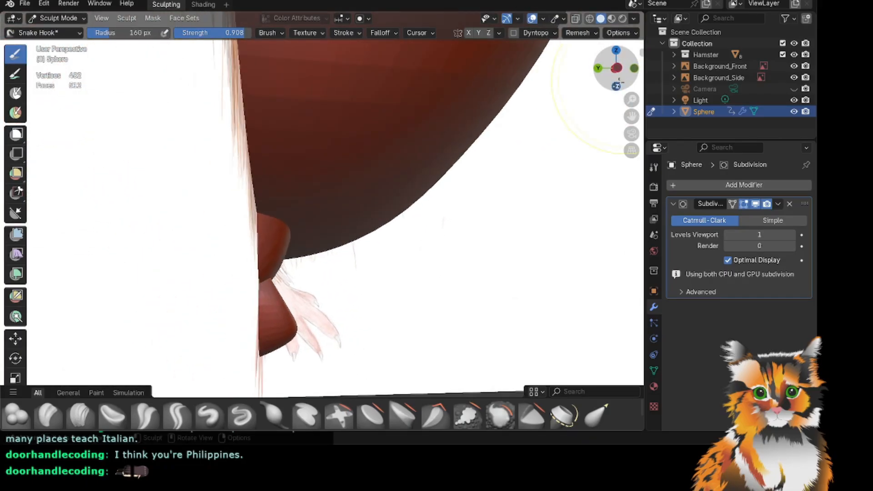
scroll(623, 81, down, 5)
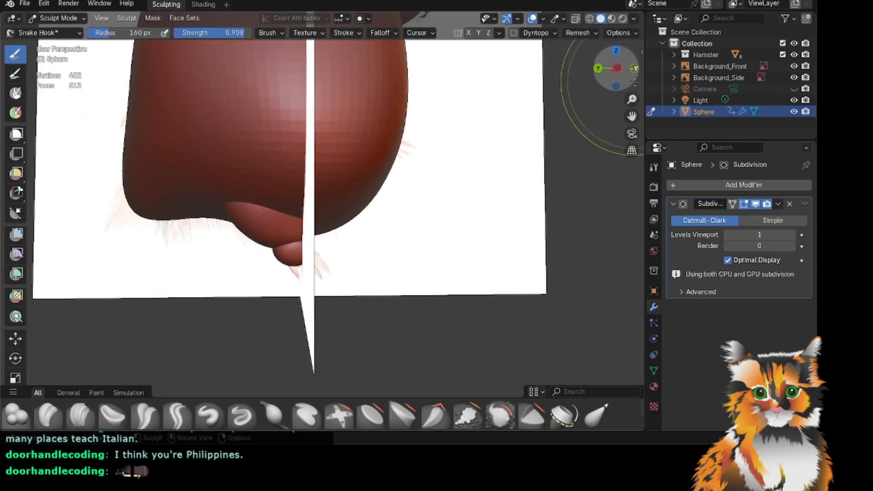
drag(632, 81, 551, 82)
scroll(294, 270, up, 2)
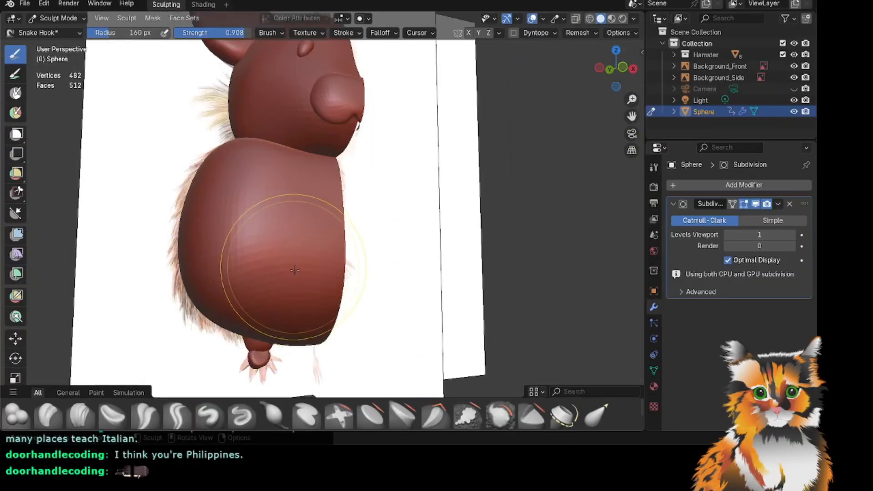
scroll(294, 270, up, 2)
drag(630, 116, 695, 30)
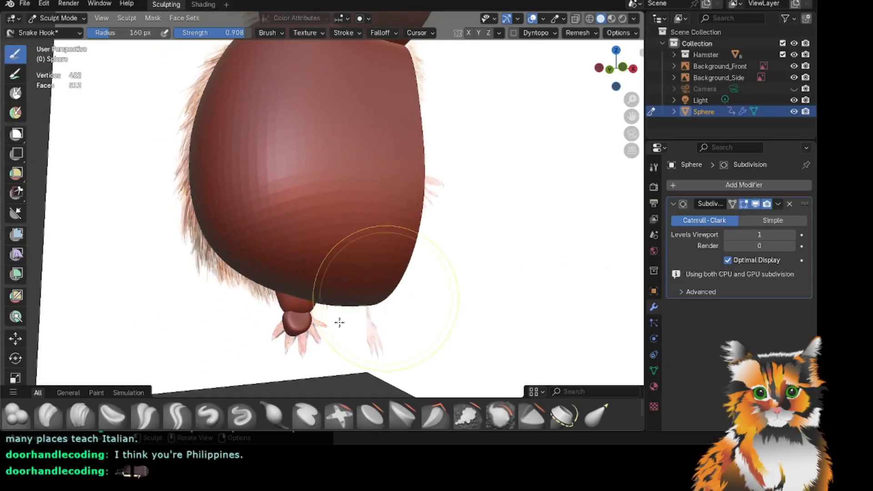
scroll(340, 323, up, 3)
drag(629, 116, 665, 74)
drag(604, 73, 505, 70)
drag(629, 119, 755, 72)
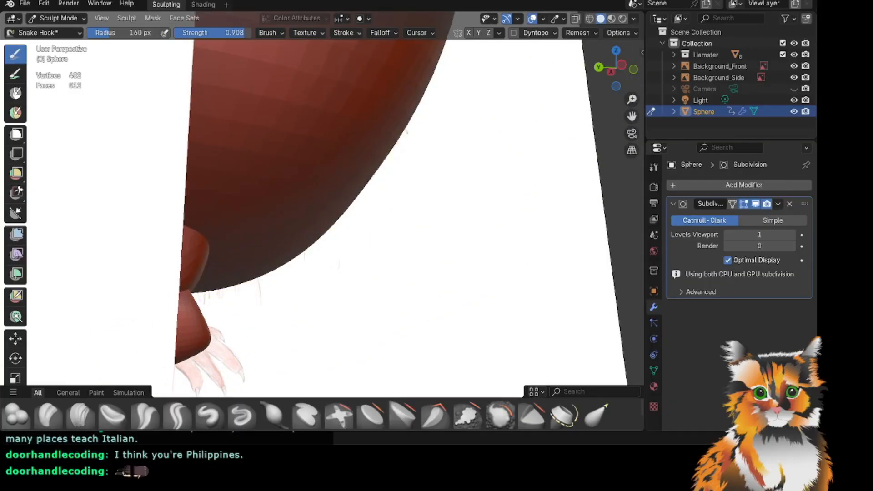
drag(612, 68, 621, 68)
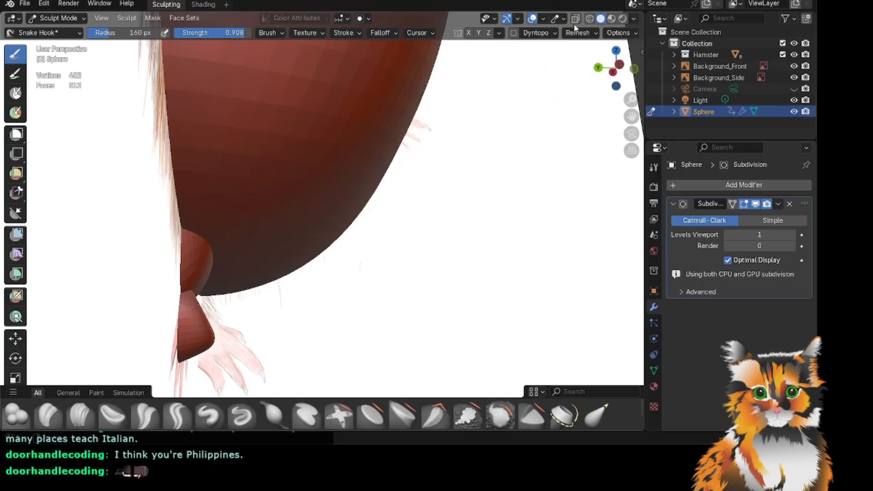
Pull the paw's front edge back toward the leg with Snake Hook in the left orthographic view.
scroll(528, 115, down, 2)
drag(610, 69, 603, 67)
key(ctrl+KP_3)
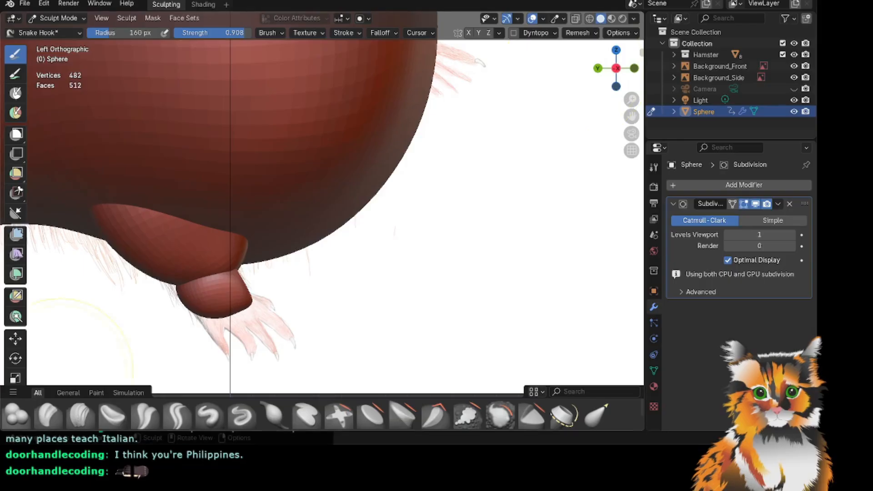
scroll(237, 390, up, 2)
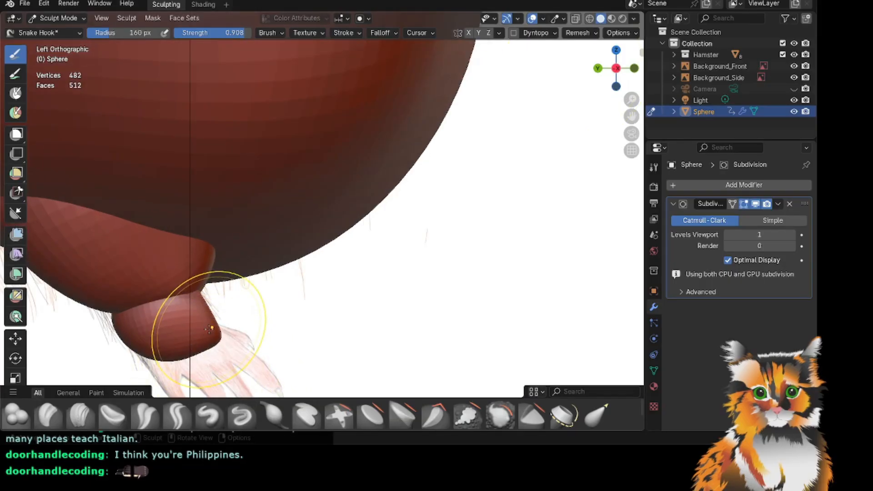
mouse_move(212, 328)
mouse_down()
mouse_move(187, 319)
mouse_move(212, 333)
mouse_move(219, 321)
mouse_move(194, 307)
mouse_up()
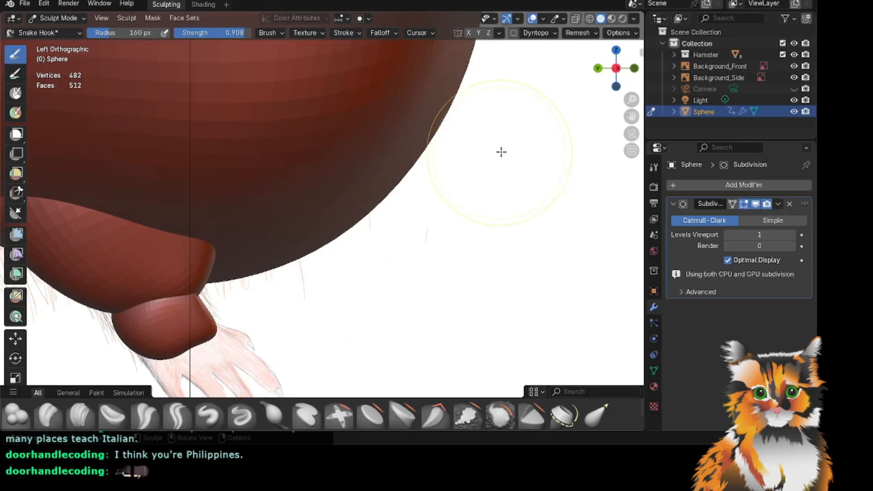
Check the paw against the front drawing and return it to Object Mode.
mouse_move(631, 117)
mouse_down()
mouse_move(585, 77)
mouse_move(541, 69)
mouse_up()
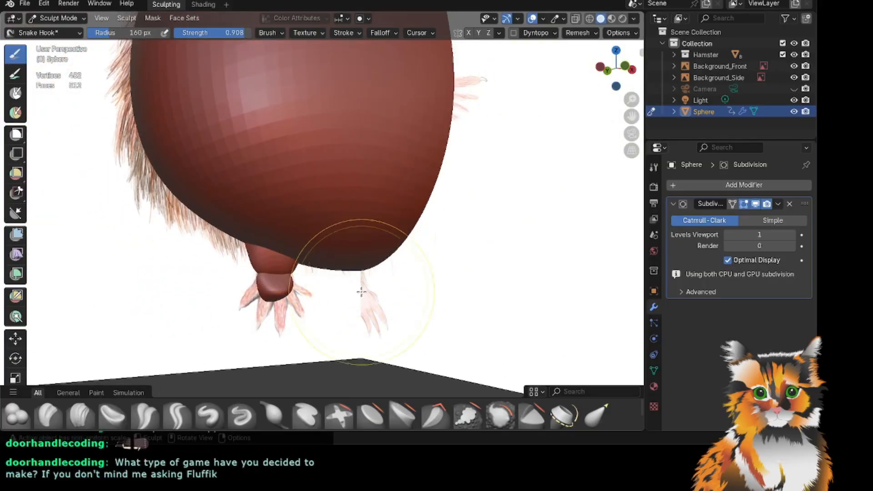
scroll(361, 292, up, 3)
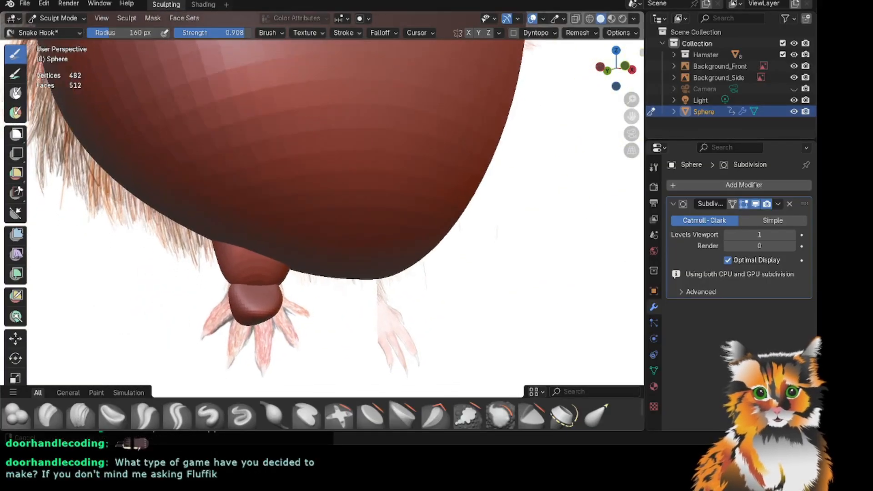
scroll(329, 375, up, 2)
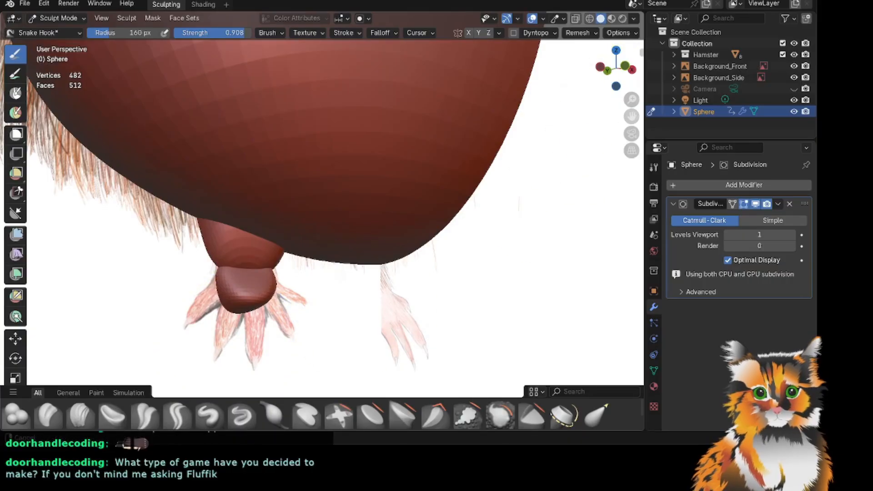
shift+middle_drag(529, 214, 531, 194)
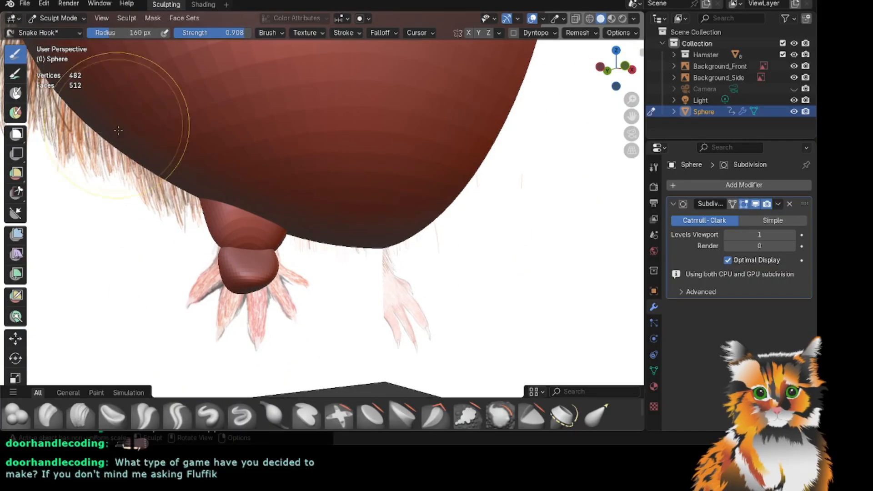
scroll(114, 150, down, 5)
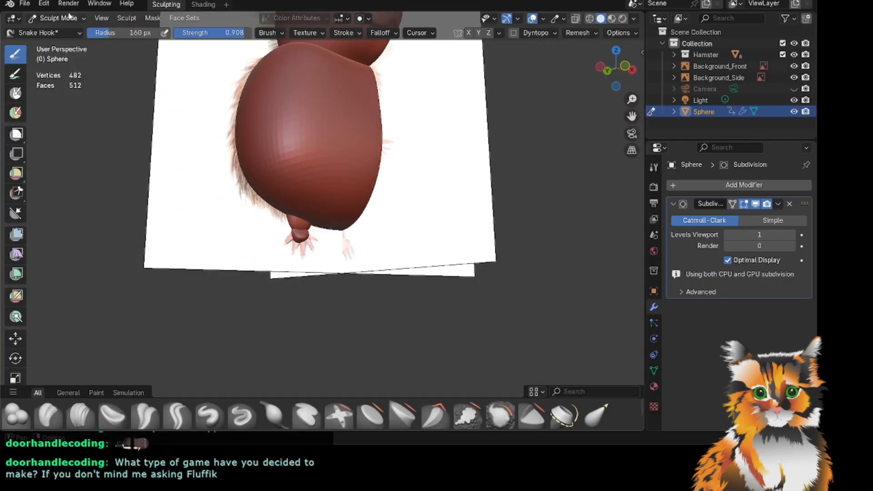
click(67, 18)
click(62, 30)
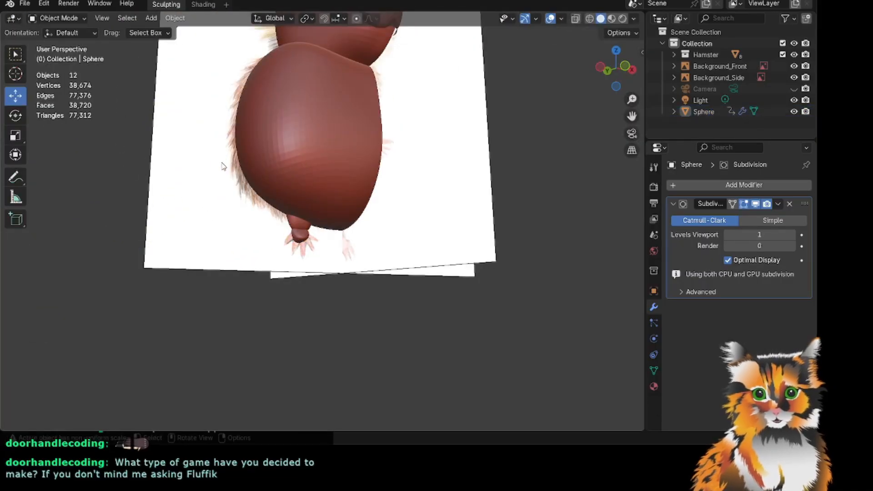
Add a new UV sphere to the scene.
scroll(222, 166, up, 5)
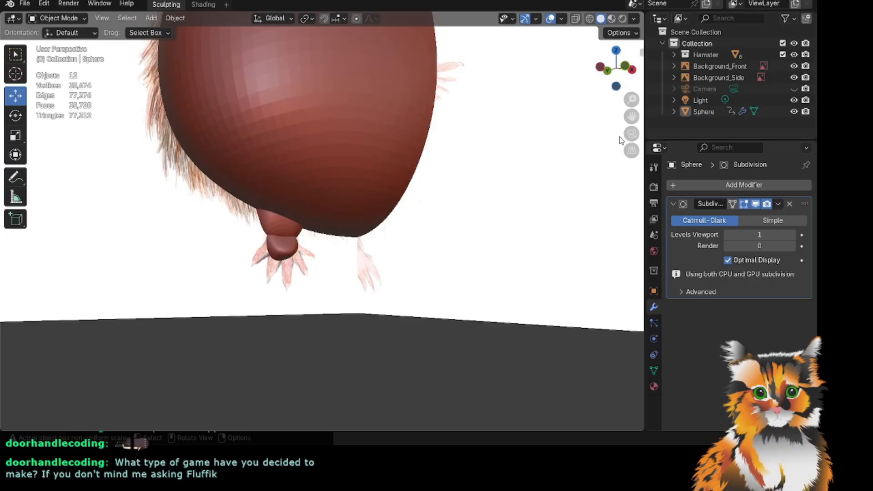
drag(627, 115, 633, 194)
scroll(459, 157, down, 2)
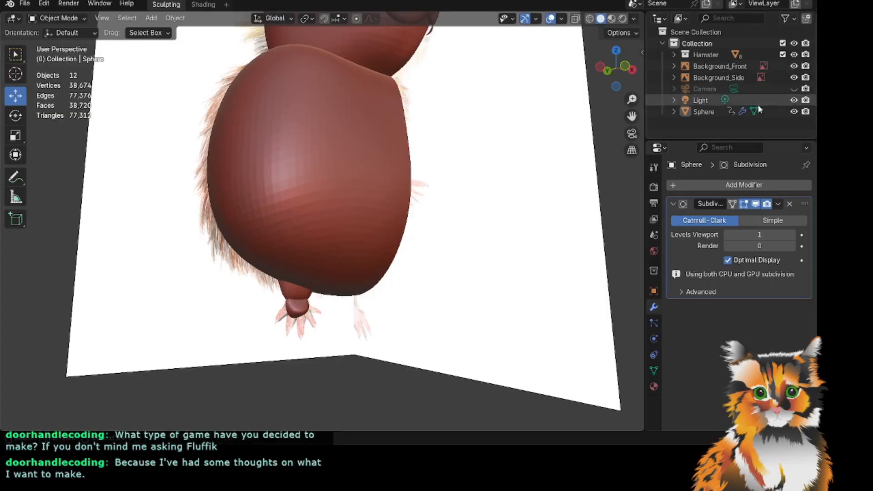
drag(631, 116, 656, 164)
scroll(306, 178, down, 1)
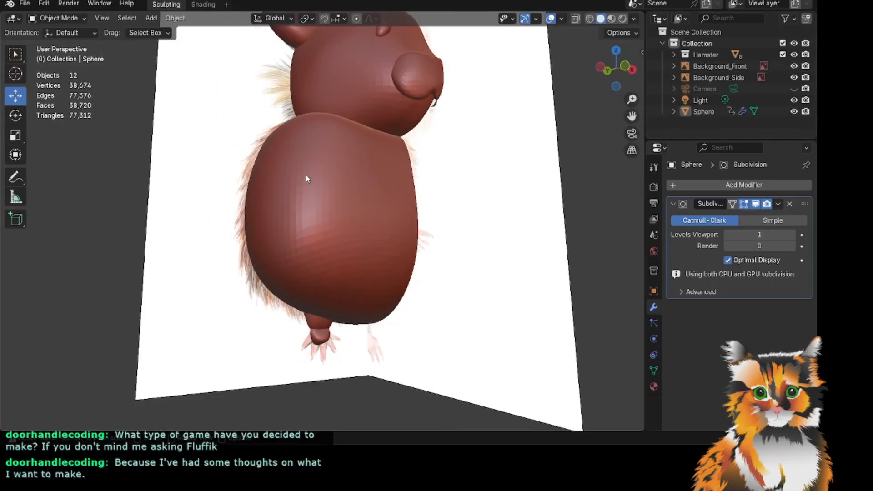
drag(635, 57, 83, 189)
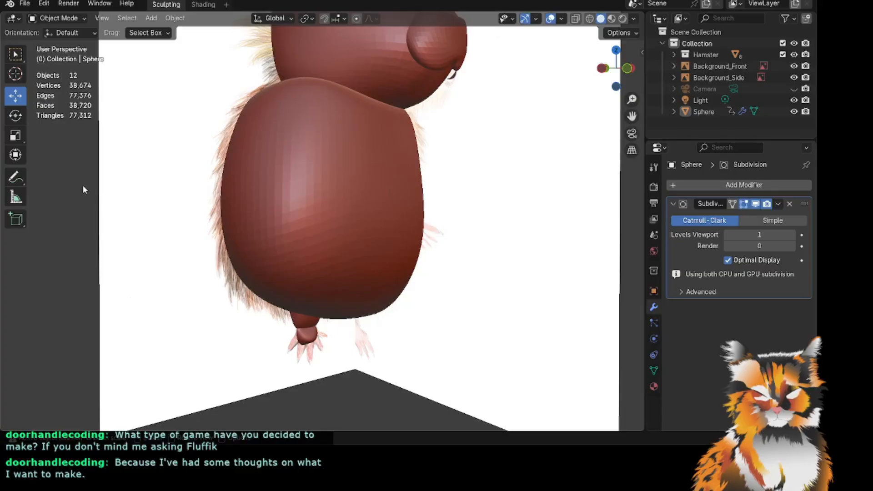
key(shift+a)
mouse_move(72, 198)
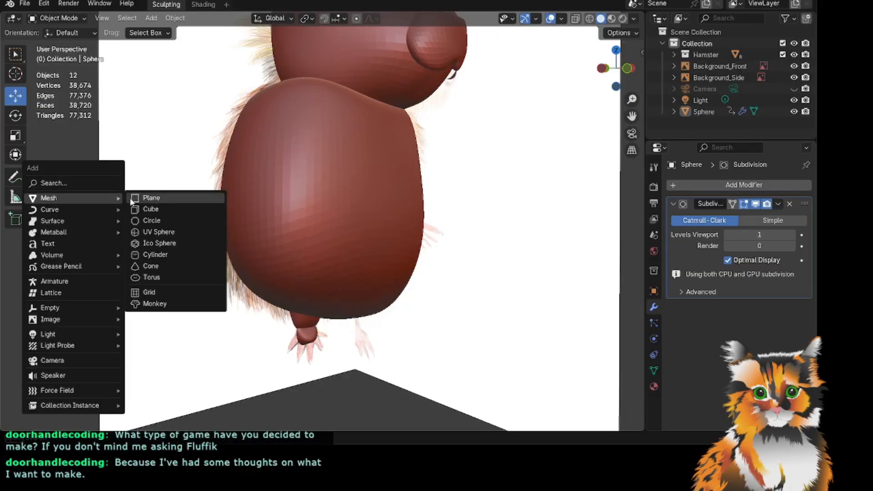
click(160, 232)
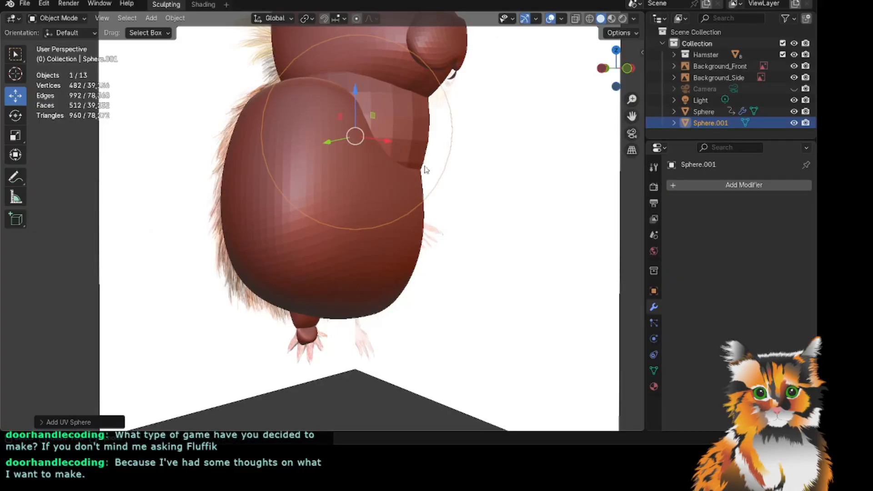
Move the new sphere down and outward to the lower outer side of the hamster's body.
drag(357, 88, 393, 250)
drag(384, 292, 276, 304)
drag(634, 70, 624, 84)
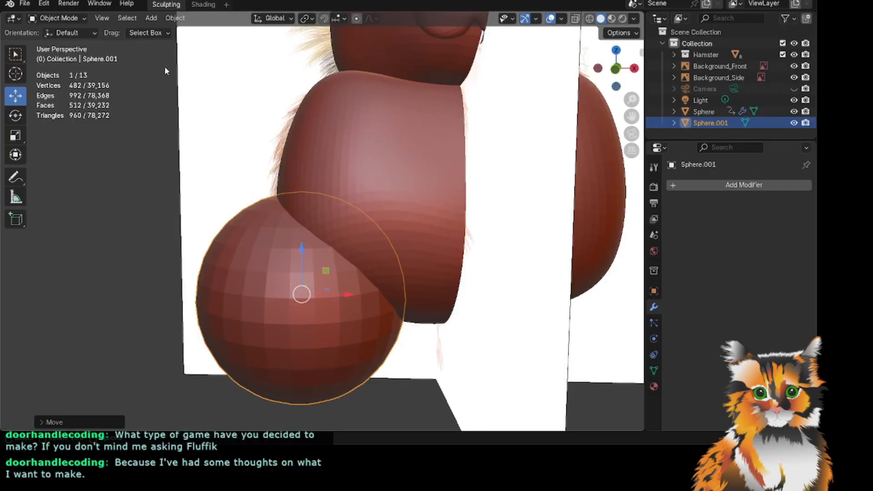
Scale the new sphere down uniformly to roughly a third of its size at the hamster's lower outer side.
click(88, 17)
click(66, 17)
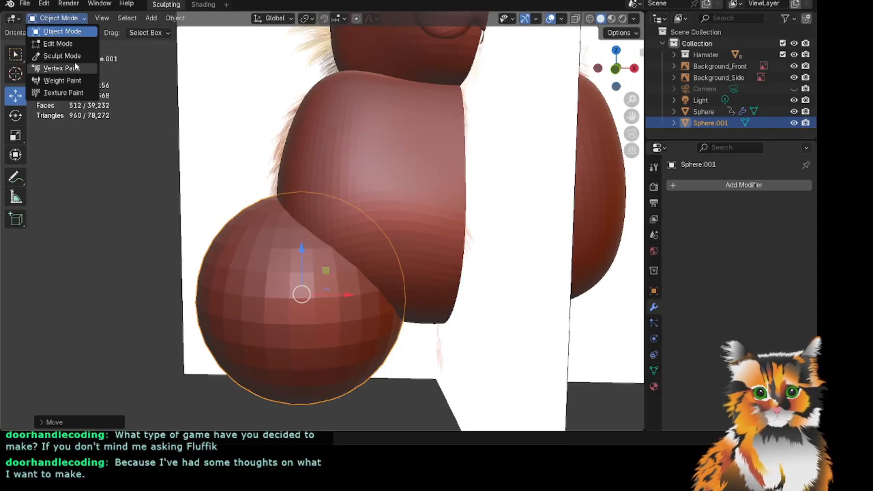
click(74, 34)
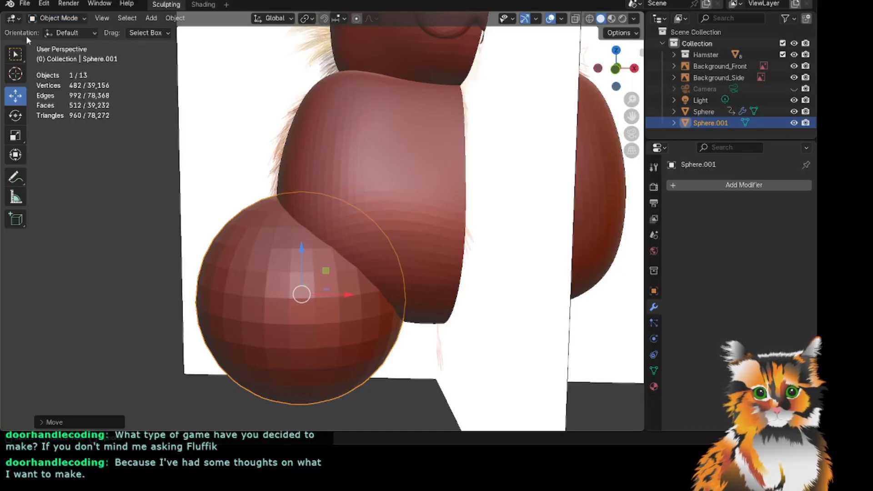
click(73, 19)
click(72, 32)
click(15, 135)
drag(342, 267, 313, 281)
click(64, 19)
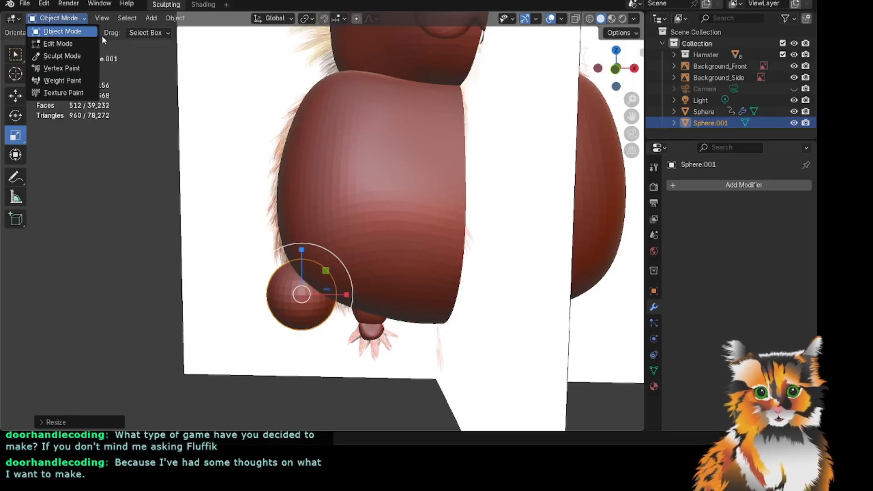
click(75, 34)
click(75, 19)
click(76, 34)
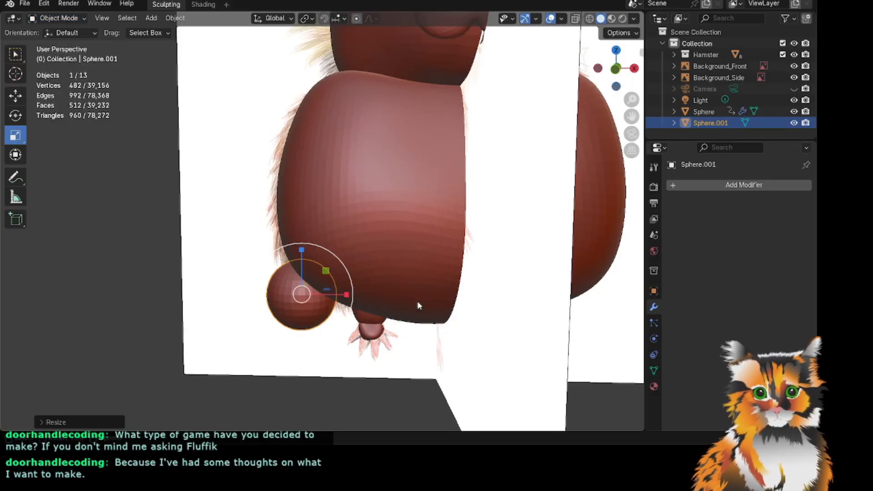
click(76, 19)
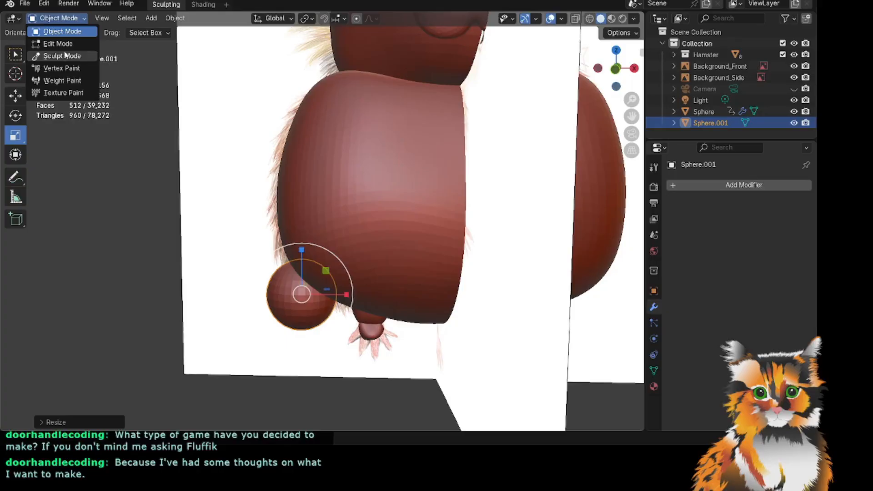
click(69, 32)
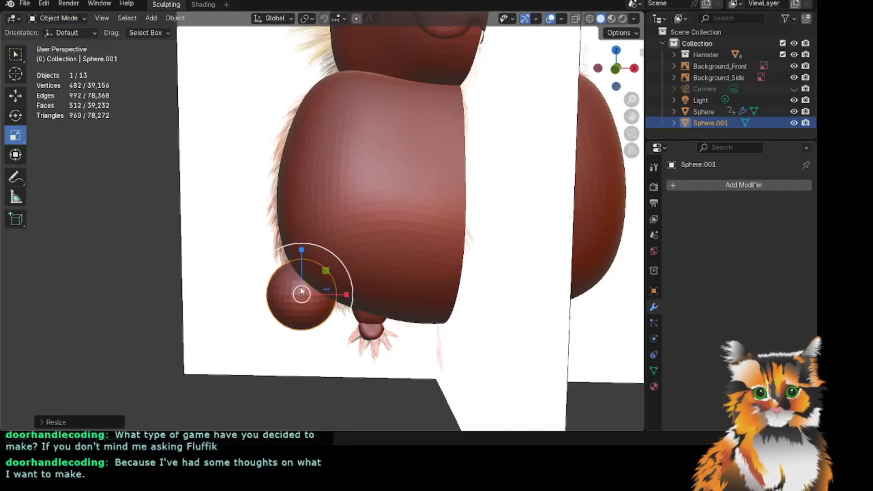
Move the sphere outward along X, clear of the body, and scale it down uniformly to toe size.
click(23, 96)
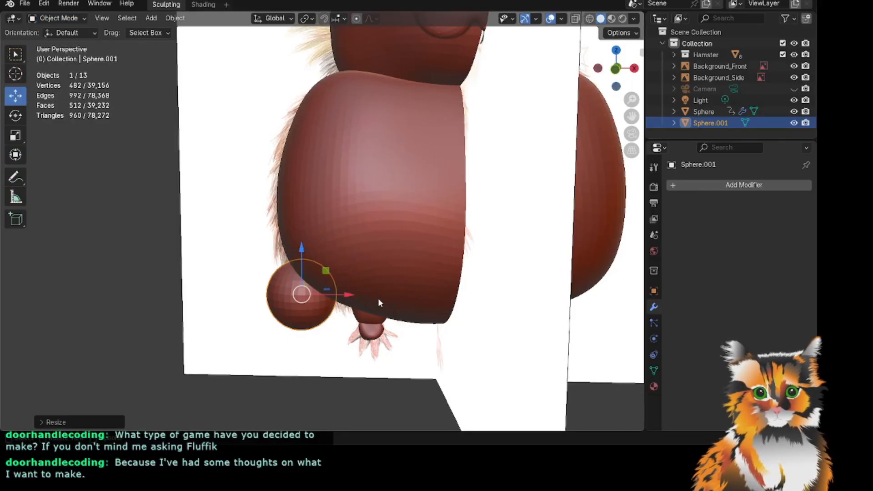
drag(347, 294, 294, 294)
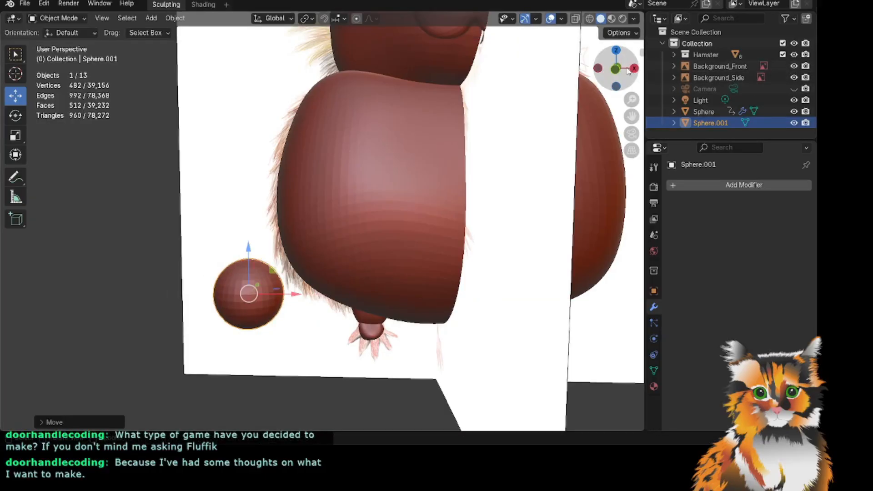
drag(627, 70, 639, 56)
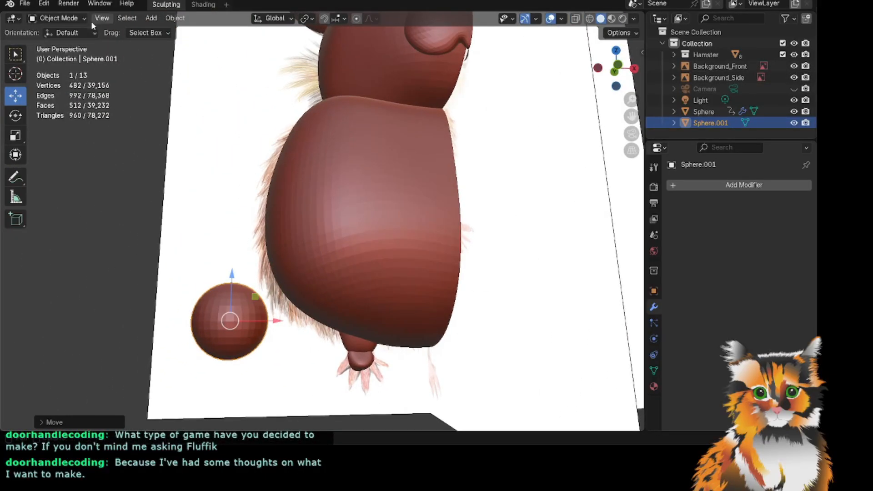
click(59, 18)
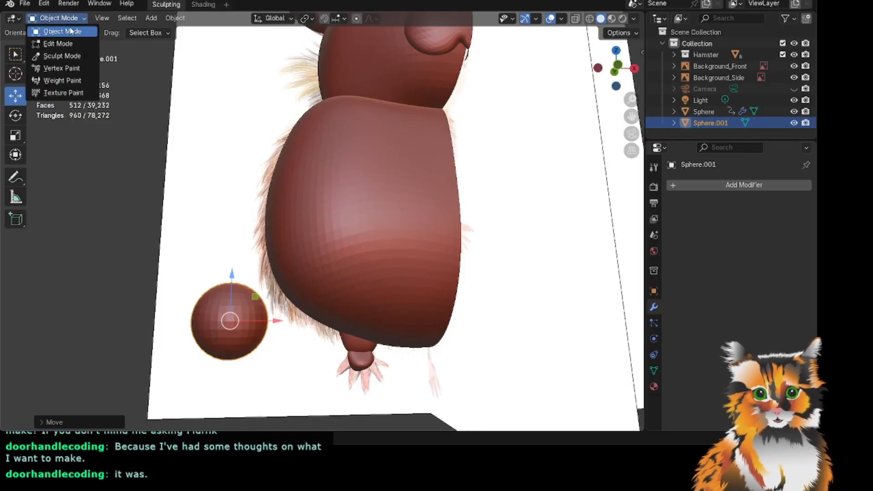
click(71, 31)
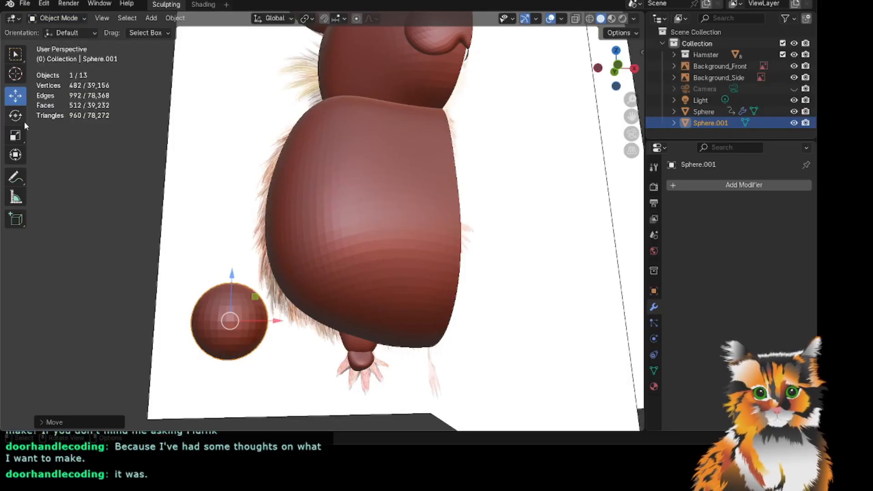
click(18, 138)
key(s)
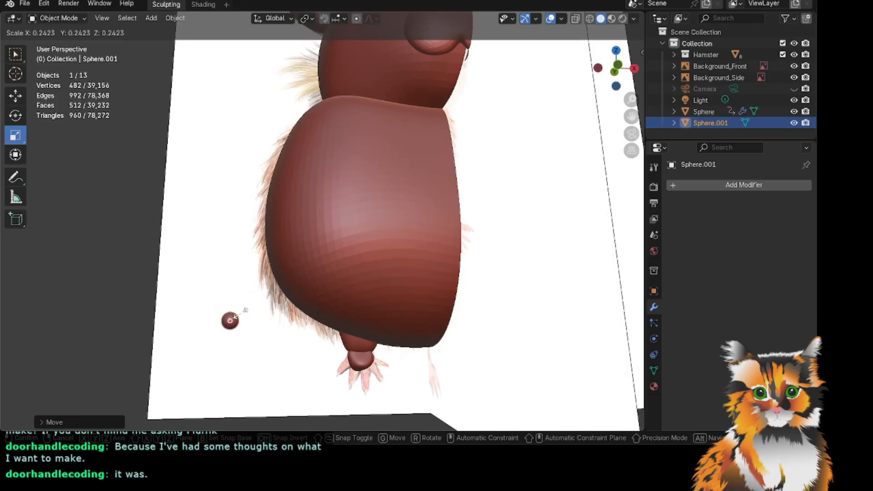
click(235, 309)
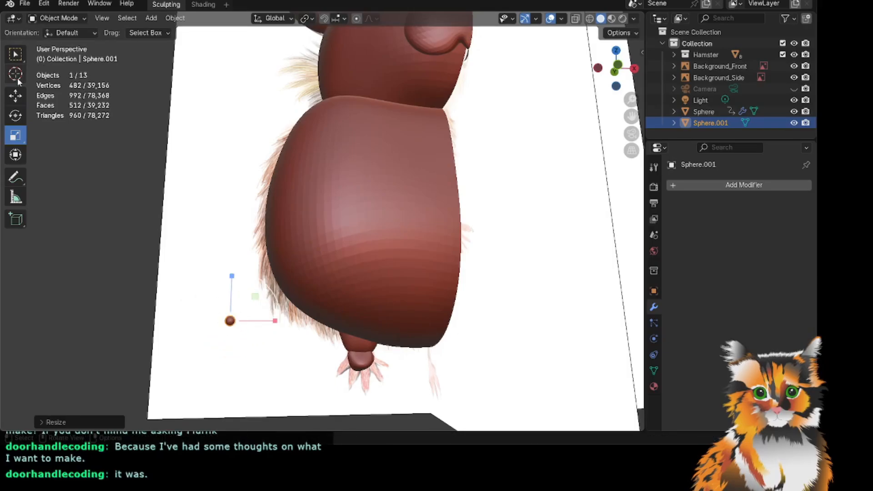
Move the tiny sphere inward and down to the outer side of the paw, over the drawing's outermost toe.
click(15, 95)
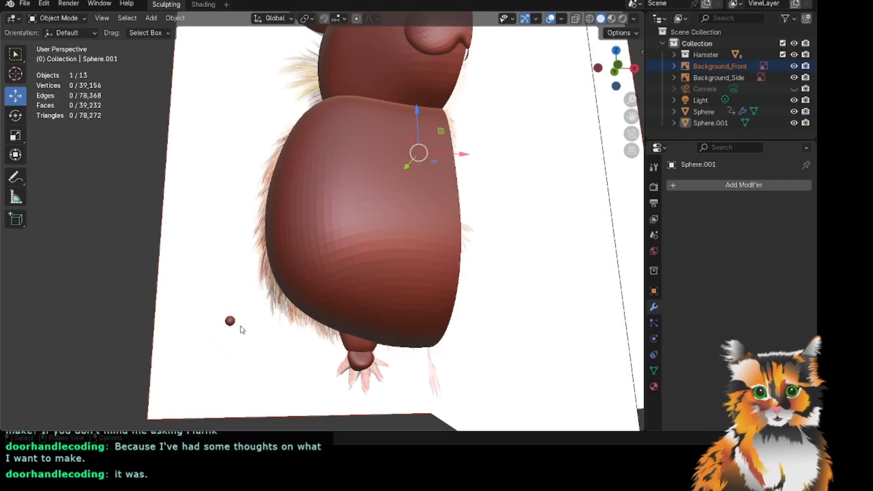
drag(278, 321, 380, 350)
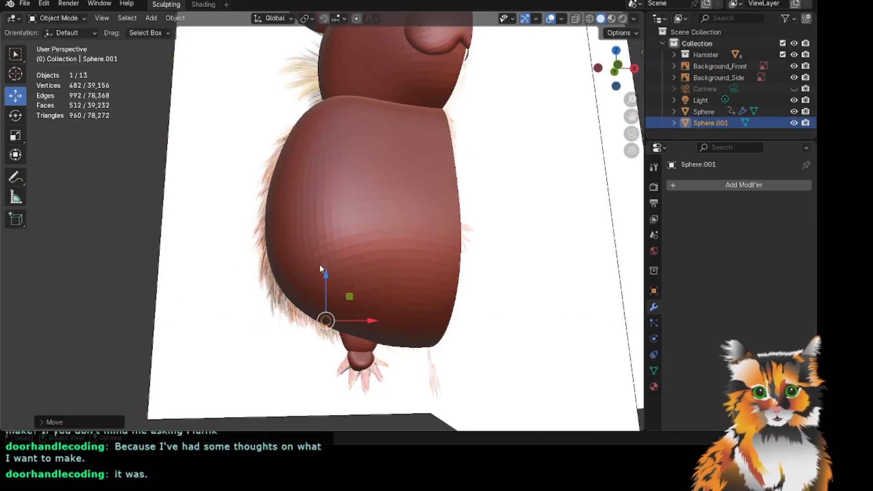
drag(325, 281, 358, 331)
drag(371, 370, 391, 367)
scroll(372, 378, up, 2)
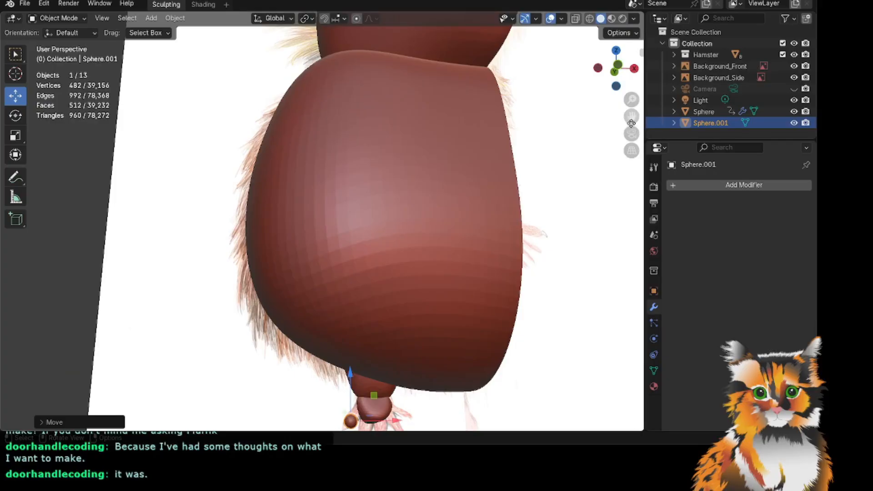
Raise the small sphere and shift it inward until it touches the paw's outer edge.
drag(631, 123, 553, 1)
scroll(503, 333, up, 4)
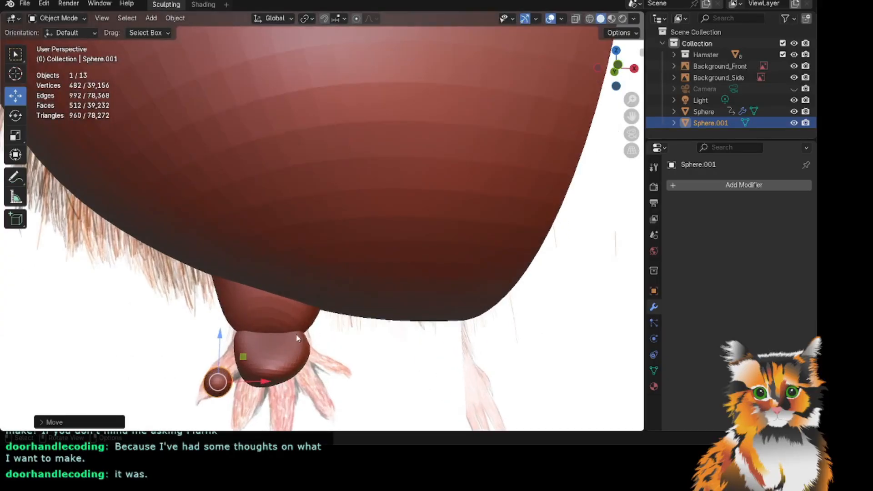
drag(219, 331, 219, 317)
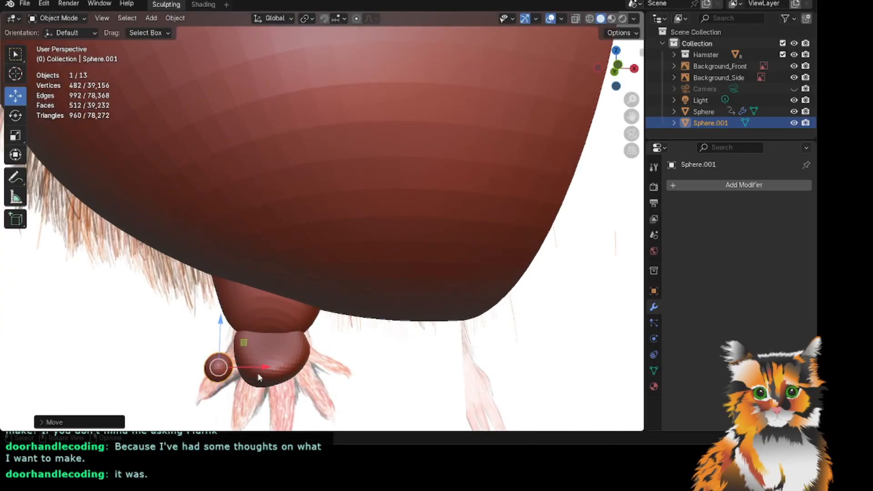
drag(261, 369, 275, 367)
drag(234, 326, 234, 316)
drag(281, 361, 289, 365)
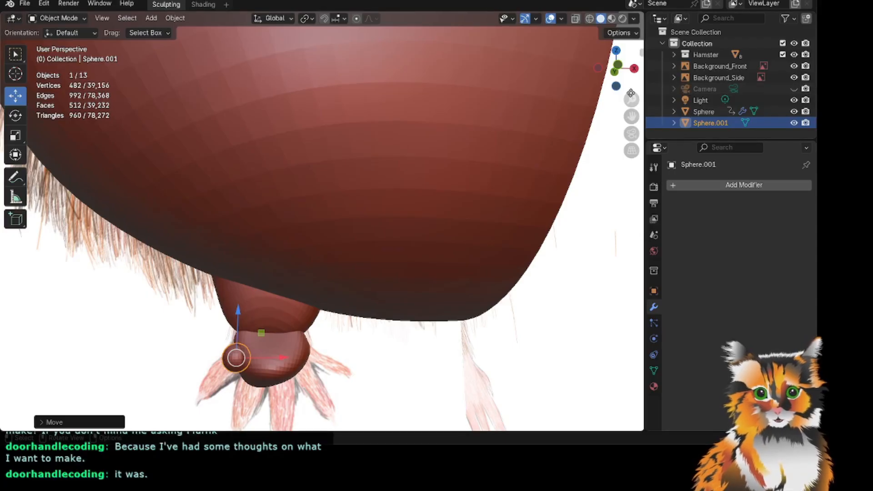
Fine-tune the small sphere's height and sideways position at the outermost toe's base, checking it from the front and side.
drag(617, 77, 577, 126)
shift+middle_drag(41, 265, 283, 255)
drag(282, 268, 280, 287)
drag(616, 68, 594, 69)
drag(343, 271, 344, 262)
drag(380, 310, 369, 309)
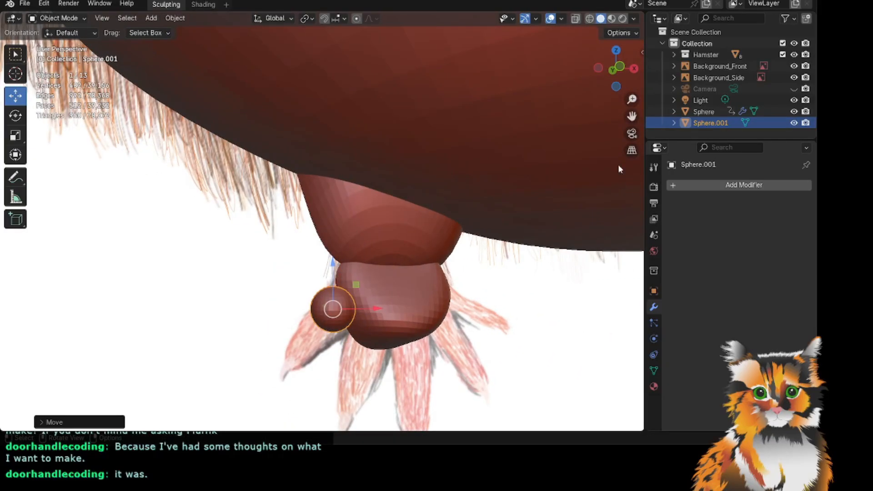
mouse_move(619, 66)
mouse_down()
mouse_move(702, 71)
mouse_move(625, 67)
mouse_up()
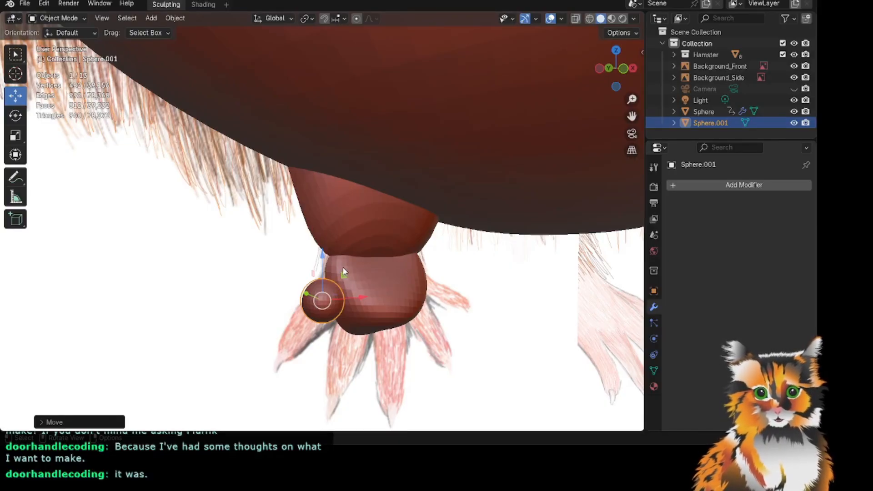
drag(629, 76, 576, 79)
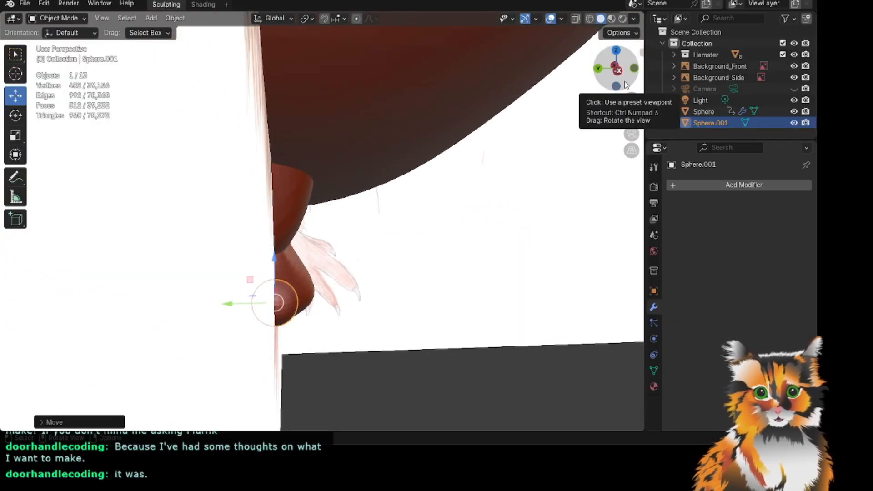
drag(628, 115, 521, 107)
mouse_move(629, 77)
mouse_down()
mouse_move(529, 78)
mouse_move(628, 77)
mouse_up()
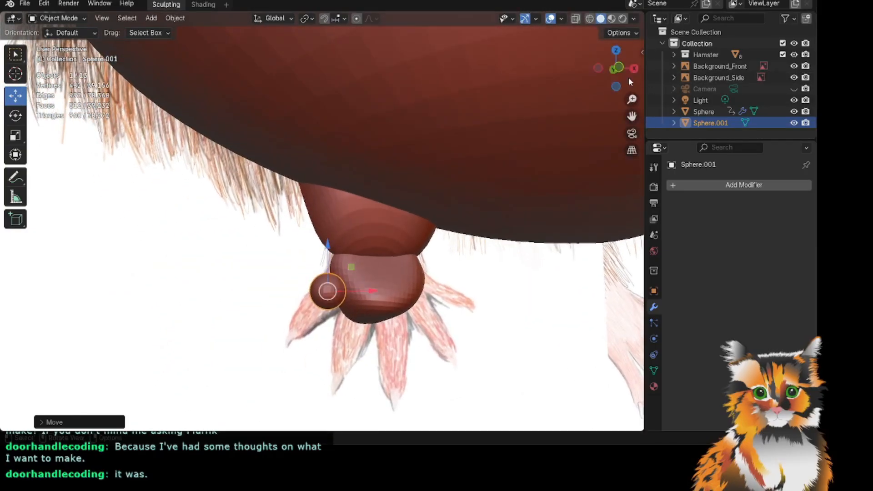
scroll(81, 188, up, 2)
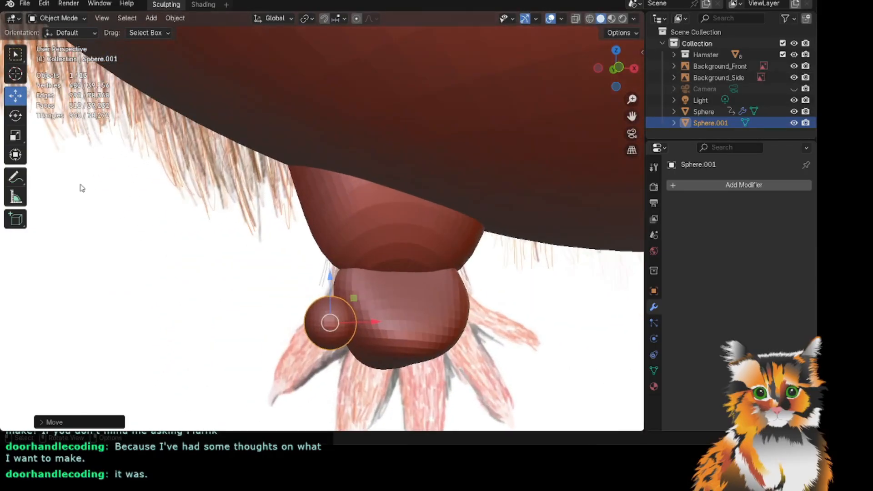
click(16, 116)
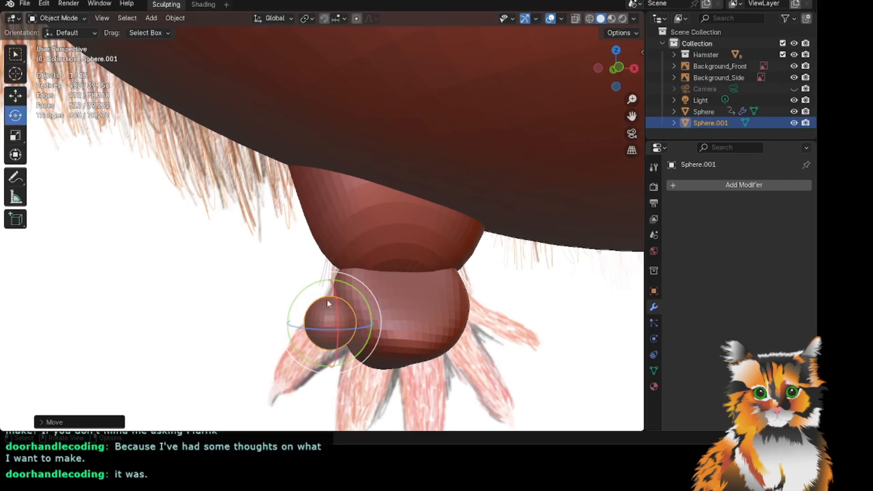
drag(365, 302, 388, 341)
scroll(532, 227, up, 1)
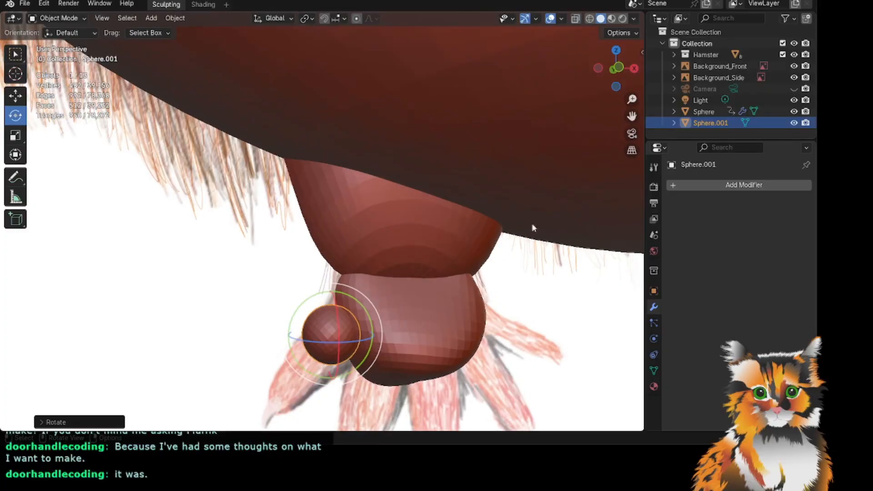
scroll(399, 250, up, 5)
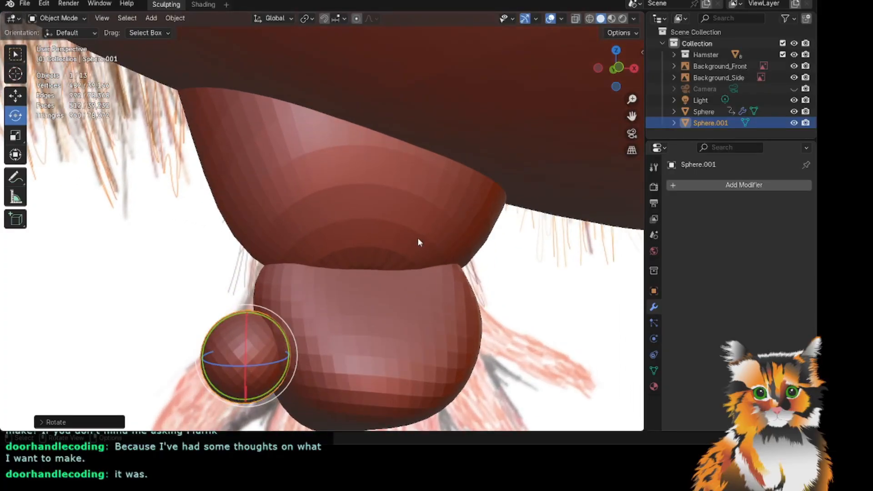
scroll(385, 263, down, 3)
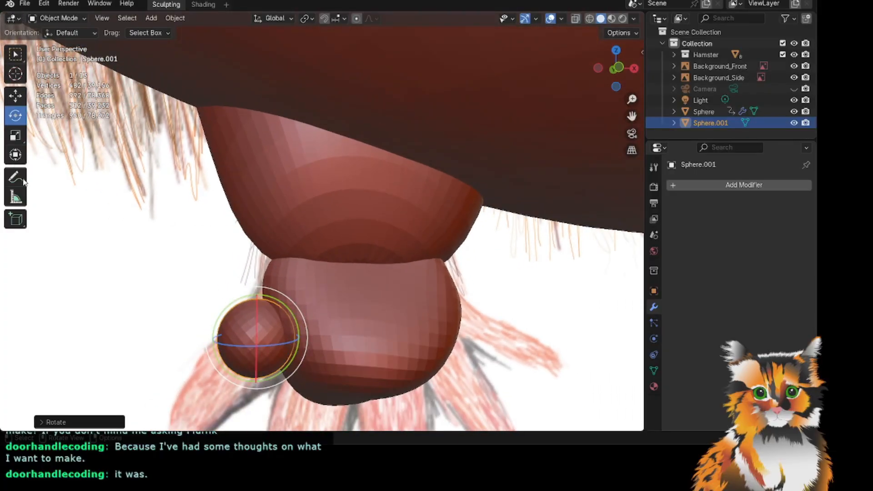
click(16, 135)
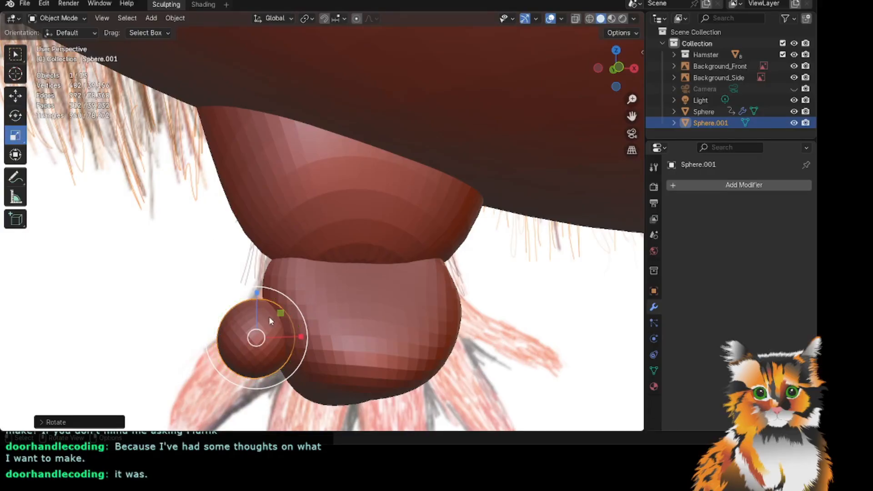
drag(270, 321, 274, 315)
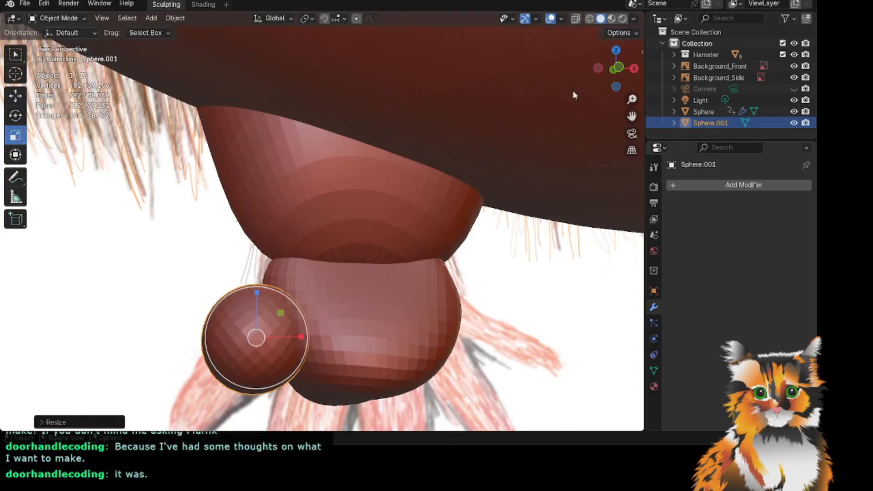
drag(609, 73, 589, 84)
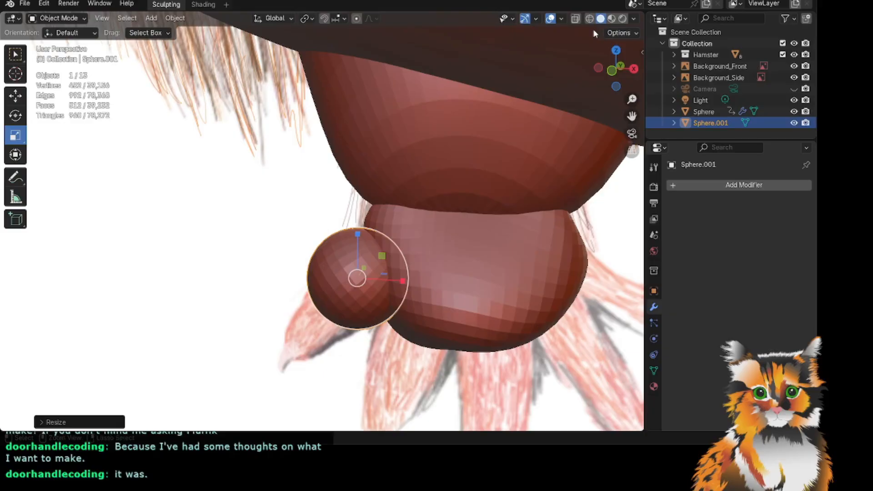
key(ctrl+z)
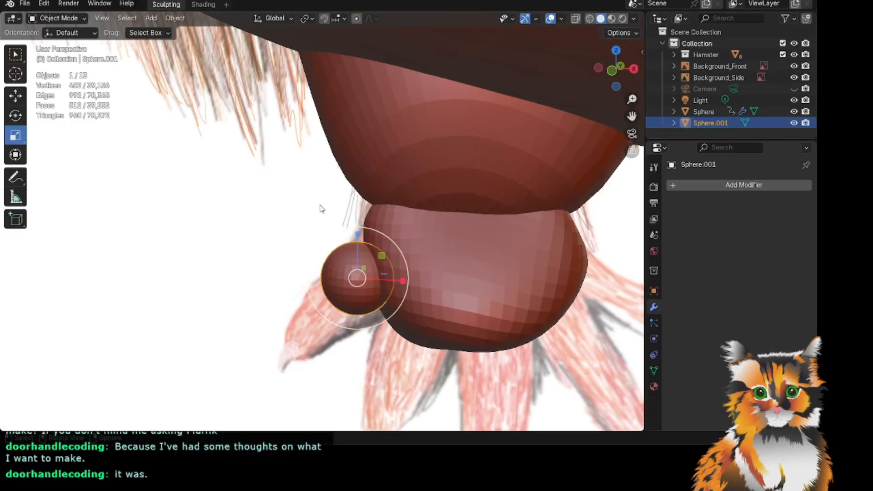
Stretch the small sphere vertically into an oval and tilt it about Y to follow the slant of the drawing's outermost toe.
drag(362, 237, 361, 225)
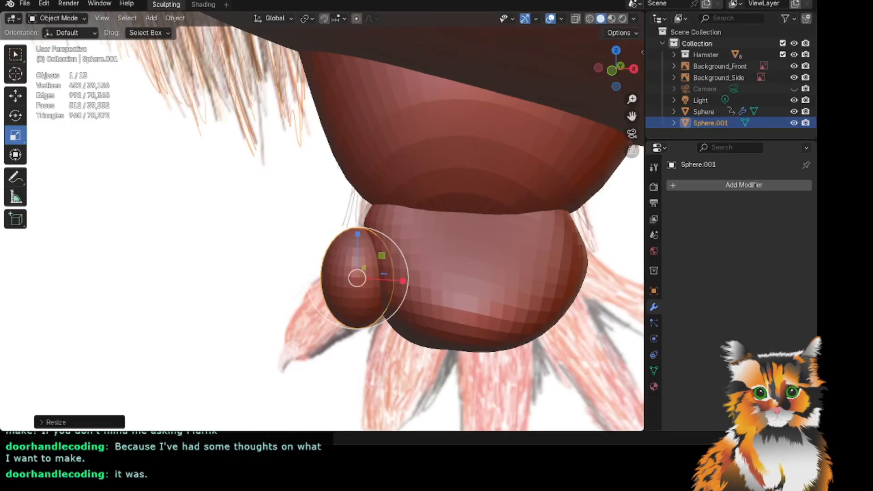
click(15, 115)
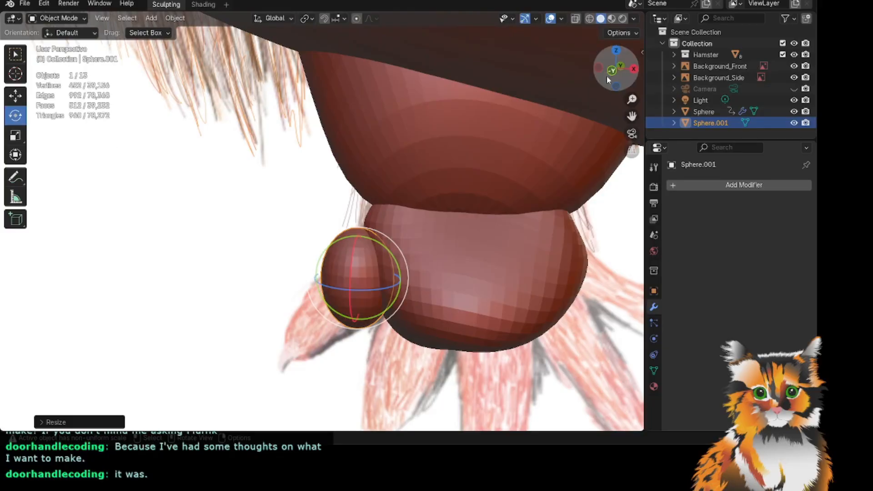
key(r)
click(574, 101)
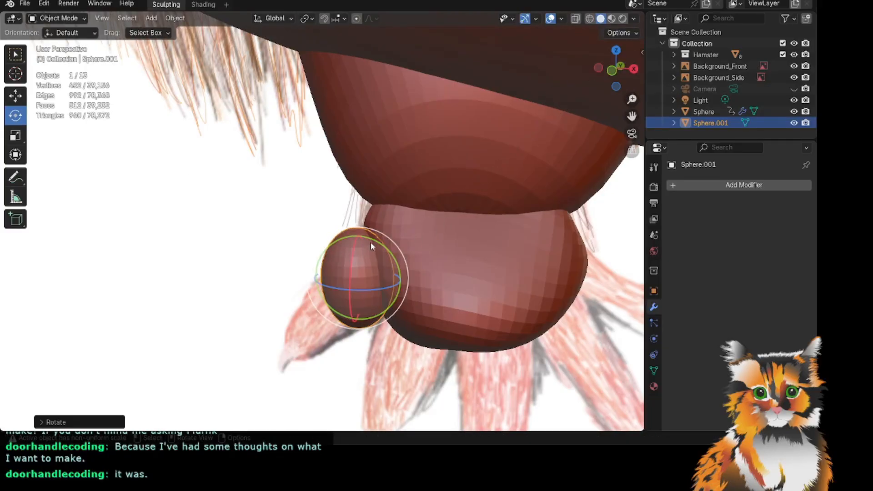
drag(370, 241, 388, 282)
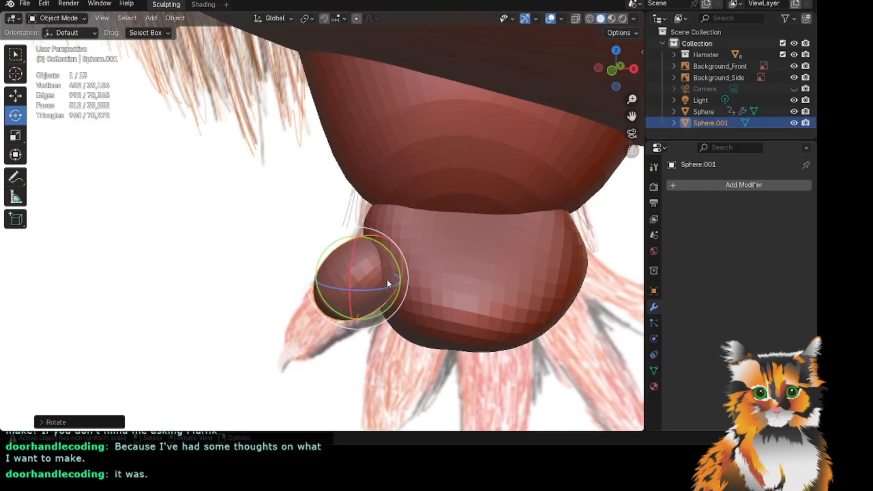
Nudge the tilted oval slightly forward and down at the paw's outer edge, checking its placement from the side and front.
drag(596, 62, 604, 70)
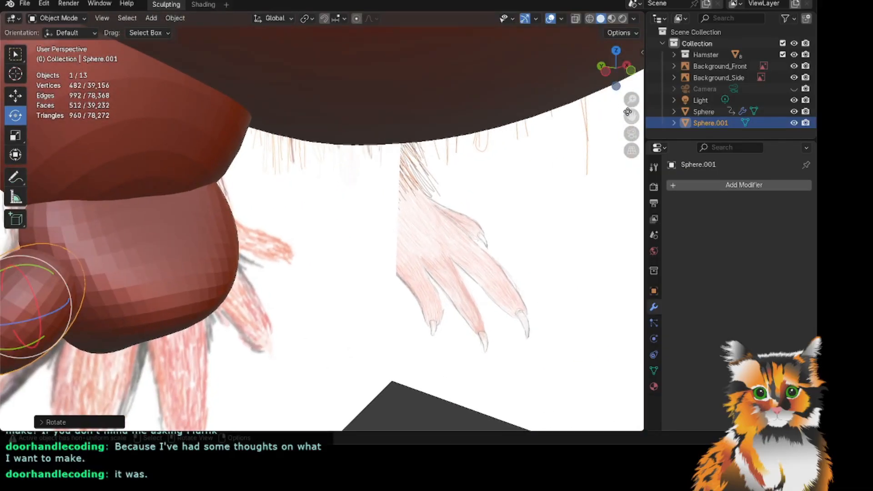
drag(631, 116, 653, 114)
scroll(158, 259, down, 2)
drag(622, 69, 581, 61)
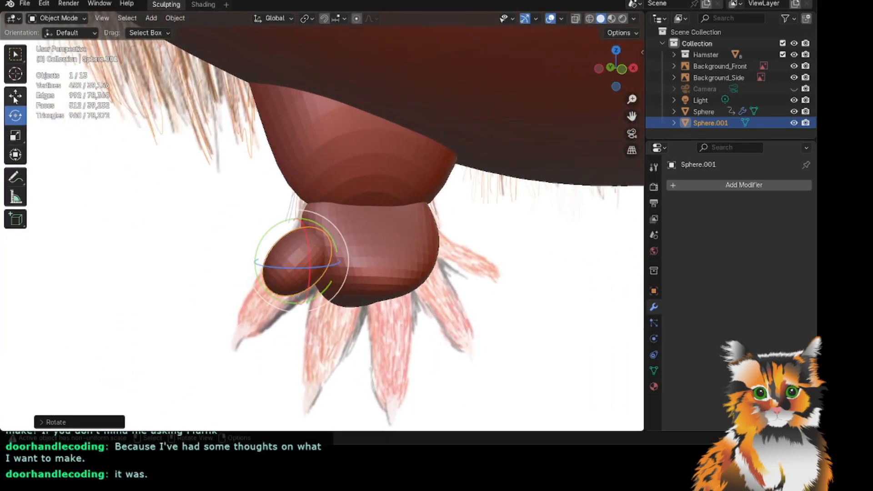
click(15, 96)
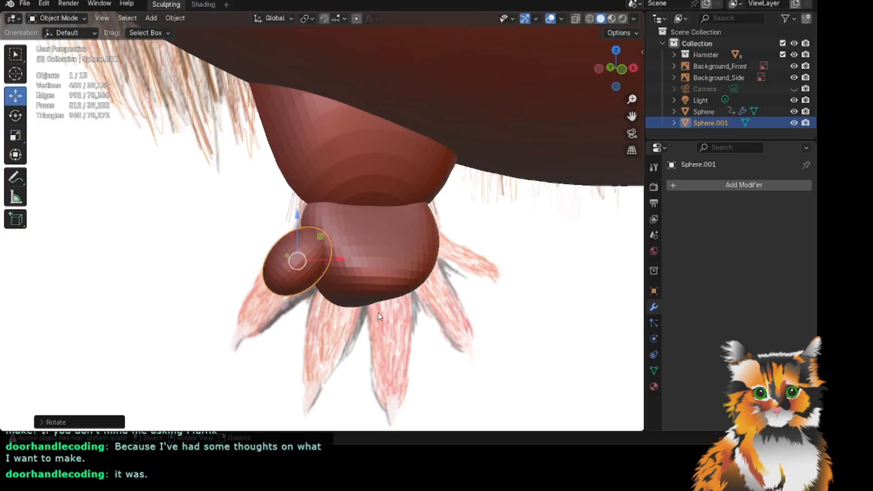
click(16, 119)
click(18, 94)
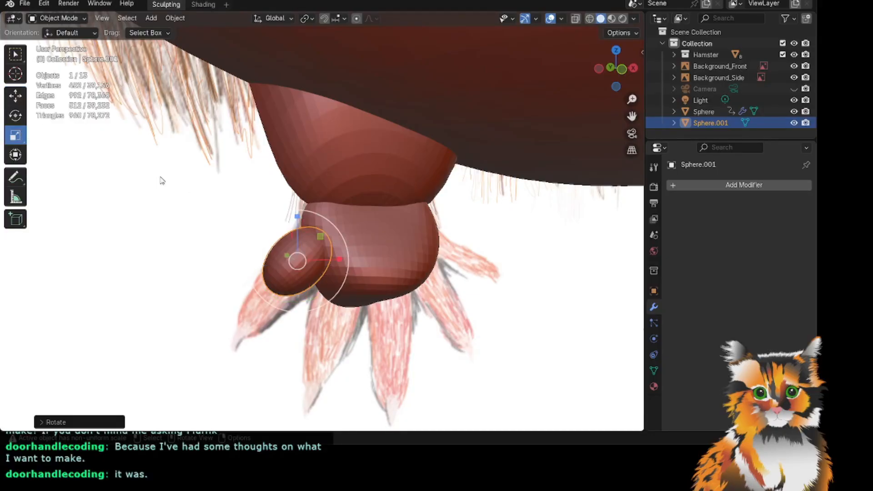
mouse_move(296, 217)
mouse_down()
mouse_move(296, 208)
mouse_move(308, 222)
mouse_up()
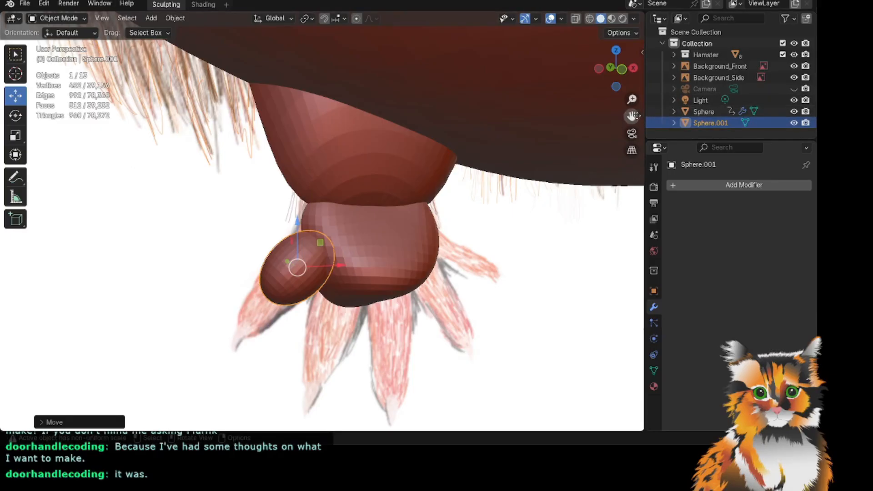
Temporarily hide the reference images to examine how the toe oval sits against the paw, restoring them and reselecting the oval.
drag(631, 116, 556, 99)
drag(617, 68, 716, 69)
scroll(516, 105, down, 2)
scroll(516, 103, down, 2)
shift+middle_drag(515, 103, 521, 77)
click(793, 77)
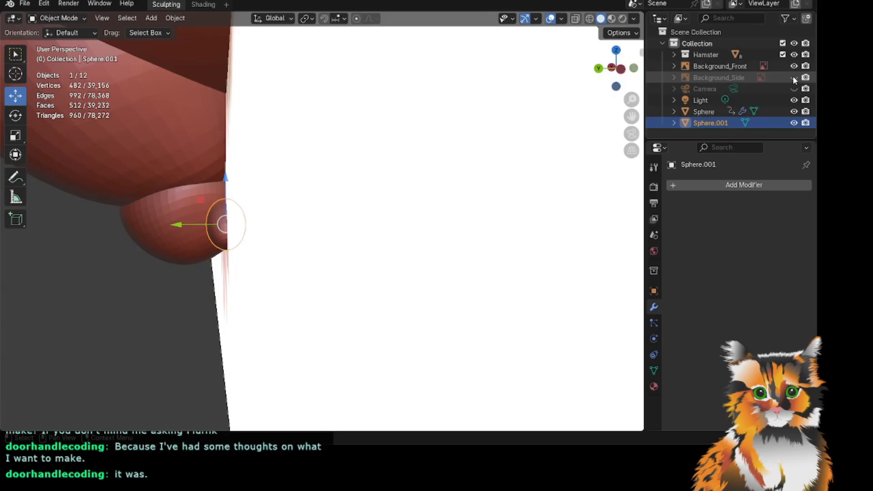
click(793, 76)
click(793, 66)
drag(621, 69, 514, 68)
scroll(326, 117, up, 2)
click(277, 268)
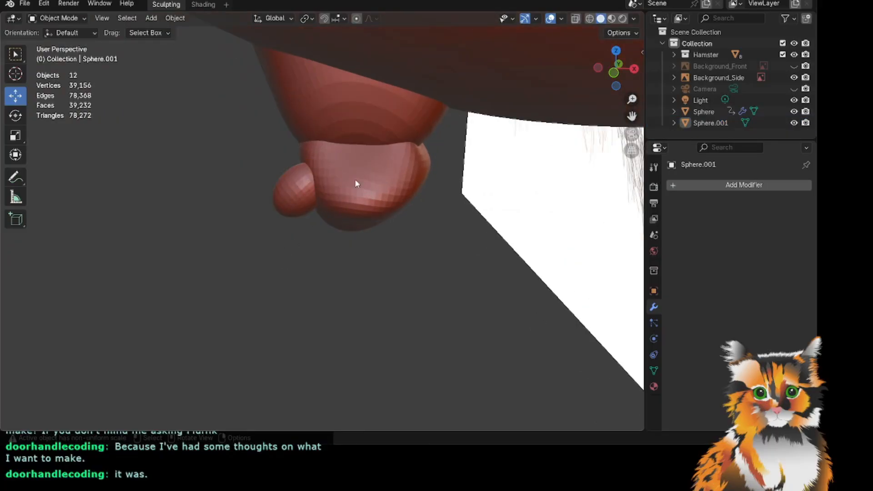
scroll(354, 178, up, 1)
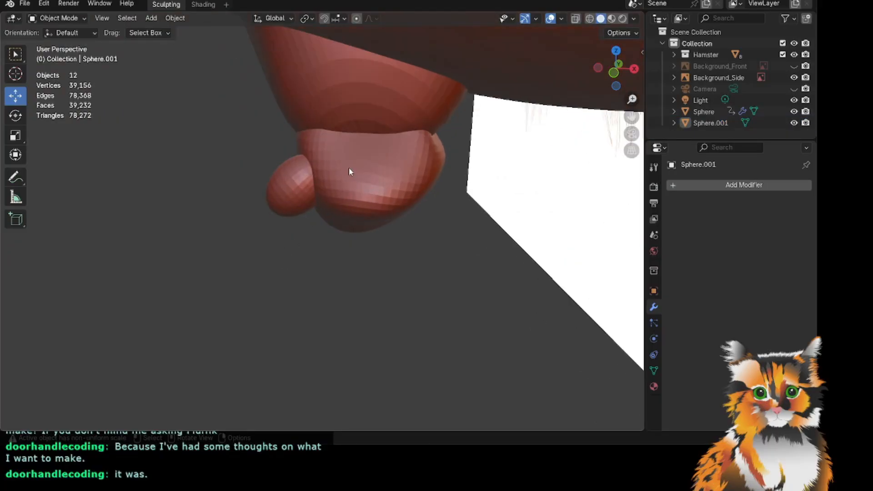
click(793, 66)
click(275, 170)
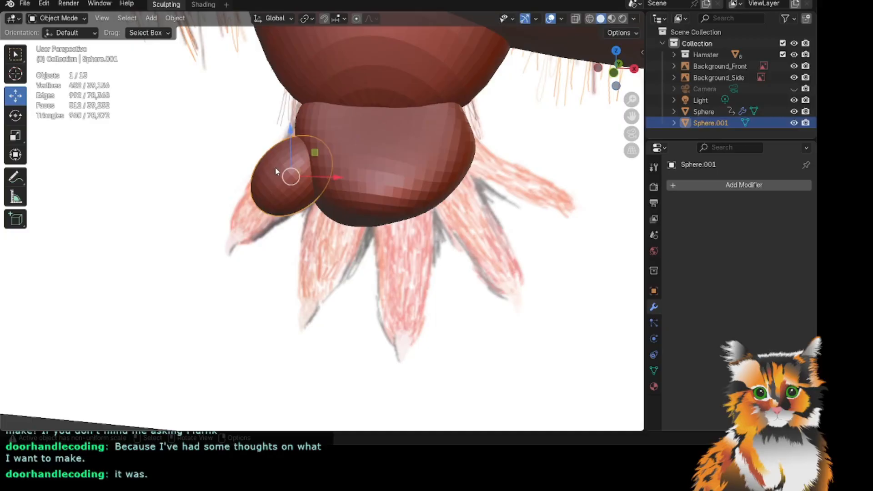
Enter Sculpt Mode on the toe oval and pull its outer edge inward with the Snake Hook brush to narrow the upper end.
drag(636, 119, 709, 194)
click(75, 20)
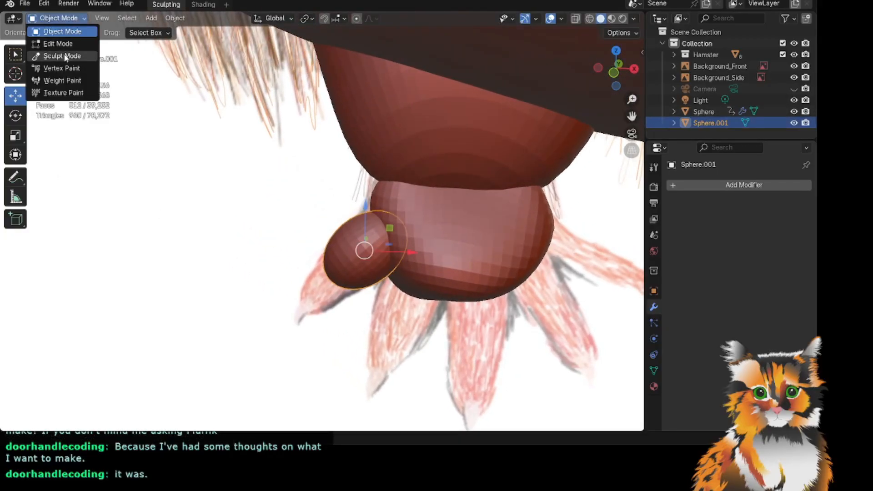
click(68, 55)
mouse_move(342, 231)
mouse_down()
mouse_move(354, 239)
mouse_move(372, 222)
mouse_move(372, 206)
mouse_move(349, 233)
mouse_up()
mouse_move(335, 268)
mouse_down()
mouse_move(374, 269)
mouse_move(336, 254)
mouse_move(334, 263)
mouse_up()
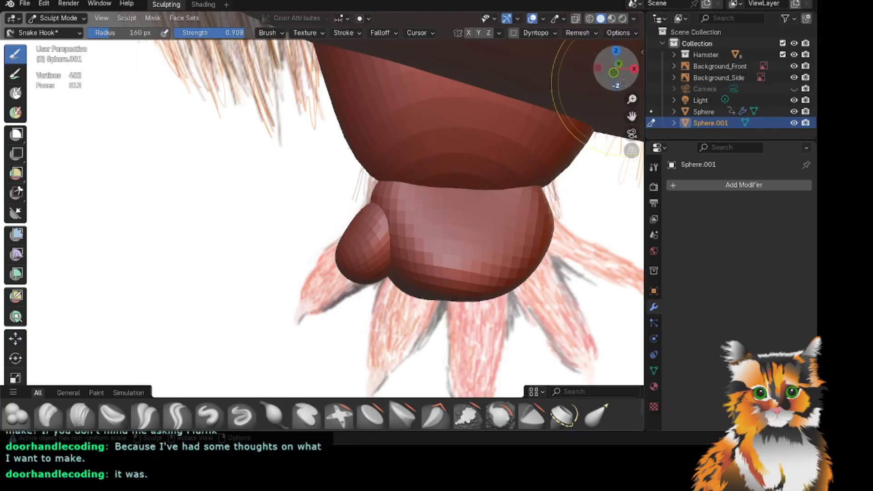
Slim the toe from the side by pulling its rear edge slightly forward with Snake Hook.
drag(615, 68, 638, 68)
scroll(503, 158, down, 2)
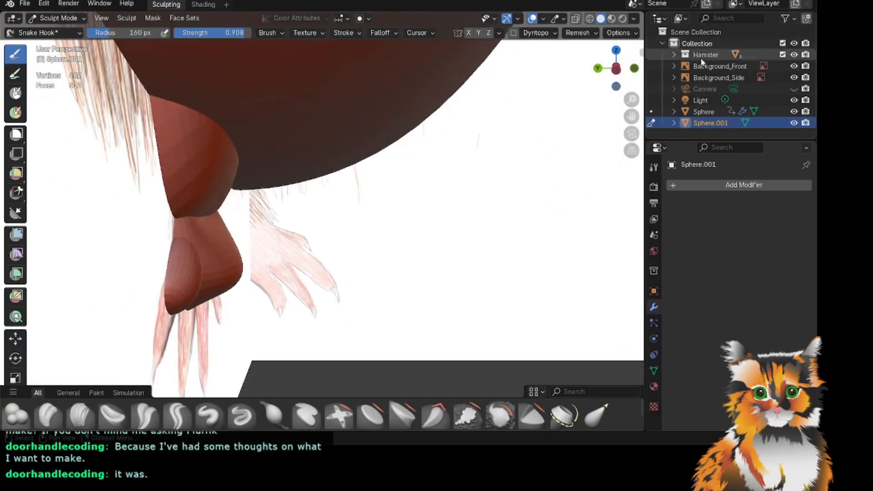
drag(631, 117, 541, 97)
drag(616, 68, 652, 67)
mouse_move(632, 116)
mouse_down()
mouse_move(791, 109)
mouse_move(620, 117)
mouse_up()
scroll(234, 204, down, 4)
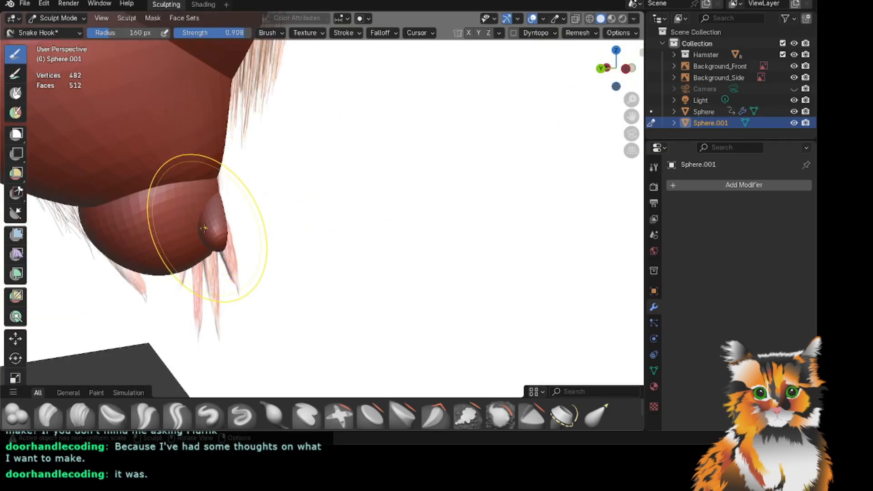
drag(210, 229, 205, 233)
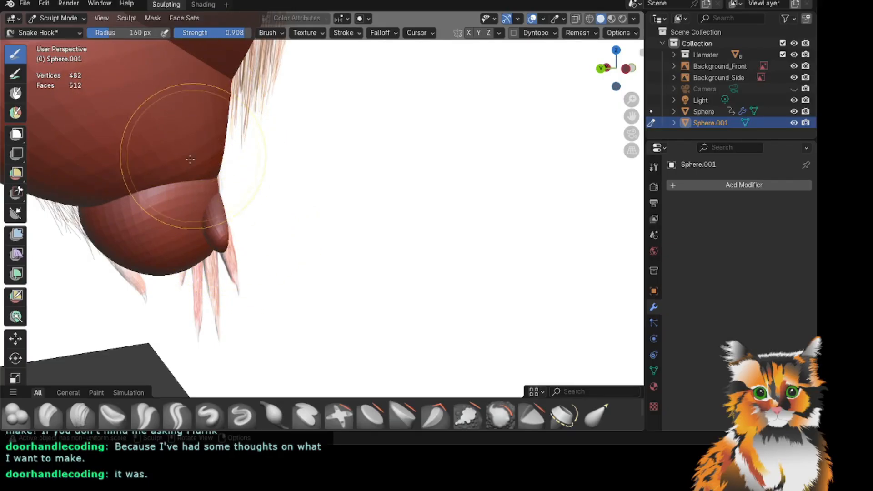
Reshape the toe's outer edge with Snake Hook from the front, rounding its lower end over the drawn toe.
drag(614, 68, 647, 78)
scroll(382, 174, up, 1)
scroll(454, 137, up, 1)
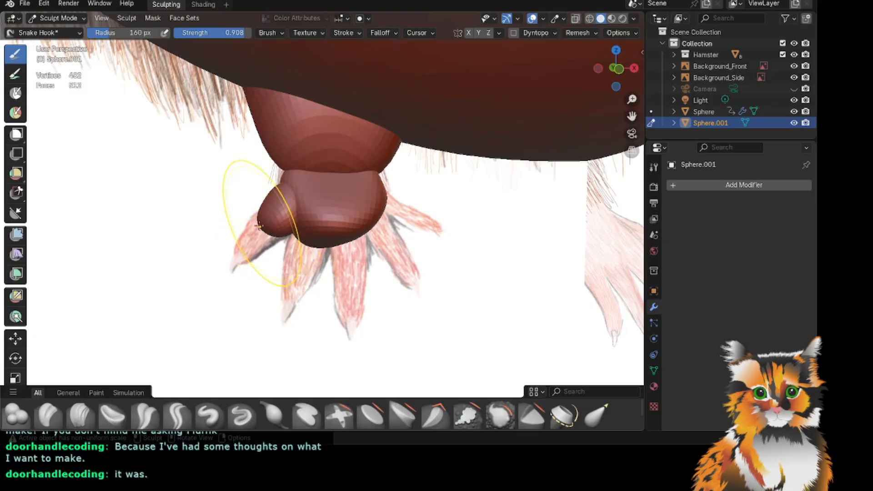
scroll(337, 190, down, 1)
scroll(296, 202, up, 1)
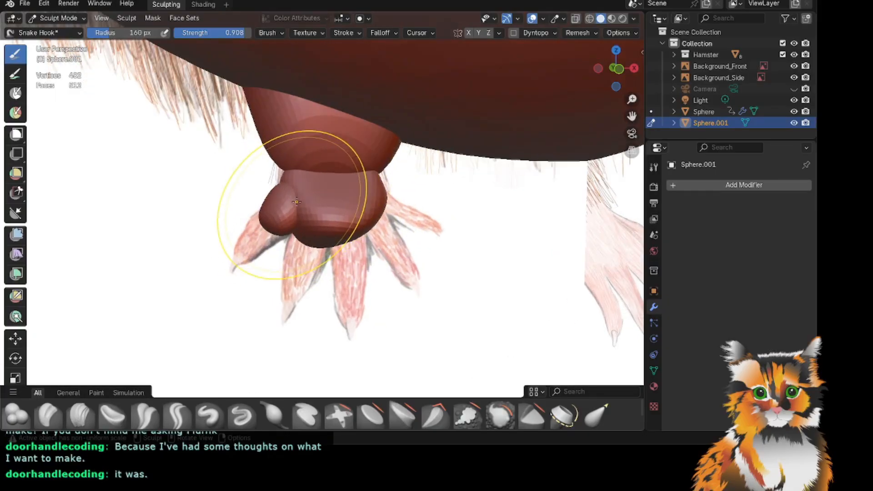
Adjust the toe's thickness against the palm from the side and compare its outline with the front drawing.
drag(617, 69, 645, 80)
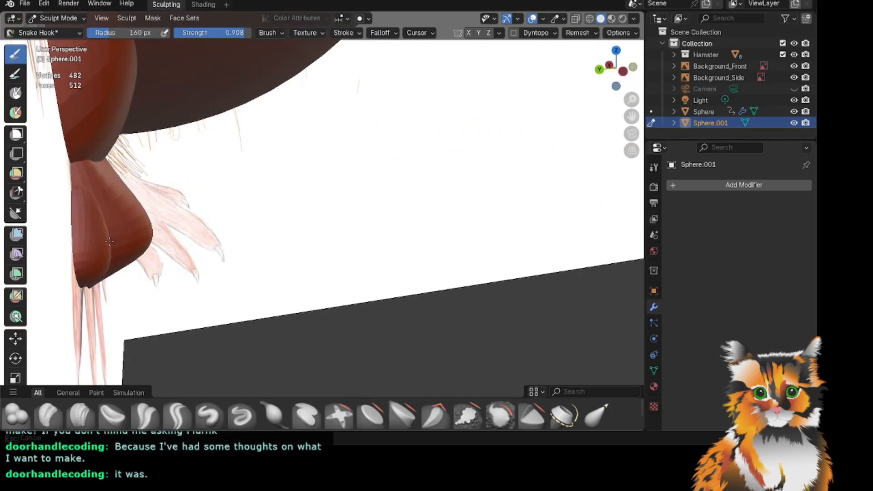
drag(616, 69, 649, 83)
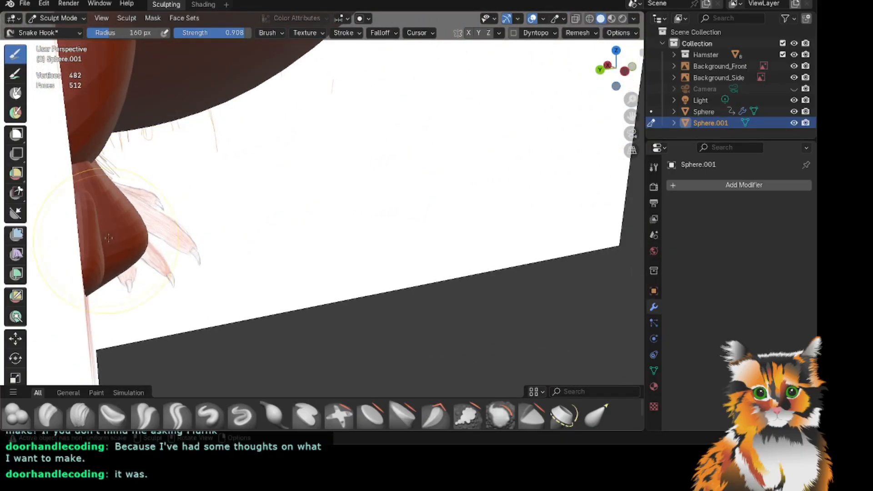
drag(616, 68, 582, 71)
scroll(486, 132, down, 7)
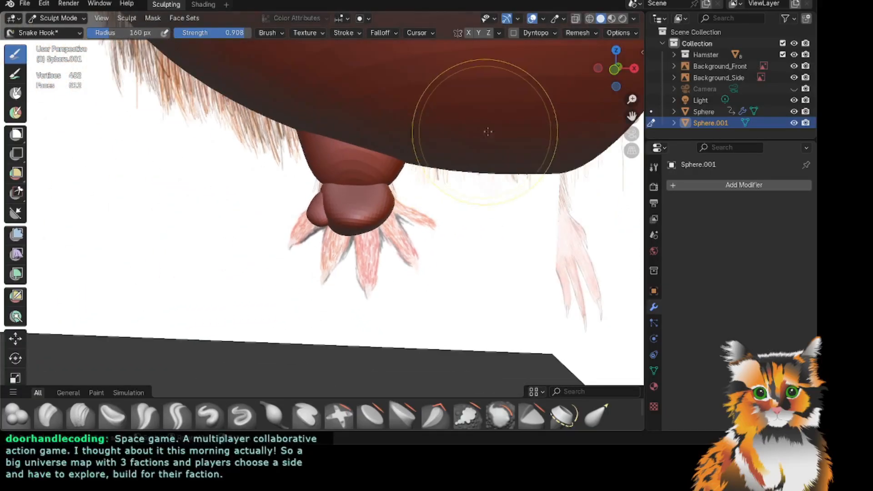
scroll(497, 119, up, 3)
scroll(432, 121, up, 8)
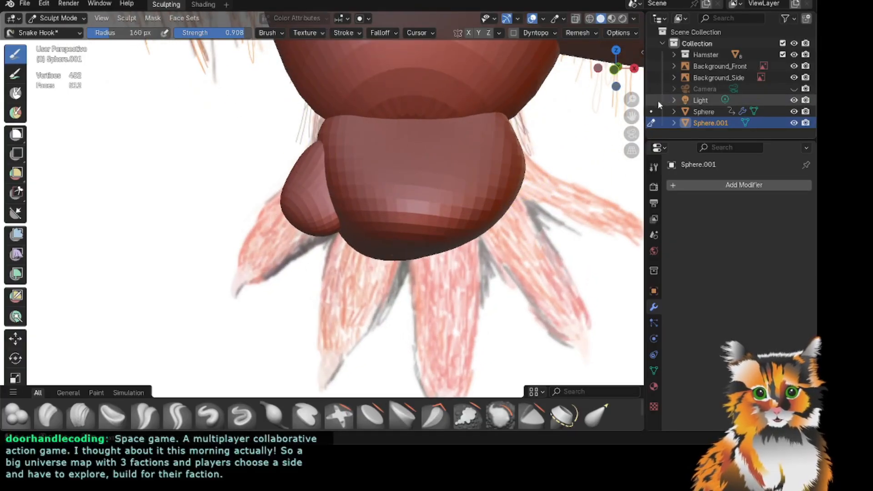
drag(631, 117, 589, 107)
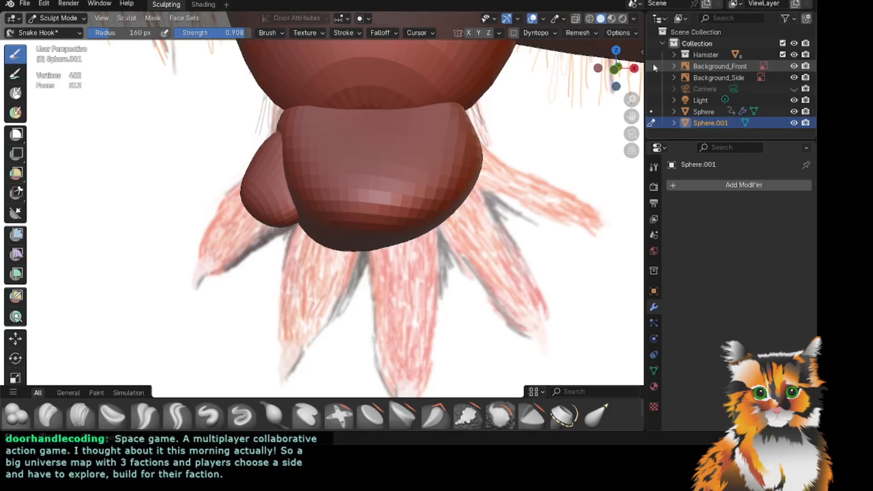
Pull the middle of the toe's rear edge forward with Snake Hook in side view, undoing the last extra stroke.
drag(615, 65, 565, 68)
drag(630, 116, 772, 110)
drag(609, 68, 560, 90)
scroll(560, 89, down, 1)
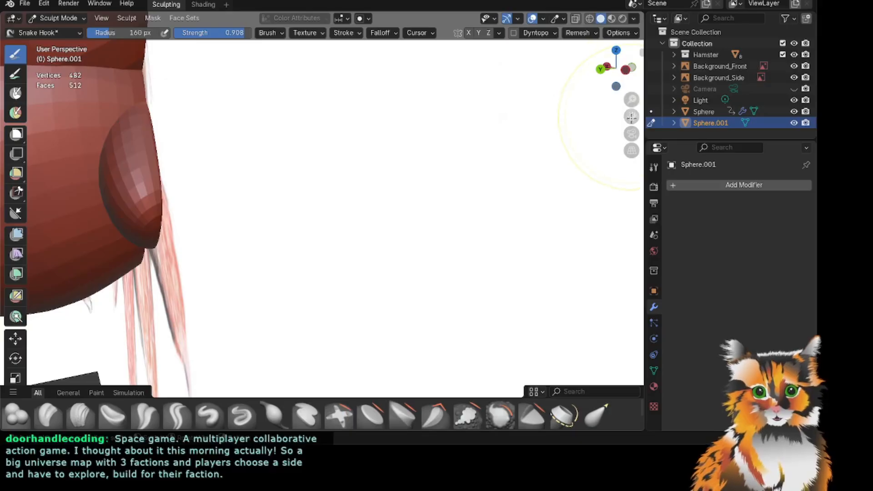
drag(631, 116, 592, 118)
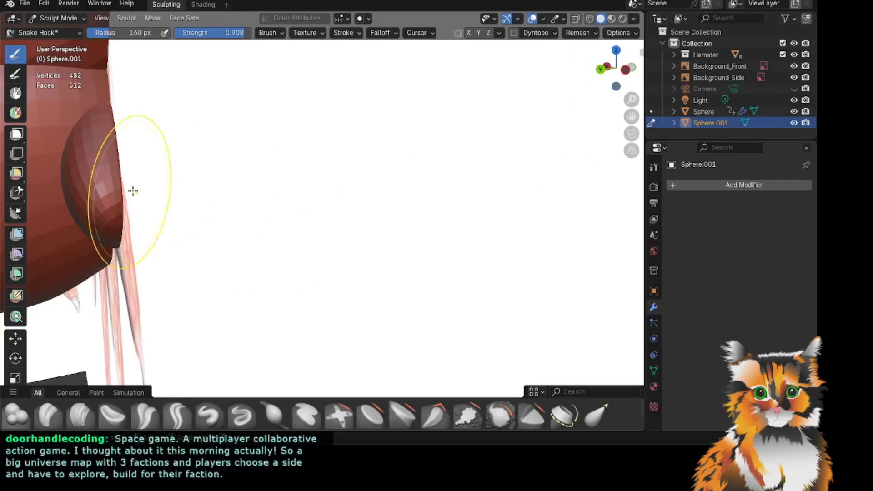
drag(77, 185, 79, 163)
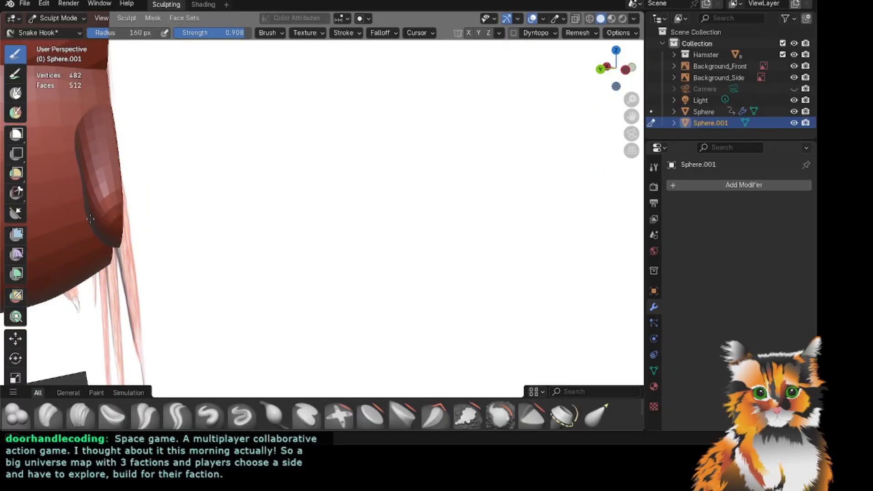
drag(630, 117, 662, 96)
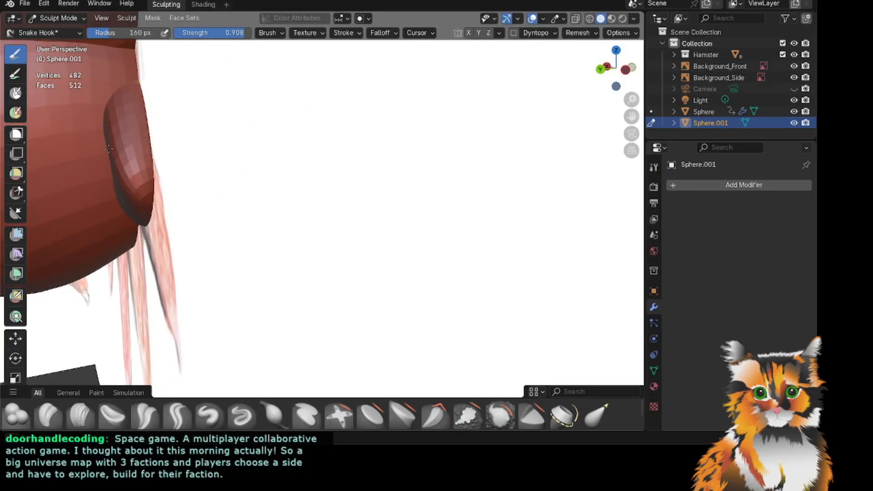
scroll(468, 105, down, 1)
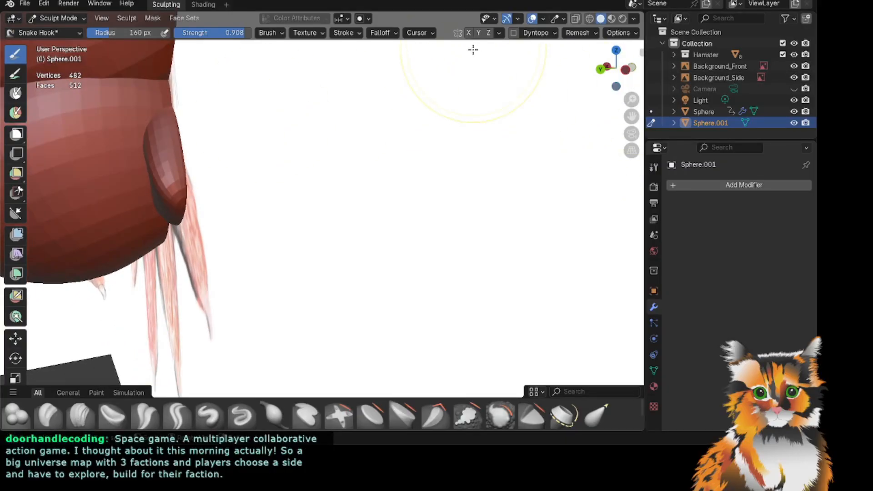
key(ctrl+z)
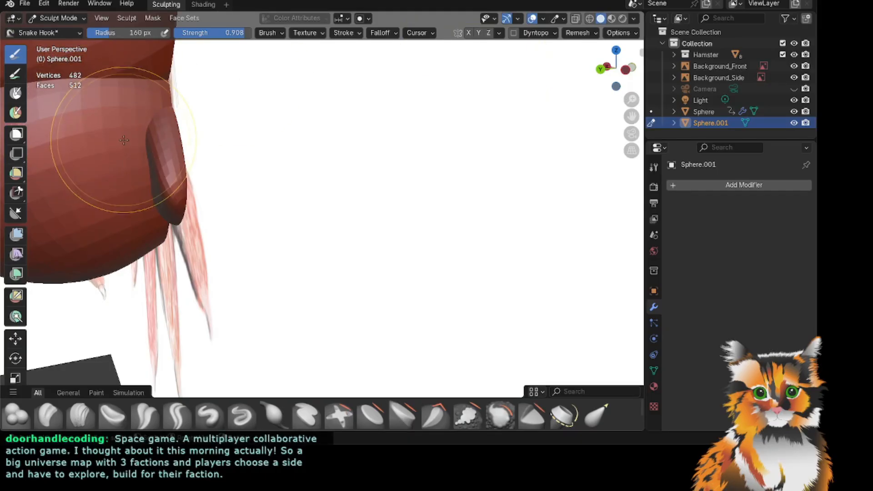
Refine the upper and lower parts of the toe's rear edge with Snake Hook into a smooth, slim curve.
drag(149, 142, 153, 171)
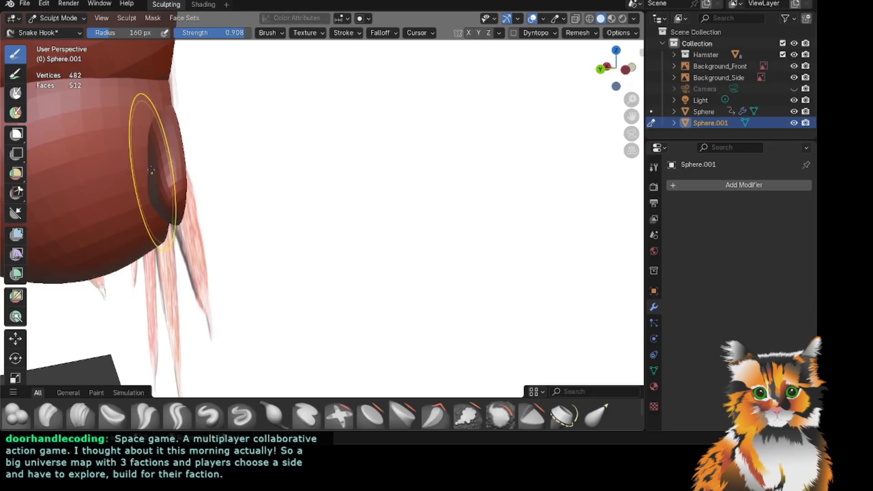
mouse_move(631, 117)
mouse_down()
mouse_move(594, 118)
mouse_move(589, 149)
mouse_move(633, 159)
mouse_up()
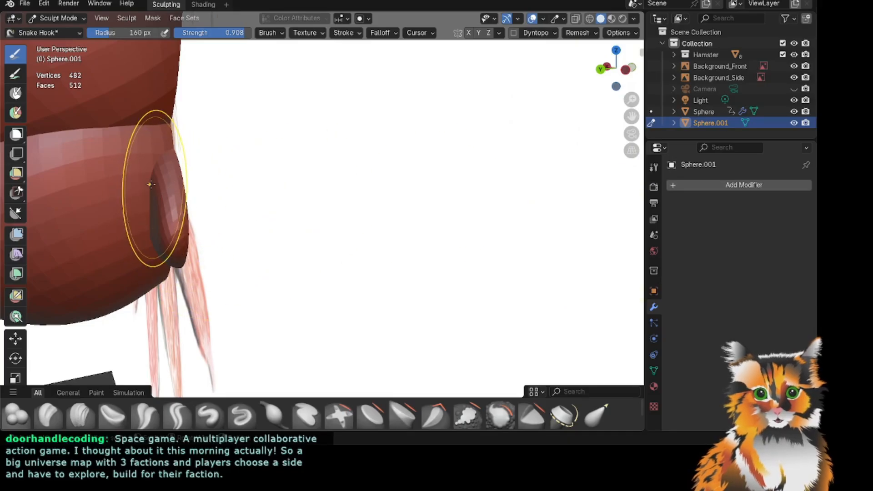
mouse_move(152, 184)
mouse_down()
mouse_move(153, 166)
mouse_move(160, 175)
mouse_up()
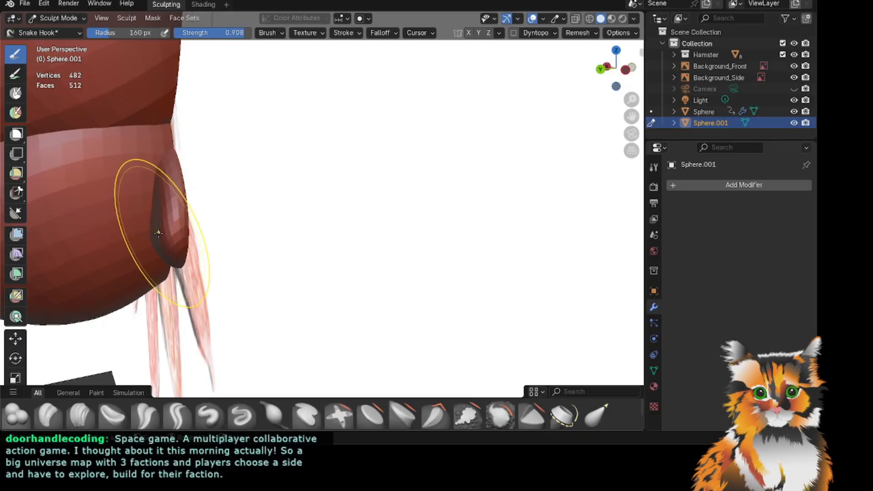
drag(158, 231, 156, 225)
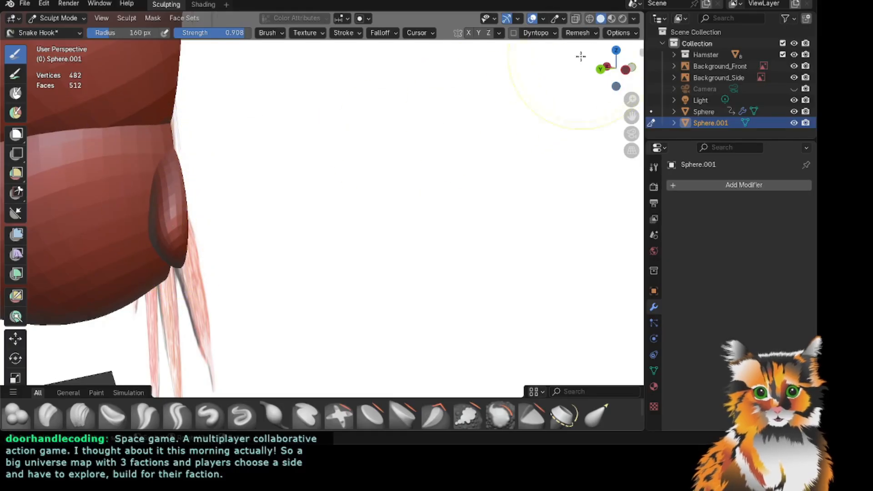
Examine the toe's thickness and its fit against the palm from the side and front, comparing both with the reference drawings.
drag(629, 116, 559, 135)
scroll(559, 135, down, 1)
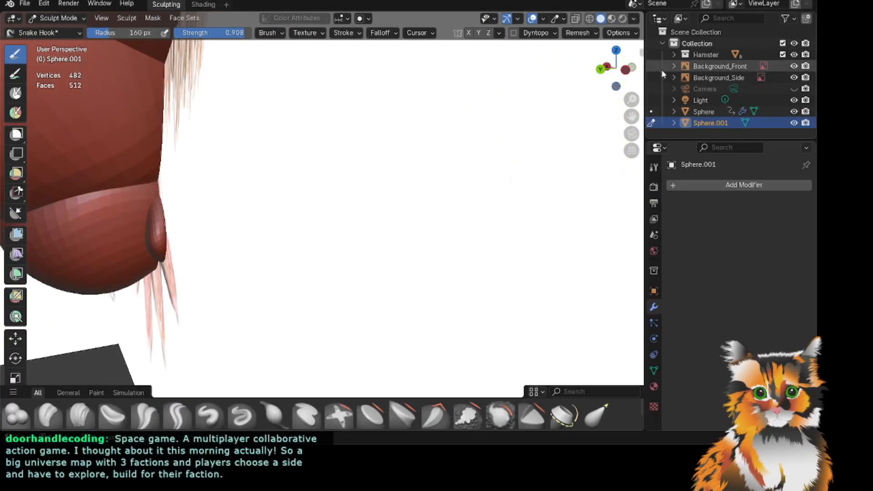
drag(615, 71, 571, 68)
drag(536, 95, 565, 100)
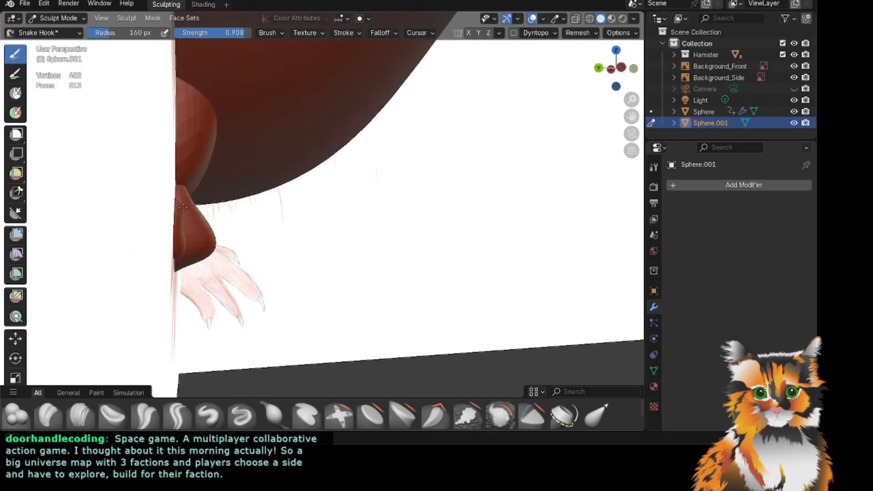
scroll(568, 142, up, 3)
drag(632, 116, 727, 114)
scroll(117, 241, up, 4)
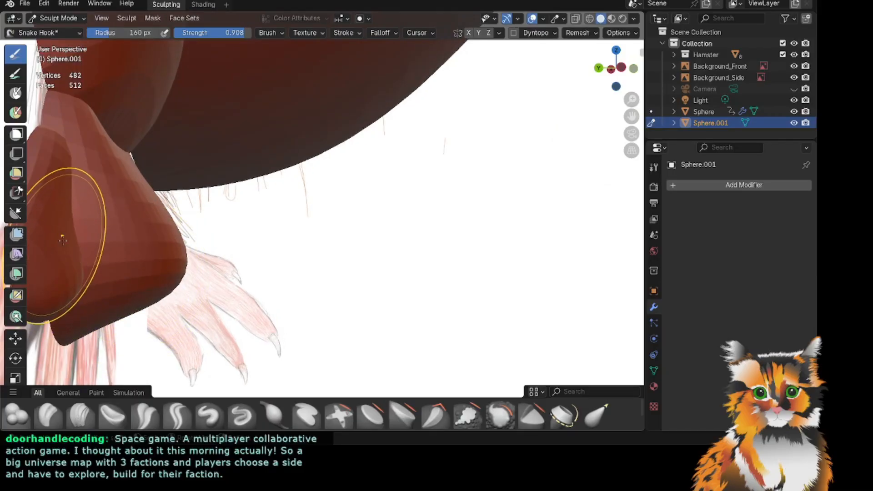
drag(609, 68, 640, 76)
scroll(444, 165, down, 5)
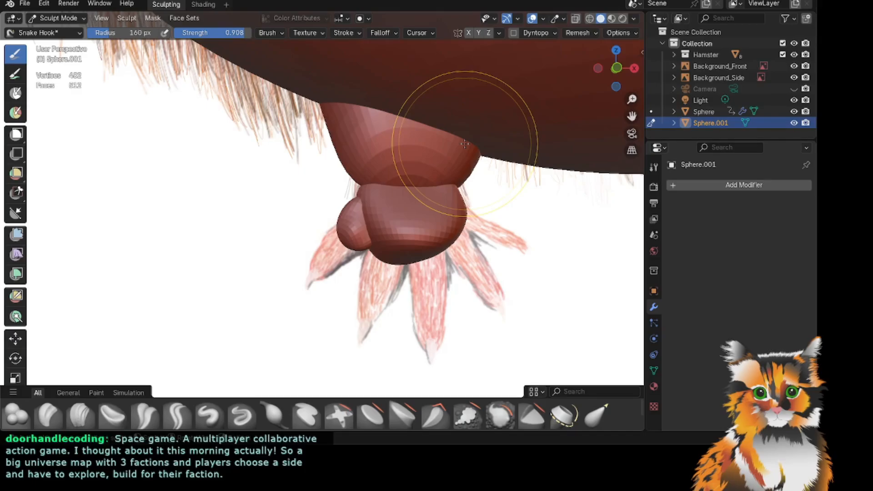
drag(614, 66, 571, 86)
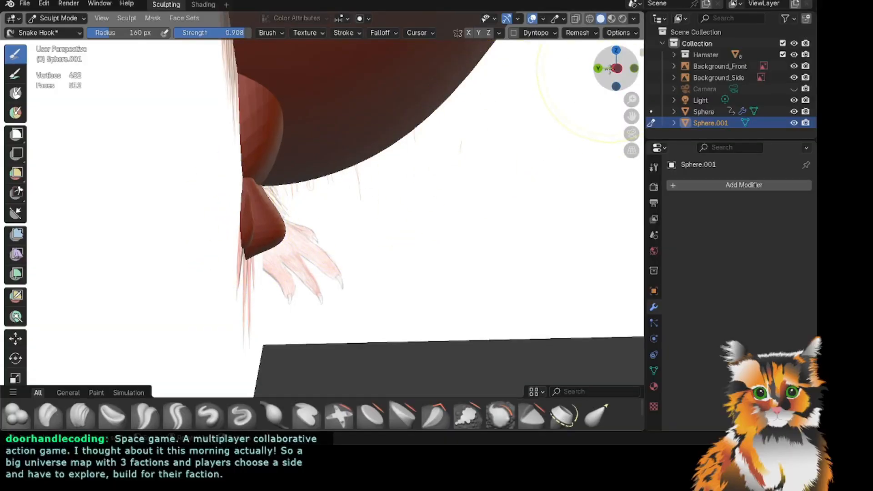
drag(615, 67, 608, 71)
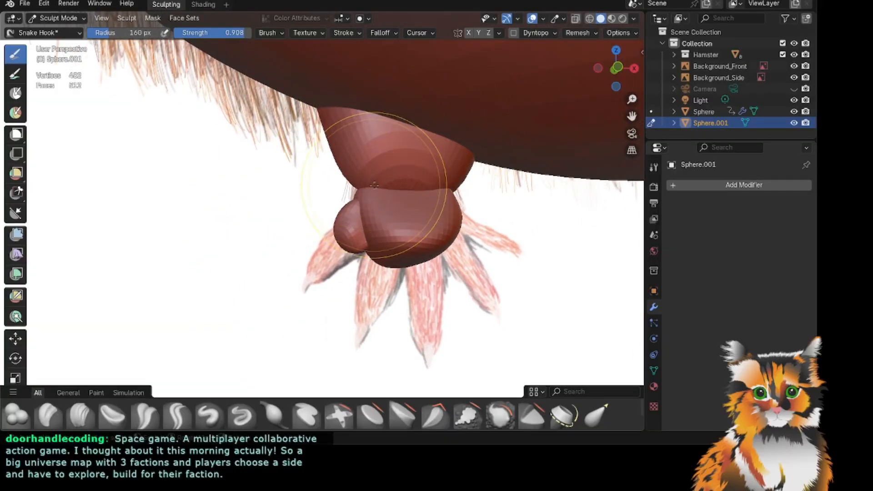
Reduce the Snake Hook radius to 113 px and slim the toe's upper outer edge from the front.
scroll(380, 184, up, 2)
drag(632, 116, 516, 156)
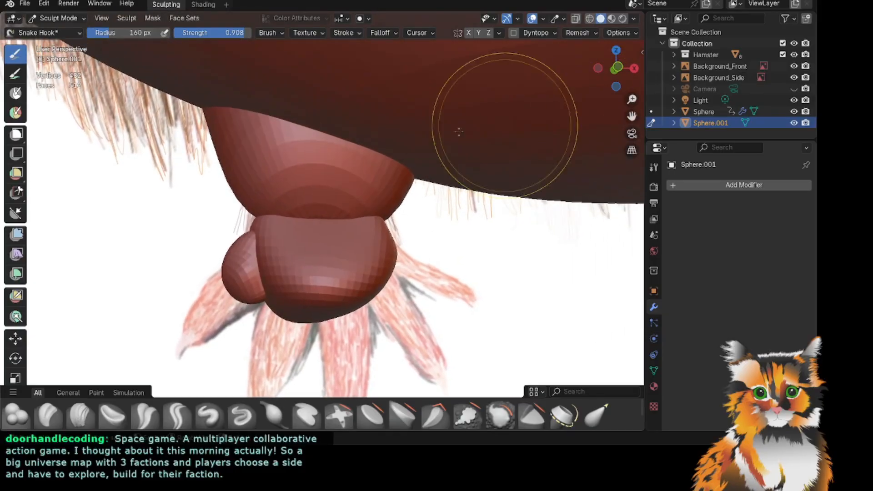
scroll(459, 133, up, 1)
drag(98, 33, 76, 32)
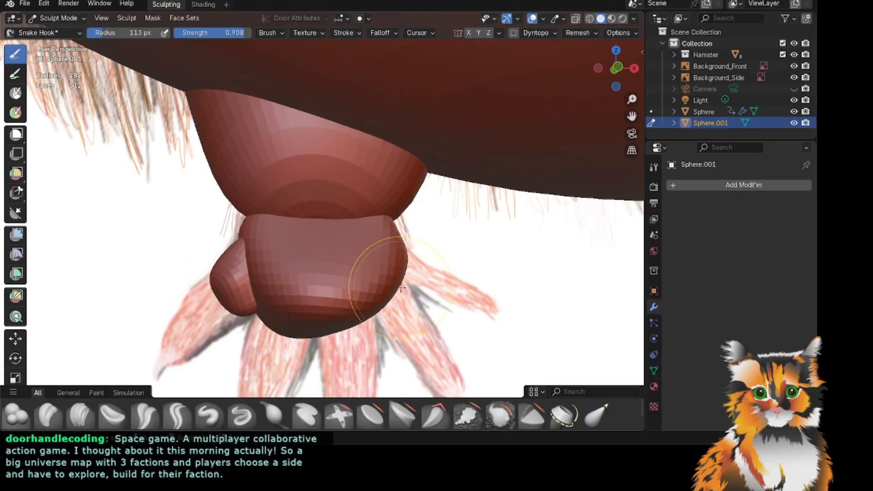
drag(615, 68, 713, 69)
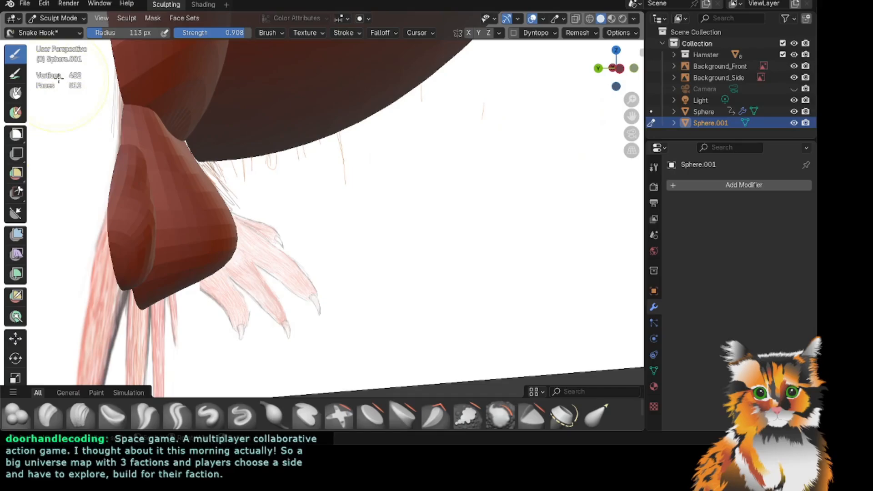
Sculpt the palm sphere with Snake Hook at a 303 px radius, pushing its protruding front back toward the toe and adjusting its upper corner.
click(68, 19)
click(62, 31)
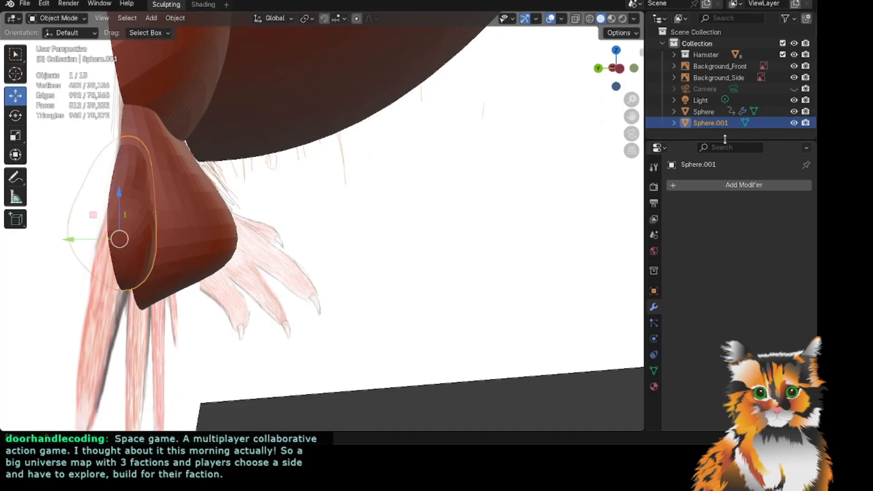
click(705, 112)
click(68, 19)
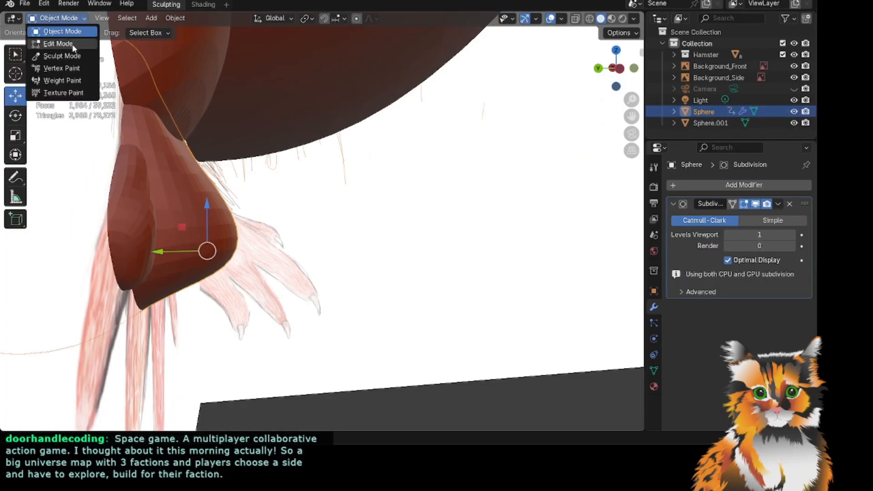
click(62, 54)
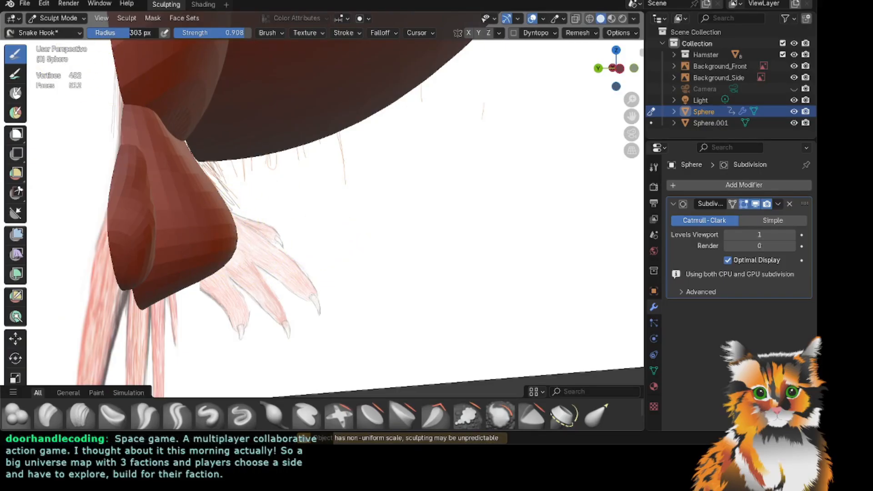
mouse_move(255, 219)
mouse_down()
mouse_move(221, 231)
mouse_move(191, 199)
mouse_up()
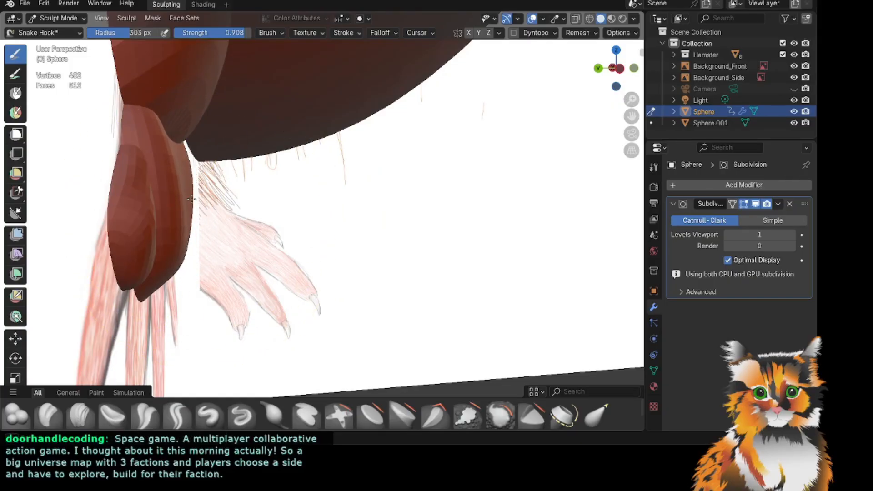
mouse_move(616, 68)
mouse_down()
mouse_move(516, 58)
mouse_move(496, 71)
mouse_up()
drag(435, 175, 446, 165)
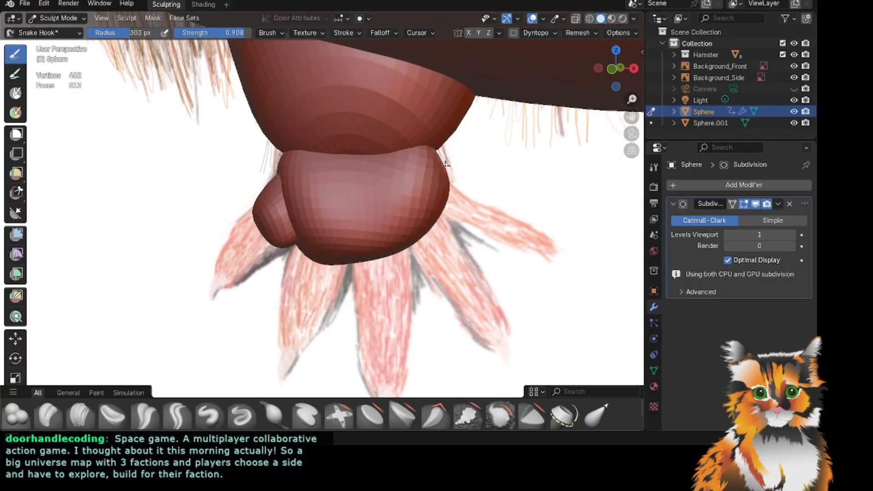
Push the lower edge of the paw's palm upward with the Snake Hook brush, and return to Object Mode.
drag(322, 278, 339, 244)
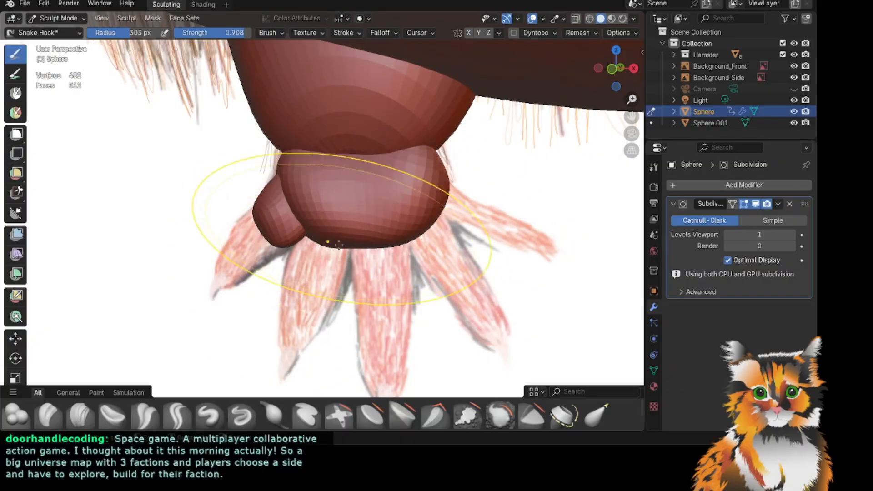
scroll(338, 245, down, 2)
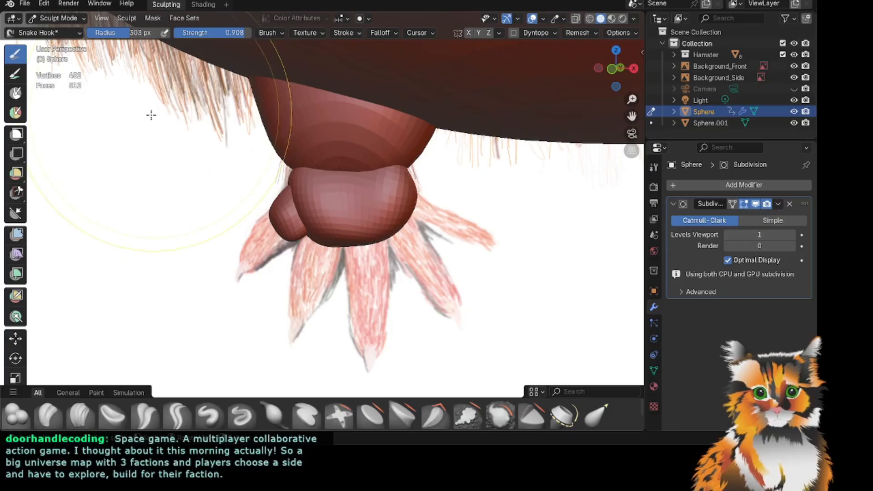
click(57, 18)
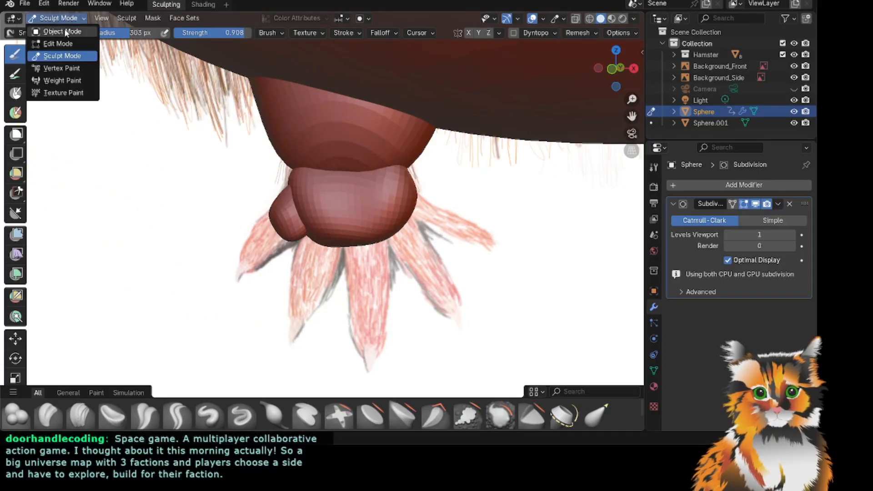
click(63, 32)
click(356, 139)
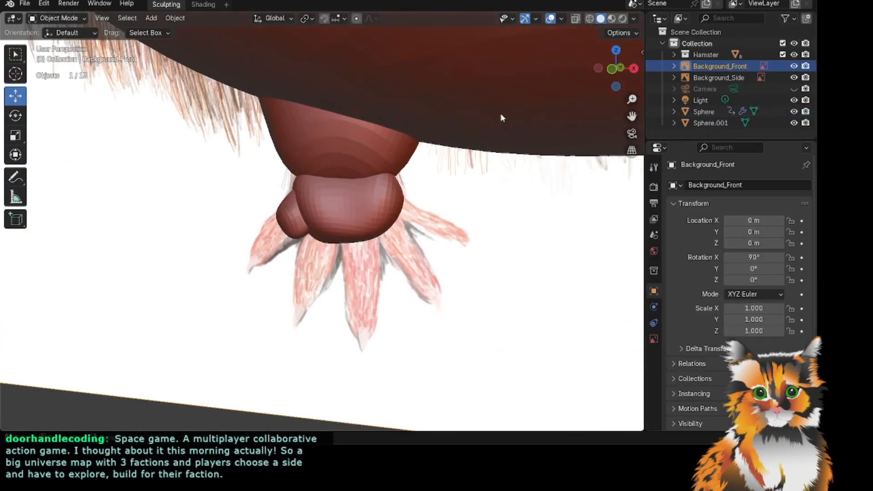
Add a UV sphere mesh to the scene as the starting shape for another finger.
mouse_move(616, 68)
mouse_down()
mouse_move(586, 77)
mouse_move(617, 72)
mouse_up()
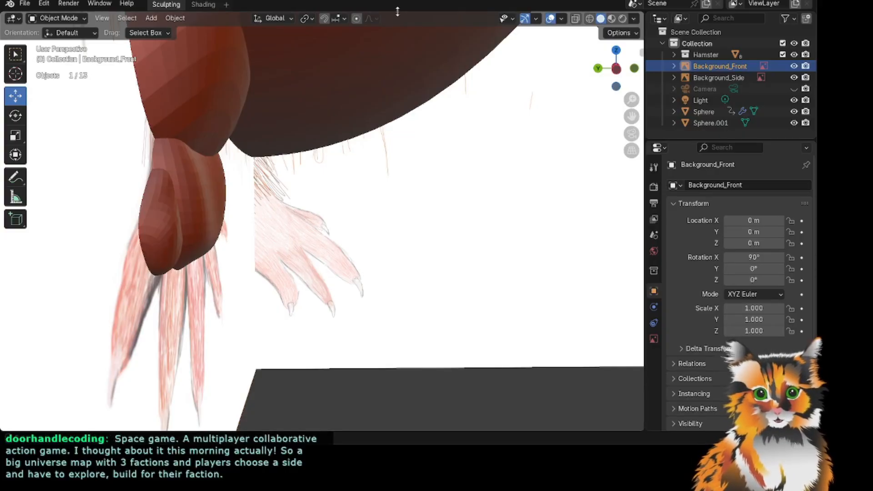
drag(612, 70, 546, 71)
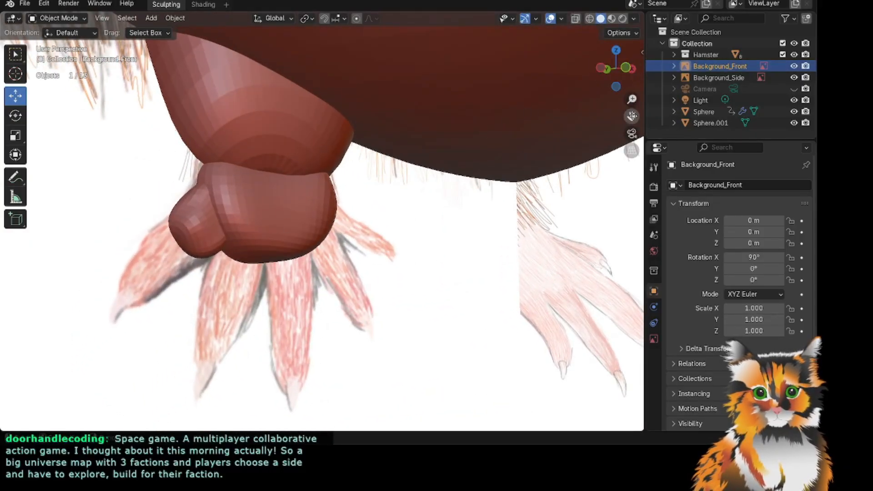
drag(631, 115, 594, 109)
drag(616, 68, 579, 68)
scroll(270, 148, up, 2)
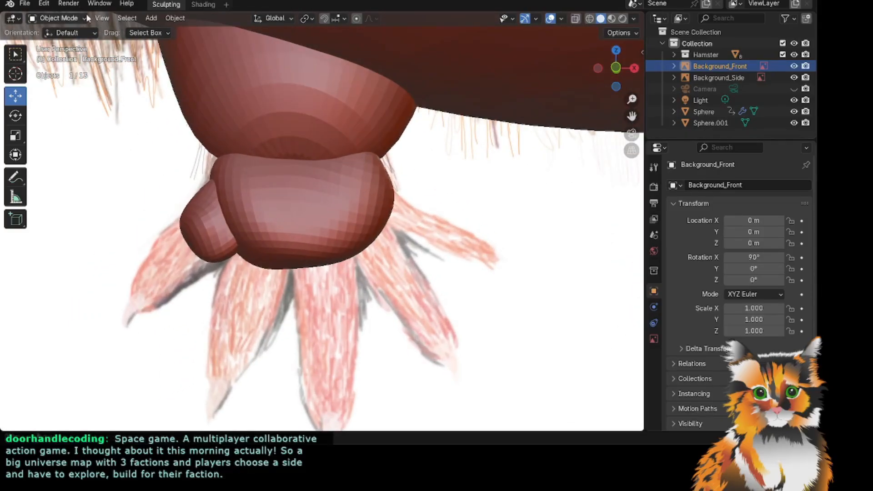
scroll(94, 157, down, 2)
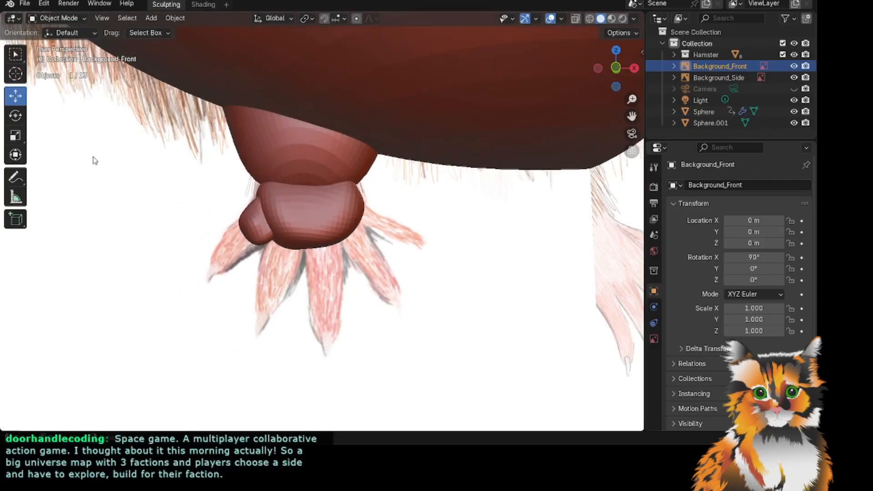
key(shift+a)
mouse_move(96, 157)
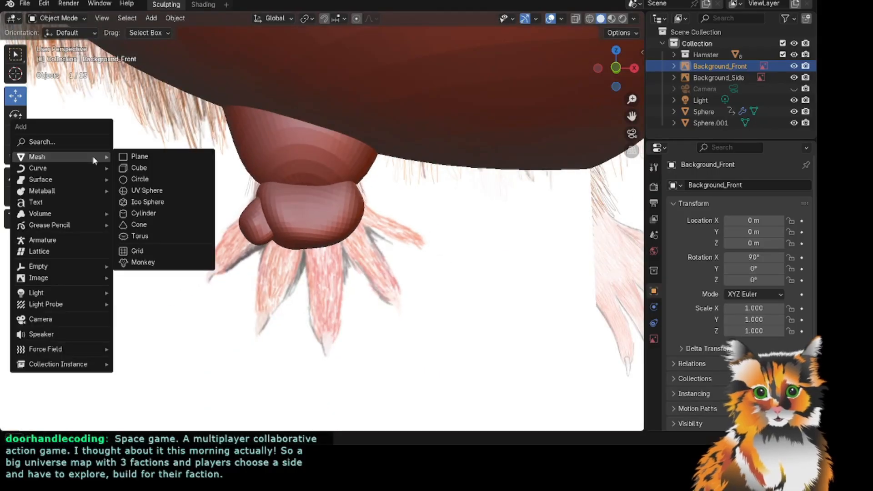
click(157, 191)
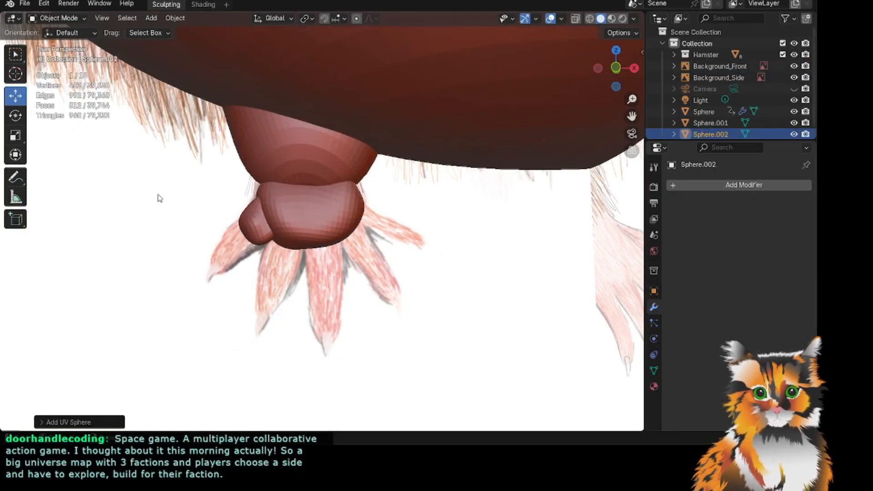
Move the new sphere out of the hamster's body along X toward the modelled paw's side and slightly down along Z.
scroll(199, 196, down, 2)
scroll(199, 195, down, 6)
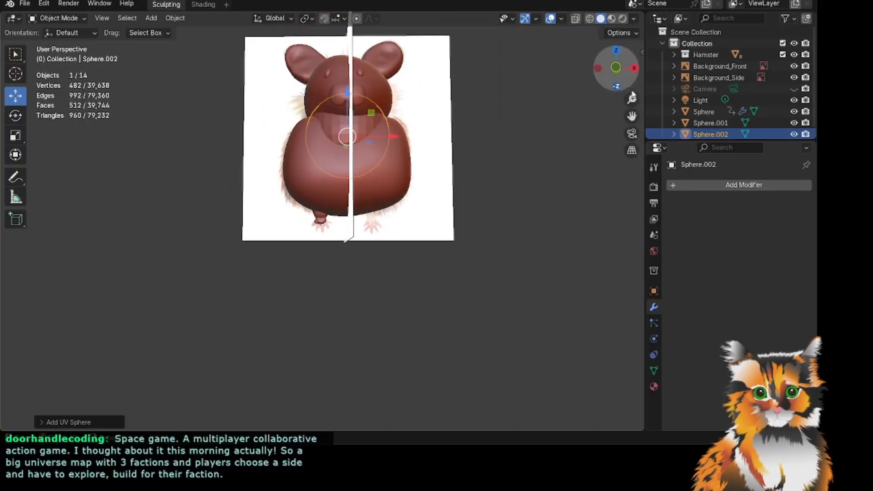
drag(631, 116, 621, 259)
scroll(412, 259, up, 4)
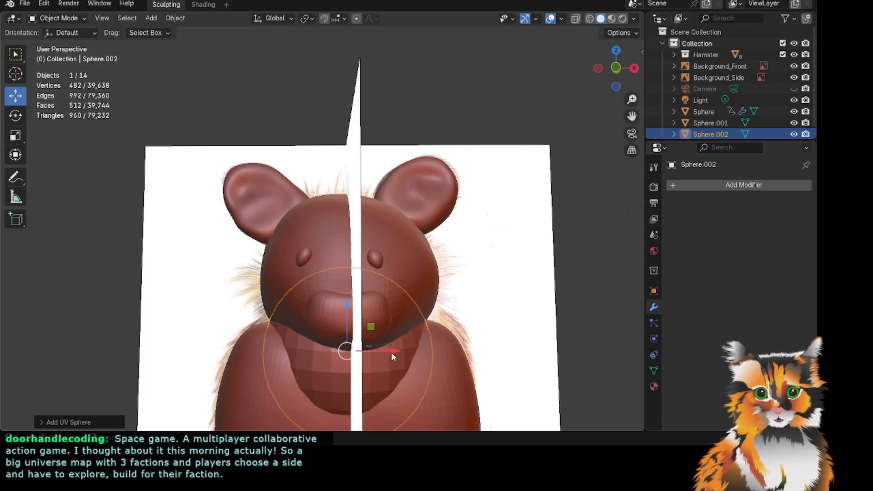
drag(392, 350, 238, 342)
drag(195, 301, 198, 333)
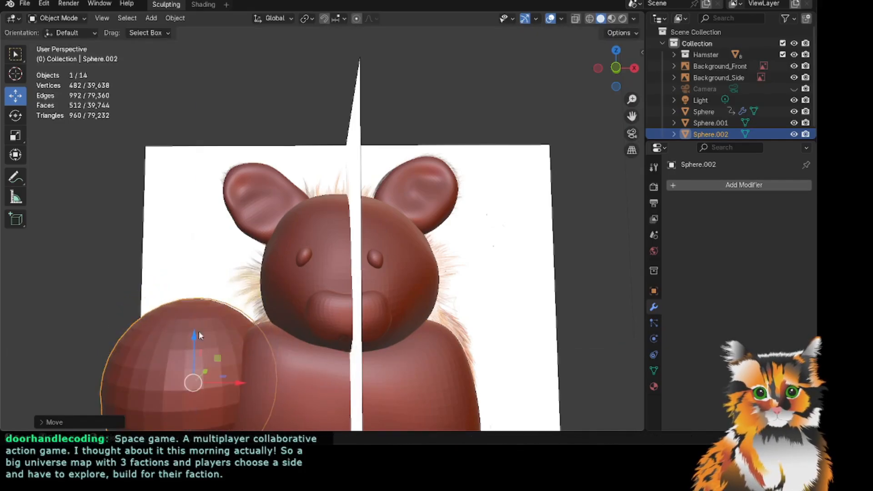
Lower the sphere along Z below the hamster's body and shift it along X until it sits beneath the modelled paw.
scroll(422, 243, down, 4)
scroll(423, 243, up, 1)
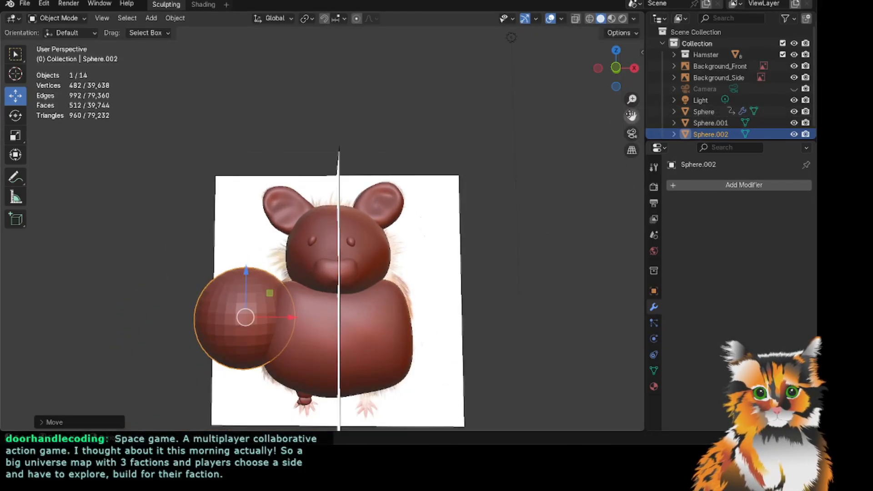
drag(630, 115, 589, 0)
drag(201, 157, 201, 282)
click(282, 315)
click(231, 317)
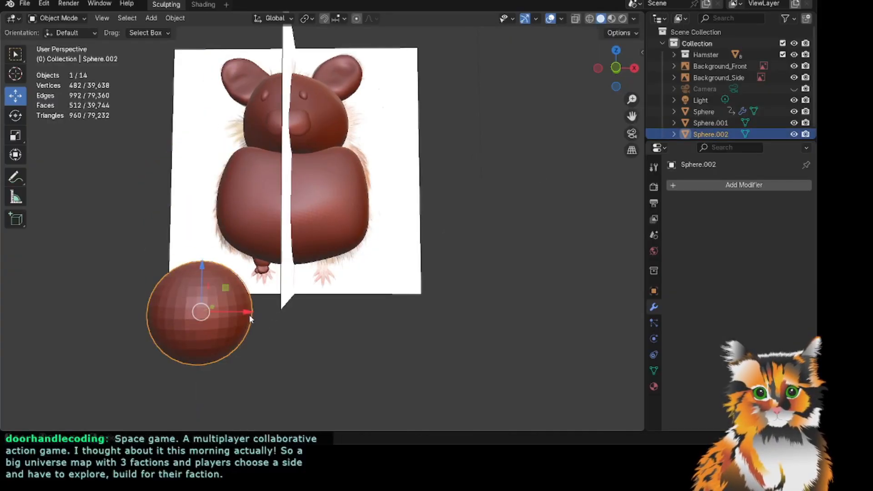
drag(249, 315, 301, 314)
scroll(296, 288, up, 4)
scroll(295, 288, down, 3)
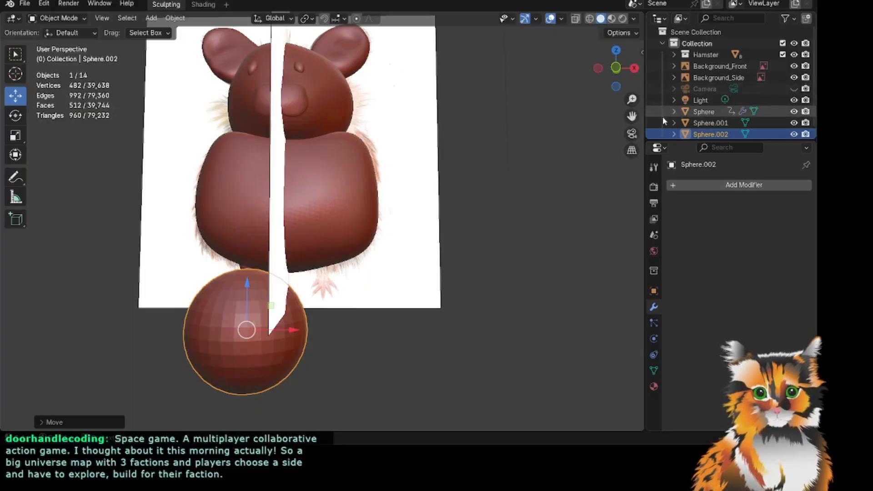
Scale the sphere down uniformly to a small ball about the size of the paw.
drag(632, 116, 568, 100)
scroll(488, 216, up, 2)
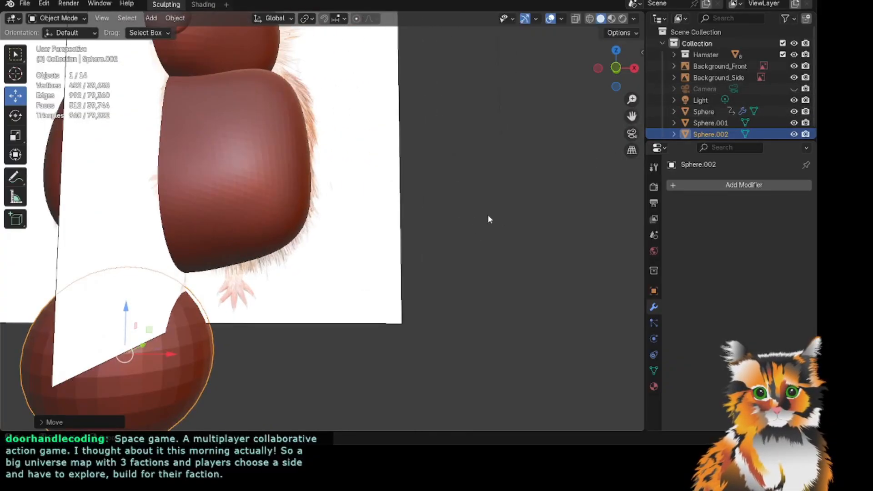
middle_drag(488, 215, 263, 186)
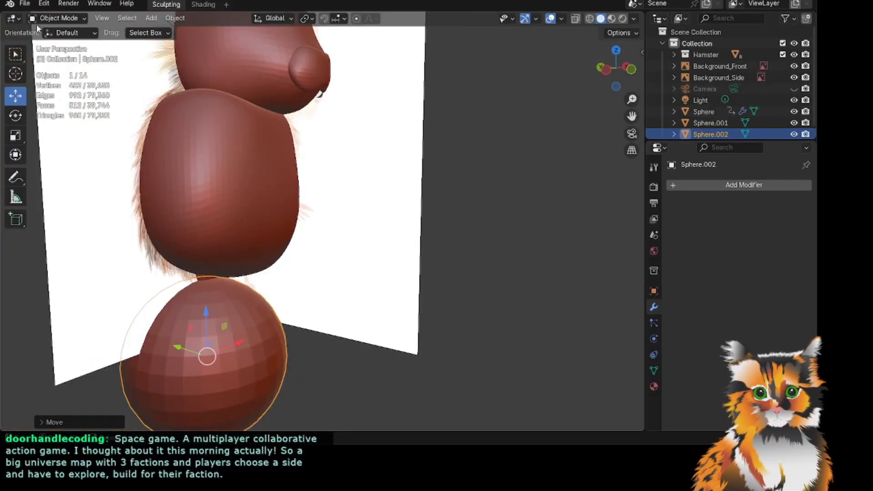
click(62, 19)
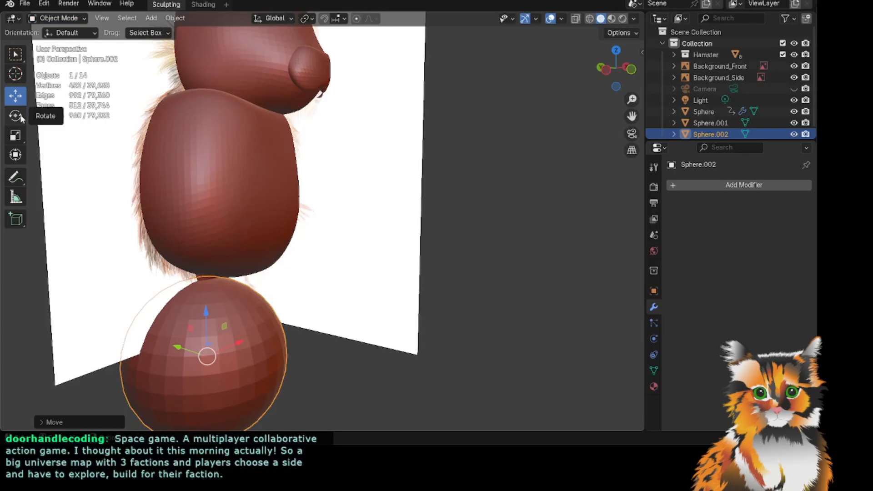
click(15, 135)
drag(236, 321, 210, 353)
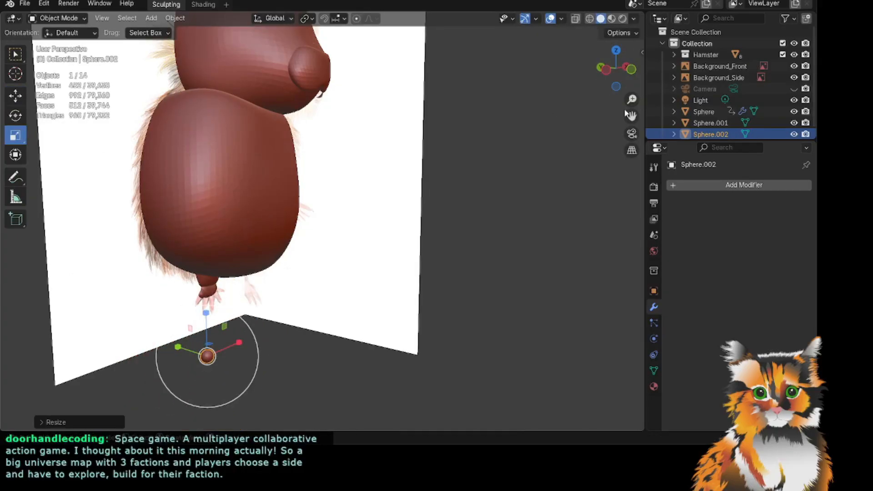
Raise the small sphere along Z to the lower edge of the palm, over the second finger of the reference drawing.
drag(626, 116, 564, 50)
scroll(226, 208, up, 4)
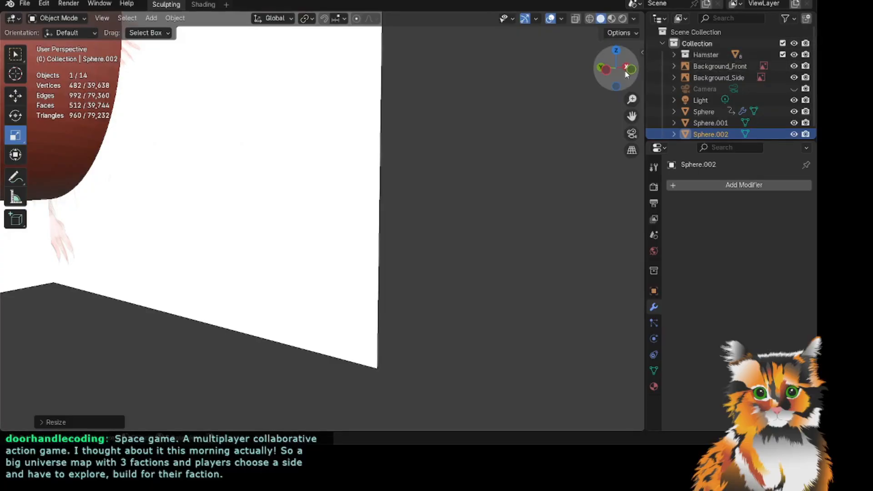
drag(611, 72, 622, 76)
scroll(259, 232, up, 6)
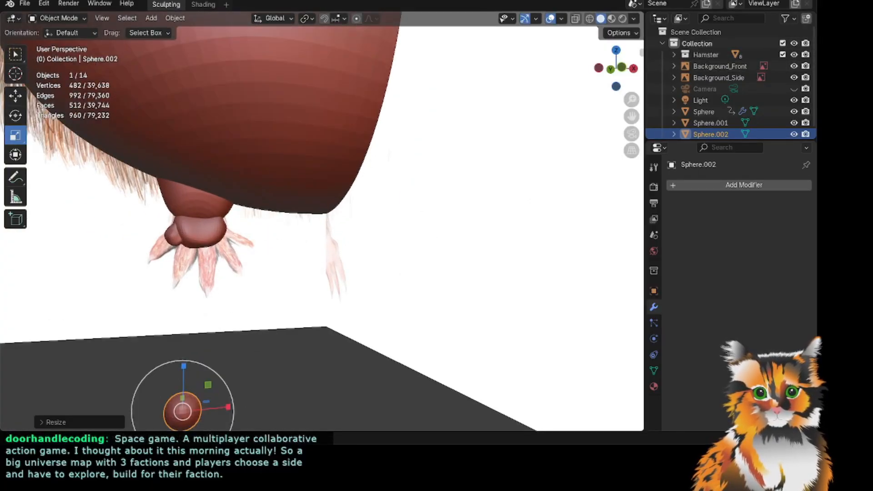
click(25, 98)
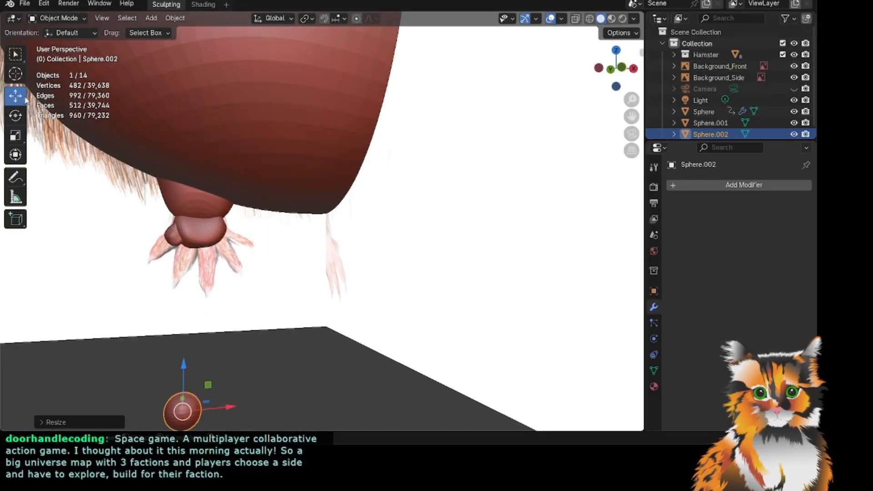
drag(184, 363, 184, 205)
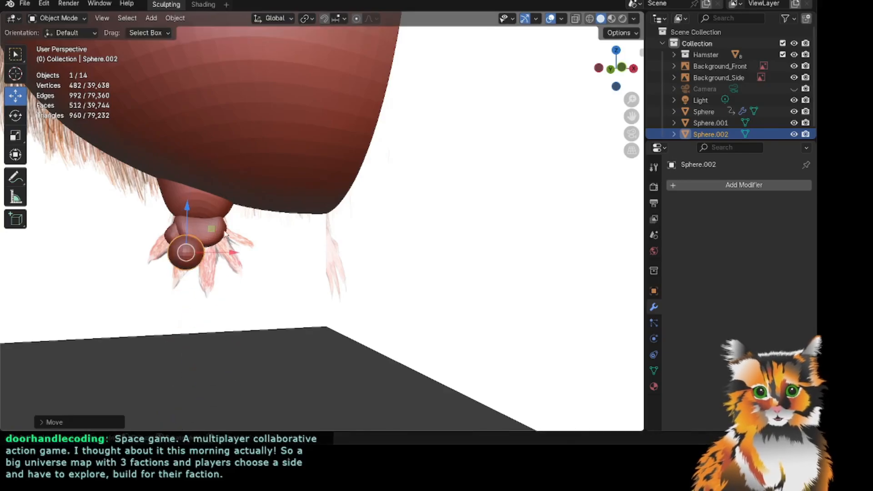
Rescale the sphere uniformly so its diameter roughly matches the width of the second finger in the reference.
scroll(184, 205, up, 3)
drag(617, 69, 720, 68)
click(15, 135)
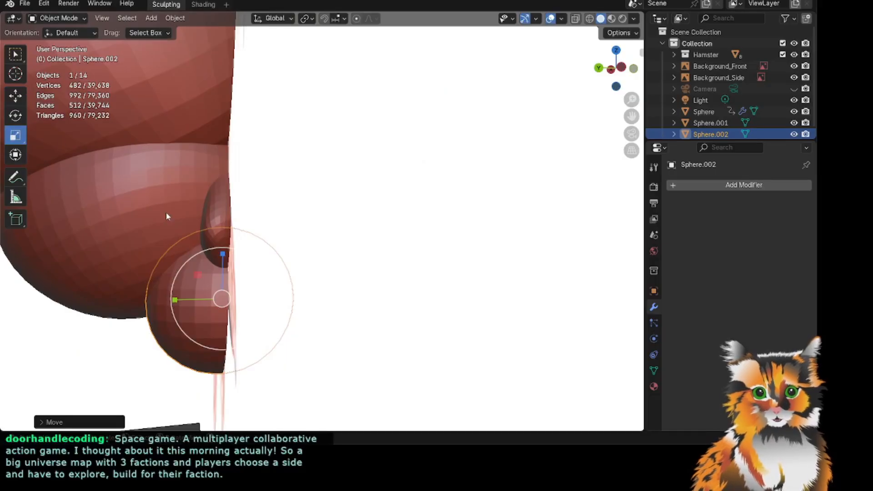
key(s)
drag(202, 282, 206, 289)
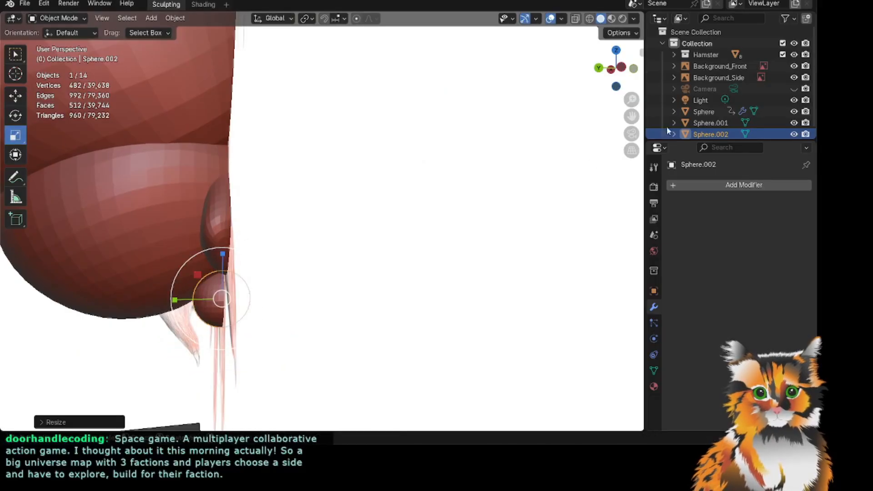
drag(626, 73, 555, 73)
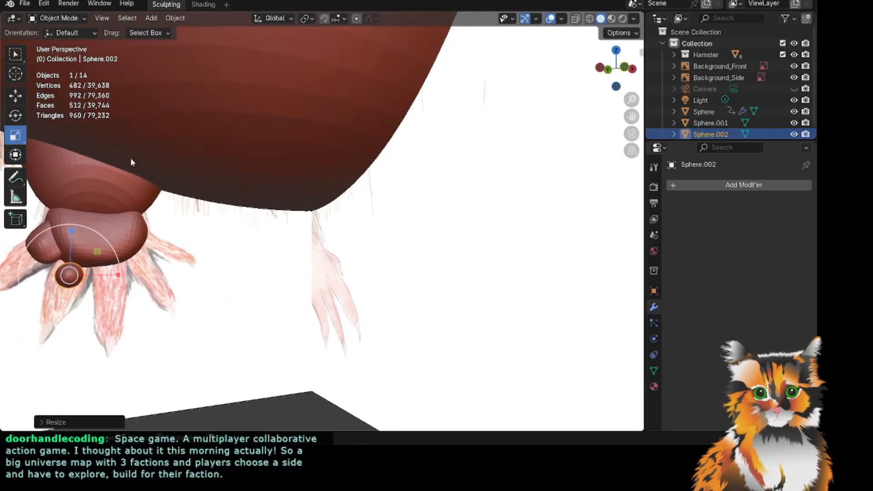
key(s)
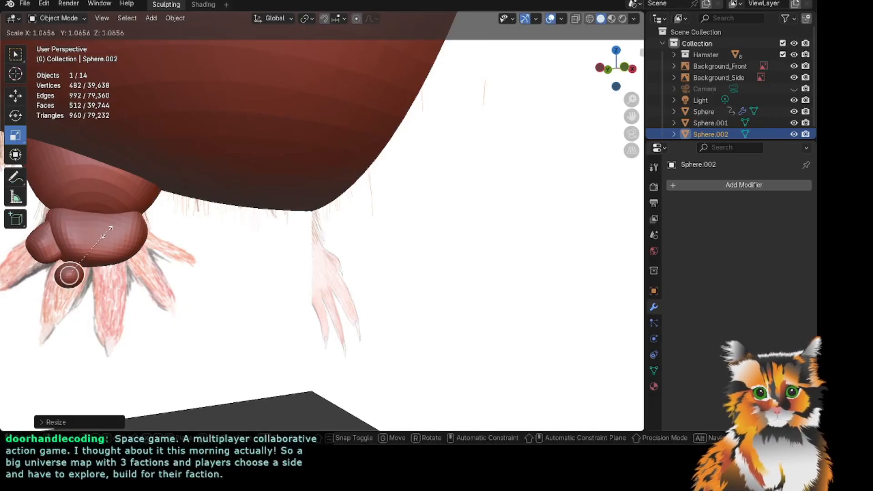
click(126, 222)
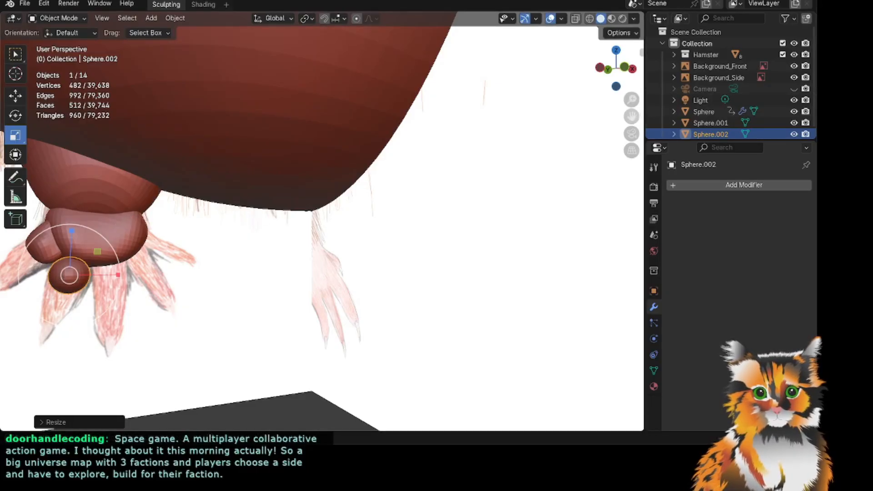
Nudge the sphere slightly up along Z and along positive X to seat it against the palm at the second finger's base.
drag(632, 117, 479, 135)
scroll(285, 159, down, 10)
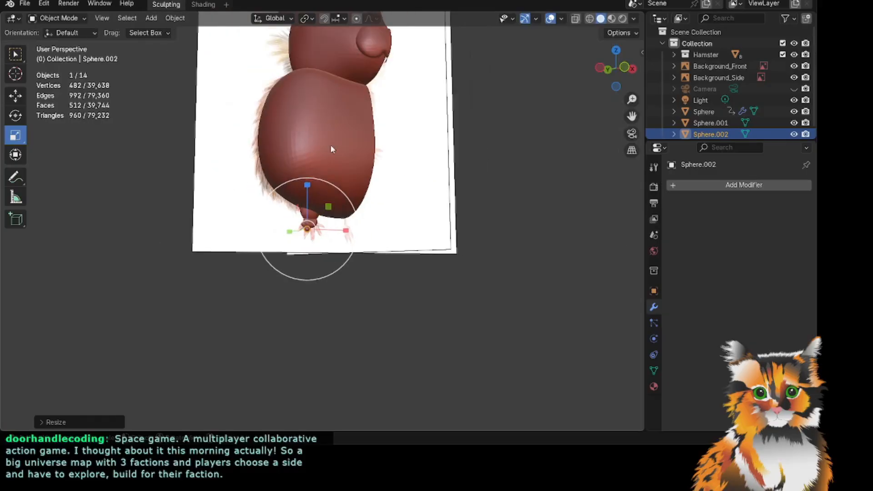
scroll(352, 144, up, 5)
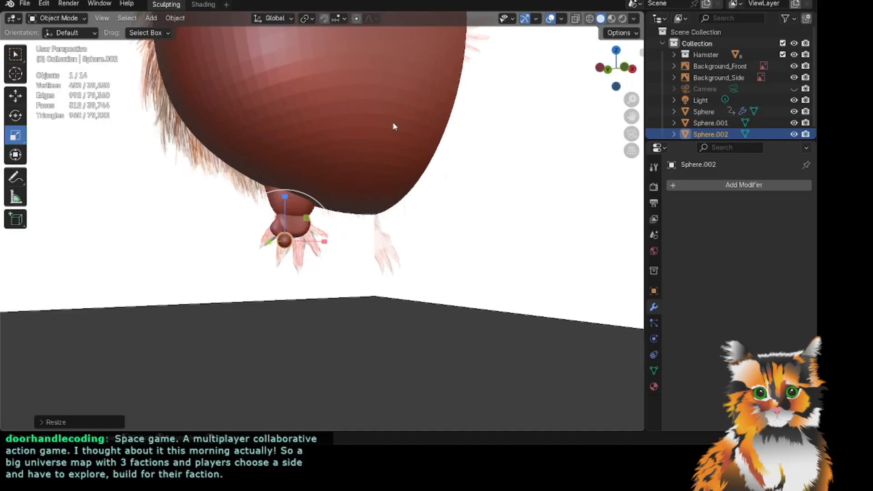
drag(604, 73, 583, 69)
scroll(318, 204, up, 6)
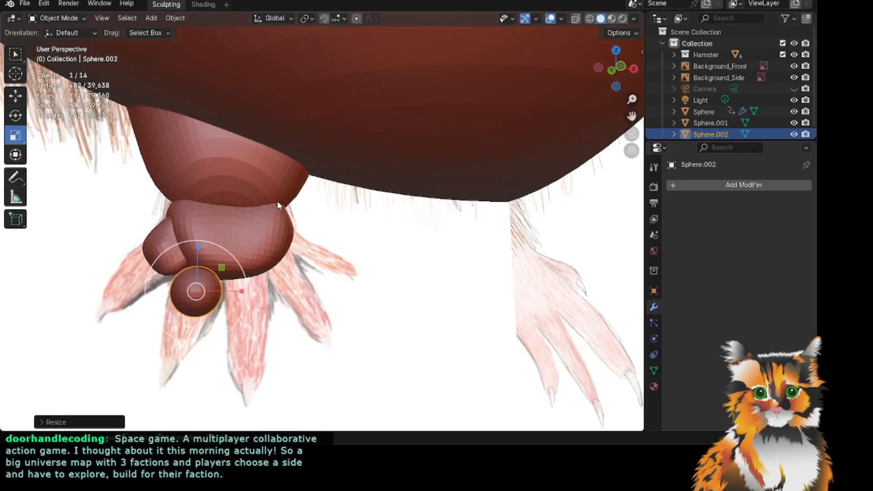
mouse_move(631, 116)
mouse_down()
mouse_move(619, 132)
mouse_move(624, 119)
mouse_up()
click(21, 97)
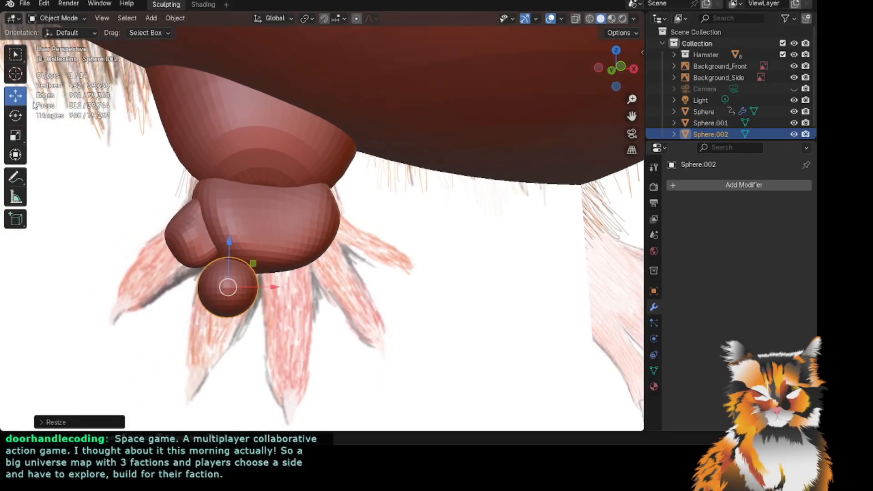
drag(230, 242, 229, 234)
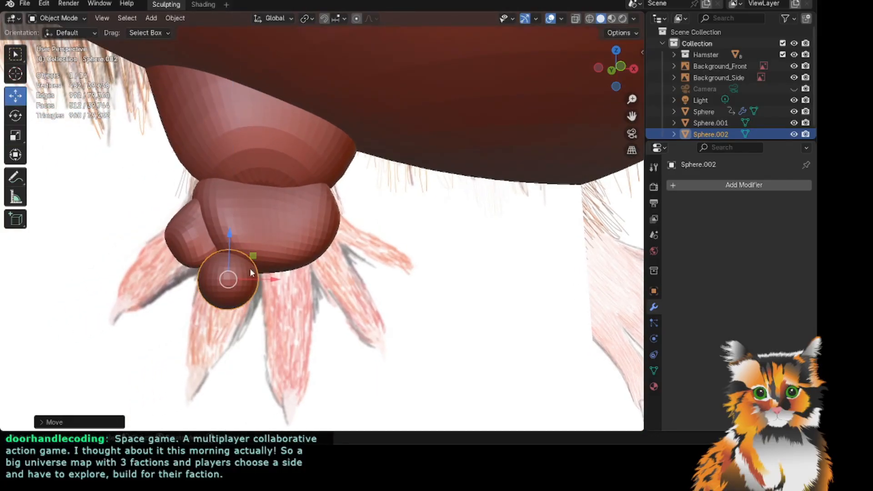
drag(280, 279, 283, 278)
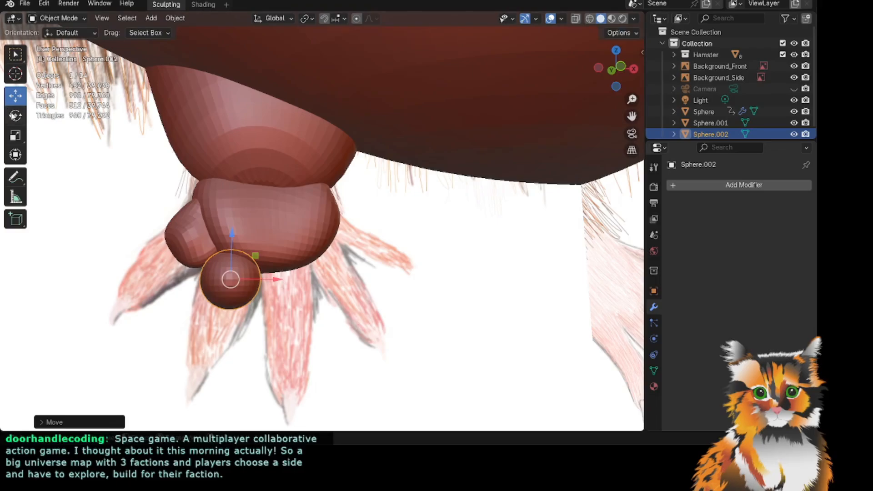
Sculpt the small sphere with a 318 px Snake Hook brush, widening it slightly and pulling its upper edge into the palm.
click(15, 135)
scroll(243, 231, up, 3)
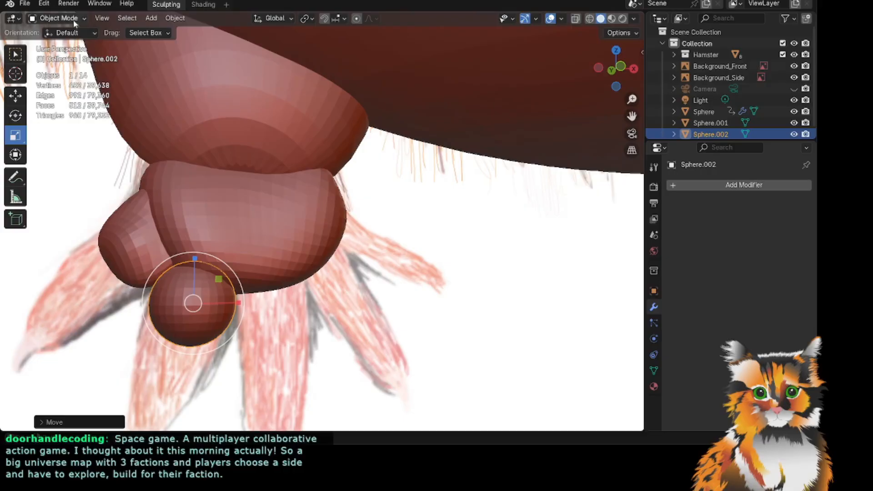
click(74, 22)
click(57, 52)
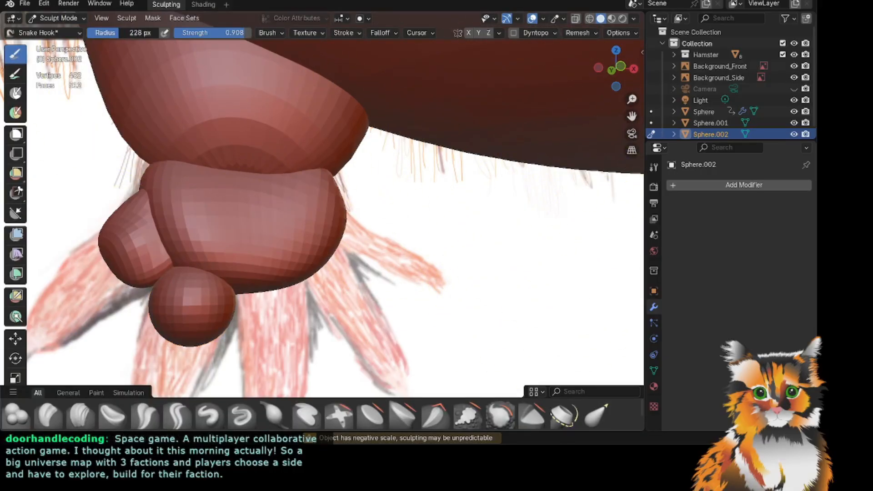
drag(221, 328, 229, 331)
mouse_move(153, 312)
mouse_down()
mouse_move(197, 315)
mouse_move(207, 302)
mouse_up()
key(ctrl+z)
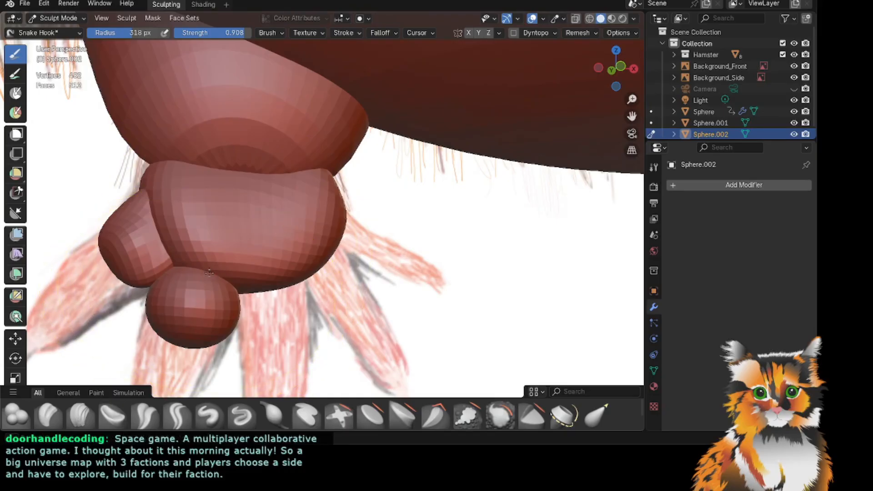
drag(213, 272, 214, 255)
Flatten the sphere's bulge in side view to about the palm's thickness, and push in its edge facing the first finger.
mouse_move(613, 66)
mouse_down()
mouse_move(682, 84)
mouse_move(640, 59)
mouse_up()
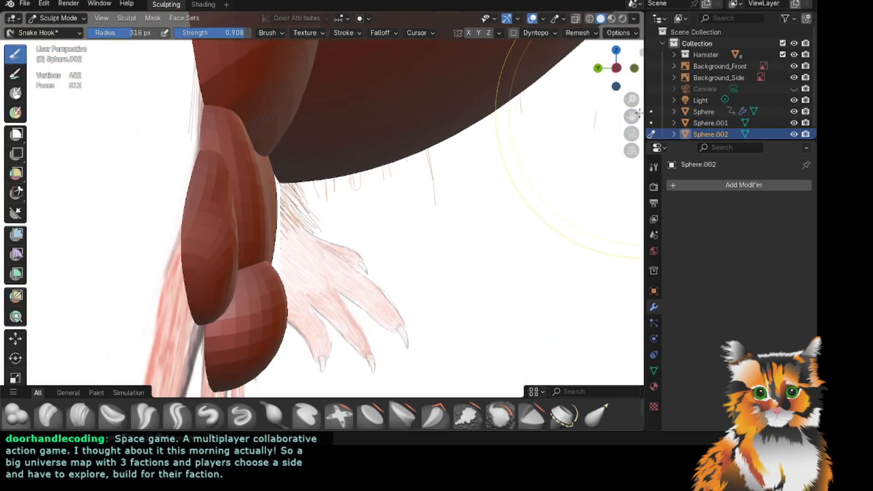
drag(631, 115, 628, 19)
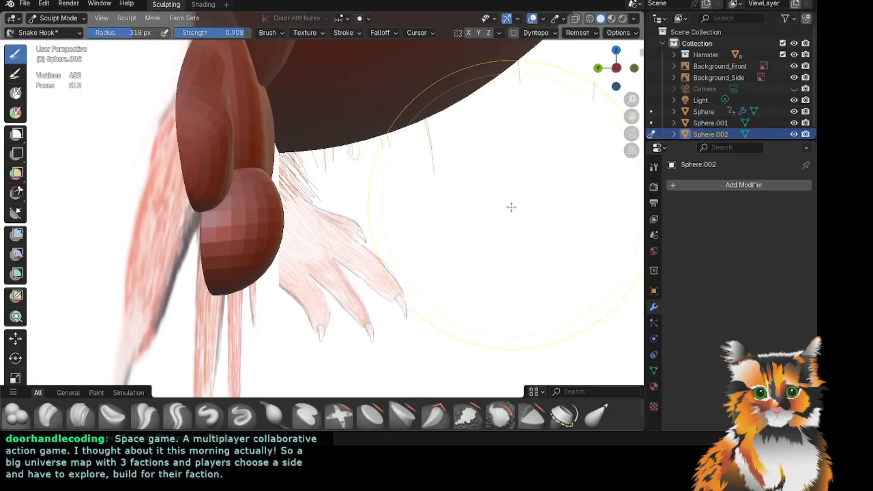
mouse_move(283, 217)
mouse_down()
mouse_move(253, 226)
mouse_move(265, 224)
mouse_up()
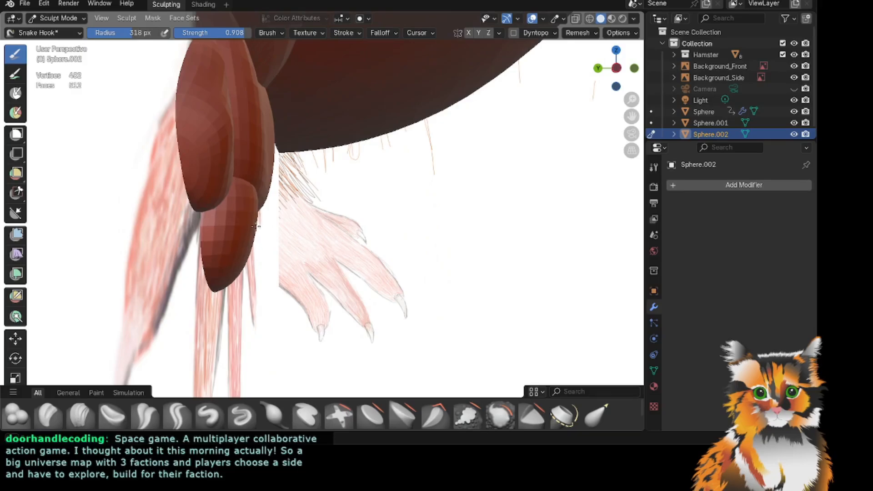
drag(616, 68, 610, 75)
drag(233, 236, 224, 237)
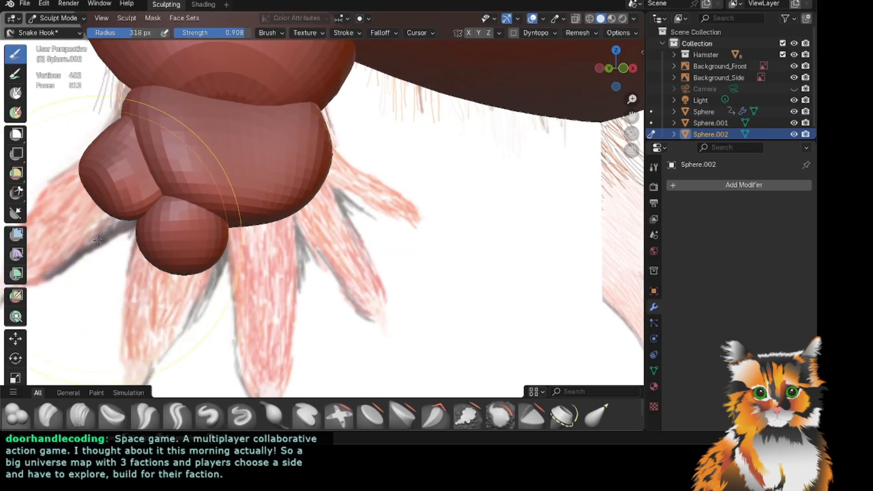
drag(137, 225, 144, 223)
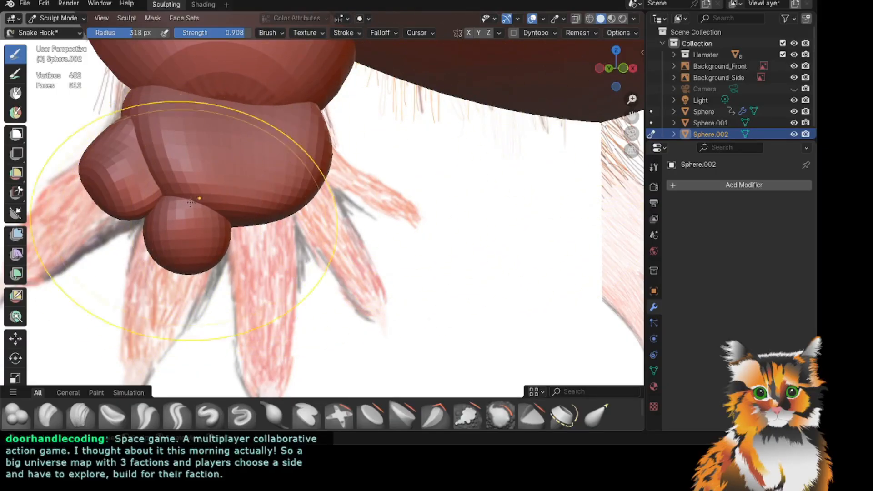
Rotate the second finger's base sphere slightly in Object Mode so it tilts along the reference finger.
click(54, 18)
click(62, 31)
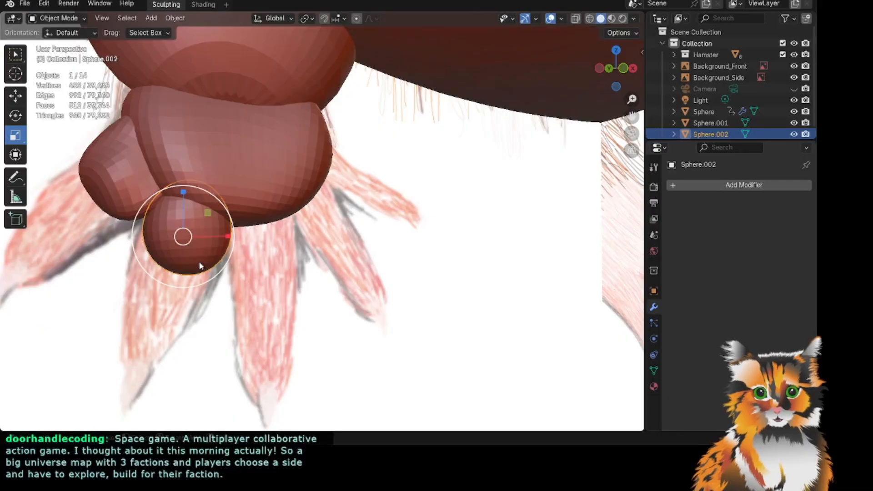
click(15, 116)
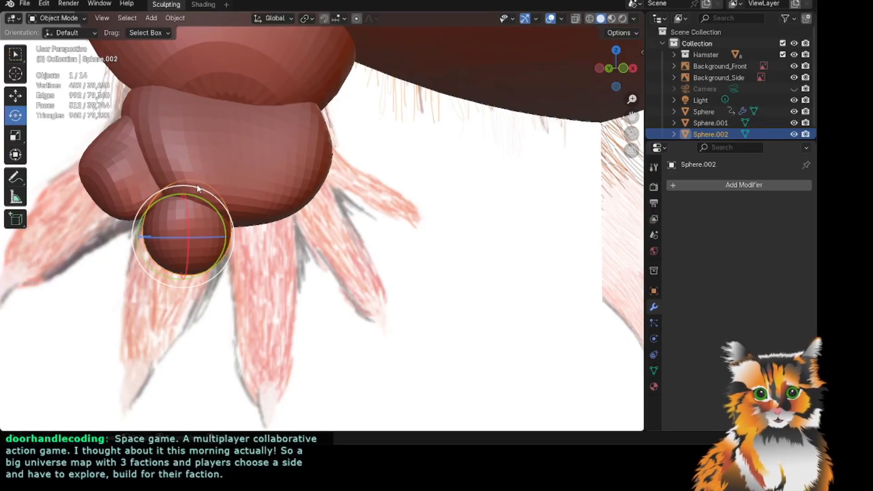
drag(202, 188, 229, 194)
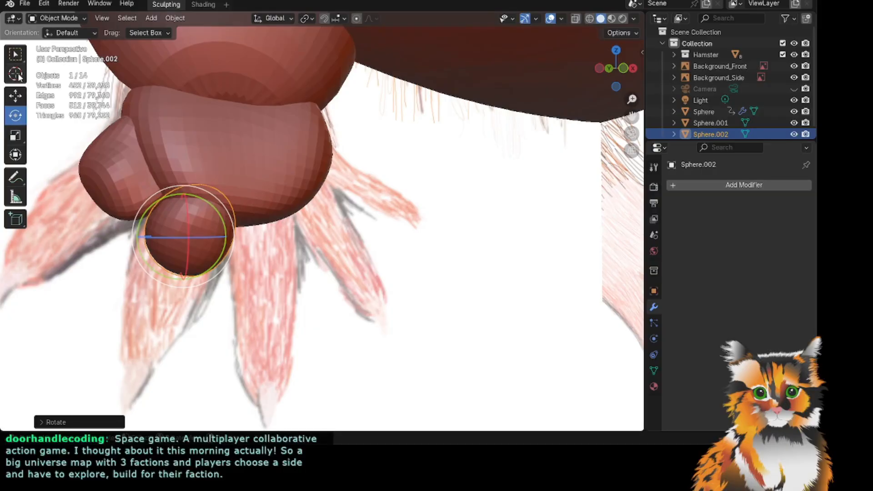
click(22, 99)
middle_drag(214, 234, 97, 149)
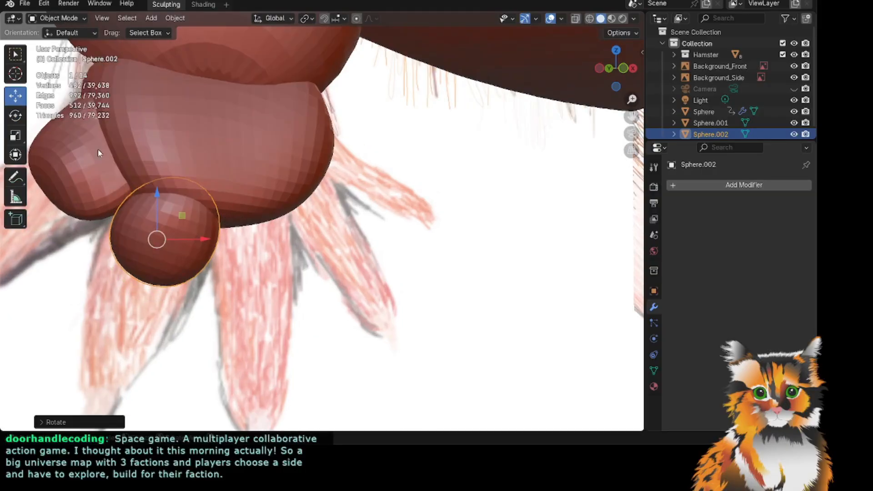
Pull the sphere's lower and outer edges outward with Snake Hook to cover the width of the reference's second finger.
click(57, 18)
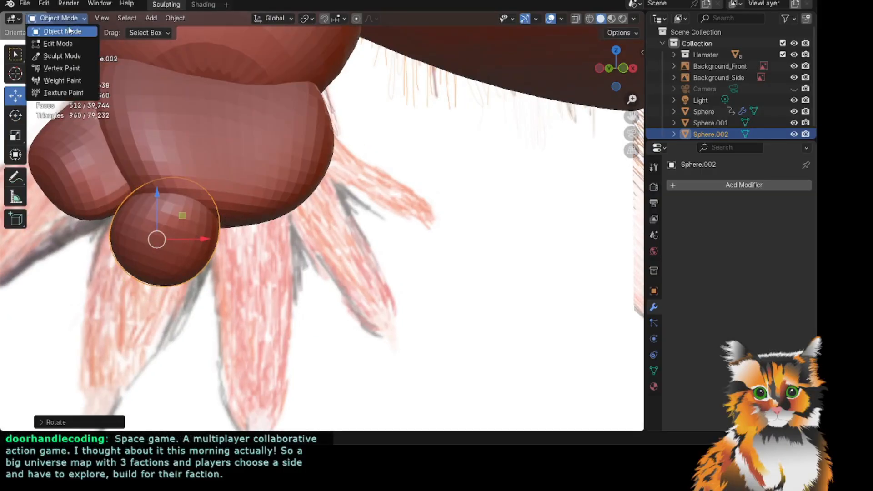
click(61, 56)
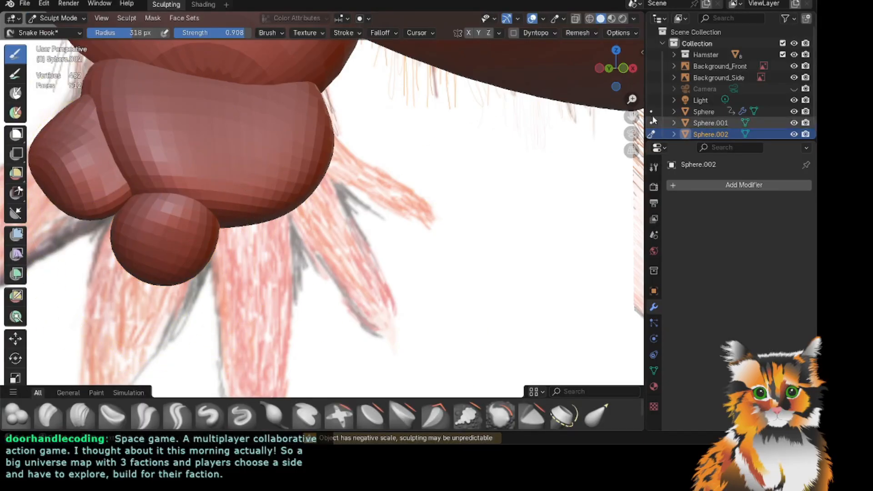
drag(631, 117, 651, 74)
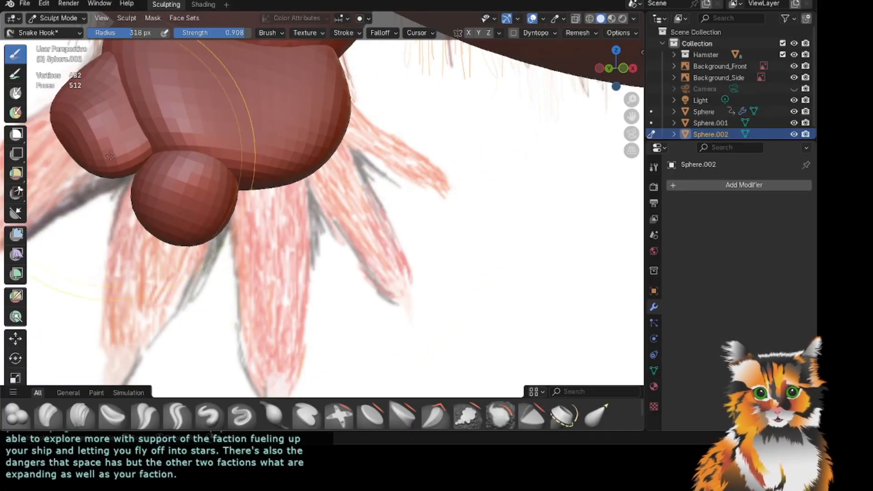
drag(170, 225, 157, 247)
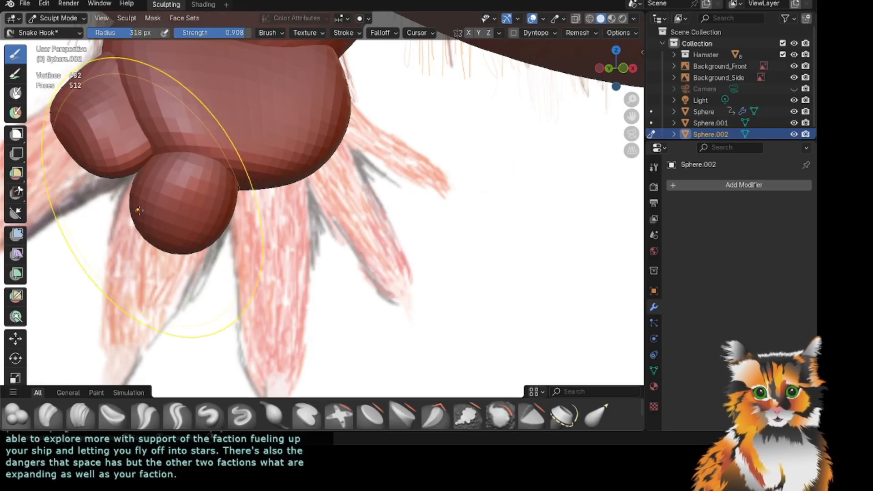
drag(137, 211, 125, 211)
drag(203, 236, 207, 242)
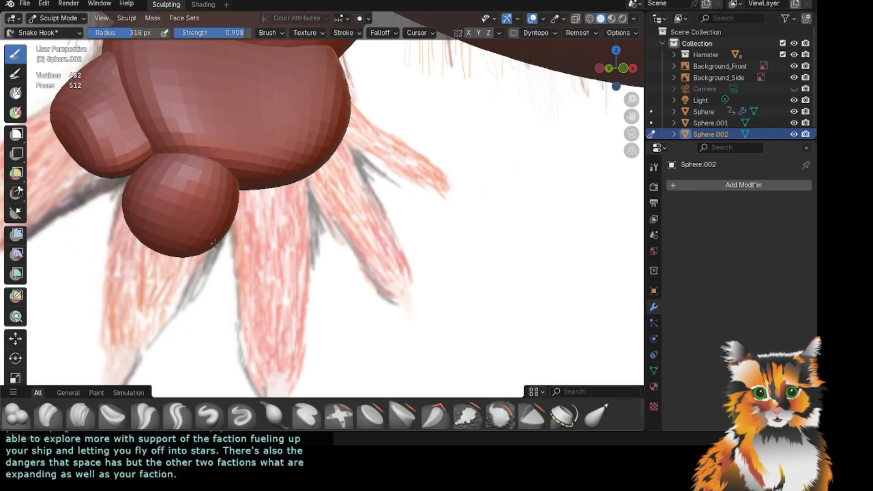
drag(130, 211, 125, 212)
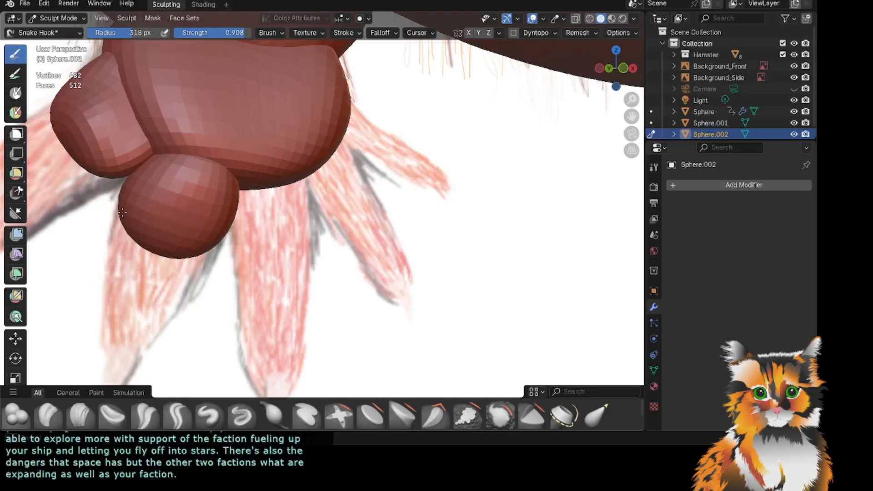
Push in the remaining bulge of the second finger's base with Snake Hook, and trim its width in front view.
mouse_move(620, 85)
mouse_down()
mouse_move(696, 85)
mouse_move(606, 92)
mouse_up()
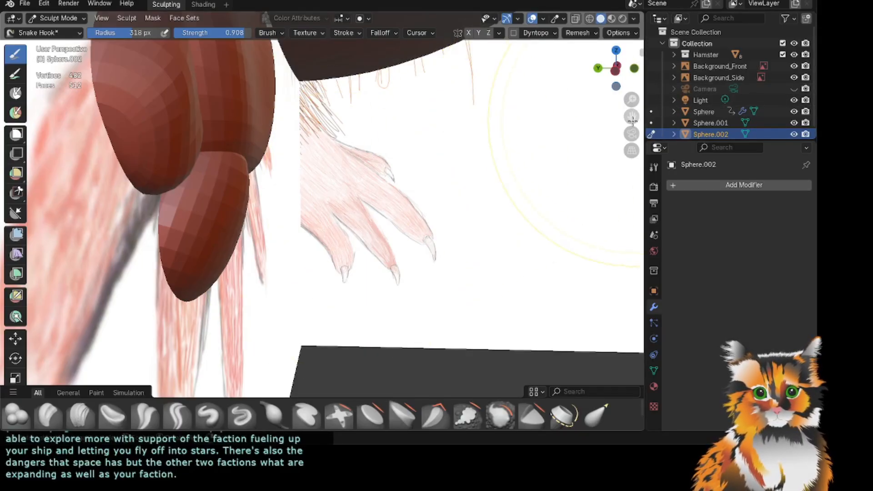
drag(632, 120, 678, 90)
mouse_move(616, 68)
mouse_down()
mouse_move(638, 77)
mouse_move(607, 84)
mouse_move(634, 84)
mouse_up()
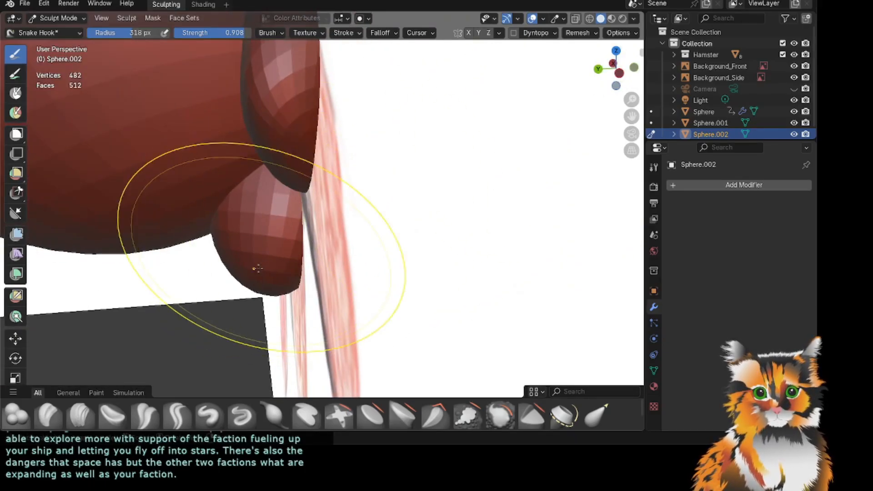
drag(258, 269, 260, 272)
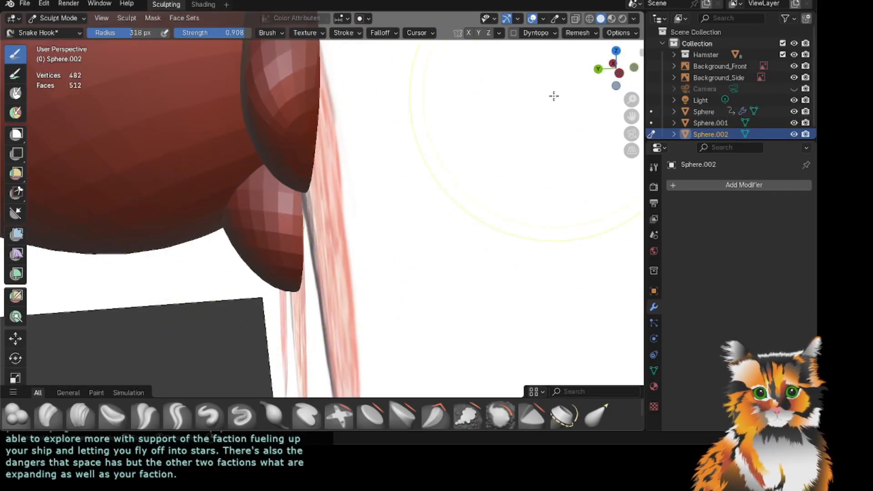
drag(621, 71, 598, 71)
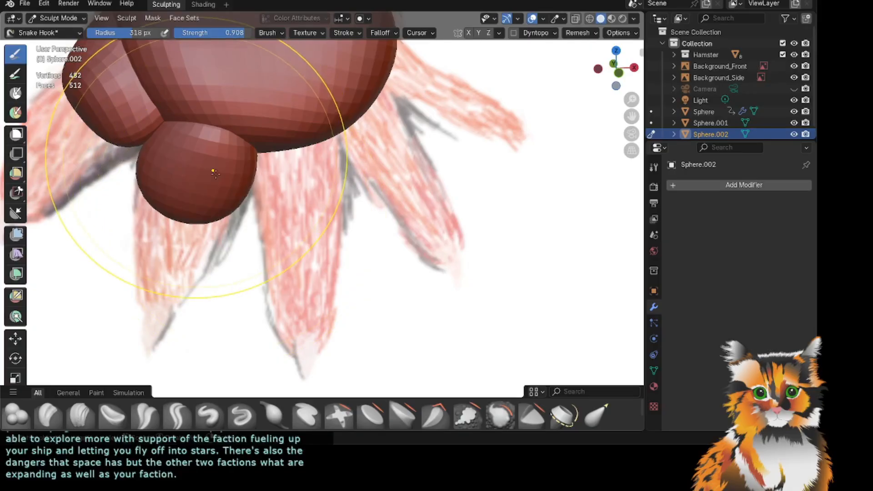
drag(258, 170, 256, 166)
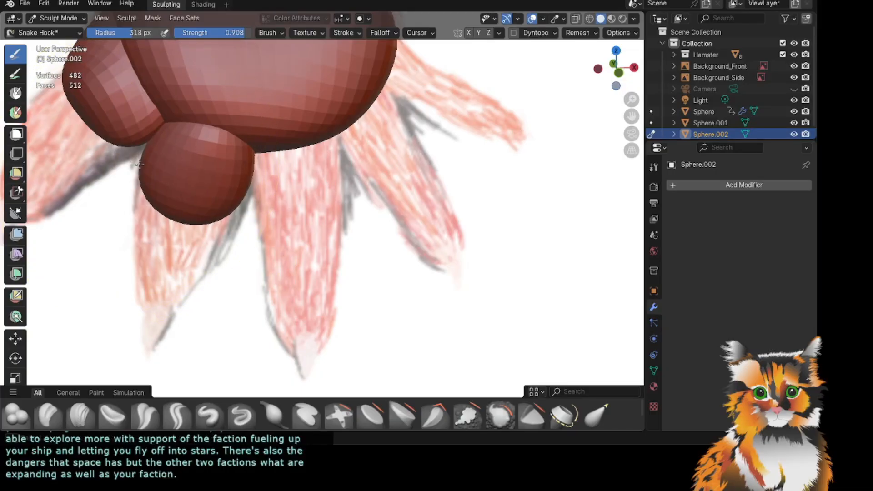
Select the first finger's base, Sphere.001, and switch it to Sculpt Mode.
scroll(530, 129, down, 5)
drag(616, 68, 651, 66)
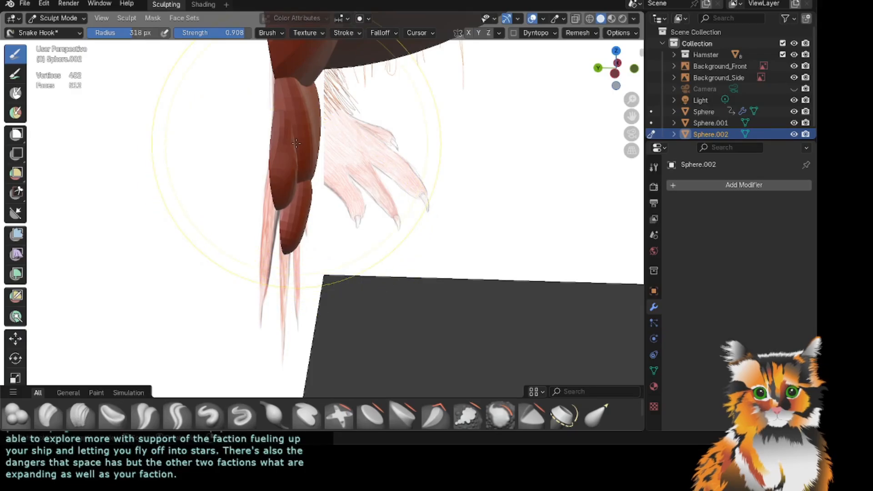
mouse_move(616, 73)
mouse_down()
mouse_move(591, 80)
mouse_move(631, 78)
mouse_up()
click(64, 18)
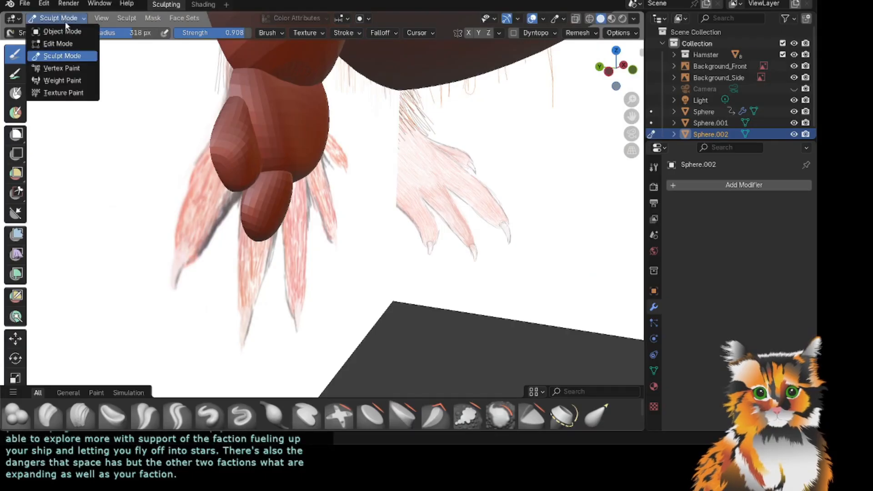
click(52, 30)
click(225, 122)
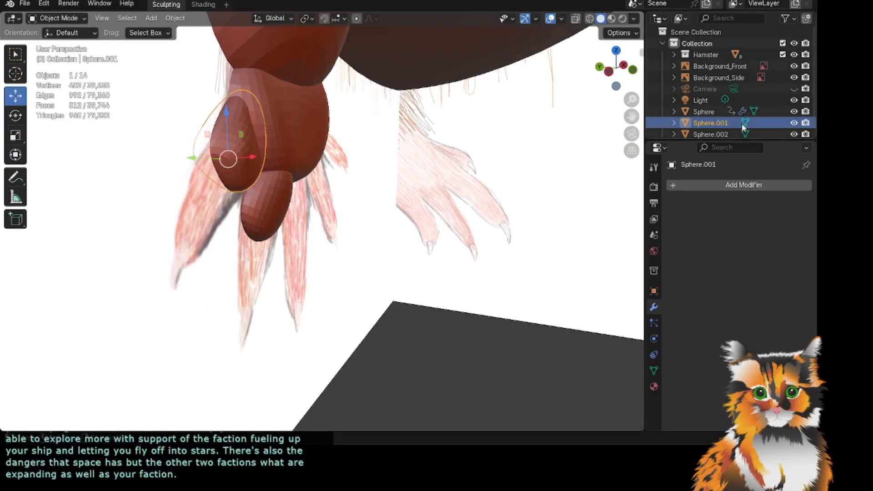
click(51, 19)
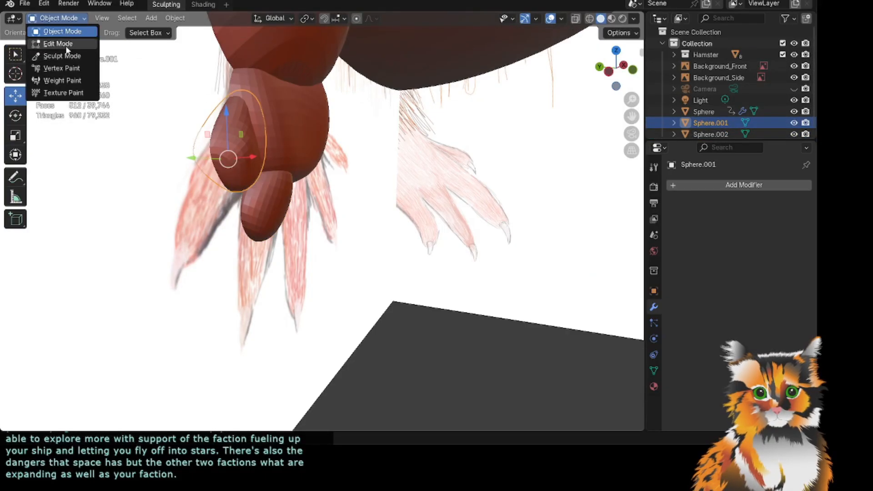
click(64, 54)
Examine the paw and finger bases from the side, from below and from the front against the reference drawings.
drag(619, 68, 586, 71)
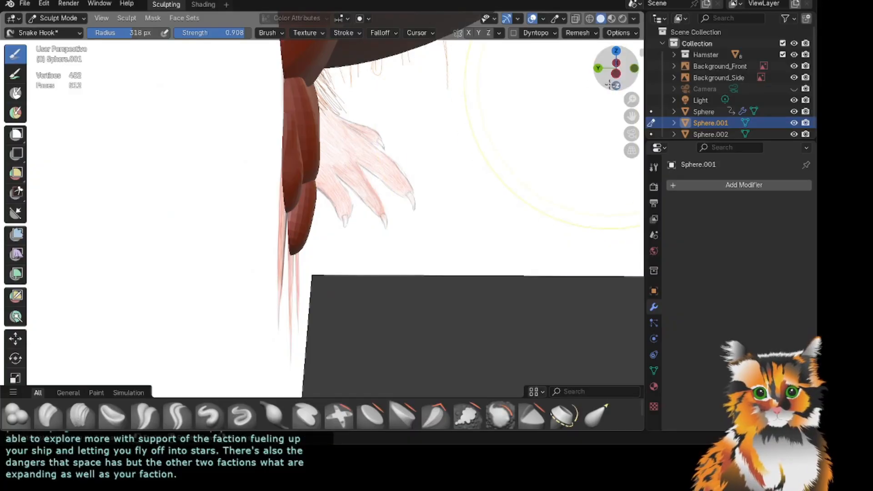
mouse_move(617, 67)
mouse_down()
mouse_move(597, 86)
mouse_move(608, 69)
mouse_move(599, 74)
mouse_up()
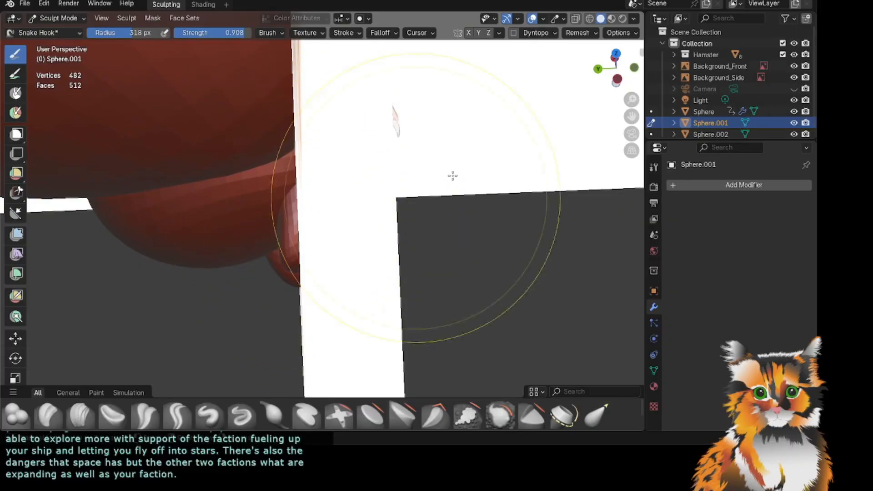
drag(600, 72, 624, 62)
scroll(382, 124, down, 11)
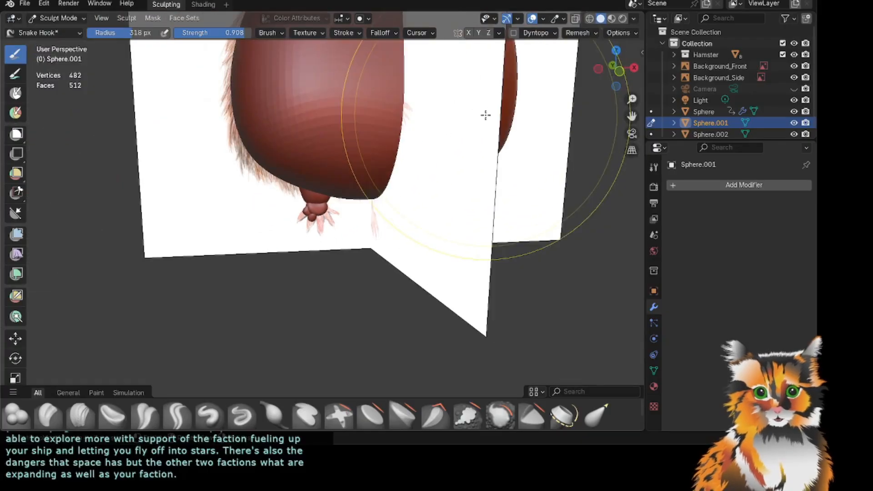
scroll(459, 164, down, 2)
mouse_move(616, 68)
mouse_down()
mouse_move(645, 68)
mouse_move(601, 68)
mouse_up()
scroll(438, 201, up, 2)
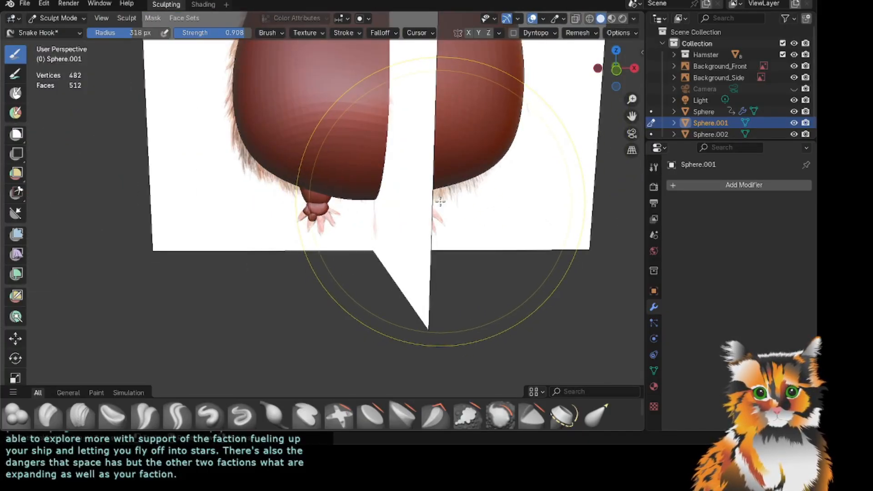
scroll(439, 196, up, 1)
scroll(439, 196, up, 3)
scroll(430, 209, up, 3)
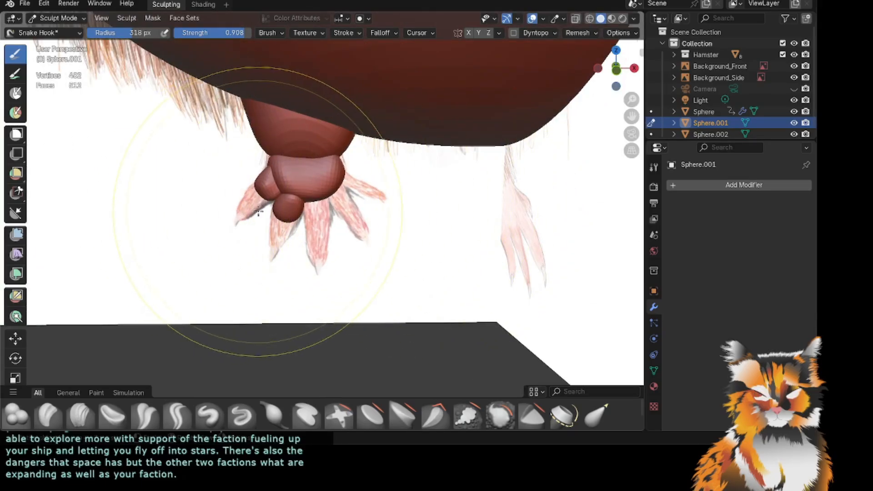
scroll(318, 220, up, 2)
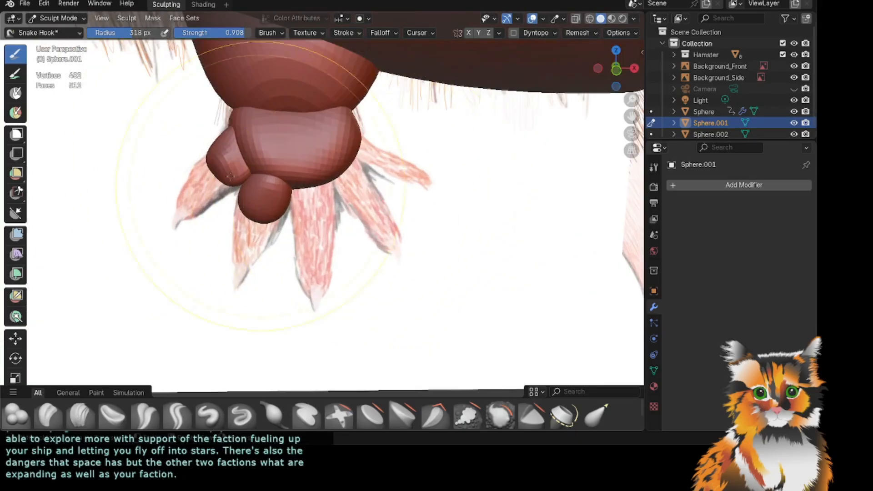
Switch the second finger's base, Sphere.002, to Sculpt Mode and nudge its lower edge sideways with Snake Hook.
click(72, 19)
click(71, 31)
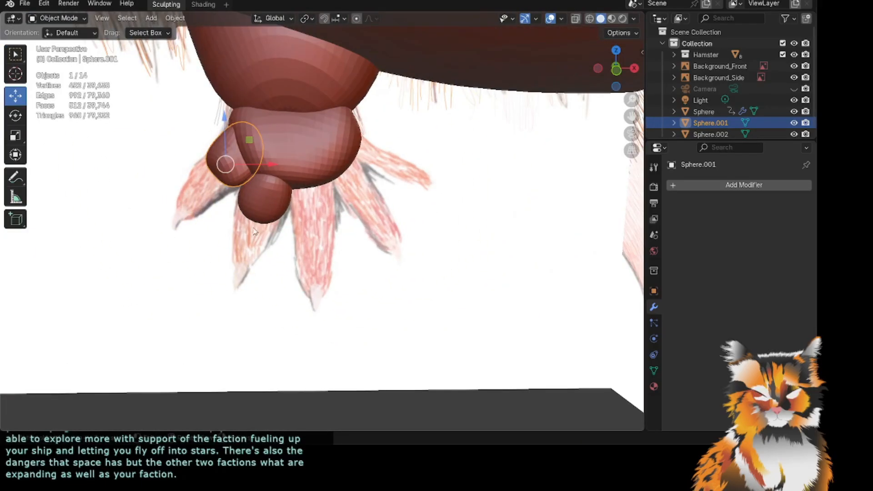
click(275, 213)
click(70, 18)
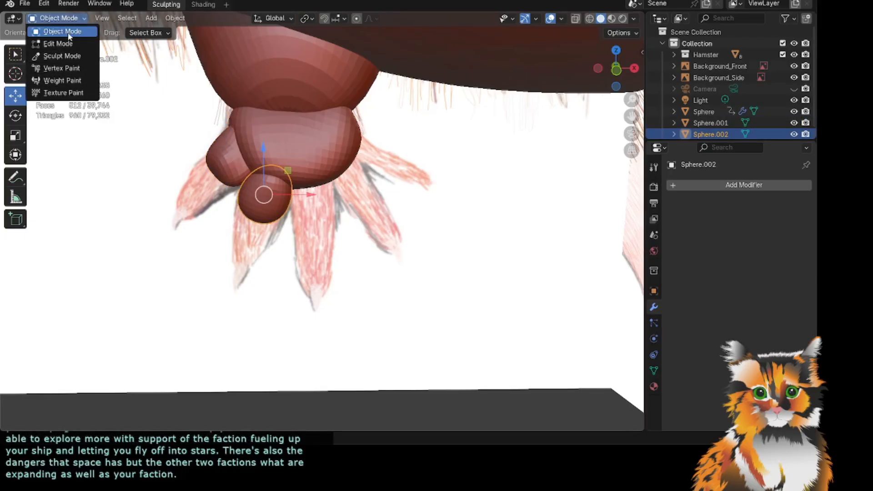
click(72, 21)
click(71, 21)
click(68, 55)
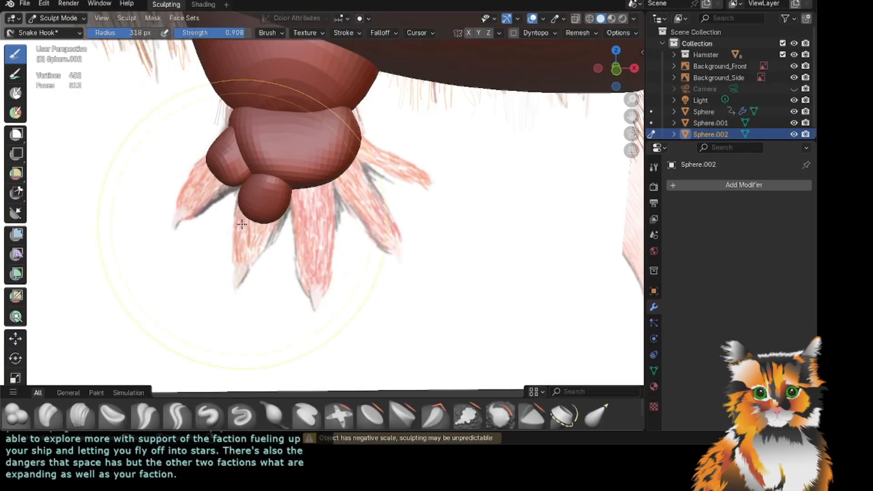
mouse_move(254, 217)
mouse_down()
mouse_move(255, 209)
mouse_move(275, 216)
mouse_up()
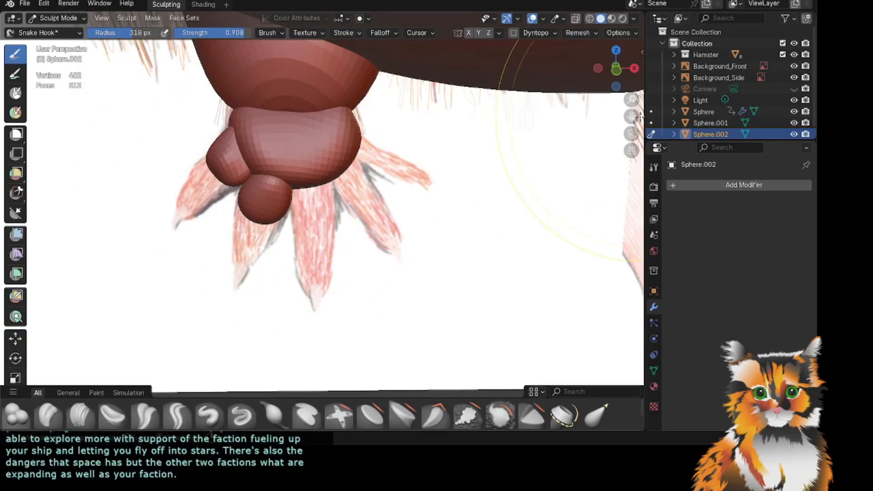
Thicken the second finger's base from the side view with Snake Hook, pulling its back surface outward.
mouse_move(631, 116)
mouse_down()
mouse_move(635, 93)
mouse_move(639, 110)
mouse_up()
scroll(389, 152, up, 3)
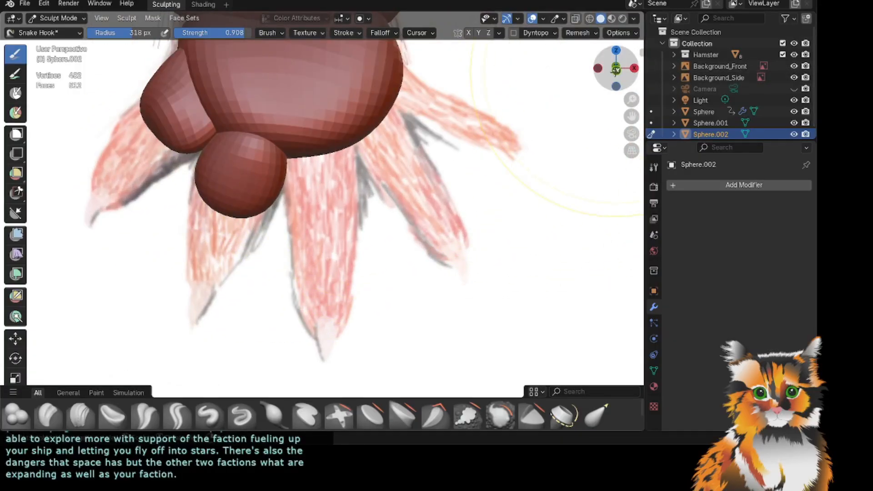
drag(616, 71, 713, 93)
drag(313, 170, 297, 178)
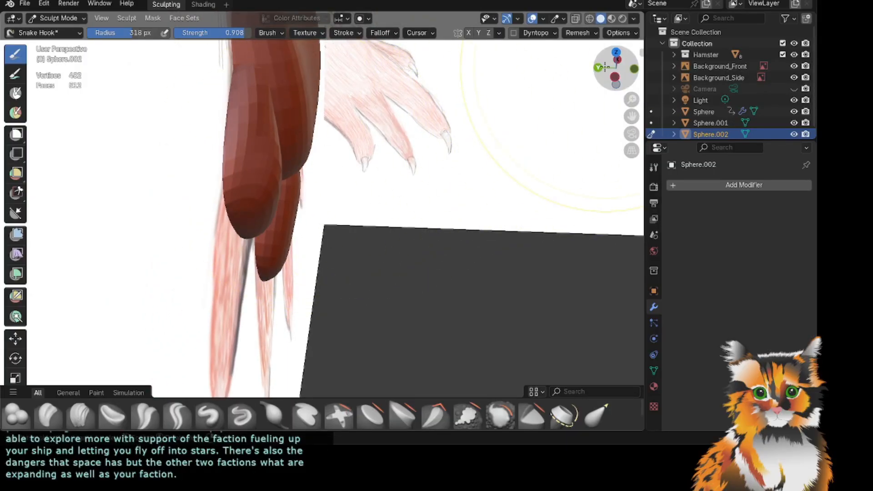
drag(601, 65, 571, 65)
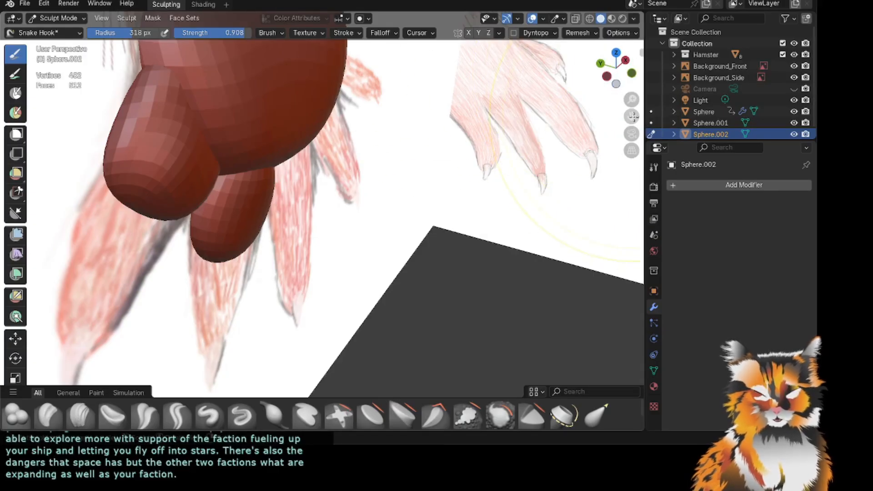
mouse_move(633, 116)
mouse_down()
mouse_move(653, 99)
mouse_move(638, 99)
mouse_up()
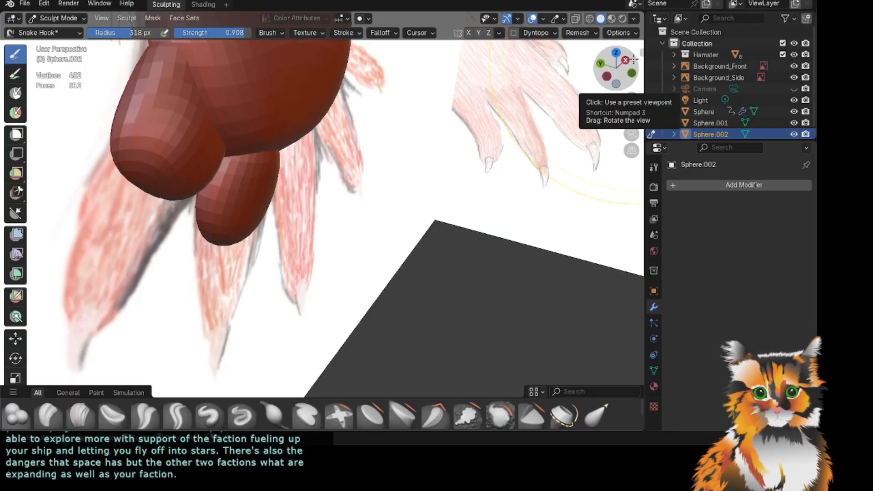
drag(627, 63, 607, 64)
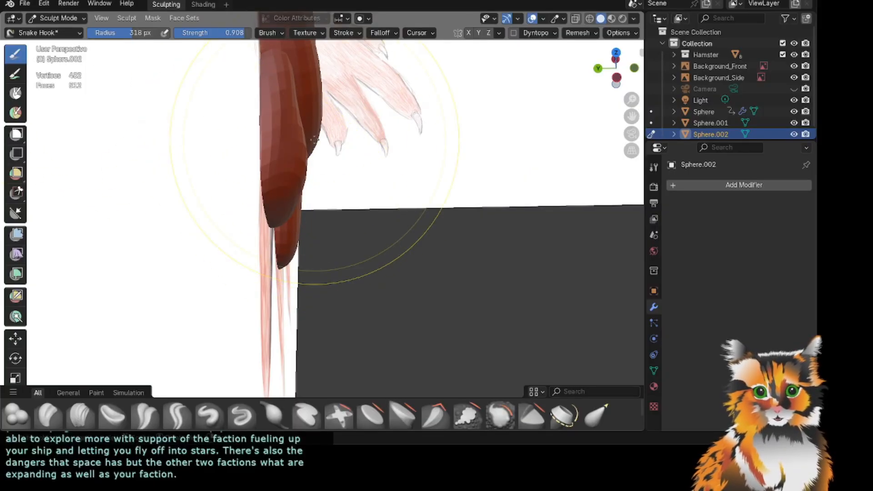
click(74, 18)
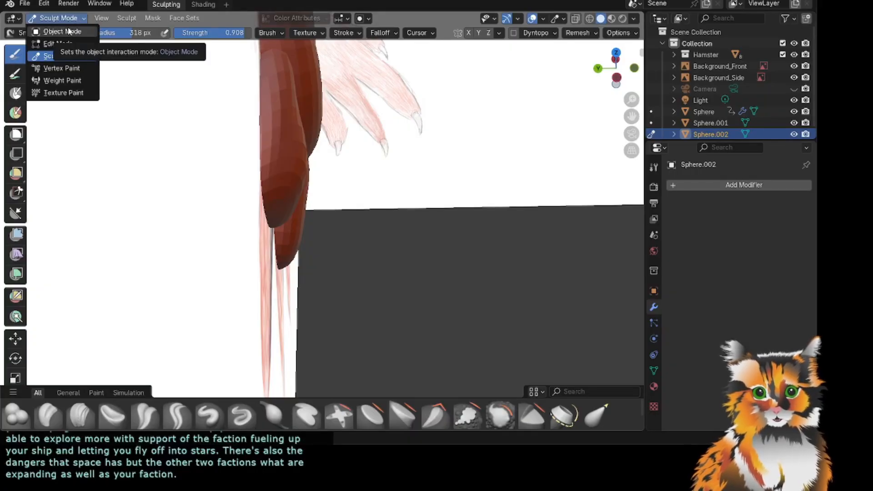
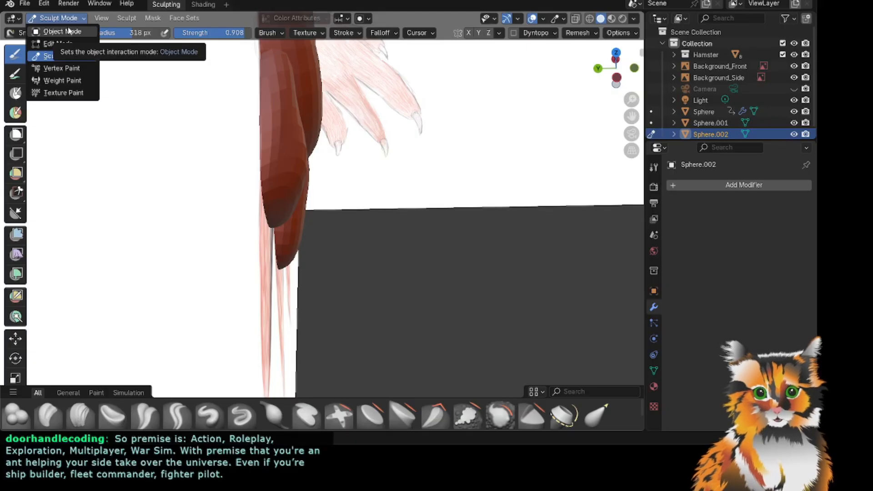
Examine the second finger's base from the side and the front against the reference paw drawings.
drag(631, 117, 612, 142)
drag(626, 67, 621, 86)
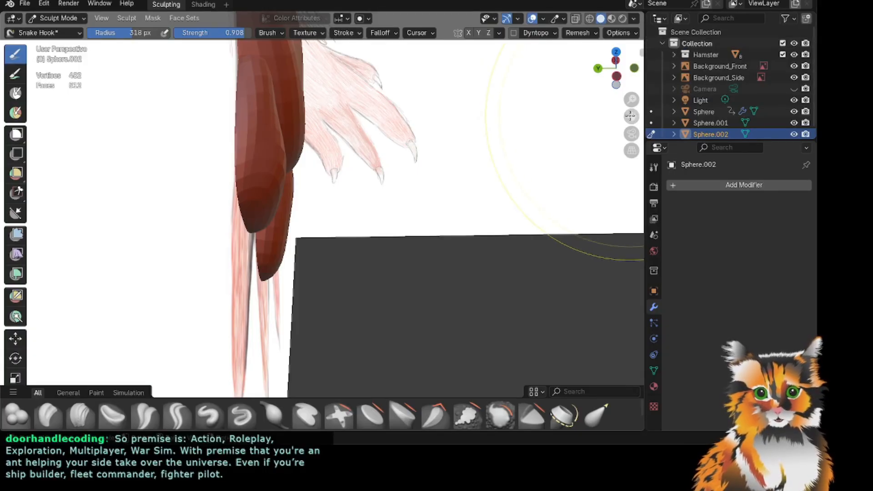
drag(631, 116, 605, 126)
drag(616, 68, 584, 65)
click(600, 65)
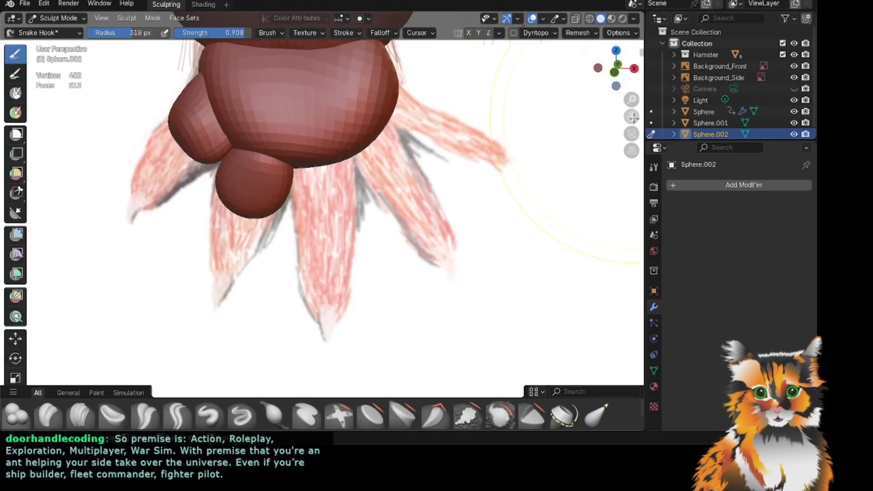
shift+middle_drag(509, 116, 552, 112)
drag(616, 68, 600, 68)
scroll(408, 156, down, 5)
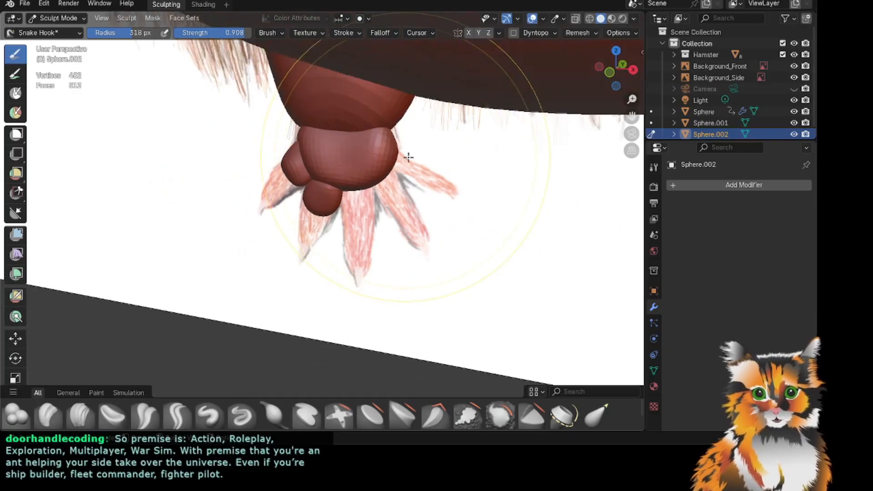
drag(632, 116, 564, 193)
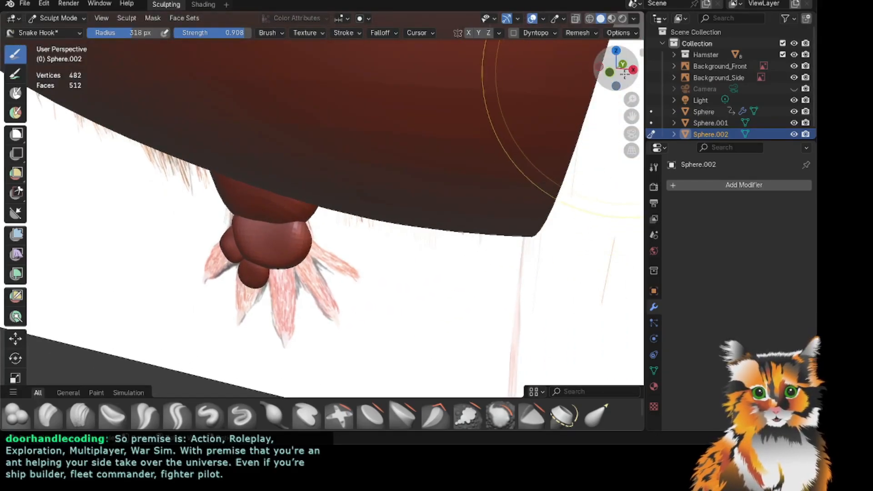
drag(618, 68, 657, 58)
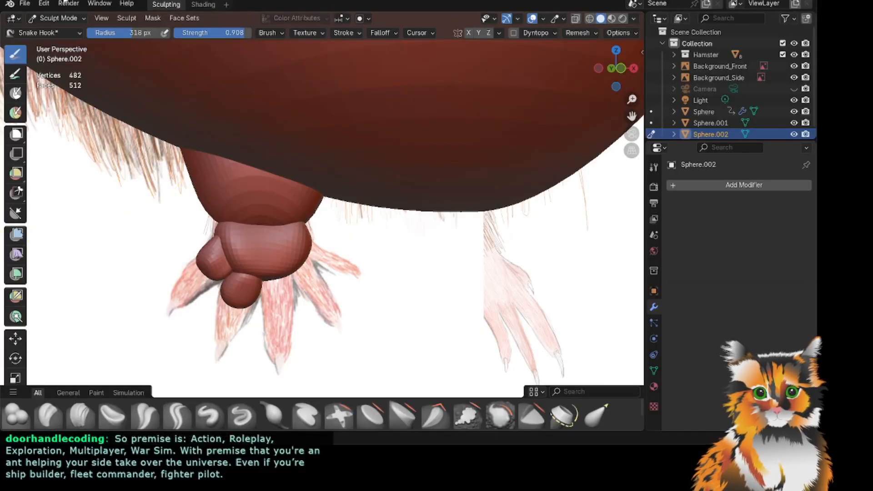
Return Sphere.002 to Object Mode and deselect it.
click(57, 18)
click(72, 32)
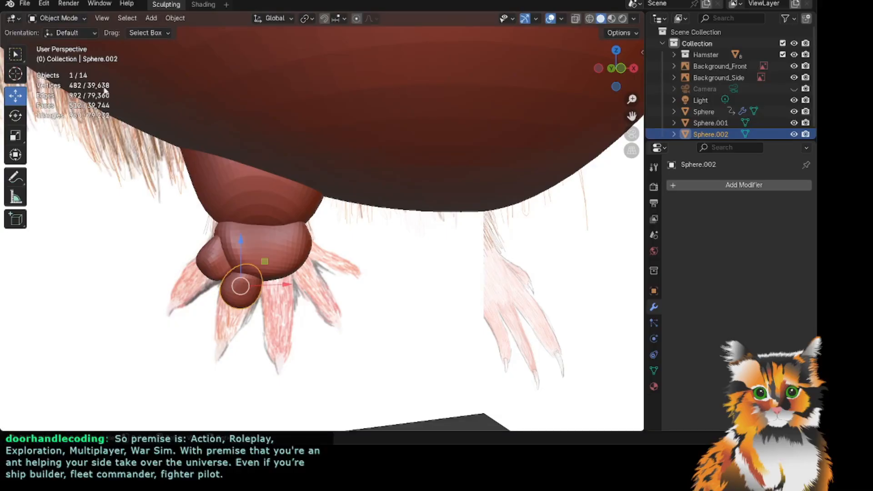
scroll(170, 164, down, 3)
click(235, 409)
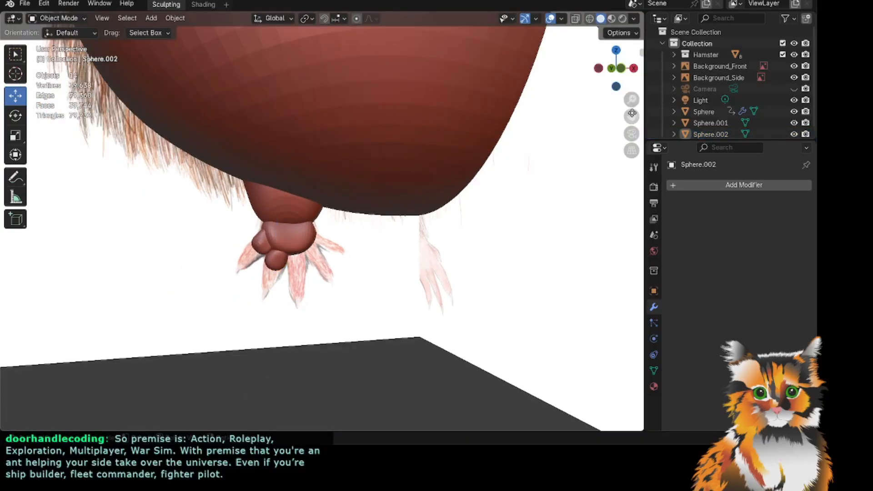
Examine how the leg, palm and both finger bases fit together from oblique and front angles over the reference.
drag(631, 116, 632, 114)
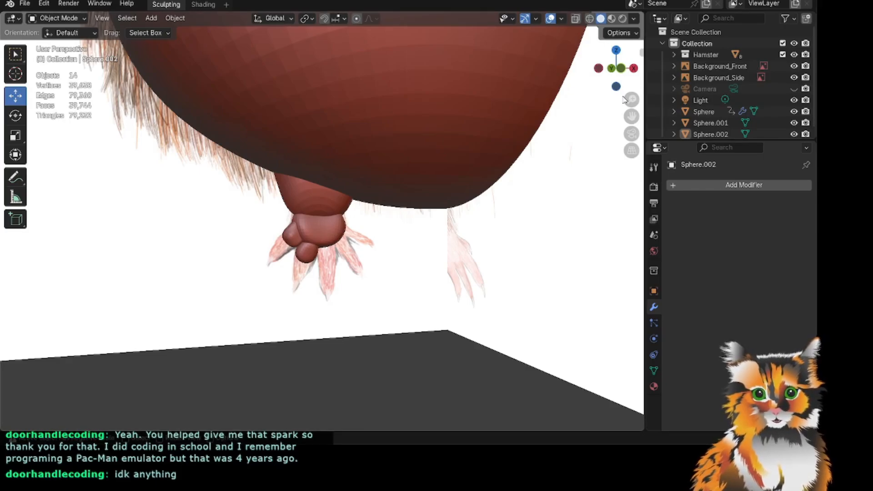
drag(616, 69, 579, 72)
scroll(571, 102, up, 4)
scroll(162, 234, up, 2)
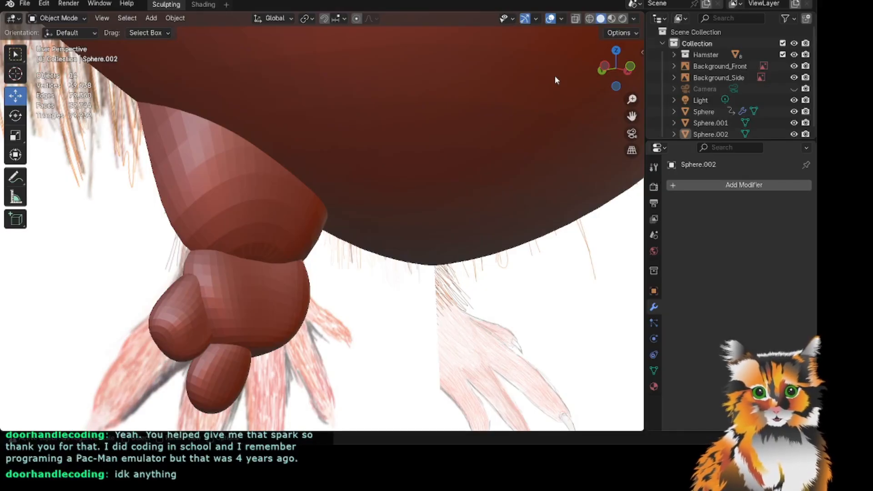
drag(631, 116, 611, 70)
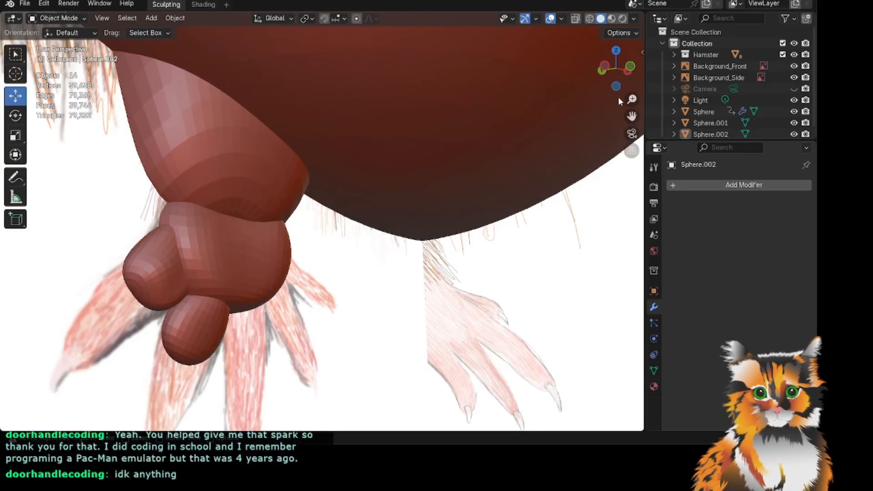
drag(630, 113, 625, 110)
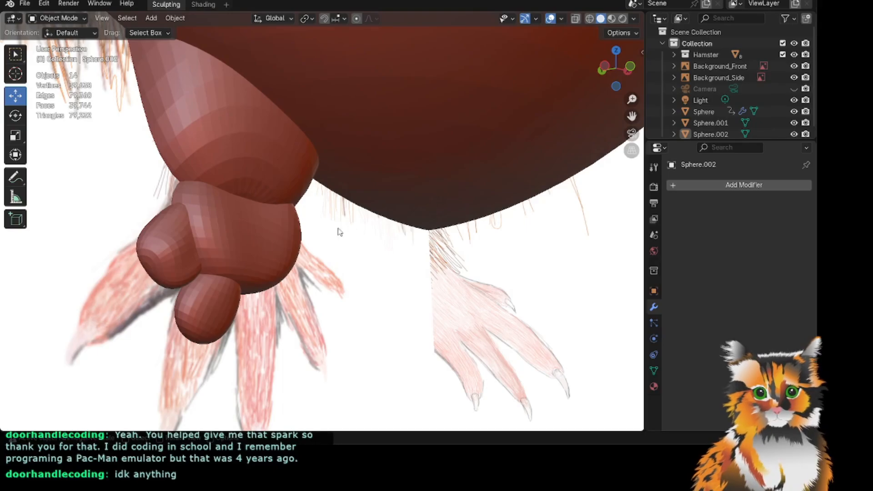
scroll(87, 87, down, 3)
click(79, 18)
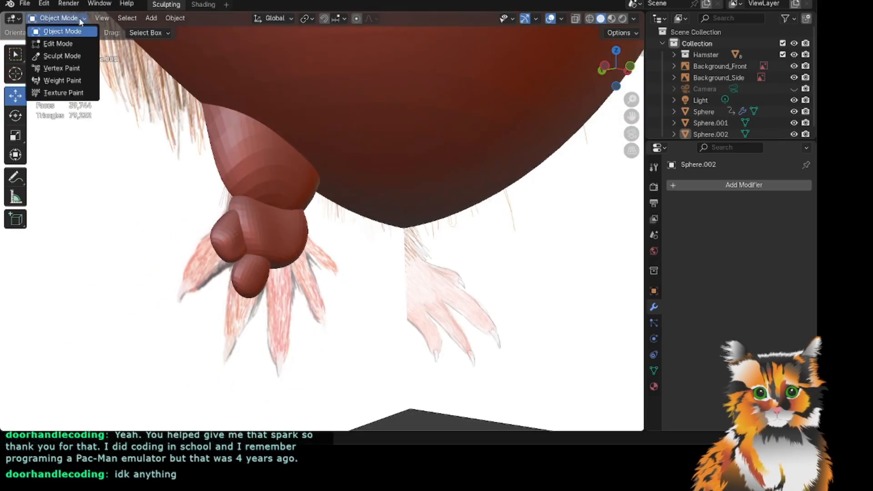
scroll(55, 121, down, 2)
drag(615, 71, 624, 79)
scroll(623, 77, up, 3)
drag(630, 116, 623, 120)
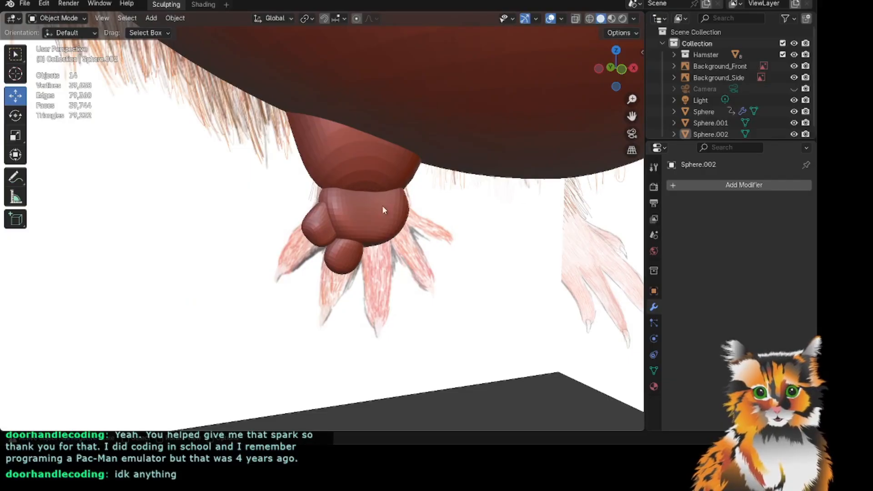
drag(606, 78, 591, 79)
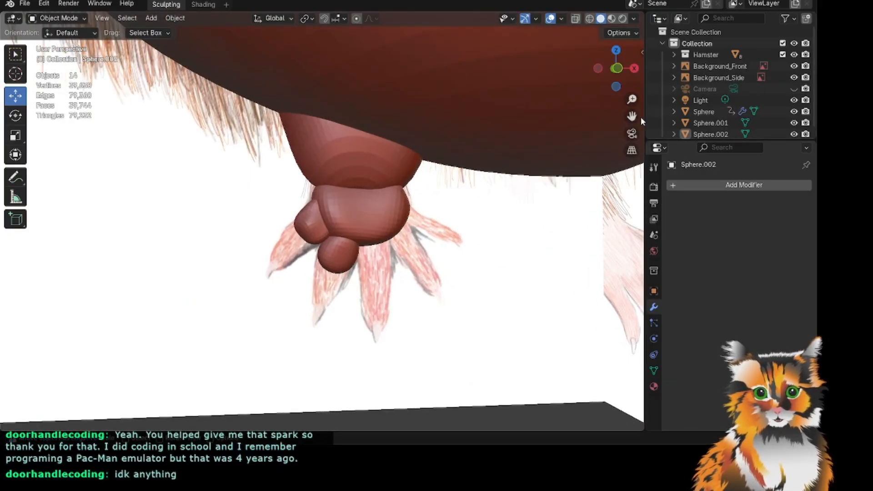
drag(631, 116, 691, 122)
scroll(186, 187, up, 1)
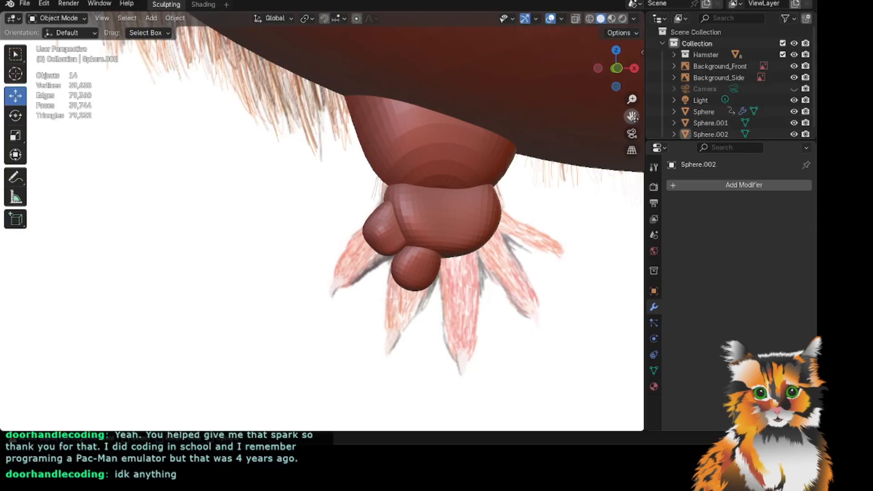
drag(631, 116, 646, 110)
scroll(269, 223, down, 2)
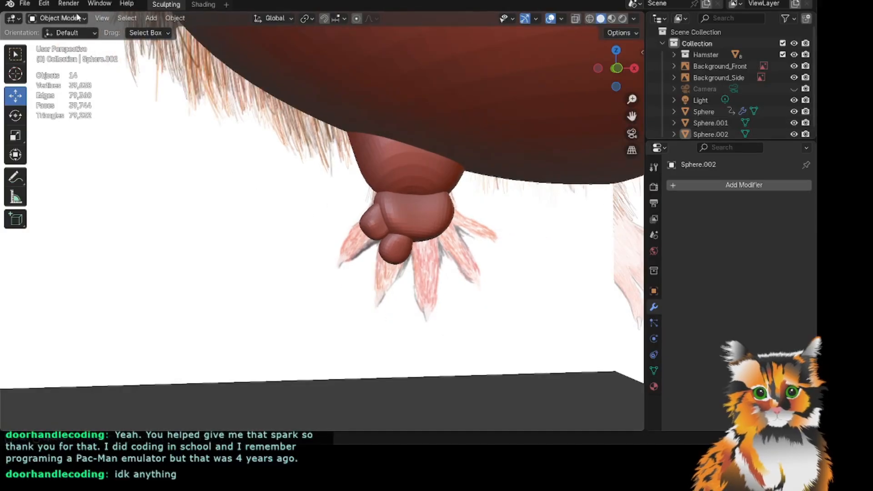
scroll(136, 318, down, 2)
Add a UV sphere mesh to the scene for the next finger base.
click(154, 333)
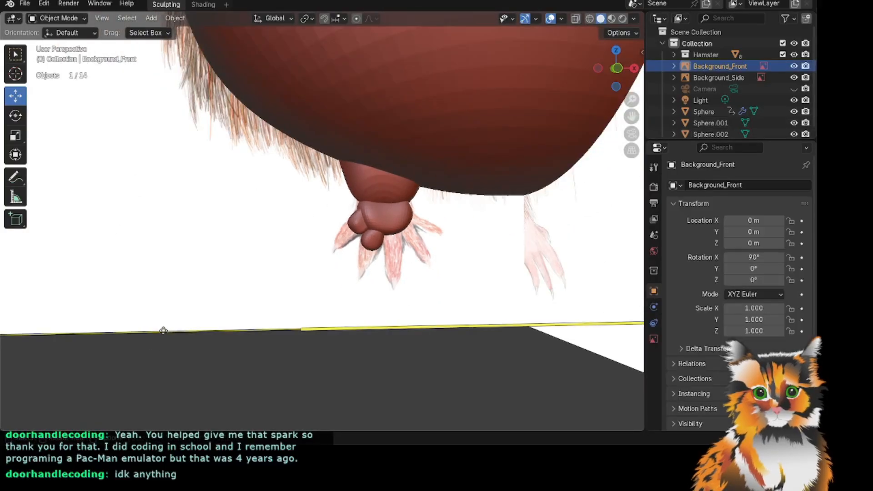
key(shift+a)
mouse_move(121, 225)
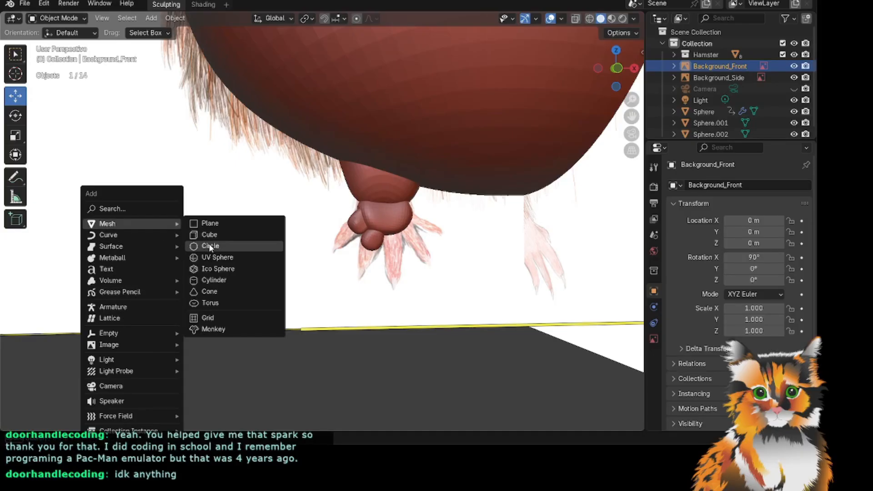
click(218, 256)
scroll(372, 248, up, 1)
scroll(394, 243, down, 7)
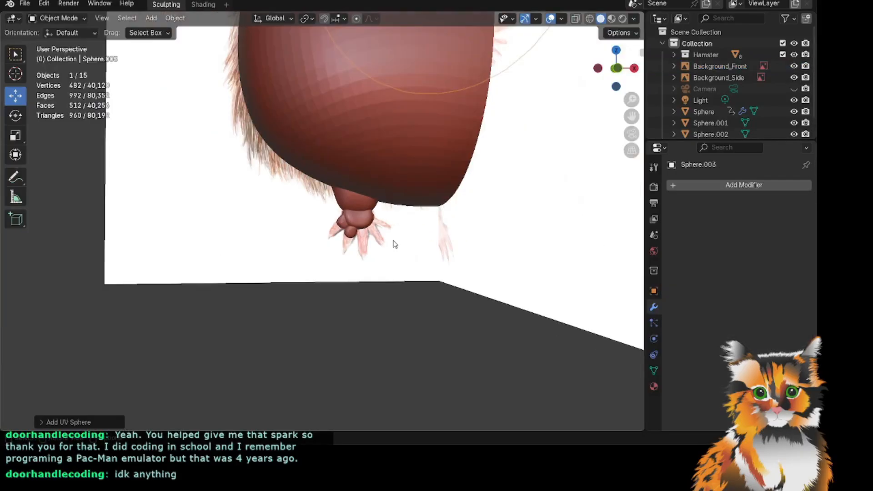
scroll(386, 197, down, 1)
Move the new sphere down along Z and slightly in the negative X direction toward the paw.
click(50, 18)
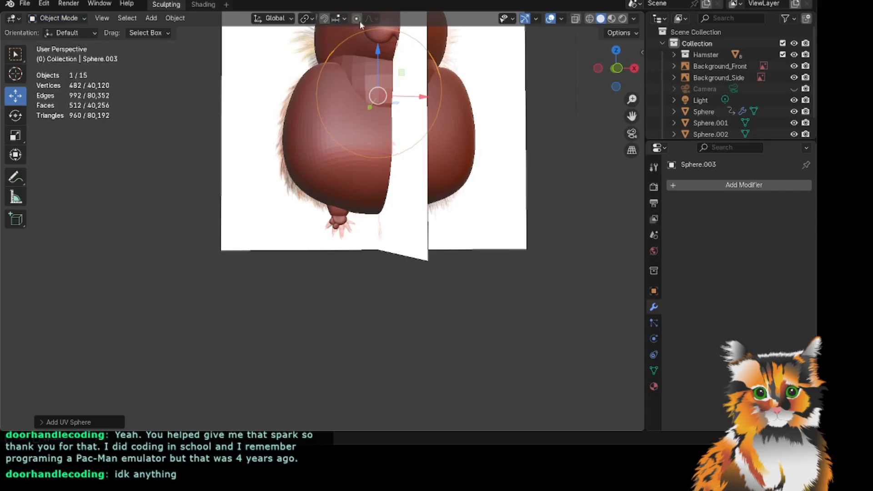
drag(379, 51, 378, 167)
drag(422, 212, 401, 212)
scroll(188, 236, down, 1)
scroll(390, 163, up, 7)
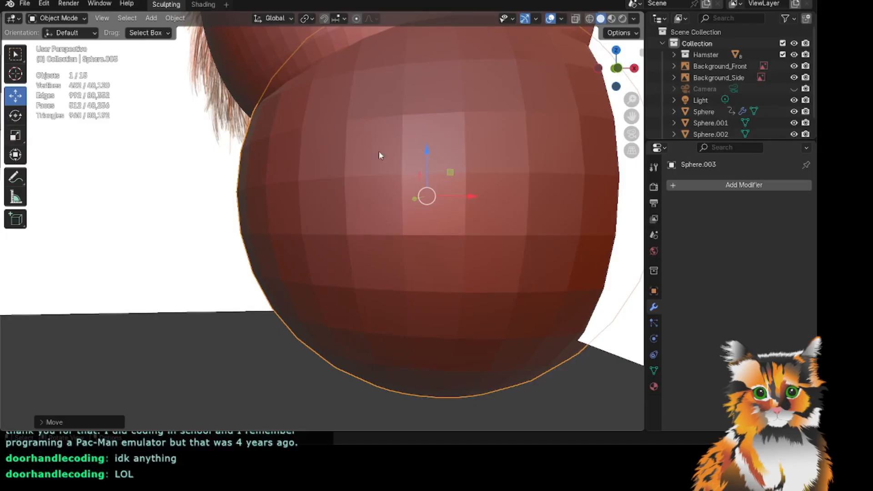
Scale the new sphere down uniformly until it is slightly smaller than the palm.
click(15, 135)
scroll(444, 185, down, 2)
drag(433, 185, 400, 201)
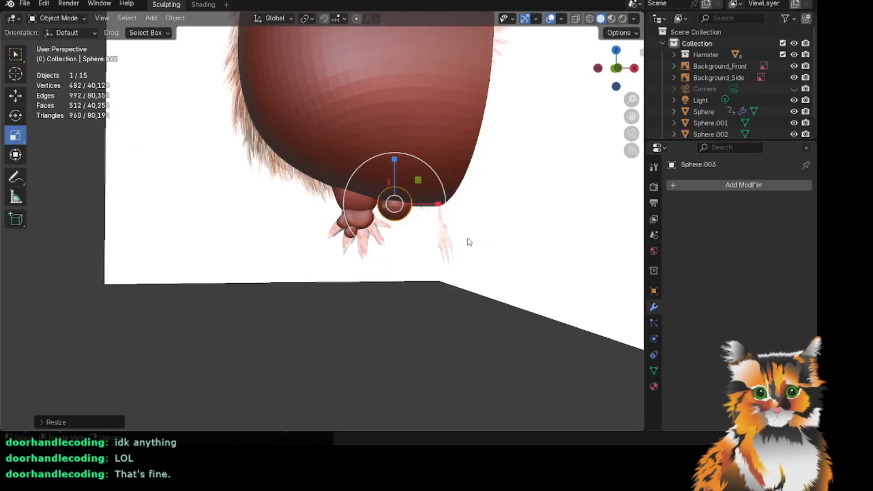
scroll(469, 237, up, 3)
Move the new sphere down along Z and in the negative X direction until it overlaps the palm's lower edge.
drag(630, 117, 468, 141)
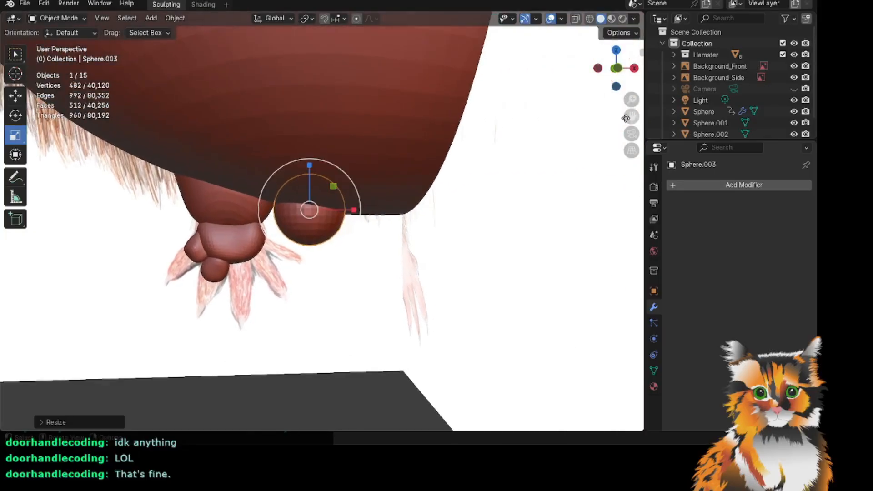
scroll(322, 221, up, 1)
click(19, 92)
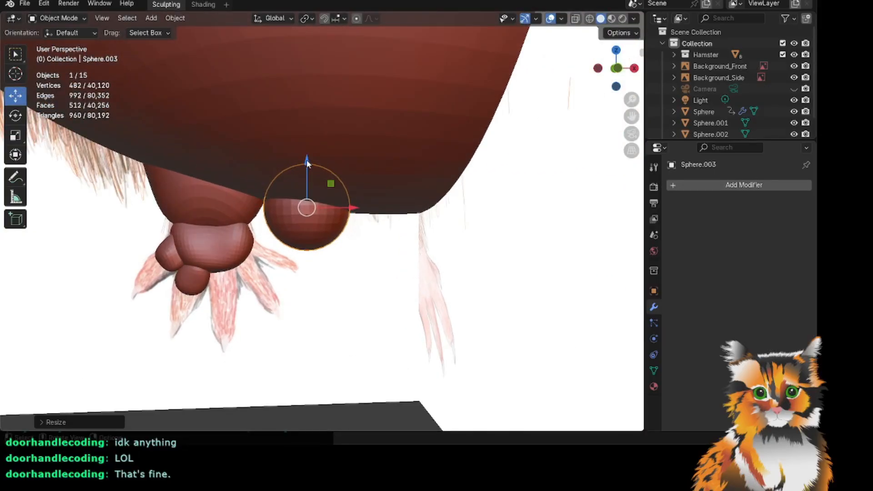
drag(307, 164, 305, 243)
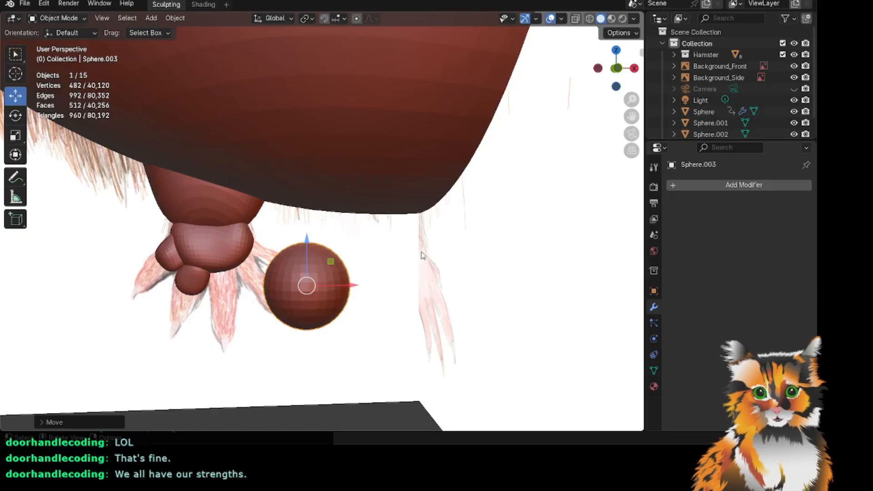
drag(357, 285, 270, 295)
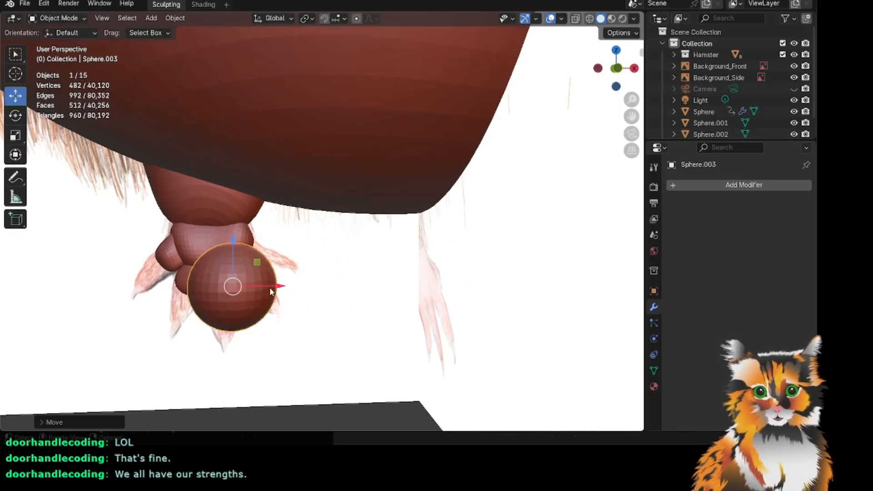
Scale the sphere down uniformly to slightly smaller than the neighbouring finger base below the palm.
scroll(333, 246, down, 1)
scroll(333, 247, up, 2)
drag(633, 115, 749, 82)
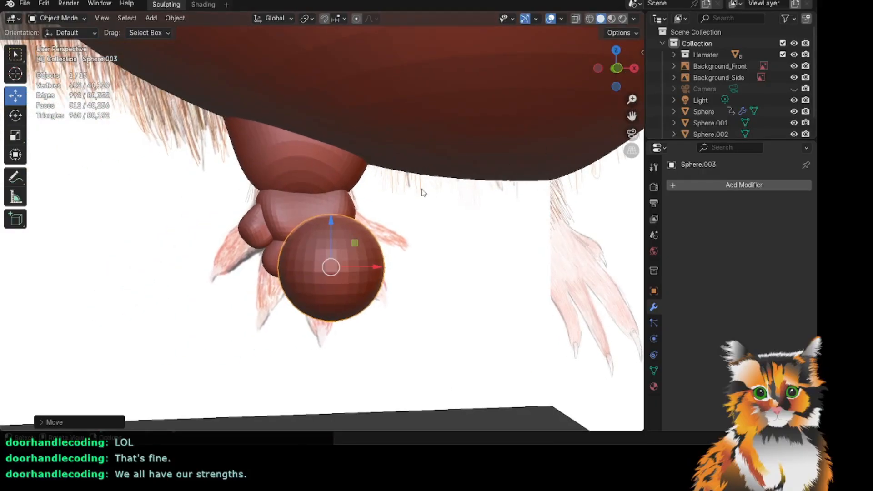
scroll(421, 191, up, 4)
click(10, 135)
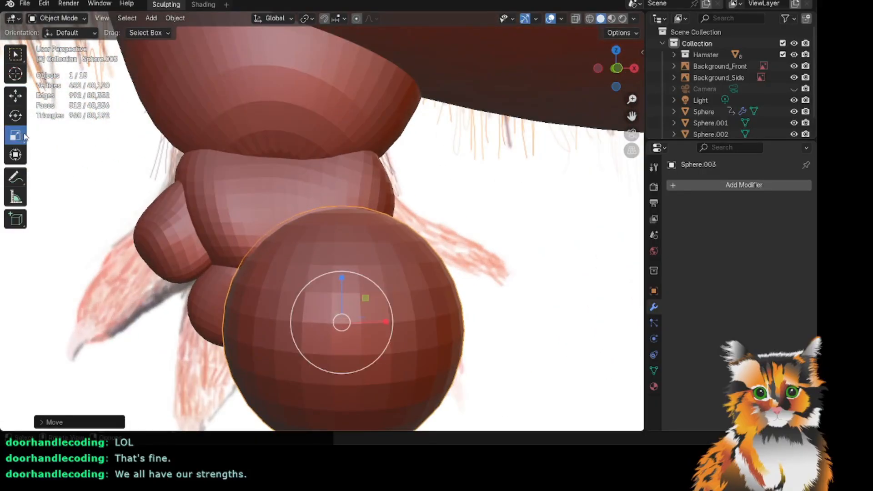
drag(362, 283, 348, 297)
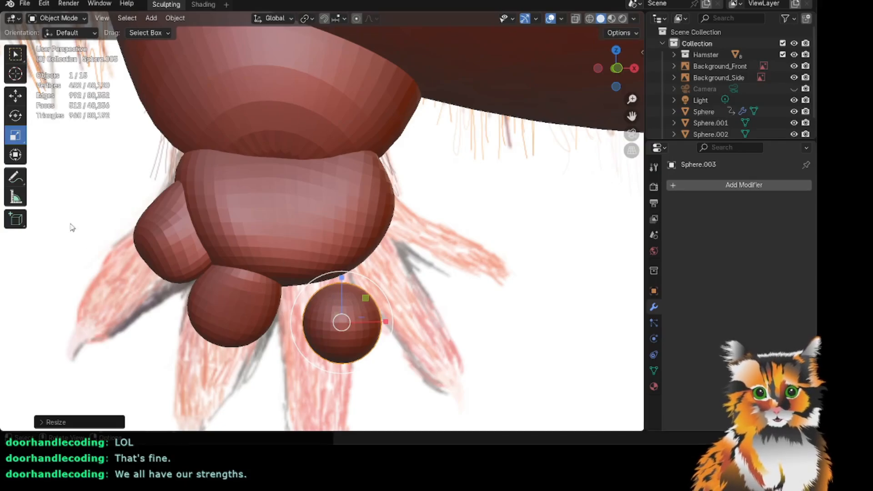
Move the small sphere up along Z against the palm and in negative X beside the second finger base.
click(16, 98)
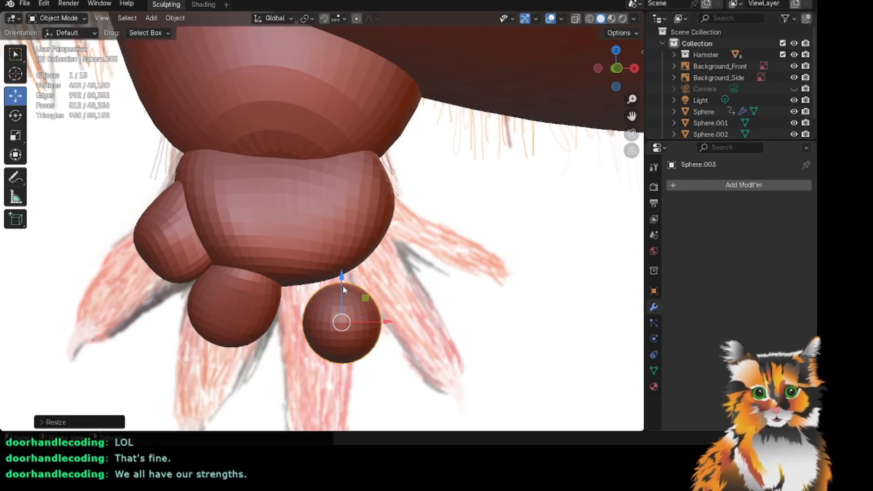
drag(343, 285, 343, 269)
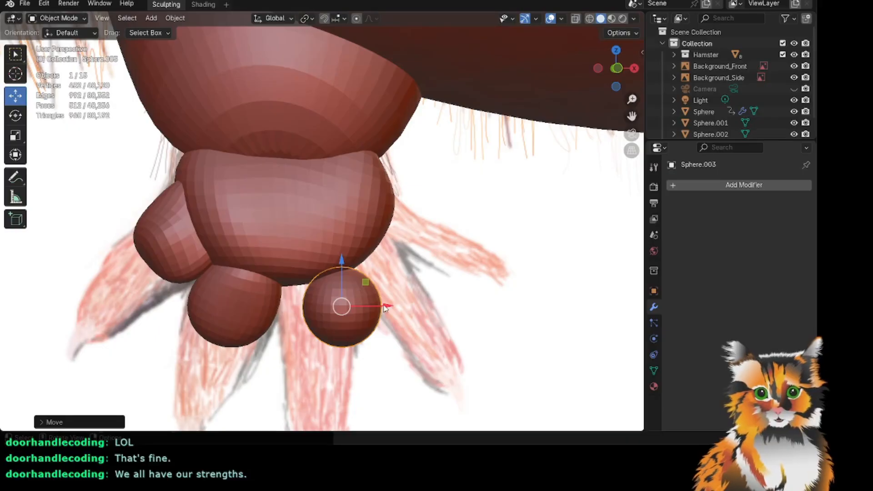
drag(381, 309, 357, 304)
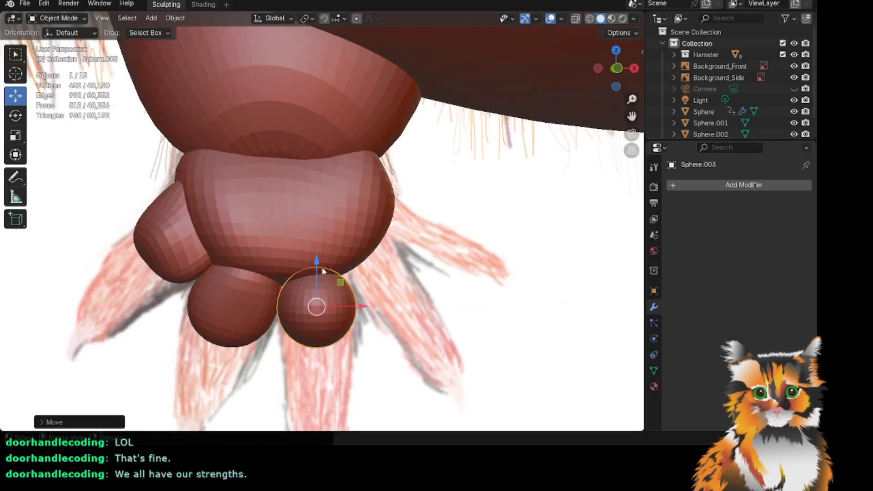
Stretch the third finger base slightly along Z and widen it a little along X.
click(17, 136)
drag(317, 263, 318, 261)
drag(360, 306, 366, 308)
Switch the third finger base to Sculpt Mode and push its front surface inward from the side with Snake Hook.
drag(615, 68, 543, 82)
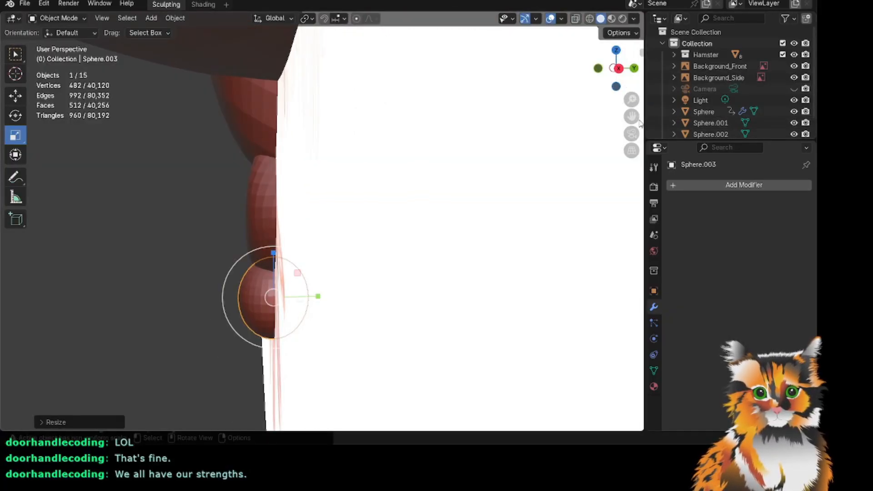
drag(631, 117, 685, 124)
scroll(492, 175, up, 1)
mouse_move(601, 75)
mouse_down()
mouse_move(614, 69)
mouse_move(606, 69)
mouse_up()
click(80, 17)
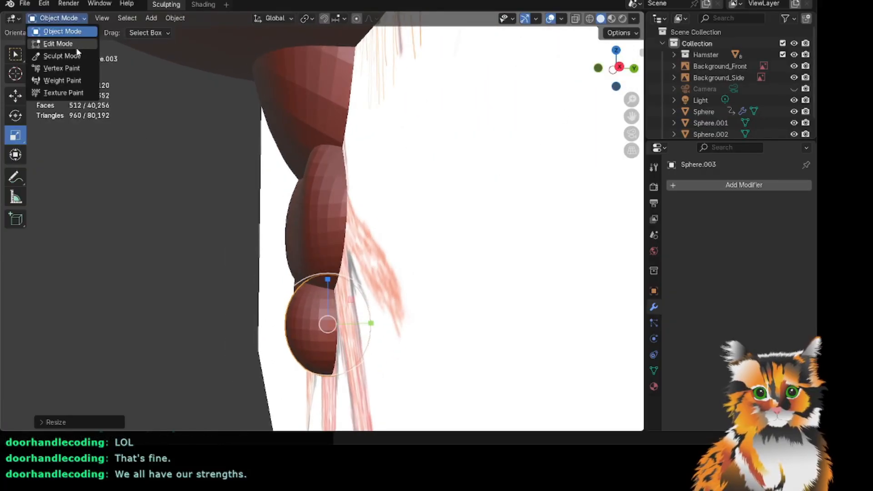
click(59, 54)
drag(291, 328, 317, 323)
mouse_move(604, 72)
mouse_down()
mouse_move(611, 66)
mouse_move(598, 77)
mouse_up()
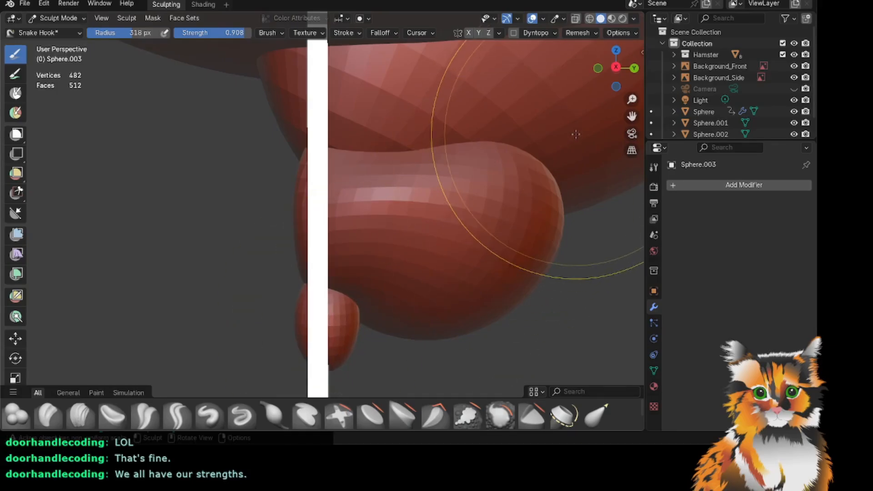
Pull the outer side of the third finger base slightly outward with Snake Hook from the front.
drag(619, 68, 615, 70)
scroll(350, 281, down, 2)
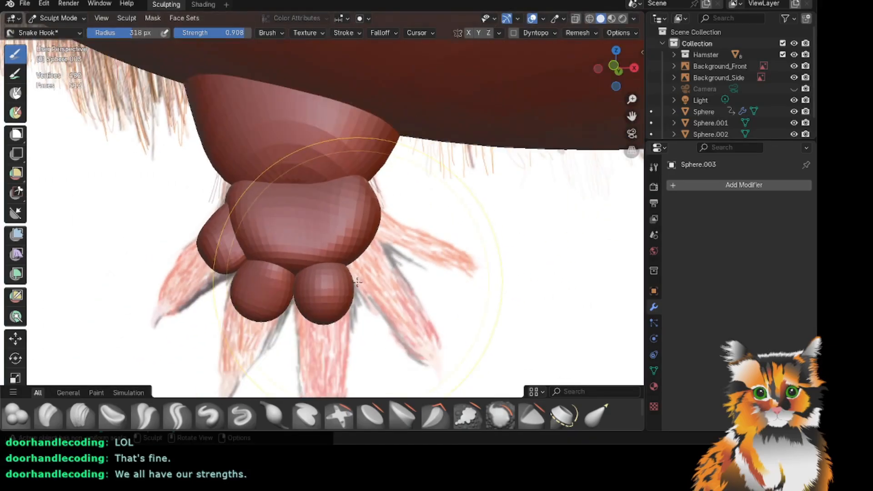
drag(345, 290, 353, 291)
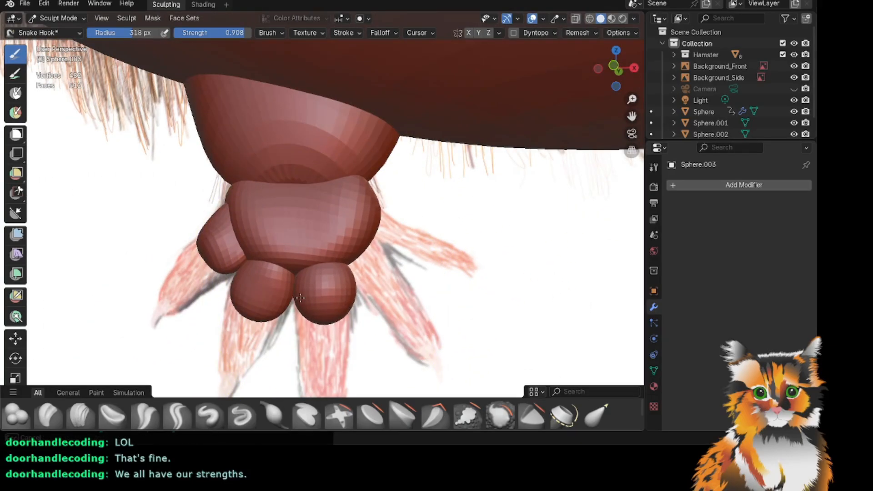
Push the third finger base's edge slightly inward with Snake Hook from an oblique side angle.
scroll(422, 251, down, 5)
drag(616, 68, 291, 84)
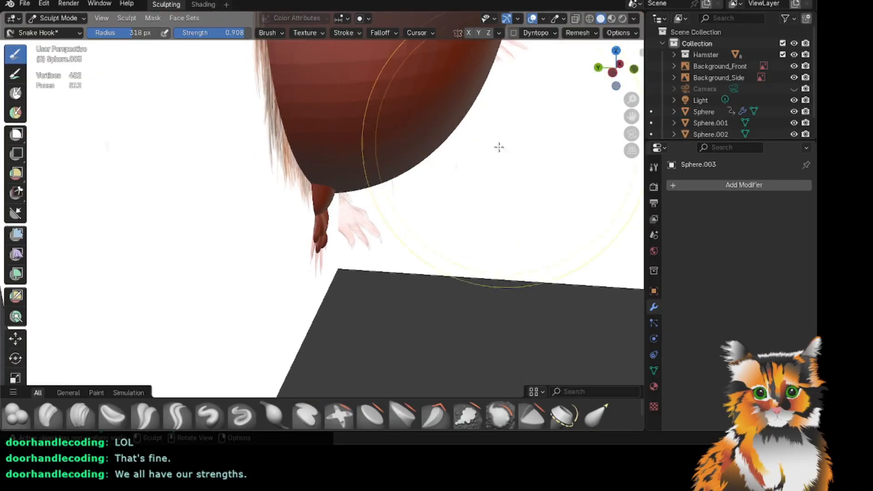
scroll(477, 164, up, 4)
scroll(462, 184, up, 3)
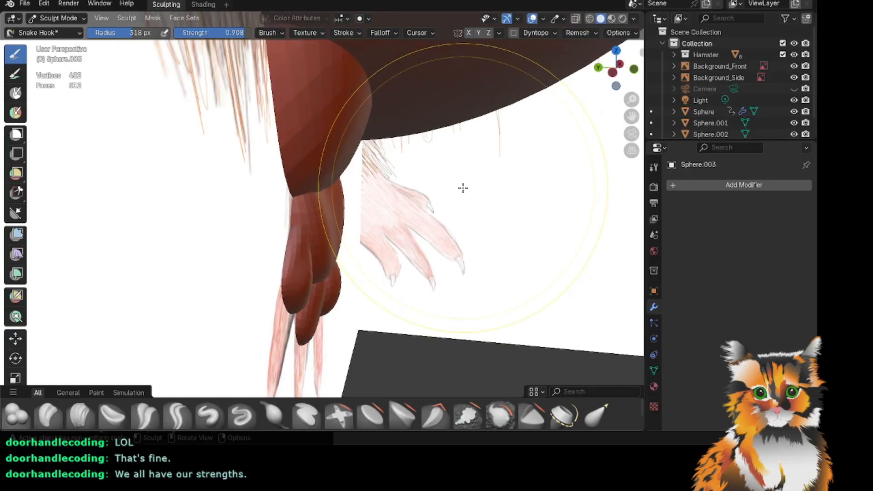
drag(632, 121, 633, 95)
scroll(332, 331, up, 2)
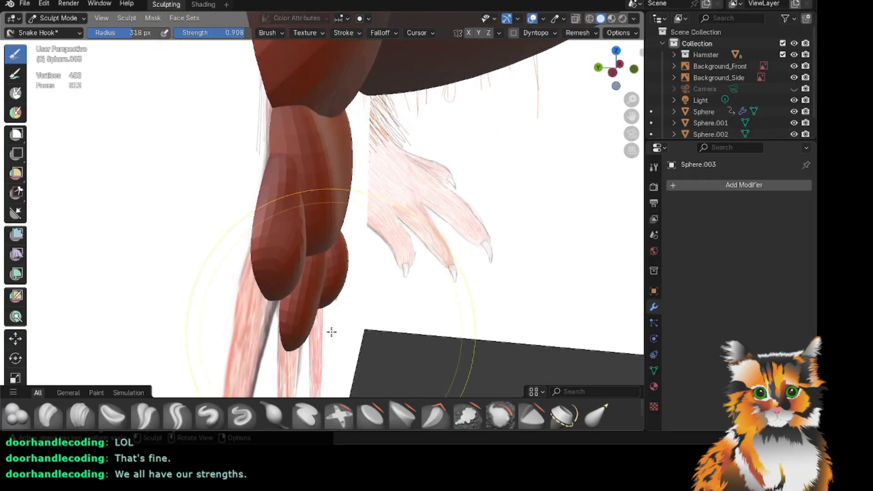
drag(341, 282, 337, 286)
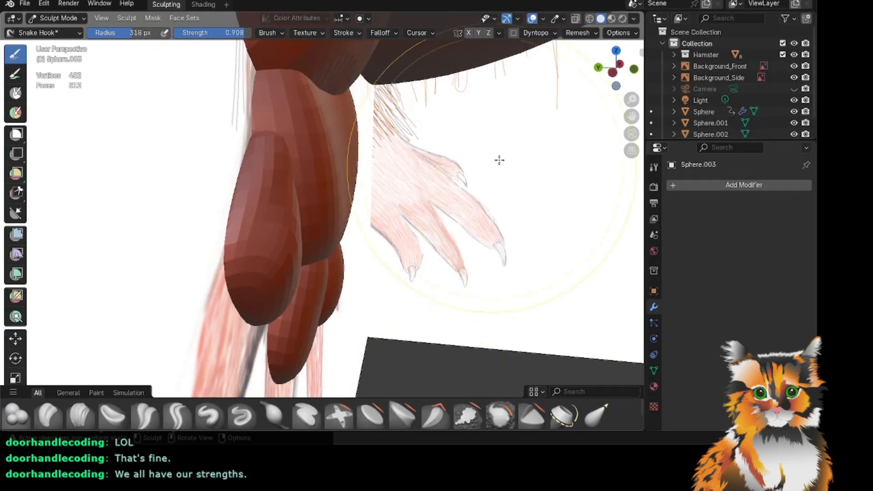
Nudge both sides of the third finger base slightly toward the neighbouring finger base with Snake Hook.
drag(614, 68, 618, 41)
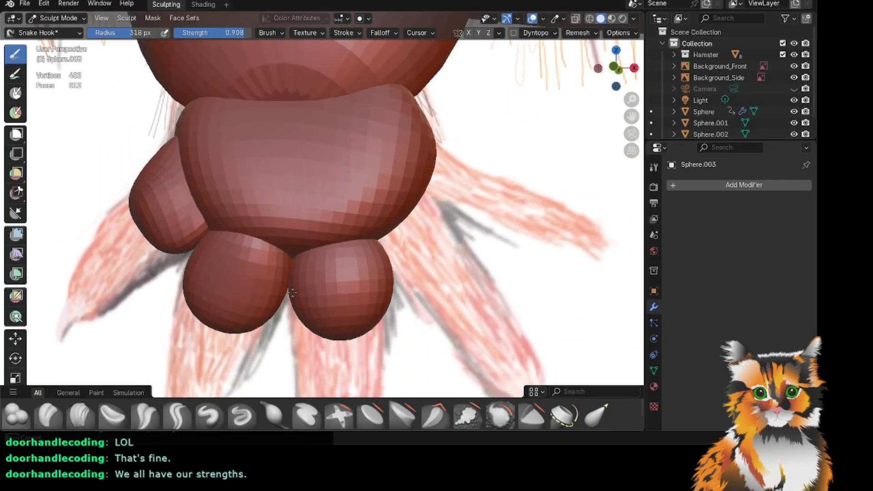
drag(390, 272, 385, 274)
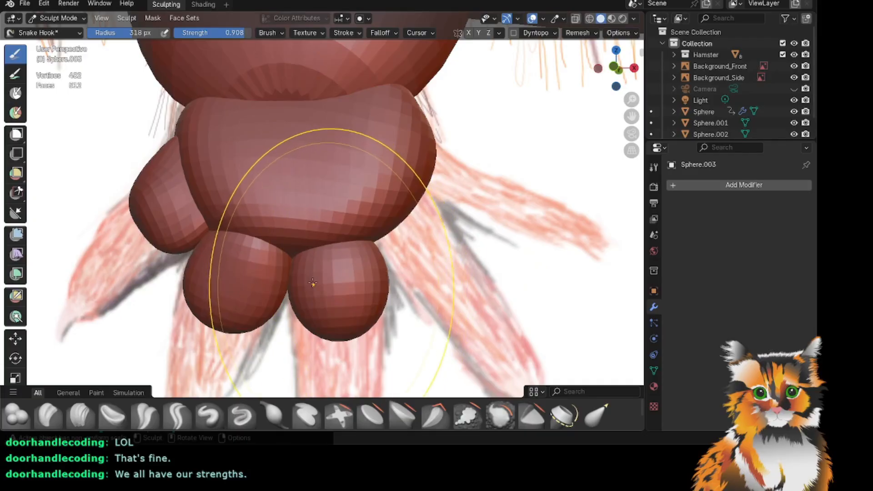
drag(288, 287, 284, 286)
Examine how the palm and three finger bases line up with the drawn paw at close and full-figure distance.
scroll(372, 286, down, 4)
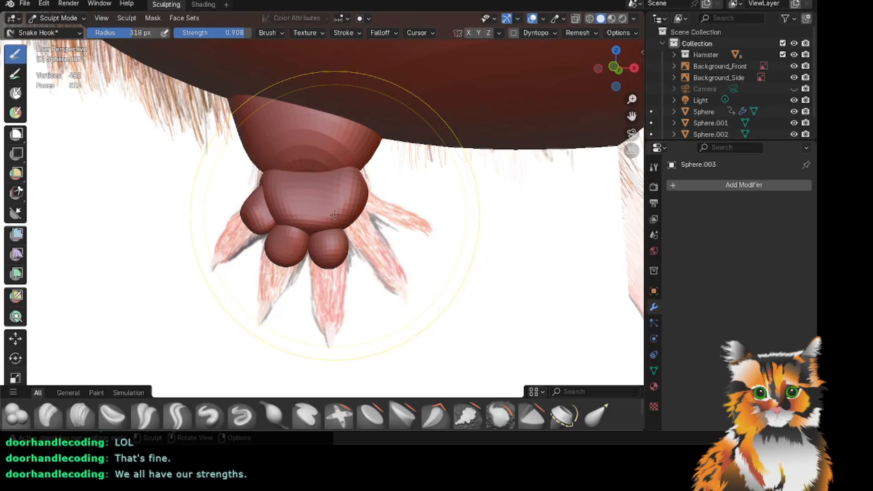
scroll(419, 237, up, 3)
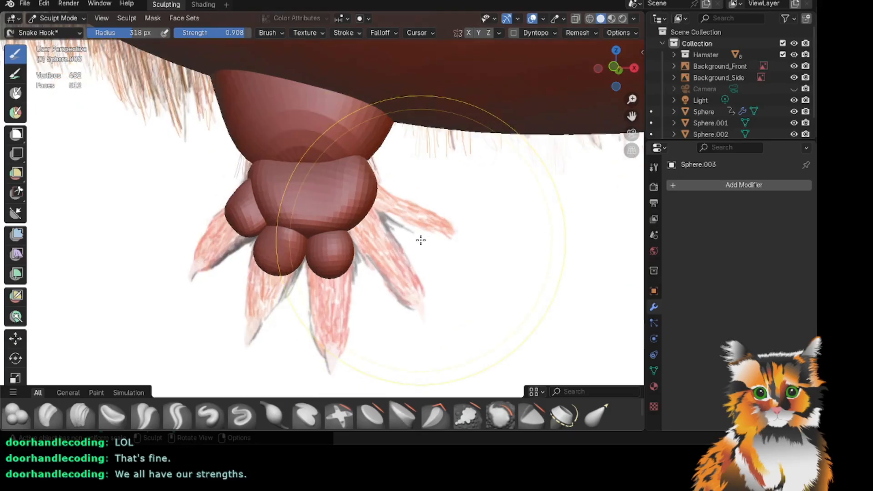
scroll(452, 259, down, 1)
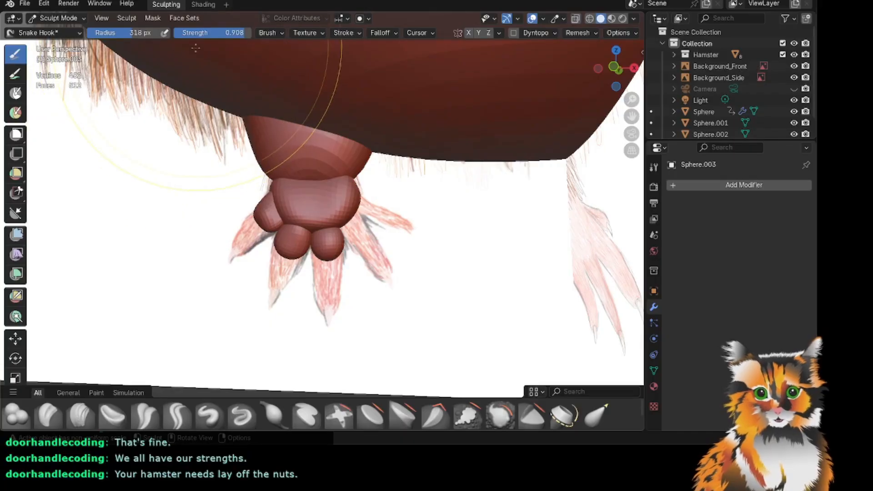
click(64, 19)
click(67, 18)
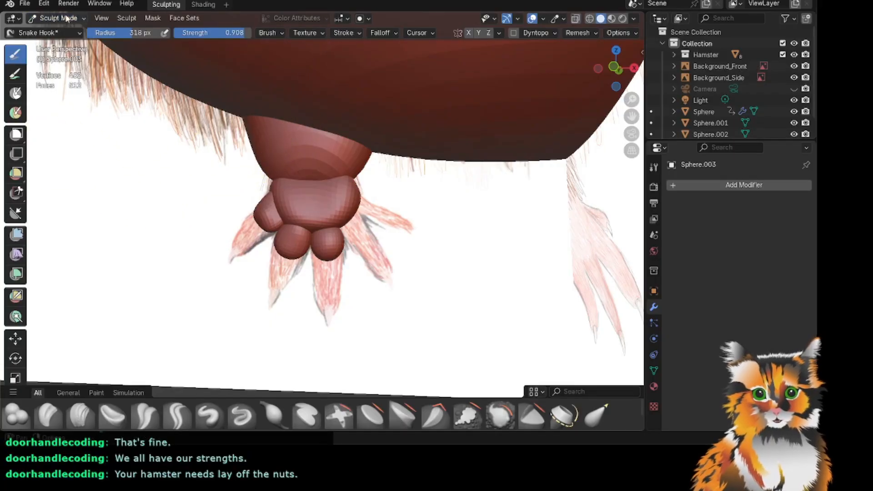
scroll(518, 97, down, 3)
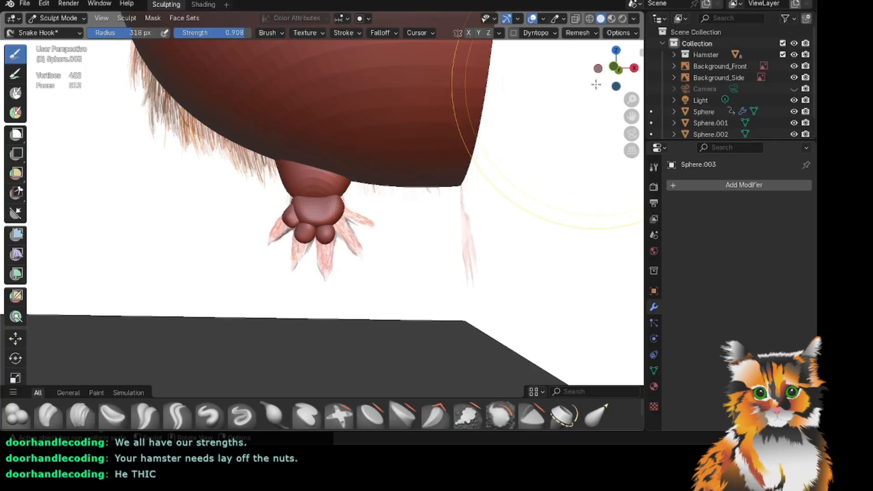
scroll(572, 88, down, 2)
scroll(573, 89, down, 5)
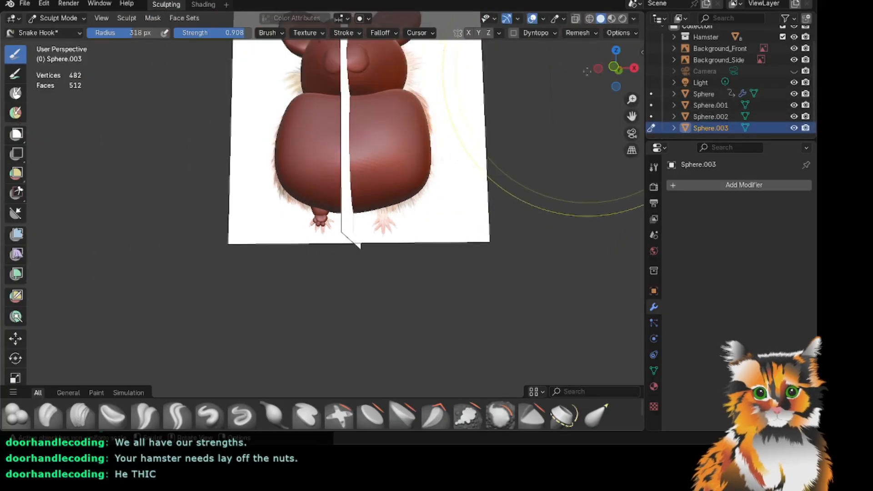
Examine the hamster's head, body, leg and paw from oblique angles against both background references.
drag(621, 62, 667, 73)
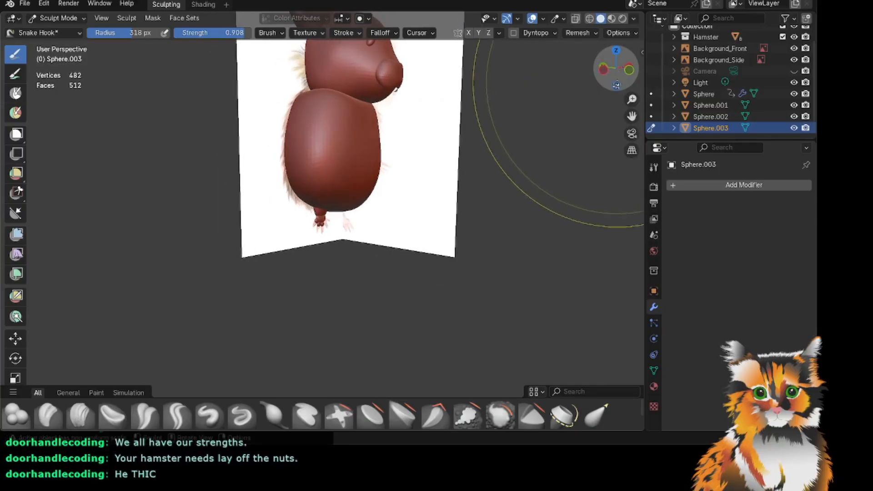
drag(632, 116, 623, 291)
scroll(459, 122, up, 2)
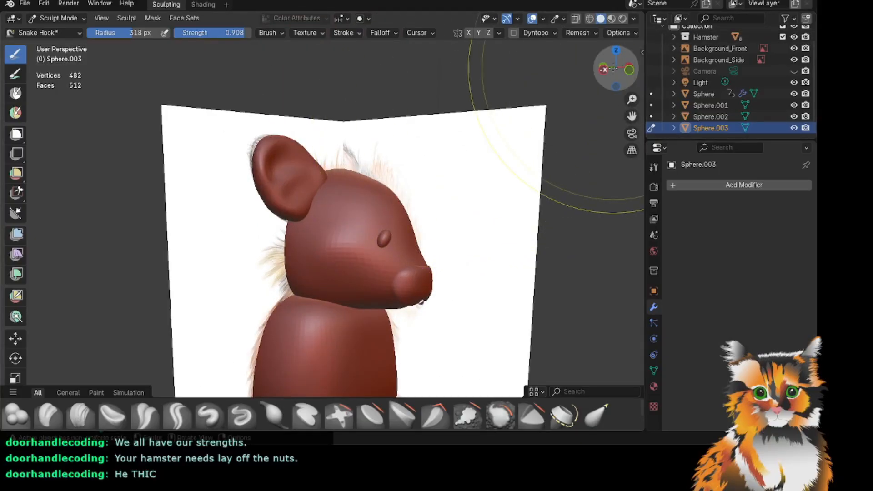
mouse_move(610, 69)
mouse_down()
mouse_move(666, 69)
mouse_move(459, 72)
mouse_move(553, 72)
mouse_move(625, 61)
mouse_move(611, 68)
mouse_up()
scroll(513, 142, up, 1)
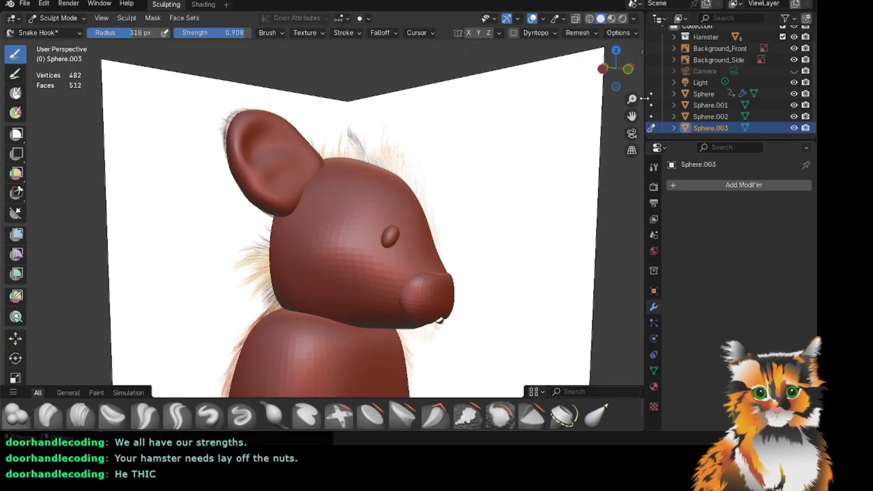
drag(632, 116, 598, 1)
scroll(463, 250, down, 1)
scroll(463, 250, up, 2)
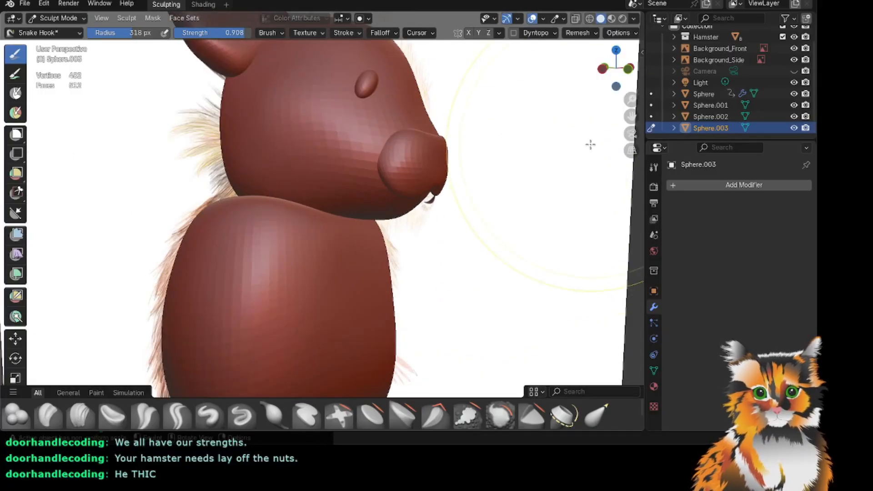
drag(631, 117, 643, 1)
scroll(436, 336, up, 2)
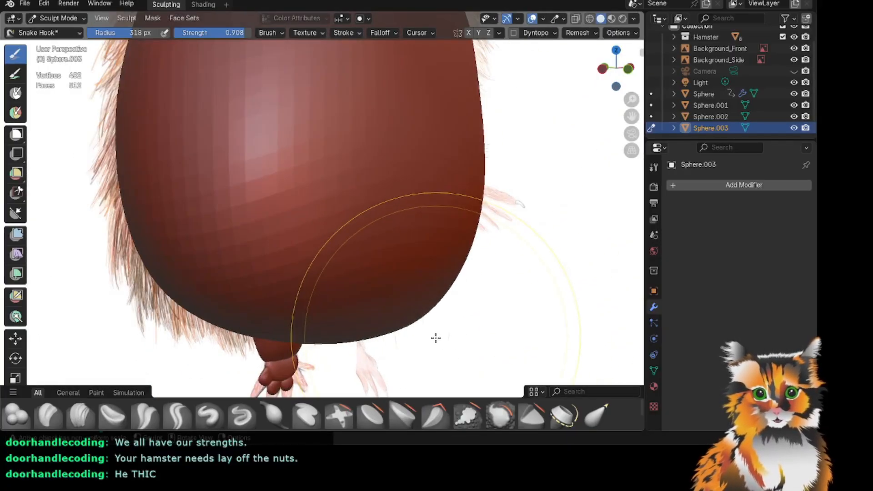
drag(632, 115, 588, 490)
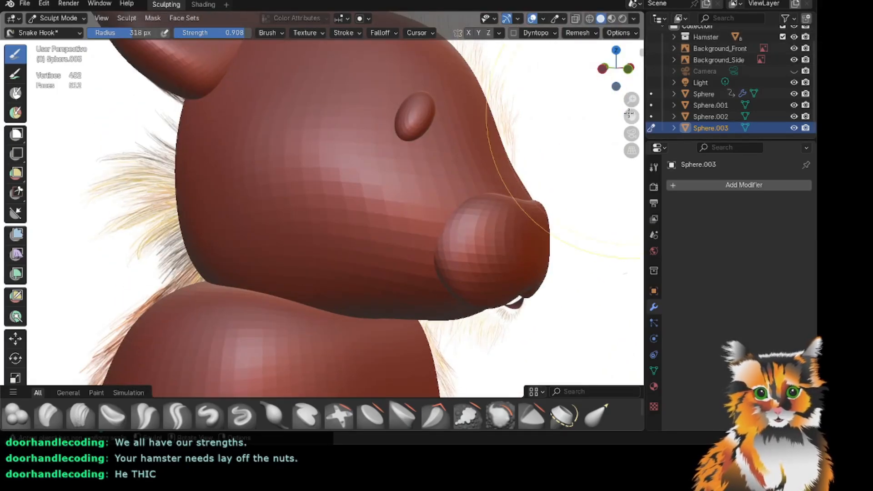
scroll(588, 104, down, 2)
scroll(588, 104, down, 4)
drag(631, 115, 601, 140)
drag(629, 73, 607, 72)
scroll(618, 87, up, 3)
drag(632, 116, 731, 0)
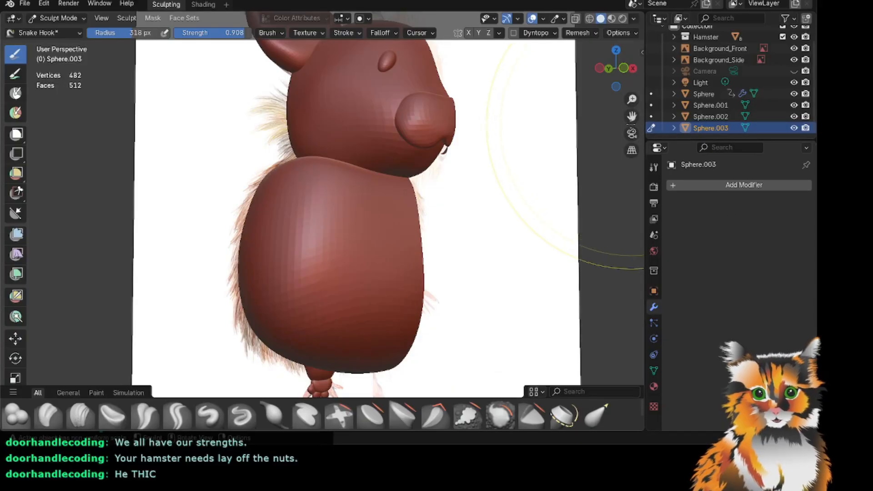
drag(631, 116, 665, 55)
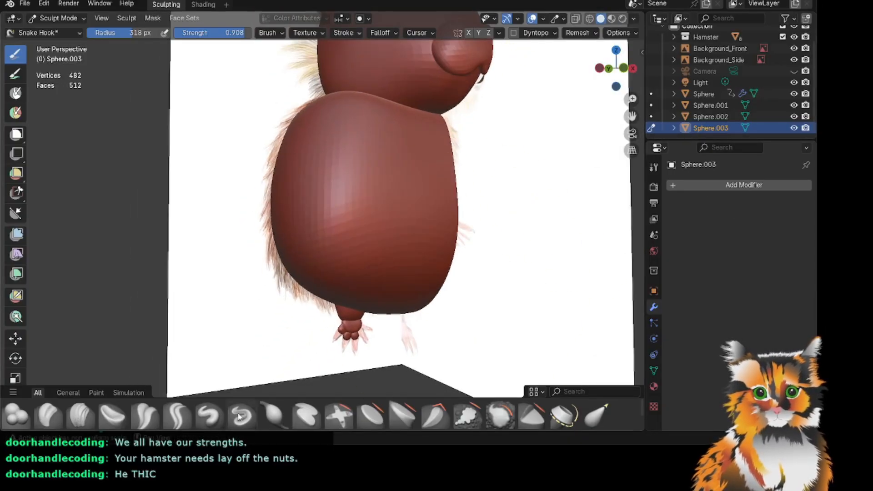
Compare the hamster model with the front reference drawing by temporarily hiding the Hamster collection and showing it again.
scroll(351, 337, up, 4)
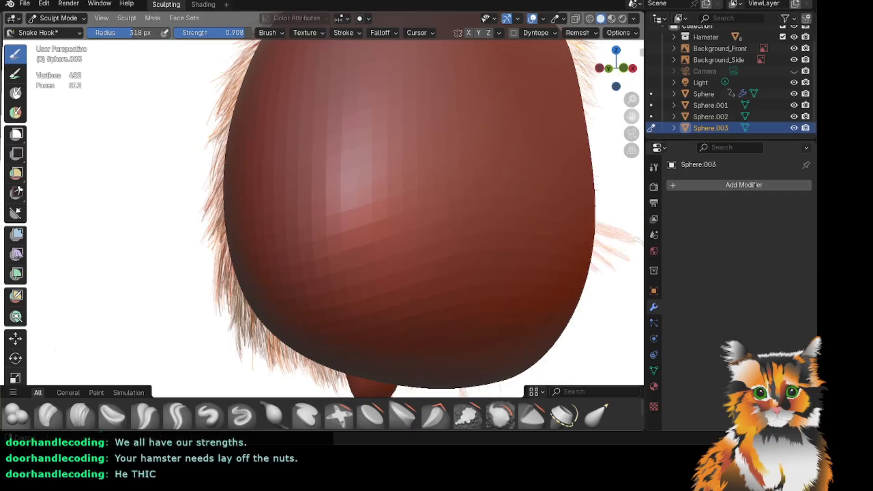
mouse_move(631, 116)
mouse_down()
mouse_move(567, 6)
mouse_move(504, 0)
mouse_up()
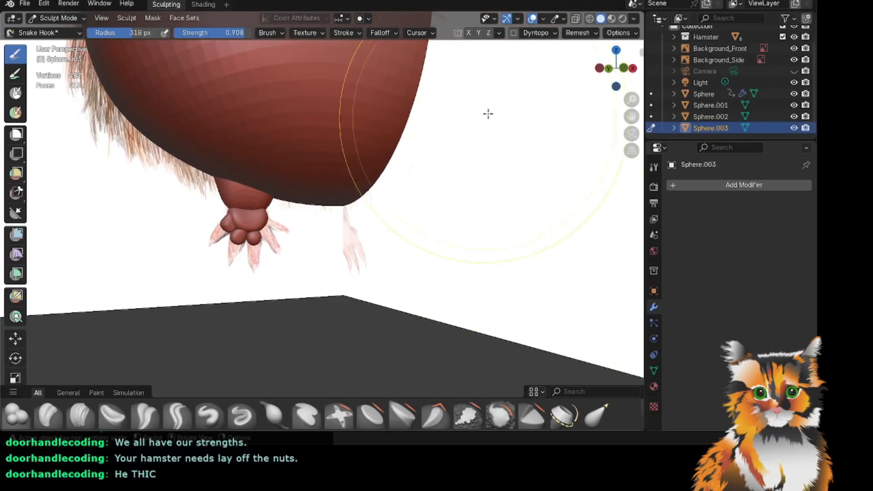
drag(631, 116, 554, 357)
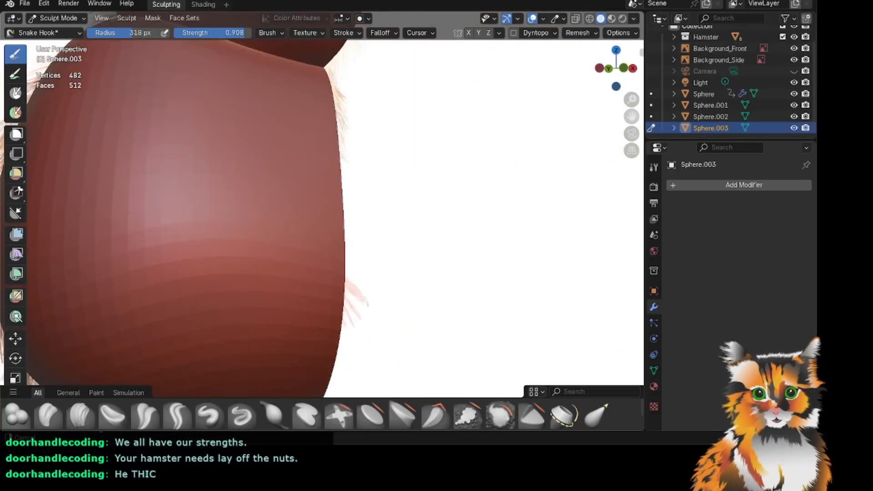
scroll(590, 60, down, 4)
drag(616, 69, 589, 75)
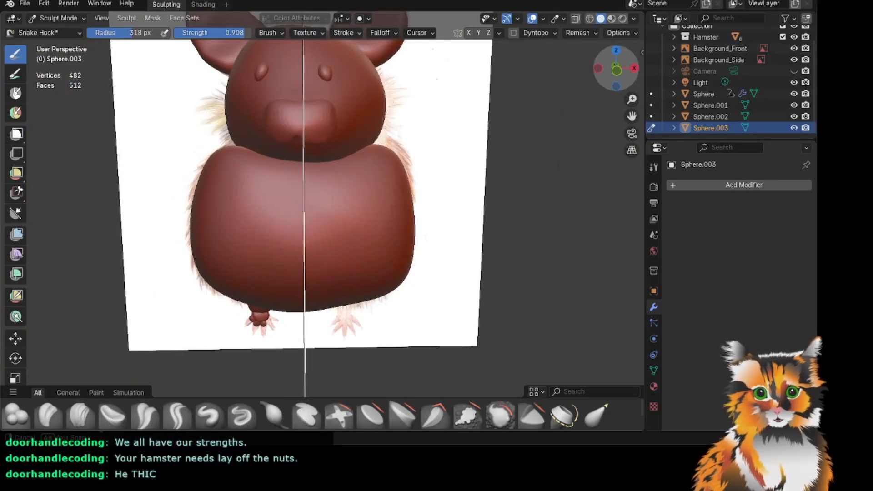
scroll(791, 77, up, 2)
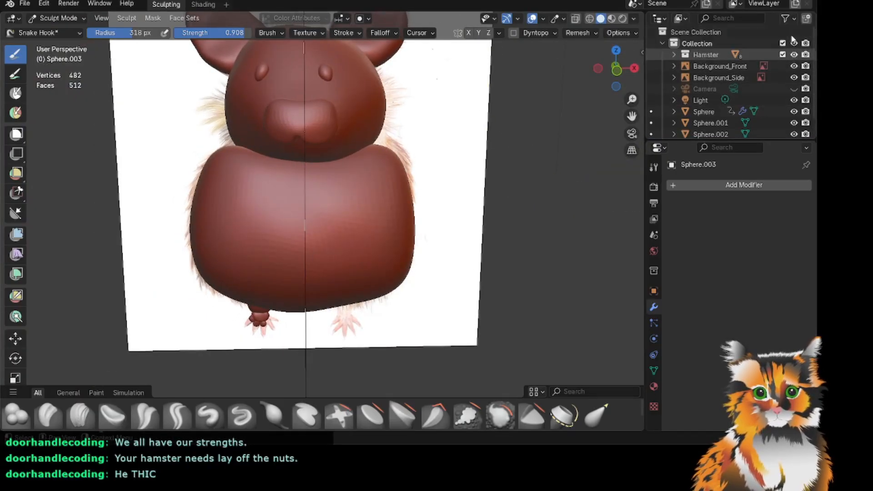
click(794, 54)
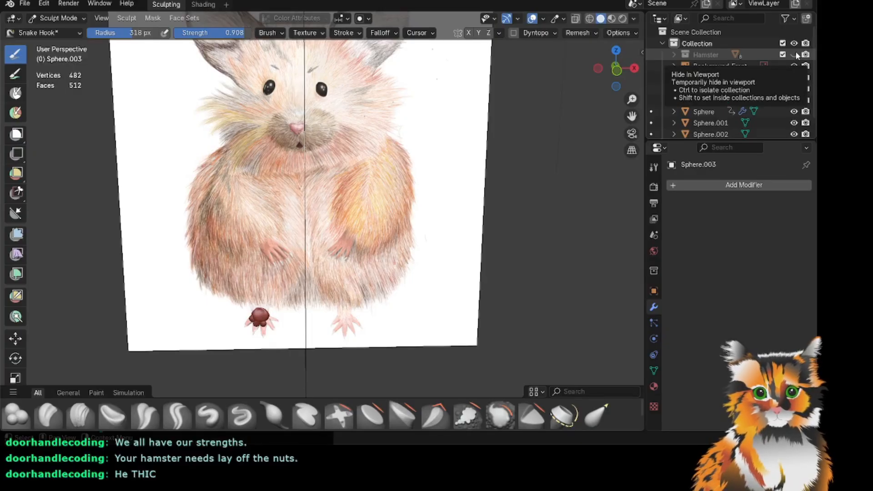
click(793, 53)
click(794, 54)
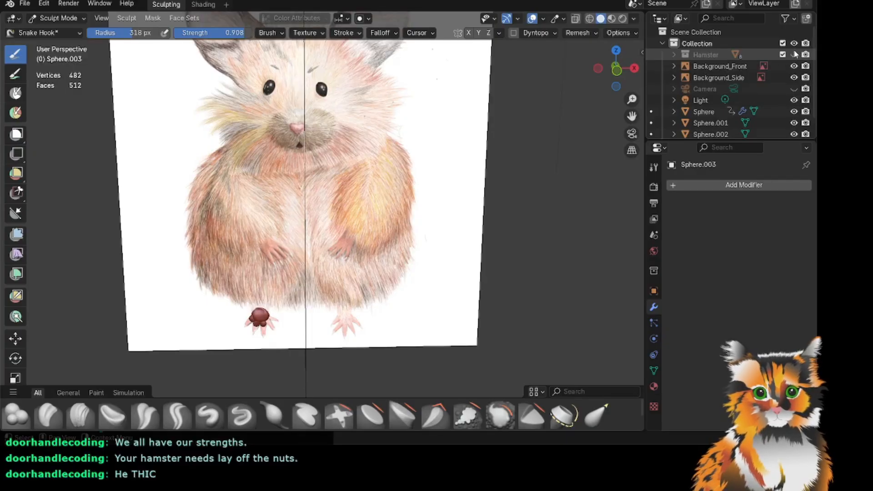
click(793, 54)
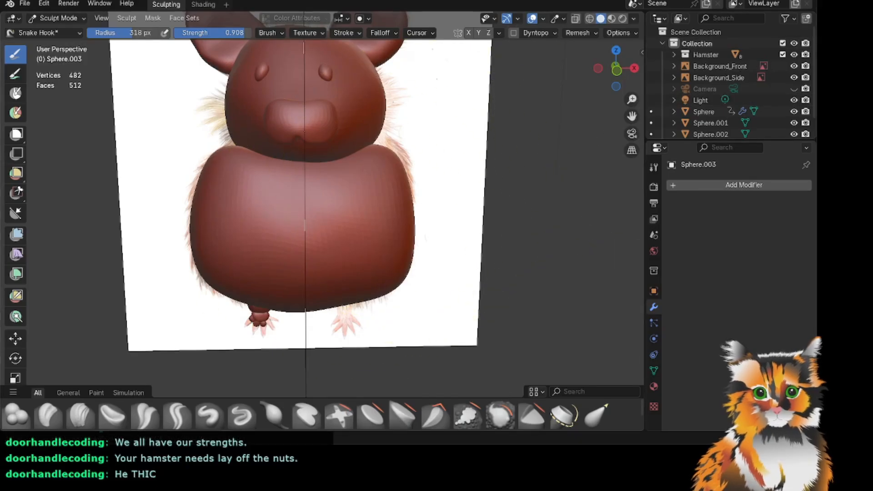
Nudge the edge of the third finger base slightly inward with Snake Hook from a side angle.
drag(631, 116, 675, 32)
scroll(370, 261, up, 4)
scroll(369, 261, up, 4)
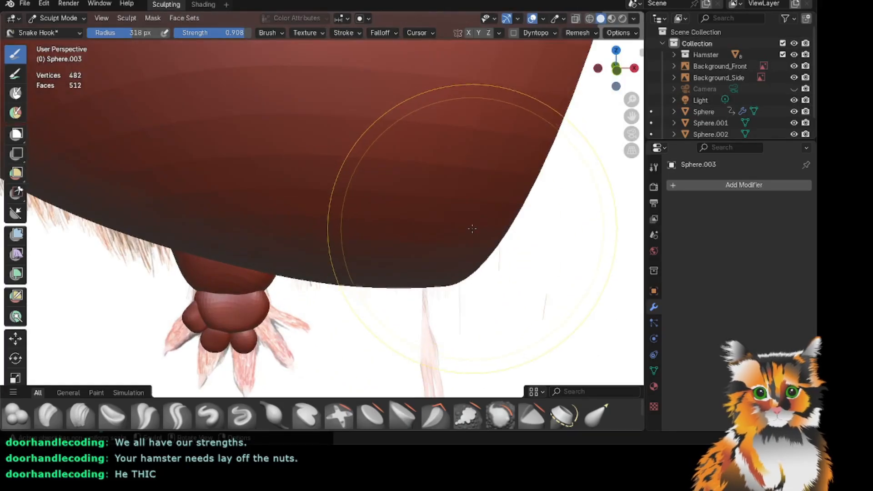
drag(631, 116, 669, 47)
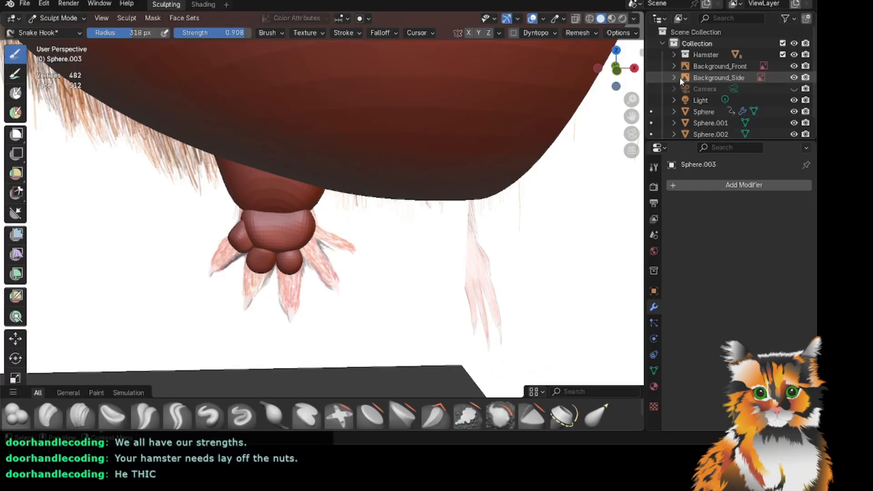
drag(616, 69, 495, 73)
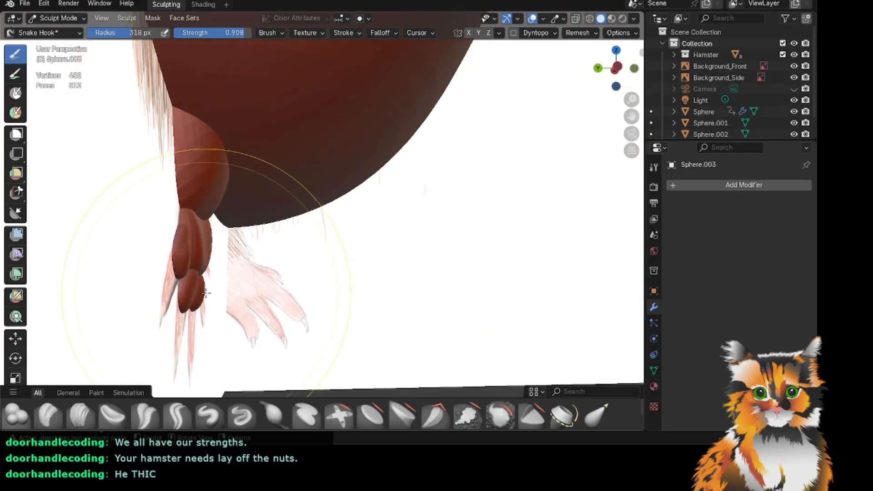
drag(206, 293, 199, 296)
drag(622, 62, 548, 57)
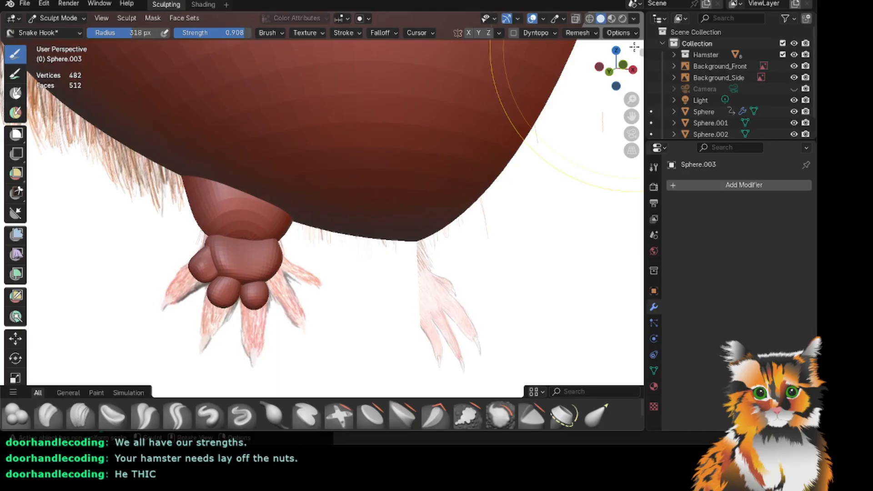
drag(629, 116, 654, 109)
drag(619, 66, 555, 67)
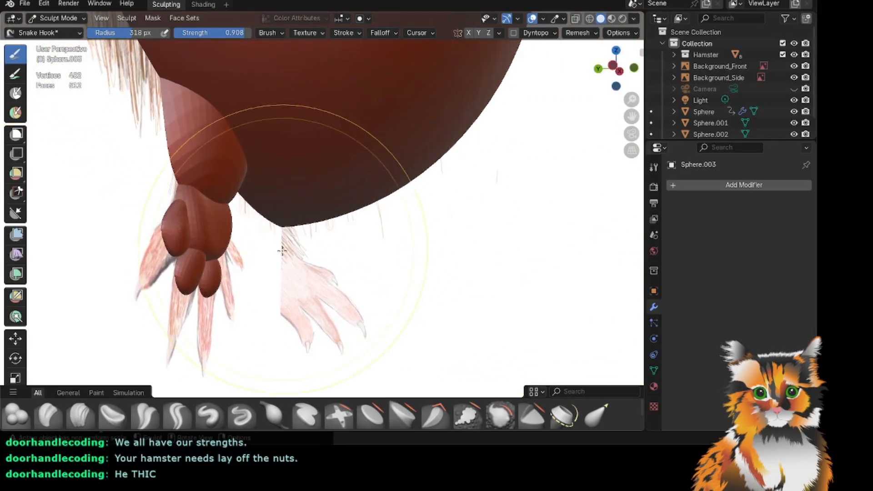
drag(613, 68, 540, 74)
scroll(533, 115, up, 3)
Switch to Object Mode and add a UV sphere for the fourth finger base.
click(75, 18)
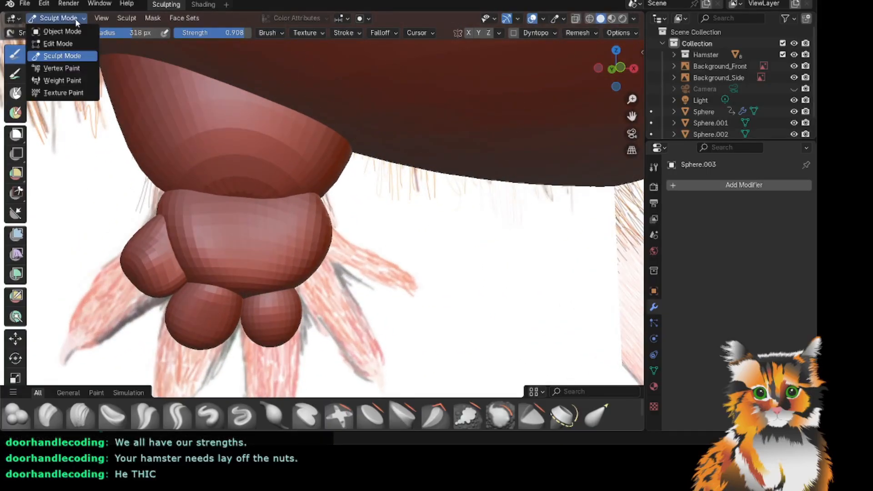
click(78, 33)
scroll(86, 257, down, 3)
click(126, 236)
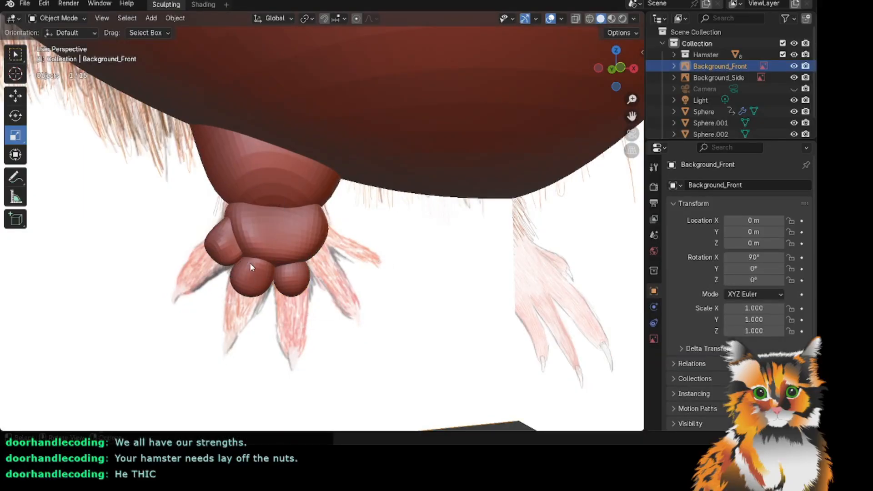
key(shift+a)
mouse_move(247, 222)
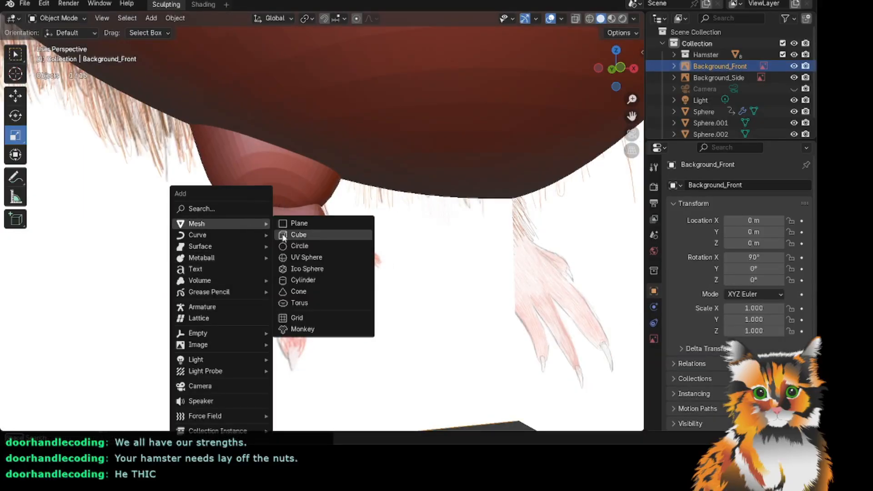
click(298, 257)
Shrink the new sphere uniformly and move it down and along X until it sits beside the paw.
scroll(382, 253, down, 6)
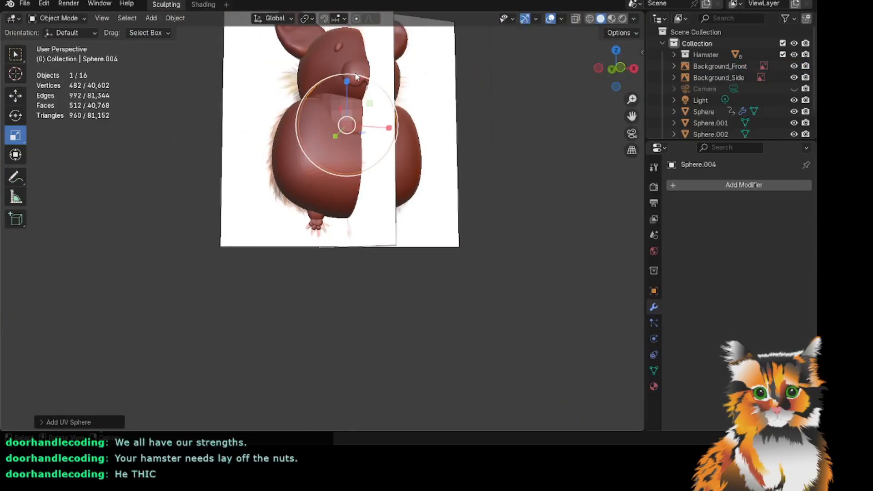
drag(356, 76, 346, 125)
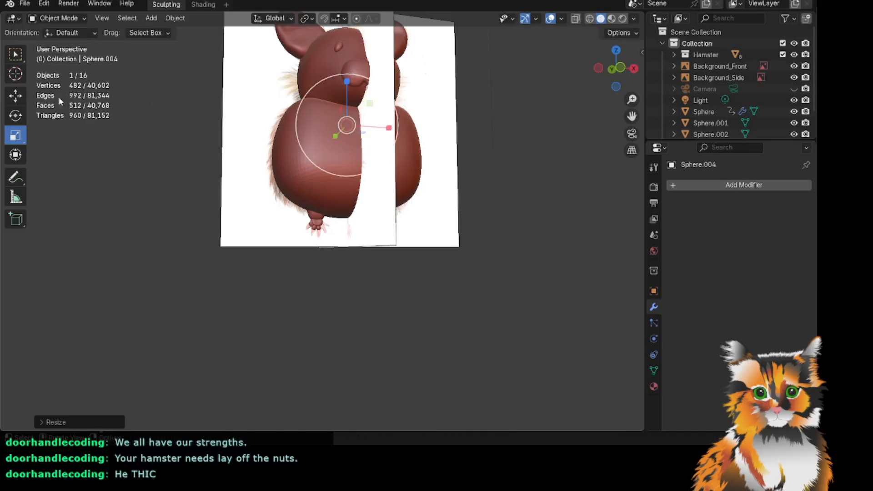
drag(345, 84, 335, 184)
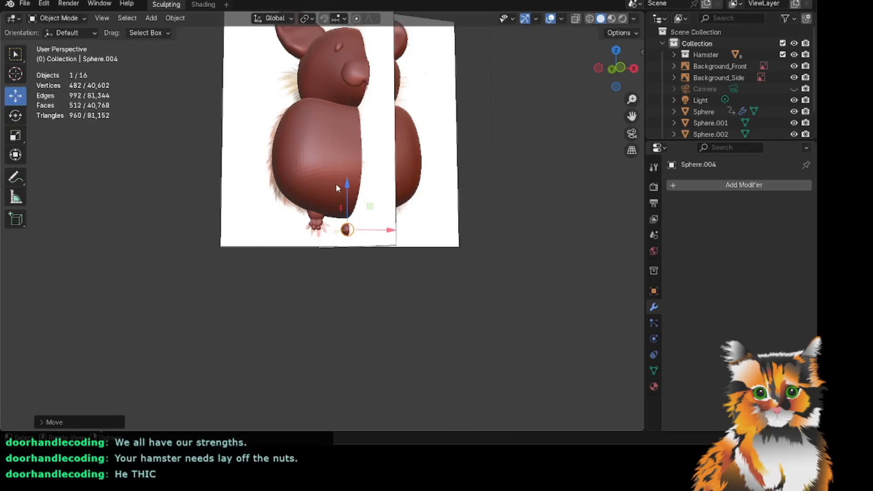
scroll(345, 204, up, 8)
scroll(357, 224, up, 3)
scroll(417, 251, down, 2)
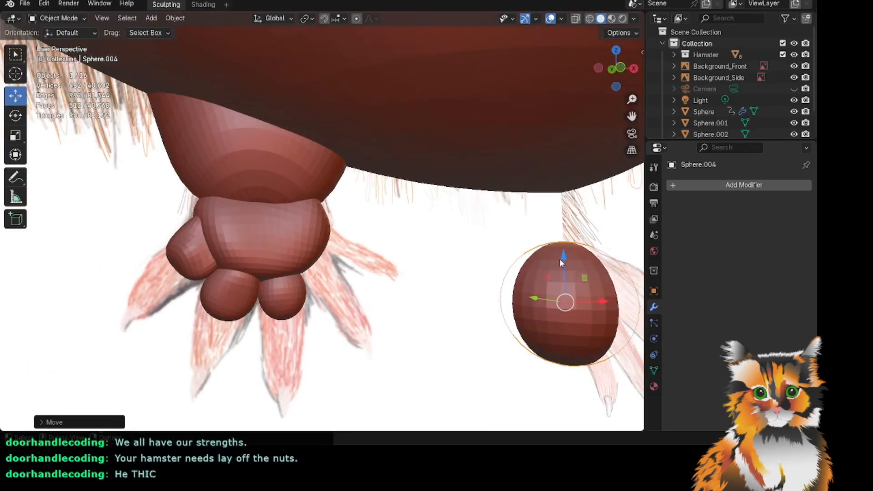
drag(600, 301, 397, 289)
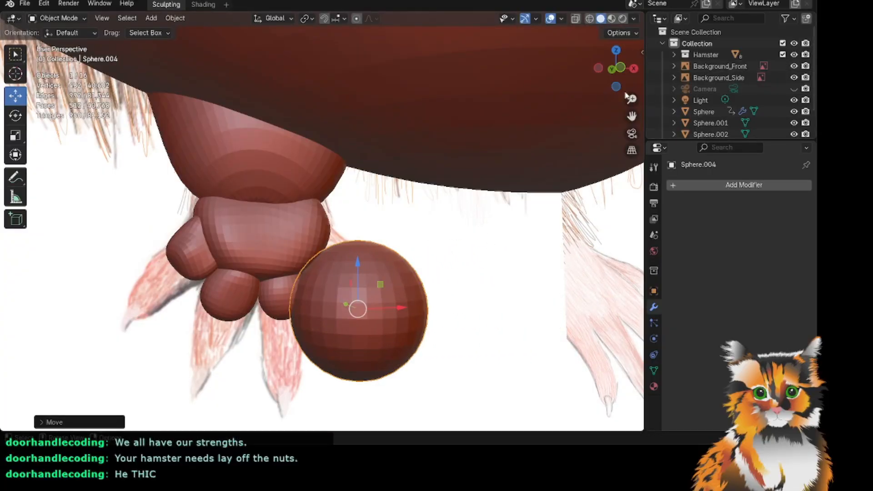
drag(623, 77, 520, 87)
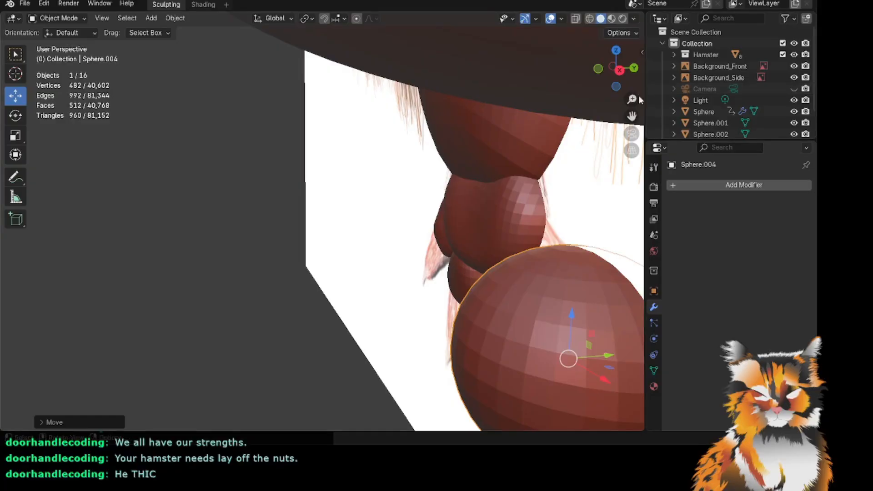
drag(626, 80, 417, 267)
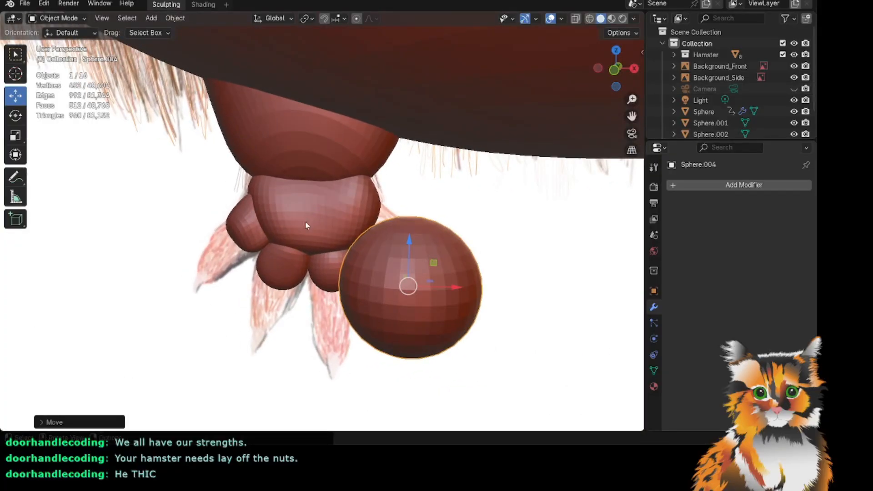
Scale the sphere down to finger-base size and rotate it toward the direction of the fourth drawn finger.
click(15, 135)
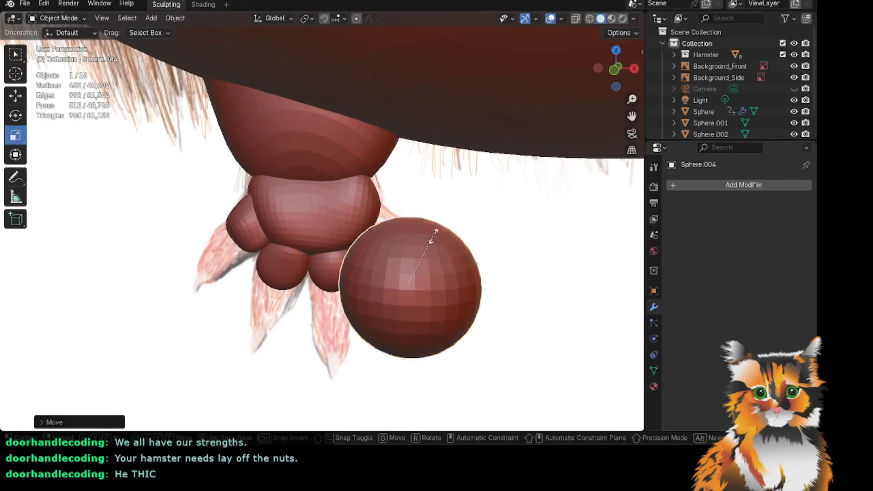
drag(433, 230, 407, 272)
scroll(480, 259, up, 3)
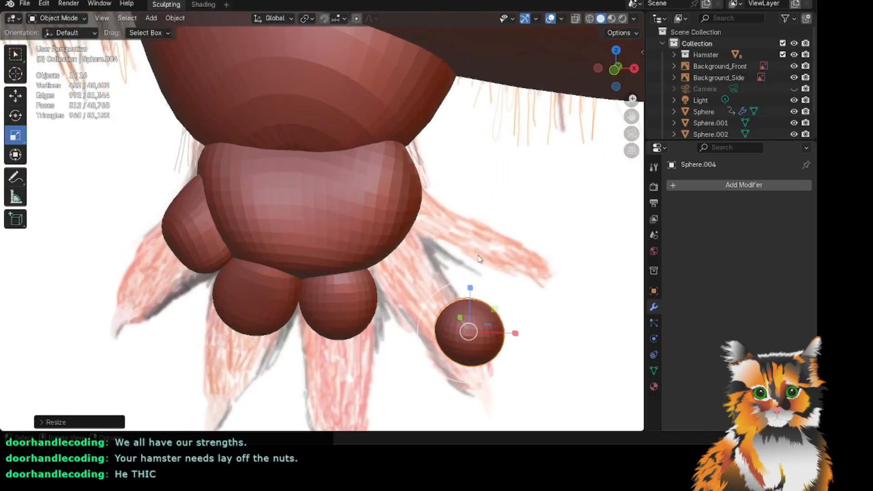
drag(627, 115, 511, 101)
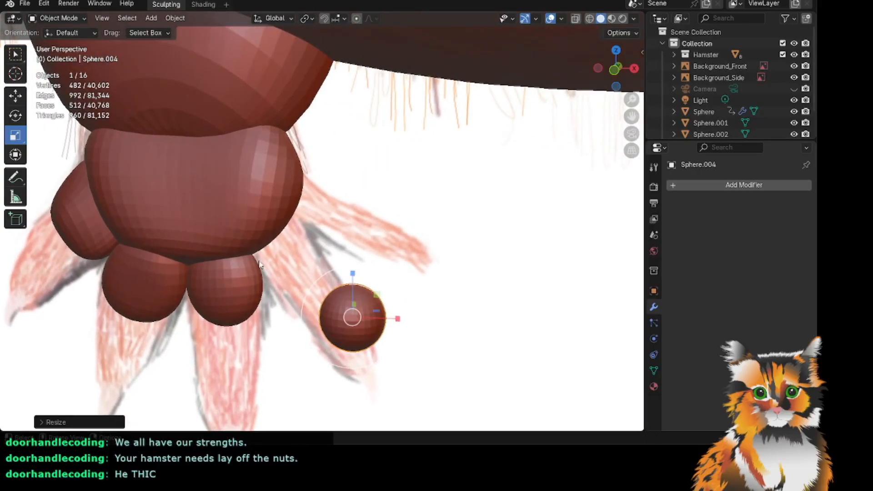
click(16, 117)
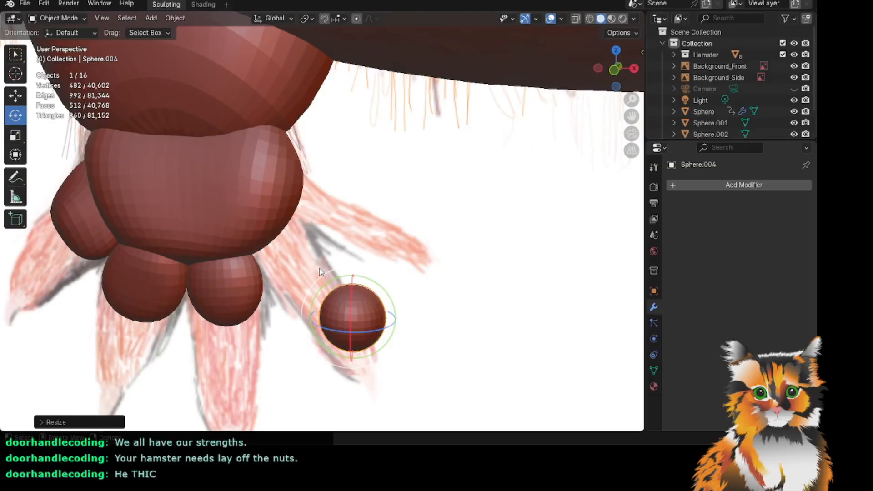
drag(326, 276, 296, 301)
Move the small sphere along Z and X against the palm's lower edge, at the root of the fourth drawn finger.
click(15, 96)
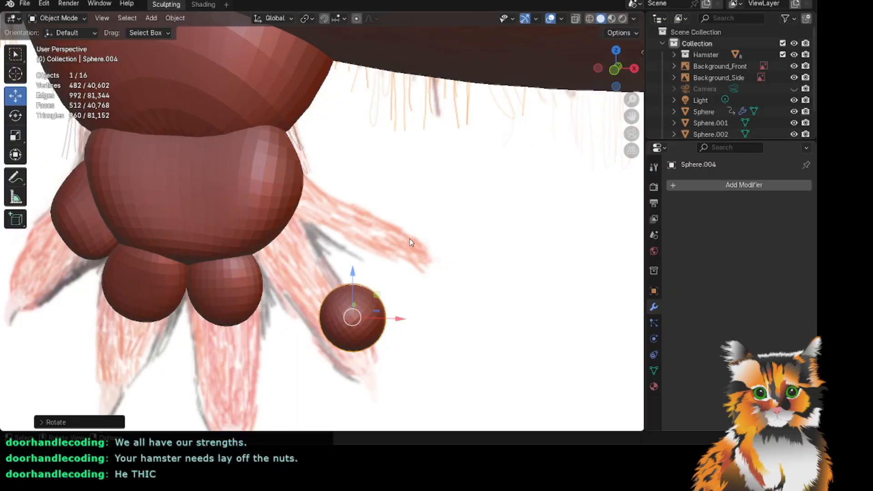
drag(353, 286, 353, 242)
drag(391, 272, 336, 271)
drag(296, 227, 296, 209)
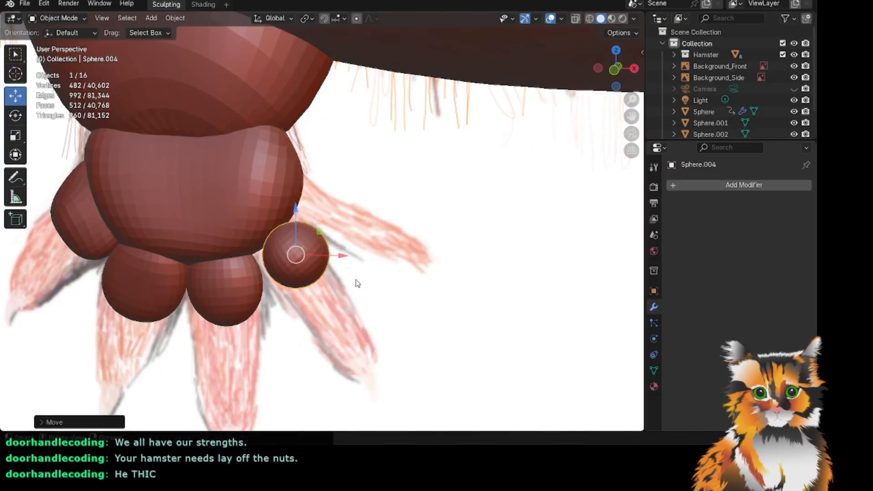
drag(344, 256, 338, 256)
Examine how the fourth finger base lines up with the palm and the drawn paw at close and full-figure distance.
drag(616, 68, 533, 78)
drag(631, 116, 489, 135)
drag(615, 62, 709, 63)
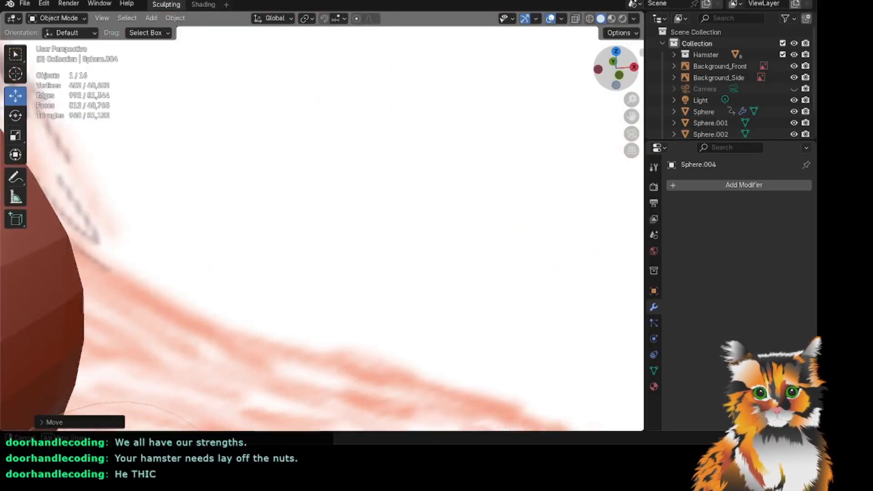
scroll(389, 181, down, 6)
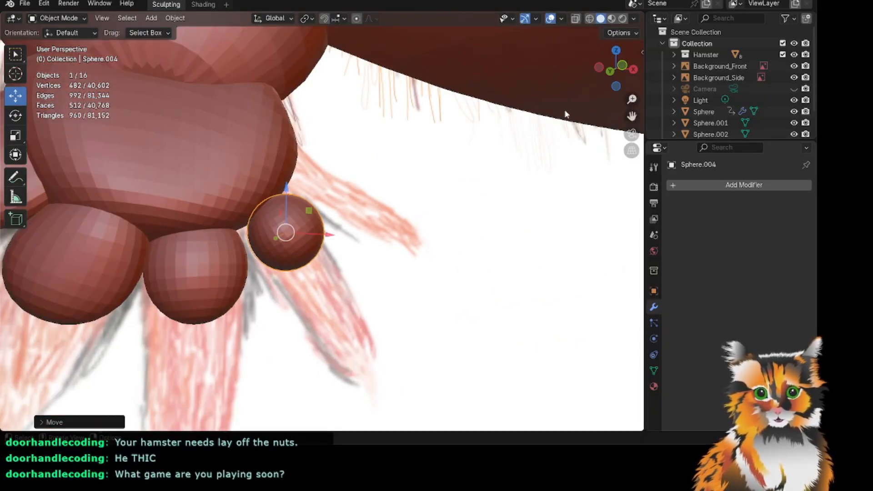
scroll(244, 173, down, 14)
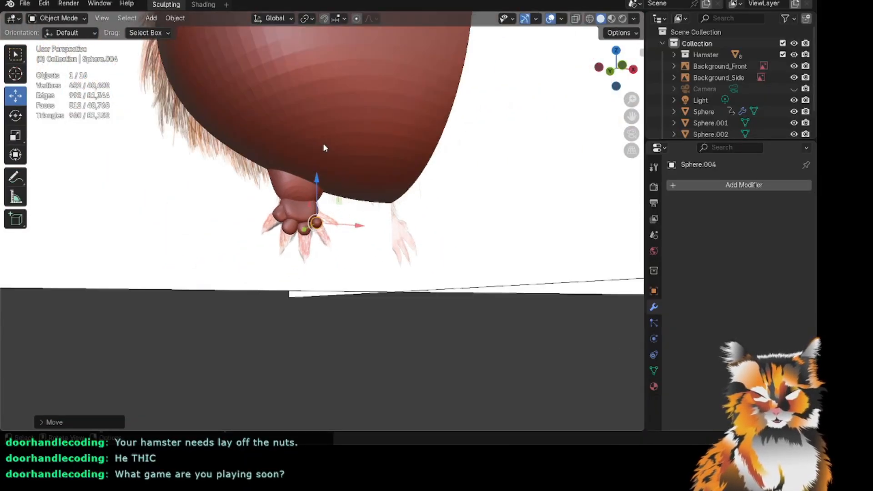
scroll(325, 148, down, 3)
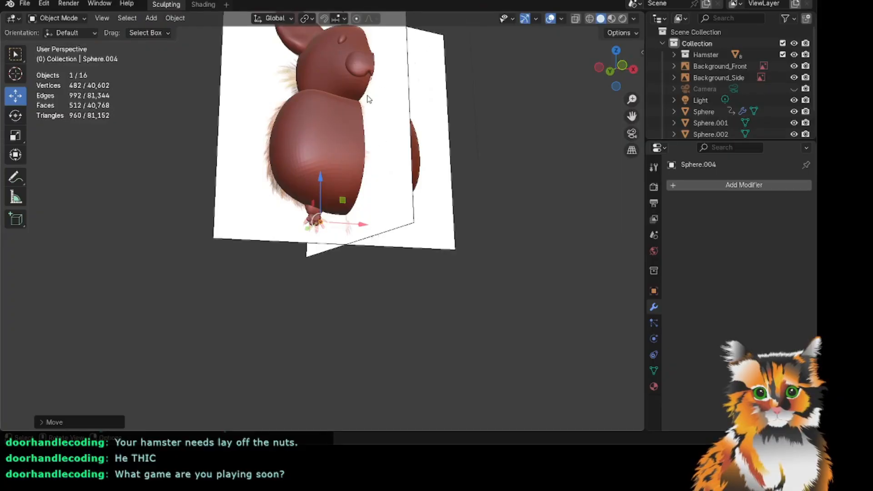
drag(631, 116, 646, 172)
scroll(396, 247, up, 6)
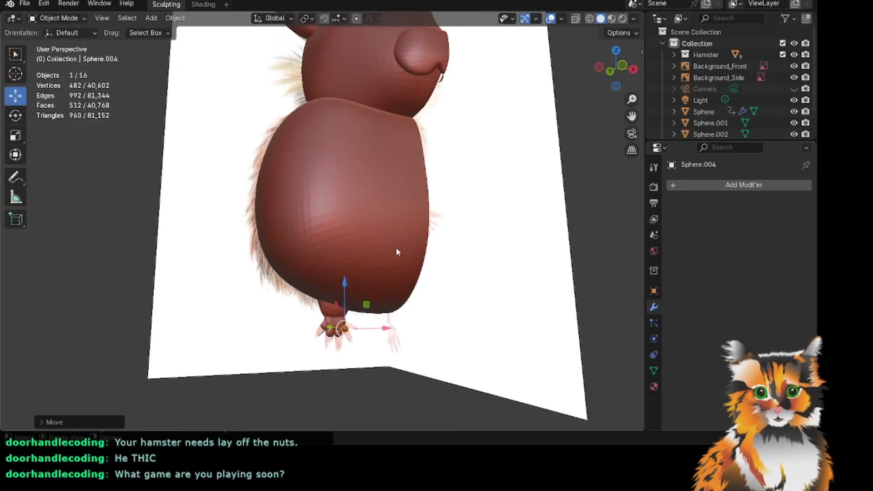
drag(632, 120, 610, 3)
scroll(439, 260, up, 6)
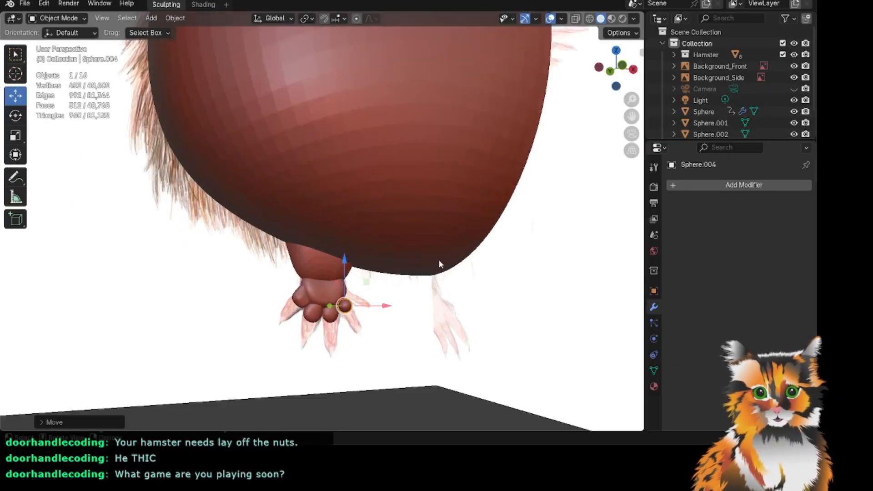
Scale the fourth finger base sphere up uniformly until it overlaps the palm's lower edge.
drag(629, 115, 571, 0)
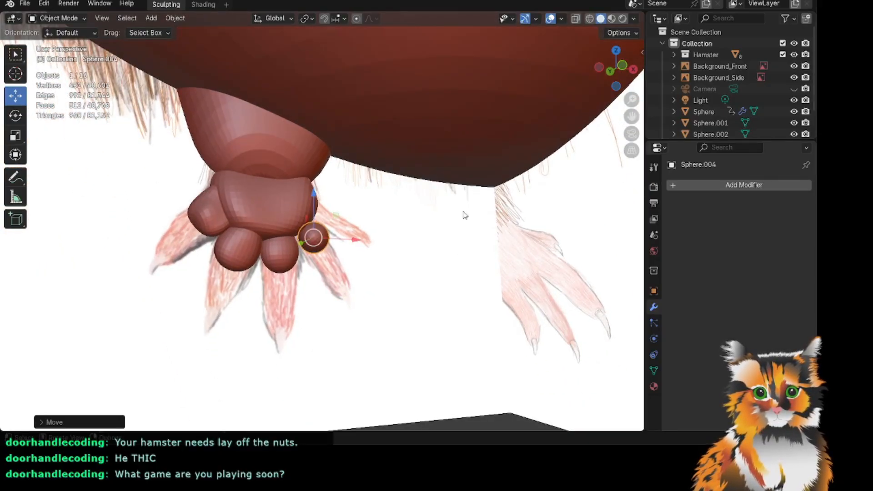
scroll(287, 267, up, 5)
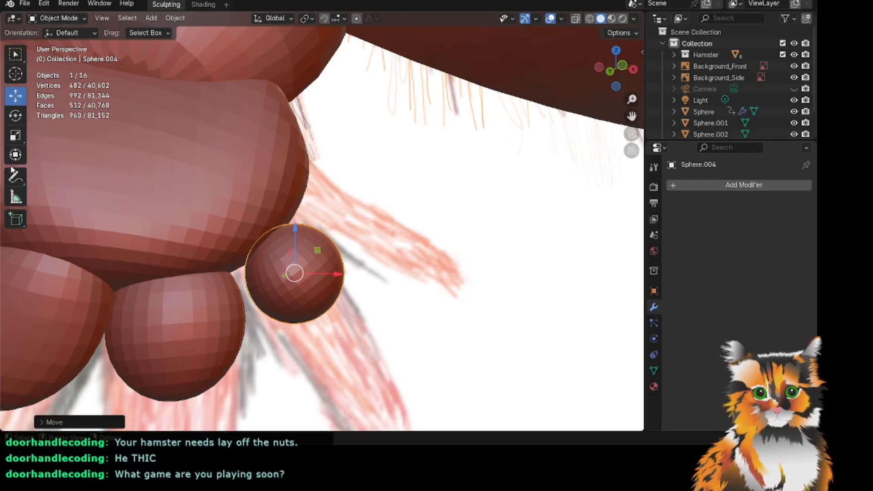
click(15, 136)
drag(295, 230, 282, 216)
drag(616, 68, 517, 75)
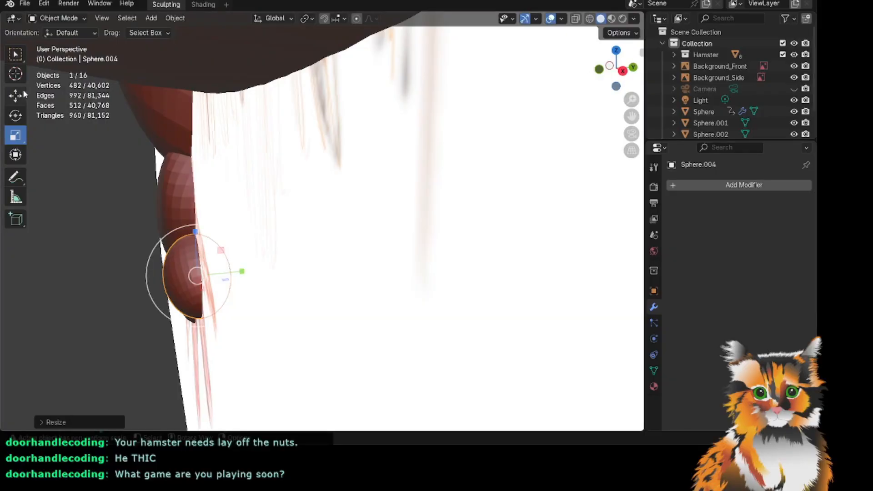
scroll(485, 80, up, 3)
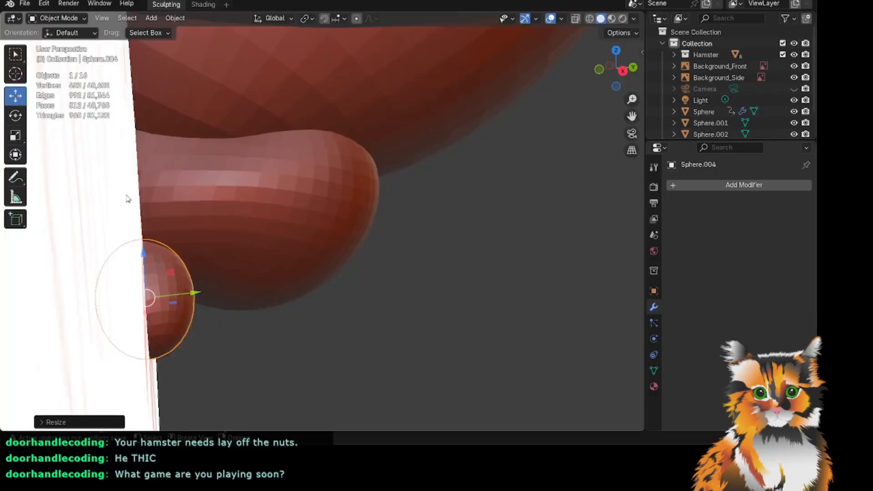
drag(631, 114, 26, 111)
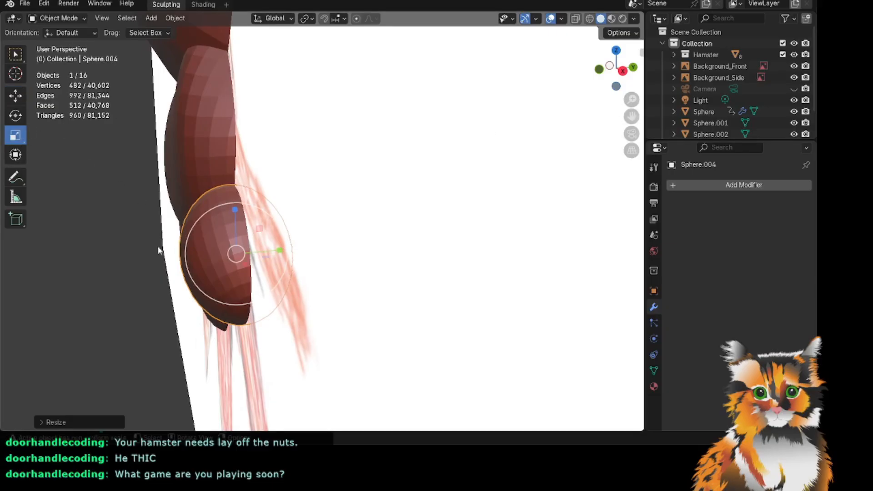
Examine the enlarged fourth finger base from the side and front, comparing it with the palm, body and drawn paw.
drag(612, 68, 609, 67)
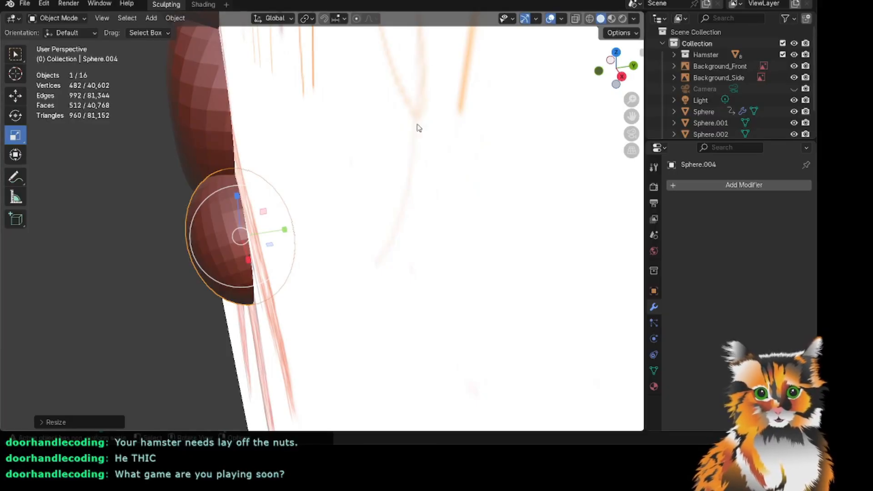
drag(632, 116, 559, 71)
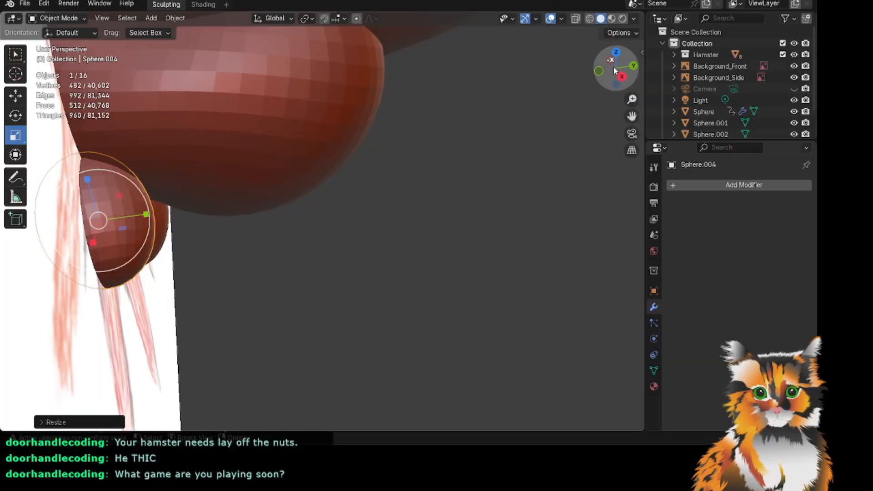
drag(615, 69, 718, 69)
scroll(325, 214, down, 5)
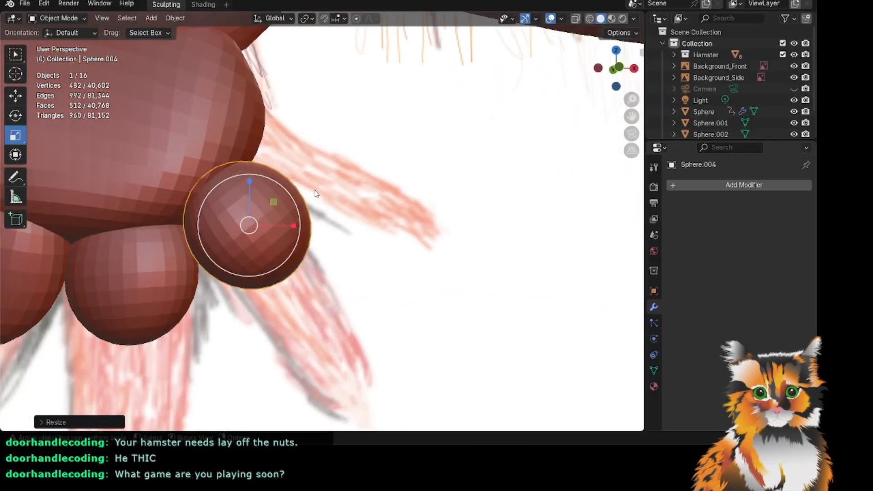
scroll(316, 193, down, 3)
drag(628, 77, 557, 105)
scroll(558, 105, down, 4)
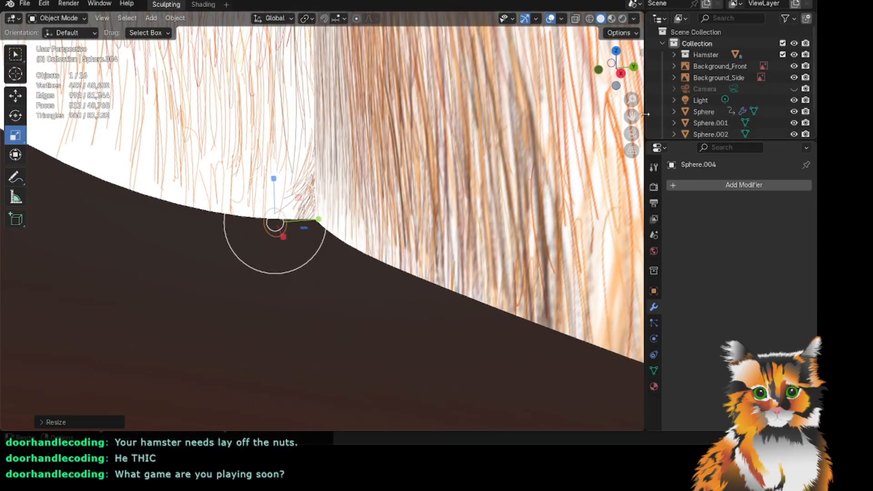
drag(631, 116, 641, 14)
scroll(395, 294, down, 7)
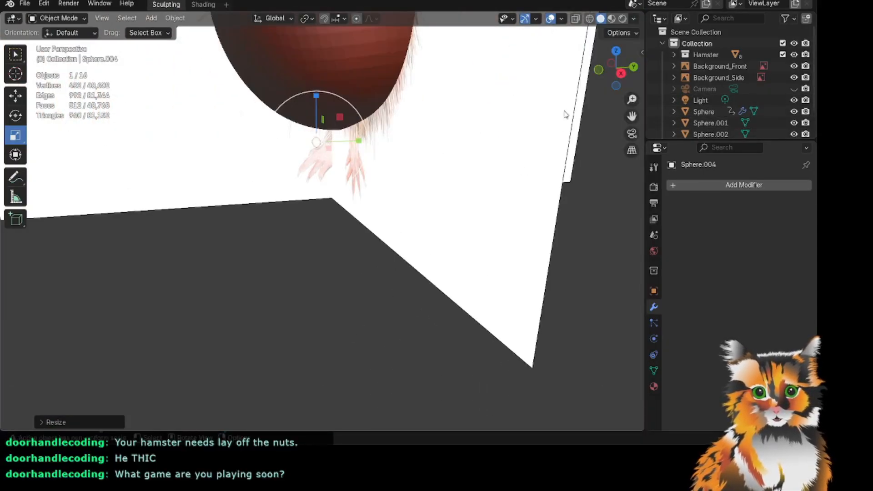
drag(611, 63, 714, 68)
scroll(327, 137, up, 4)
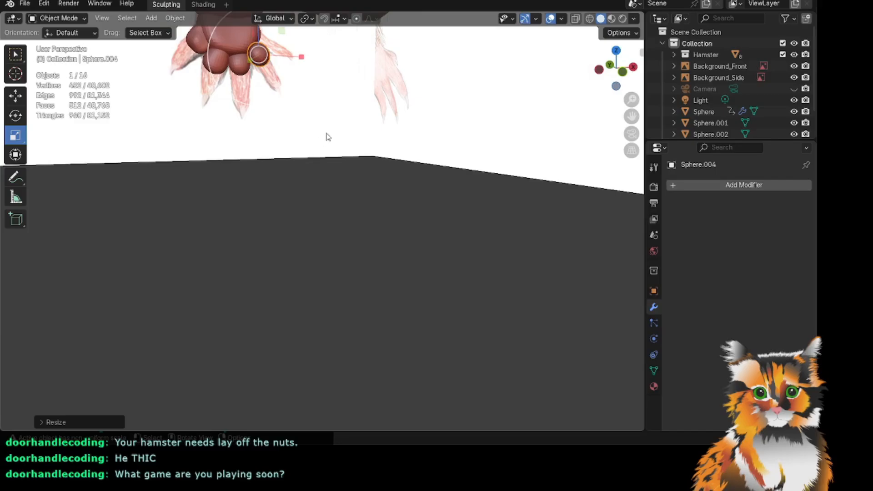
drag(630, 110, 632, 409)
scroll(338, 214, up, 2)
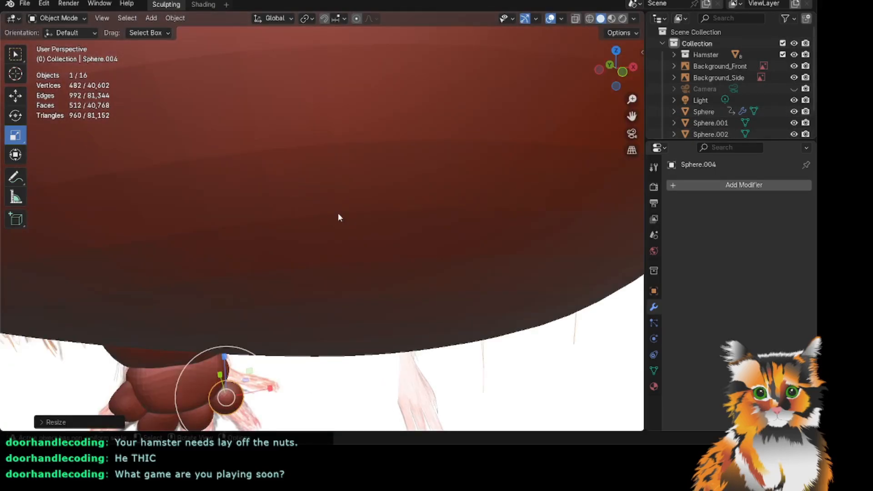
drag(584, 61, 595, 67)
drag(616, 68, 564, 60)
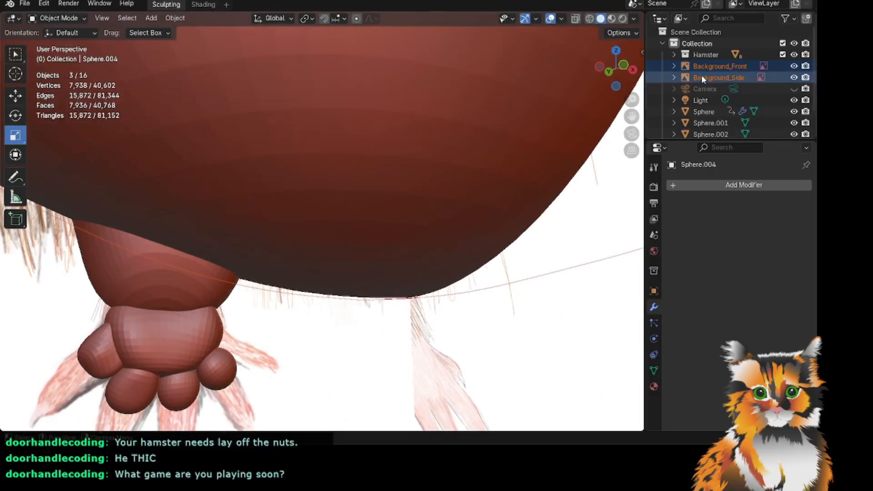
Hide the Background_Side reference image and keep Background_Front shown.
click(793, 77)
click(794, 78)
click(67, 19)
click(65, 32)
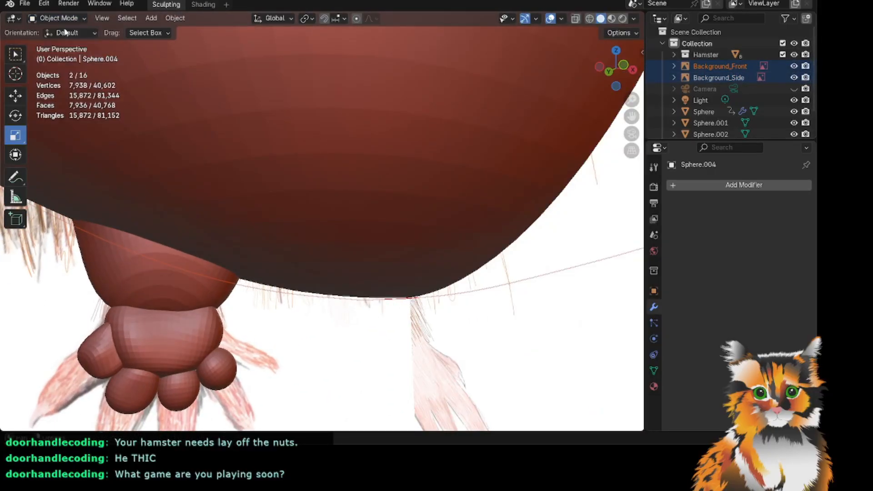
click(793, 66)
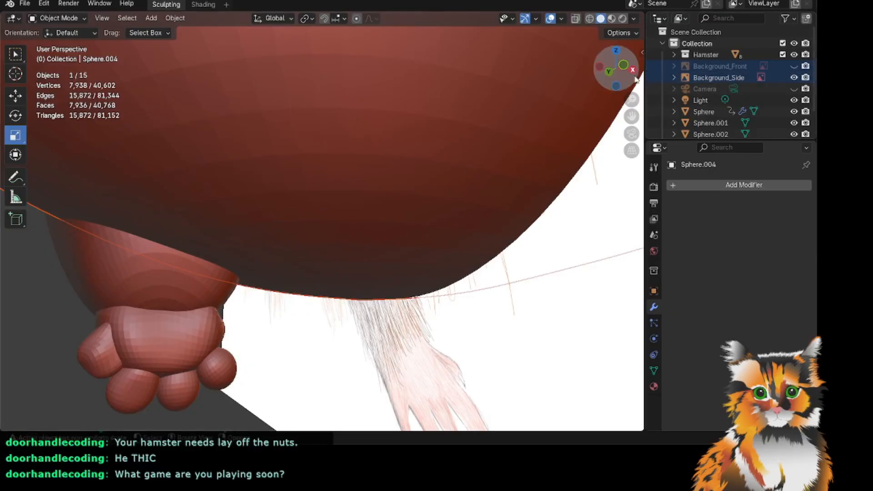
click(742, 67)
drag(617, 69, 593, 78)
click(794, 77)
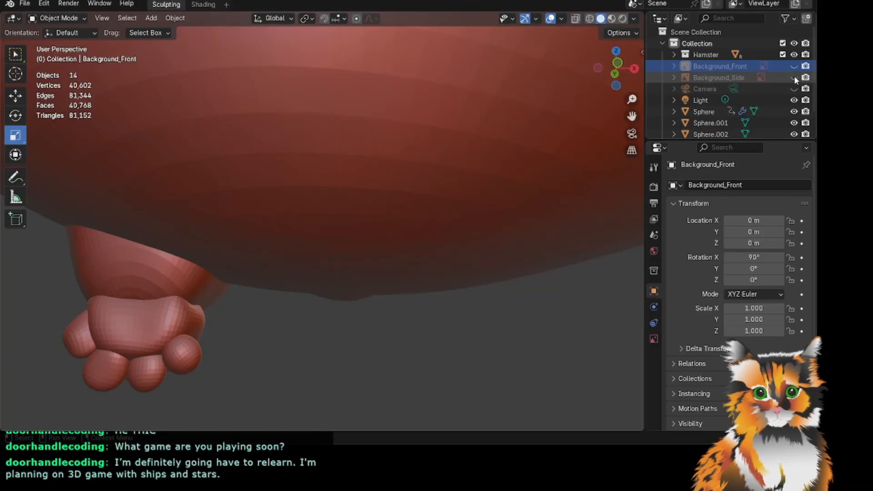
click(794, 66)
Select the fourth finger base sphere and inspect its depth from the side against the palm and front drawing.
drag(633, 83, 599, 78)
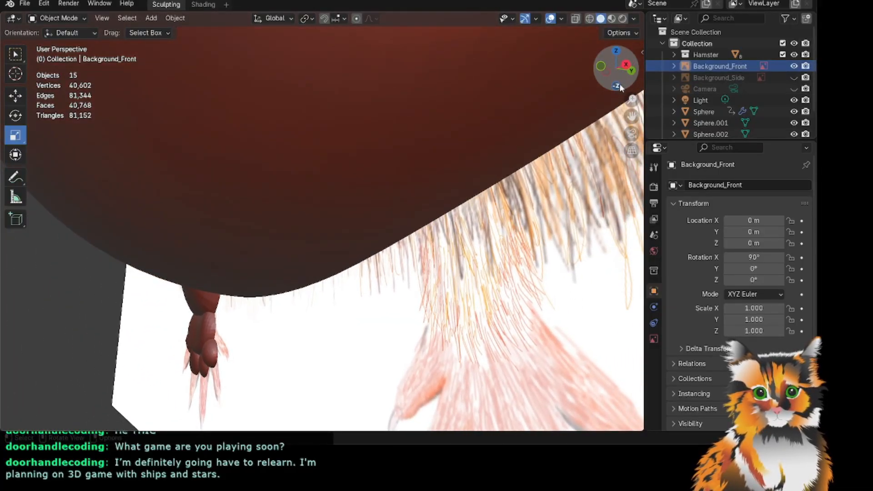
drag(631, 116, 777, 20)
scroll(357, 287, up, 3)
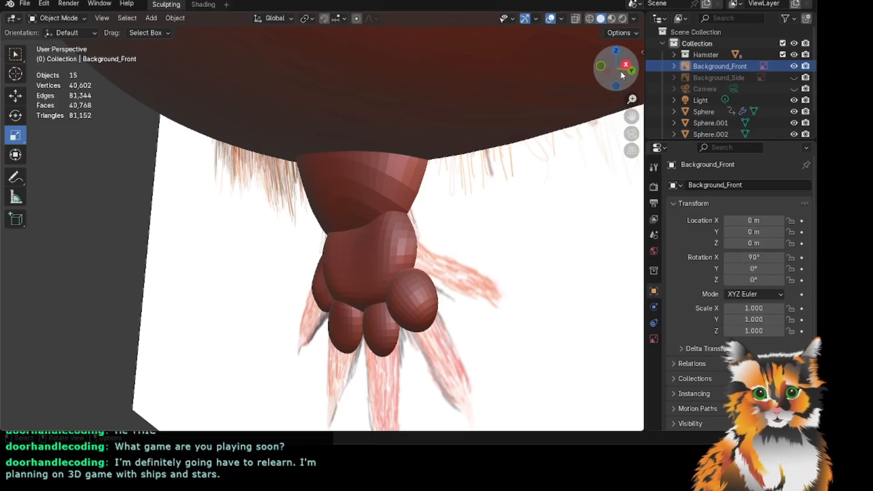
drag(620, 71, 571, 48)
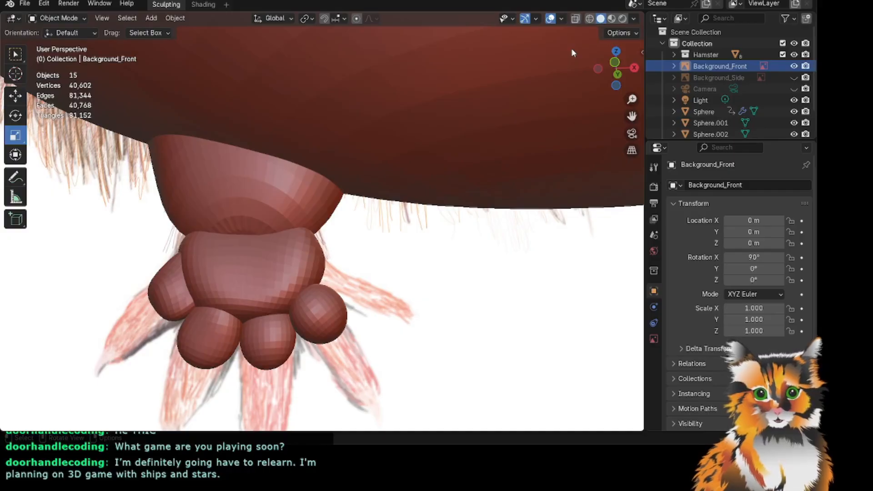
click(335, 323)
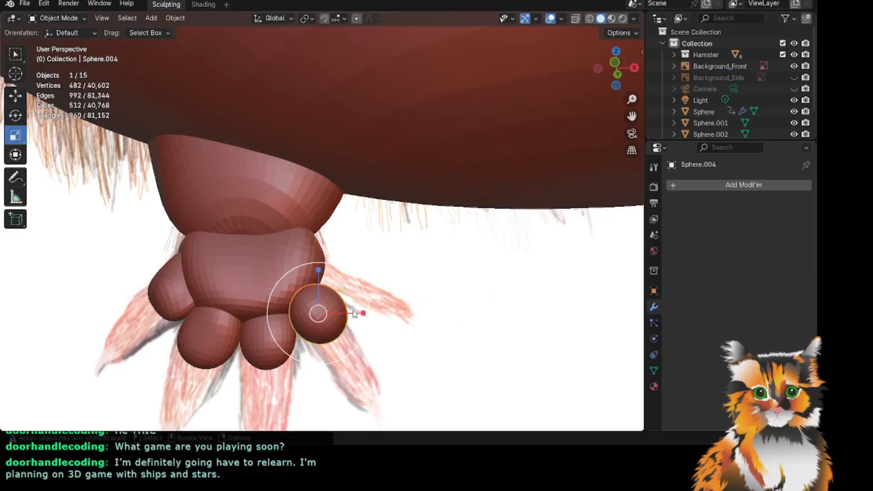
mouse_move(631, 115)
mouse_down()
mouse_move(623, 114)
mouse_move(630, 111)
mouse_up()
drag(618, 68, 504, 48)
scroll(518, 208, up, 2)
Try to flatten the fourth finger base by scaling it down along Y.
click(635, 107)
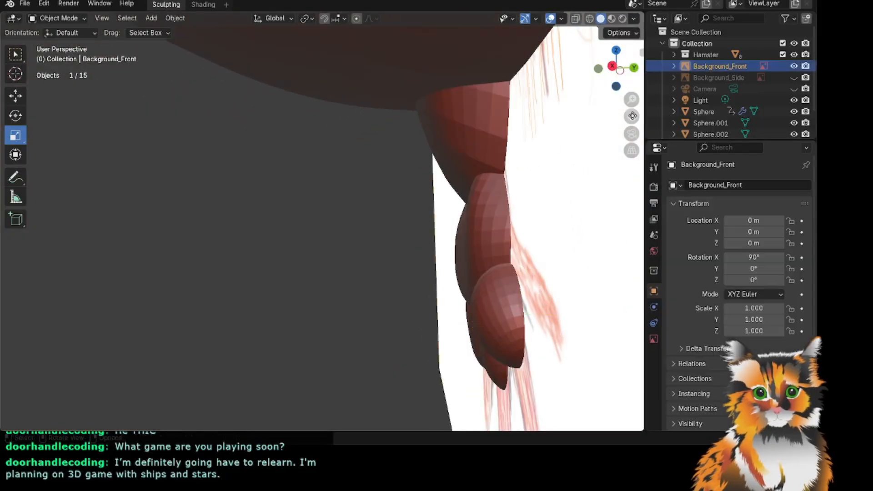
drag(632, 114, 578, 95)
click(456, 290)
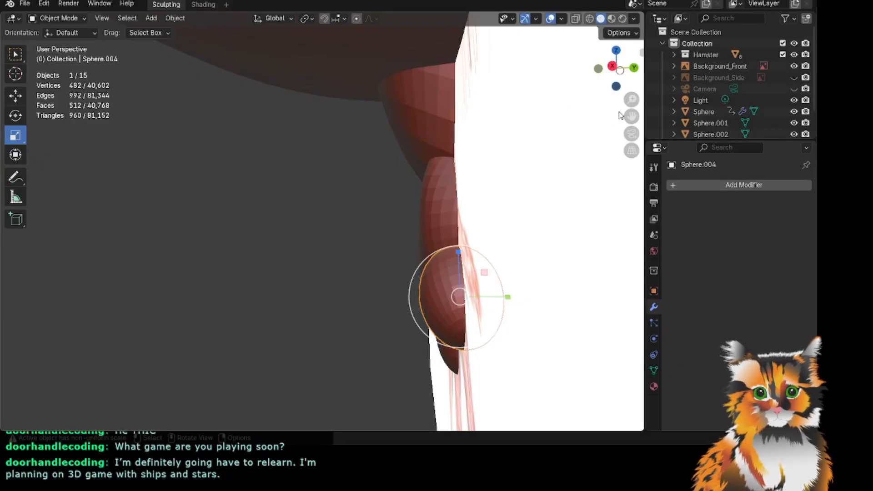
drag(514, 300, 500, 300)
key(ctrl+z)
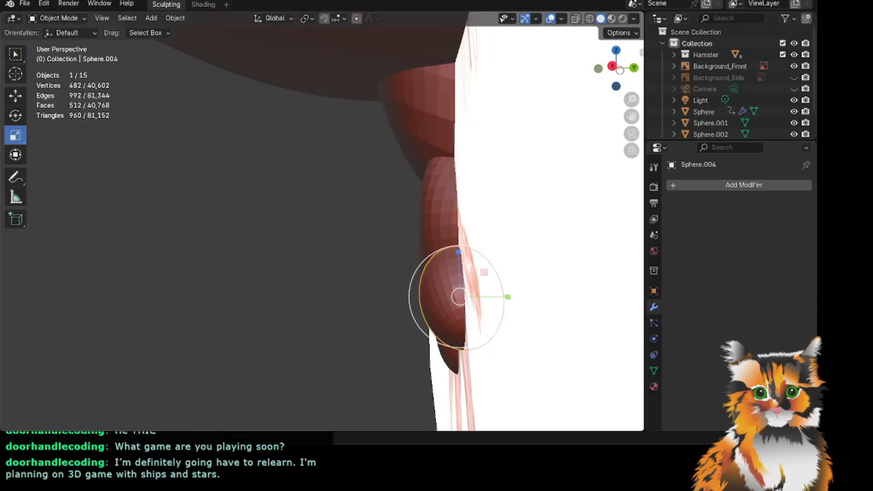
Switch the fourth finger base sphere to Sculpt Mode.
drag(621, 68, 633, 71)
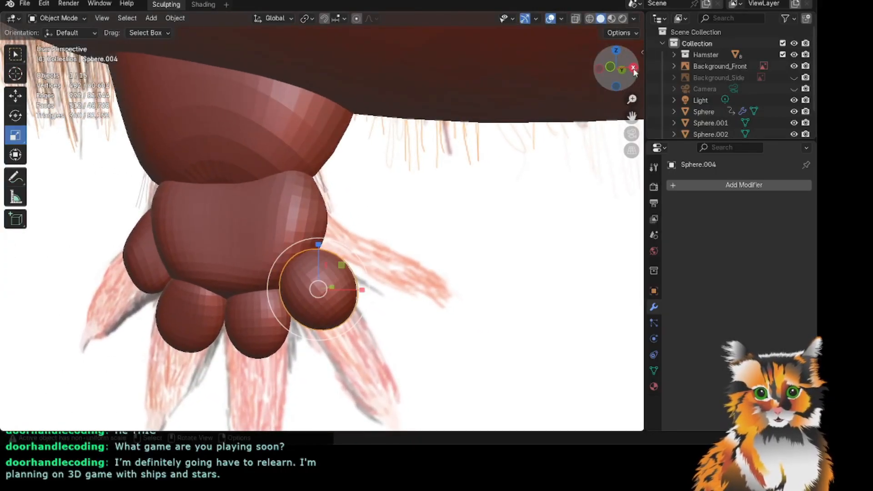
drag(632, 117, 565, 105)
scroll(159, 183, up, 1)
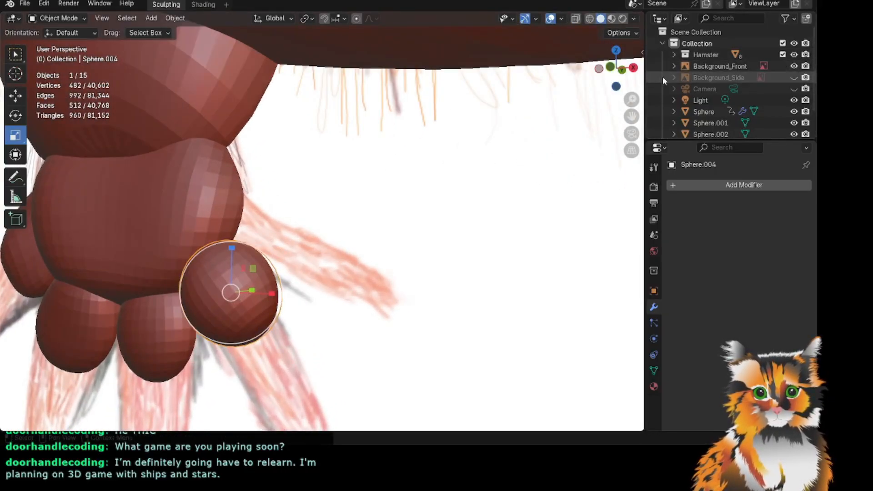
drag(627, 117, 674, 95)
scroll(257, 205, up, 1)
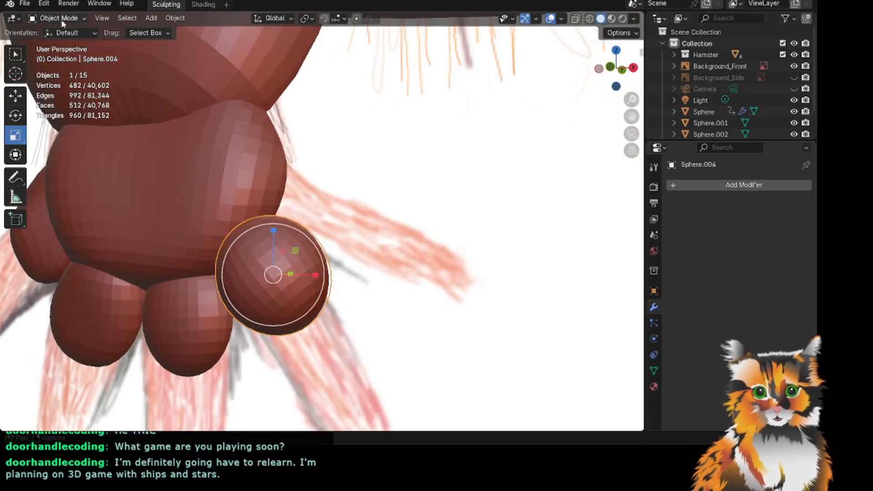
click(59, 18)
click(56, 50)
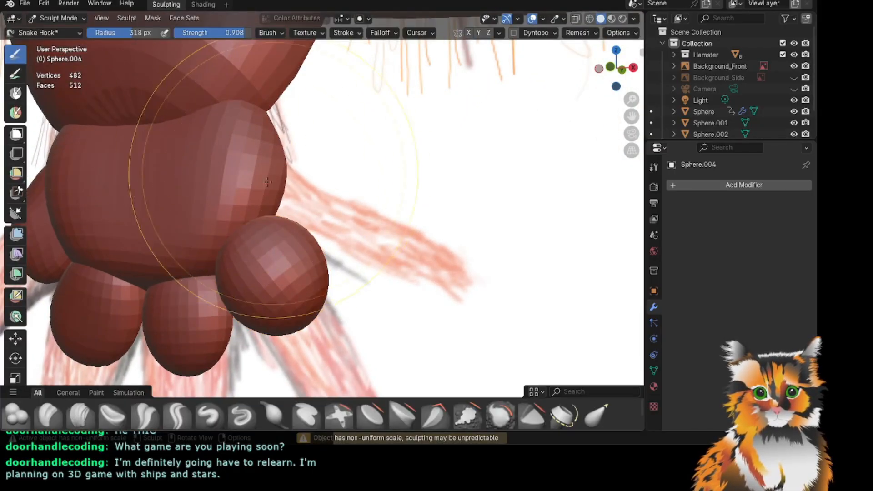
Push both sides of the fourth finger base inward along Y with the Snake Hook brush to make it thinner.
drag(601, 76, 562, 80)
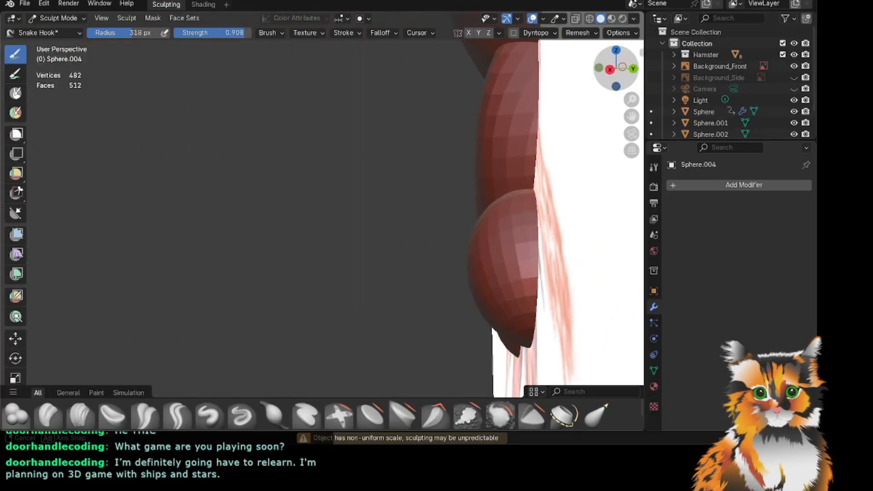
drag(632, 116, 589, 112)
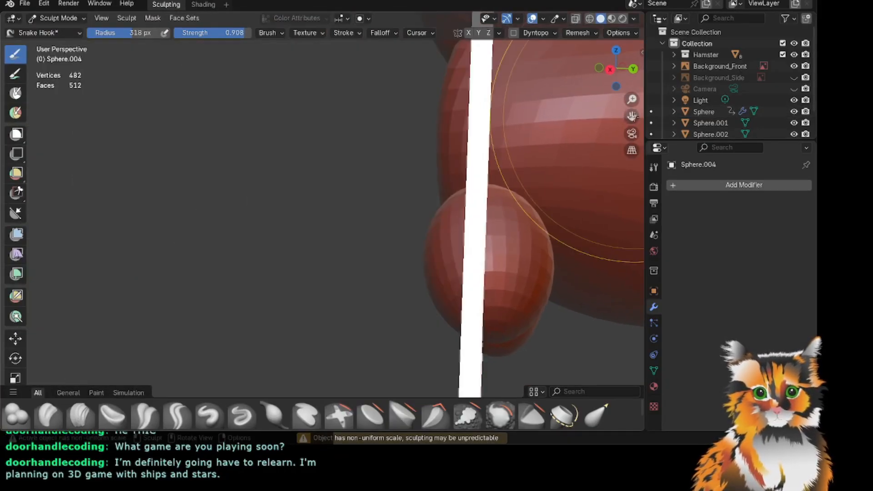
scroll(594, 242, down, 1)
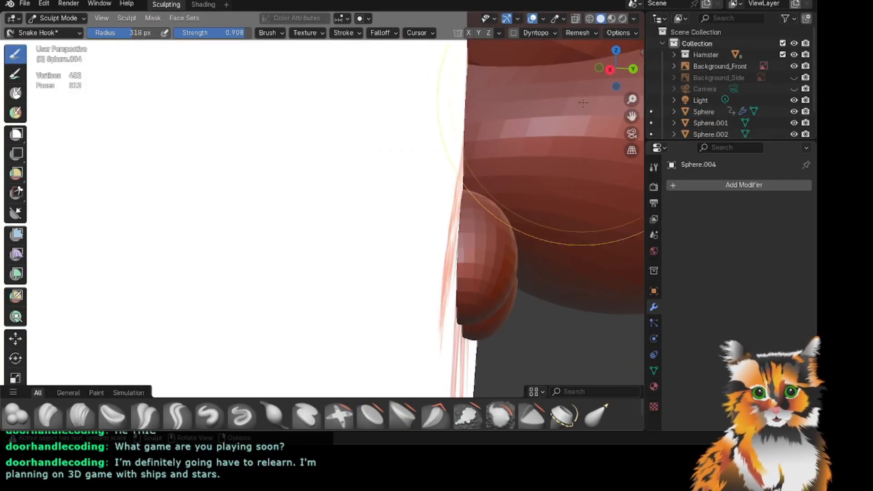
drag(632, 117, 519, 86)
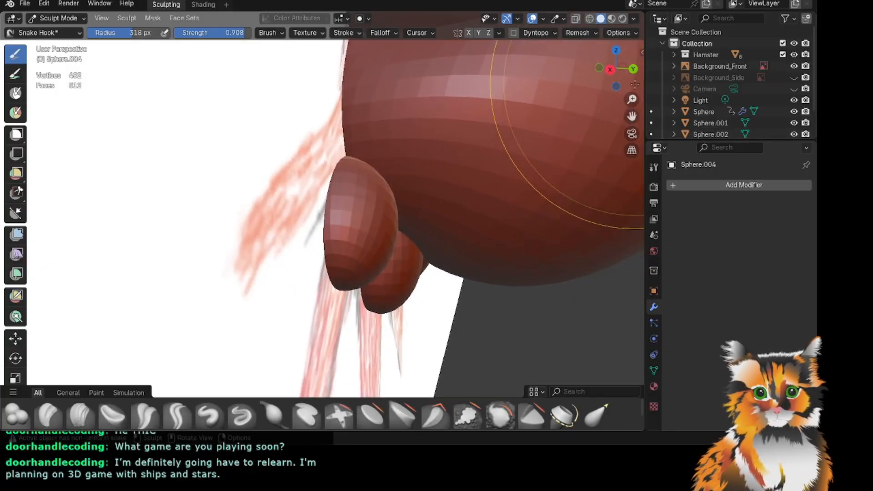
mouse_move(635, 84)
mouse_down()
mouse_move(605, 85)
mouse_move(631, 86)
mouse_up()
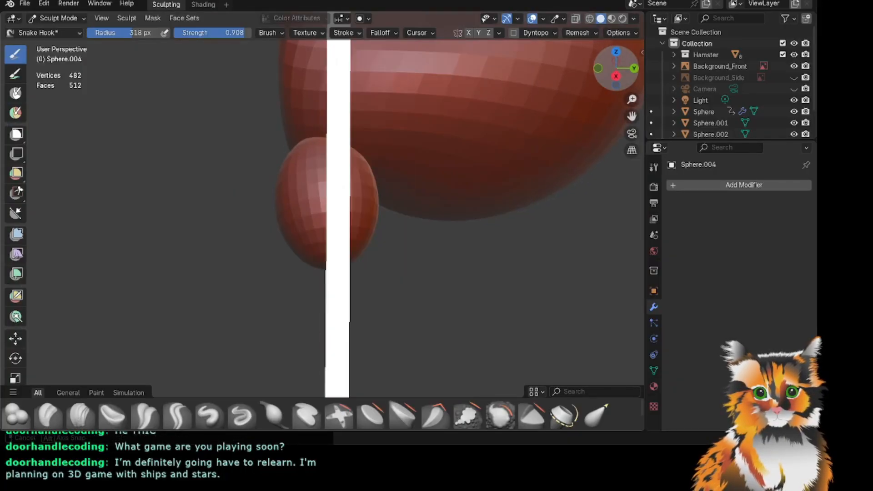
drag(376, 212, 351, 205)
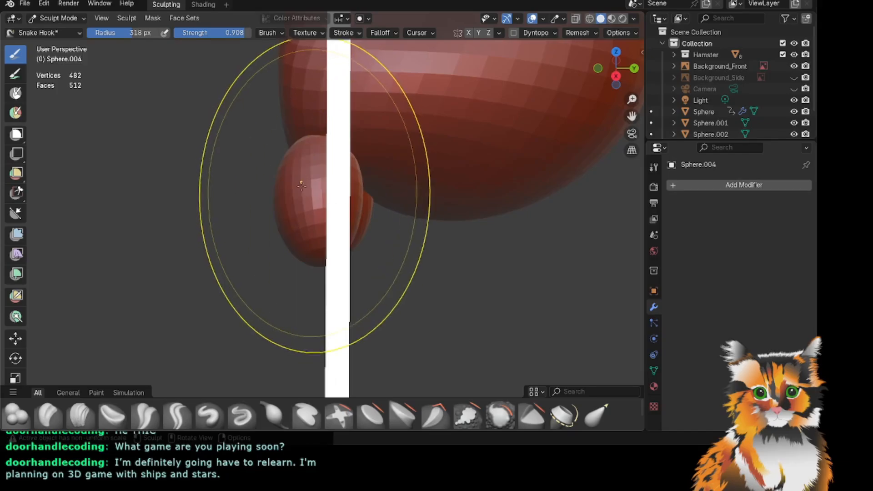
mouse_move(301, 179)
mouse_down()
mouse_move(352, 195)
mouse_move(313, 196)
mouse_up()
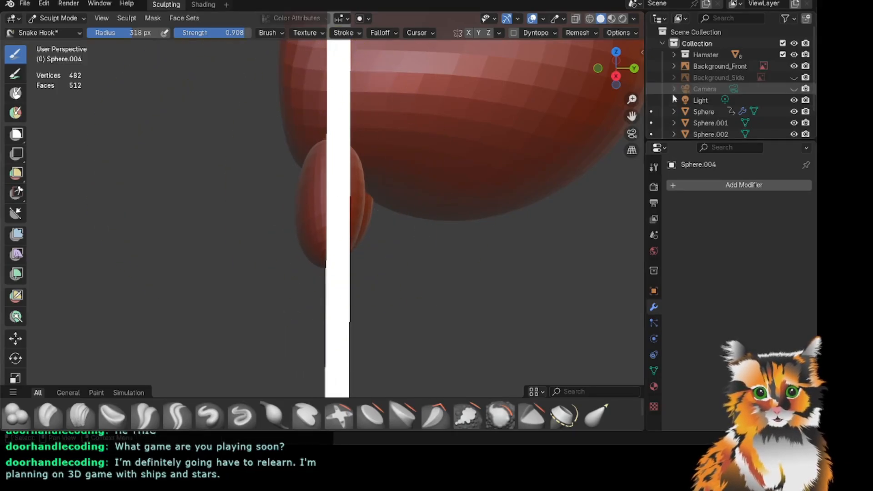
drag(616, 68, 718, 69)
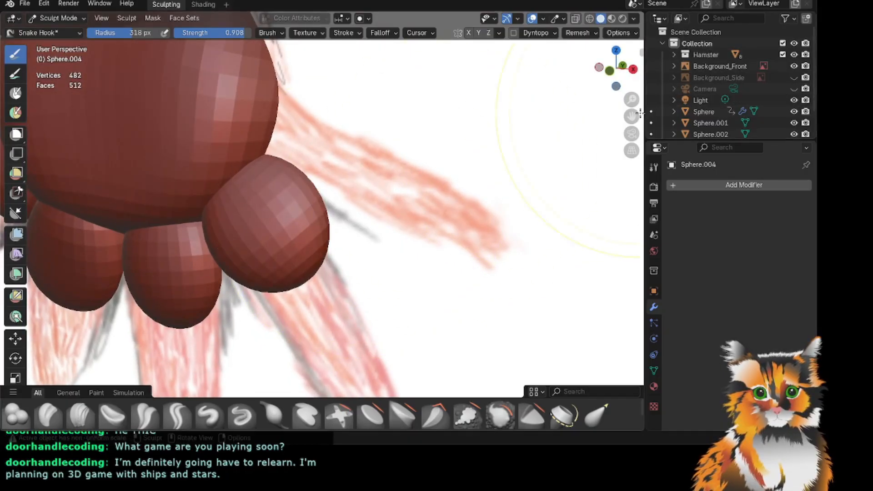
Push the upper outer and lower inner edges of the fourth finger base inward from the front with the Snake Hook brush to narrow it.
drag(631, 116, 668, 95)
drag(617, 68, 635, 65)
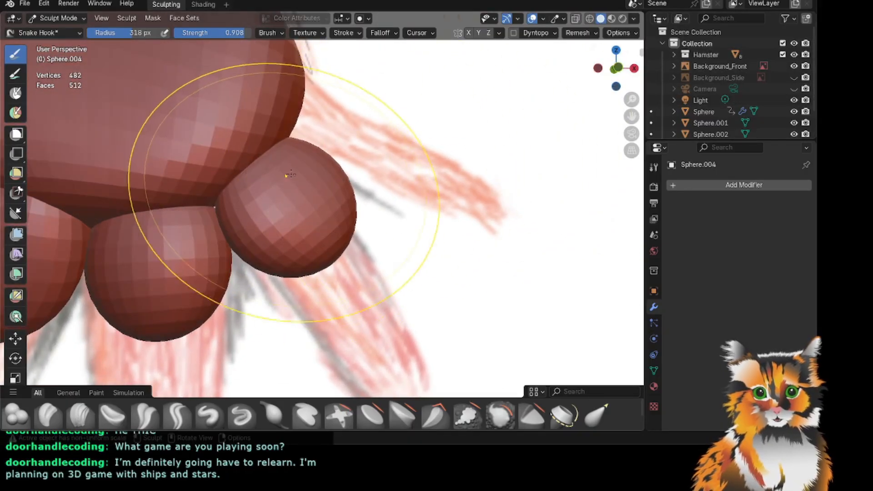
drag(347, 152, 328, 167)
drag(234, 252, 250, 253)
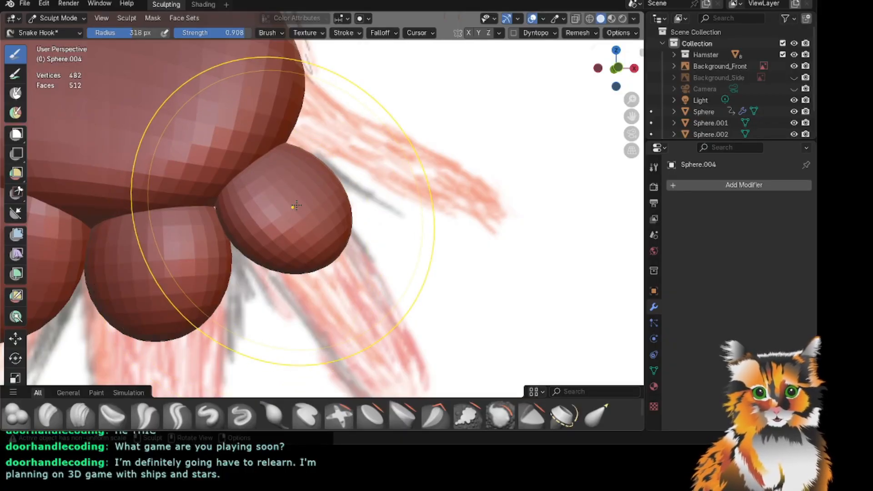
drag(222, 234, 233, 227)
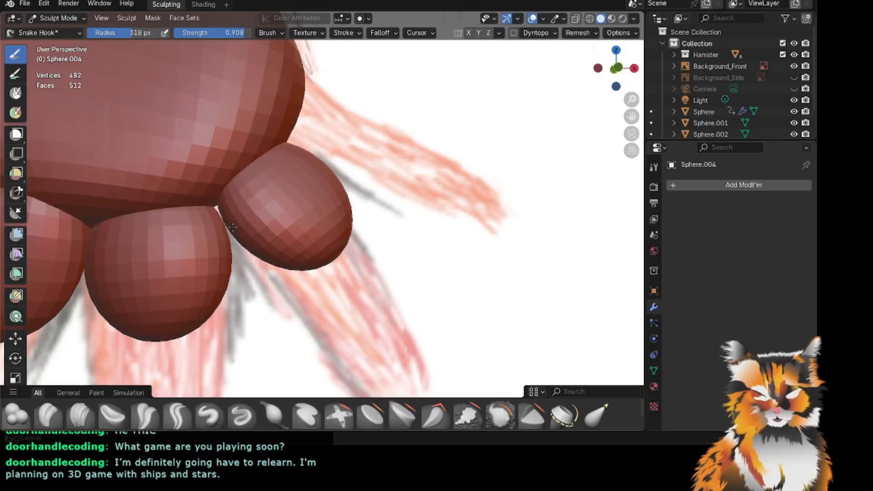
drag(351, 197, 343, 200)
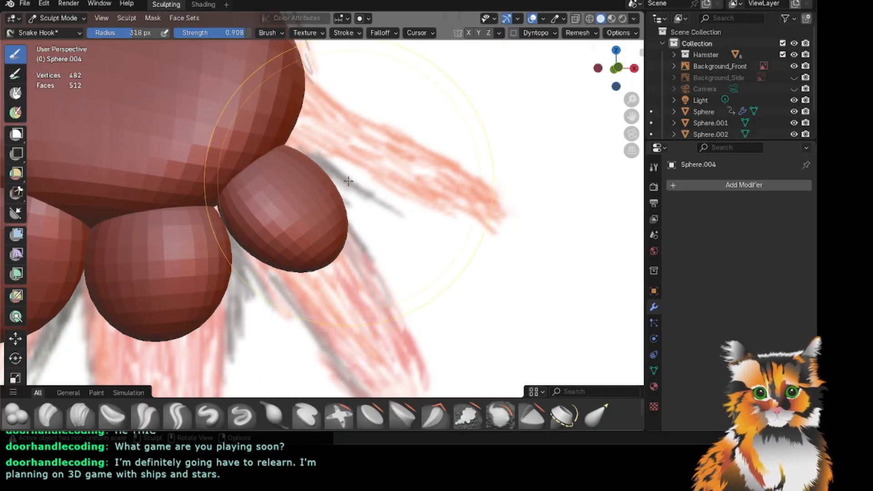
Pull the fourth finger base's inner edge away from the third finger base with Snake Hook strokes.
drag(631, 116, 598, 111)
scroll(237, 196, down, 2)
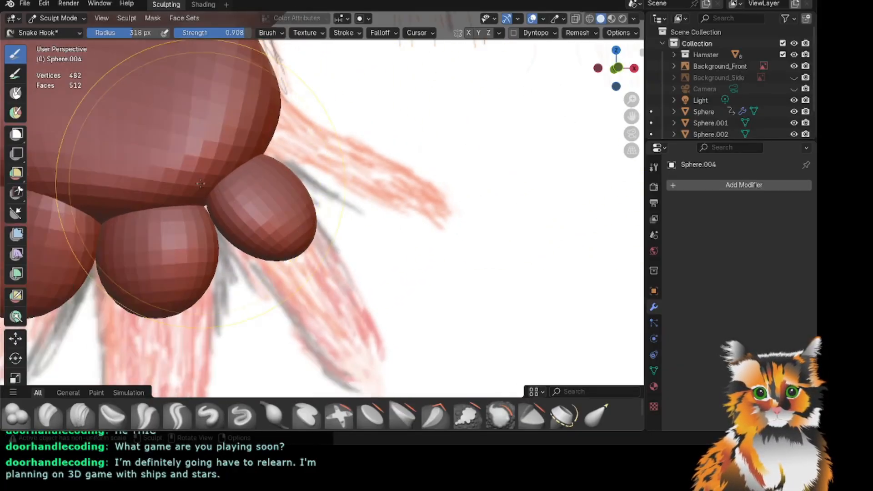
drag(273, 240, 289, 238)
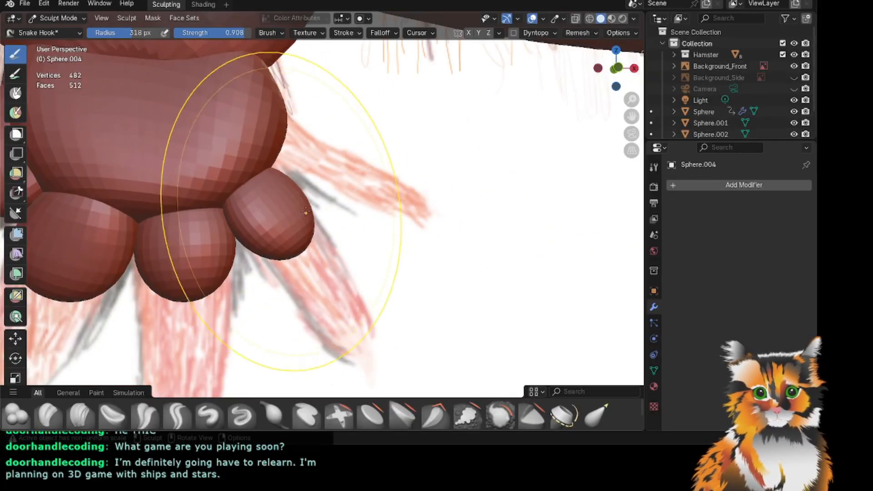
drag(236, 219, 243, 215)
scroll(265, 180, down, 3)
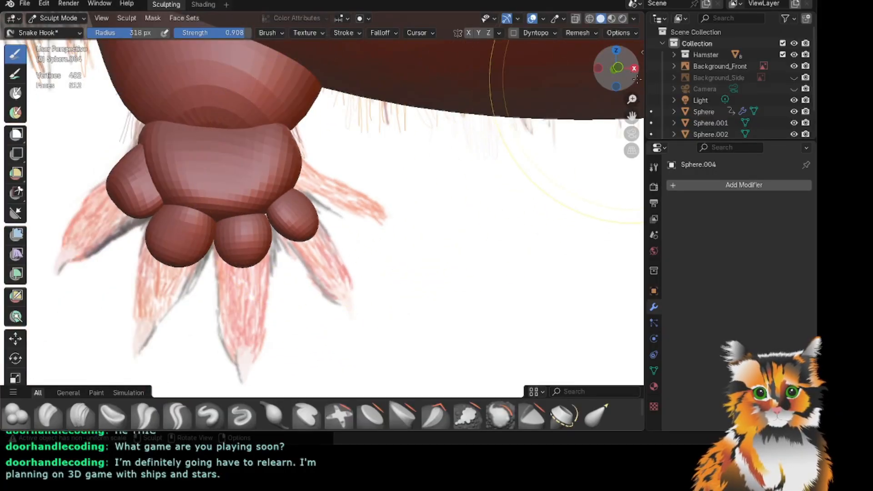
Refine the edges of the third-to-fourth finger gap on the fourth finger base with Snake Hook and save the file.
drag(632, 115, 675, 162)
mouse_move(604, 56)
mouse_down()
mouse_move(650, 54)
mouse_move(606, 46)
mouse_up()
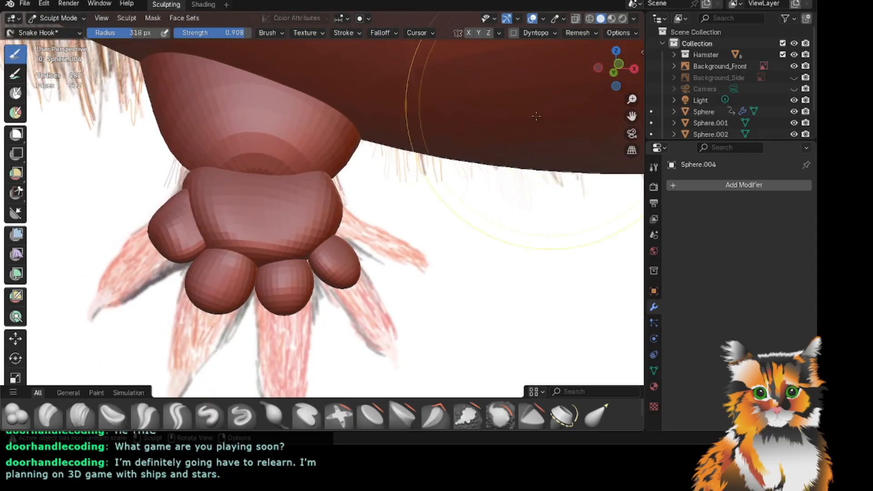
scroll(535, 113, down, 2)
scroll(311, 243, up, 4)
drag(310, 294, 309, 287)
drag(365, 270, 364, 266)
scroll(460, 273, down, 3)
scroll(227, 205, up, 2)
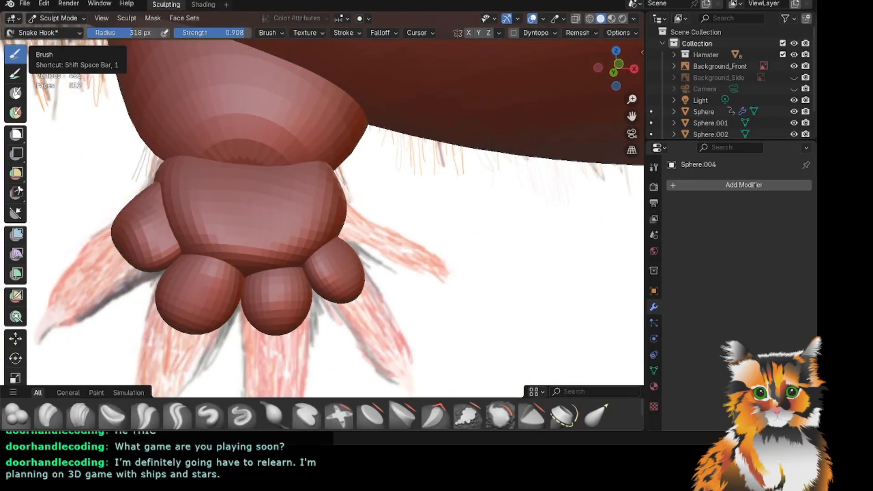
key(ctrl+s)
Examine the paw with its four finger bases against the body and front drawing from several angles.
scroll(111, 172, down, 3)
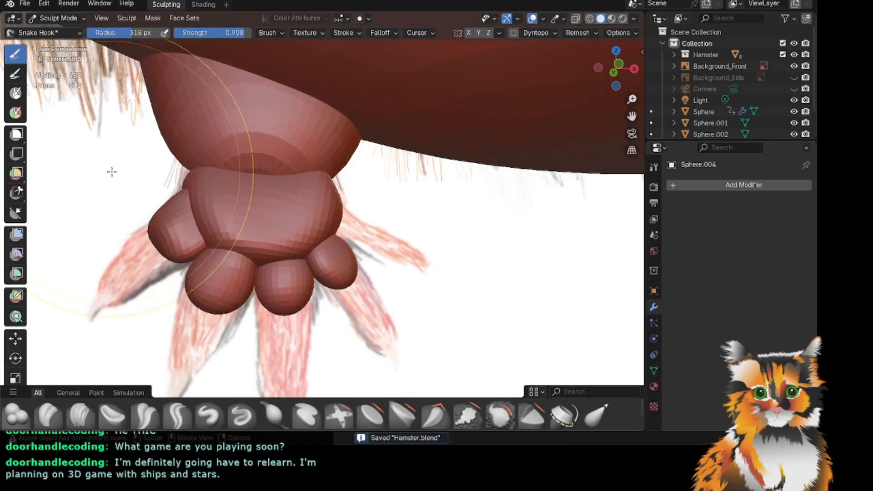
scroll(795, 82, down, 3)
drag(631, 117, 735, 104)
scroll(313, 144, down, 4)
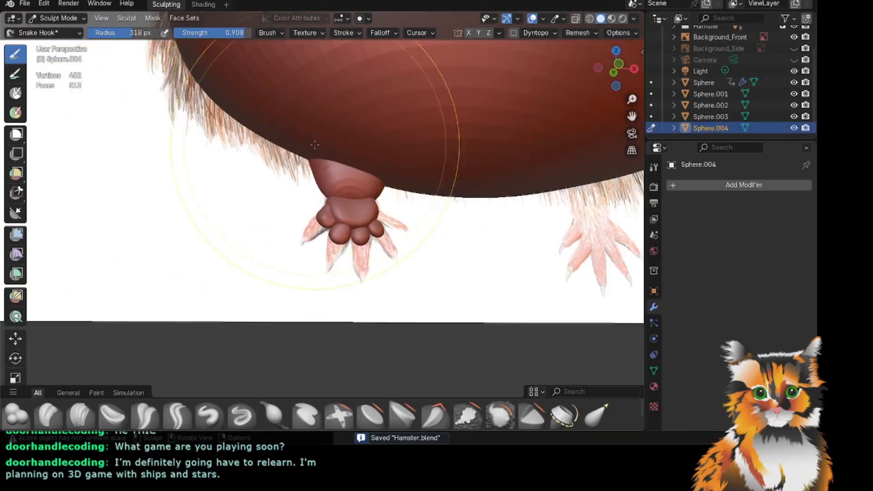
drag(624, 61, 604, 61)
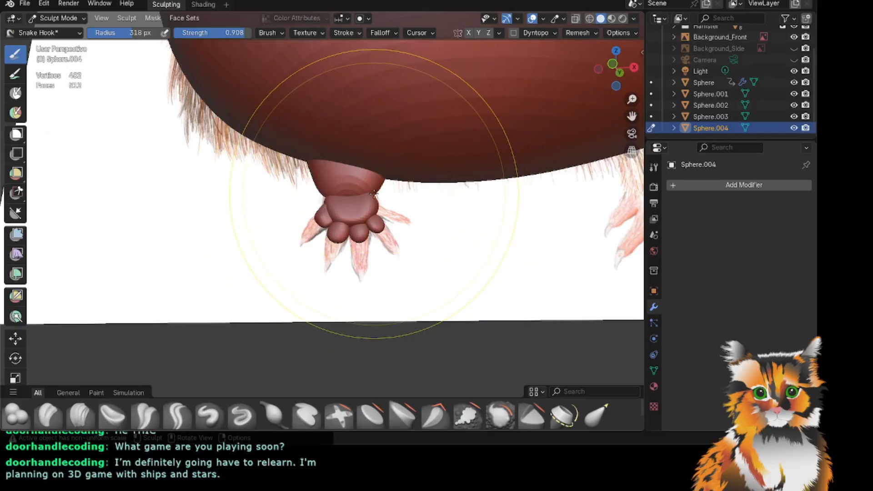
mouse_move(632, 116)
mouse_down()
mouse_move(687, 132)
mouse_move(706, 156)
mouse_up()
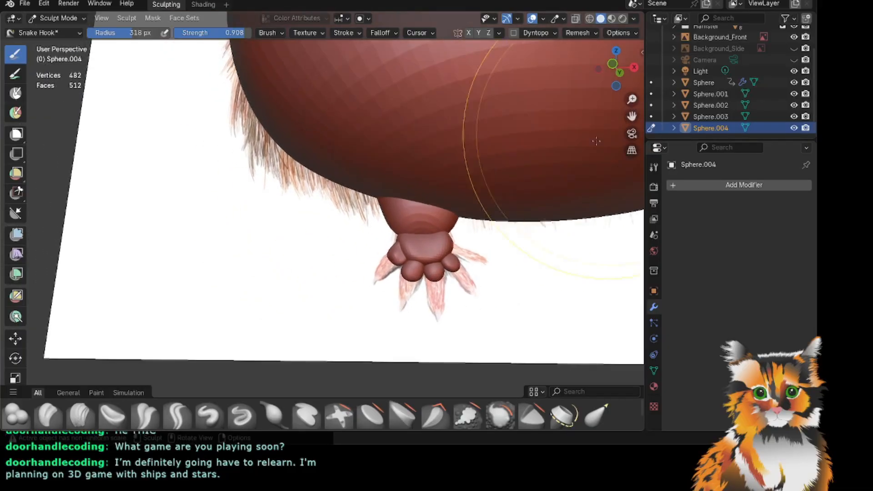
scroll(460, 225, up, 3)
scroll(419, 246, down, 3)
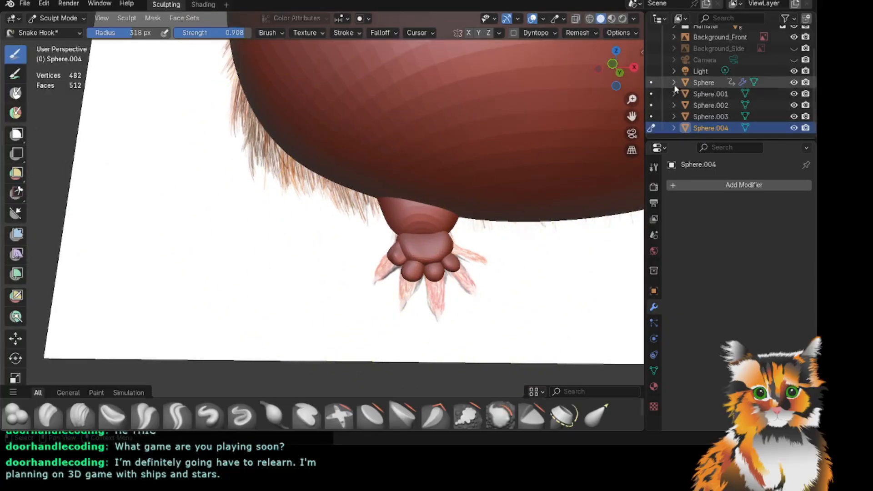
drag(616, 68, 437, 69)
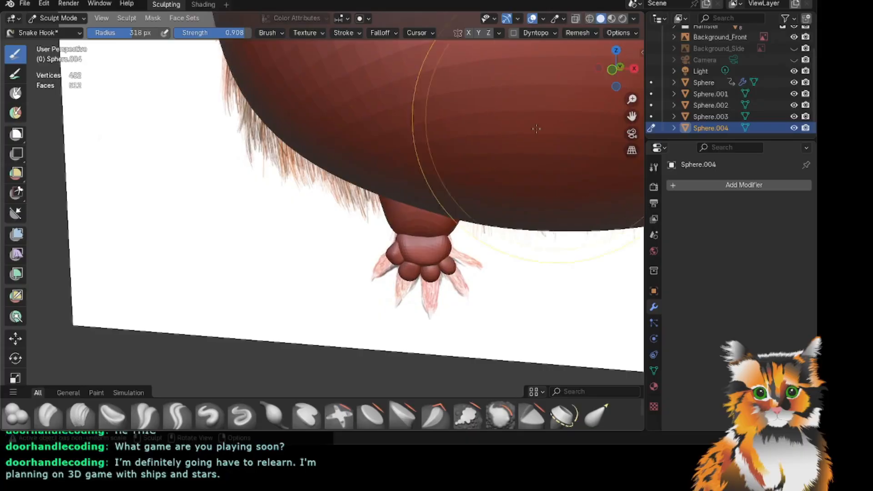
scroll(538, 131, up, 3)
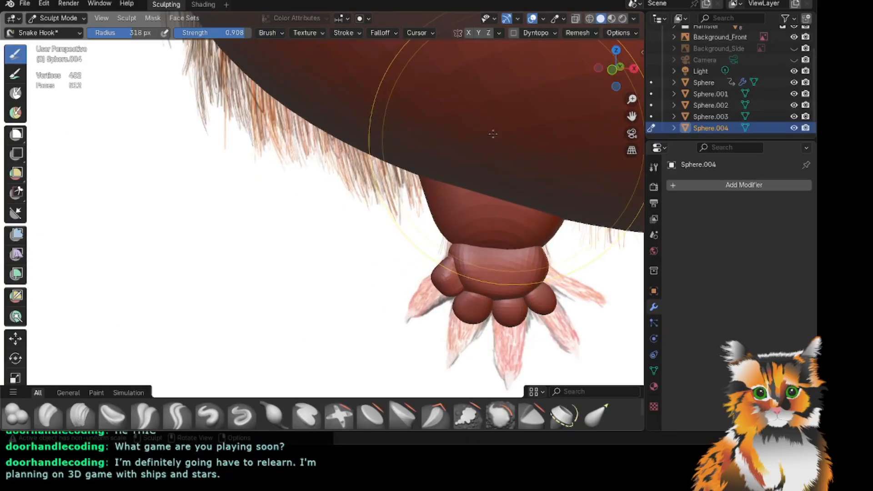
Return to Object Mode, place a smaller fifth finger base sphere beside the palm above the fourth one, and save the file.
click(54, 20)
click(64, 32)
middle_drag(523, 203, 412, 203)
scroll(323, 325, up, 2)
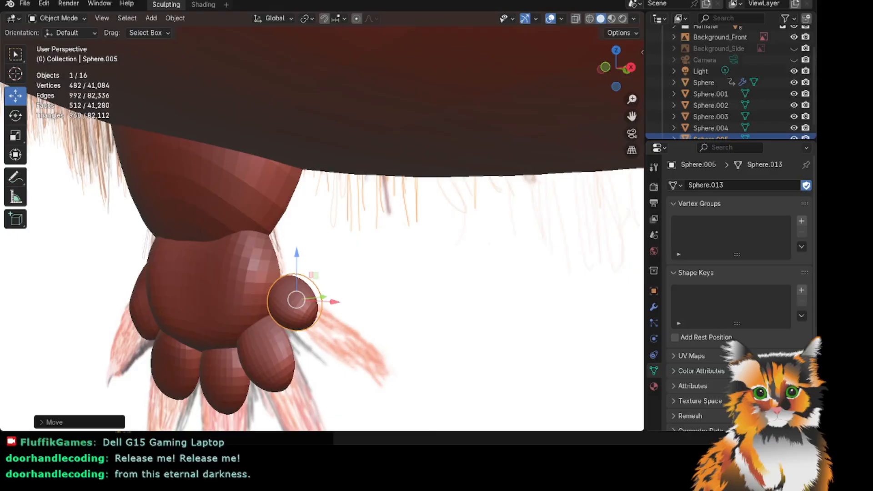
scroll(425, 333, up, 1)
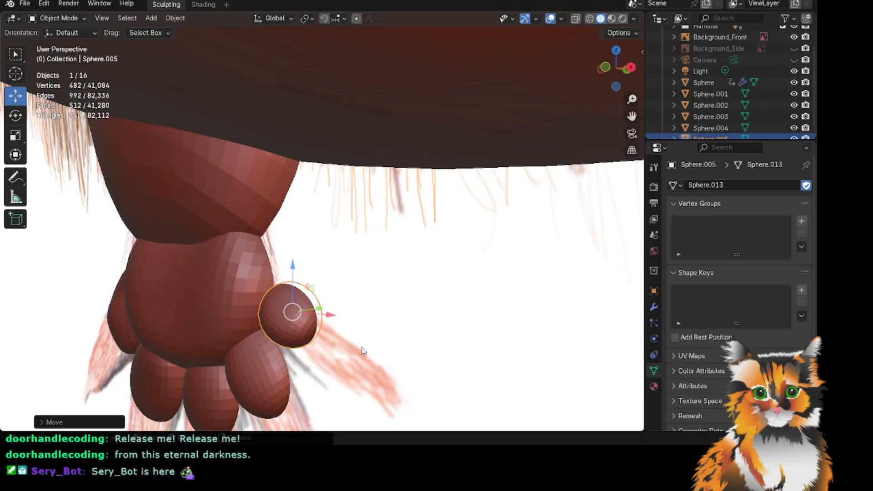
key(ctrl+s)
scroll(319, 79, down, 1)
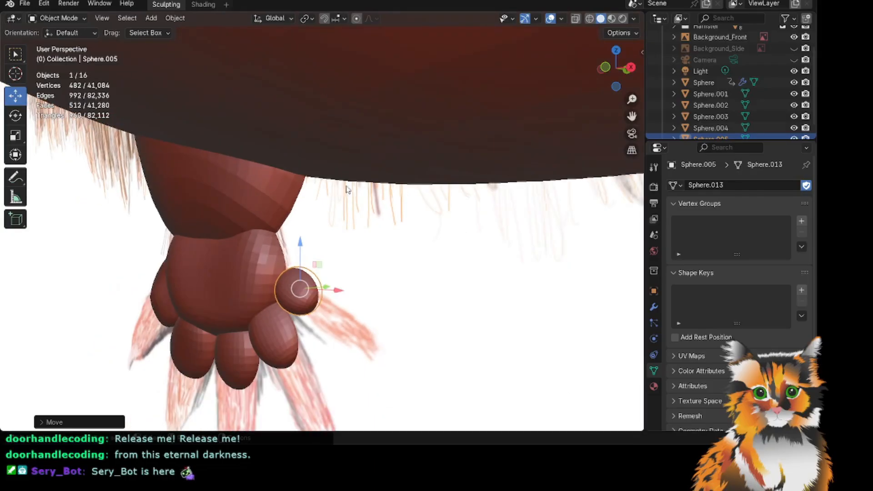
Scale the fifth finger base sphere along its axes into a slightly flatter oval against the palm.
mouse_move(624, 72)
mouse_down()
mouse_move(678, 84)
mouse_move(622, 71)
mouse_up()
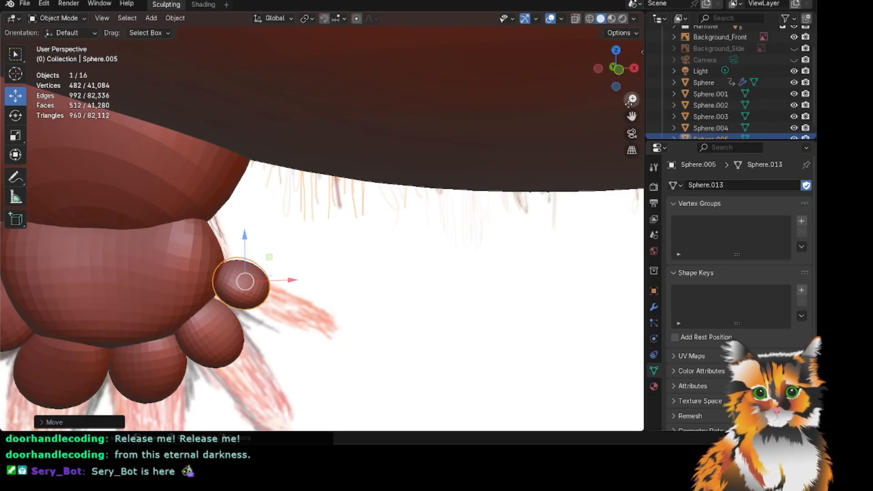
drag(630, 115, 736, 98)
scroll(330, 261, up, 1)
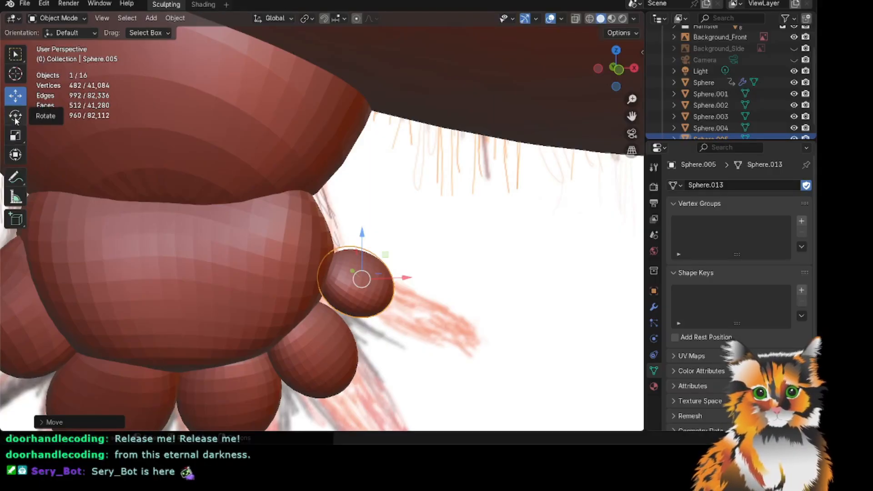
click(16, 136)
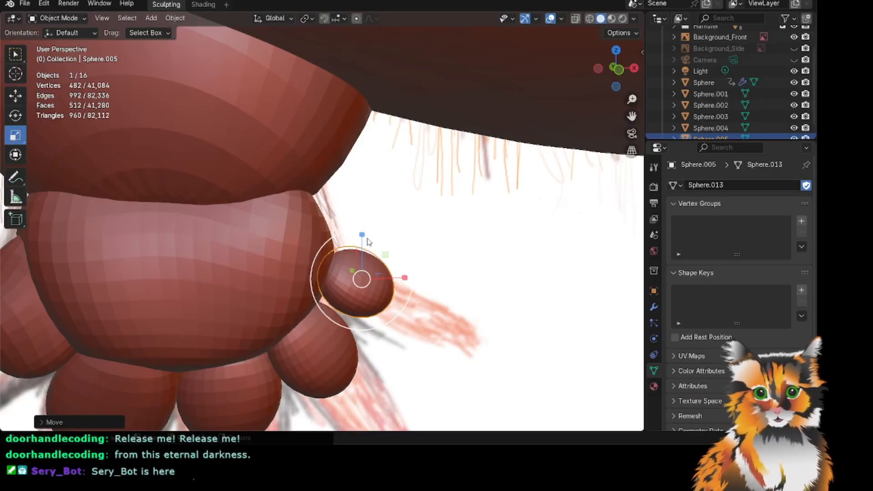
drag(362, 235, 365, 246)
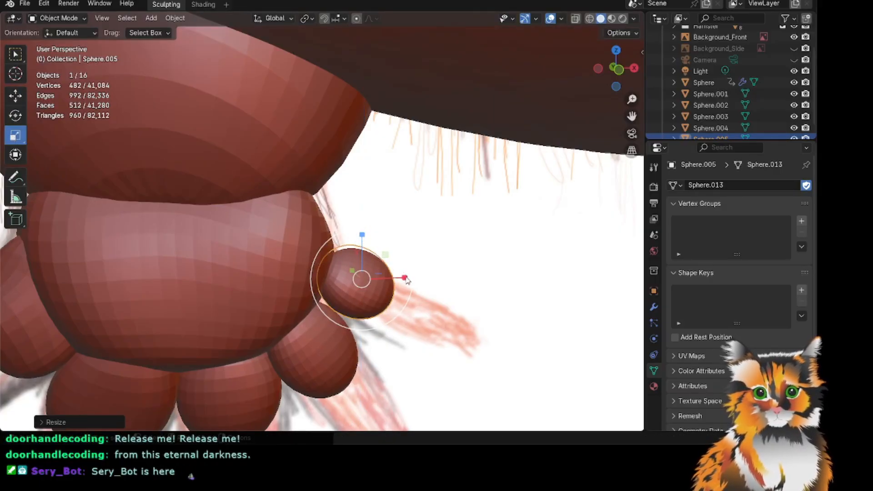
drag(404, 278, 392, 283)
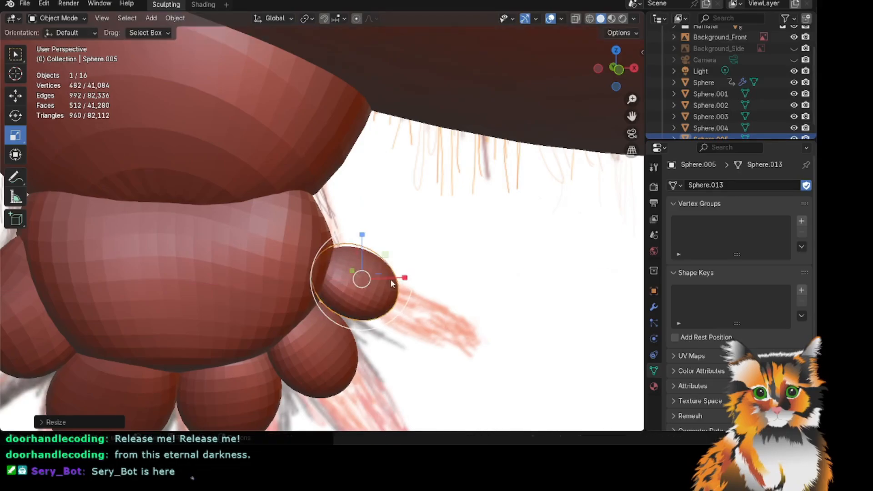
key(s)
click(359, 233)
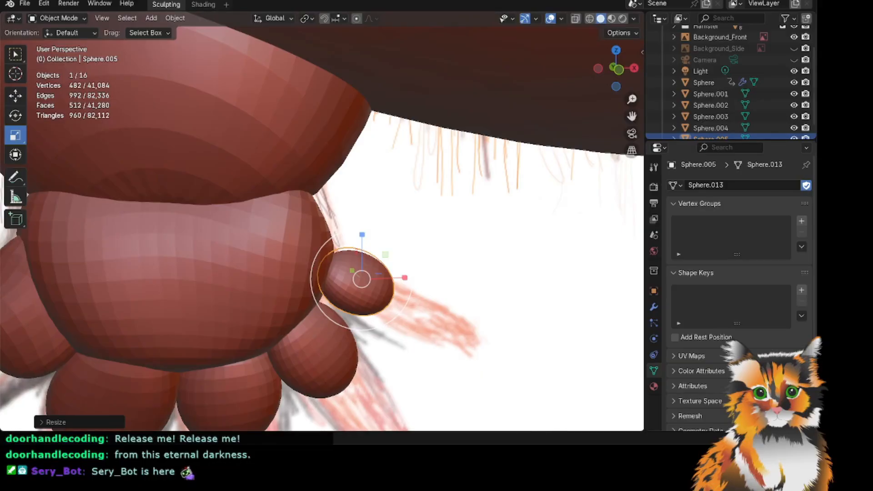
Compare the fifth finger base's size with the other finger bases and the front drawing, and reselect its sphere.
scroll(321, 221, down, 6)
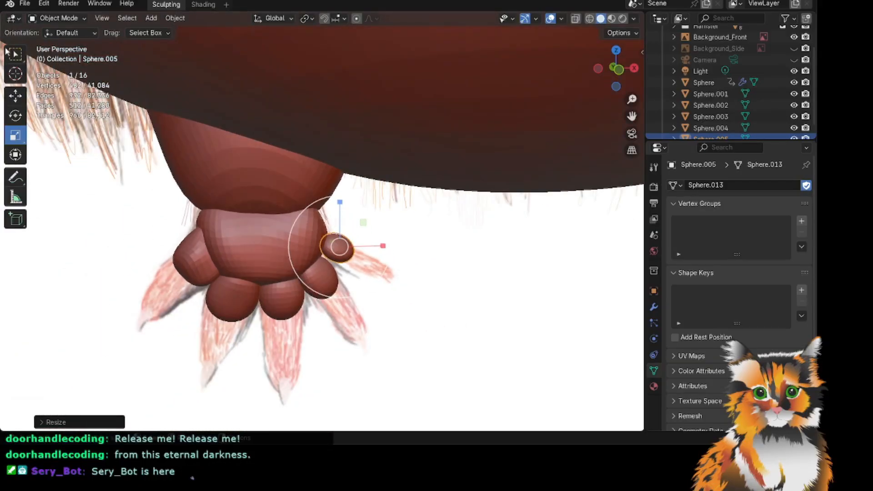
click(15, 54)
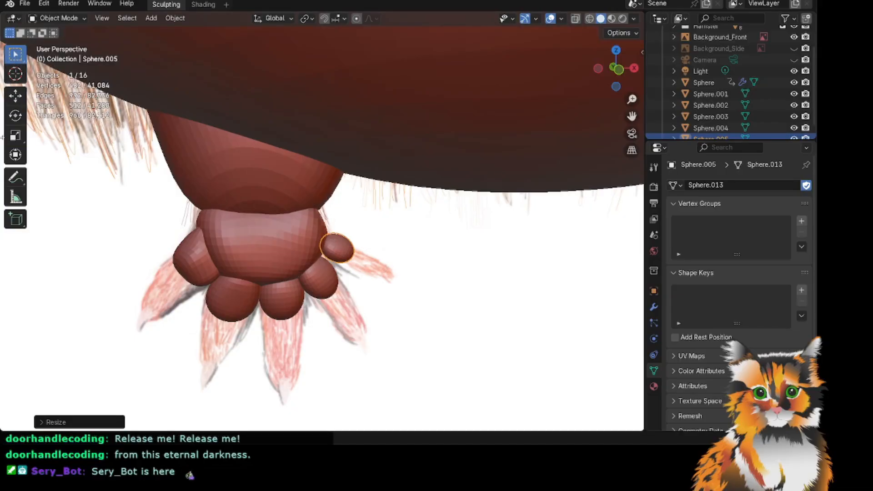
click(71, 236)
scroll(241, 235, down, 3)
scroll(242, 234, up, 7)
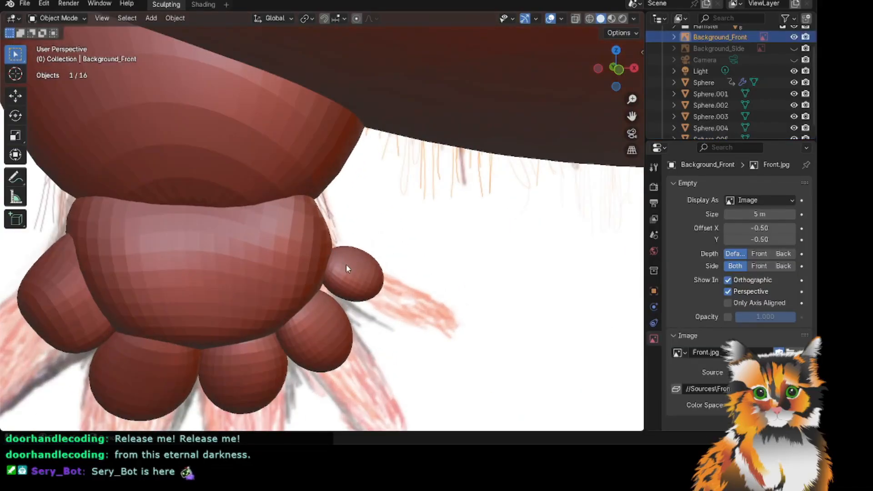
click(346, 269)
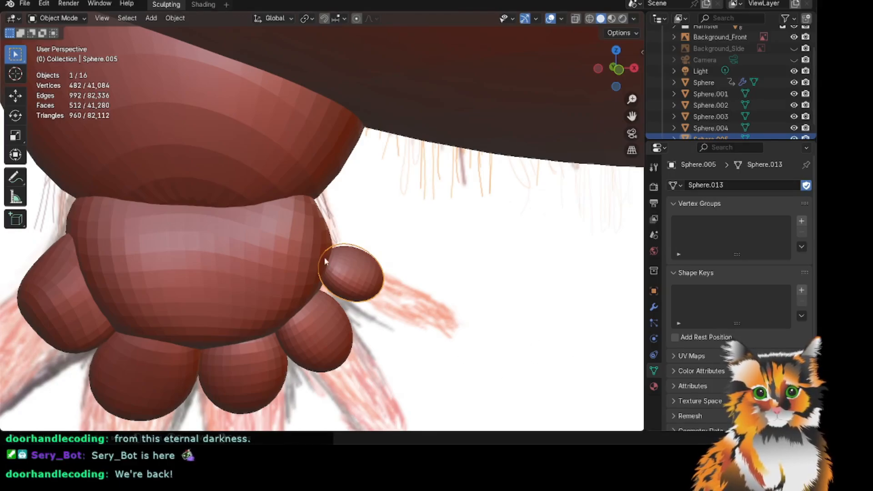
Adjust the fifth finger base sphere's proportions once more with the Scale tool.
click(15, 135)
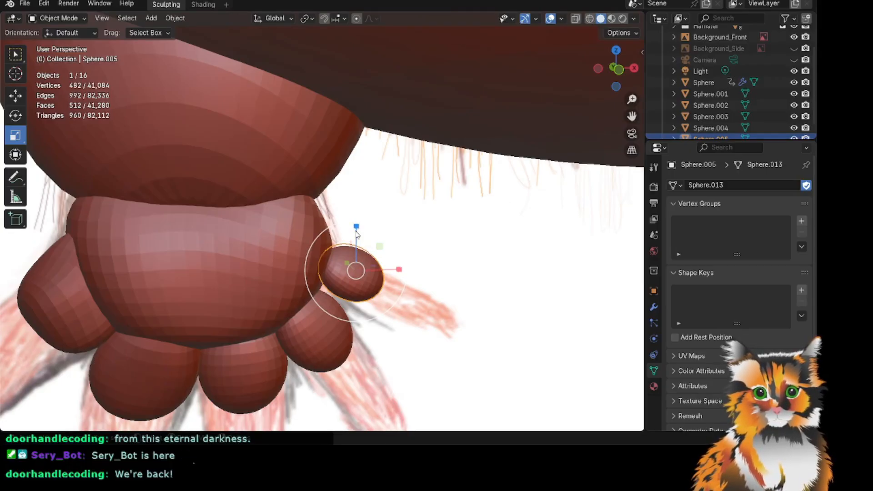
drag(356, 231, 420, 271)
scroll(408, 273, down, 4)
mouse_move(625, 64)
mouse_down()
mouse_move(541, 65)
mouse_move(714, 63)
mouse_move(612, 54)
mouse_move(623, 49)
mouse_move(617, 70)
mouse_up()
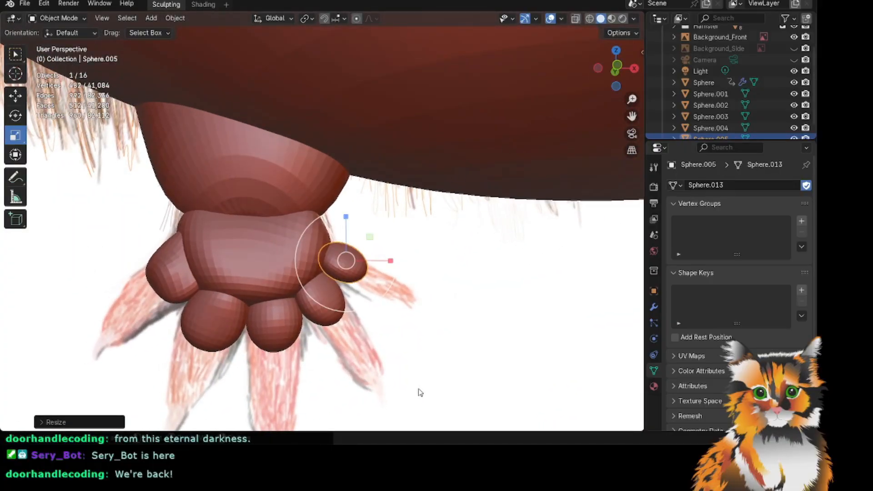
Inspect the fifth finger base's depth from the side against the palm and the neighbouring finger bases.
scroll(380, 350, up, 2)
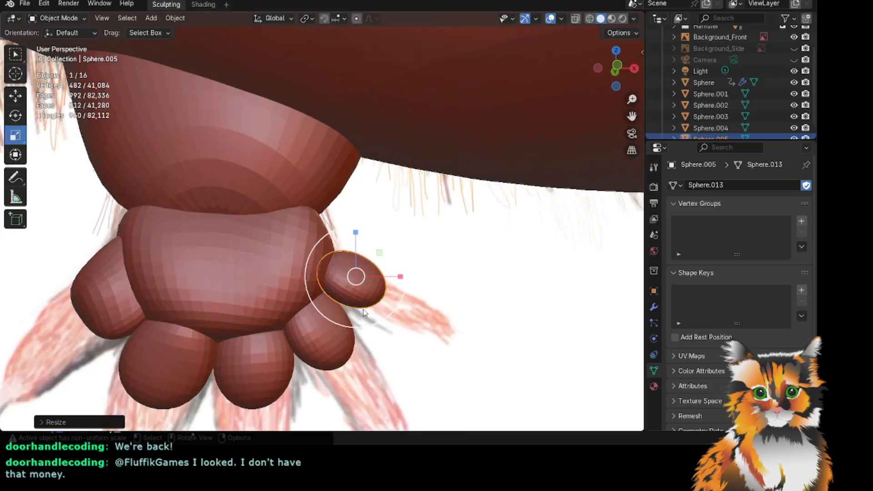
scroll(364, 312, up, 1)
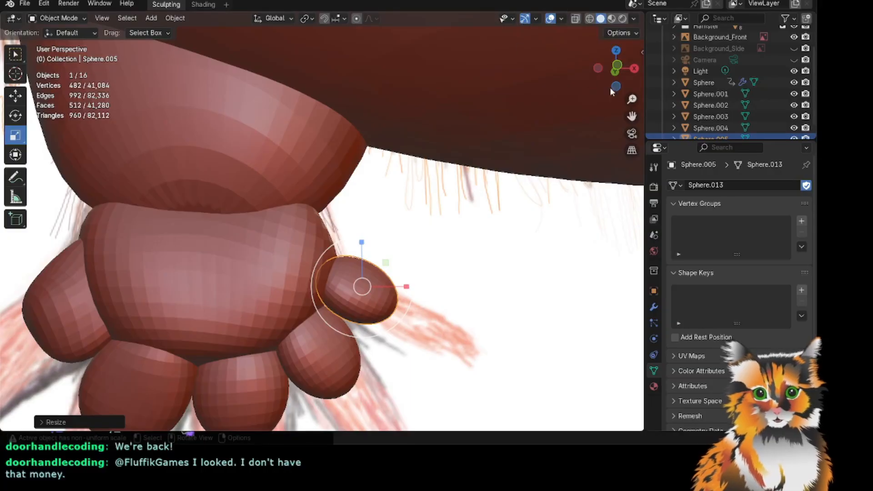
drag(615, 68, 553, 77)
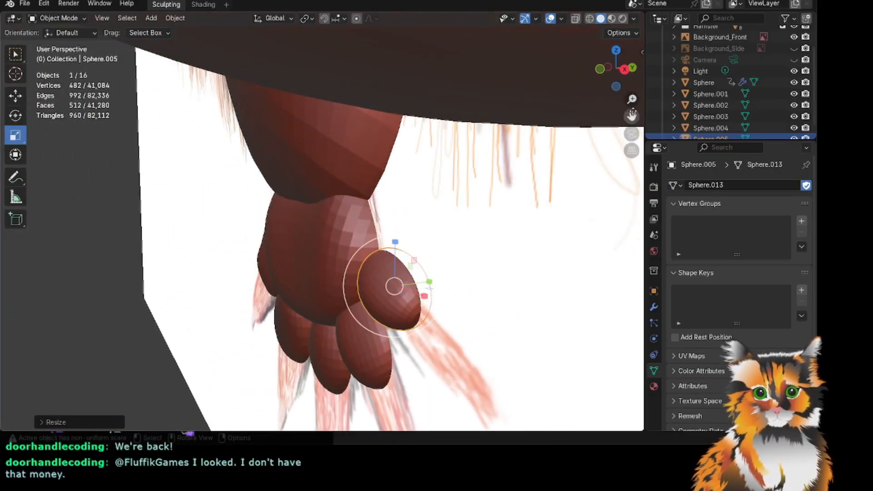
drag(631, 116, 517, 67)
mouse_move(623, 75)
mouse_down()
mouse_move(563, 75)
mouse_move(641, 75)
mouse_move(627, 70)
mouse_up()
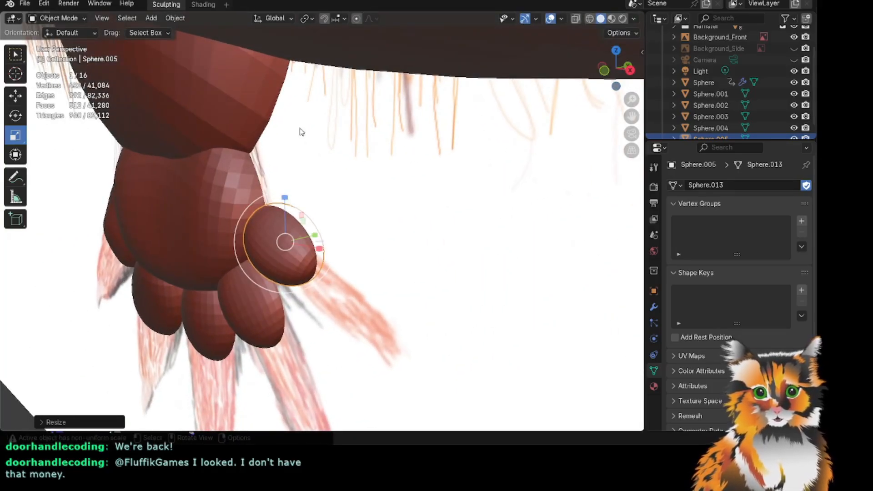
Nudge the fifth finger base sphere slightly along the vertical axis with the Move tool.
drag(630, 116, 645, 114)
drag(618, 73, 660, 72)
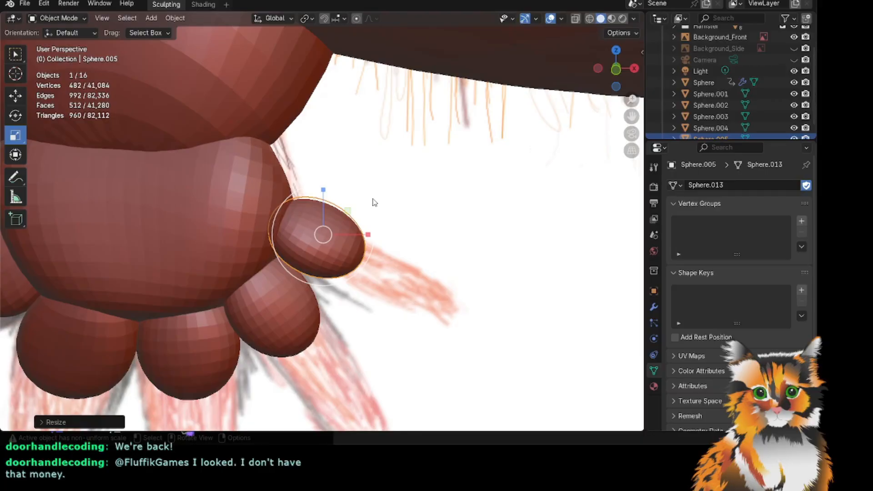
click(15, 95)
drag(323, 194, 322, 194)
Switch to Sculpt Mode and push the fifth finger base's front surface back towards the drawing with the Snake Hook brush.
drag(613, 83, 541, 86)
drag(631, 115, 625, 101)
scroll(391, 155, up, 2)
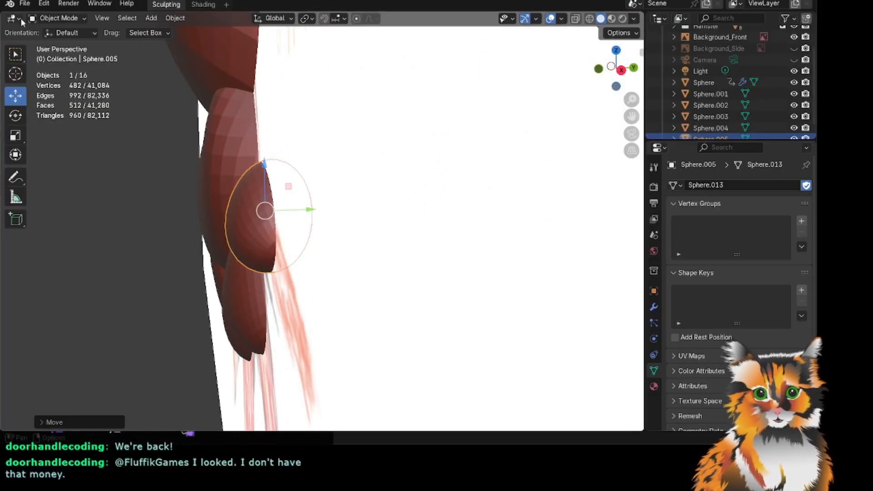
click(77, 18)
click(63, 56)
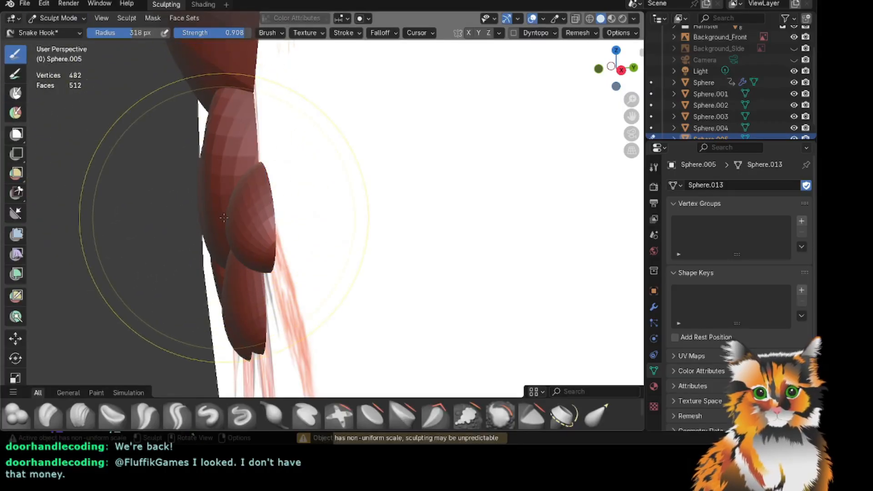
drag(235, 221, 246, 220)
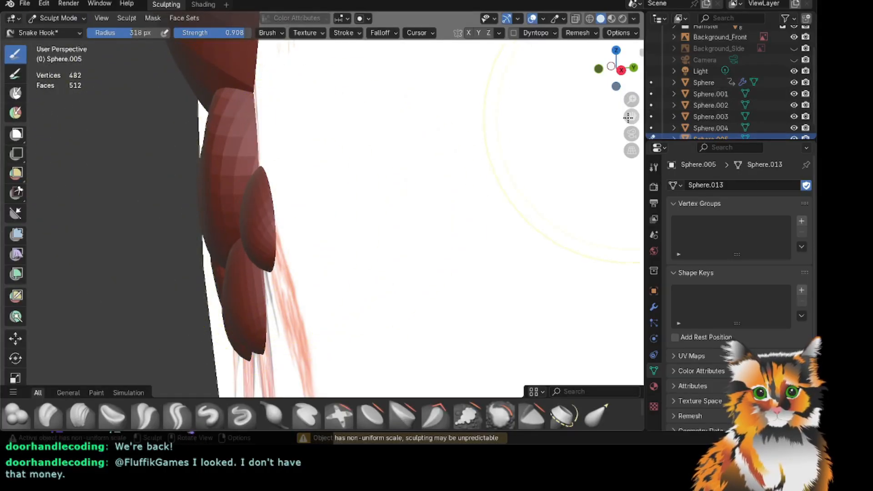
Reshape the fifth finger base from the front with Snake Hook into a narrower oval that slopes towards its drawn finger.
drag(623, 77, 582, 100)
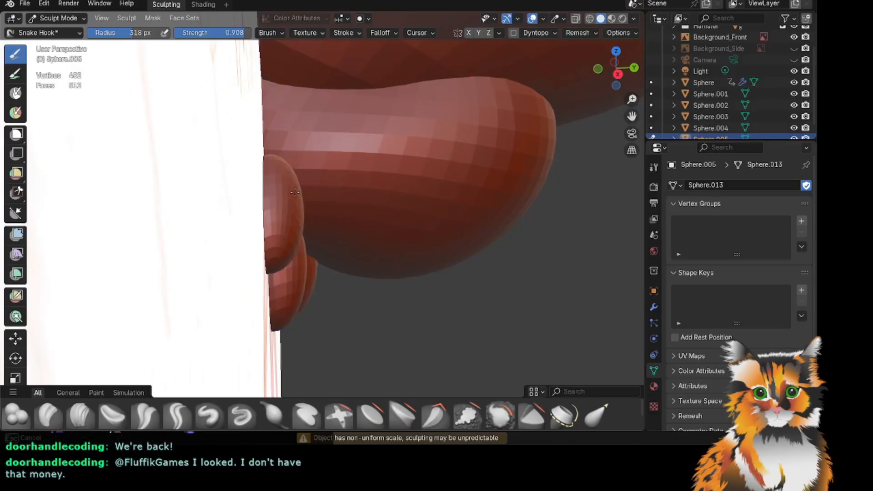
drag(607, 70, 586, 54)
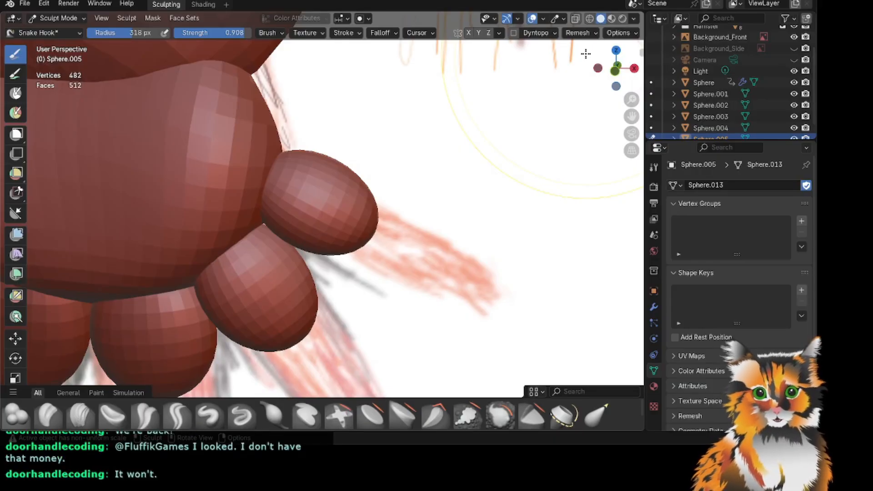
scroll(588, 91, down, 5)
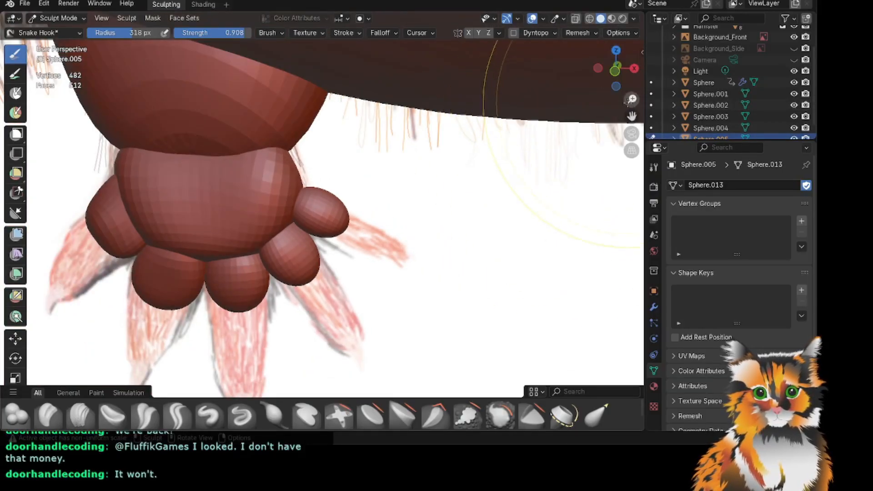
drag(631, 116, 635, 155)
scroll(331, 213, up, 3)
mouse_move(332, 230)
mouse_down()
mouse_move(293, 296)
mouse_move(343, 294)
mouse_up()
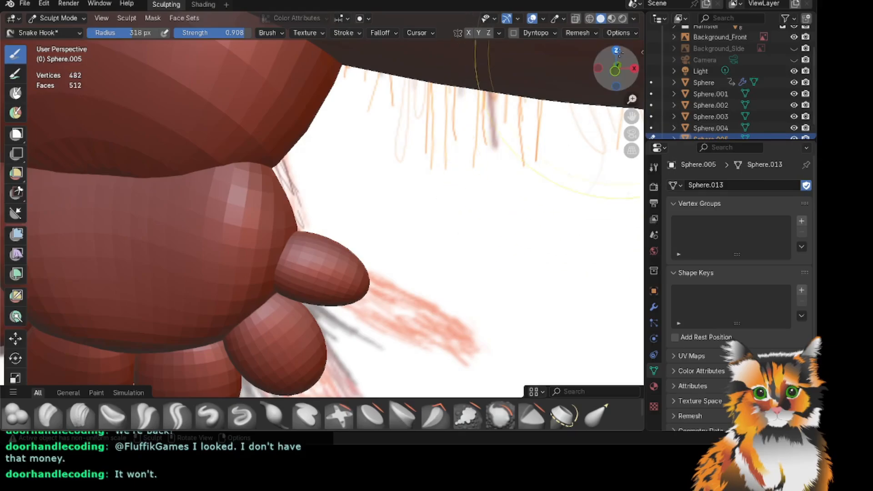
Pull the outer end of the fifth finger base outward along its drawn finger with Snake Hook.
mouse_move(628, 58)
mouse_down()
mouse_move(473, 61)
mouse_move(628, 57)
mouse_up()
scroll(452, 180, down, 4)
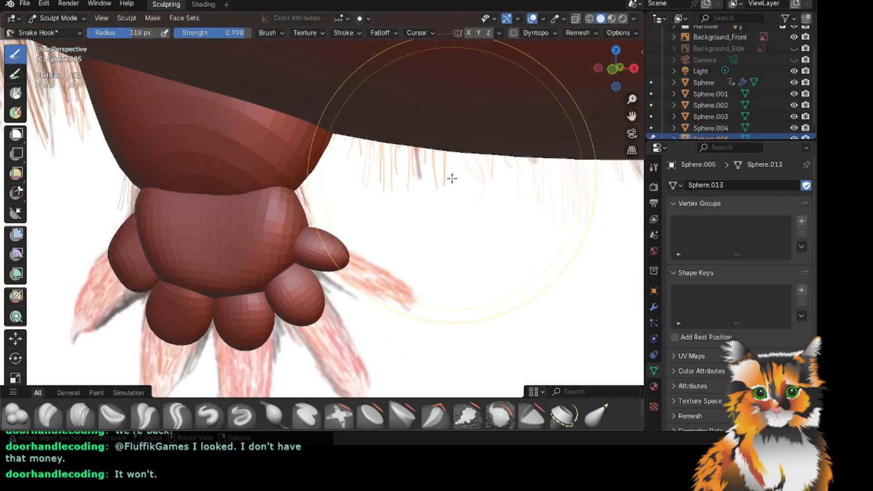
scroll(567, 180, down, 1)
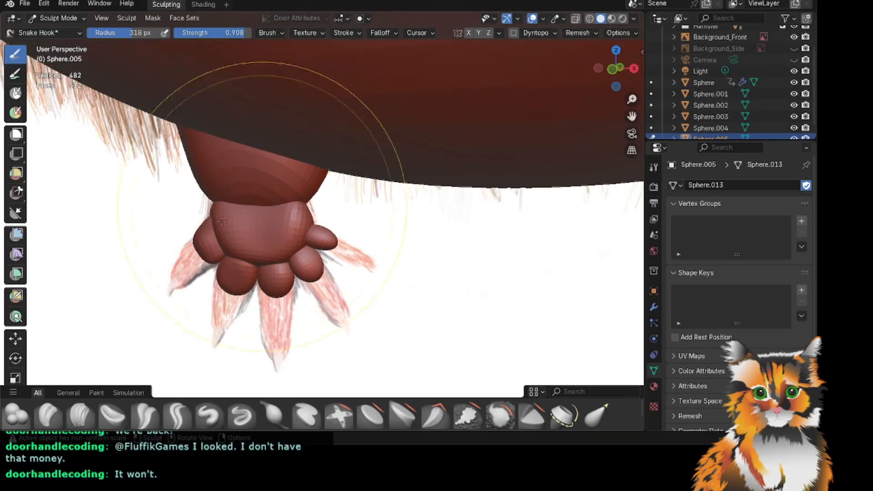
scroll(223, 254, up, 3)
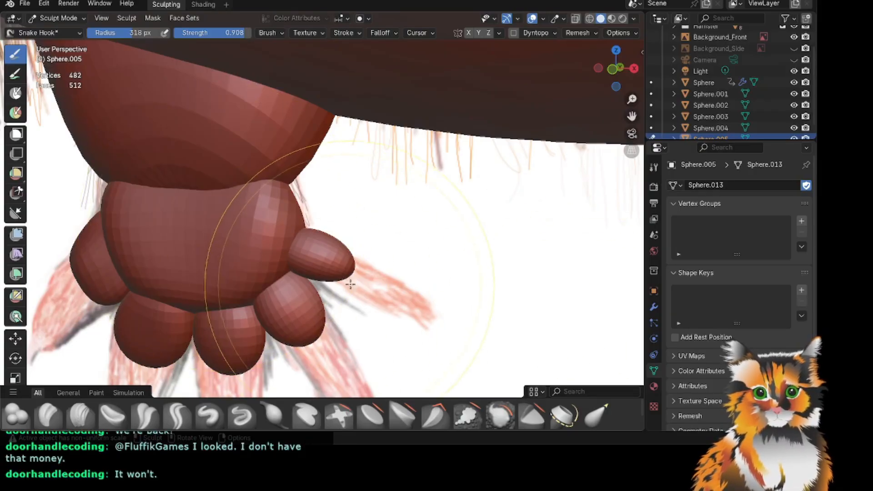
drag(346, 267, 352, 278)
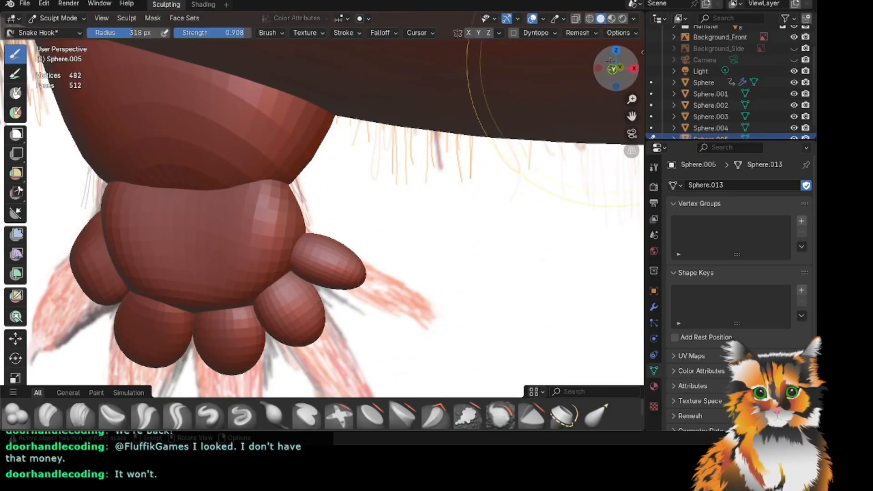
Refine the fifth finger base's upper edge beside the palm and its underside with short Snake Hook strokes.
drag(614, 68, 608, 61)
scroll(546, 59, down, 2)
drag(632, 116, 712, 65)
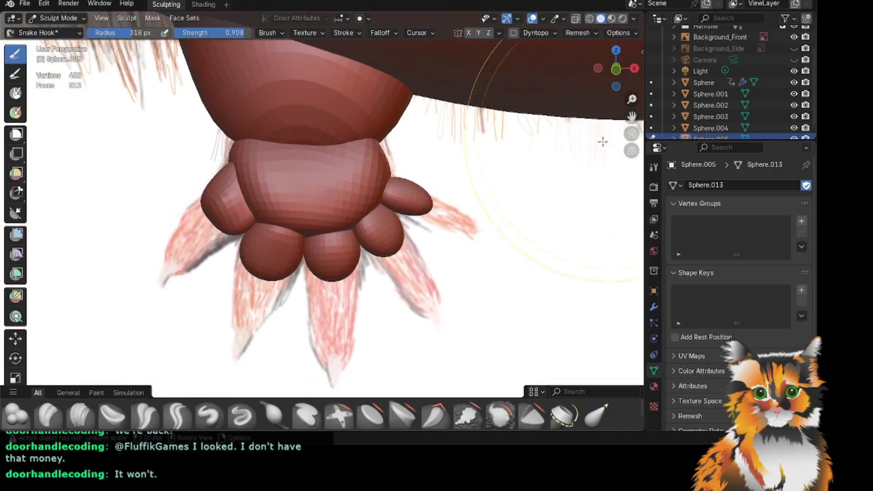
scroll(423, 229, up, 2)
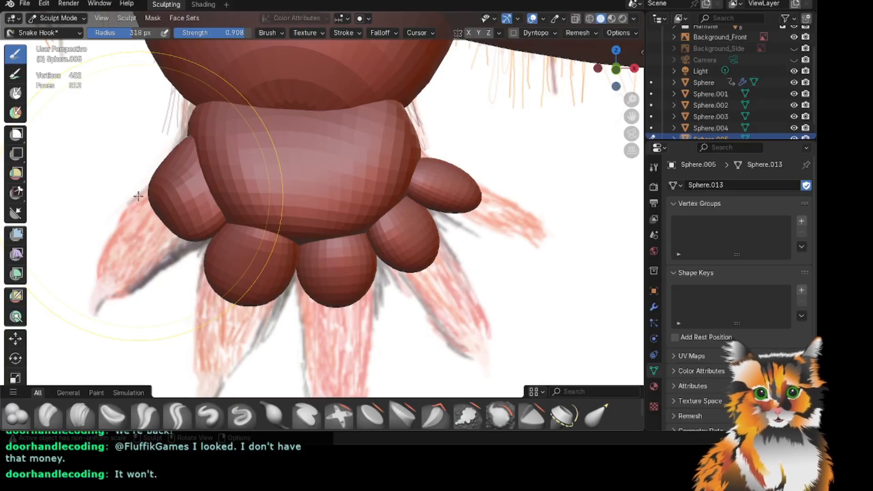
scroll(138, 195, up, 1)
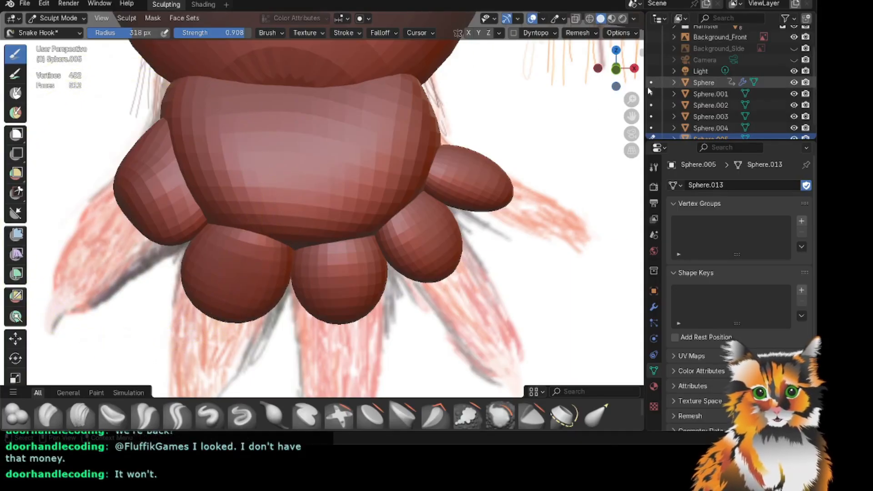
drag(444, 156, 437, 141)
drag(467, 193, 461, 198)
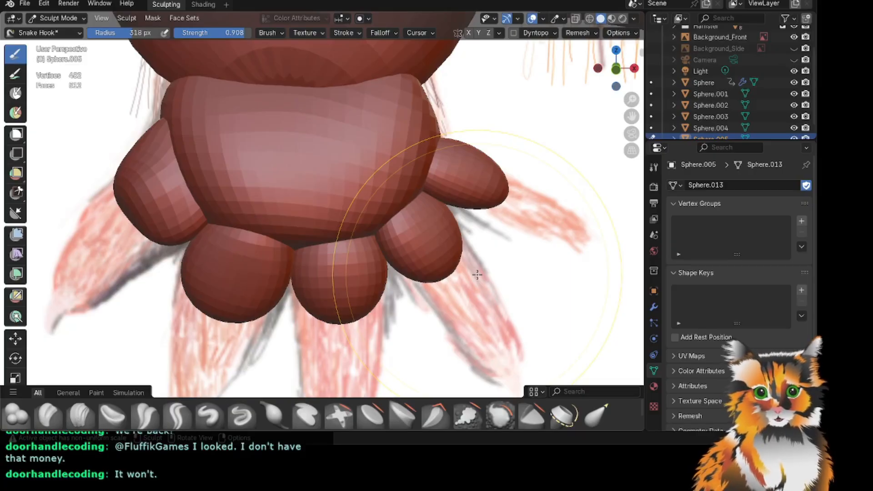
Check the finger bases against the front drawing and return to Object Mode.
scroll(476, 275, down, 1)
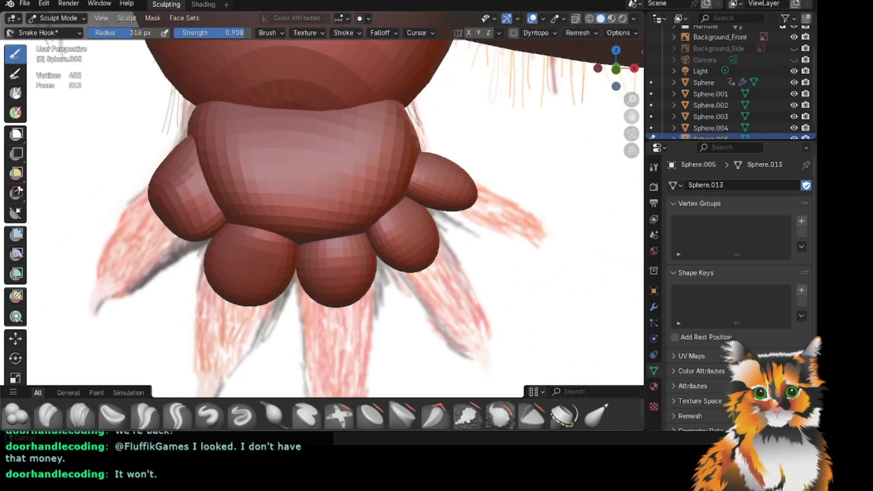
shift+middle_drag(340, 260, 302, 204)
scroll(121, 181, up, 2)
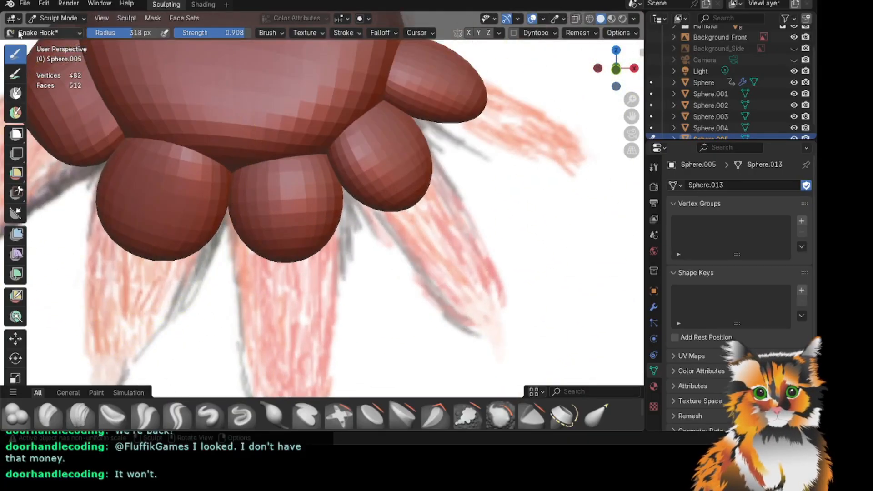
click(55, 18)
click(64, 28)
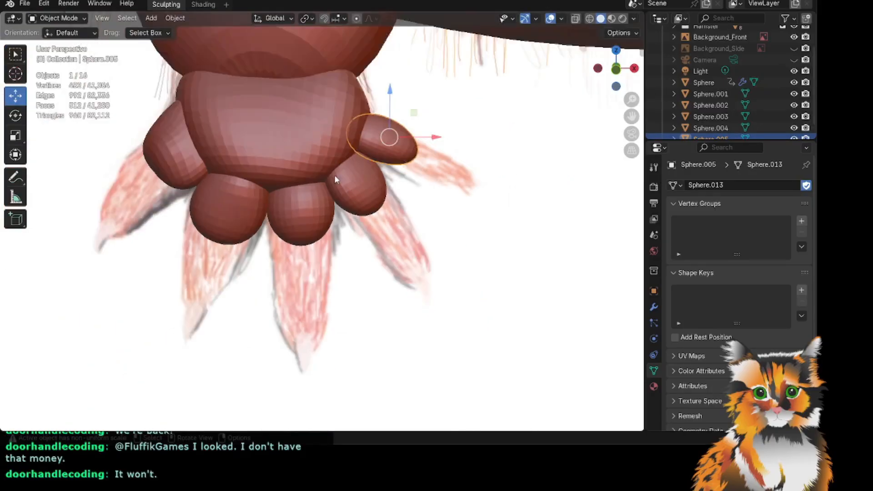
Deselect the fifth finger base and add a new UV sphere.
scroll(334, 179, down, 1)
scroll(676, 86, down, 1)
scroll(627, 84, down, 2)
mouse_move(616, 75)
mouse_down()
mouse_move(648, 75)
mouse_move(617, 74)
mouse_up()
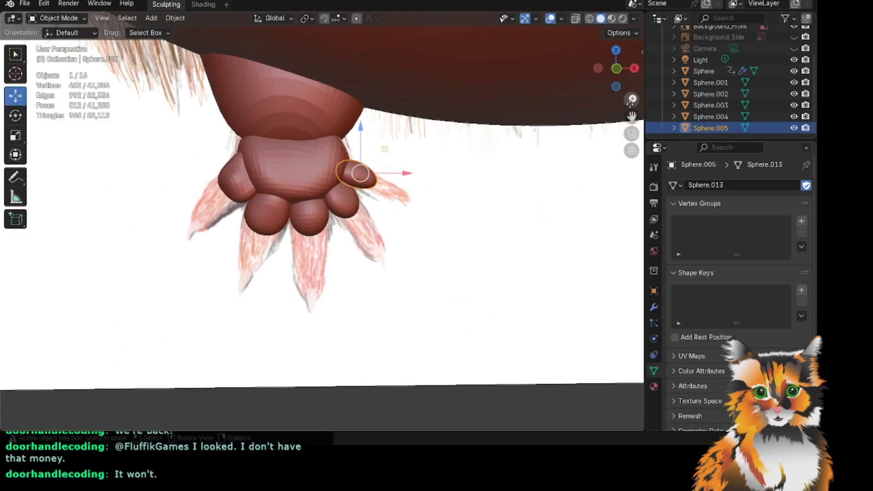
drag(631, 116, 759, 61)
click(266, 377)
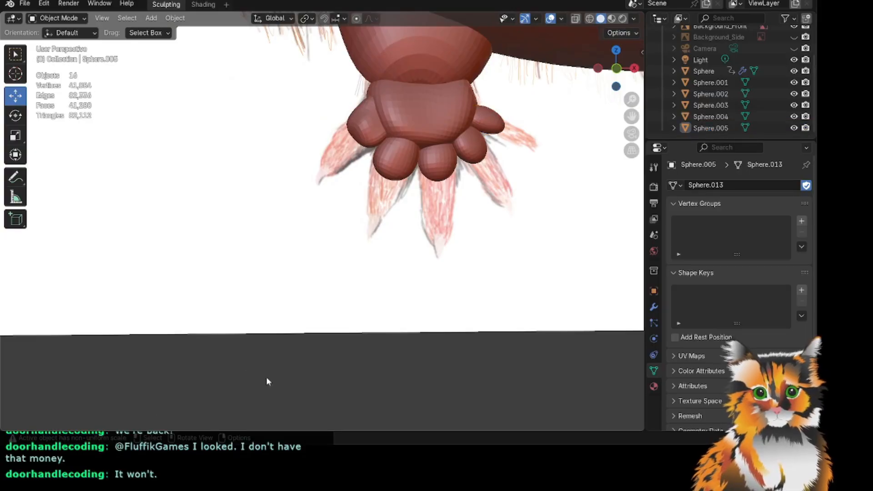
key(shift+a)
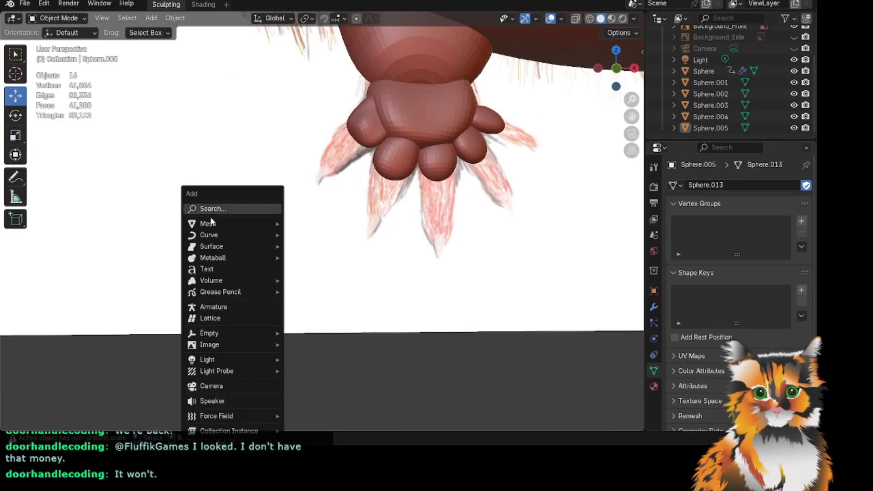
mouse_move(229, 224)
click(312, 256)
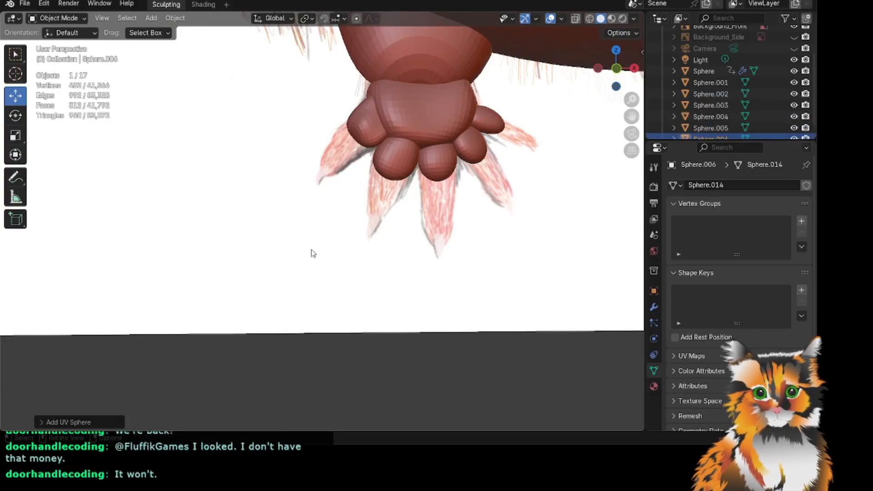
Move the new sphere down and sideways out of the body to just below the modelled paw.
scroll(396, 196, down, 8)
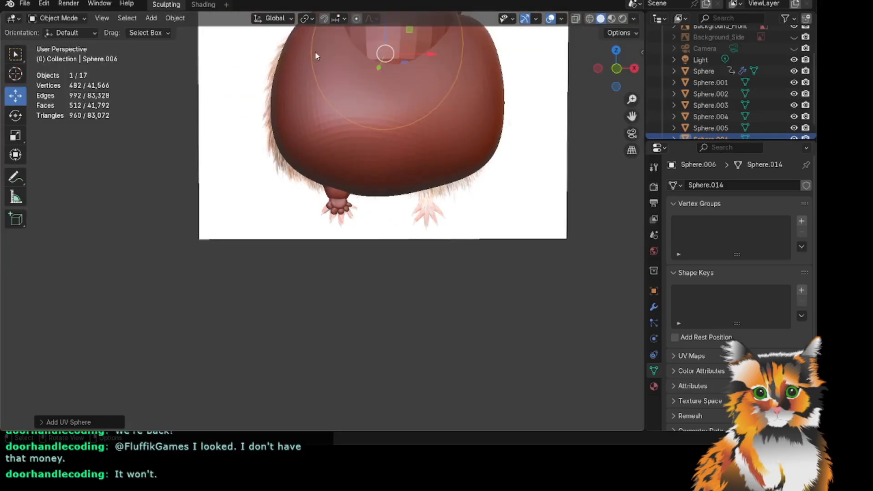
drag(631, 116, 279, 116)
drag(338, 160, 338, 281)
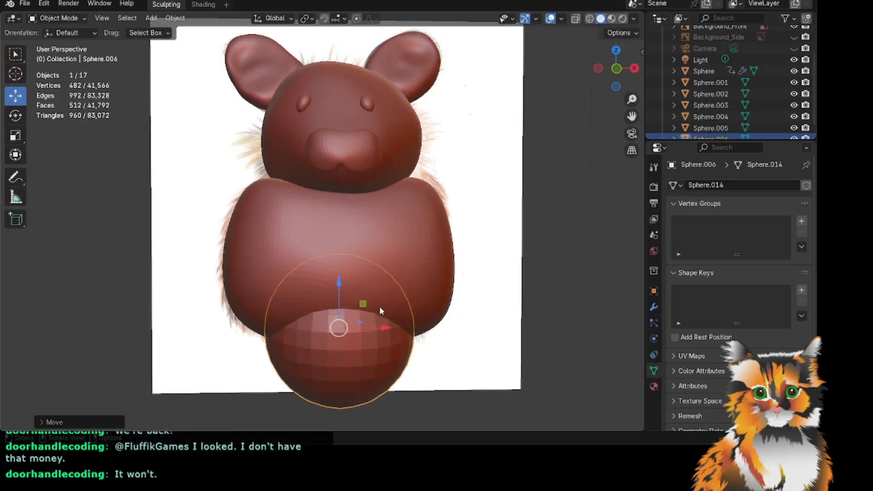
drag(380, 327, 283, 337)
drag(248, 284, 249, 317)
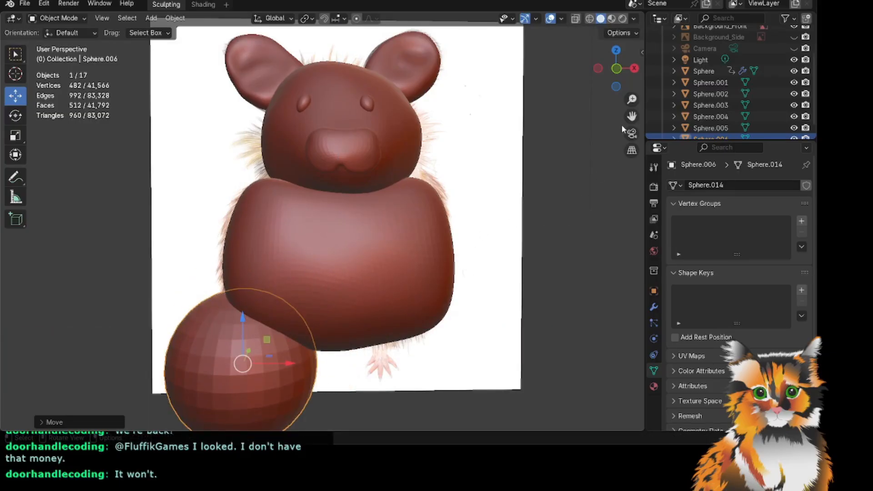
drag(631, 117, 680, 32)
drag(333, 280, 369, 280)
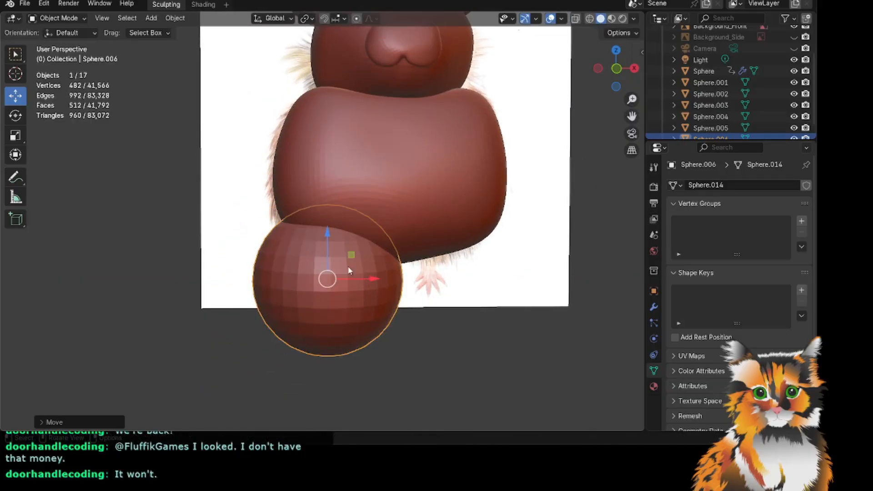
drag(322, 229, 322, 255)
Scale the new sphere down uniformly to roughly the size of the paw.
scroll(337, 296, up, 6)
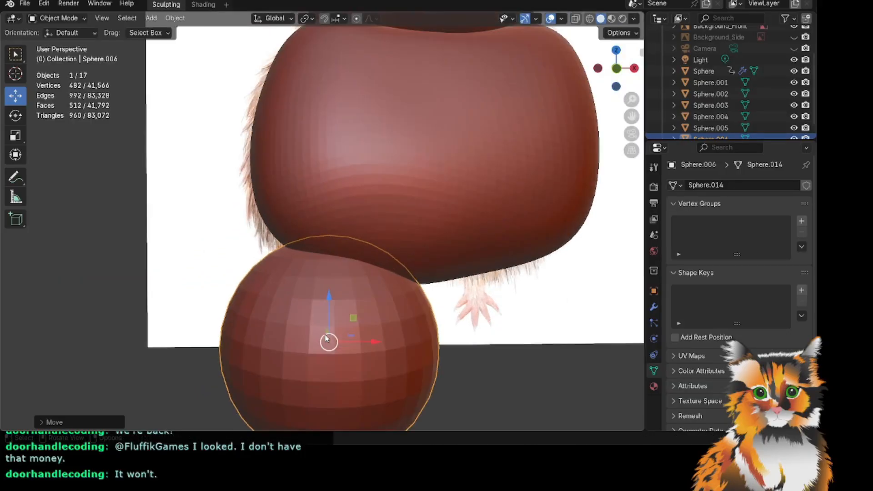
scroll(344, 322, down, 4)
click(16, 136)
drag(351, 300, 334, 336)
click(14, 102)
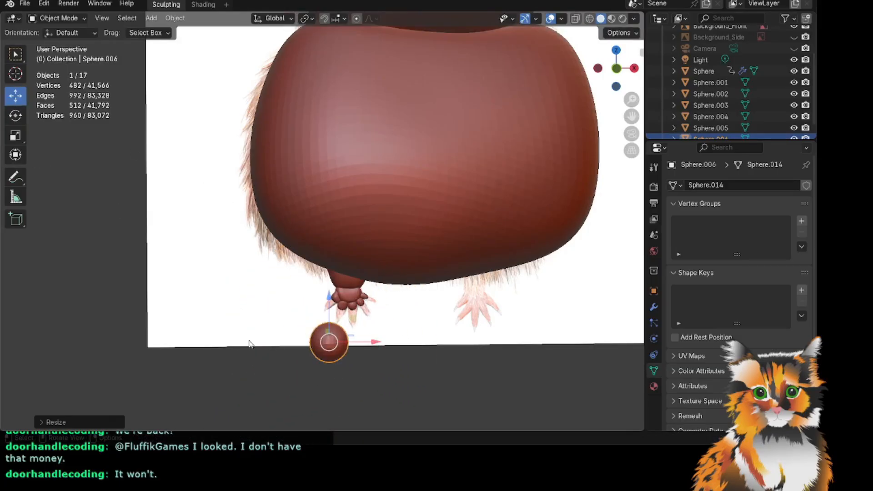
Shrink the new sphere further so its size approaches that of the finger bases.
scroll(249, 341, up, 3)
drag(631, 117, 643, 37)
scroll(359, 350, up, 3)
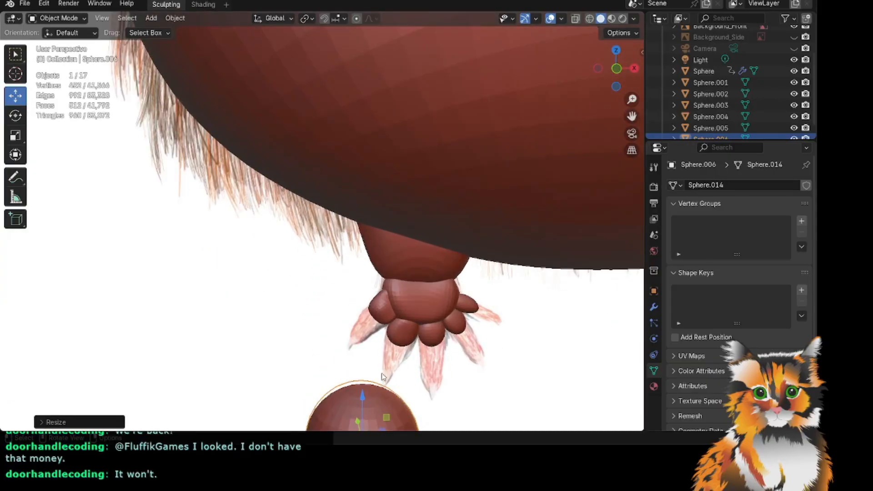
scroll(374, 291, down, 1)
scroll(384, 374, up, 2)
drag(632, 116, 575, 13)
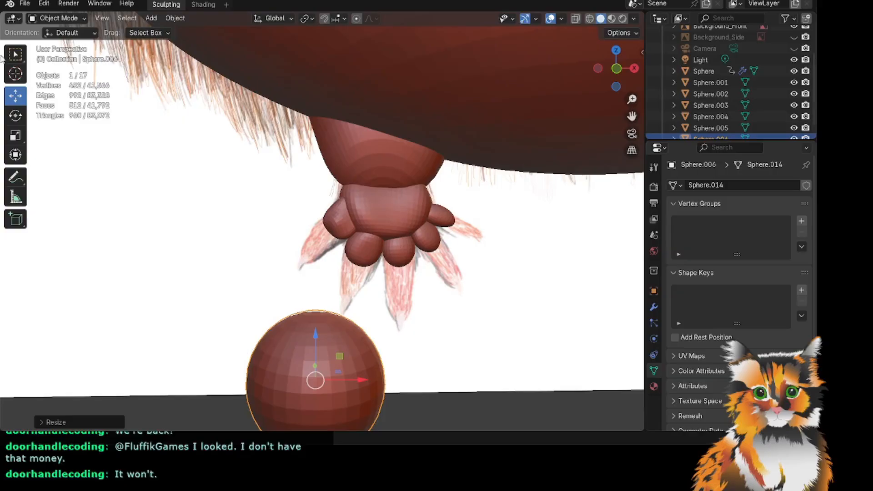
click(22, 138)
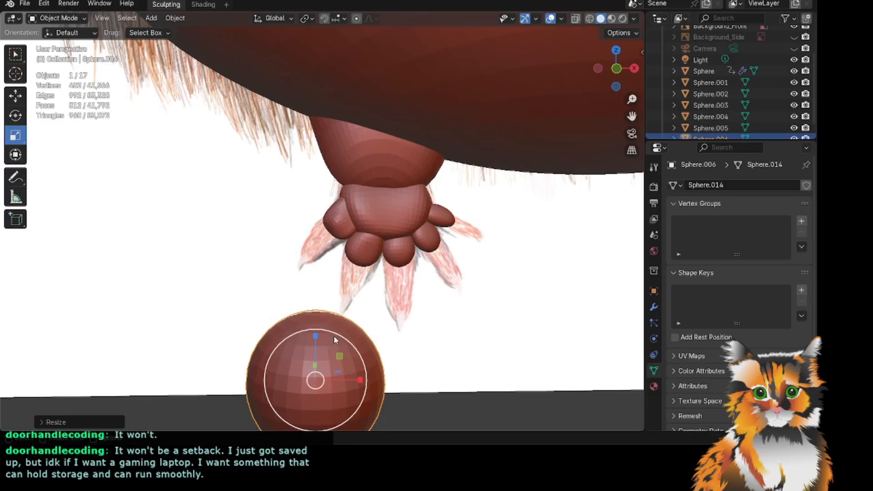
drag(333, 336, 318, 357)
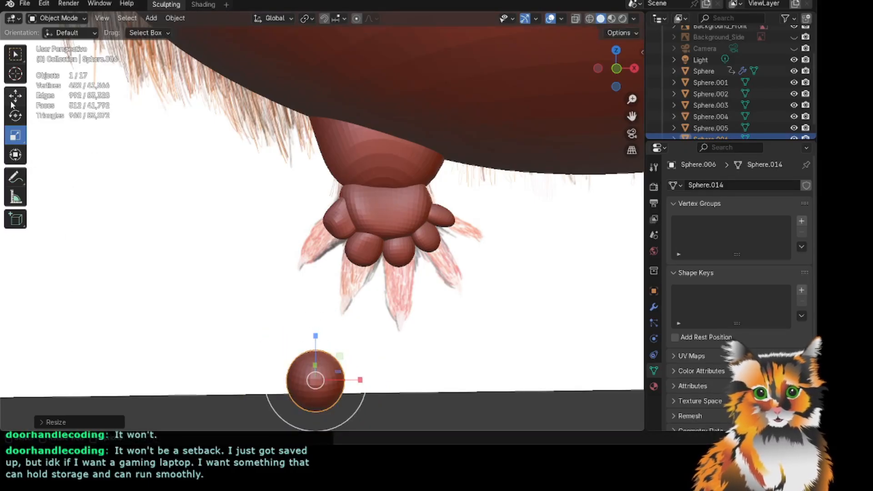
Move the small sphere up to the paw's outermost finger base on the side opposite the fifth finger.
key(shift+space)
key(g)
drag(314, 329, 313, 171)
drag(631, 116, 623, 146)
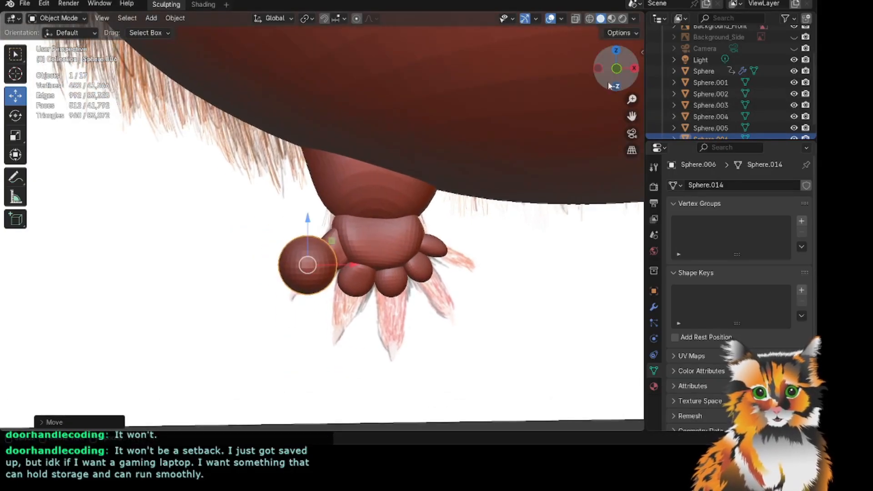
drag(598, 69, 585, 81)
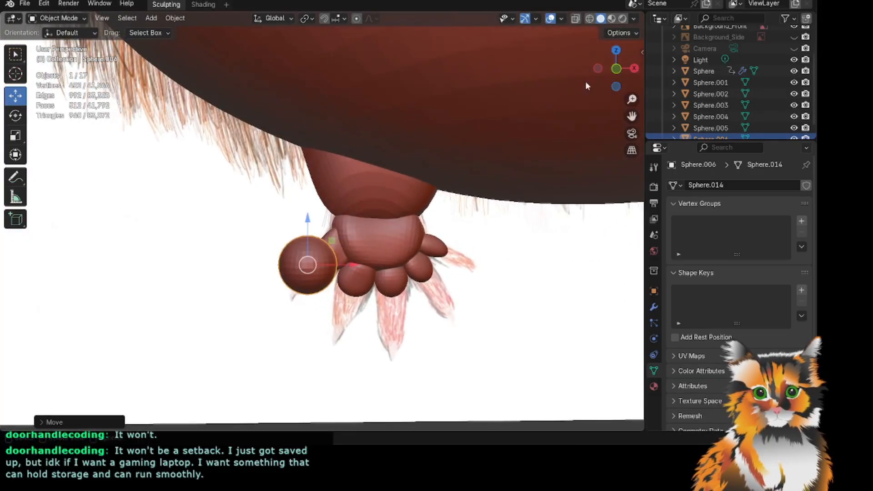
Move the small sphere slightly down and sideways, clear of the paw's outermost finger base.
click(312, 226)
click(306, 250)
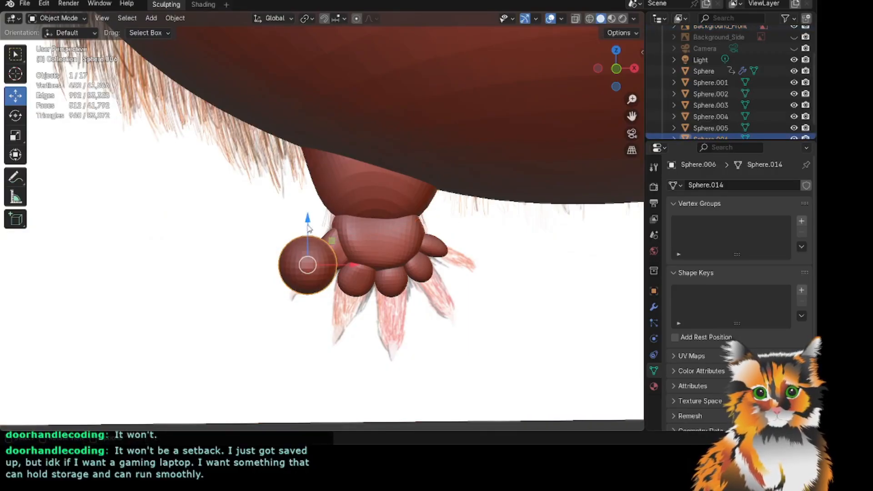
drag(305, 223, 304, 231)
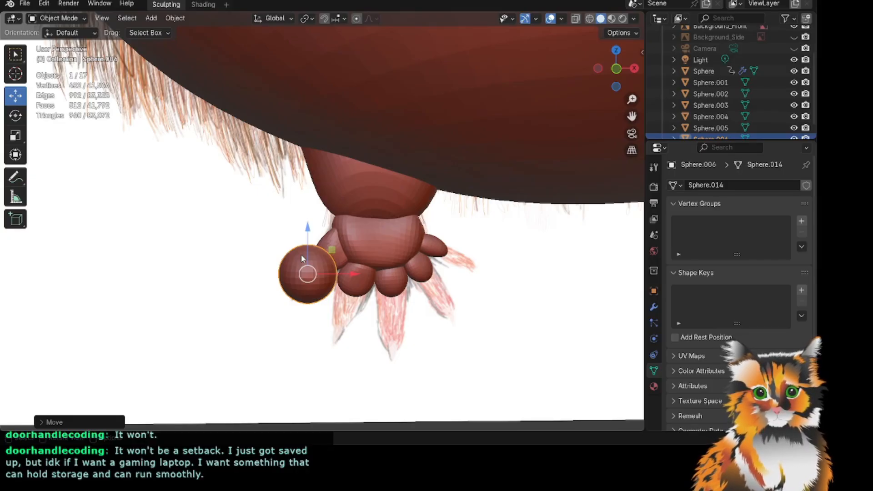
drag(348, 274, 331, 273)
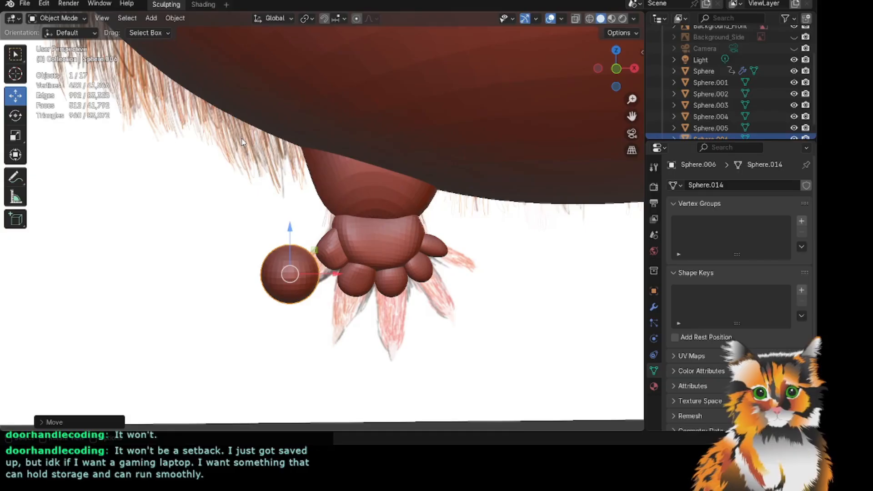
scroll(315, 260, up, 2)
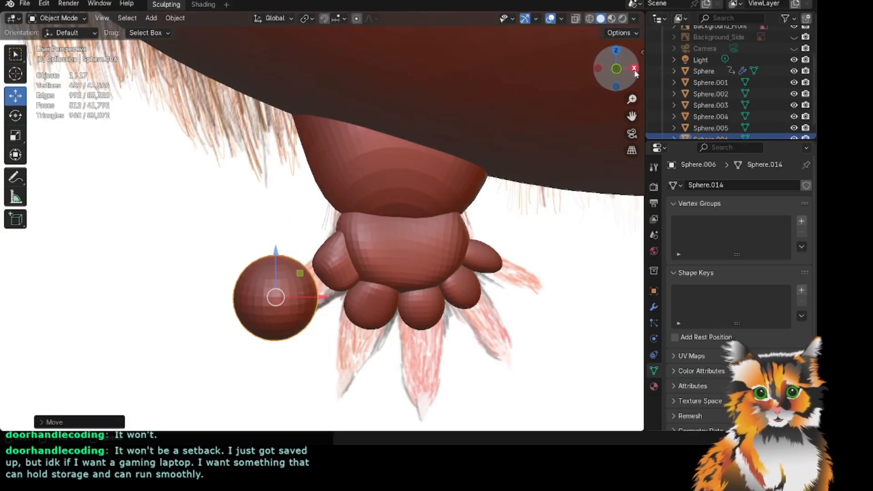
mouse_move(616, 68)
mouse_down()
mouse_move(638, 68)
mouse_move(616, 69)
mouse_up()
click(17, 135)
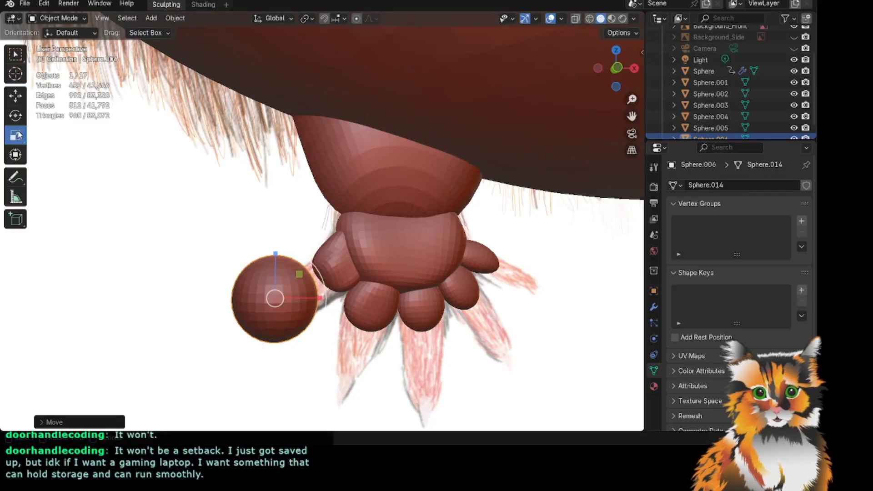
key(s)
click(265, 211)
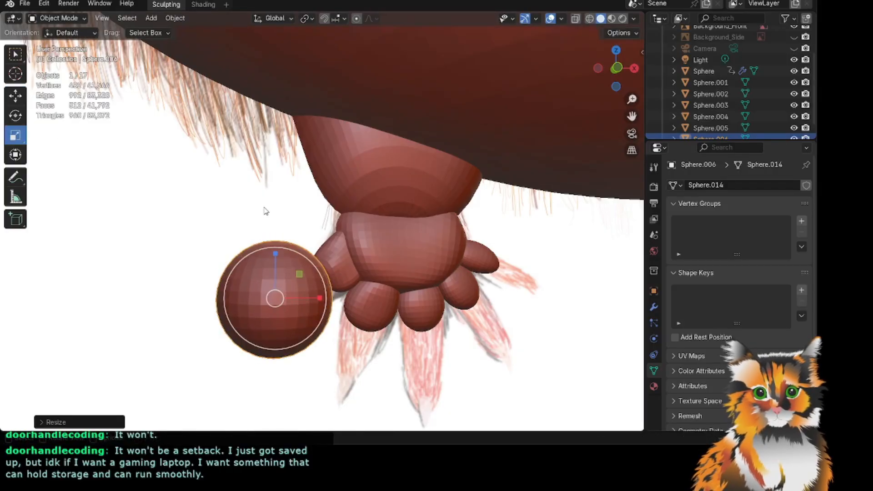
key(ctrl+z)
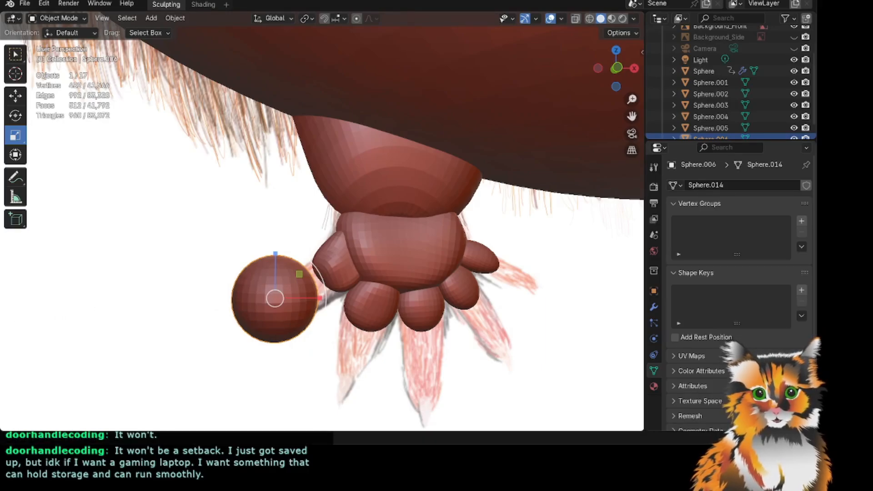
click(14, 100)
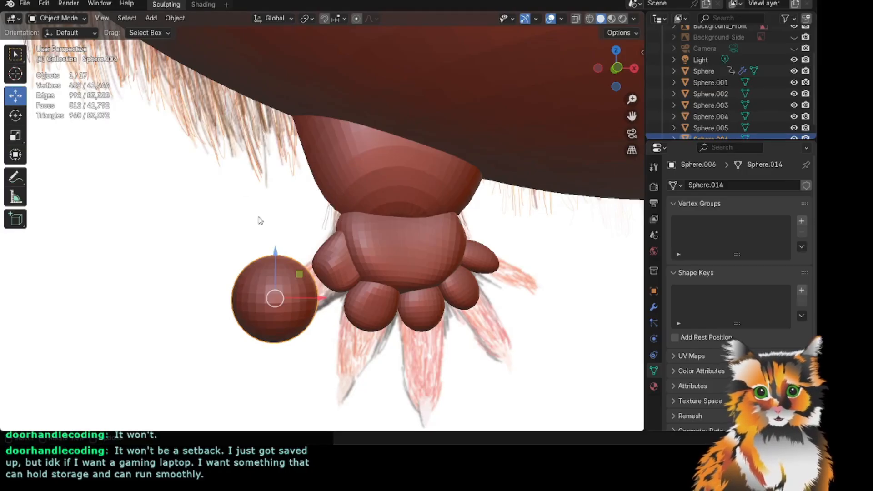
click(20, 137)
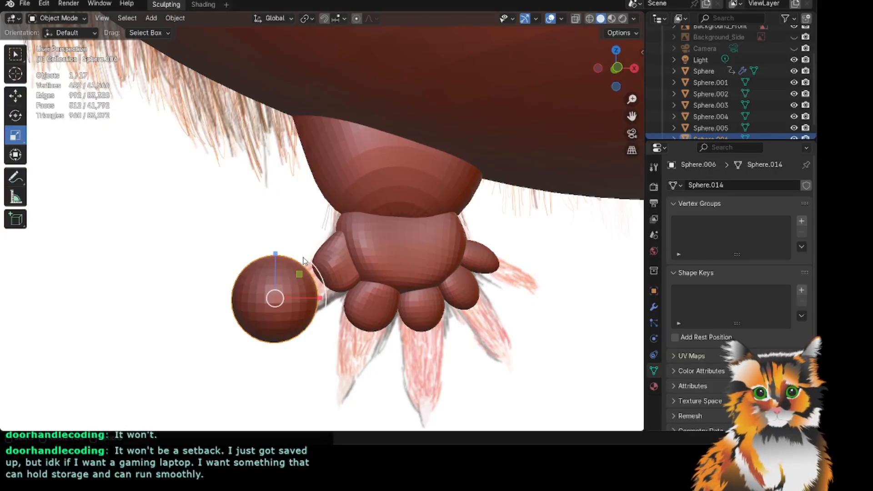
drag(303, 257, 304, 258)
key(ctrl+z)
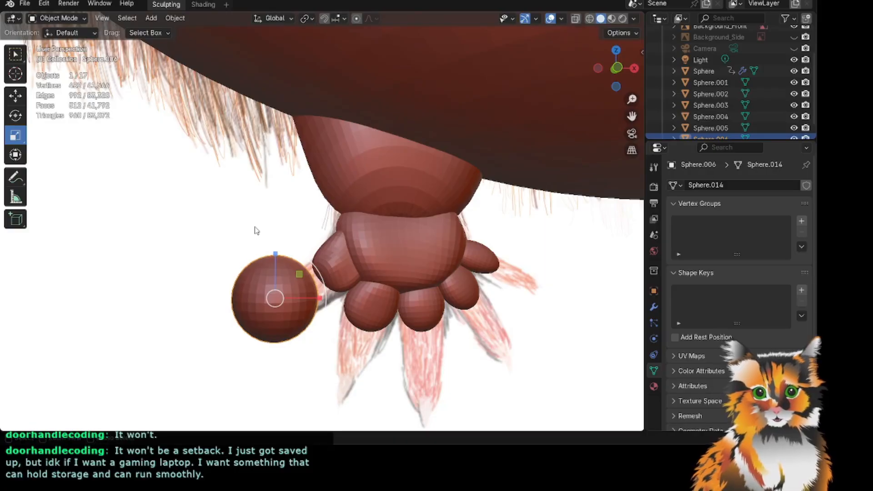
Rotate the small sphere freely beside the outermost finger base.
drag(617, 68, 591, 69)
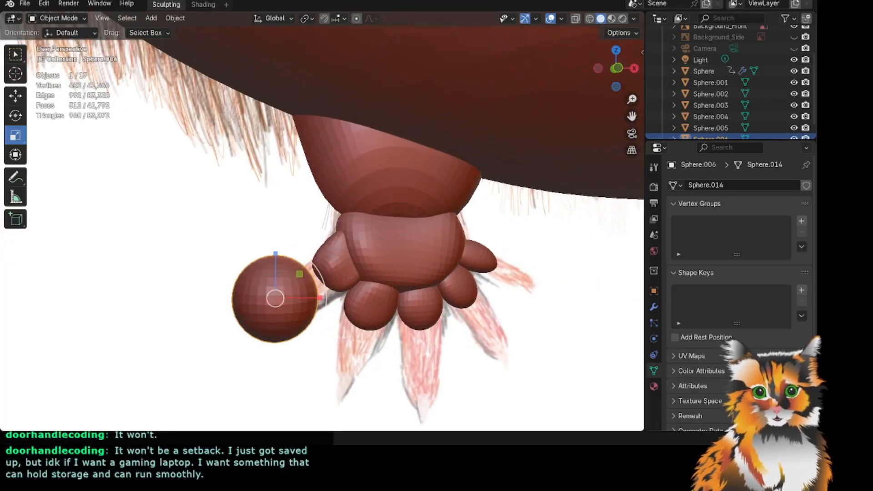
click(15, 115)
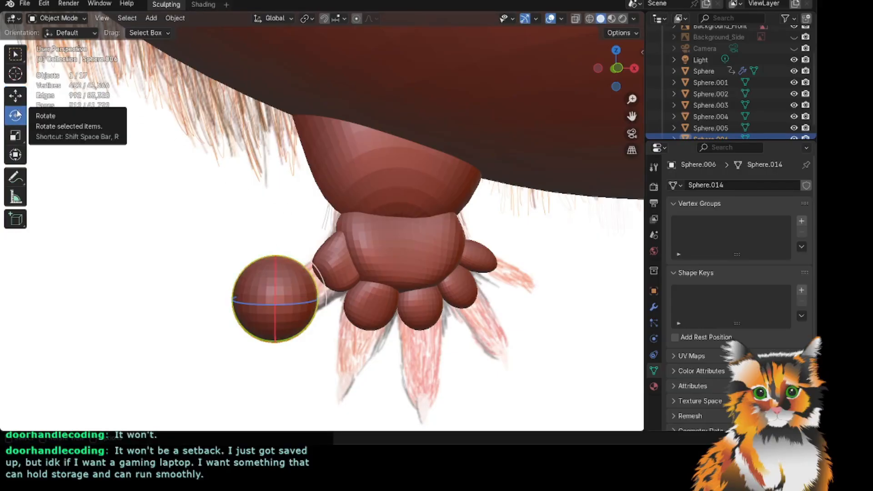
mouse_move(317, 271)
mouse_down()
mouse_move(334, 272)
mouse_move(371, 337)
mouse_up()
scroll(298, 310, up, 3)
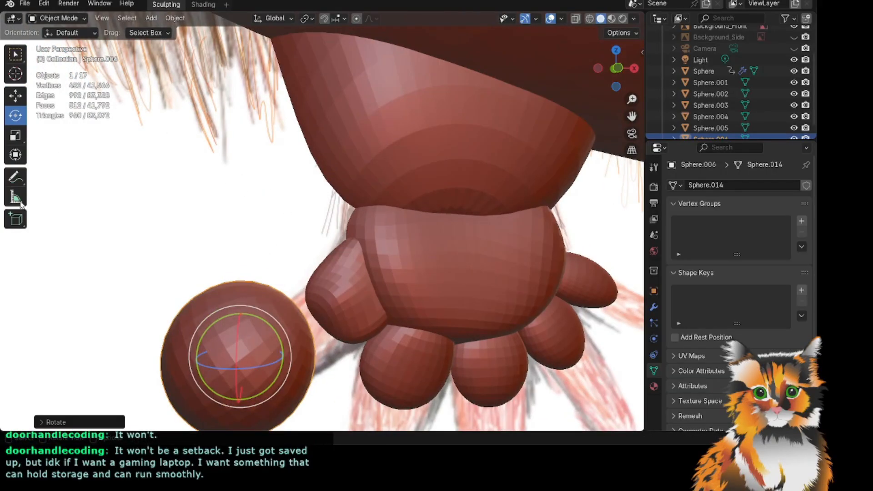
Scale the sphere down uniformly to about finger-base size and move it against the tip of the outermost finger base.
click(18, 97)
scroll(269, 337, down, 4)
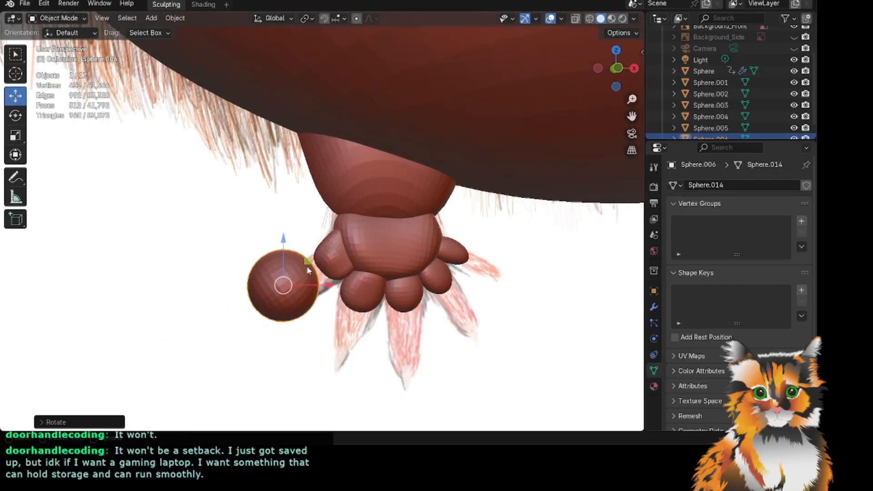
click(17, 133)
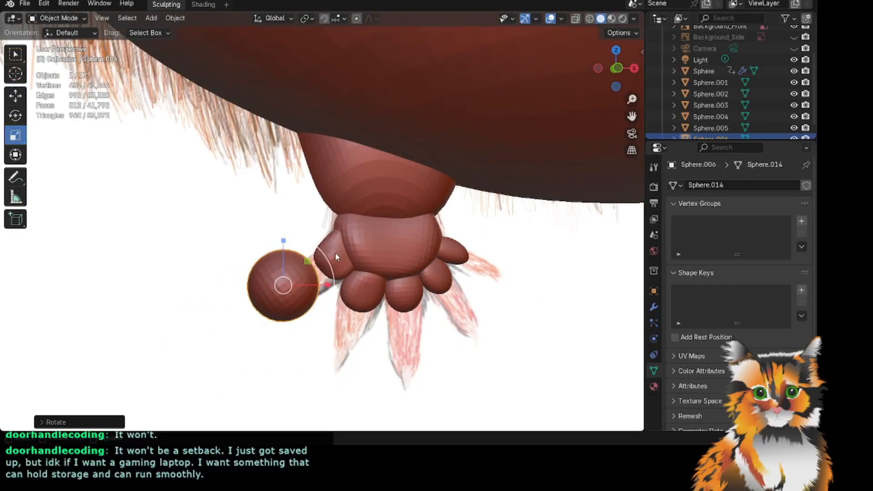
drag(336, 257, 345, 285)
click(15, 96)
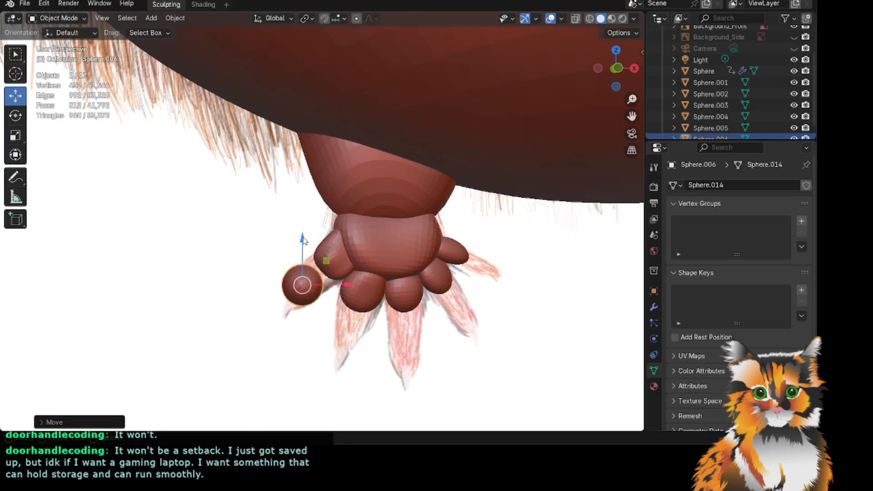
drag(303, 242, 304, 239)
drag(347, 280, 353, 280)
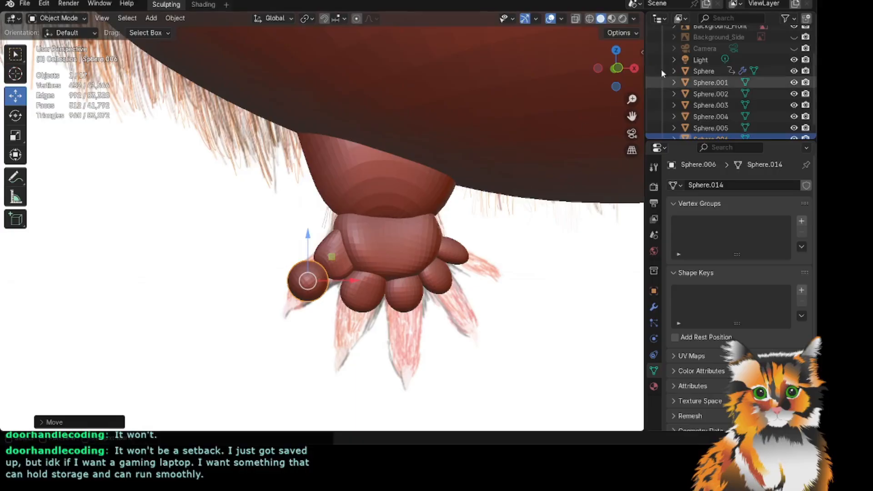
View the paw from the side and switch the small sphere to Sculpt Mode.
mouse_move(634, 69)
mouse_down()
mouse_move(623, 64)
mouse_move(630, 66)
mouse_up()
scroll(292, 254, up, 4)
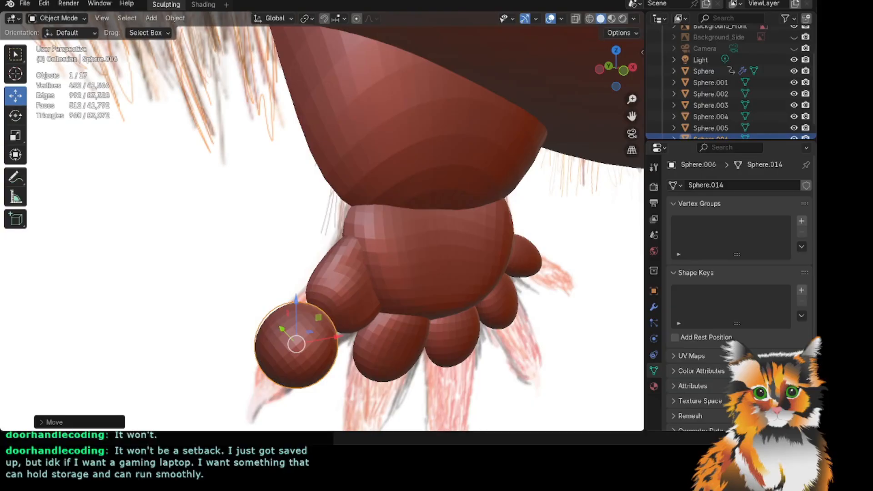
click(15, 135)
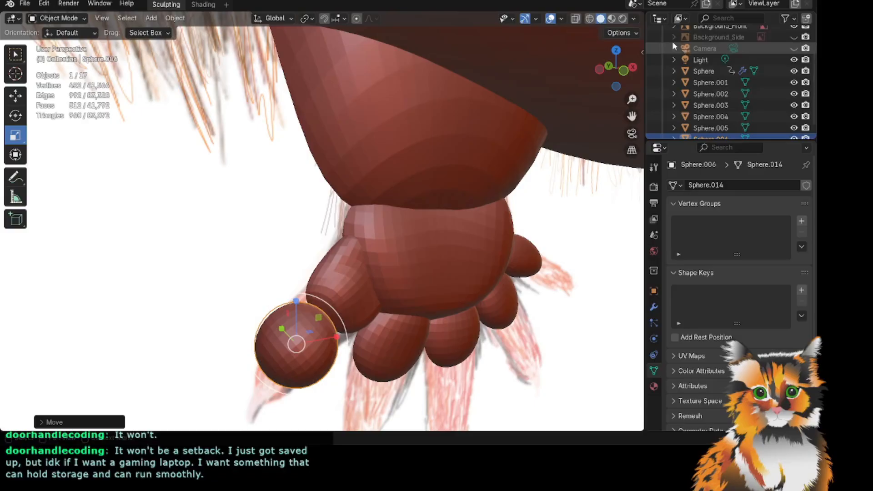
drag(620, 68, 645, 82)
drag(632, 115, 654, 31)
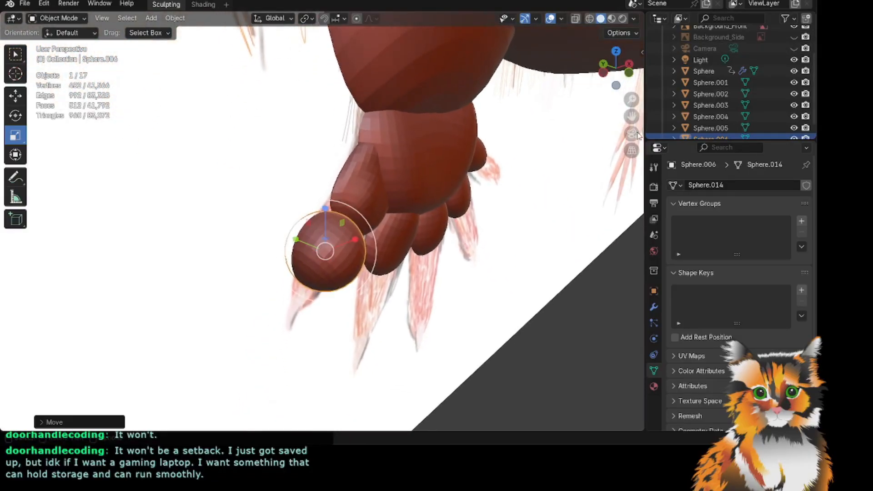
scroll(329, 317, down, 1)
drag(616, 68, 665, 69)
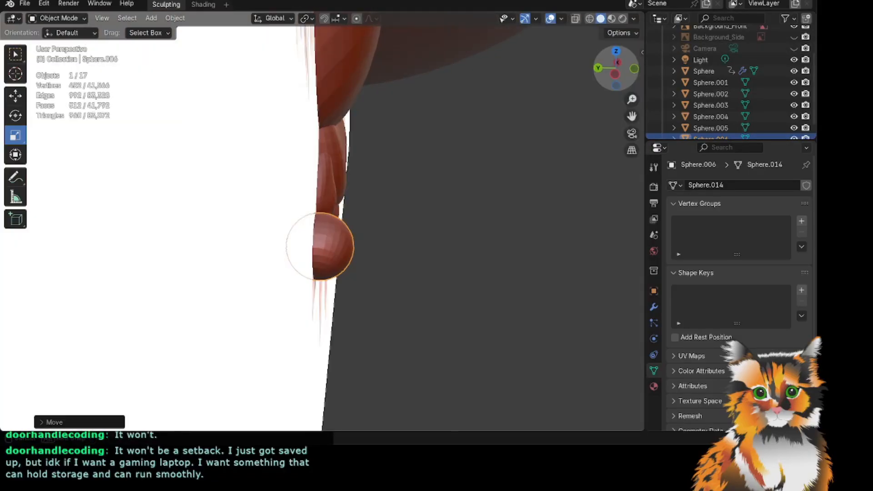
click(58, 18)
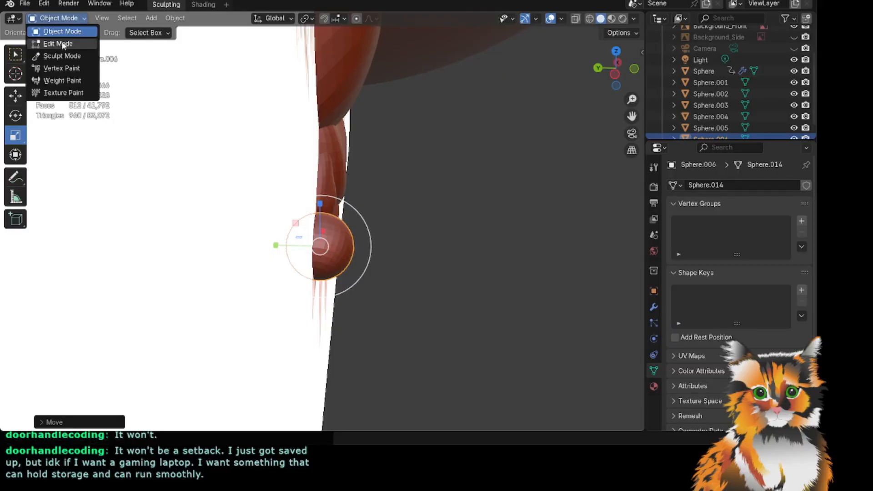
click(62, 56)
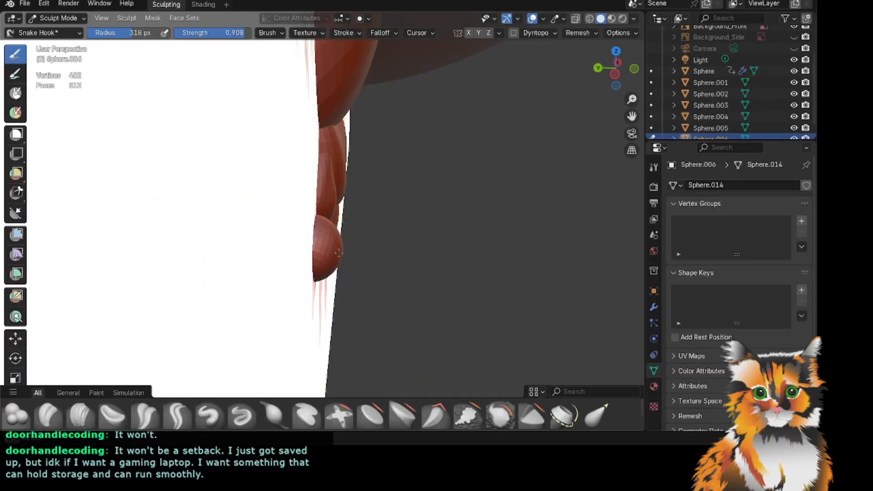
Flatten the small sphere from both the front and back with the Snake Hook brush to match the thin finger bases.
mouse_move(616, 68)
mouse_down()
mouse_move(634, 69)
mouse_move(625, 68)
mouse_up()
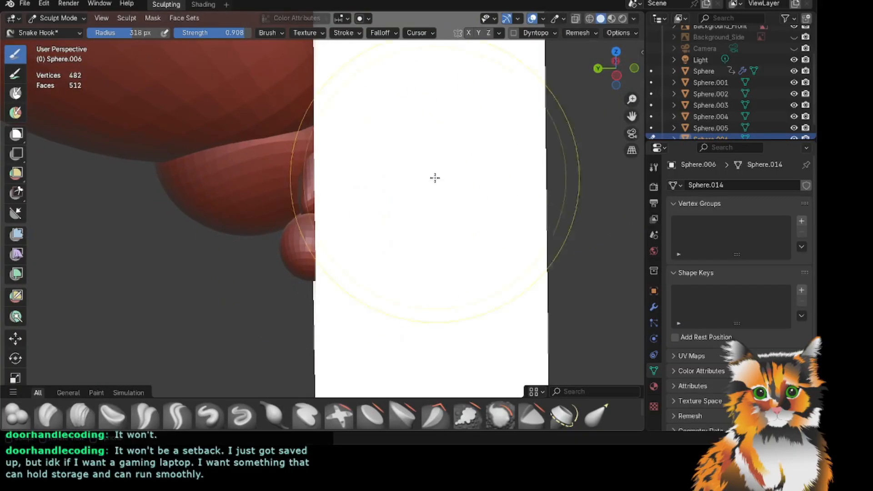
drag(282, 244, 295, 245)
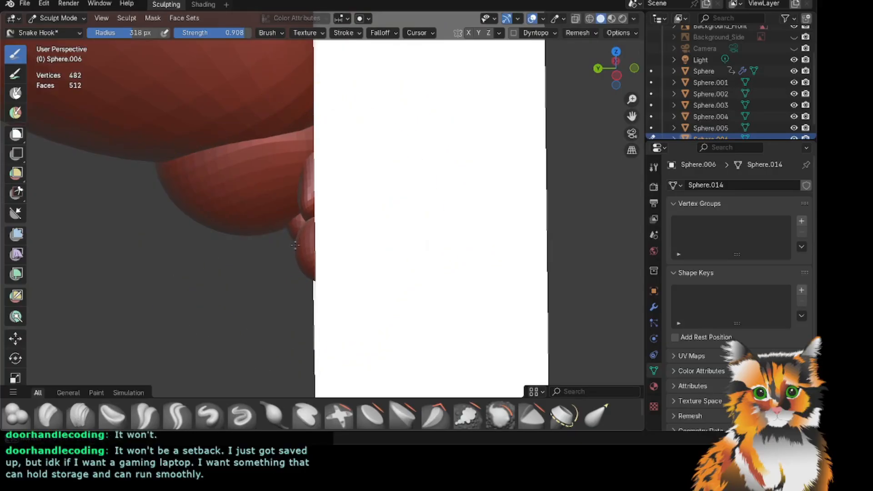
drag(616, 68, 614, 75)
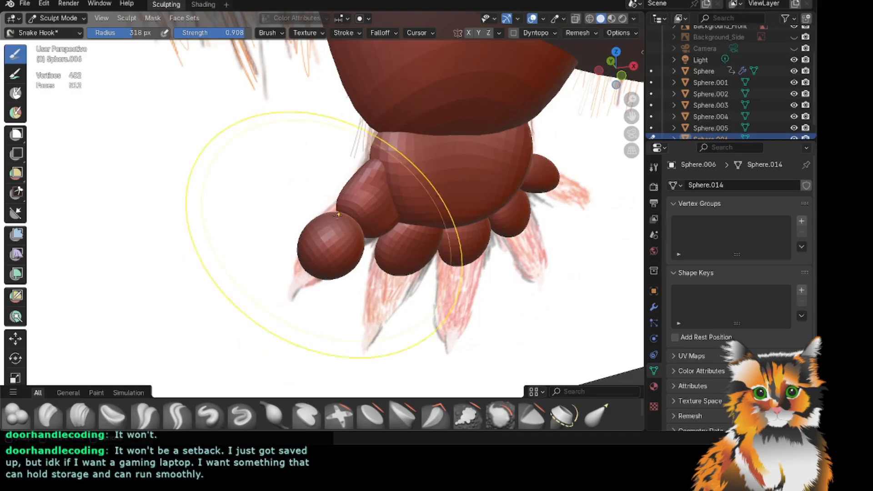
drag(616, 69, 617, 76)
drag(331, 236, 309, 235)
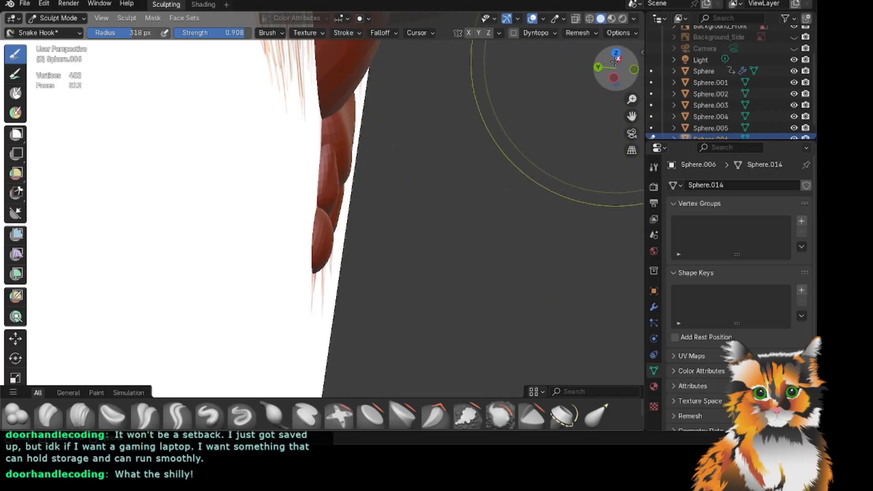
Fit the small sphere's rim against the outermost finger base's tip and narrow its outer side with the Snake Hook brush.
mouse_move(616, 64)
mouse_down()
mouse_move(580, 80)
mouse_move(610, 66)
mouse_up()
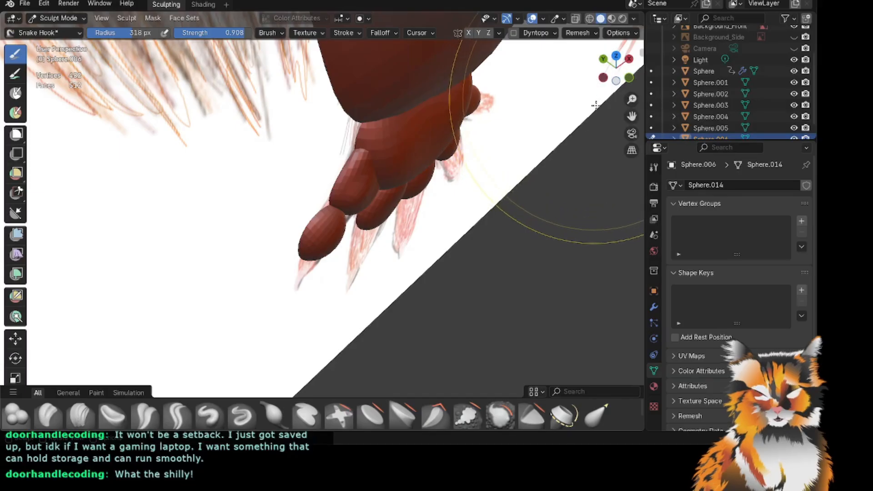
drag(619, 69, 566, 28)
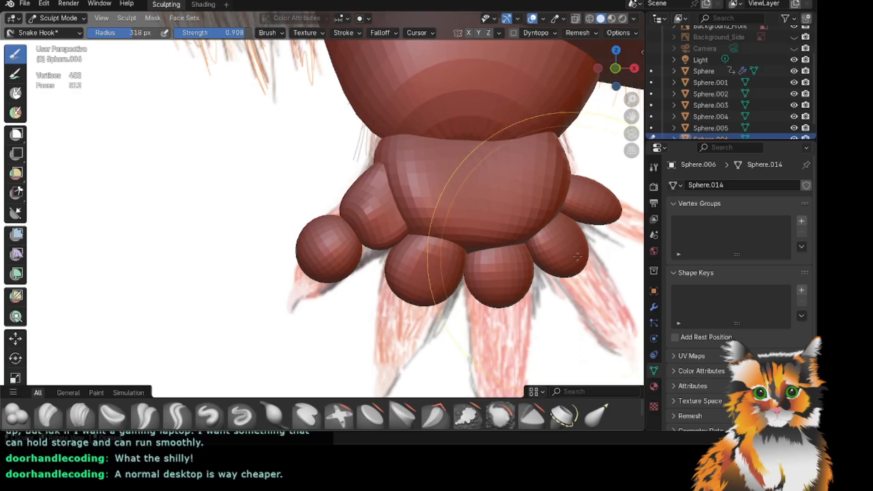
drag(635, 122, 610, 97)
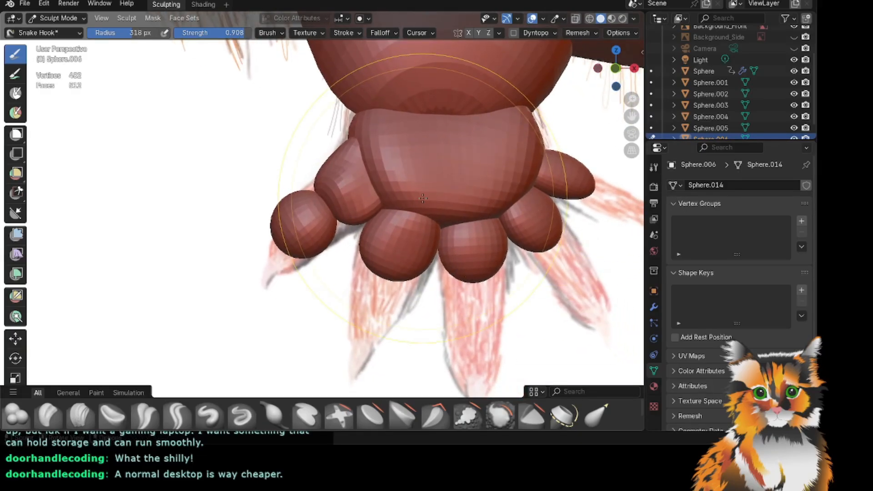
scroll(443, 195, up, 3)
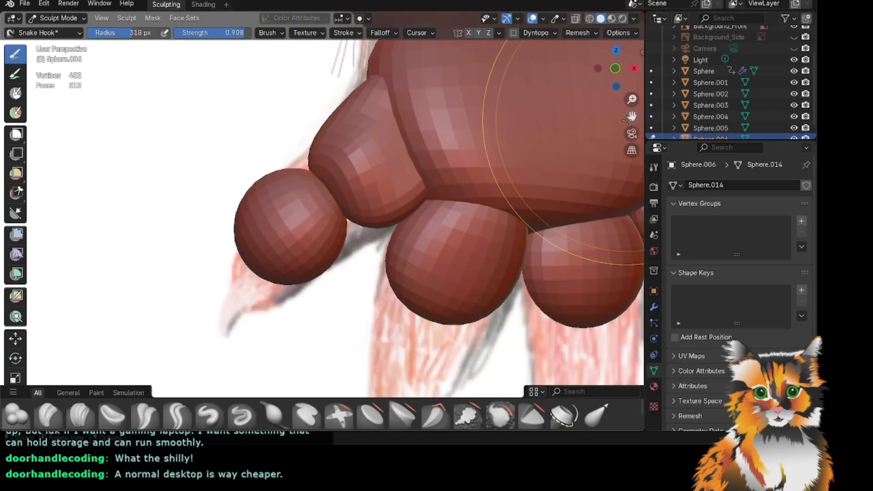
drag(617, 75, 603, 82)
drag(336, 230, 354, 226)
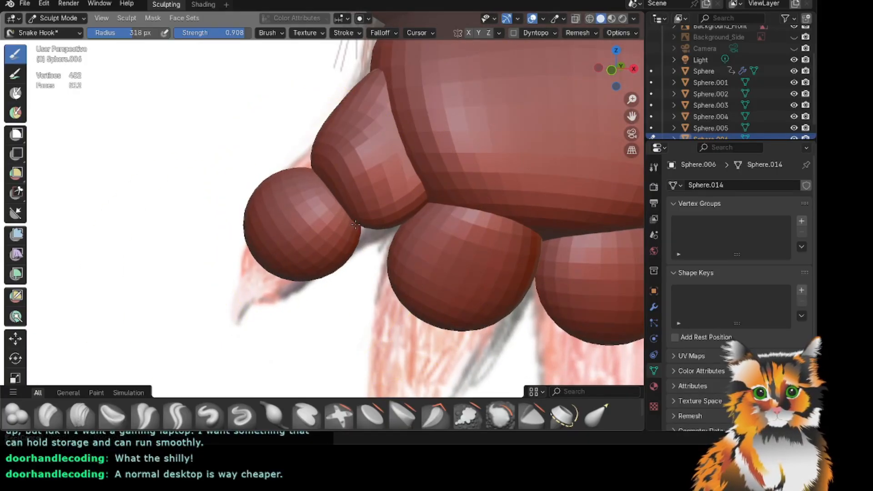
drag(297, 186, 302, 170)
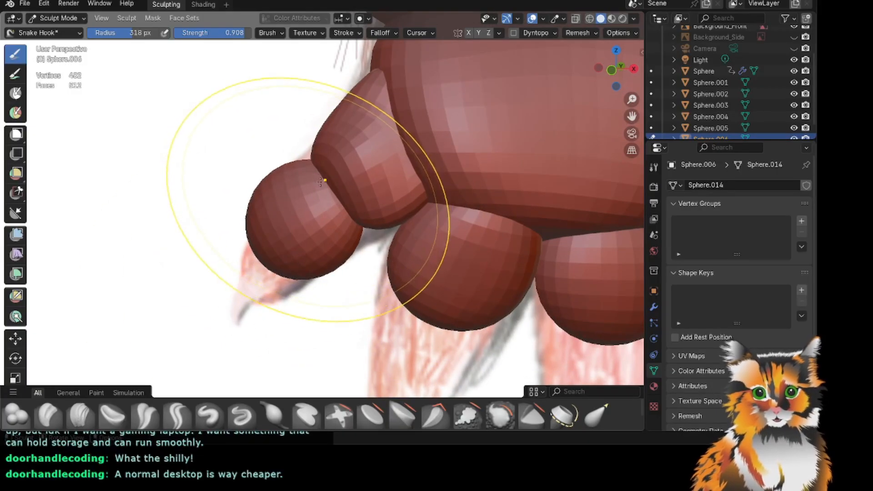
drag(355, 223, 358, 221)
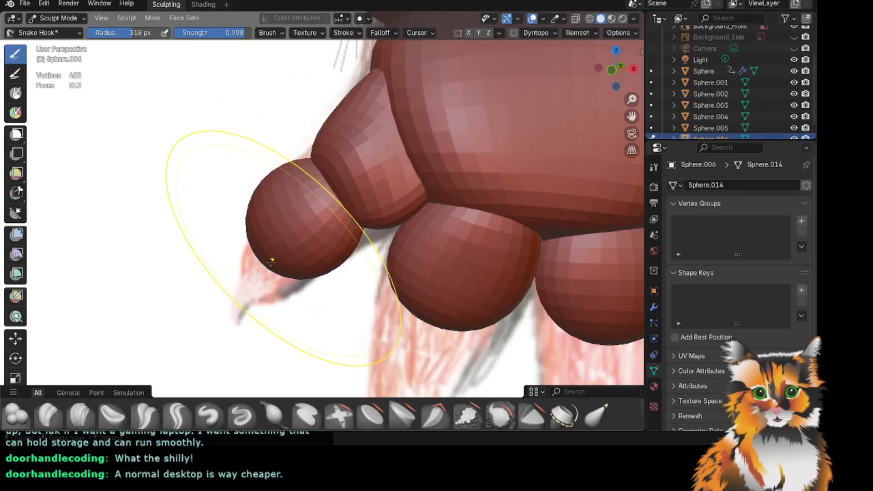
drag(272, 259, 271, 270)
drag(249, 212, 259, 221)
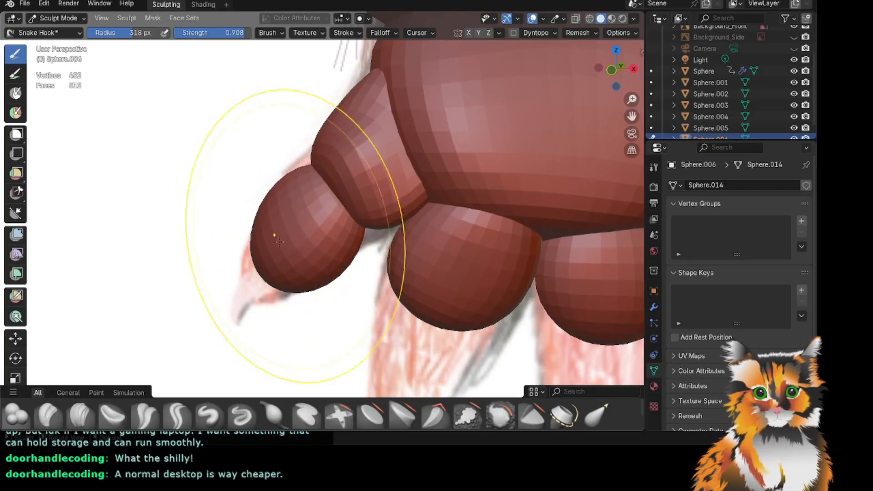
Stretch the outer finger segment toward the drawn claw and slim its edges to follow the reference finger.
drag(341, 298, 316, 270)
scroll(473, 308, down, 2)
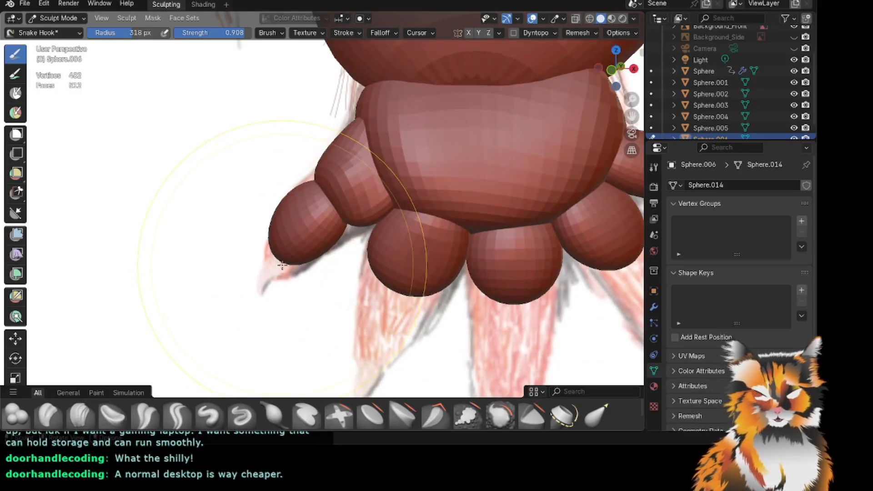
drag(287, 253, 275, 272)
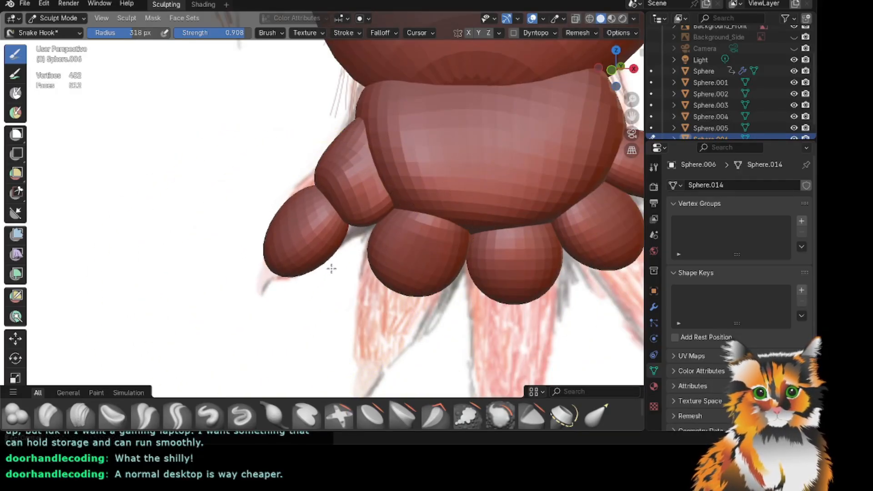
mouse_move(326, 255)
mouse_down()
mouse_move(350, 217)
mouse_move(315, 198)
mouse_move(320, 187)
mouse_up()
drag(347, 214, 356, 217)
drag(305, 196, 305, 185)
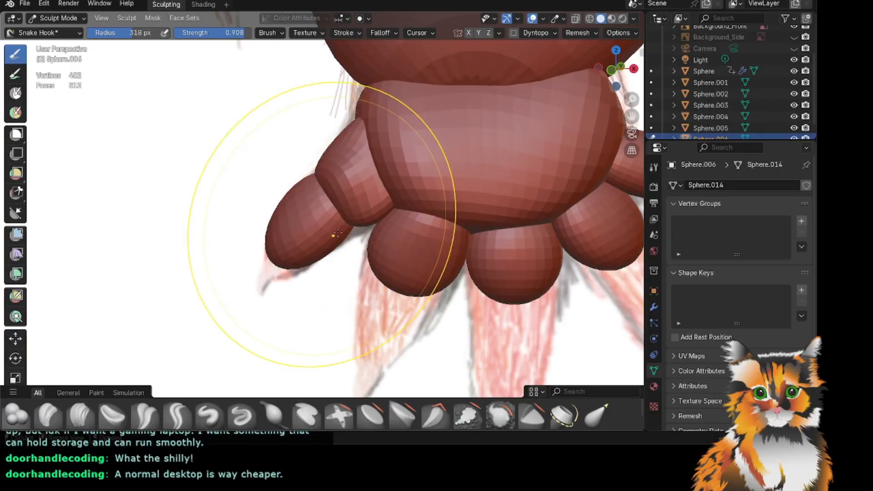
drag(285, 257, 279, 261)
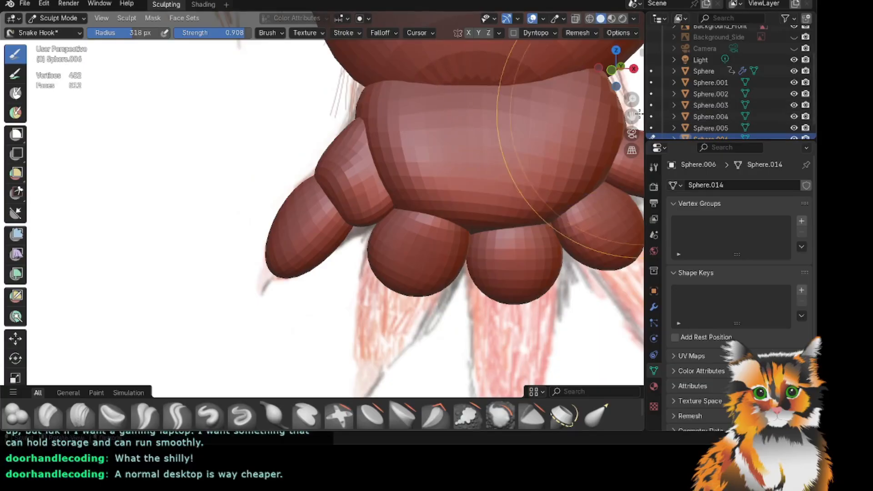
Flatten the front bulge of the outer finger segment in the side view with the Snake Hook brush.
mouse_move(635, 114)
mouse_down()
mouse_move(604, 103)
mouse_move(630, 111)
mouse_up()
mouse_move(620, 78)
mouse_down()
mouse_move(566, 45)
mouse_move(509, 48)
mouse_move(552, 68)
mouse_move(427, 59)
mouse_move(318, 94)
mouse_move(327, 95)
mouse_up()
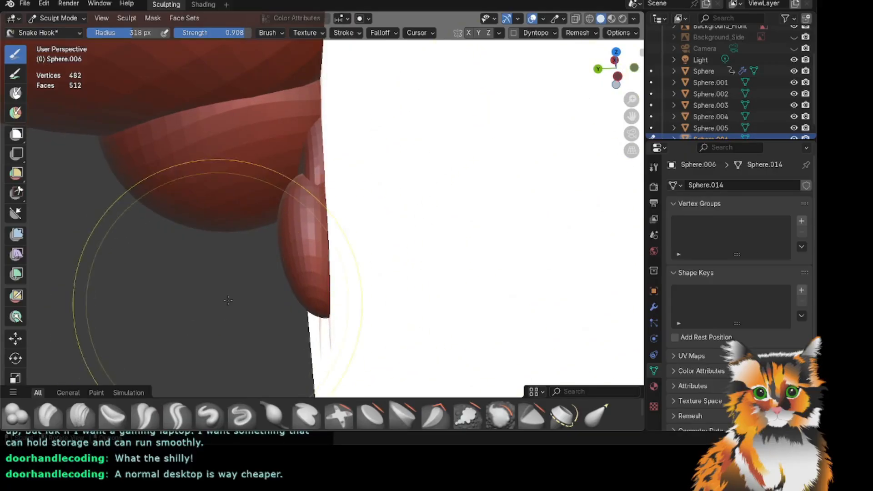
drag(269, 235, 295, 239)
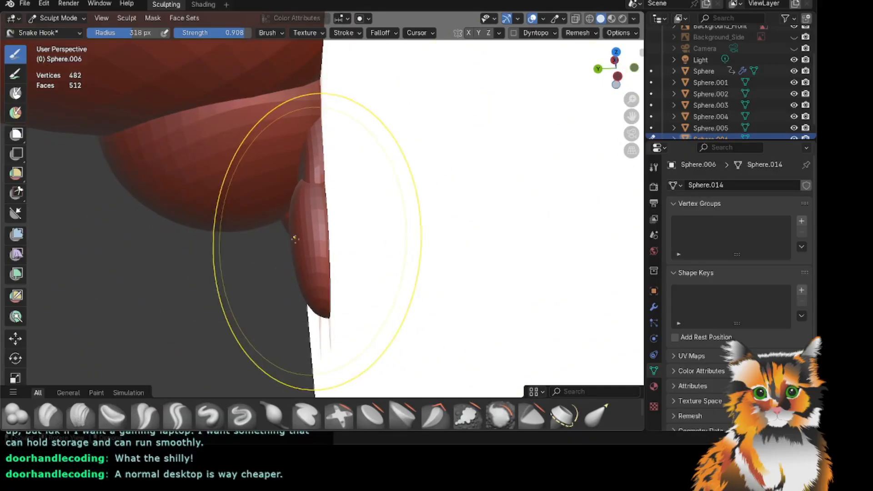
Examine the paw's shape and proportions against the body and the reference drawing from the front.
mouse_move(609, 62)
mouse_down()
mouse_move(523, 69)
mouse_move(504, 50)
mouse_up()
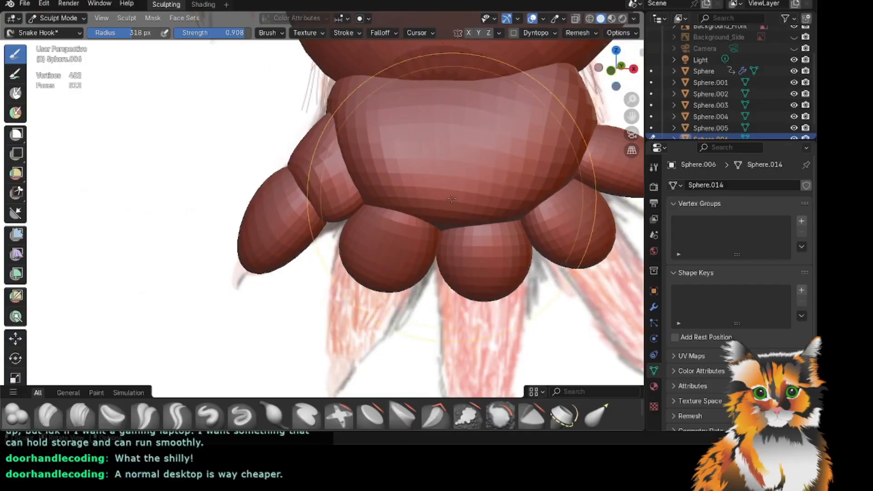
scroll(451, 199, down, 12)
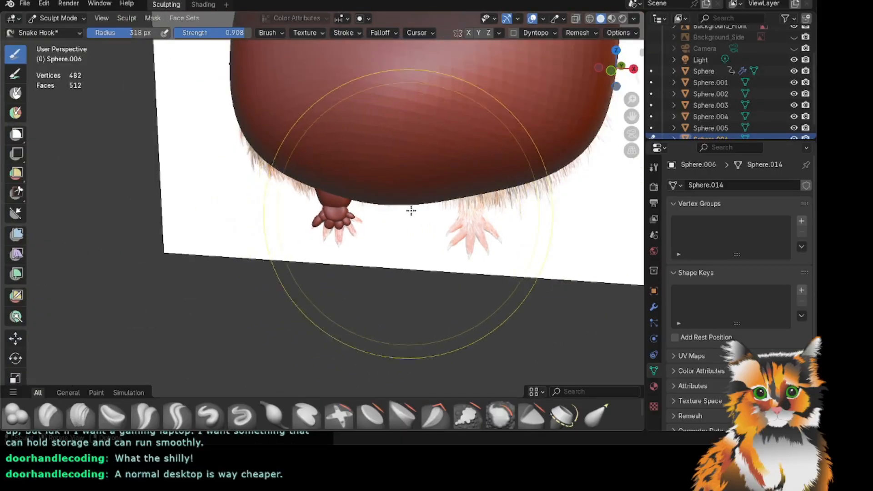
scroll(414, 191, down, 3)
scroll(423, 230, up, 5)
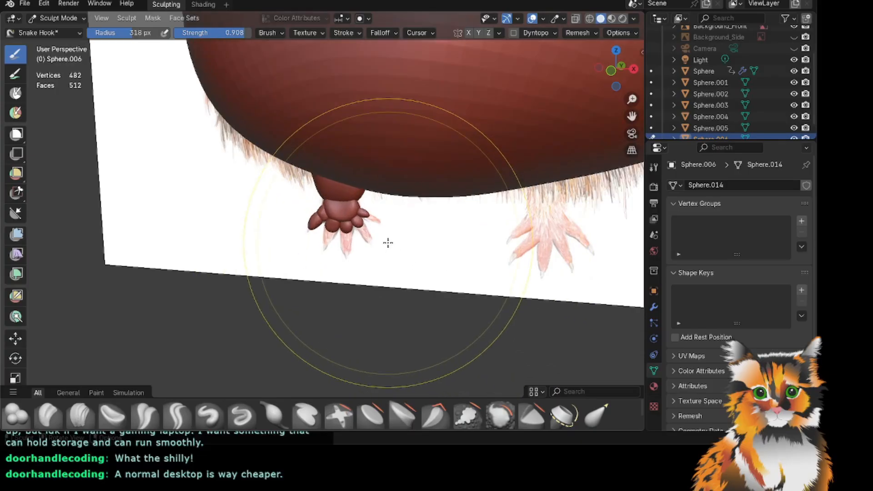
scroll(387, 242, up, 5)
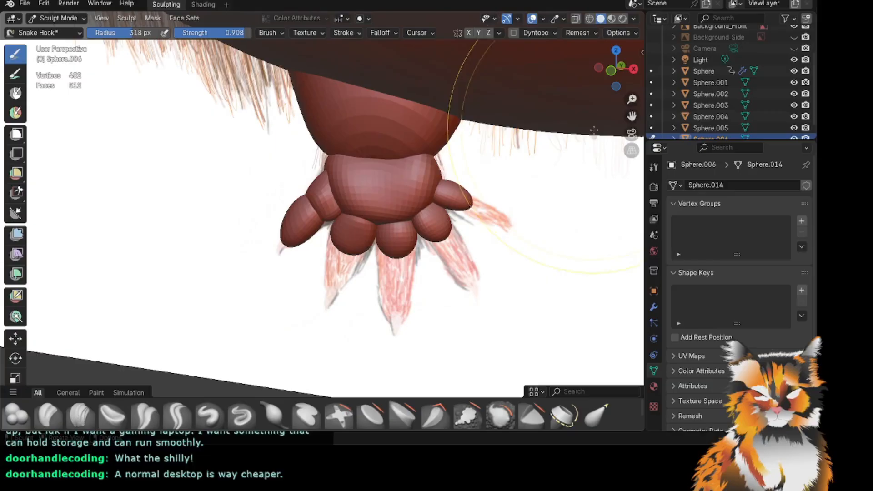
drag(635, 115, 558, 44)
scroll(288, 171, down, 1)
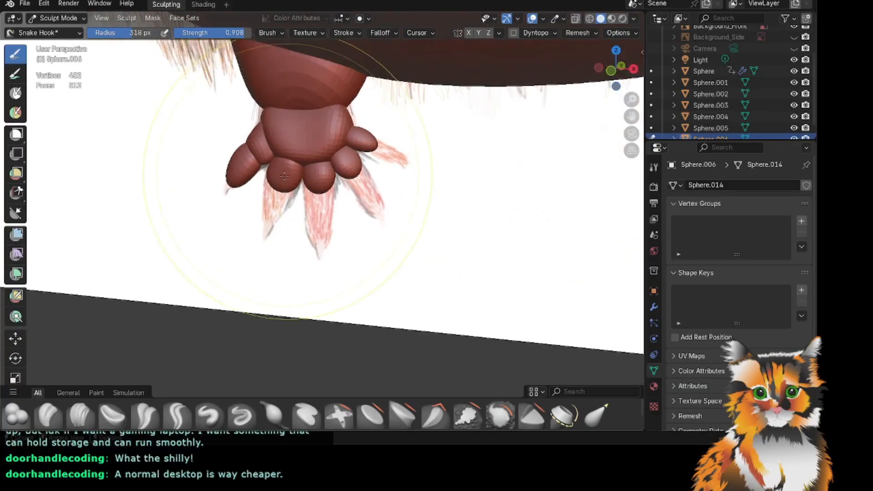
scroll(273, 168, up, 2)
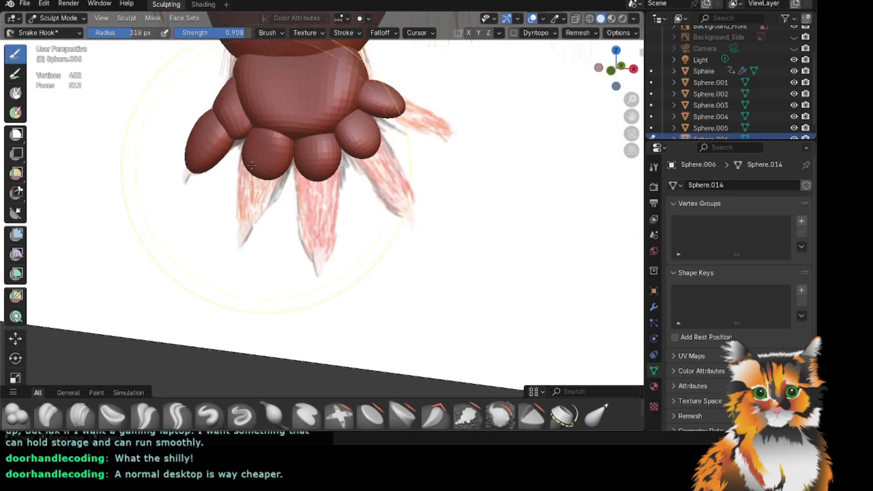
Switch the finished outer finger segment from Sculpt Mode to Object Mode.
click(68, 19)
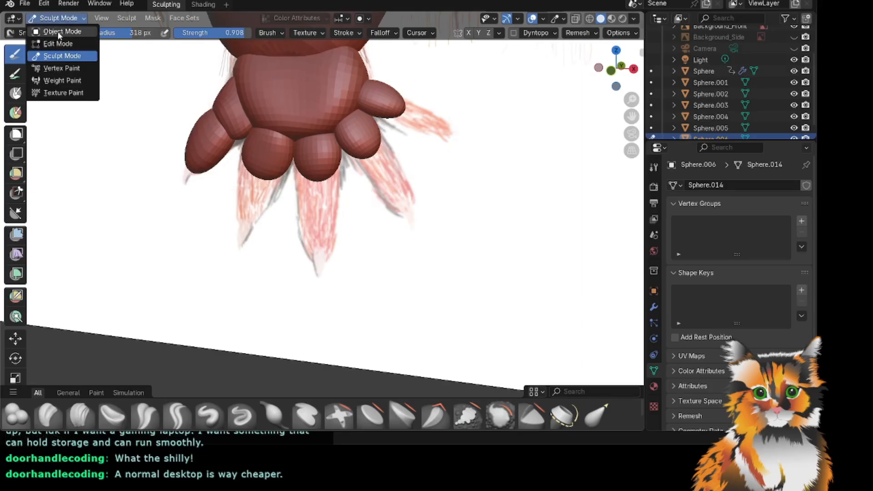
middle_drag(313, 86, 321, 67)
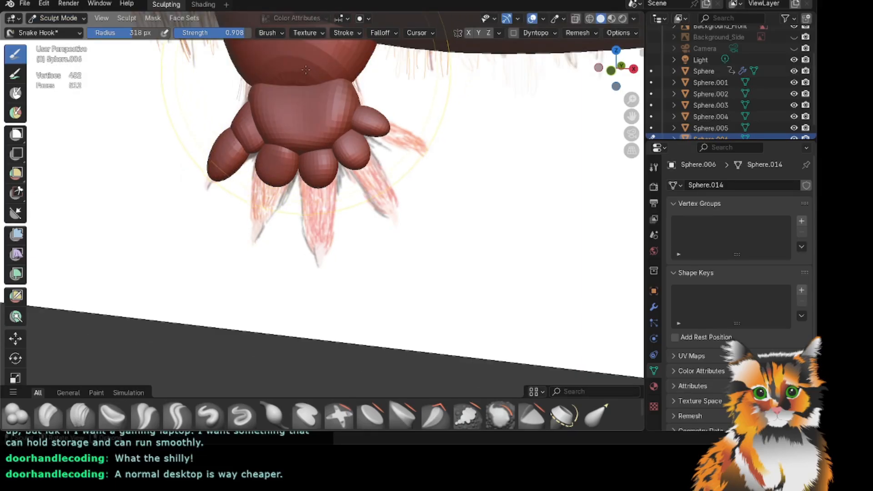
click(56, 18)
click(57, 32)
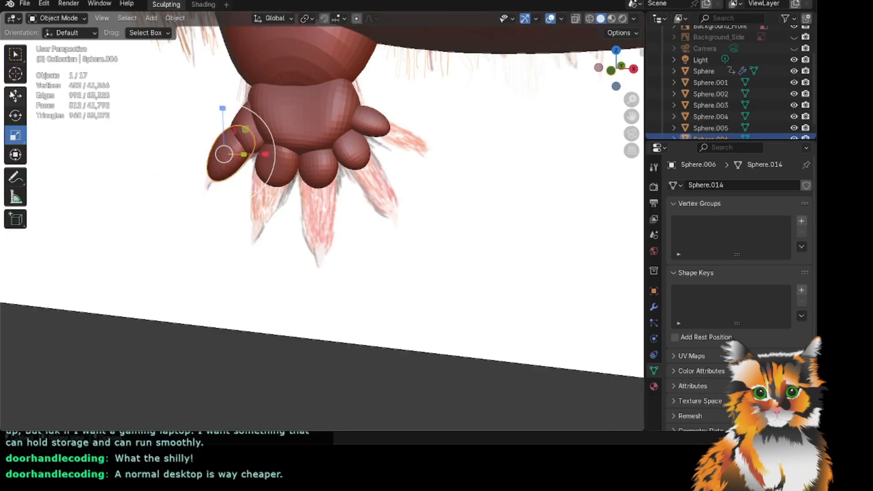
Duplicate the outer finger segment and place the copy below the neighbouring finger base over the drawn finger.
drag(628, 74, 666, 75)
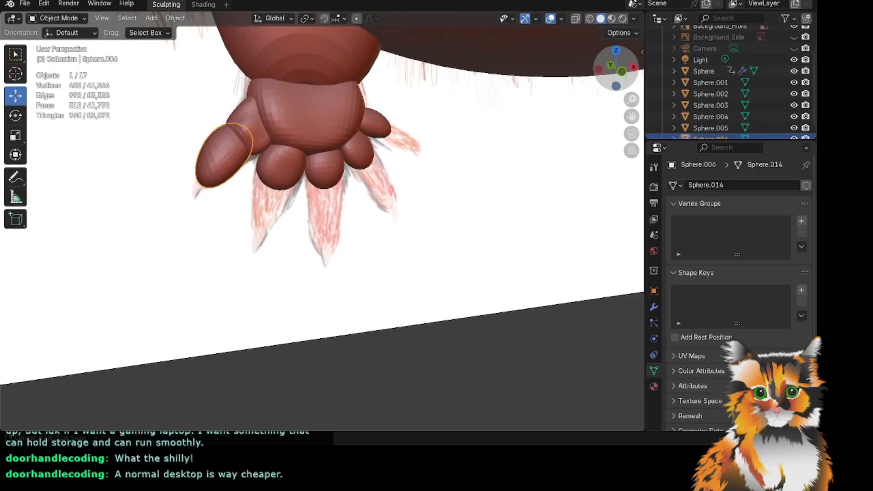
scroll(319, 155, up, 2)
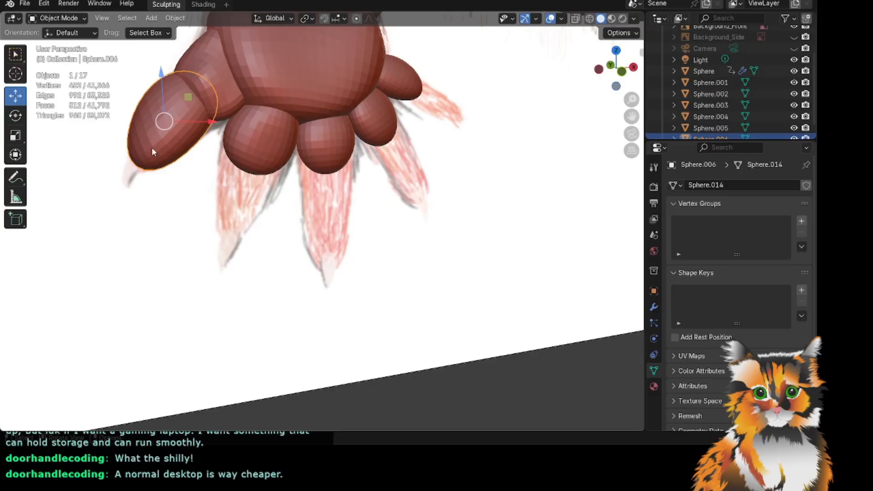
drag(631, 116, 714, 332)
scroll(494, 109, down, 1)
drag(604, 65, 597, 65)
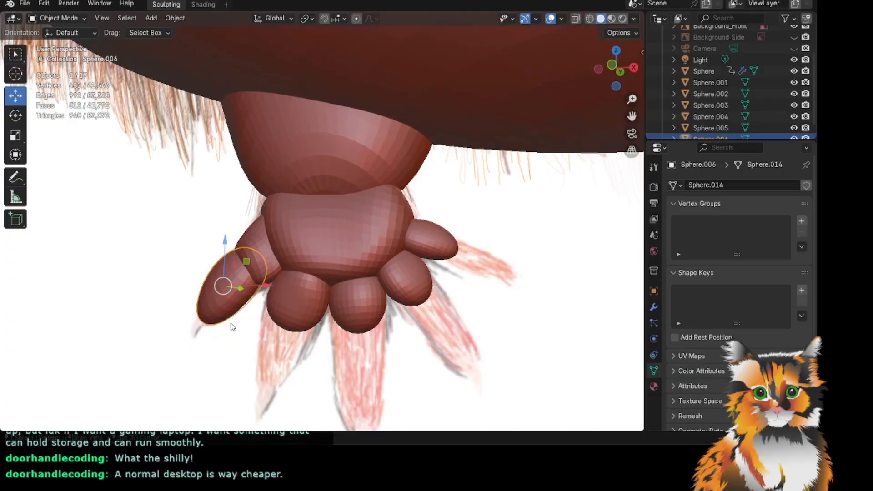
key(shift+d)
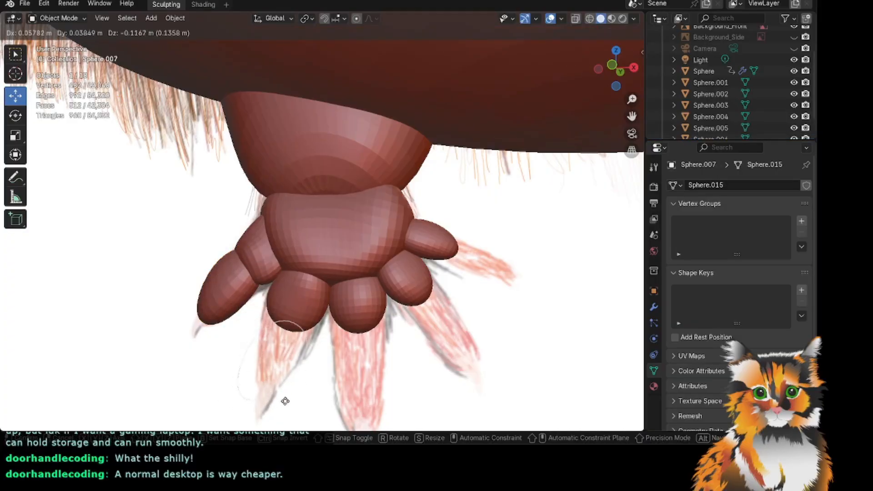
click(297, 382)
Move the segment copy along the Y axis so it sits in front of the reference image beside its finger base.
drag(605, 75, 718, 75)
drag(320, 341, 354, 342)
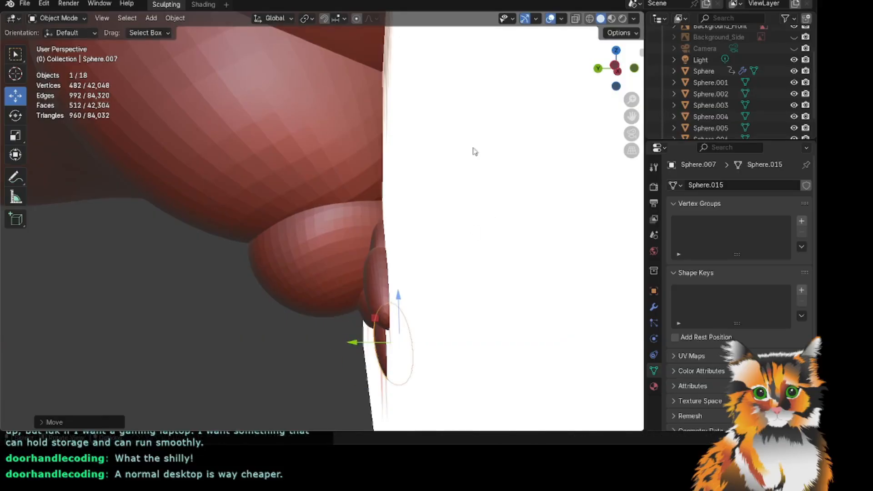
drag(611, 73, 688, 80)
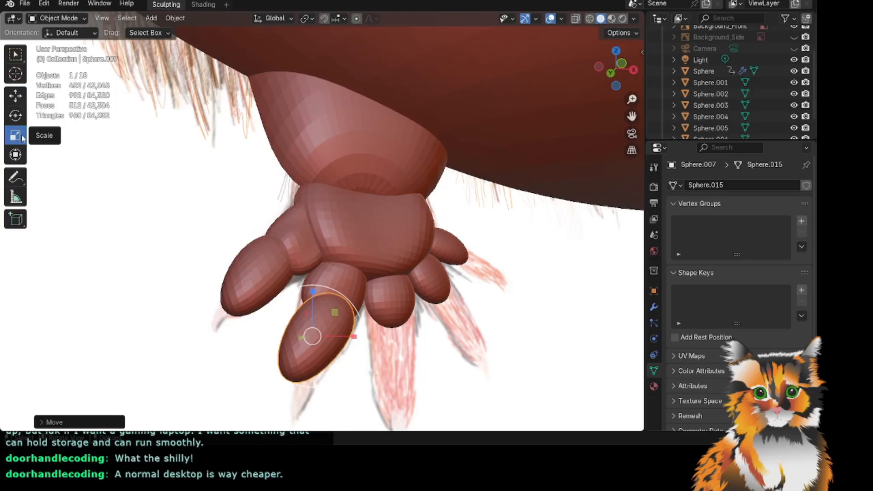
Rotate the segment copy to follow the second drawn finger and move it against the tip of that finger's base.
click(18, 155)
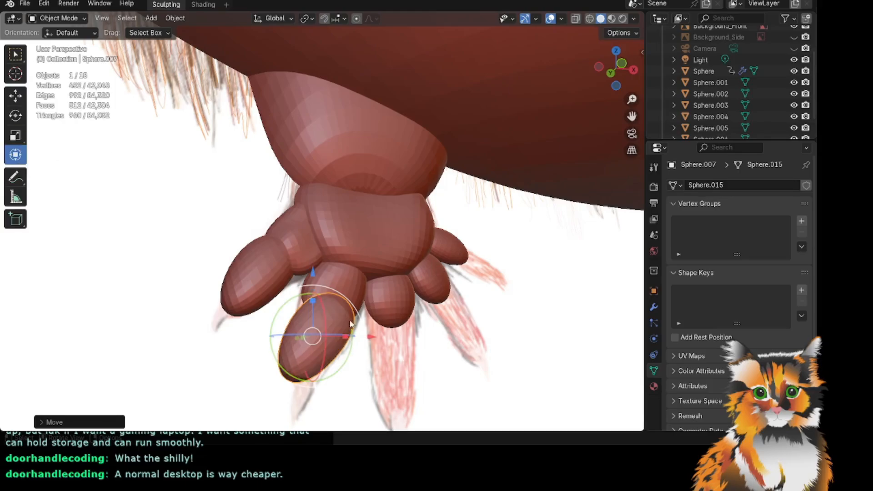
drag(293, 290, 276, 307)
click(10, 103)
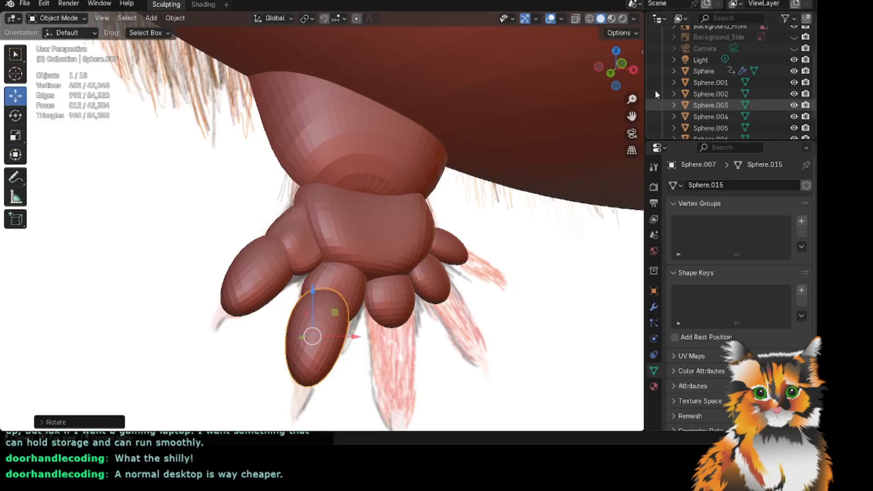
drag(617, 72, 637, 86)
drag(318, 313, 331, 312)
drag(291, 270, 286, 274)
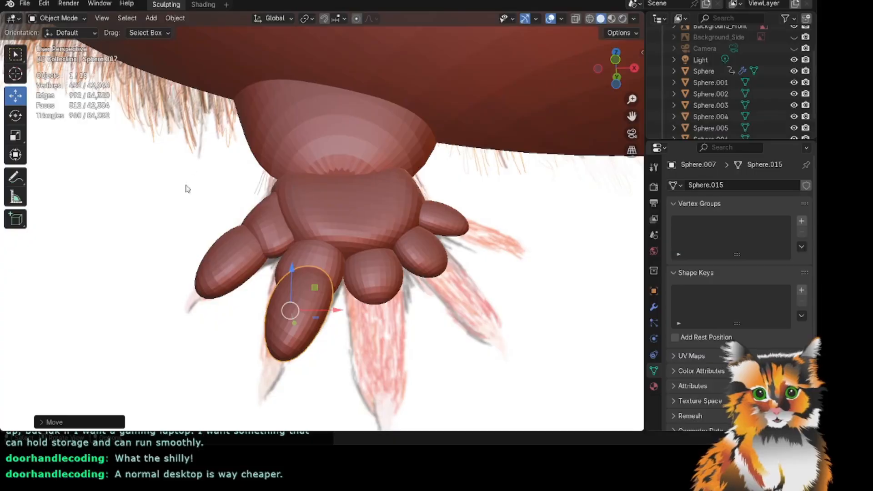
click(15, 135)
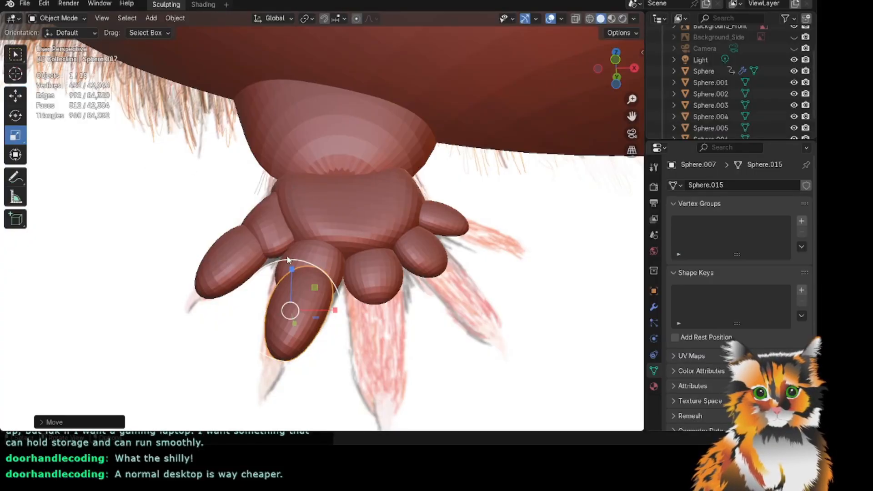
drag(286, 255, 288, 249)
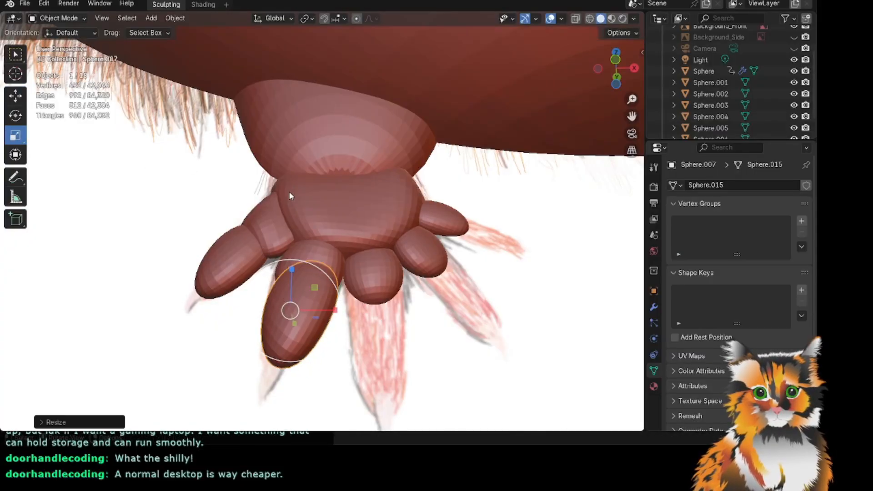
key(ctrl+z)
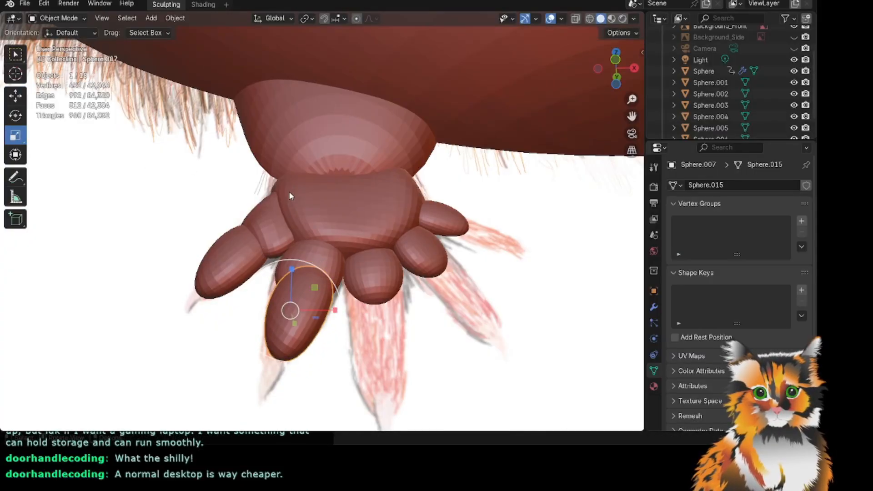
click(14, 97)
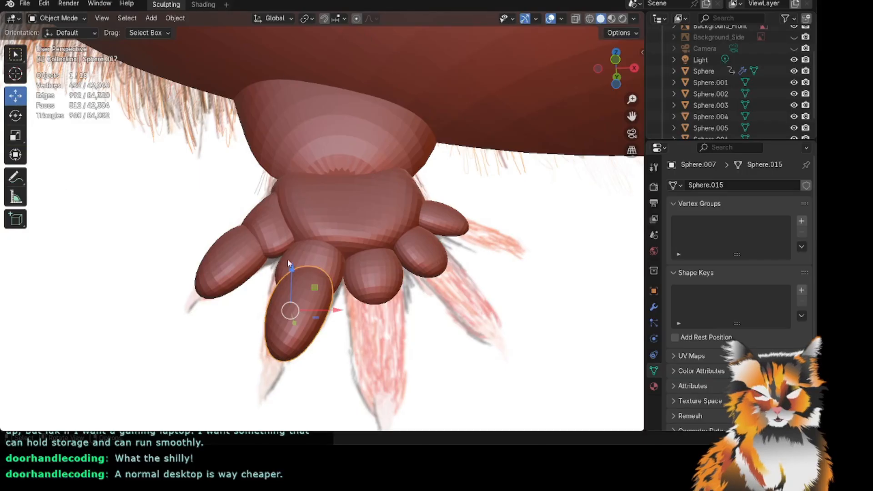
click(15, 116)
click(15, 135)
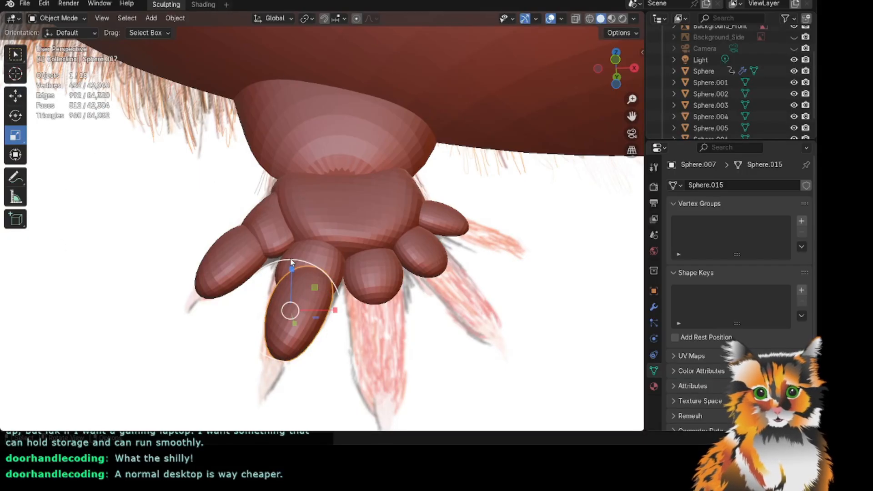
mouse_move(290, 262)
mouse_down()
mouse_move(273, 252)
mouse_move(280, 251)
mouse_up()
key(ctrl+z)
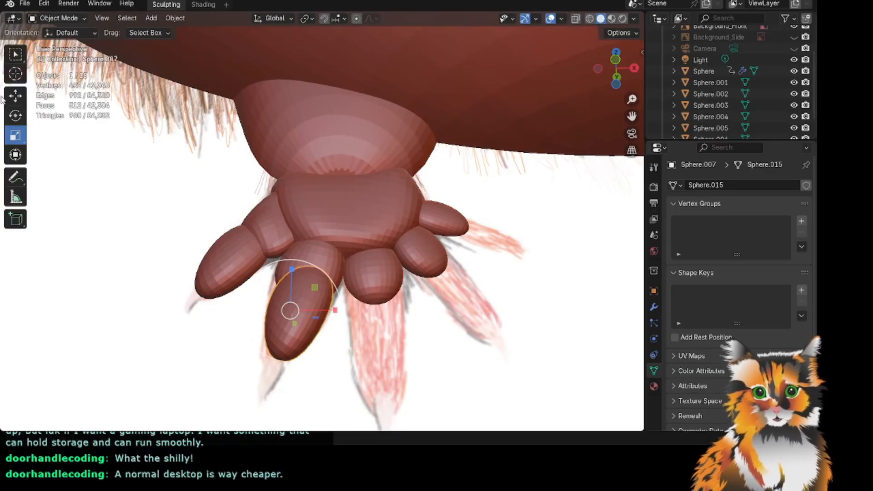
Rotate the second finger's outer segment slightly to refine its alignment with its finger base.
click(15, 96)
click(15, 115)
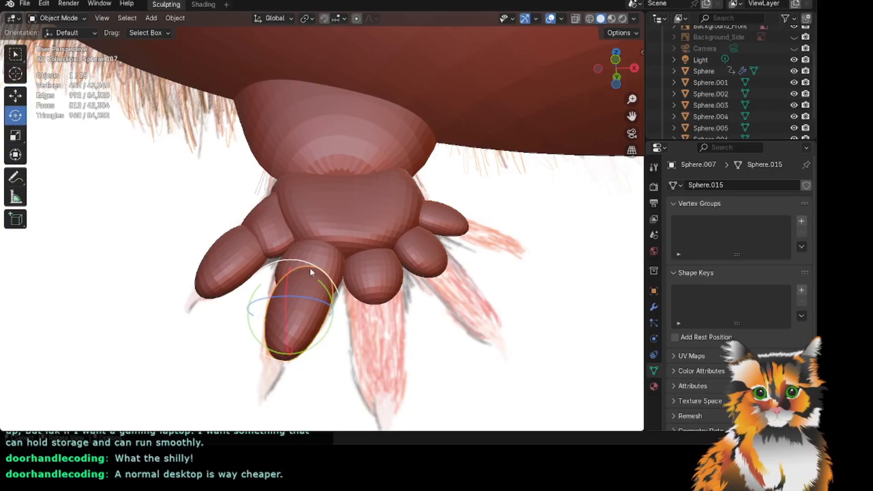
drag(249, 335, 262, 343)
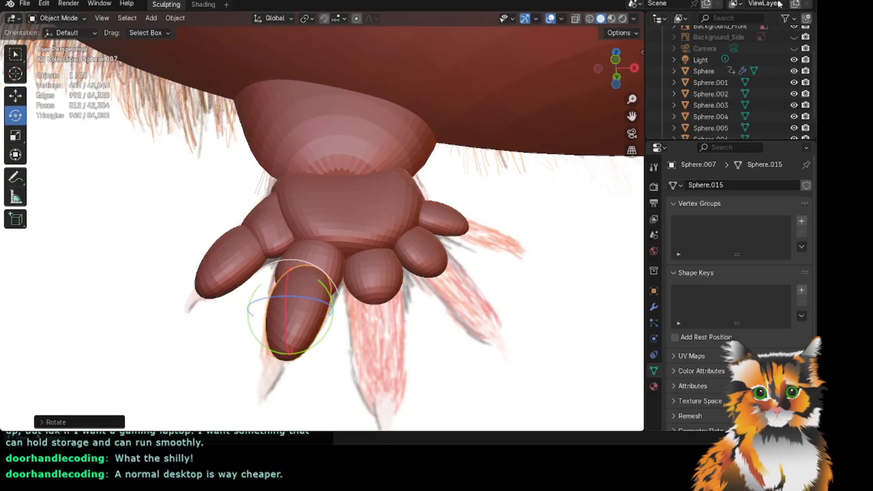
Switch the second finger's outer segment to Sculpt Mode and nudge it with the Snake Hook brush from the side and front against its base.
drag(633, 76, 607, 81)
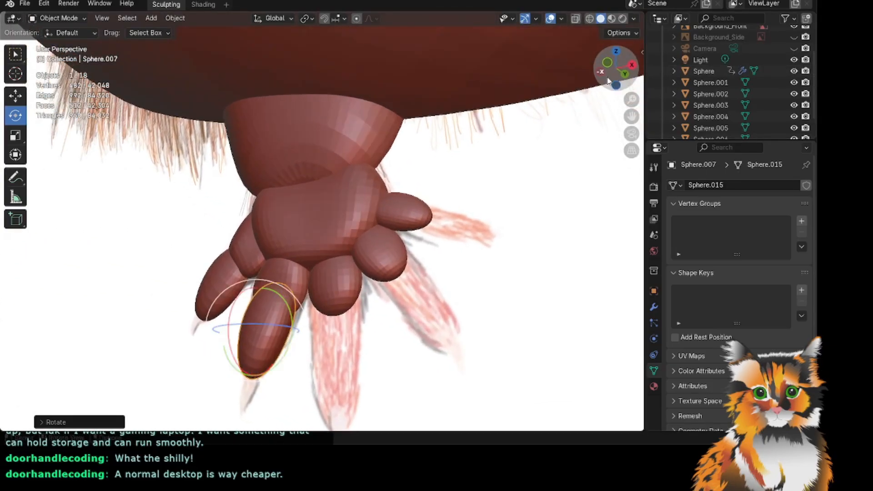
click(74, 21)
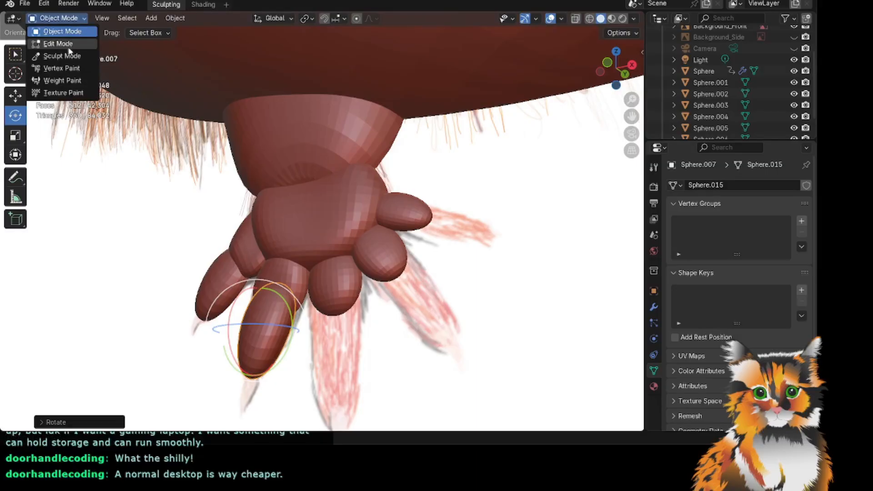
click(59, 53)
drag(624, 60, 591, 73)
drag(231, 333, 242, 330)
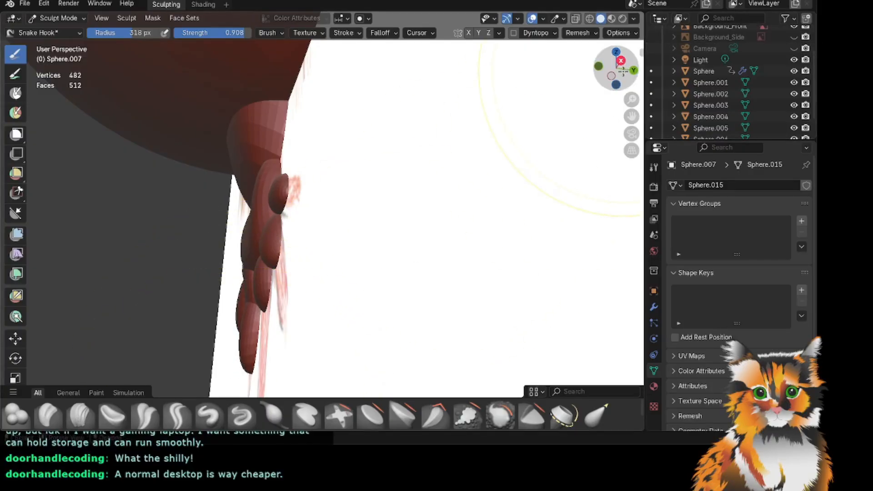
mouse_move(618, 67)
mouse_down()
mouse_move(612, 54)
mouse_move(607, 60)
mouse_up()
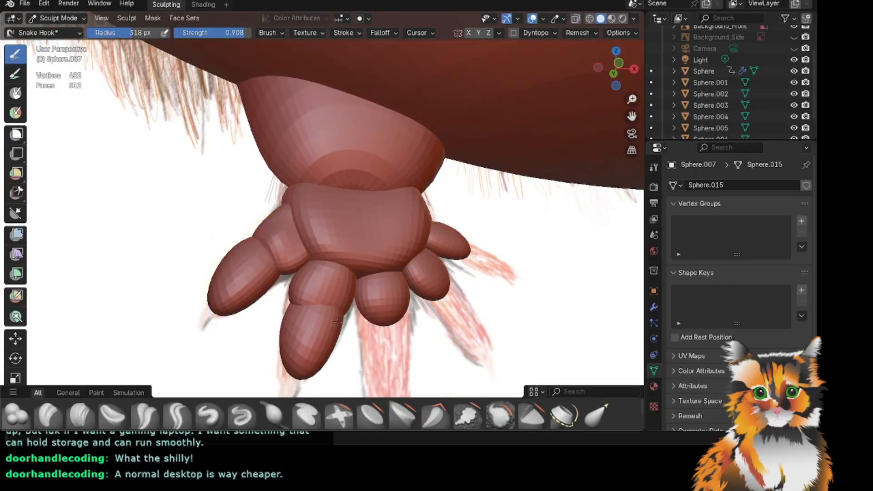
drag(287, 314, 286, 310)
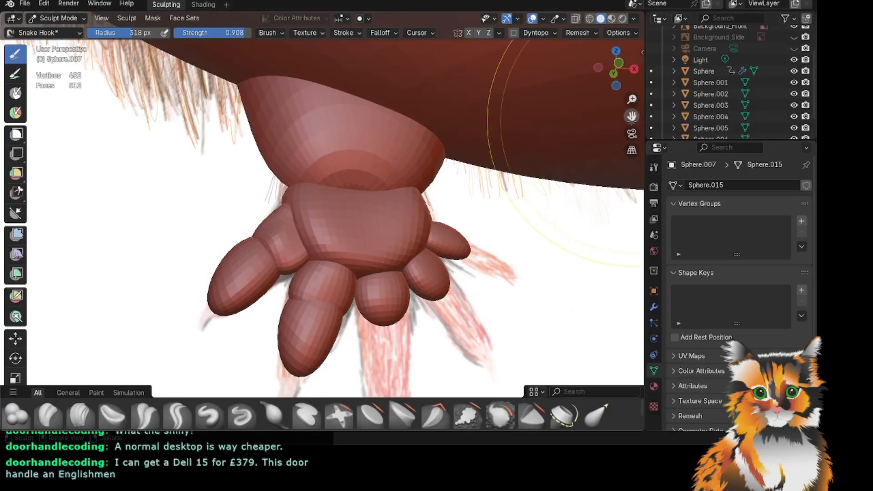
Reshape the segment's upper end and sides with Snake Hook to fit the finger base, and pull its tip along the second drawn finger.
drag(631, 116, 611, 76)
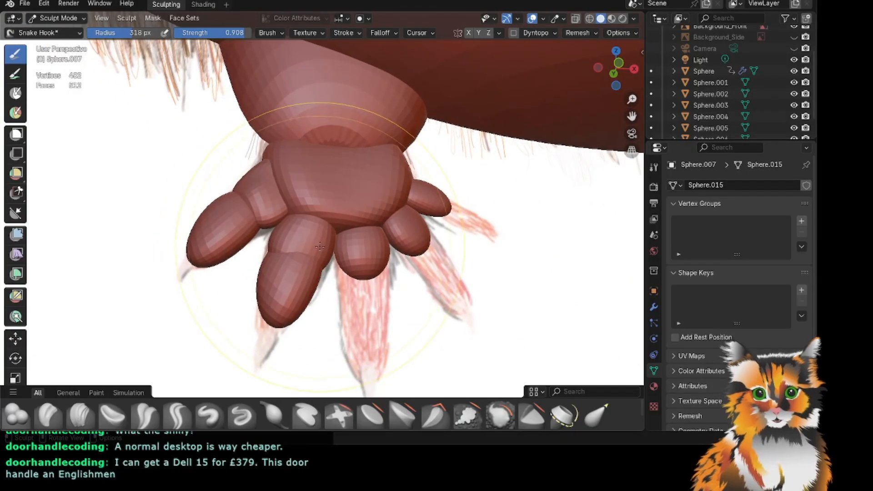
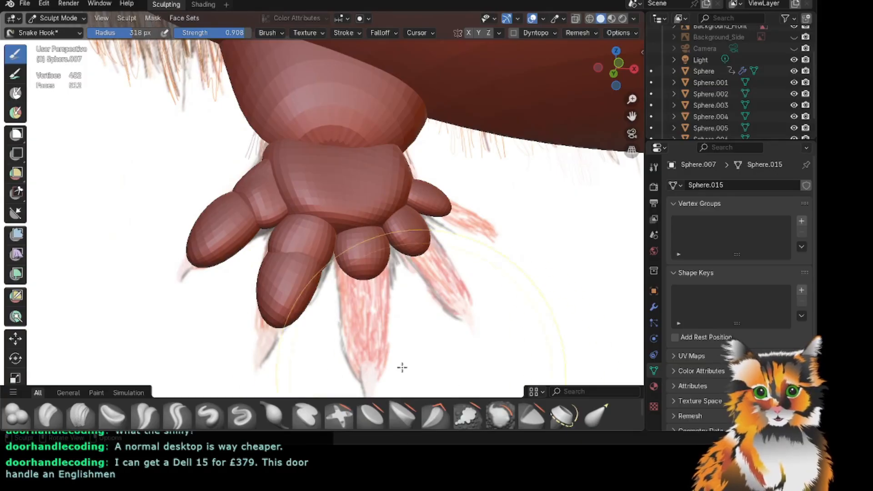
mouse_move(296, 296)
mouse_down()
mouse_move(292, 304)
mouse_move(312, 289)
mouse_up()
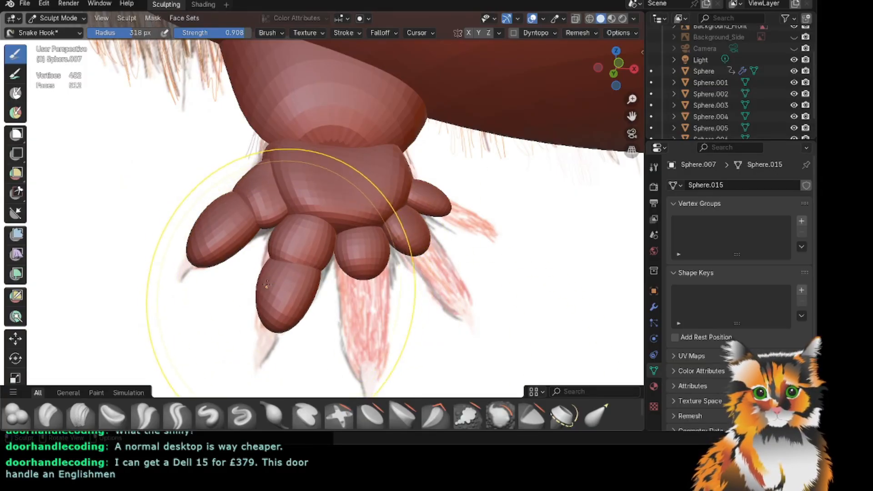
drag(256, 280, 258, 280)
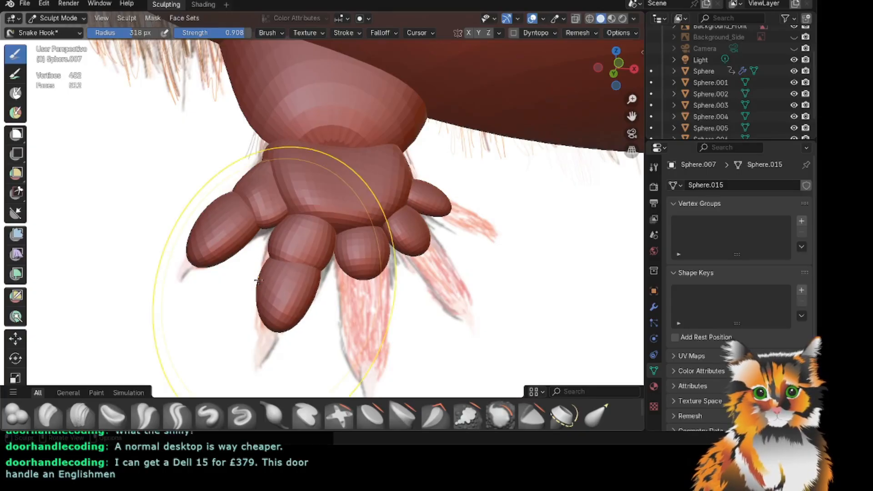
drag(320, 275, 322, 268)
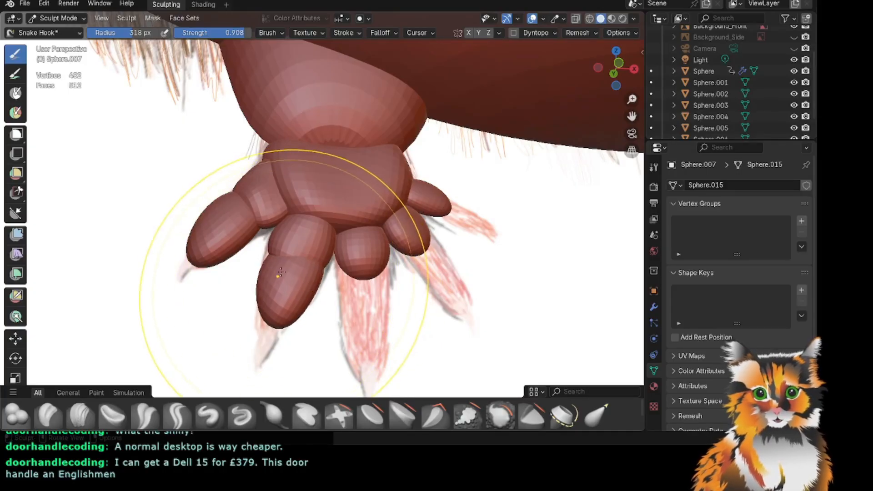
drag(269, 260, 260, 275)
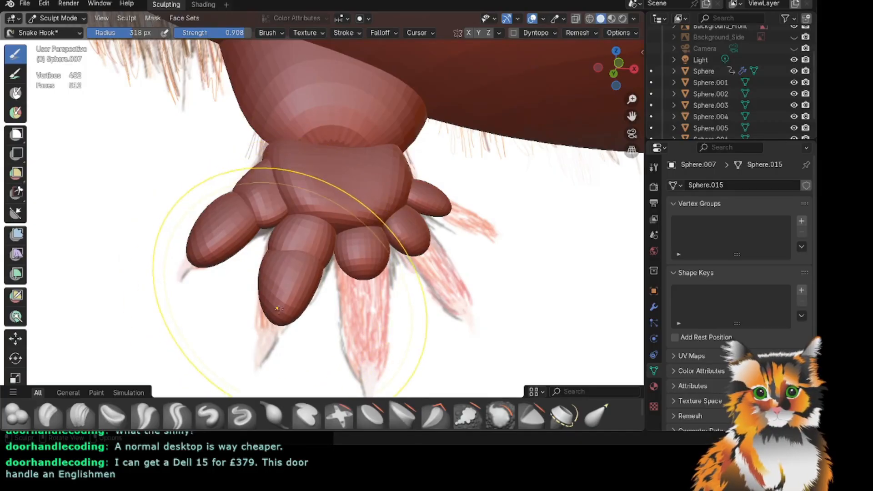
drag(279, 320, 273, 325)
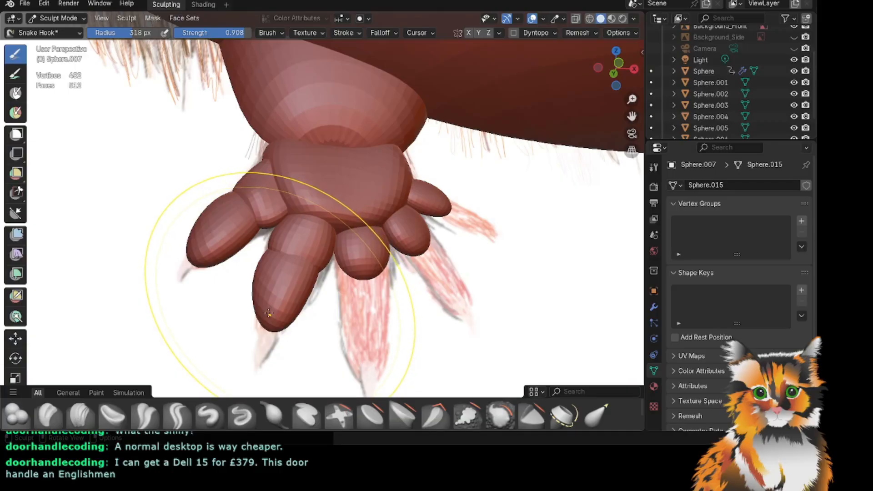
Reshape the outer segment of the paw's second toe from the left with Snake Hook strokes so it follows the reference sketch.
mouse_move(254, 302)
mouse_down()
mouse_move(242, 273)
mouse_move(295, 284)
mouse_up()
mouse_move(293, 284)
mouse_down()
mouse_move(284, 313)
mouse_move(268, 325)
mouse_move(257, 313)
mouse_up()
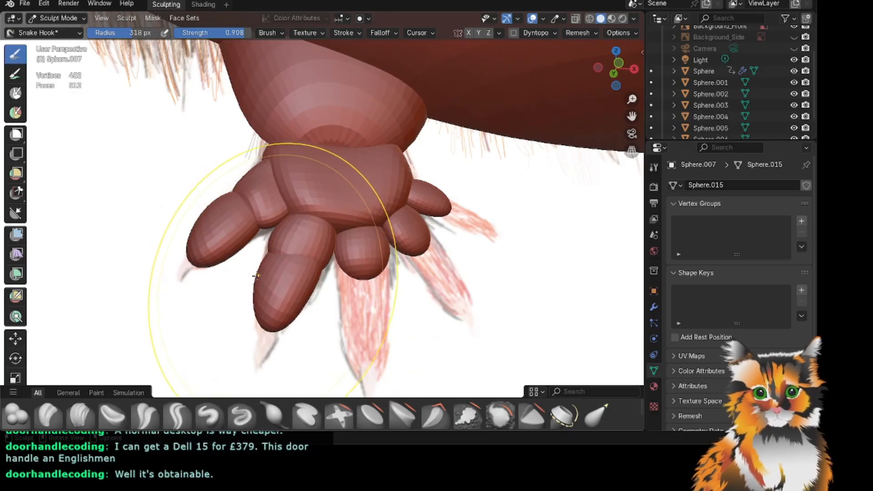
drag(257, 276, 264, 279)
drag(614, 68, 535, 69)
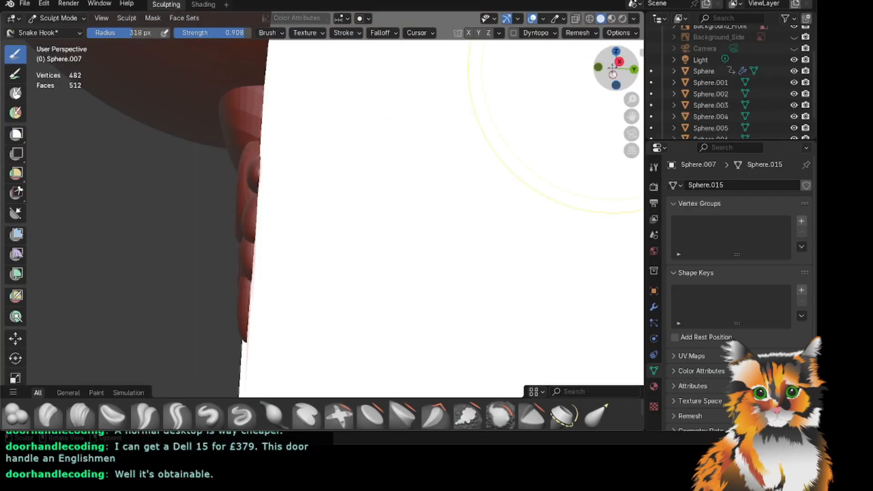
drag(612, 68, 612, 68)
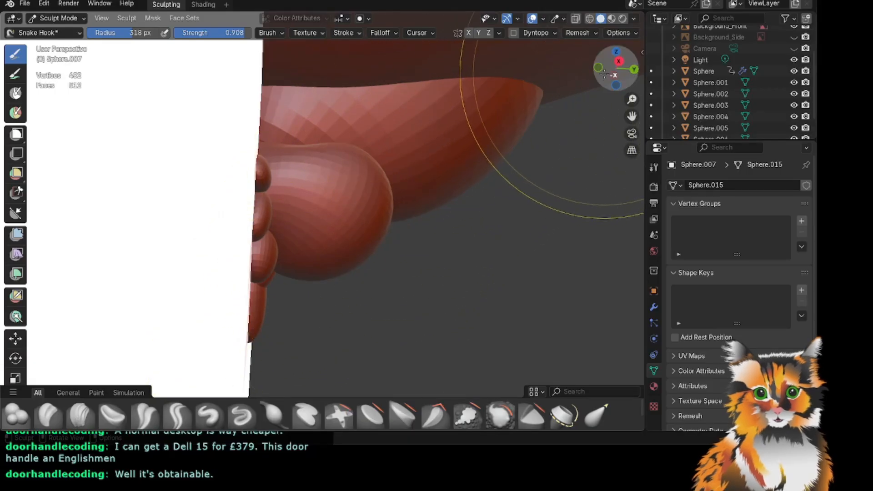
drag(607, 74, 711, 91)
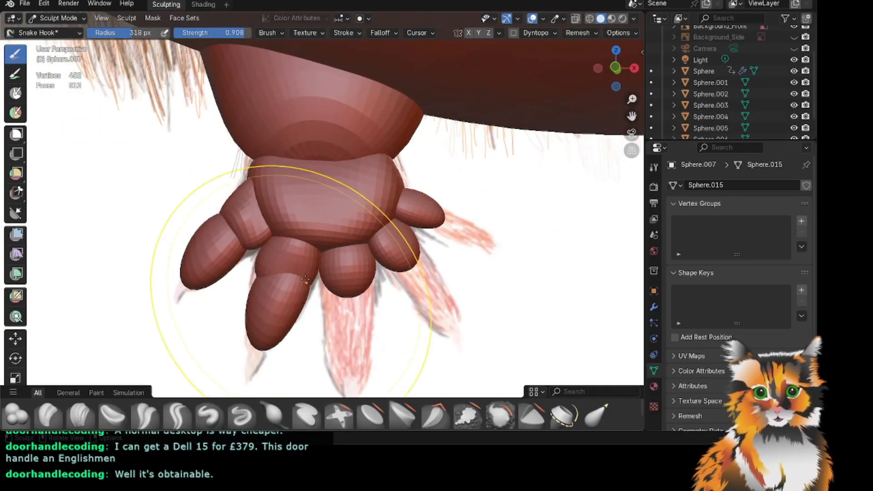
mouse_move(296, 309)
mouse_down()
mouse_move(282, 314)
mouse_move(302, 293)
mouse_move(278, 315)
mouse_up()
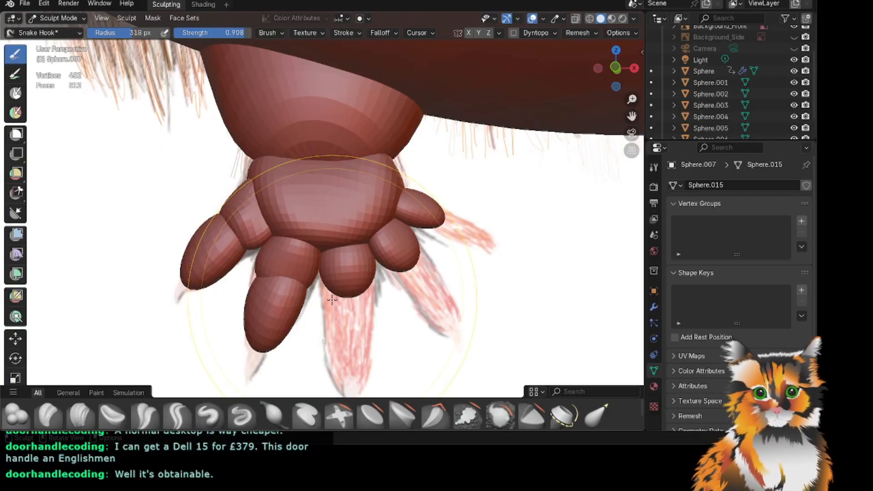
mouse_move(271, 319)
mouse_down()
mouse_move(290, 268)
mouse_move(283, 307)
mouse_up()
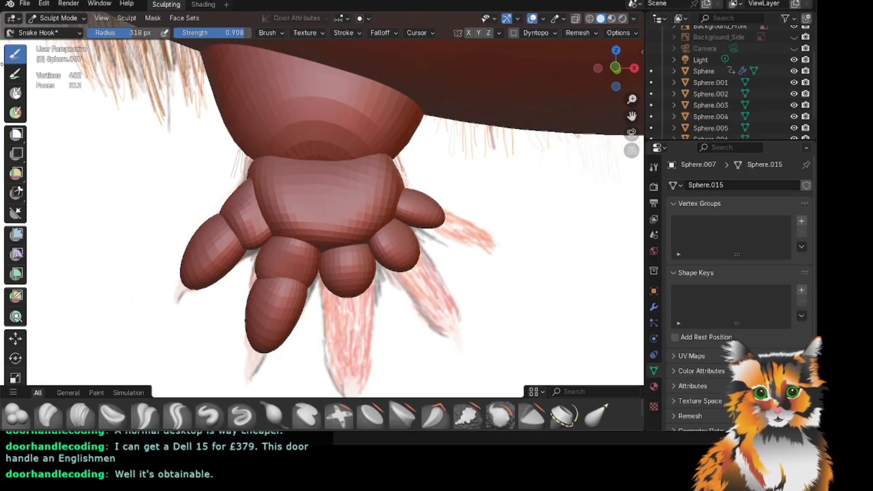
In Object Mode, duplicate the second toe's outer segment and place the copy below the middle toe's base segment.
click(54, 20)
click(53, 20)
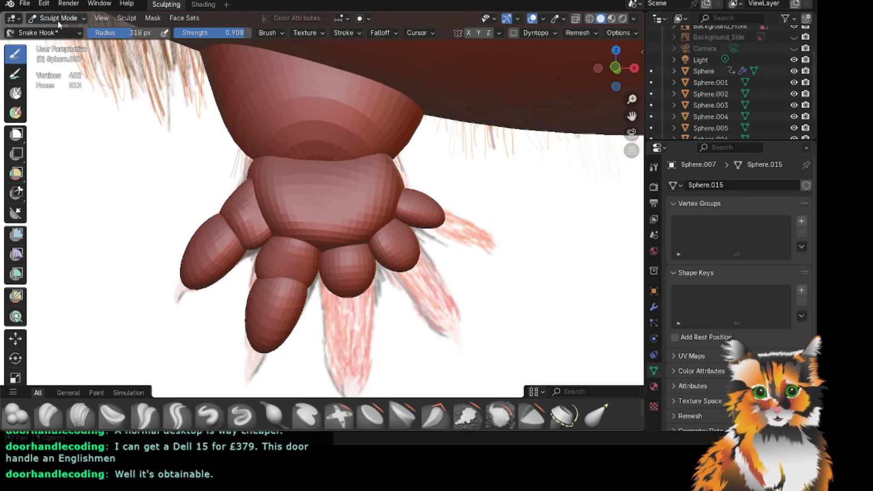
drag(632, 115, 559, 75)
drag(619, 70, 307, 69)
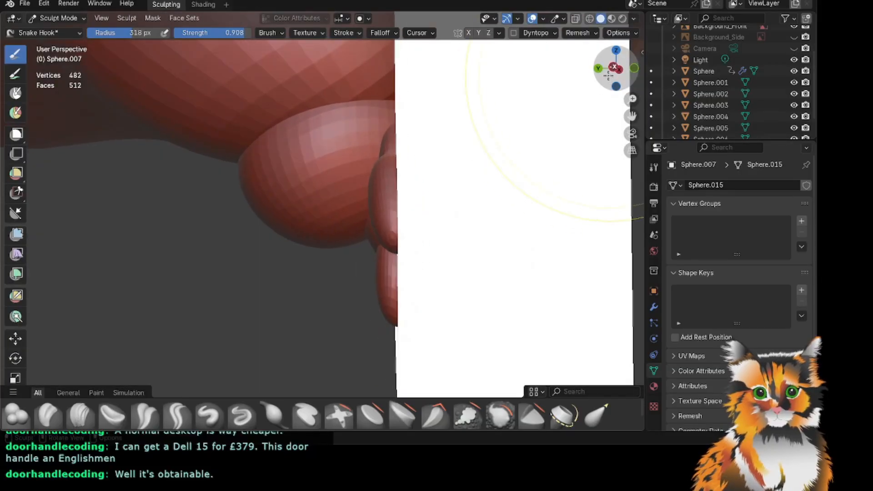
drag(608, 75, 515, 74)
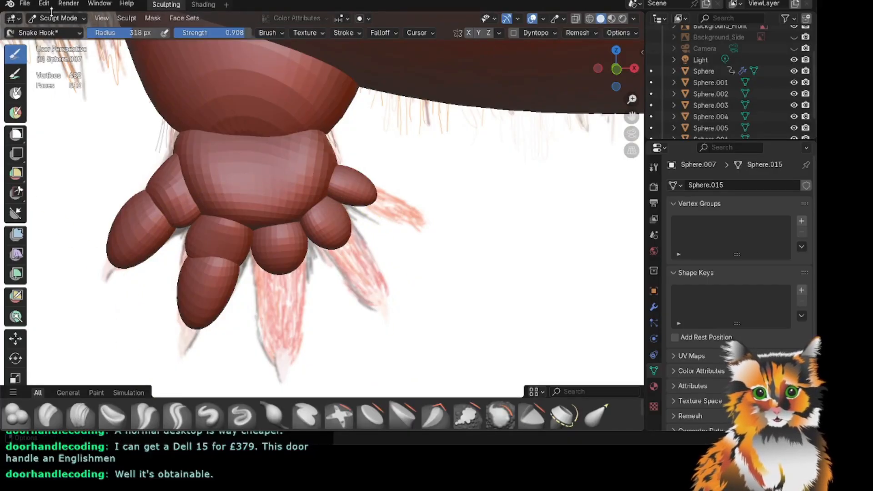
click(81, 19)
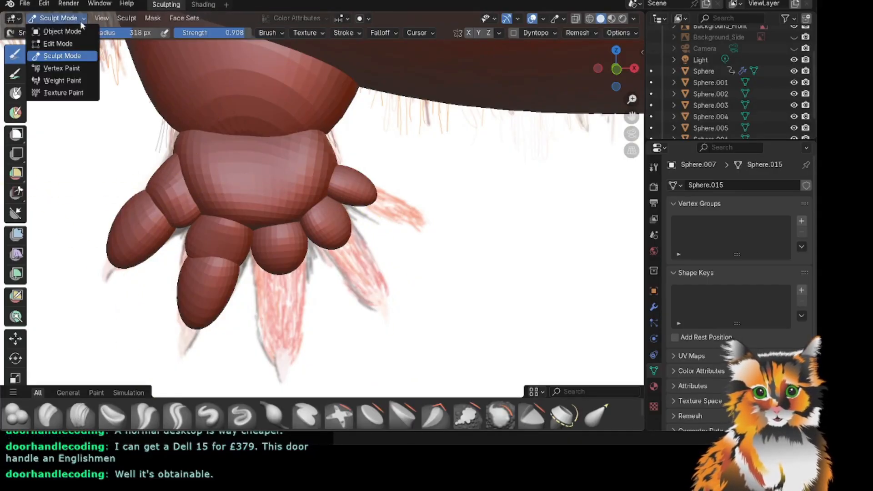
click(81, 31)
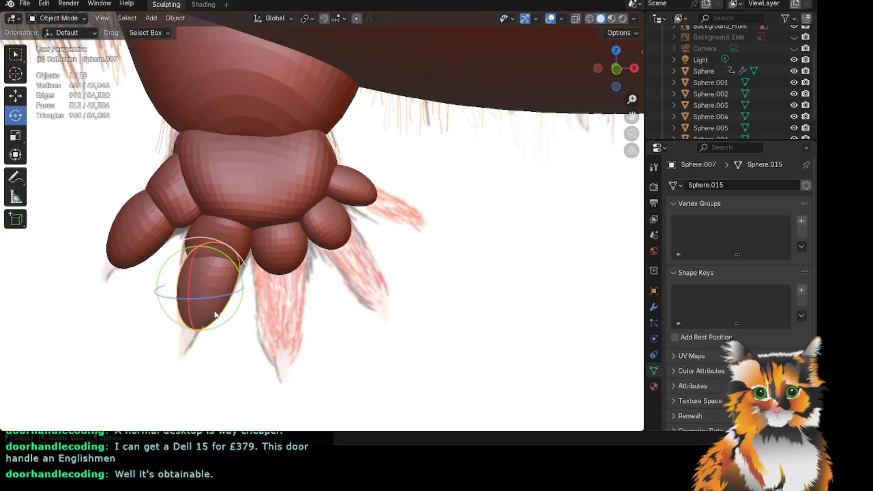
click(15, 96)
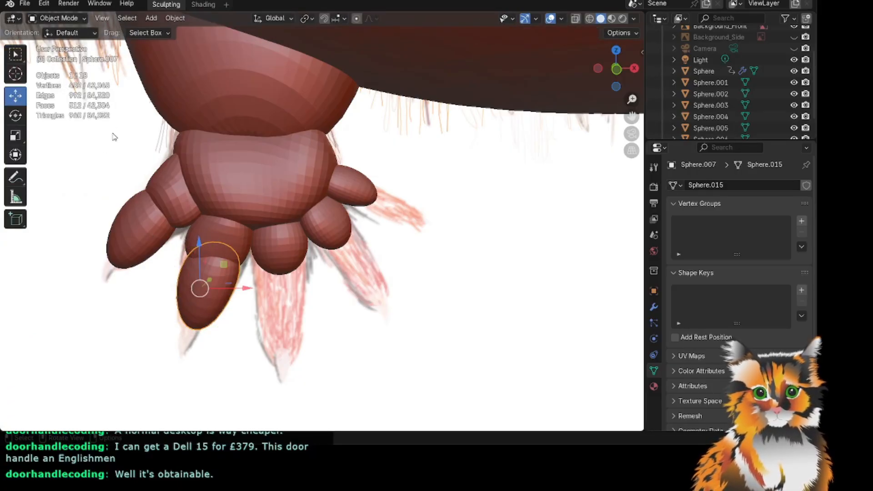
key(shift+d)
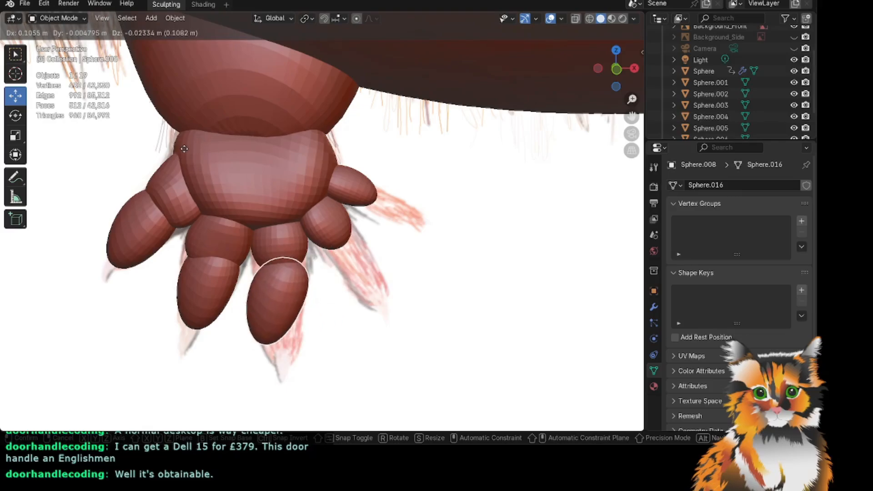
click(185, 150)
click(59, 18)
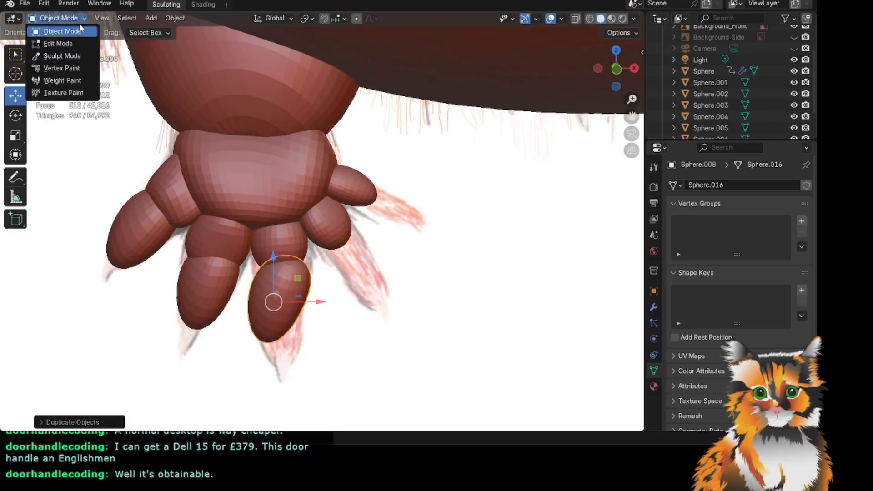
click(72, 56)
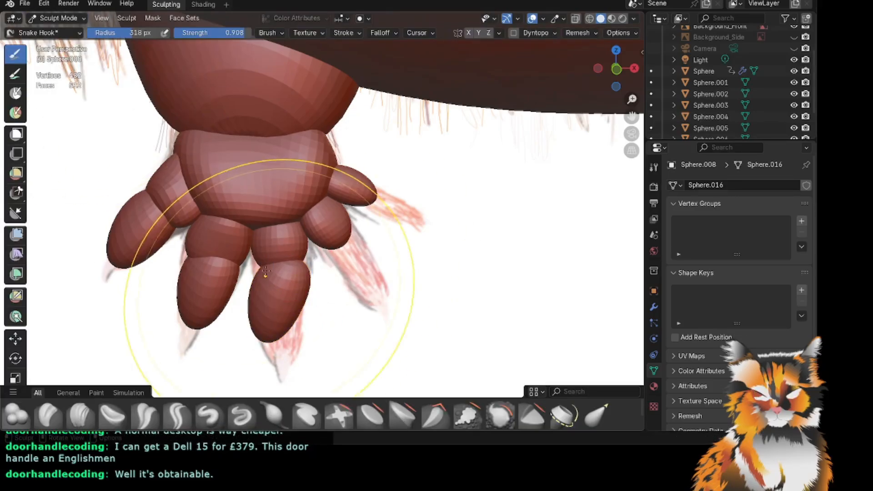
click(59, 18)
click(68, 30)
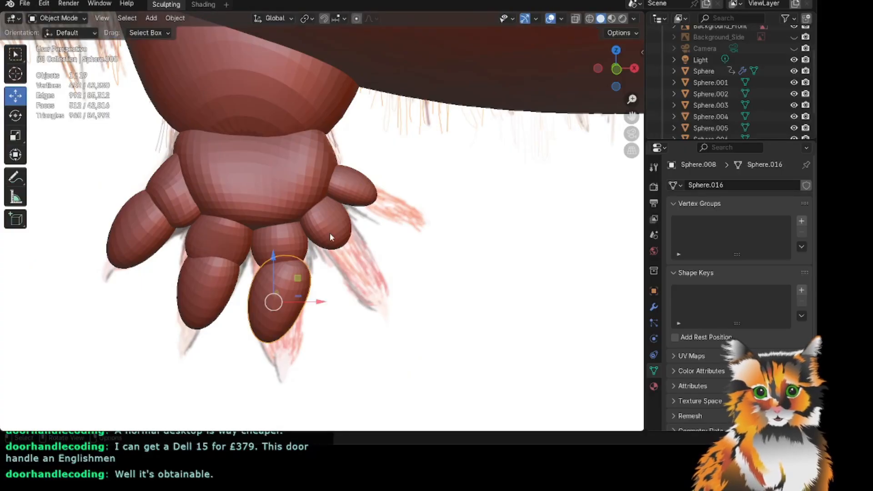
Try to scale the copied toe segment up slightly, and undo the resize.
click(15, 137)
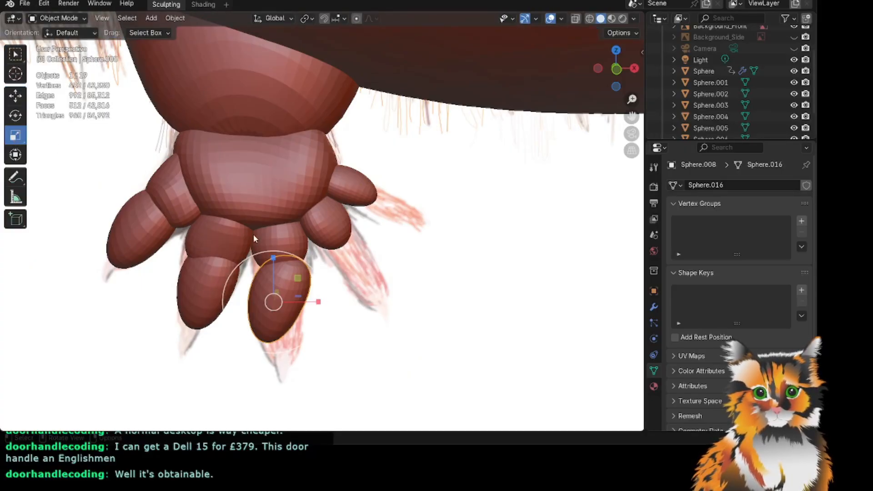
drag(249, 253, 245, 247)
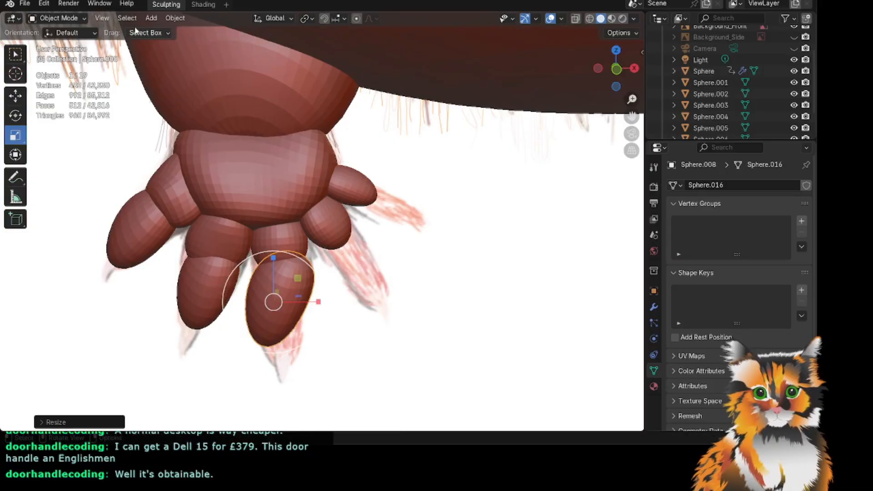
key(ctrl+z)
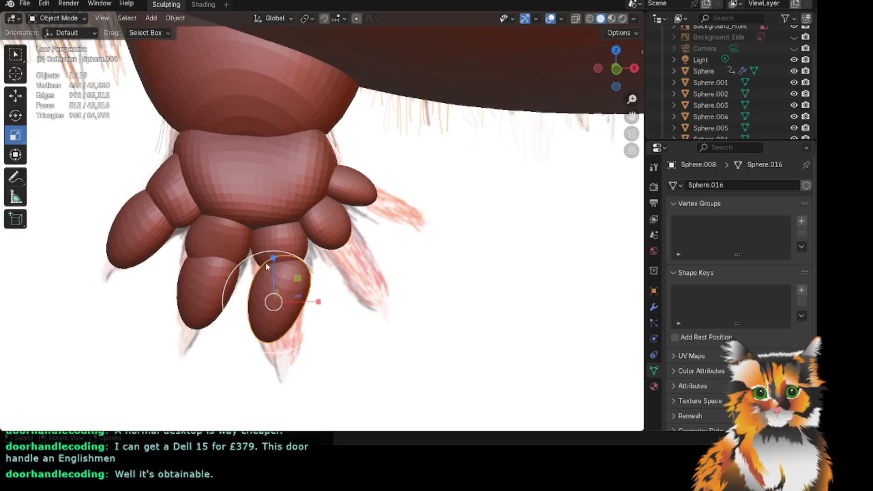
Rotate the copied segment to a nearly vertical angle and shift it slightly along the X axis to line up with the middle toe.
scroll(296, 277, down, 1)
scroll(296, 277, up, 1)
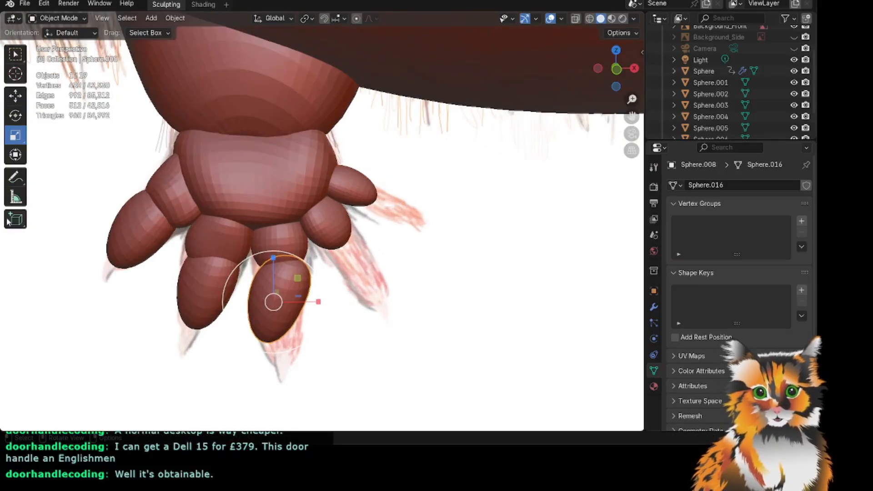
click(15, 116)
drag(279, 250, 260, 248)
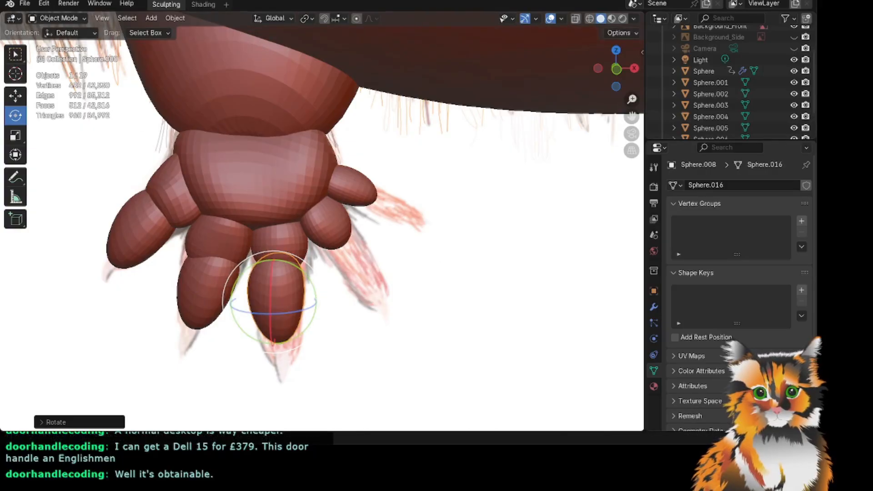
click(15, 96)
drag(325, 301, 333, 302)
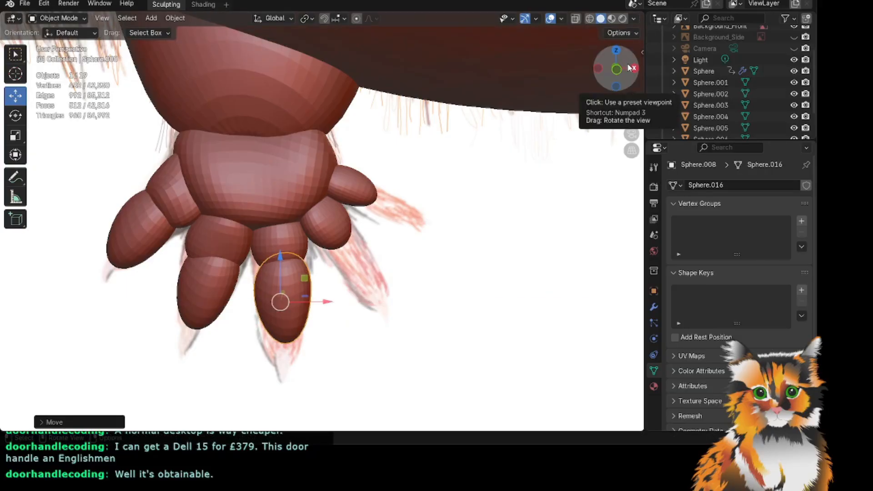
In Sculpt Mode, pull the sides and tip of the middle toe's outer segment with Snake Hook to fit the sketched toe.
drag(630, 65, 586, 100)
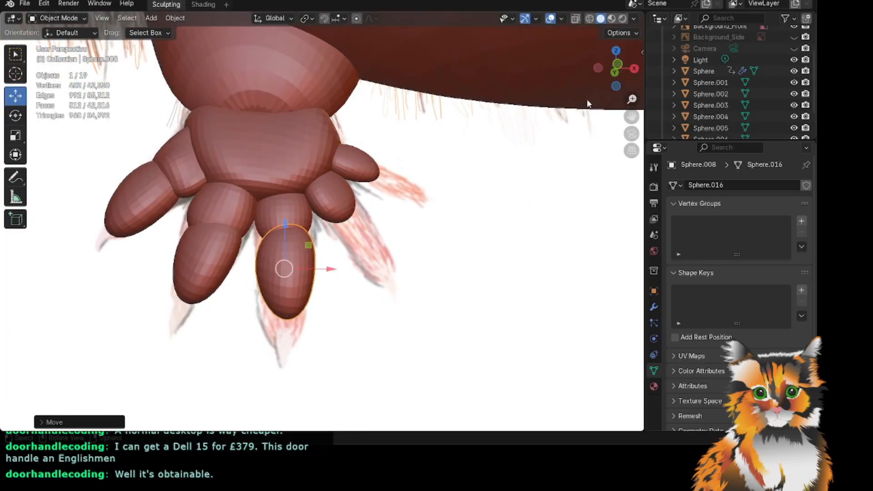
click(69, 18)
click(57, 51)
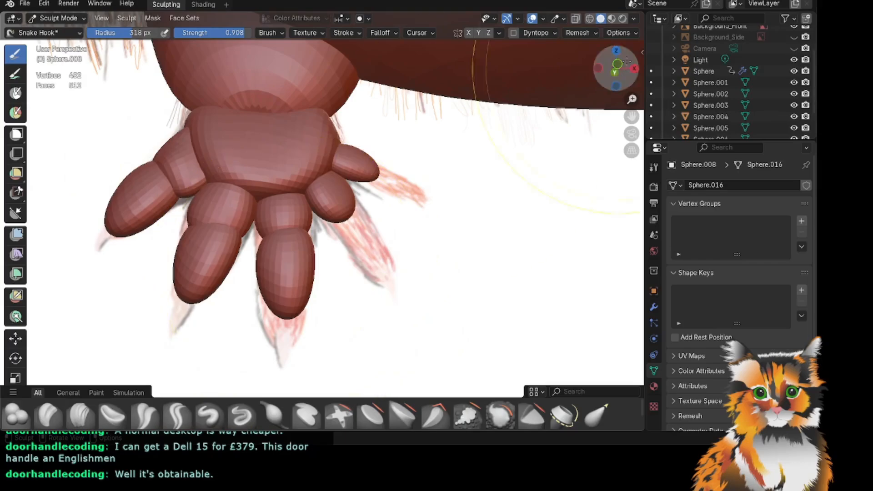
drag(631, 117, 586, 128)
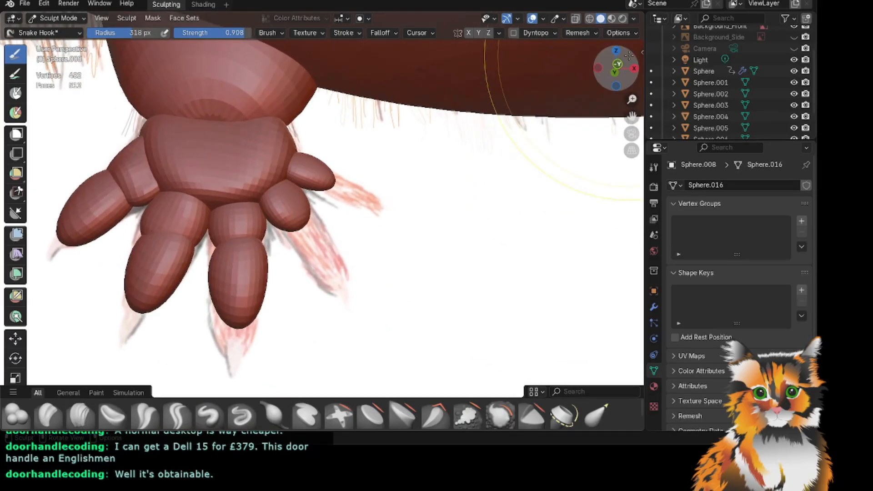
drag(616, 68, 624, 91)
mouse_move(240, 301)
mouse_down()
mouse_move(231, 298)
mouse_move(278, 284)
mouse_move(224, 304)
mouse_up()
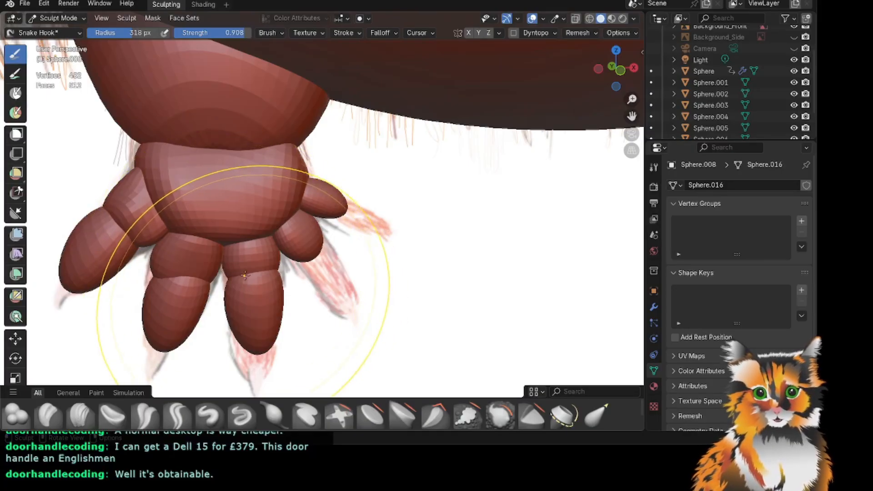
drag(234, 285, 276, 278)
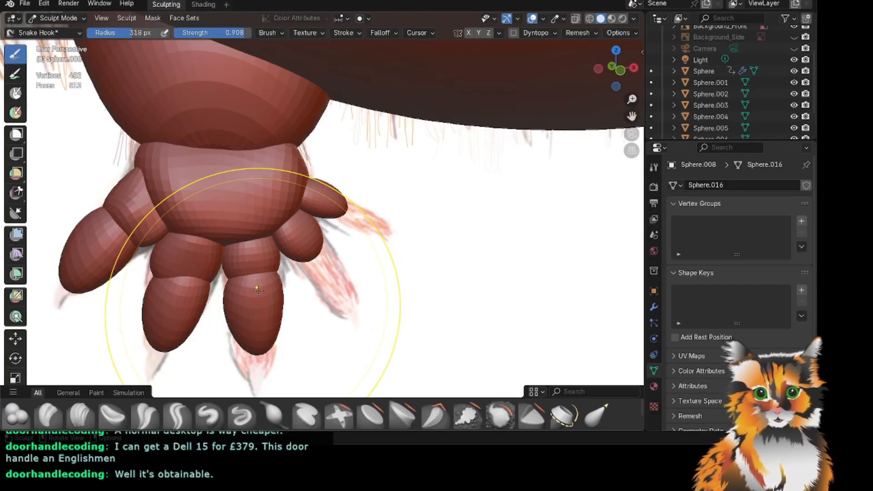
drag(257, 286, 226, 296)
mouse_move(259, 344)
mouse_down()
mouse_move(249, 364)
mouse_move(251, 356)
mouse_up()
drag(219, 317, 222, 316)
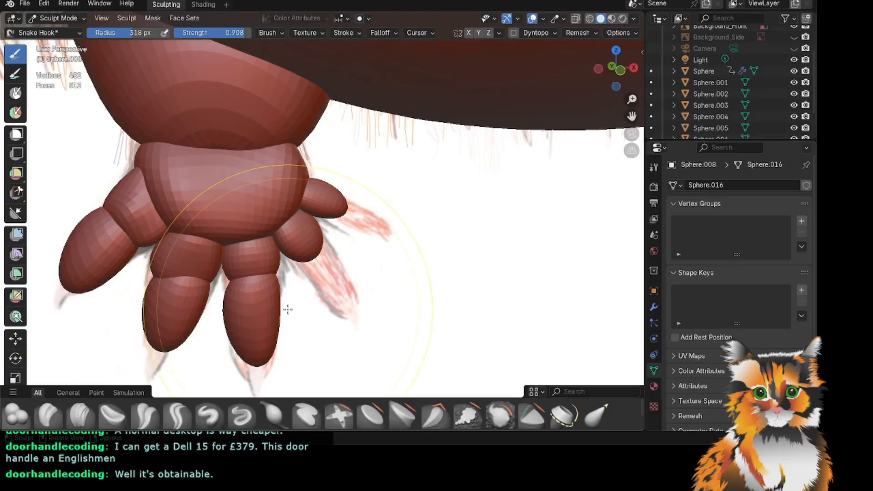
Lengthen the middle toe's outer segment toward the sketched claw and refine its side contours with Snake Hook.
drag(632, 116, 582, 86)
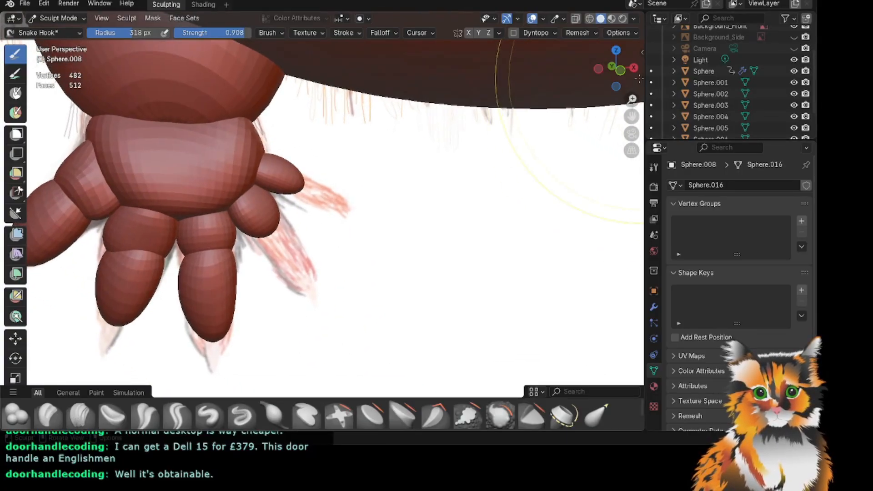
mouse_move(630, 71)
mouse_down()
mouse_move(620, 71)
mouse_move(626, 83)
mouse_up()
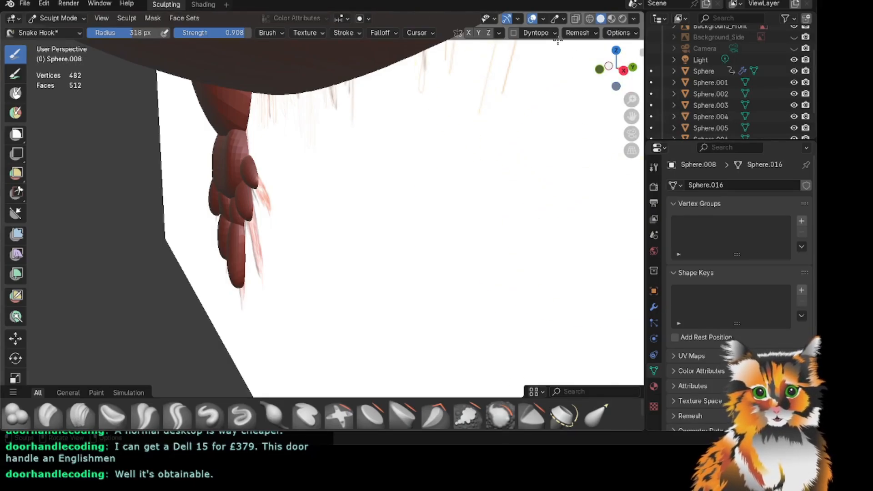
drag(617, 73, 628, 72)
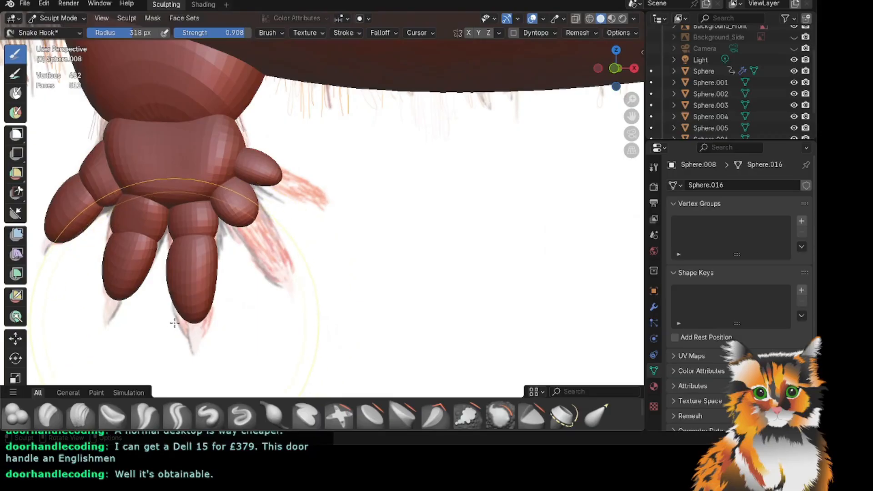
drag(188, 313, 191, 329)
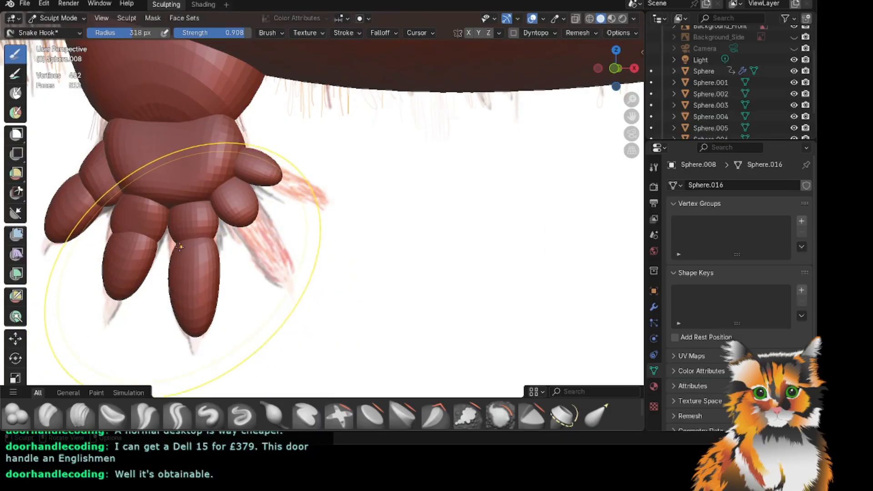
drag(180, 246, 175, 245)
drag(162, 284, 205, 280)
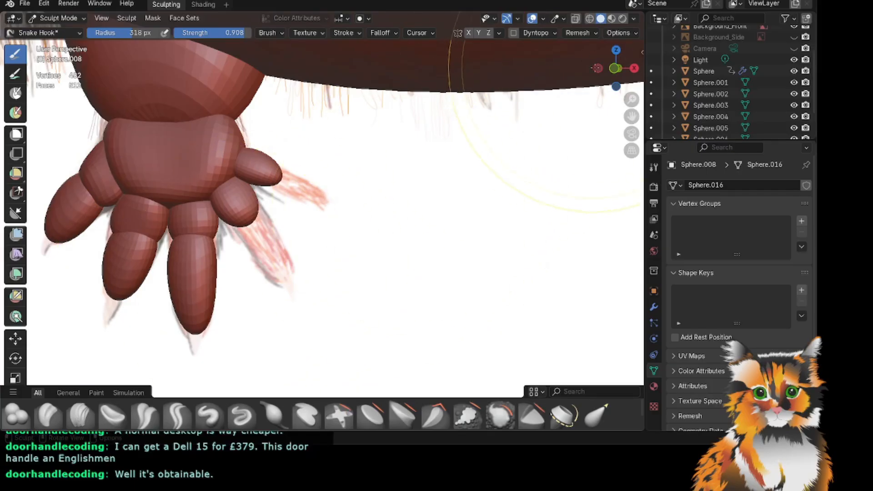
drag(599, 68, 630, 68)
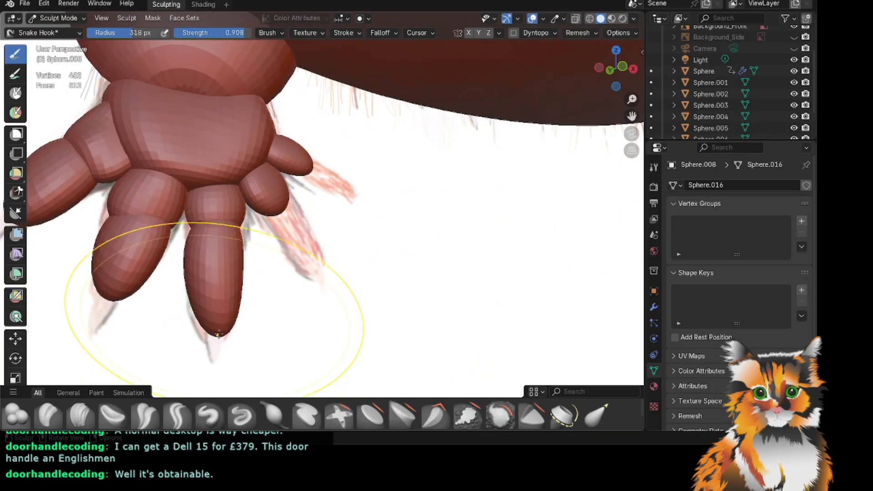
drag(218, 334, 214, 341)
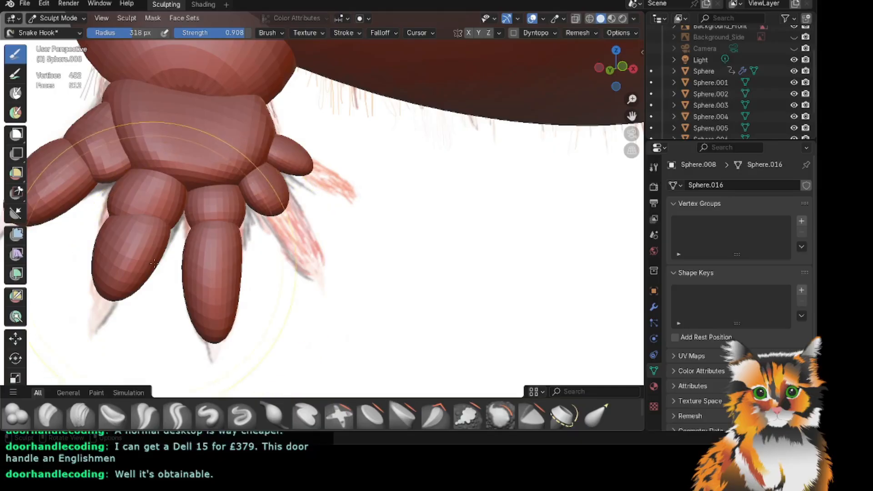
Nudge the middle toe's outer segment sideways with Snake Hook to line it up under the inner segment.
drag(181, 253, 188, 253)
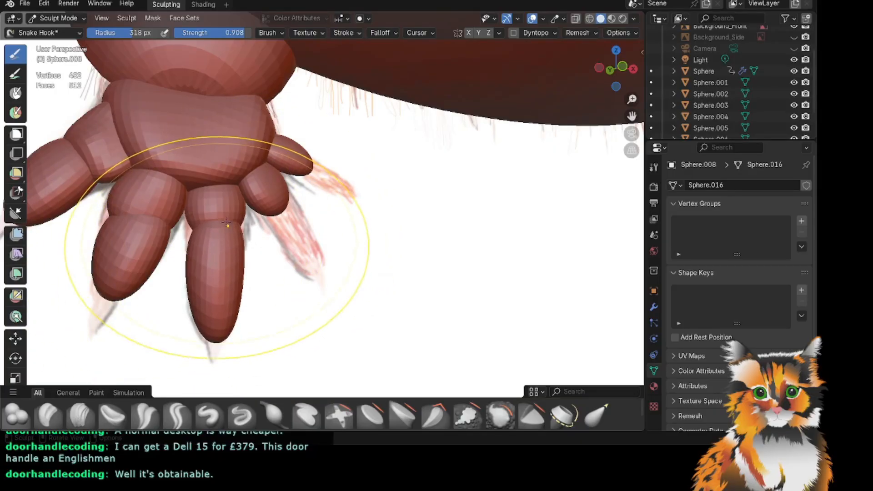
drag(226, 223, 219, 223)
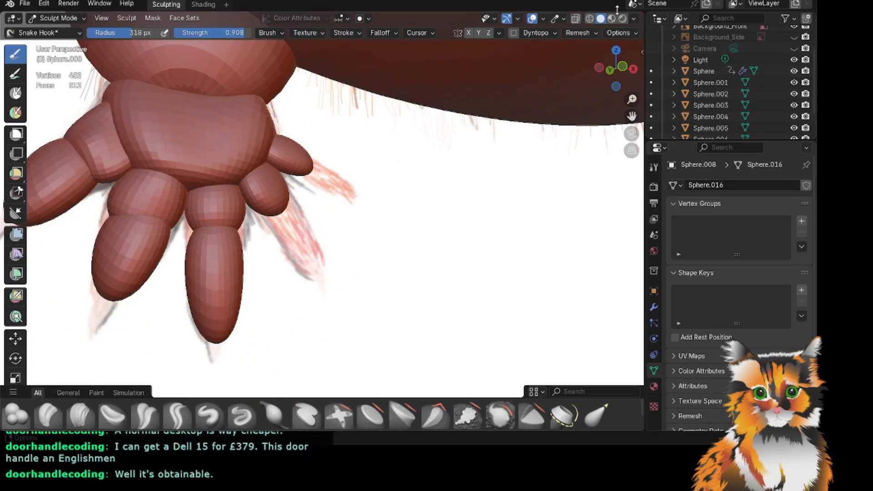
Examine the sculpted paw and its toes from several angles against the reference drawing.
mouse_move(615, 68)
mouse_down()
mouse_move(609, 73)
mouse_move(627, 63)
mouse_up()
scroll(306, 216, down, 1)
scroll(304, 211, down, 1)
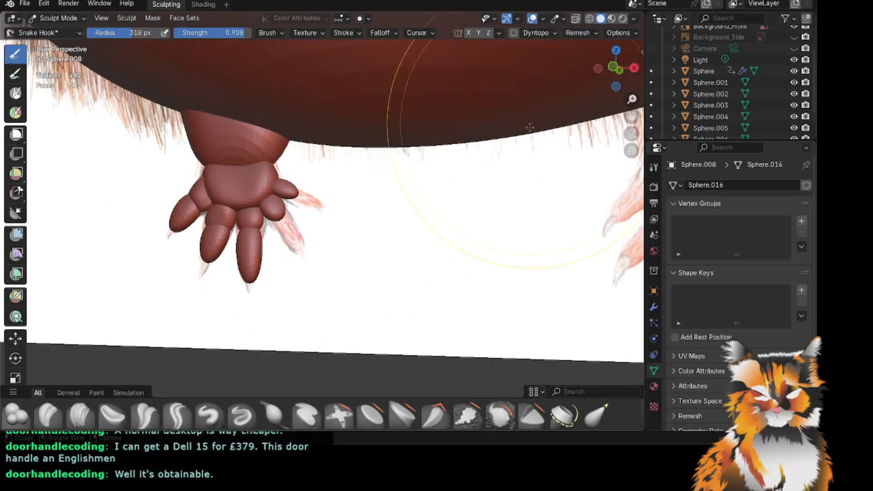
drag(631, 111, 649, 165)
scroll(280, 203, up, 1)
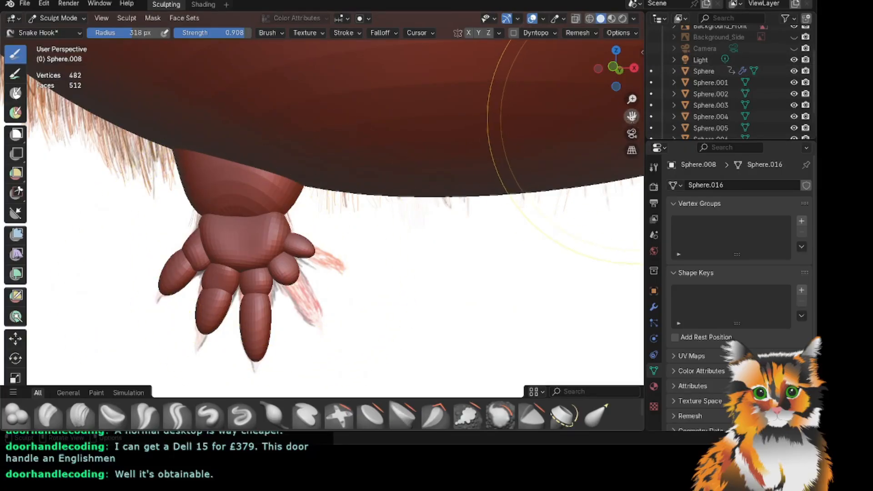
drag(632, 118, 772, 44)
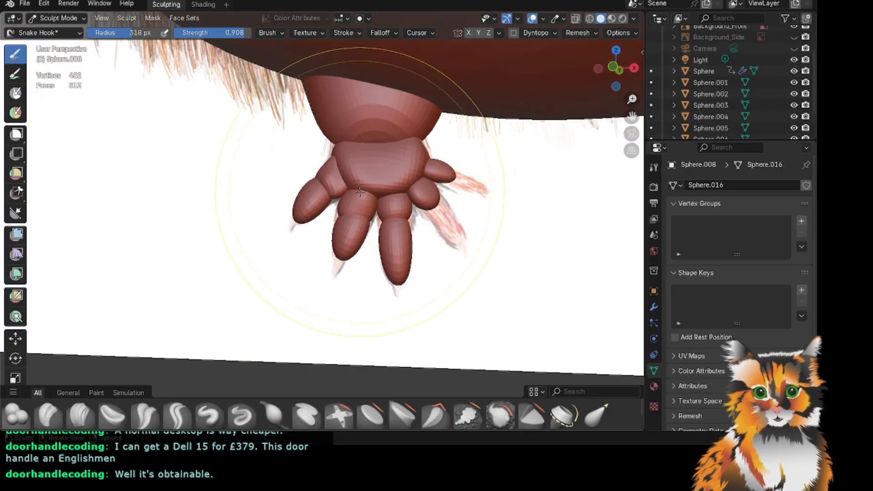
scroll(359, 192, up, 4)
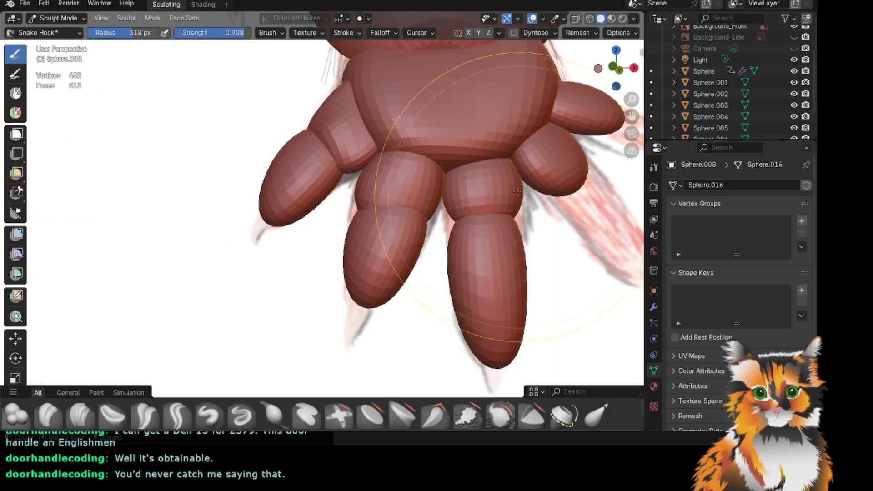
mouse_move(622, 75)
mouse_down()
mouse_move(571, 78)
mouse_move(607, 80)
mouse_up()
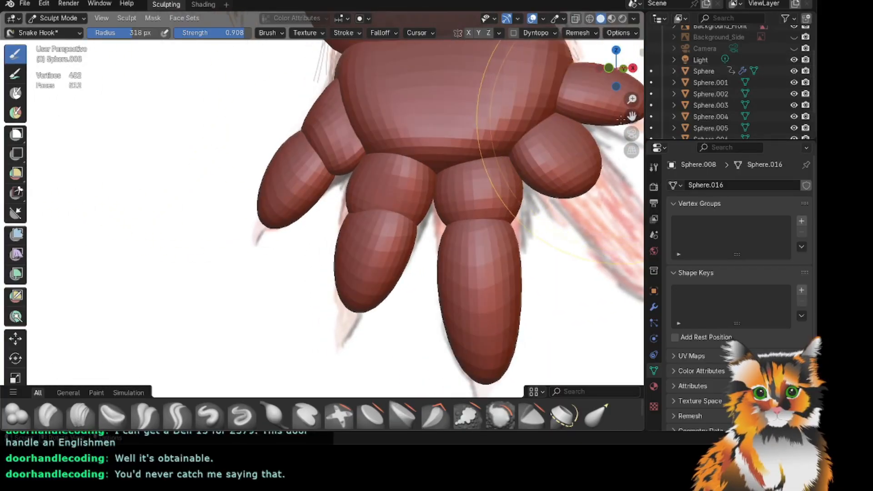
drag(632, 116, 485, 116)
mouse_move(625, 72)
mouse_down()
mouse_move(554, 73)
mouse_move(730, 73)
mouse_move(620, 73)
mouse_up()
scroll(599, 111, down, 6)
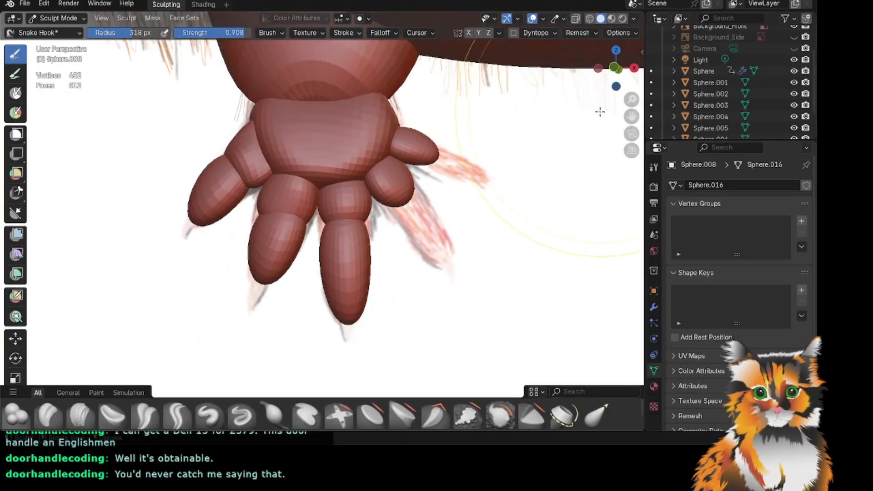
drag(631, 117, 527, 200)
Examine the whole creature from the front and below, comparing the sculpted paw with the sketched opposite foot.
scroll(481, 171, down, 5)
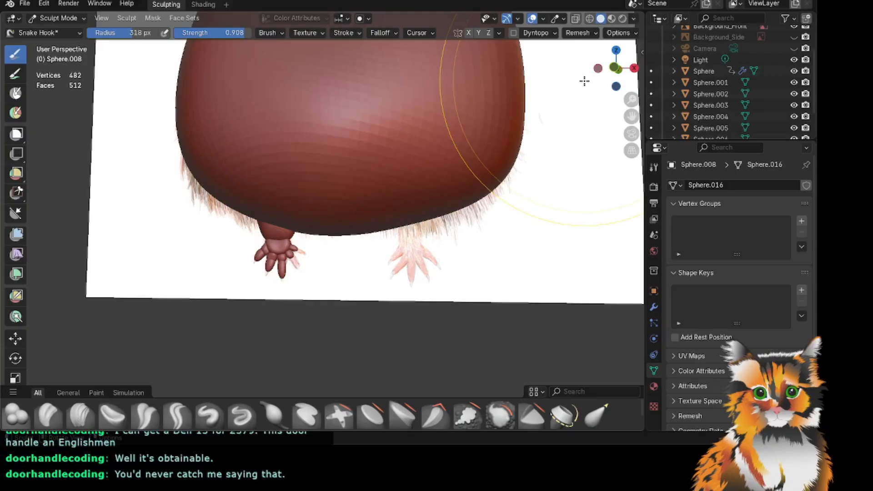
scroll(282, 253, up, 5)
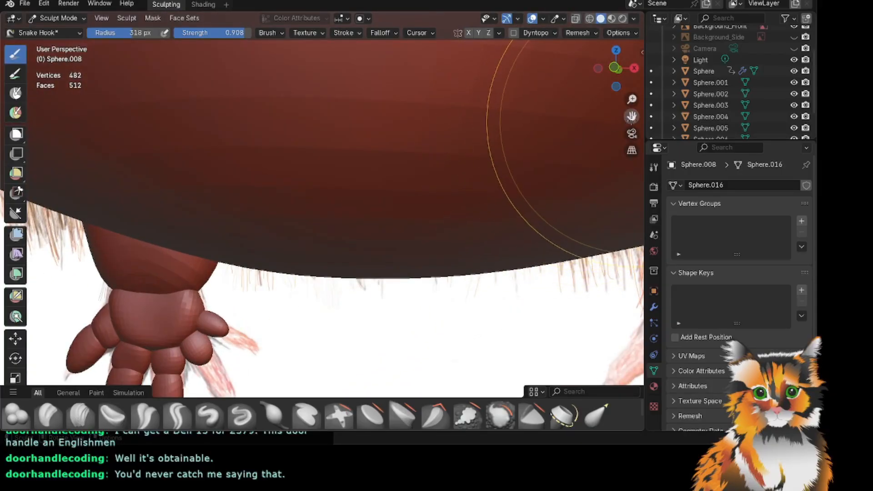
scroll(500, 195, down, 8)
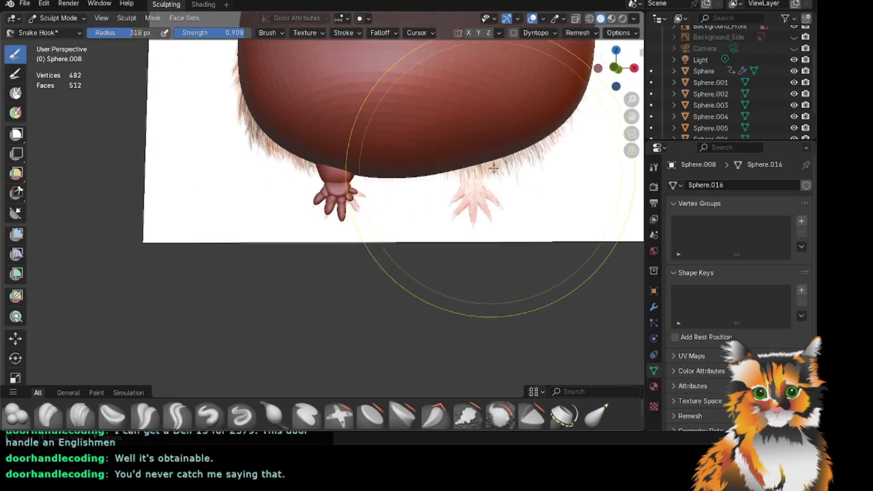
scroll(493, 168, down, 4)
mouse_move(616, 69)
mouse_down()
mouse_move(608, 208)
mouse_move(584, 222)
mouse_up()
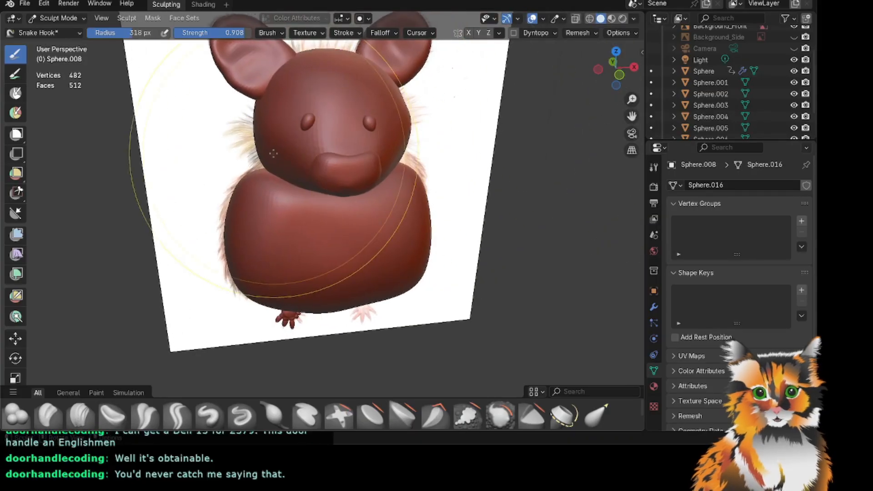
scroll(295, 148, up, 3)
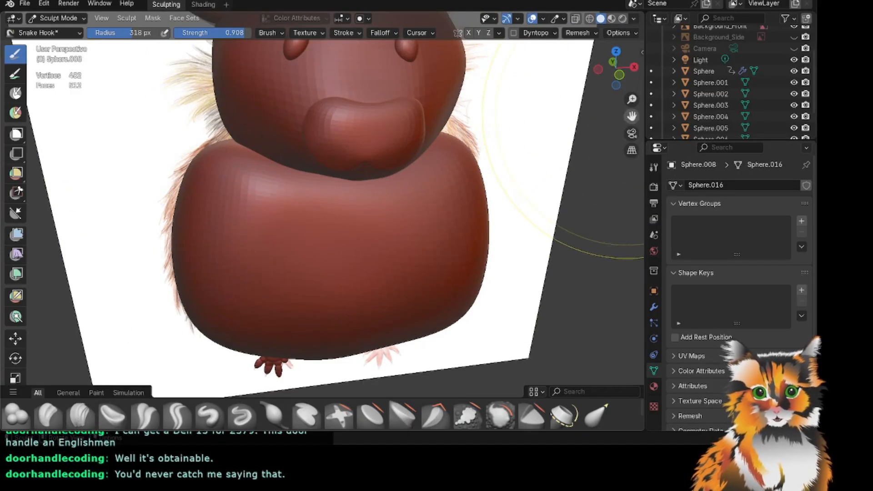
drag(632, 116, 582, 146)
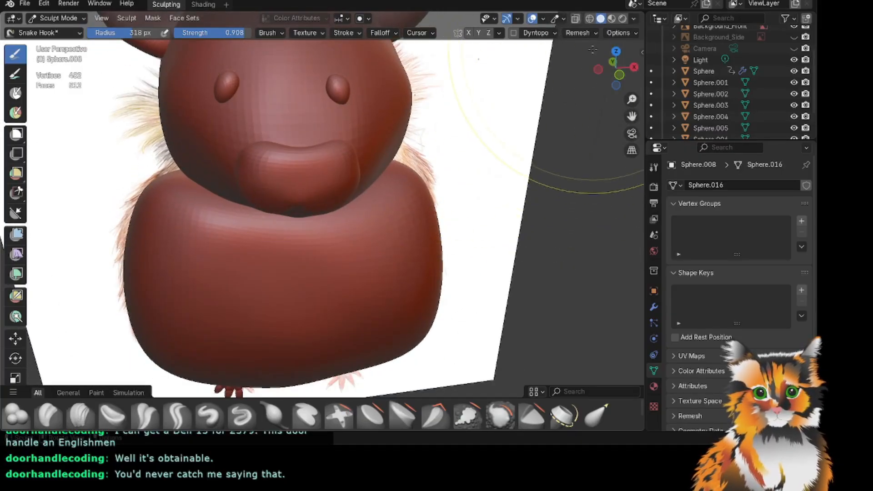
drag(614, 75, 610, 57)
scroll(460, 184, down, 3)
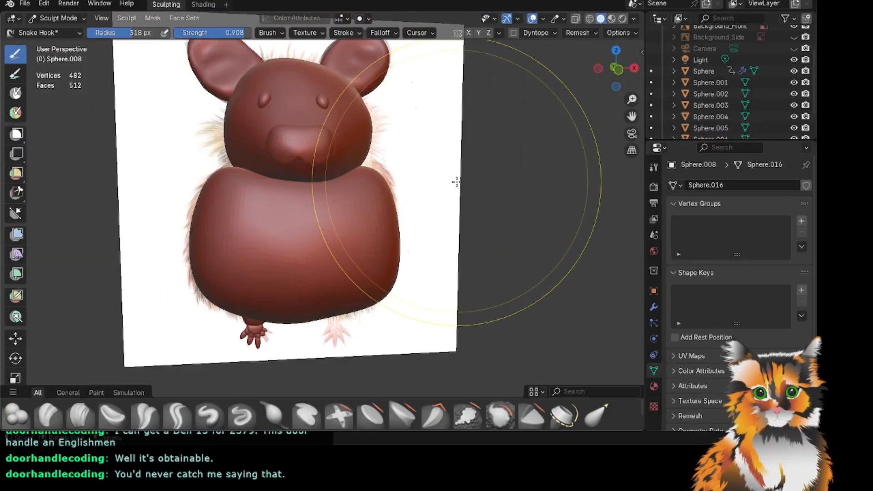
mouse_move(631, 116)
mouse_down()
mouse_move(671, 98)
mouse_move(646, 114)
mouse_move(632, 73)
mouse_move(721, 73)
mouse_move(593, 73)
mouse_move(621, 90)
mouse_up()
In Object Mode, add a UV sphere and move it down to the lower front of the body.
click(82, 19)
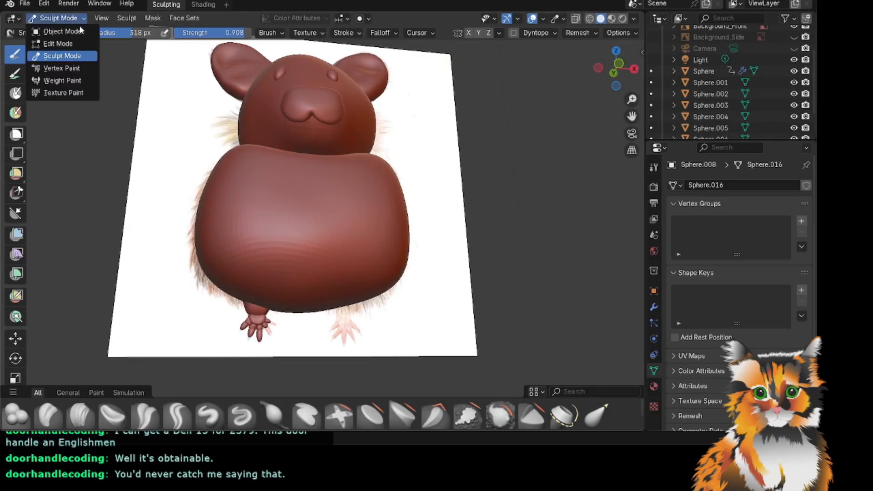
click(64, 32)
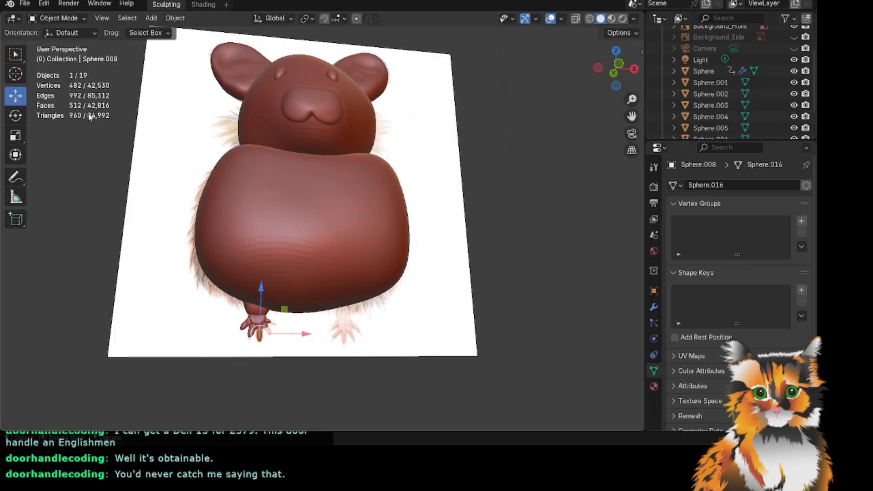
key(shift+a)
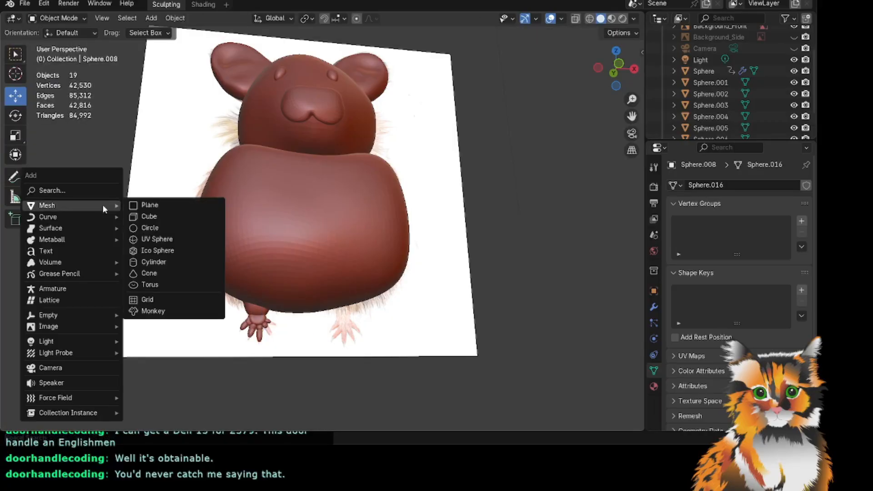
mouse_move(85, 206)
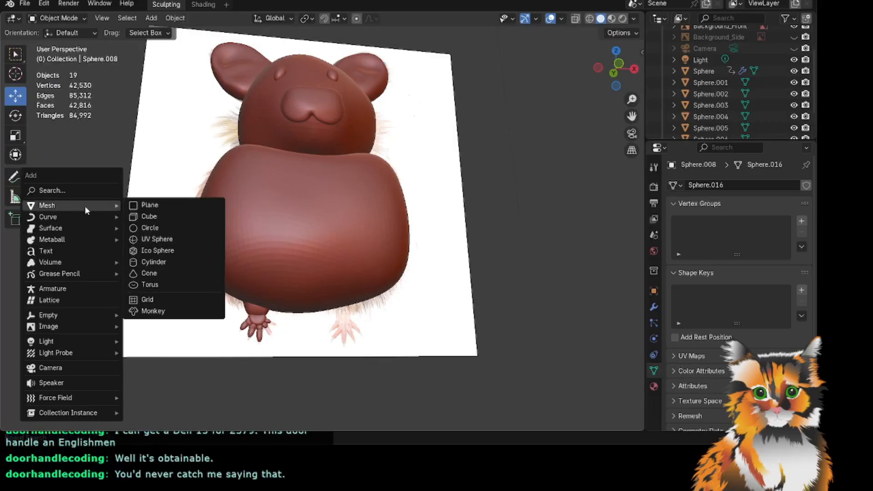
click(156, 240)
drag(306, 140, 303, 253)
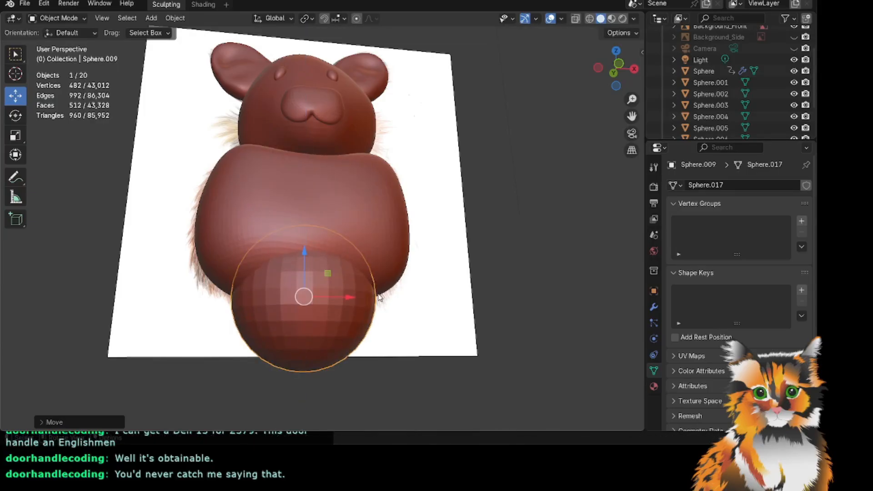
drag(350, 296, 333, 296)
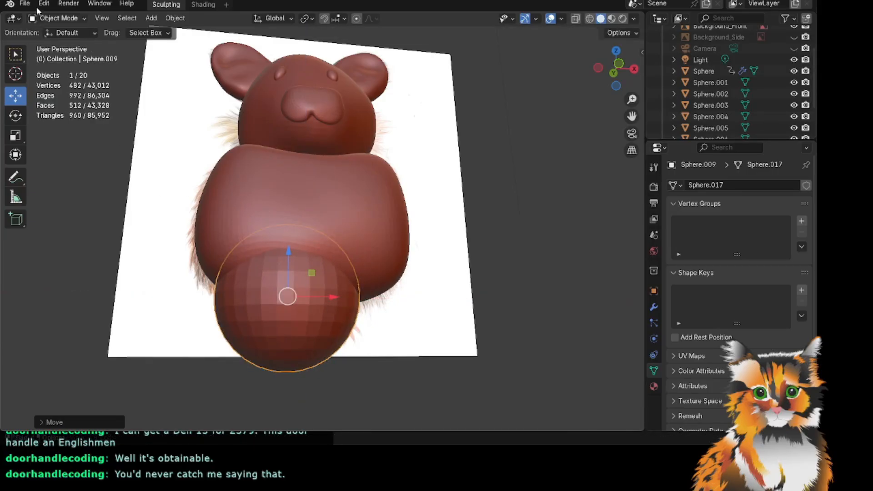
Scale the new sphere down uniformly to about 0.43.
click(79, 19)
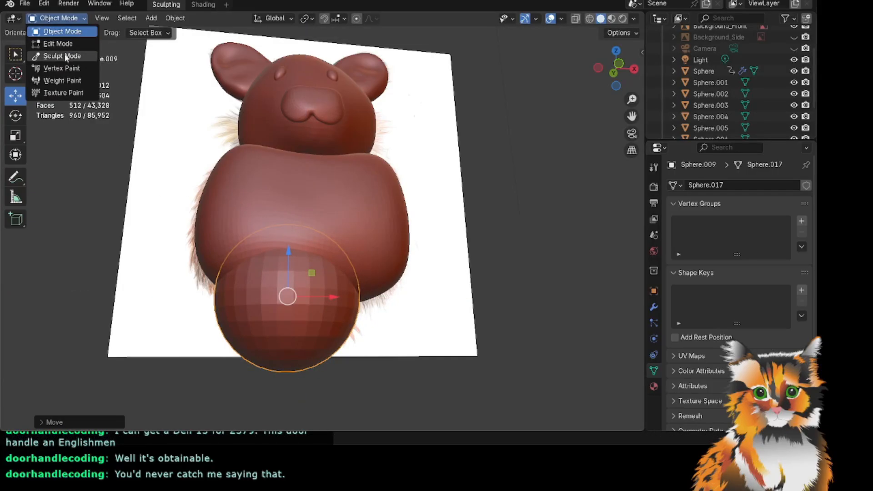
click(69, 29)
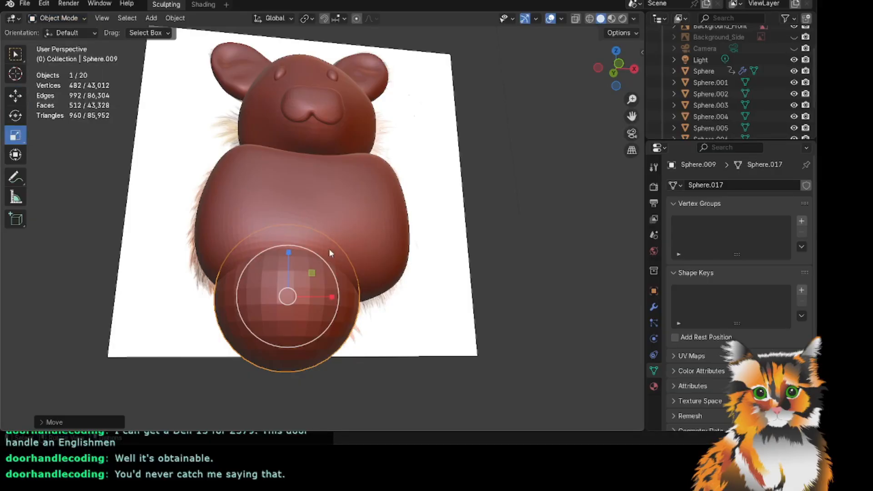
drag(324, 265, 301, 275)
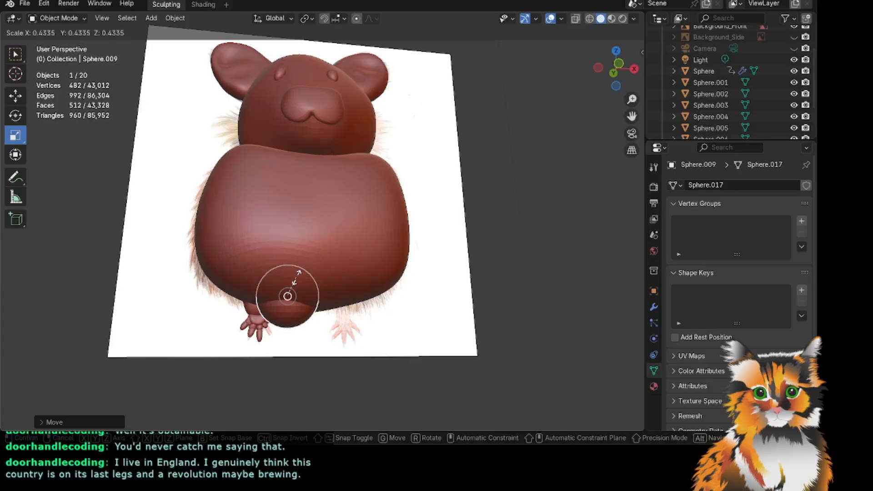
click(294, 274)
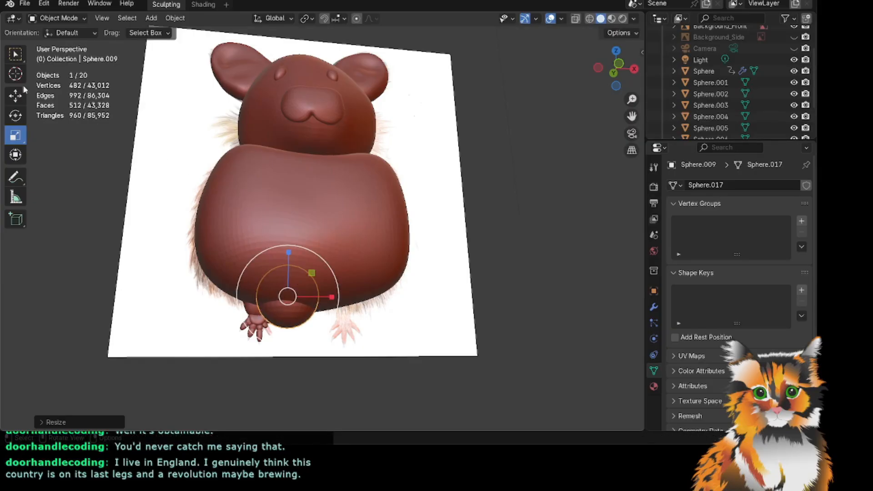
Move the sphere along the X and Z axes onto the unmodelled foot in the reference drawing.
drag(336, 294, 394, 294)
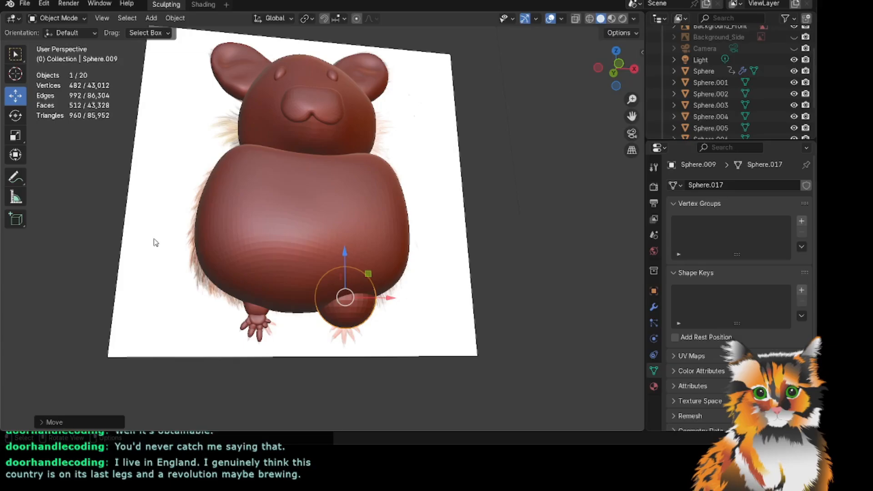
drag(346, 252, 346, 258)
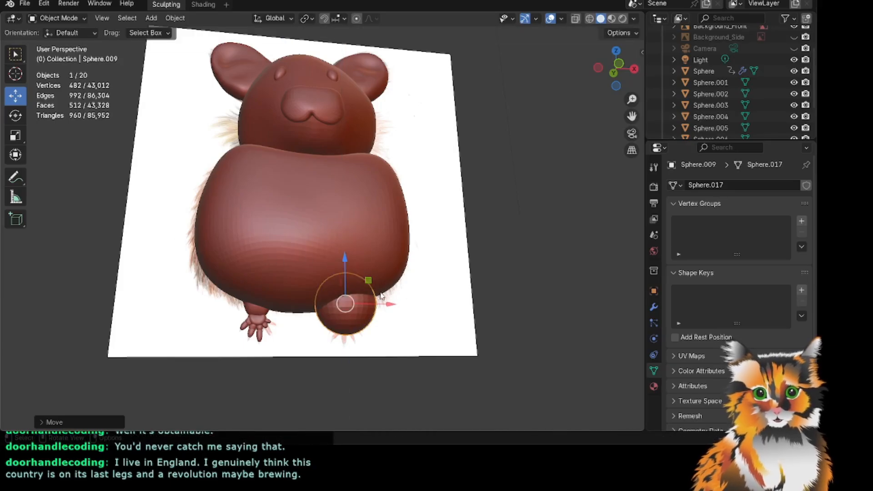
drag(391, 303, 388, 302)
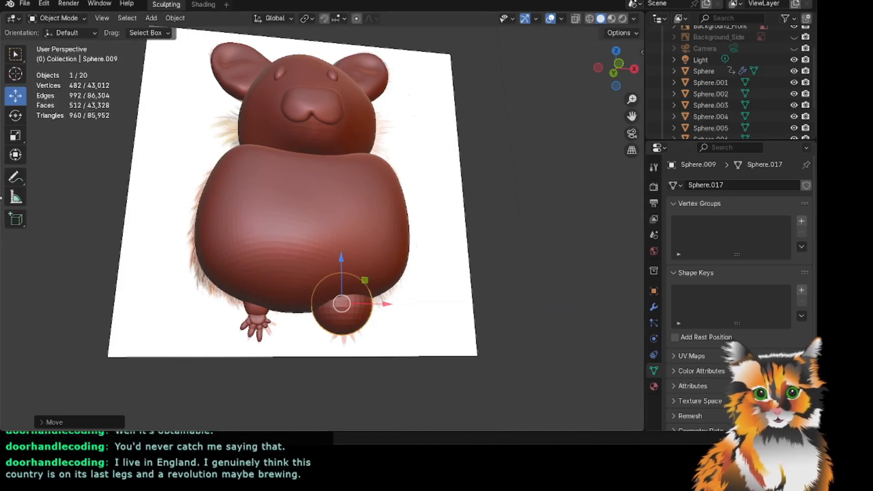
Scale the sphere down further to roughly the width of the sketched ankle.
click(15, 135)
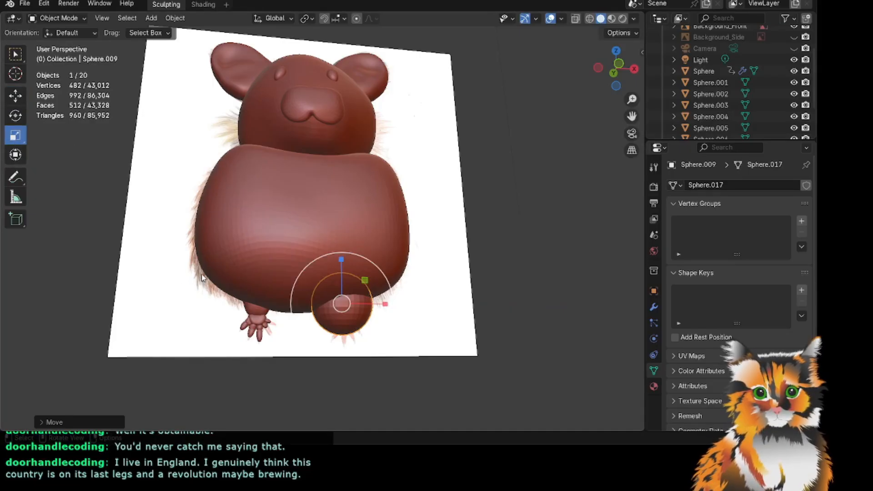
scroll(271, 278, up, 3)
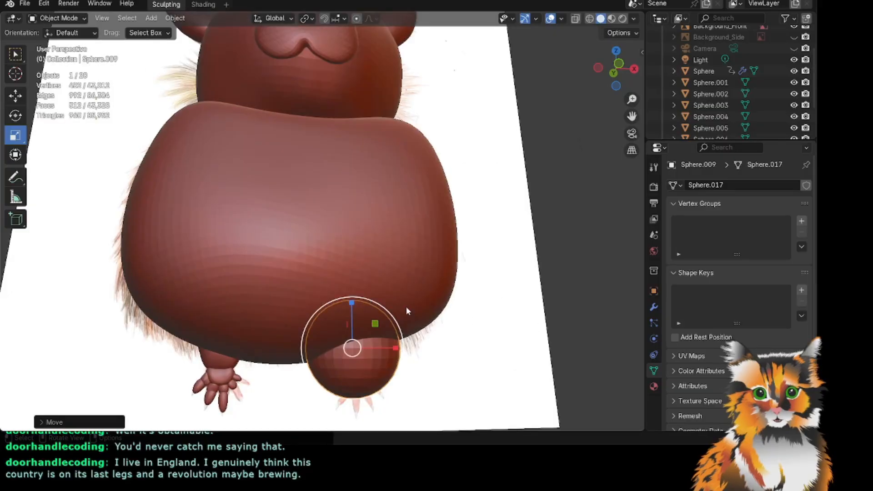
drag(631, 116, 634, 117)
scroll(310, 258, up, 2)
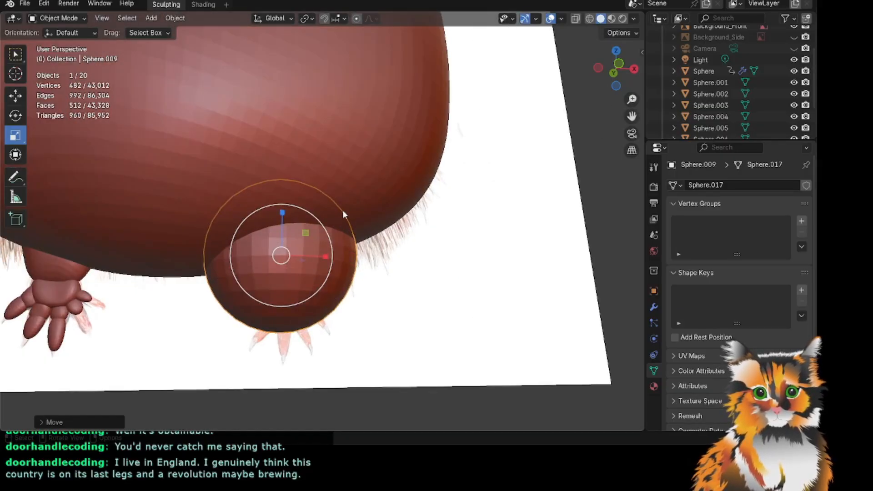
drag(322, 226, 295, 245)
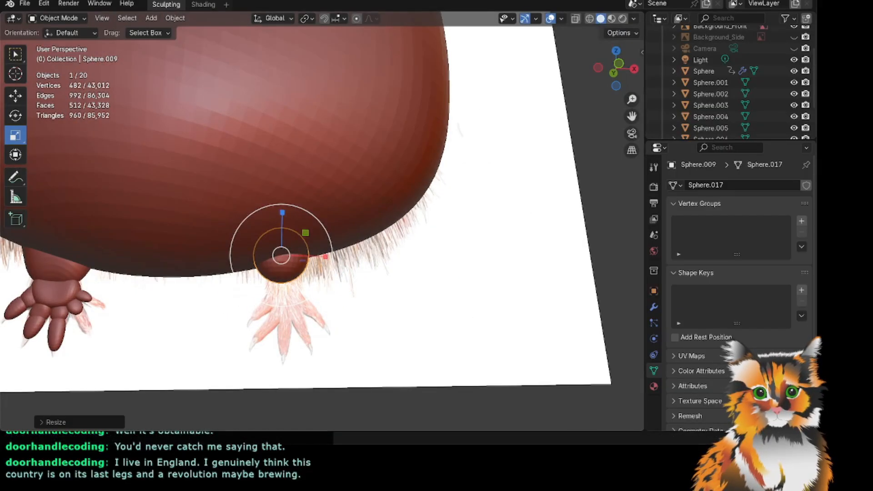
Lower the sphere and fine-tune its X and Z position so it sits just above the sketched toes.
drag(282, 211, 282, 228)
drag(328, 276, 334, 256)
drag(289, 227, 289, 220)
drag(332, 266, 327, 263)
drag(286, 227, 285, 232)
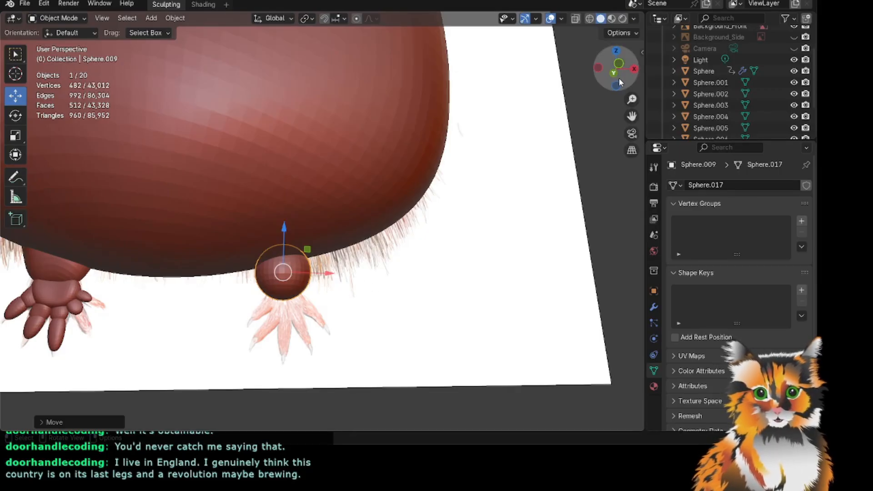
Hide the Background_Front reference image and check the new sphere against the body from the side and front.
mouse_move(618, 77)
mouse_down()
mouse_move(568, 79)
mouse_move(604, 78)
mouse_up()
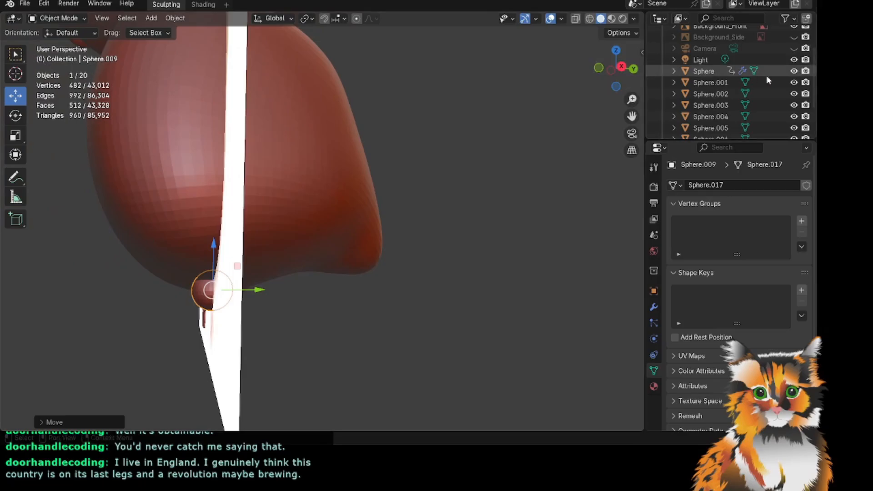
scroll(792, 67, up, 3)
scroll(783, 105, down, 5)
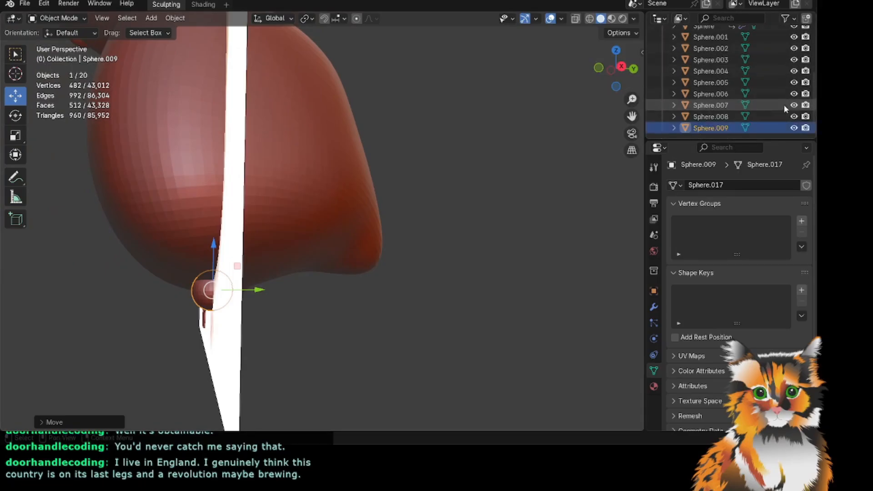
scroll(790, 108, up, 5)
click(794, 66)
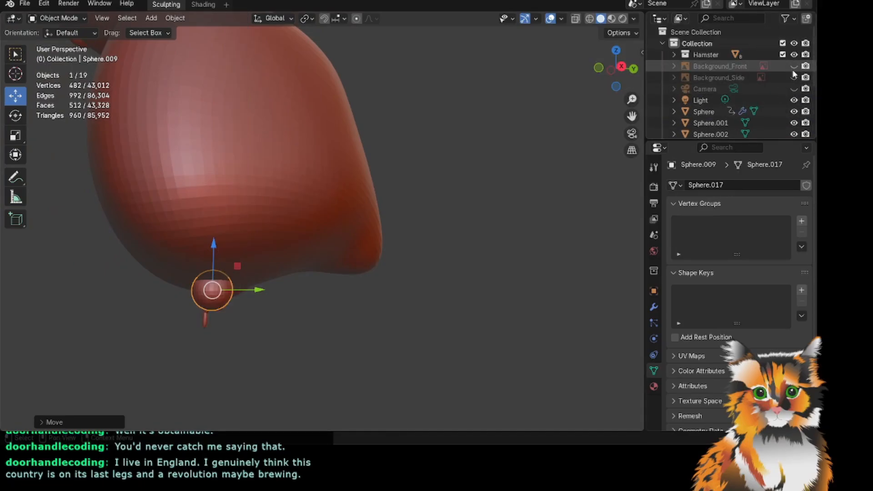
scroll(791, 75, down, 5)
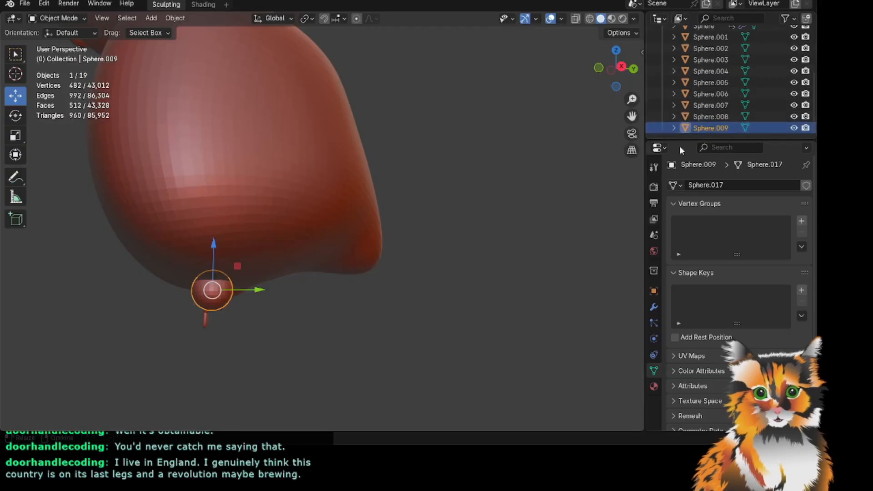
drag(611, 71, 623, 76)
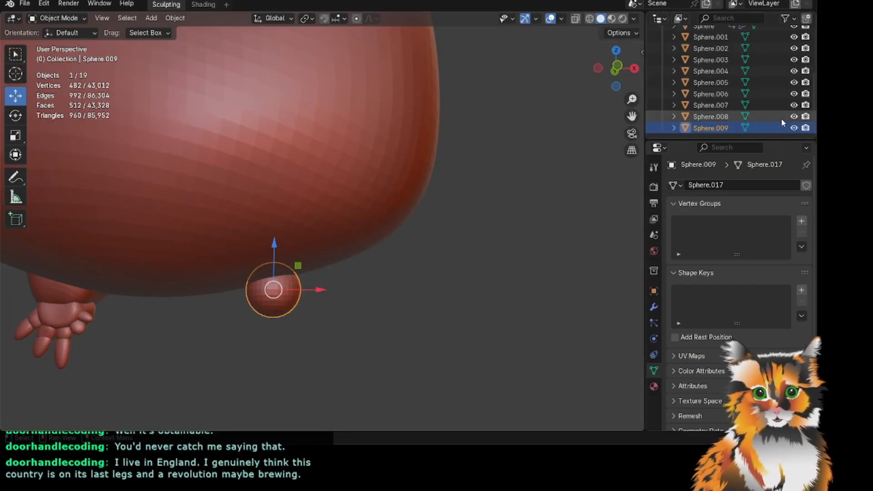
scroll(779, 119, up, 5)
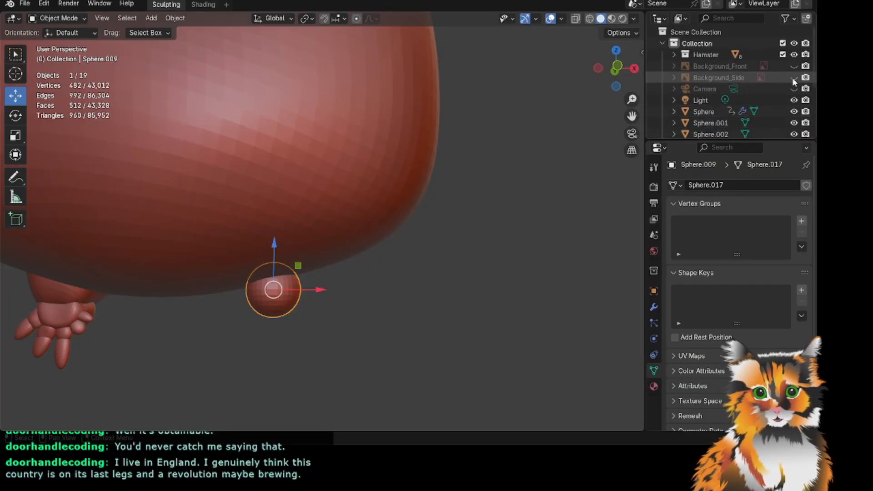
click(793, 78)
click(793, 78)
Enter Sculpt Mode on the new sphere and widen it sideways with the Snake Hook brush.
click(65, 19)
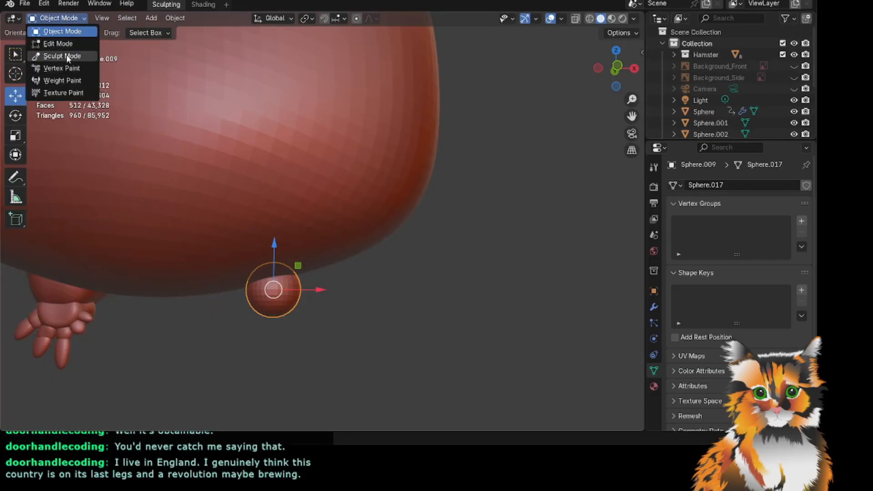
click(67, 56)
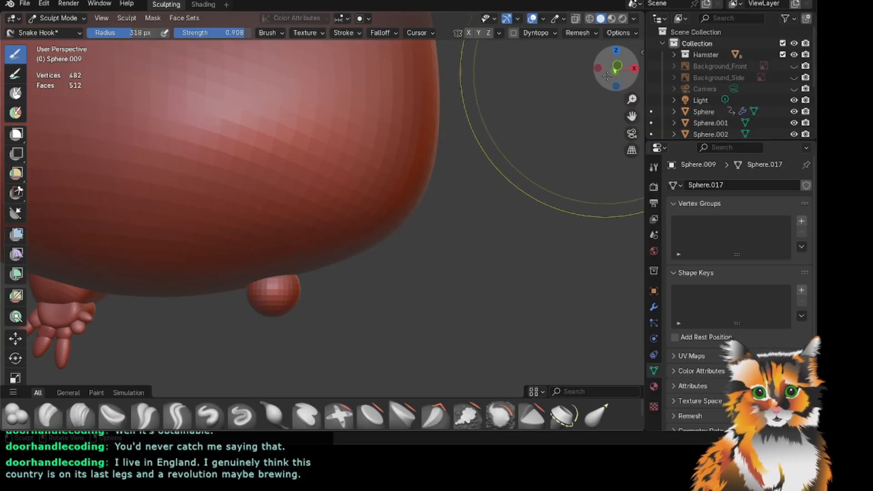
drag(632, 116, 672, 106)
scroll(316, 203, up, 1)
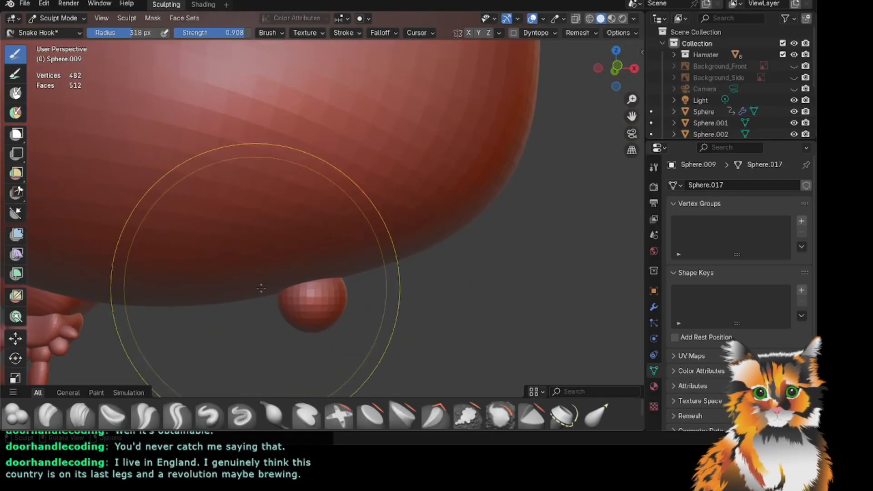
drag(282, 289, 267, 287)
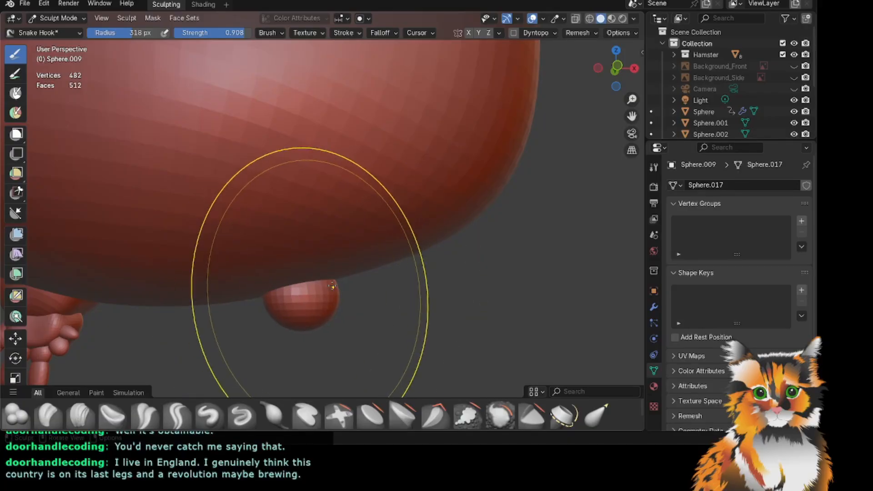
drag(332, 285, 341, 281)
Show the Background_Front and Background_Side reference images and switch to the right orthographic view.
click(794, 66)
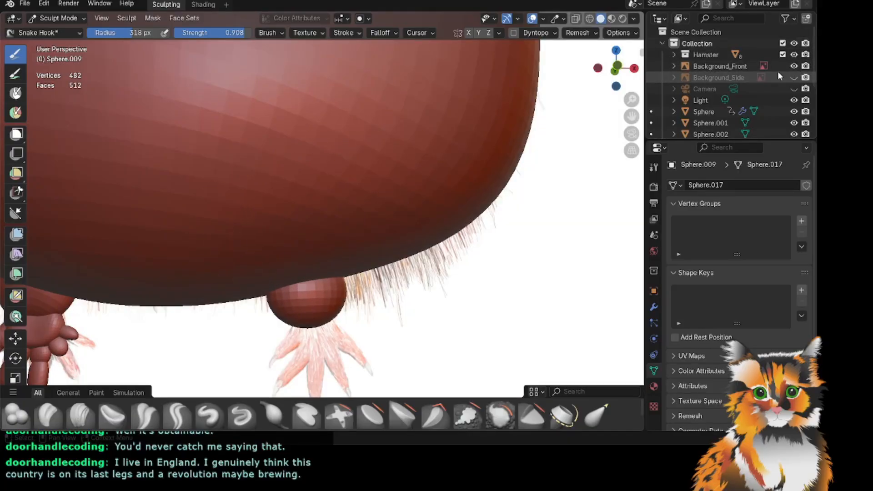
scroll(805, 69, down, 2)
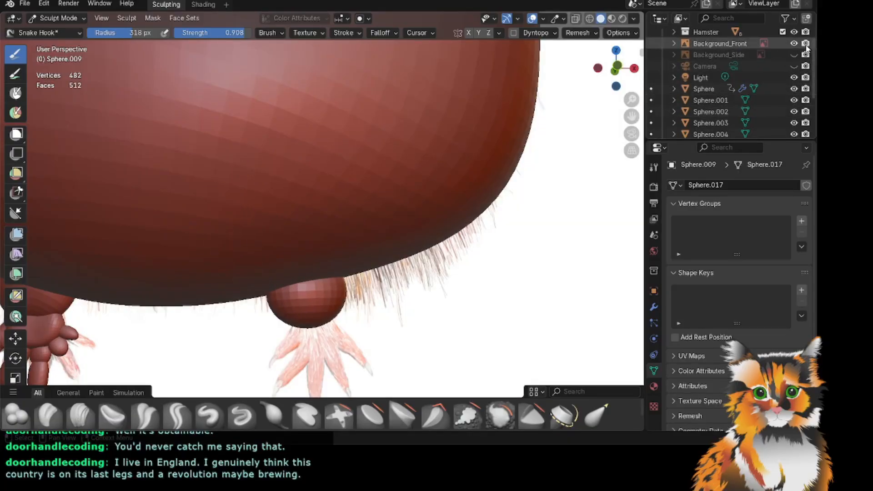
click(794, 55)
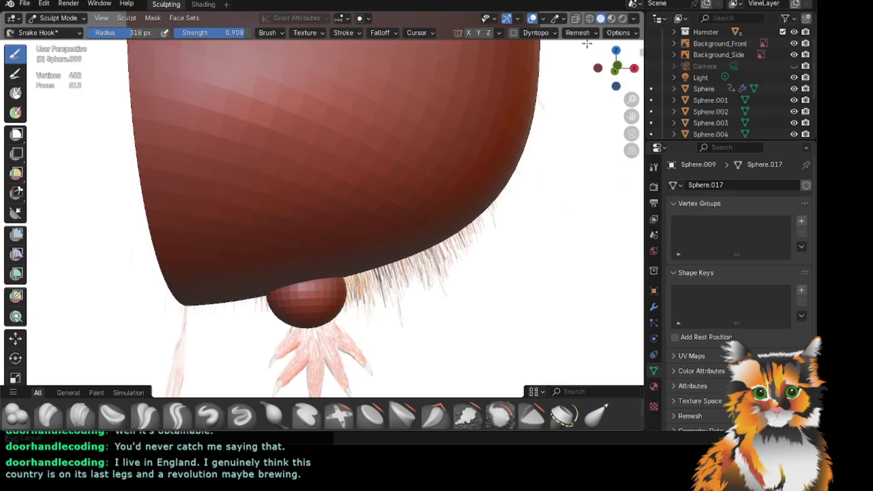
drag(609, 66, 523, 68)
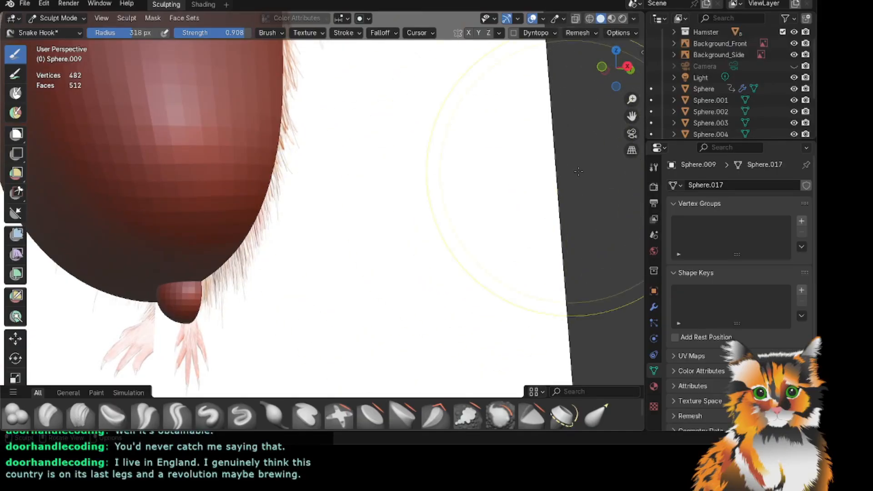
scroll(601, 184, down, 3)
key(ctrl+KP_3)
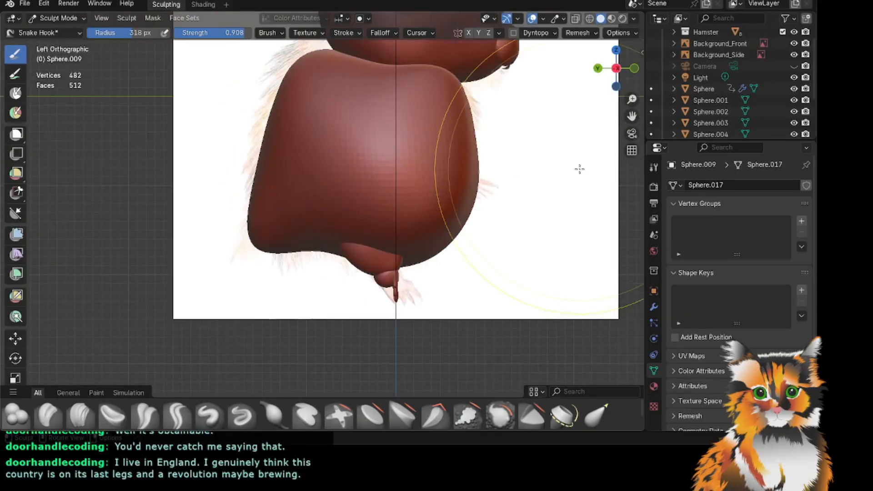
key(KP_3)
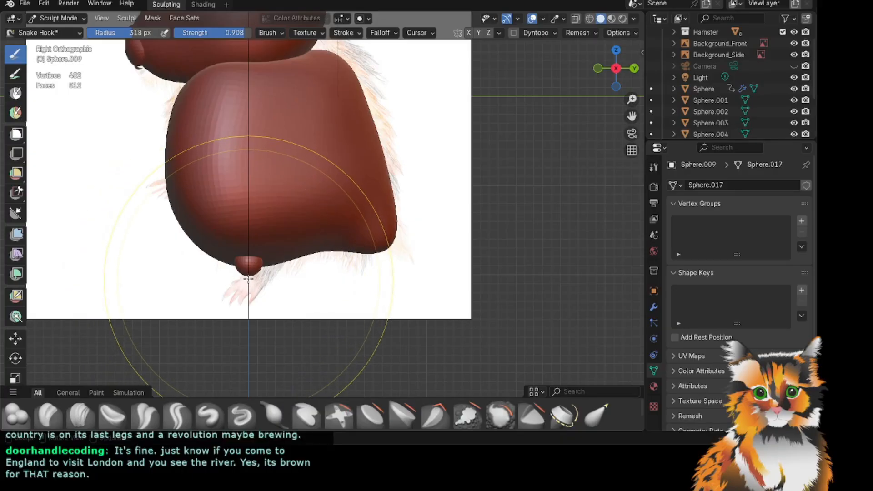
Pull the sphere backward and slightly down over the sketched upper foot using the Snake Hook brush at a 368 px radius.
scroll(248, 278, up, 5)
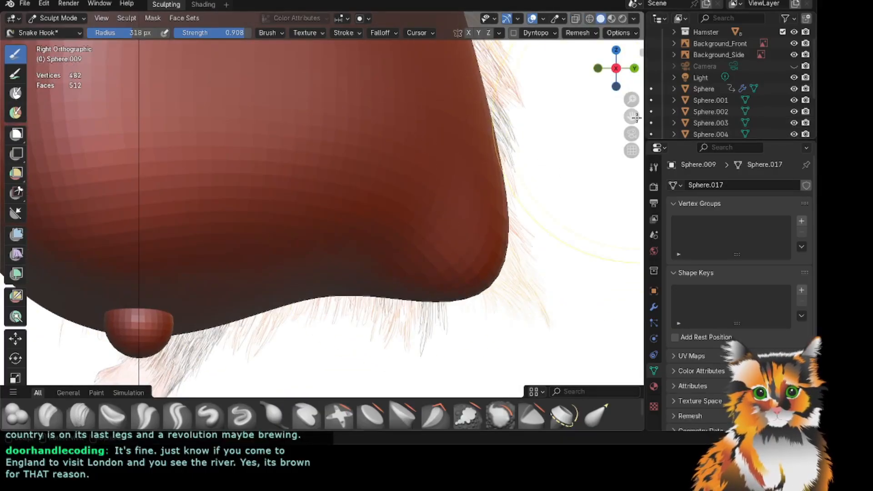
drag(635, 118, 793, 16)
scroll(355, 230, up, 2)
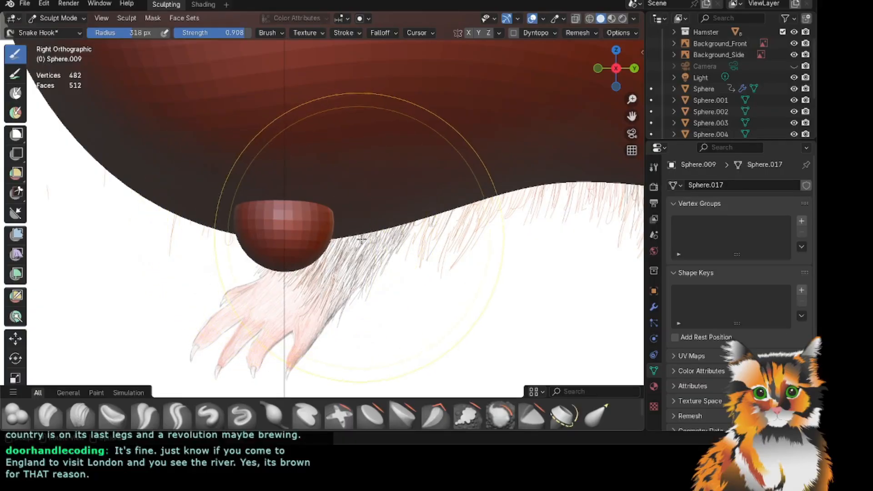
drag(361, 240, 373, 234)
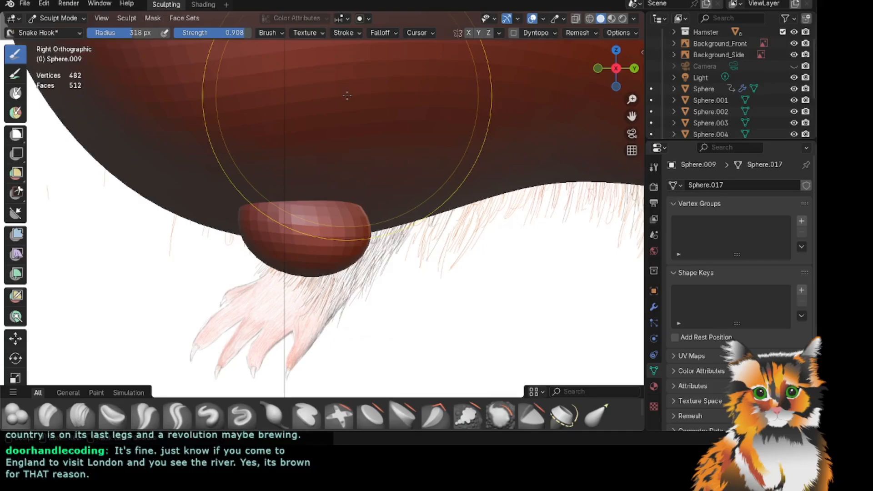
key(ctrl+z)
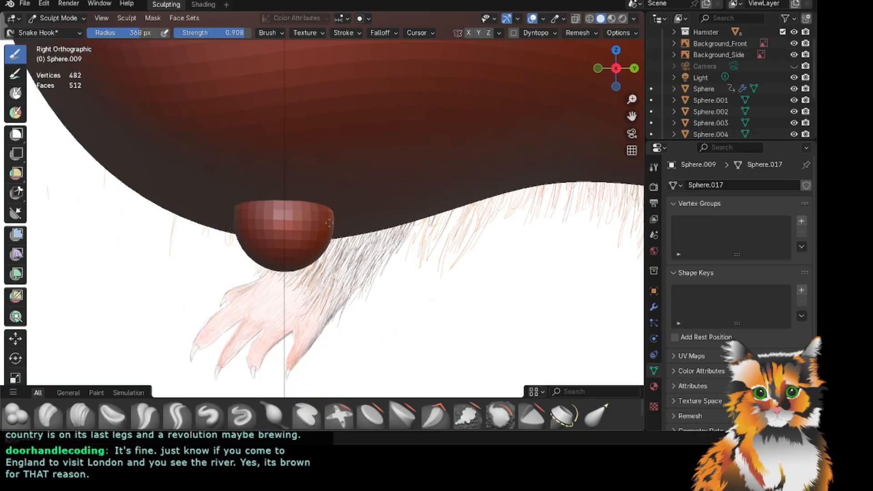
drag(332, 231, 354, 230)
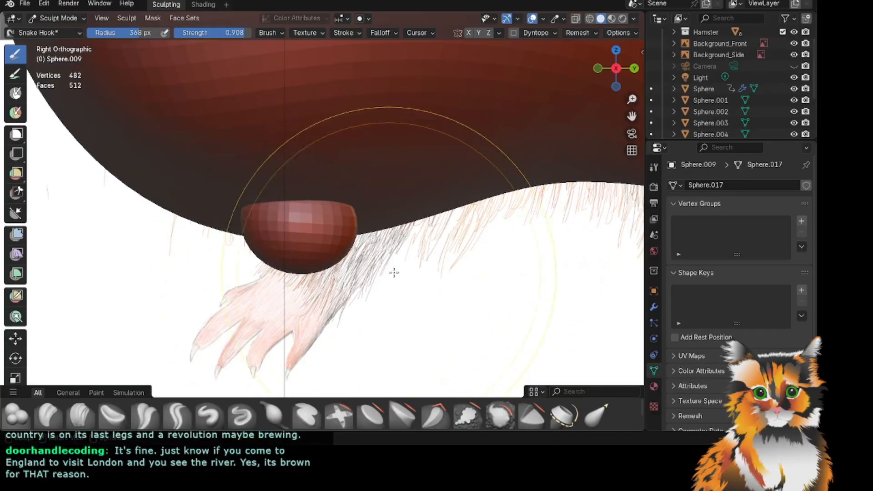
drag(357, 231, 383, 236)
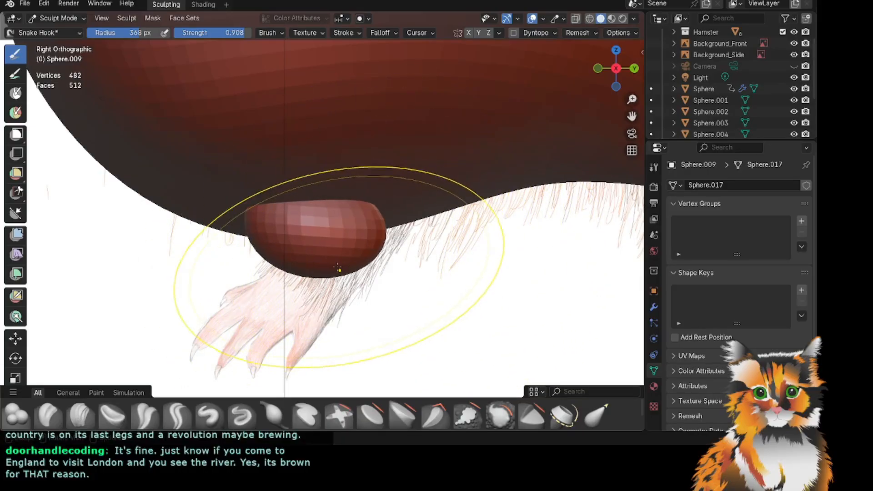
drag(339, 269, 342, 277)
mouse_move(373, 214)
mouse_down()
mouse_move(394, 207)
mouse_move(404, 230)
mouse_up()
drag(368, 267, 364, 281)
mouse_move(399, 205)
mouse_down()
mouse_move(407, 206)
mouse_move(354, 187)
mouse_up()
Add a Subdivision Surface modifier to the reshaped foot sphere.
middle_drag(414, 187, 515, 119)
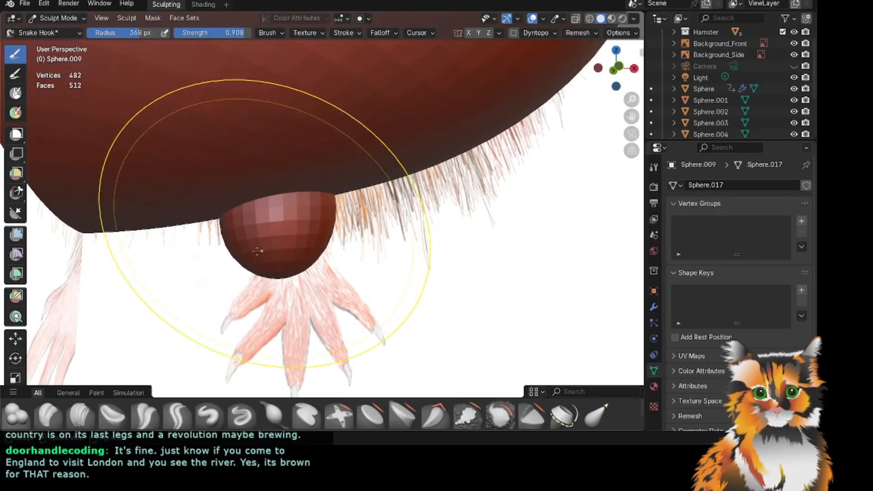
scroll(216, 249, down, 1)
scroll(230, 237, up, 2)
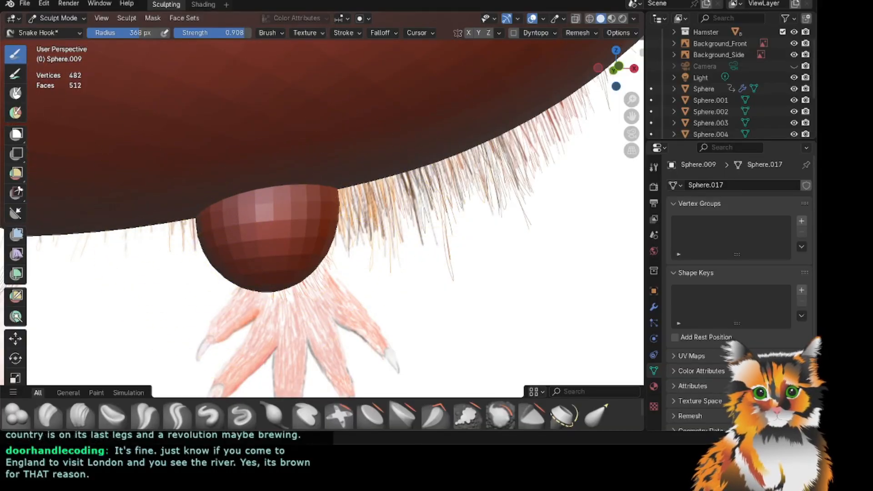
scroll(722, 105, down, 4)
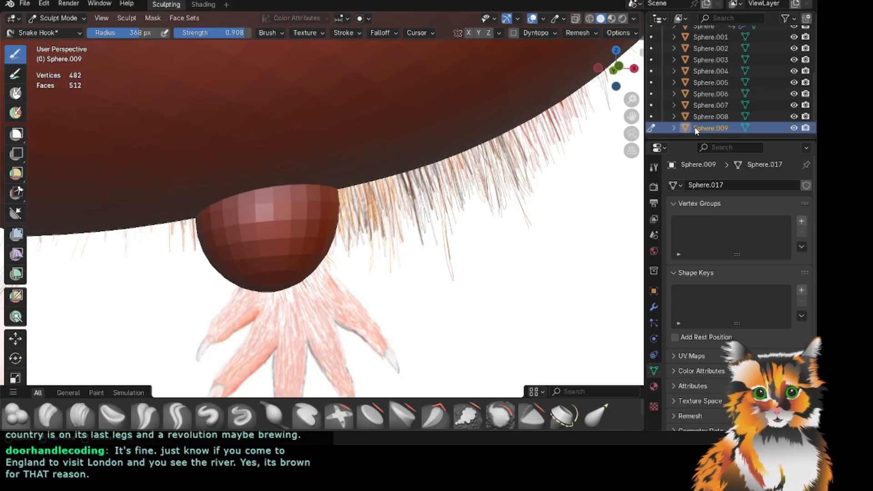
scroll(324, 223, up, 2)
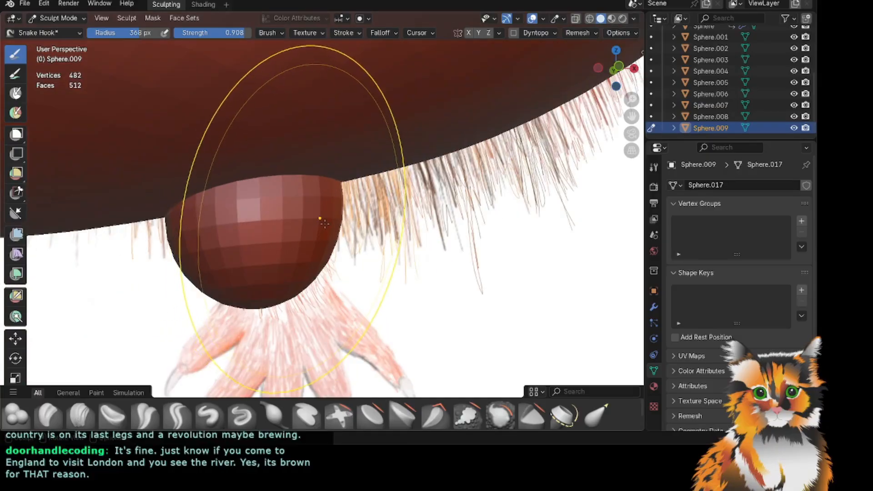
scroll(324, 222, up, 1)
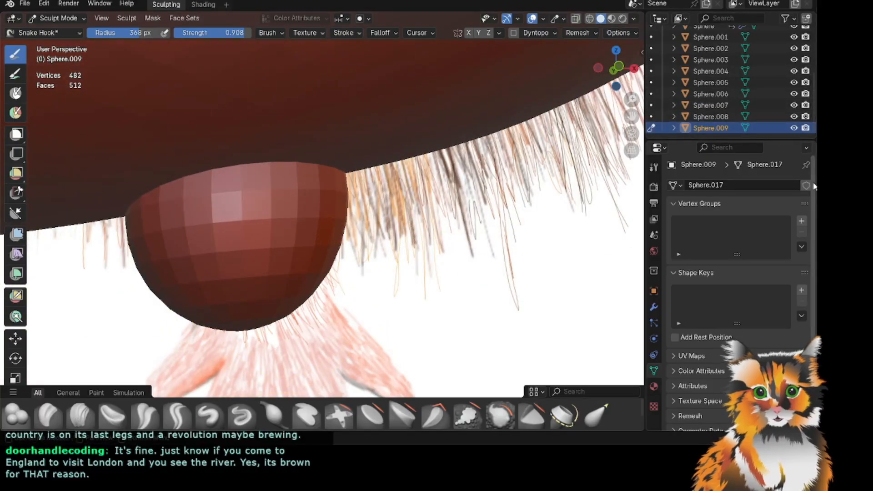
click(806, 185)
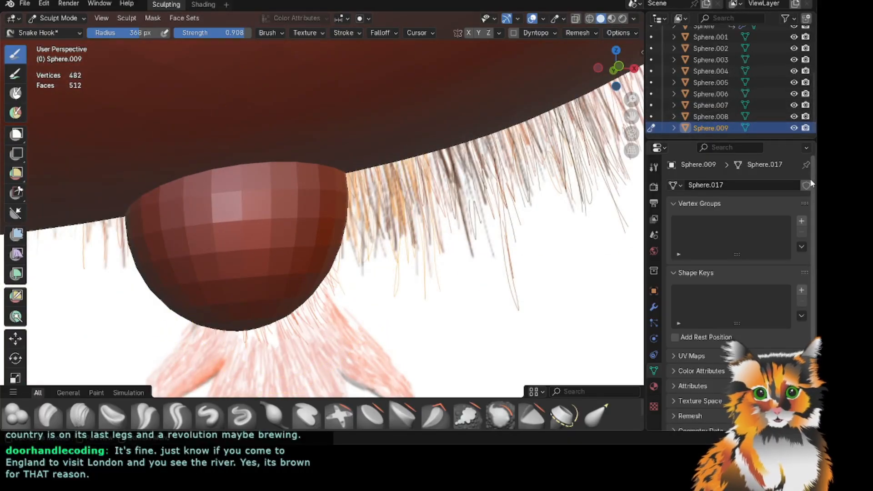
click(654, 308)
click(735, 185)
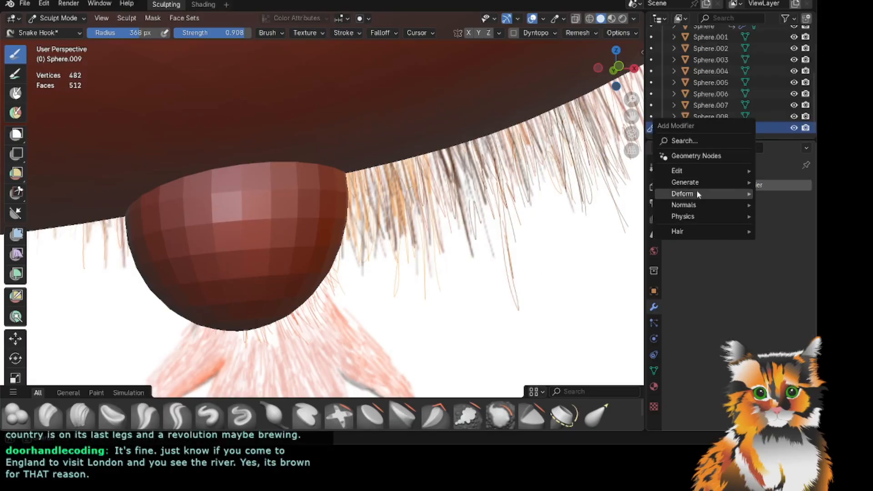
mouse_move(697, 195)
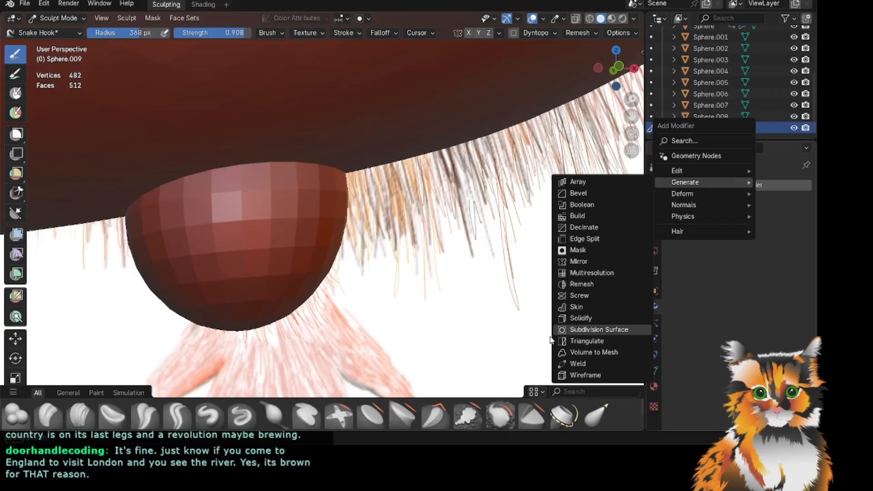
click(596, 330)
Set the subdivision modifier's viewport level to 1 and its render level to 0.
click(728, 234)
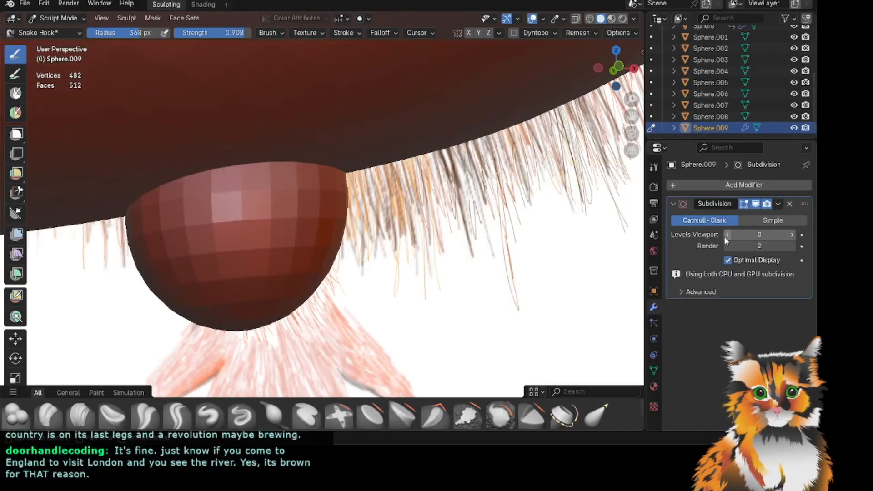
click(792, 234)
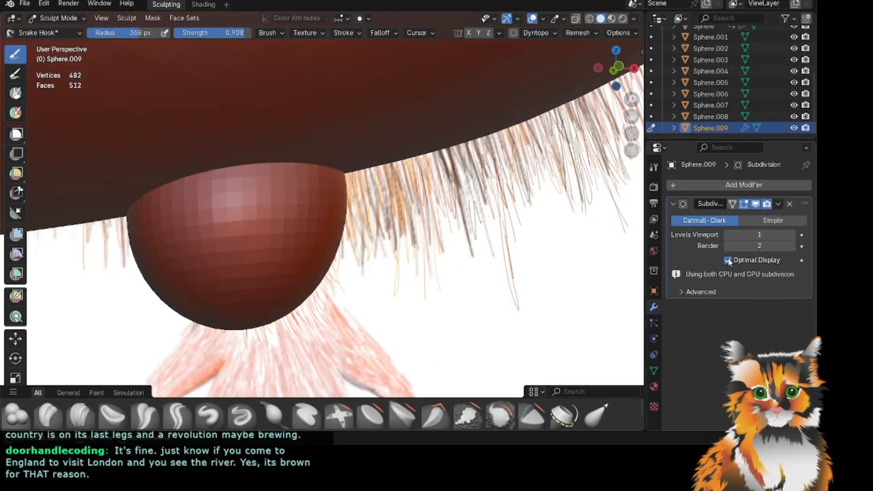
click(728, 246)
click(728, 248)
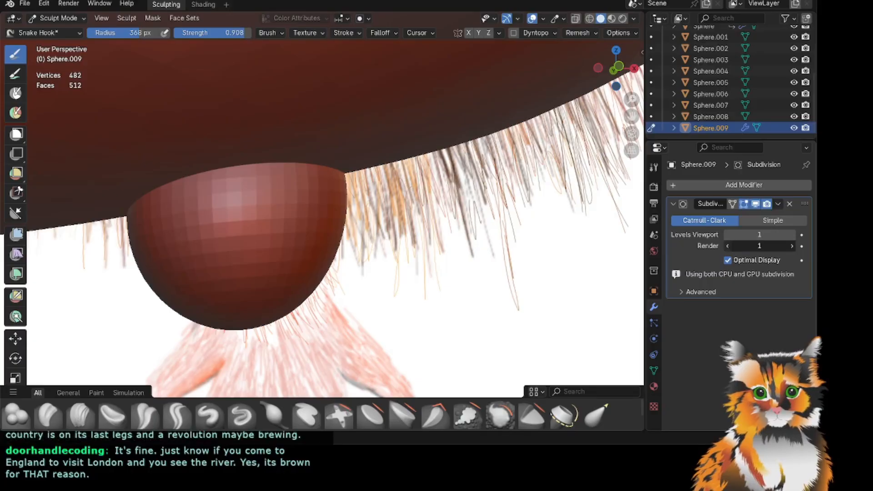
click(792, 235)
scroll(335, 156, down, 4)
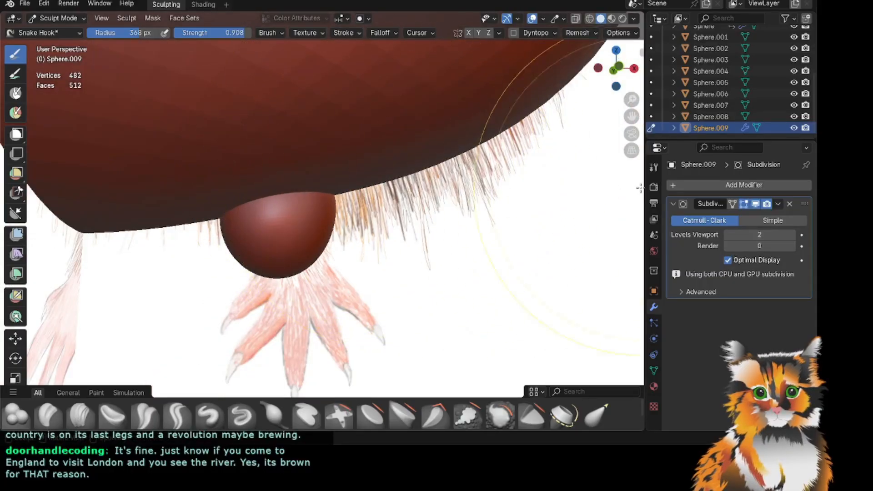
click(728, 234)
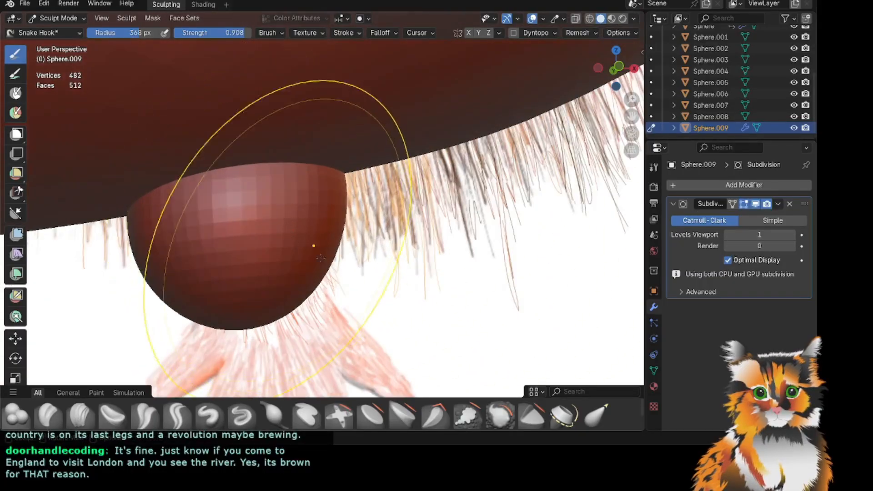
Compare viewport subdivision levels 1 and 2 on the foot sphere, ending on level 1.
click(792, 235)
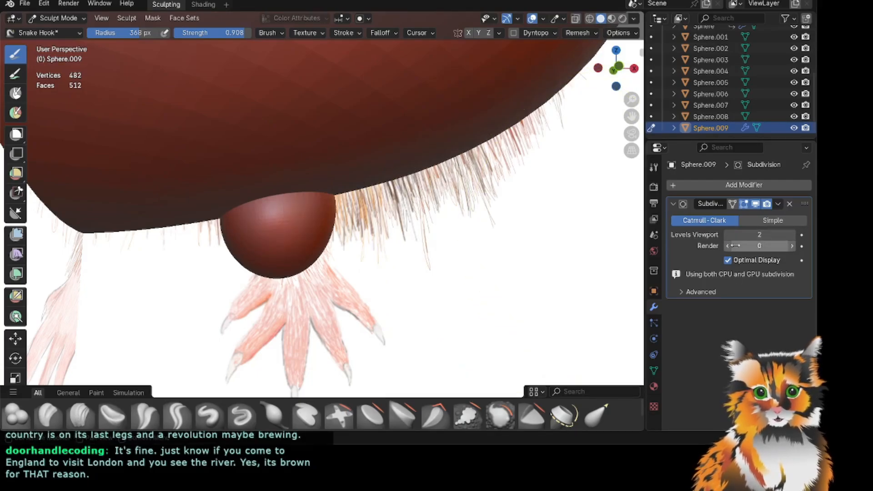
scroll(291, 260, up, 3)
scroll(292, 261, up, 1)
click(727, 235)
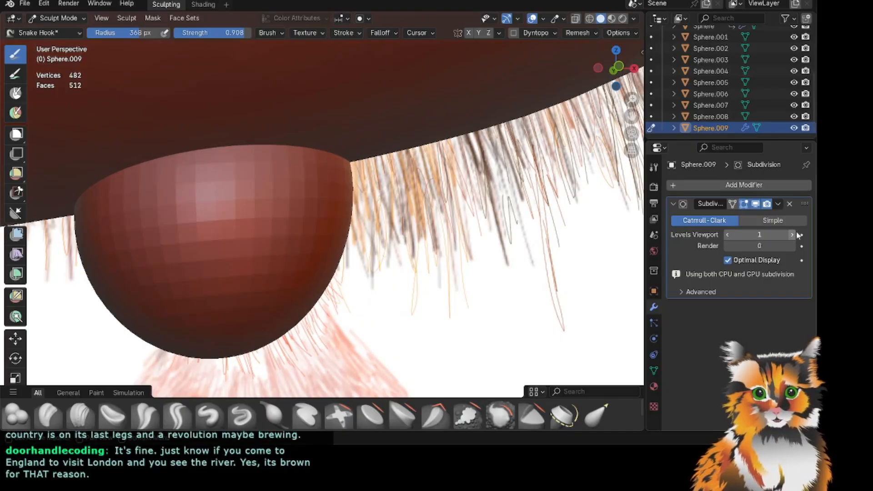
click(792, 234)
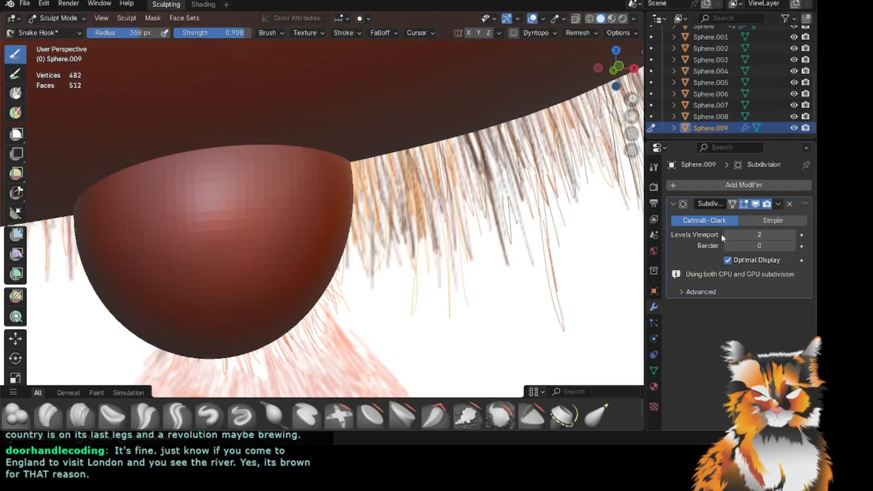
click(727, 235)
scroll(358, 244, down, 7)
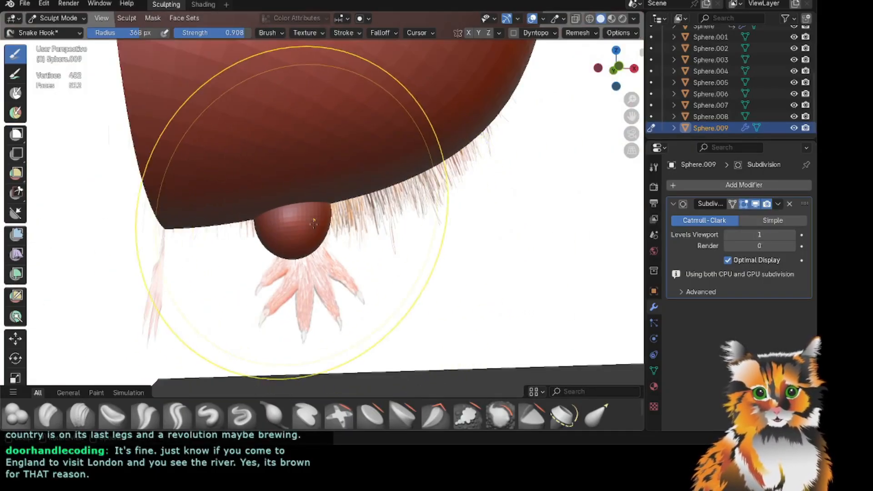
Nudge the foot sphere slightly backward from a side angle with the Snake Hook brush at a 368 px radius.
scroll(300, 204, down, 2)
drag(616, 68, 683, 82)
drag(631, 116, 603, 137)
drag(212, 254, 236, 256)
scroll(500, 136, down, 2)
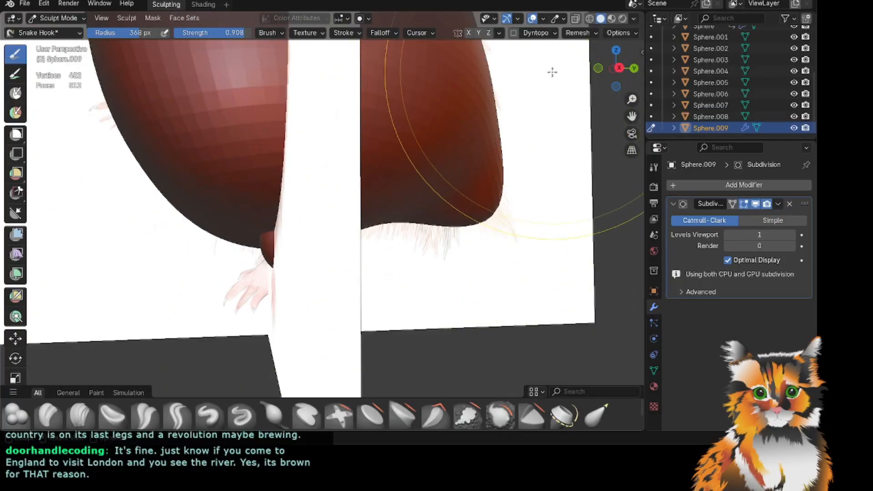
drag(614, 70, 650, 71)
scroll(220, 136, down, 8)
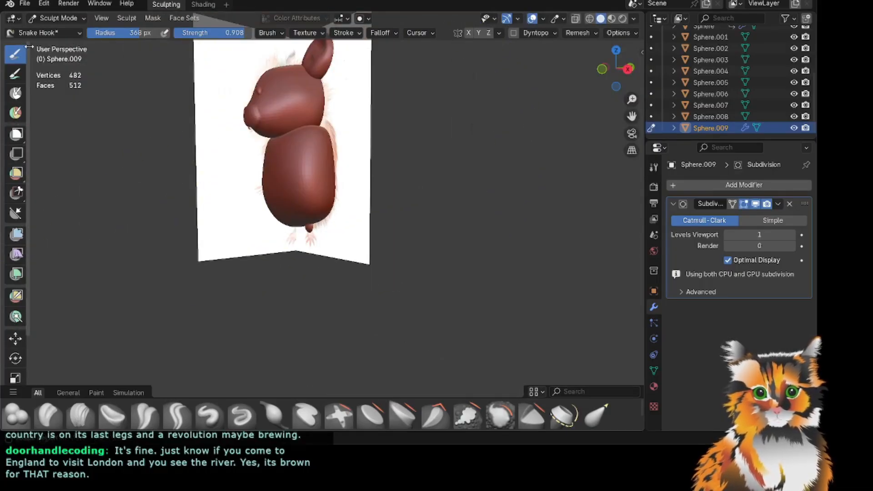
Switch to Object Mode and select the unfinished foot sphere beneath the hamster's body.
click(56, 19)
click(63, 32)
click(409, 72)
scroll(409, 73, down, 2)
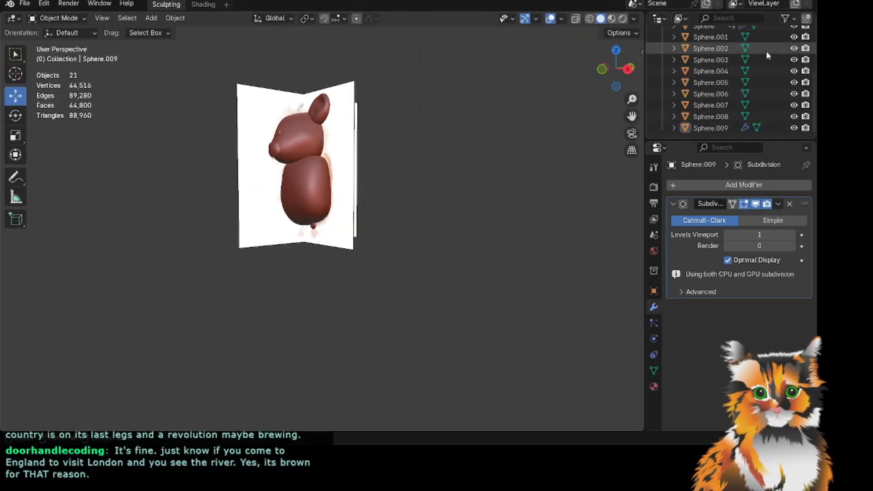
drag(612, 68, 475, 83)
scroll(530, 86, up, 3)
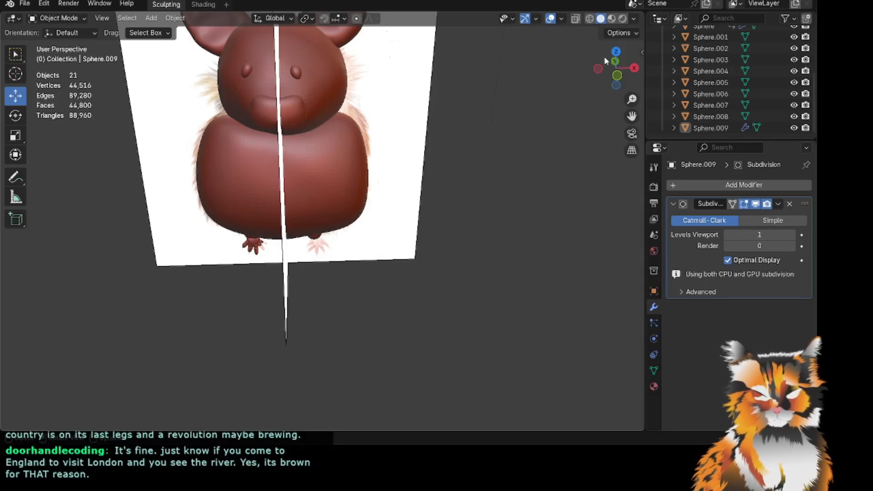
drag(615, 68, 641, 72)
scroll(357, 170, up, 4)
click(318, 237)
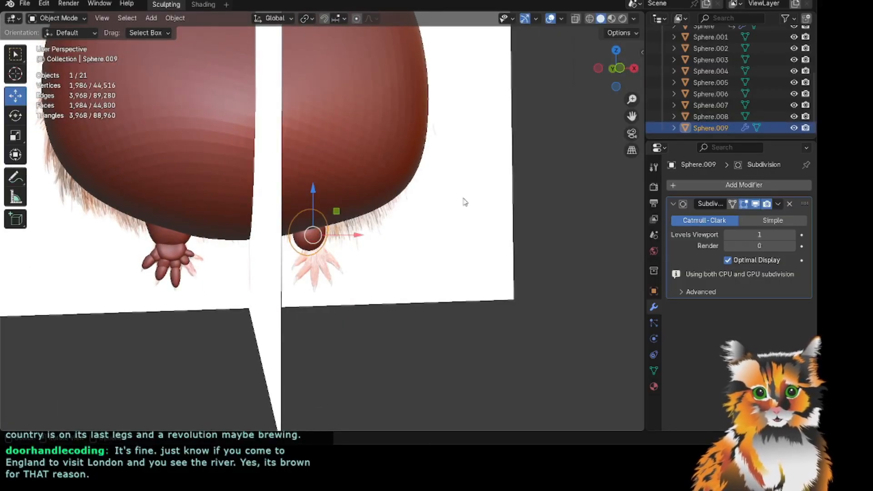
Examine the foot sphere's size and placement against the modelled opposite foot and the reference drawings from several angles.
scroll(312, 237, up, 3)
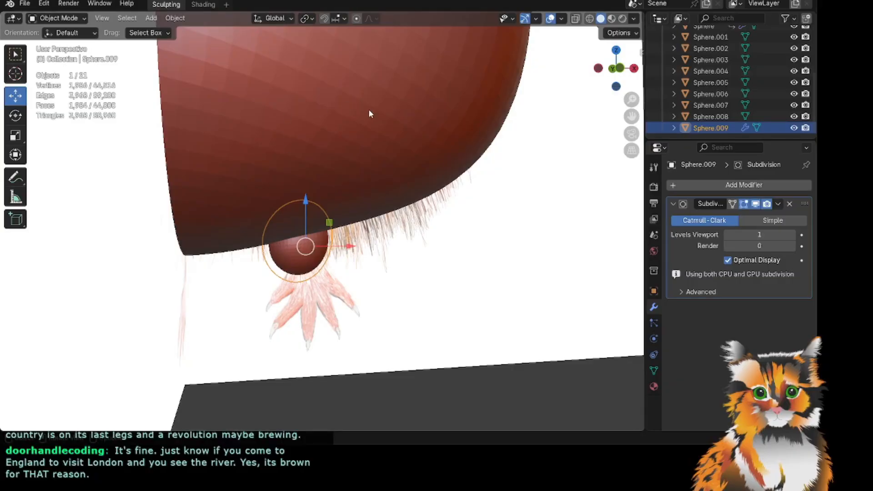
scroll(369, 112, down, 2)
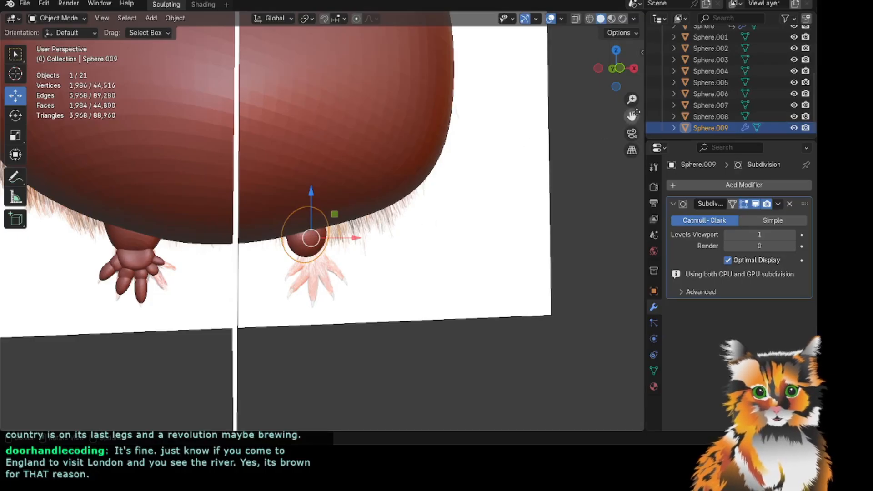
drag(632, 116, 593, 177)
mouse_move(622, 83)
mouse_down()
mouse_move(508, 83)
mouse_move(637, 83)
mouse_move(628, 83)
mouse_up()
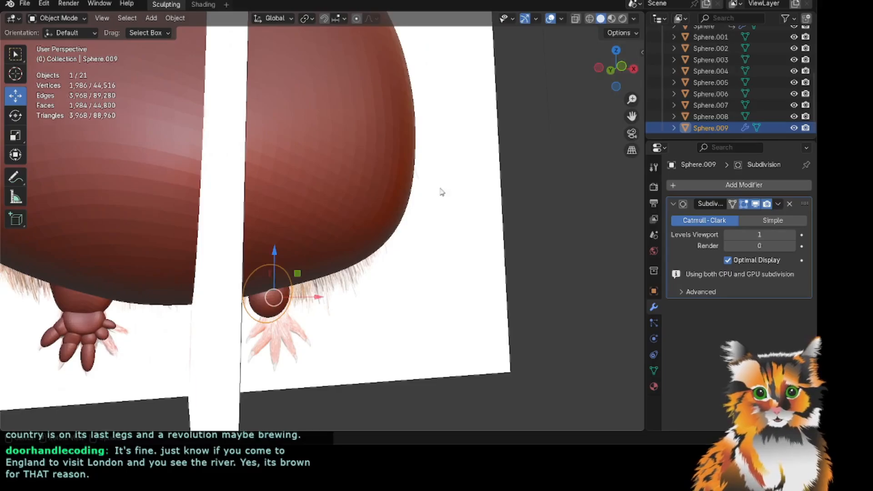
scroll(440, 192, up, 3)
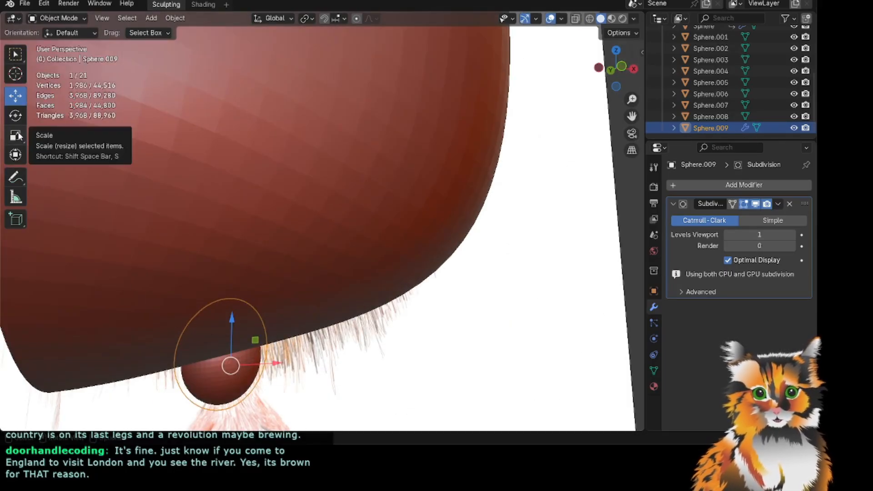
scroll(157, 180, down, 8)
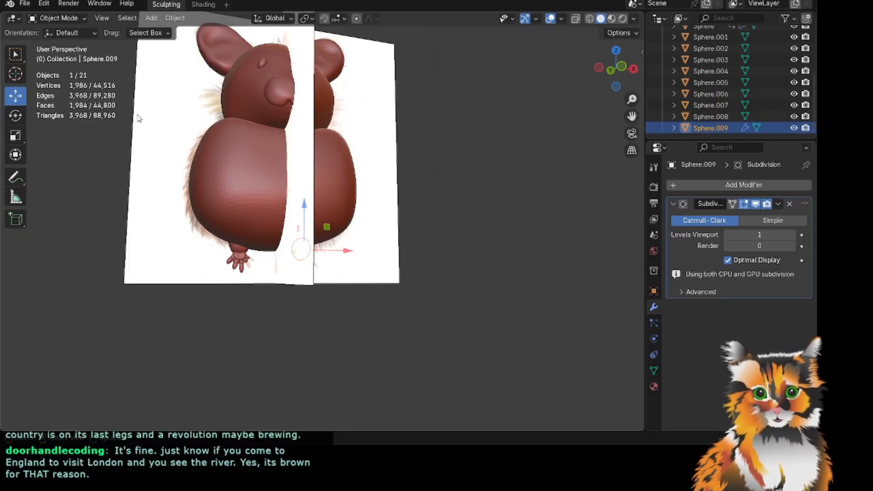
scroll(196, 145, up, 6)
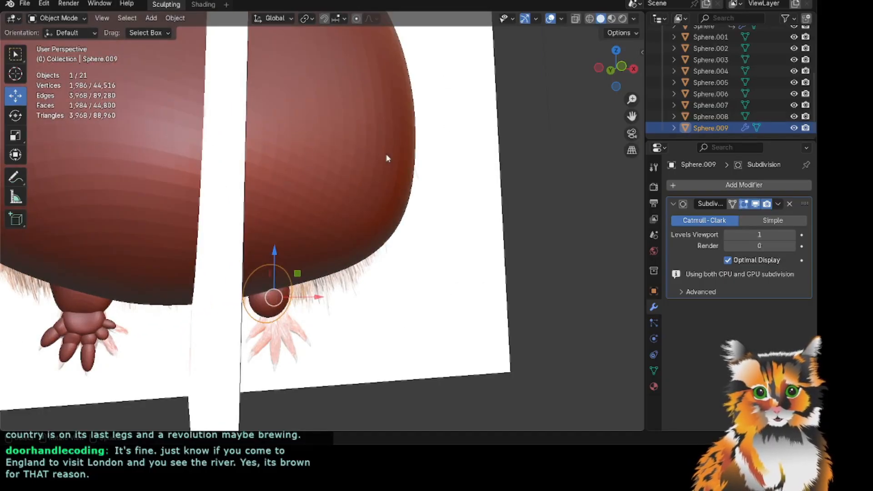
scroll(386, 158, down, 1)
shift+middle_drag(477, 124, 521, 155)
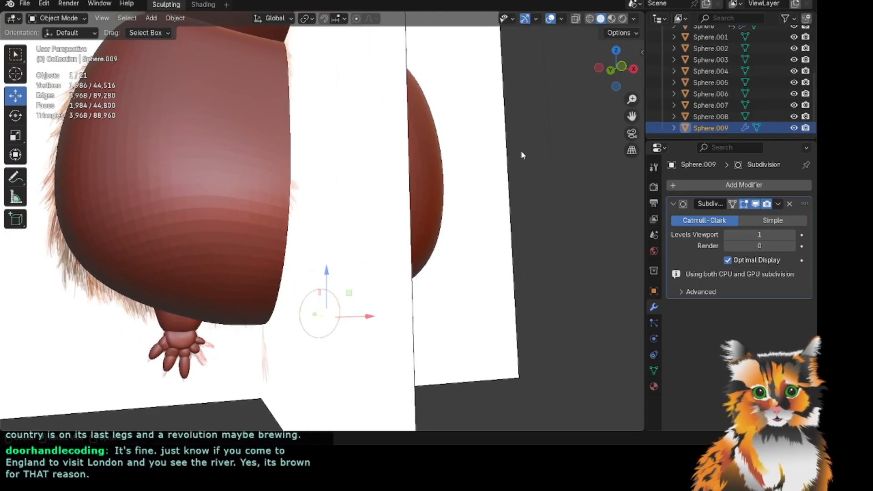
scroll(522, 152, down, 2)
drag(601, 81, 566, 84)
scroll(258, 245, up, 4)
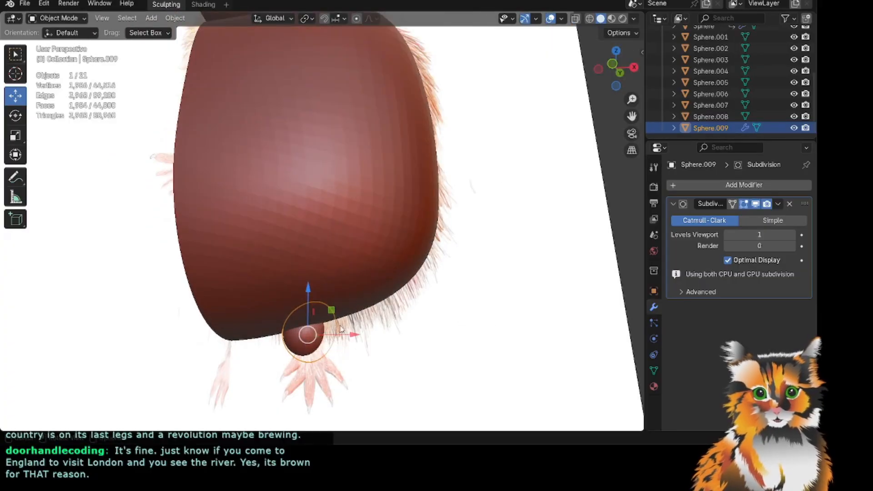
drag(598, 67, 514, 129)
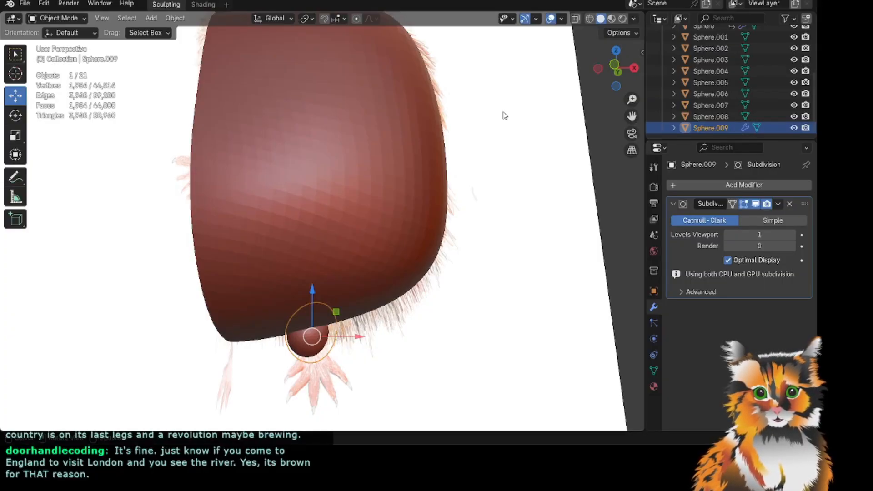
scroll(402, 320, up, 2)
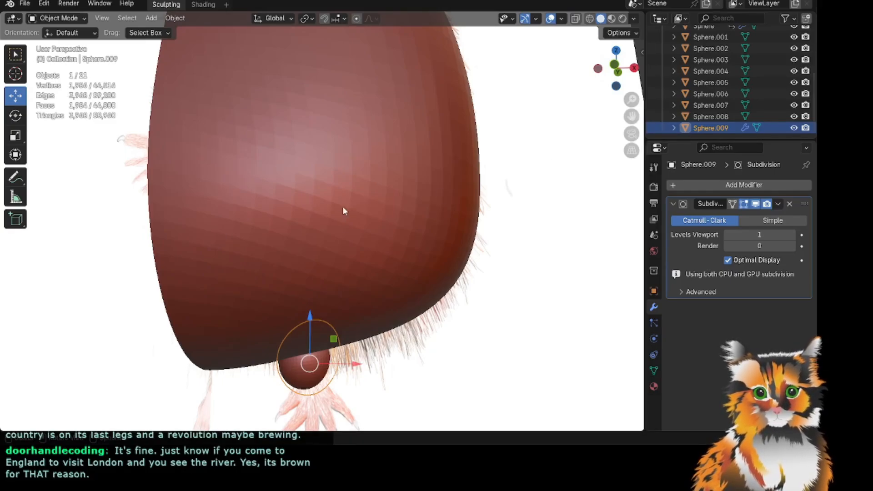
scroll(344, 210, down, 5)
Activate the Select Box tool and clear the mistaken selection of Sphere.004 and Sphere.005.
drag(686, 91, 621, 80)
drag(617, 85, 620, 165)
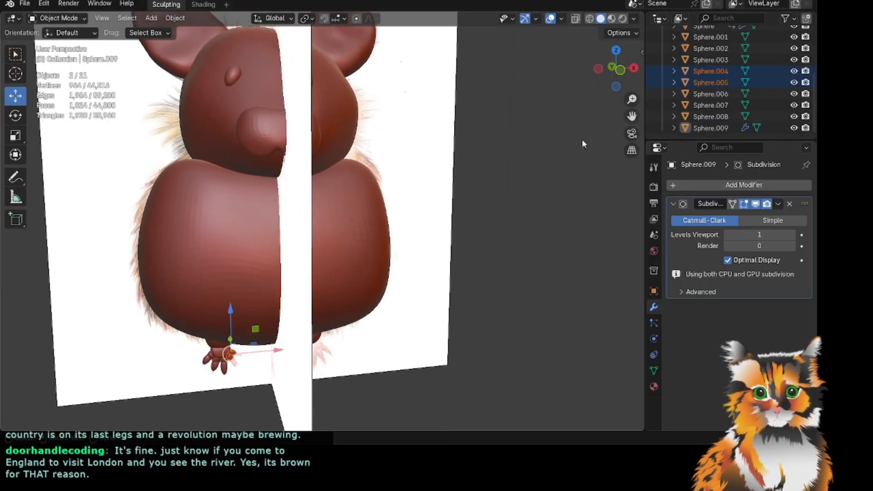
click(16, 55)
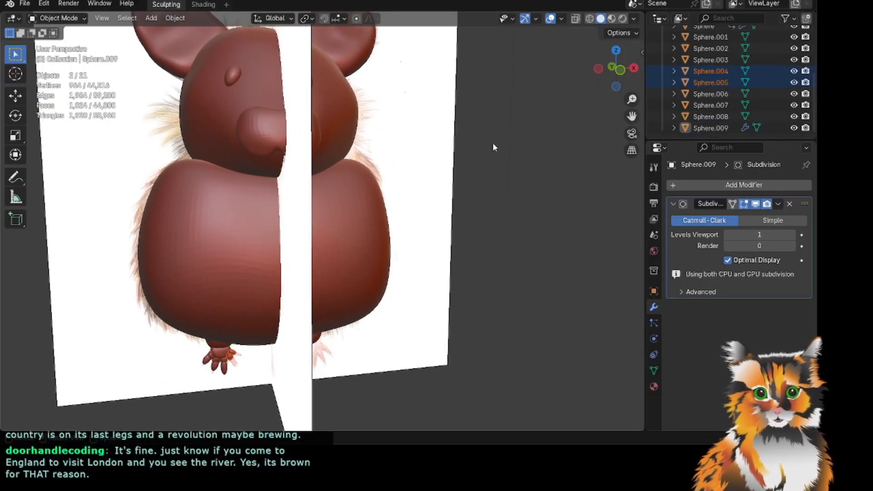
click(561, 115)
Reselect the unfinished foot sphere, Sphere.009, beneath the body.
mouse_move(619, 69)
mouse_down()
mouse_move(587, 70)
mouse_move(634, 70)
mouse_up()
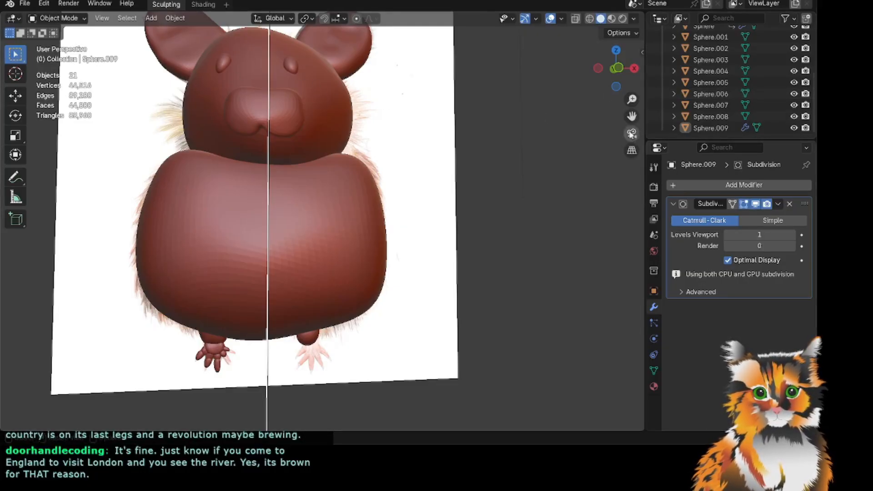
drag(632, 116, 651, 117)
scroll(544, 204, up, 4)
drag(617, 68, 596, 78)
scroll(546, 155, down, 1)
scroll(338, 296, up, 5)
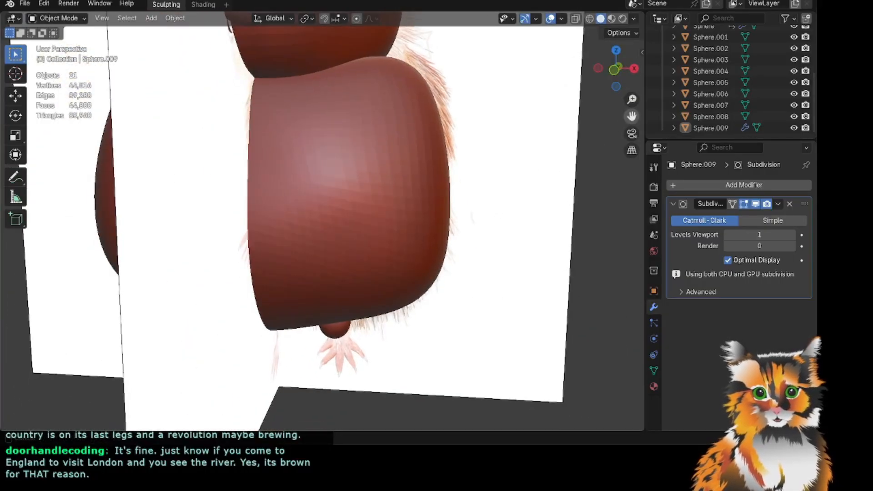
drag(632, 116, 626, 67)
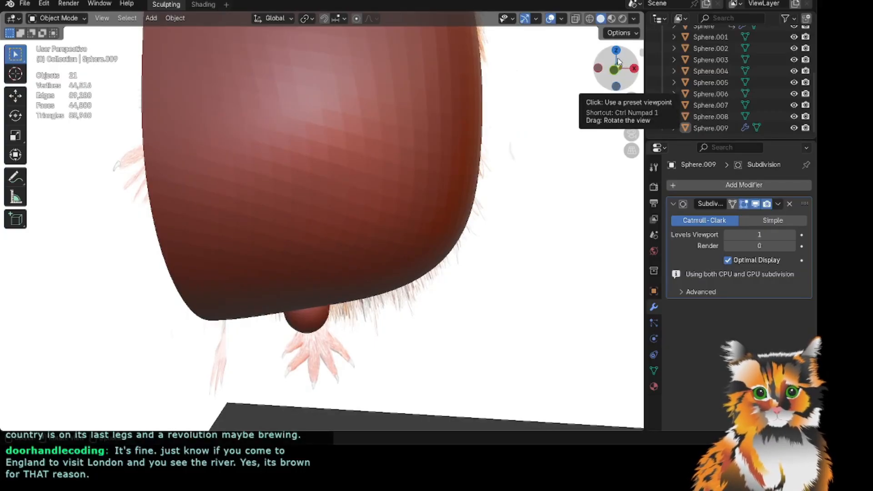
drag(617, 56, 648, 87)
key(c)
click(345, 307)
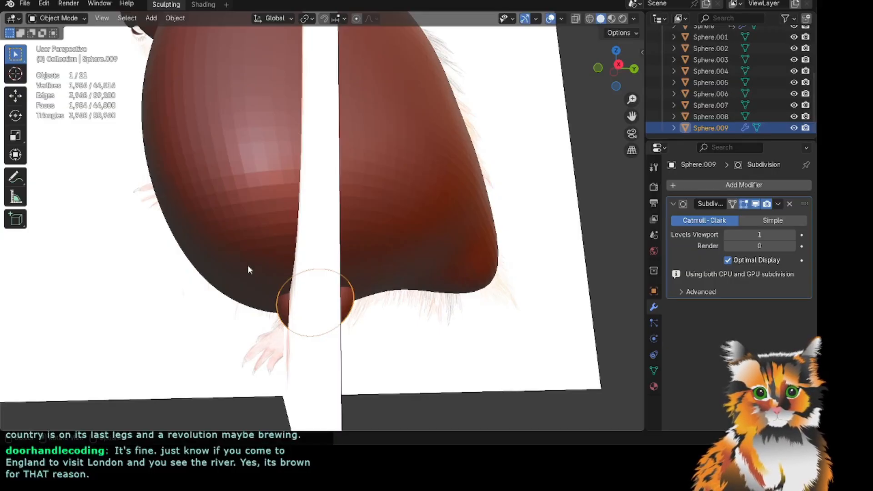
Line up a side view of the foot sphere and return it to Sculpt Mode.
drag(631, 116, 617, 140)
mouse_move(597, 90)
mouse_down()
mouse_move(589, 101)
mouse_move(631, 115)
mouse_up()
drag(625, 89, 619, 85)
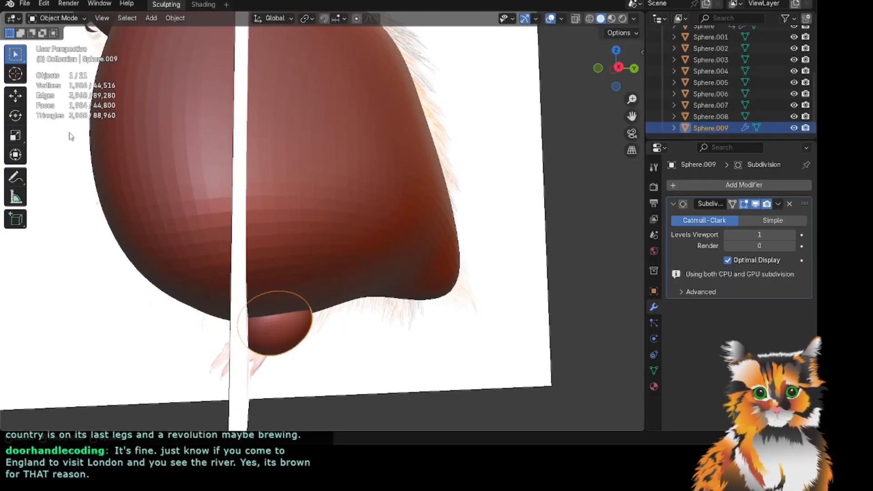
click(15, 136)
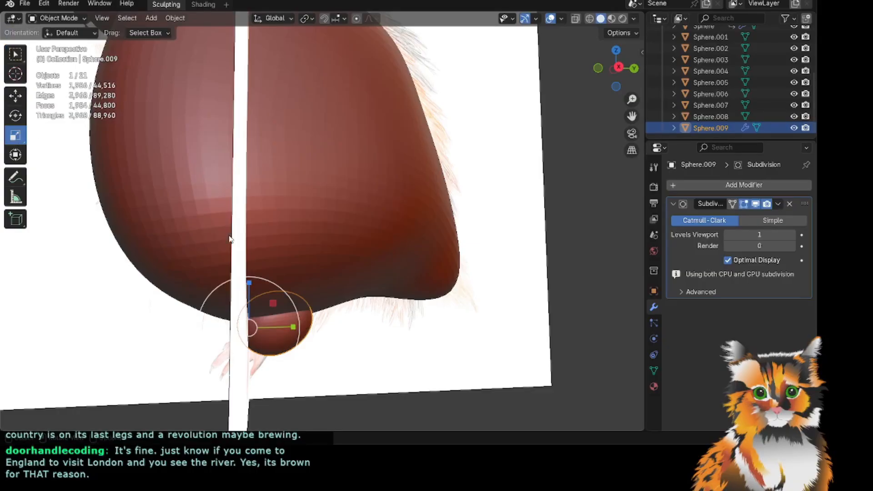
click(62, 19)
click(63, 56)
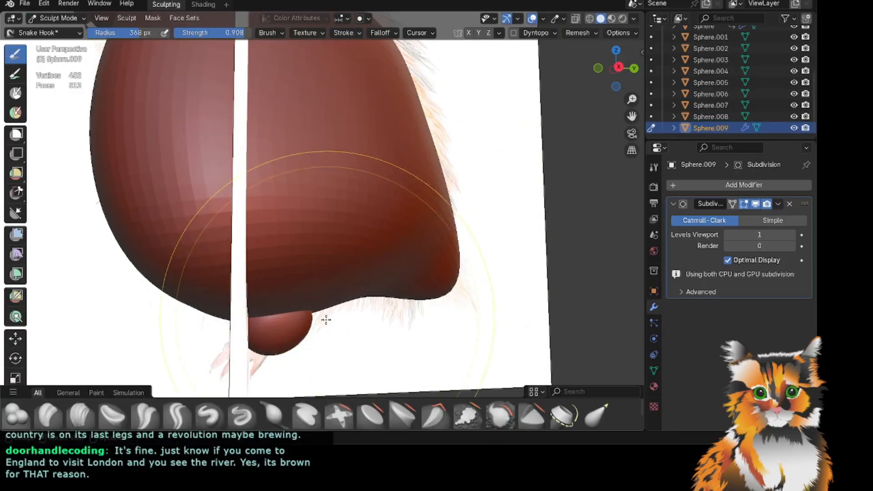
Pull the foot sphere's rear inward and its front forward and down toward the sketched foot with Snake Hook from the side.
mouse_move(295, 327)
mouse_down()
mouse_move(288, 321)
mouse_move(283, 337)
mouse_move(304, 320)
mouse_move(288, 319)
mouse_move(298, 330)
mouse_move(275, 336)
mouse_up()
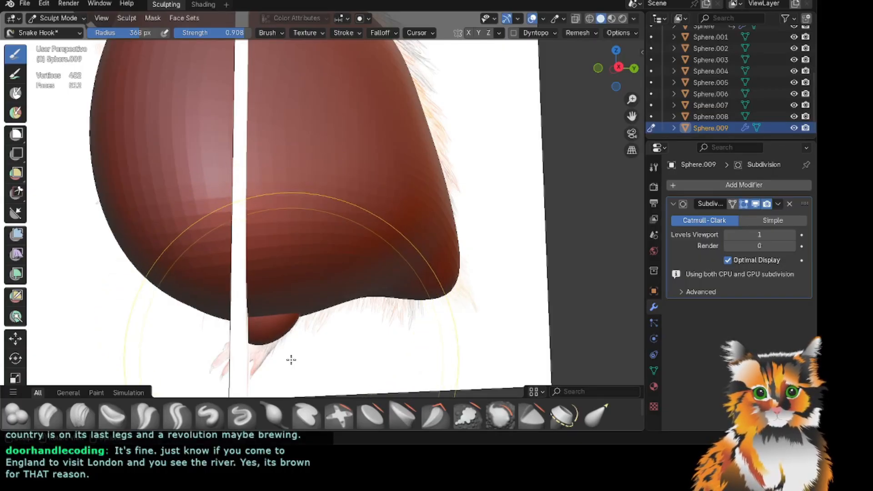
mouse_move(271, 334)
mouse_down()
mouse_move(280, 341)
mouse_move(296, 333)
mouse_up()
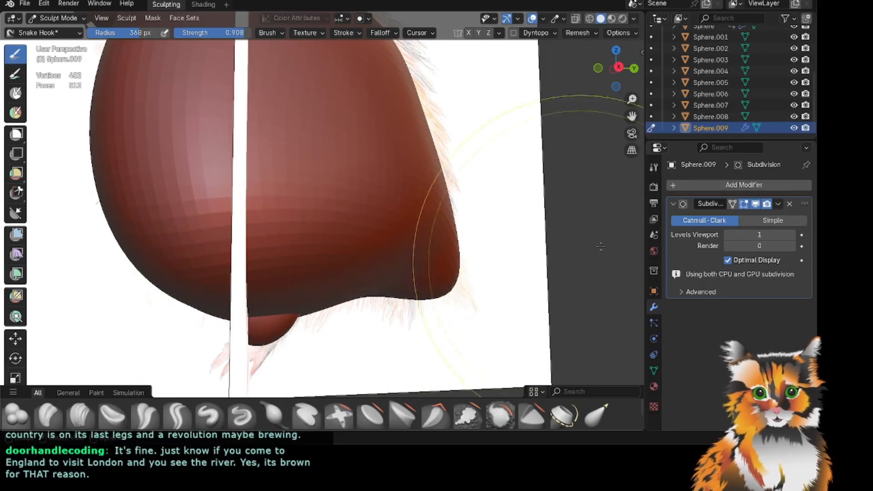
mouse_move(617, 69)
mouse_down()
mouse_move(741, 68)
mouse_move(619, 69)
mouse_up()
mouse_move(264, 312)
mouse_down()
mouse_move(226, 323)
mouse_move(226, 346)
mouse_move(234, 324)
mouse_up()
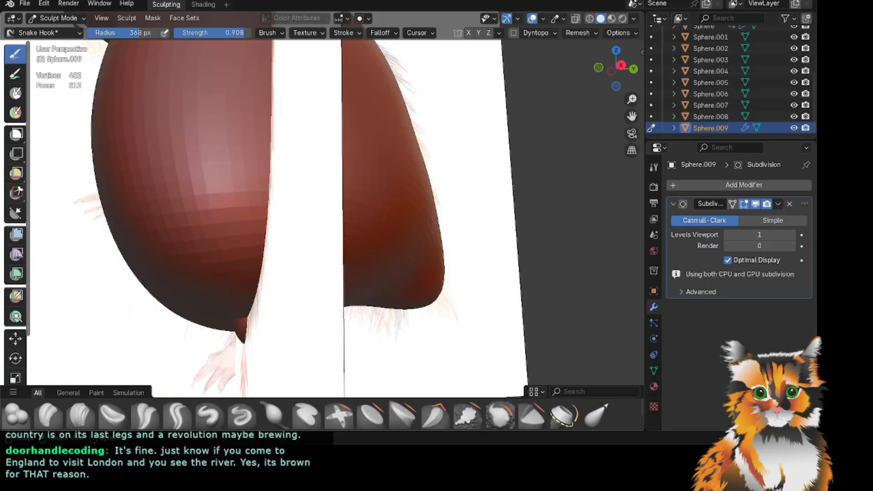
scroll(63, 56, up, 2)
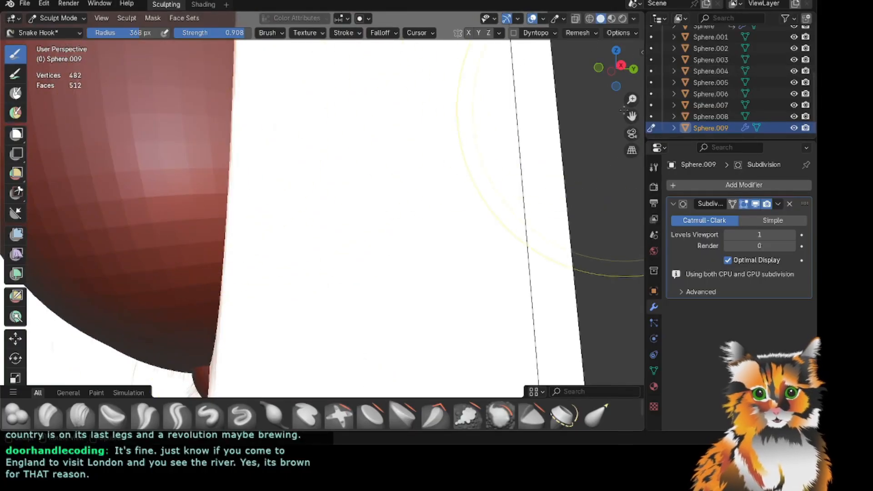
drag(631, 116, 670, 27)
mouse_move(614, 68)
mouse_down()
mouse_move(636, 70)
mouse_move(603, 68)
mouse_up()
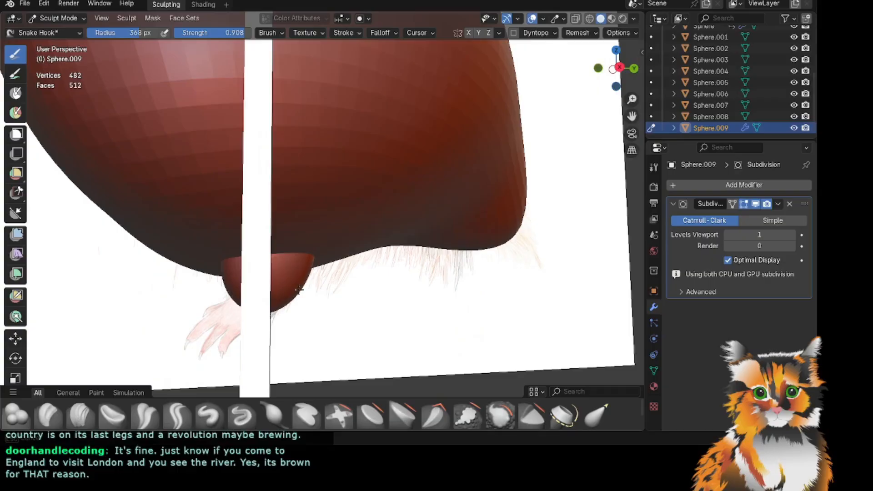
Pull the foot sphere's outer edge outward and its underside slightly down over the front drawing's ankle with Snake Hook.
mouse_move(619, 68)
mouse_down()
mouse_move(609, 69)
mouse_move(634, 68)
mouse_move(532, 72)
mouse_up()
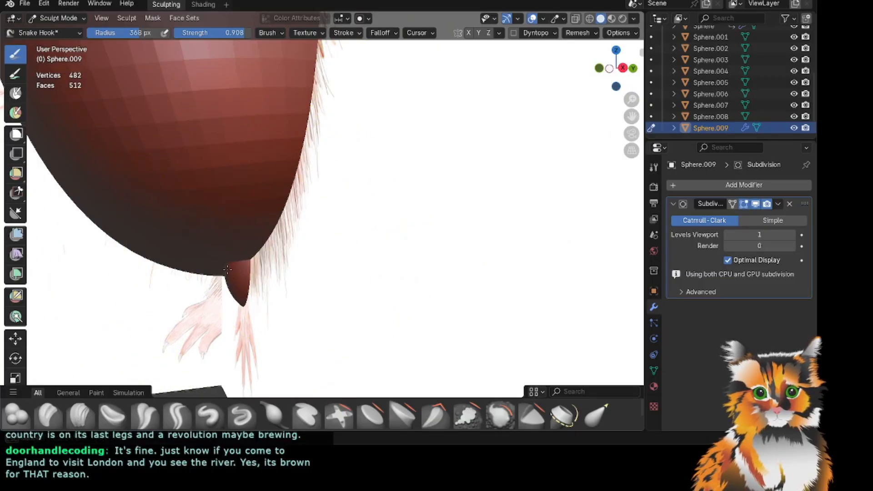
mouse_move(609, 68)
mouse_down()
mouse_move(626, 70)
mouse_move(583, 72)
mouse_up()
scroll(454, 145, down, 3)
drag(347, 241, 355, 234)
drag(323, 272, 321, 280)
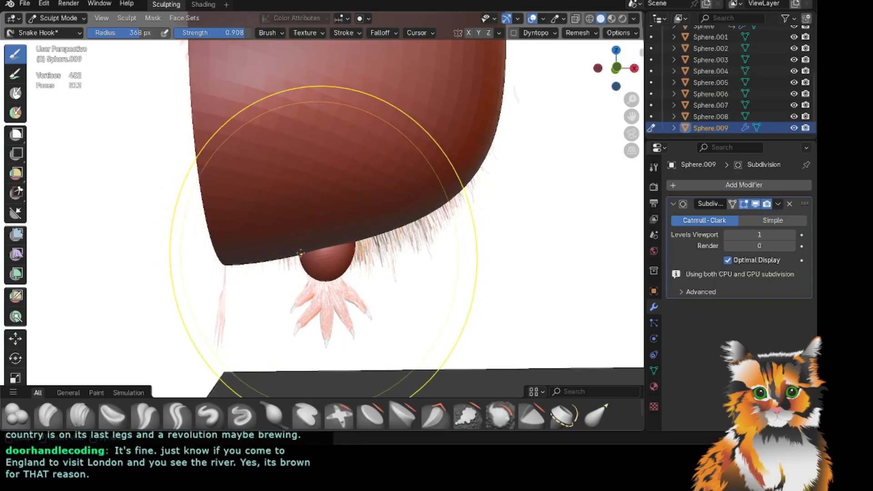
Adjust the foot sphere's outer side over the sketched ankle with a Snake Hook stroke and return it to Object Mode.
mouse_move(338, 252)
mouse_down()
mouse_move(348, 263)
mouse_move(341, 258)
mouse_move(341, 267)
mouse_up()
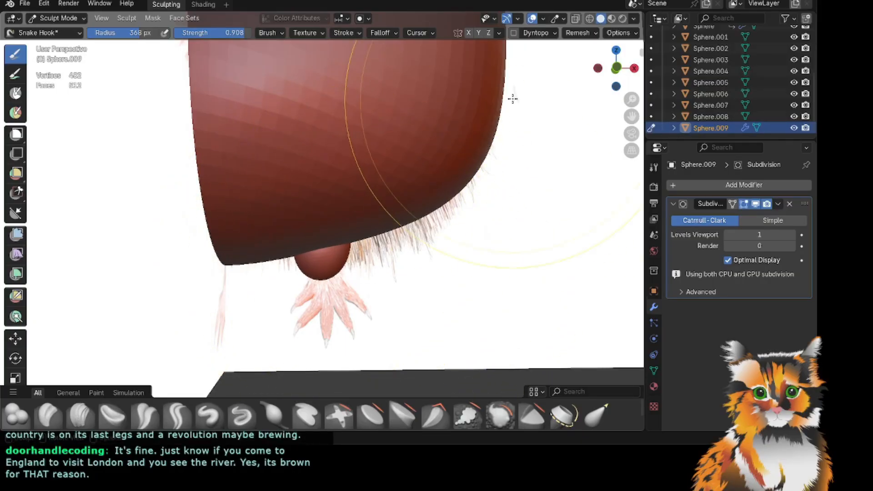
scroll(372, 243, down, 2)
drag(601, 71, 617, 81)
scroll(141, 214, up, 3)
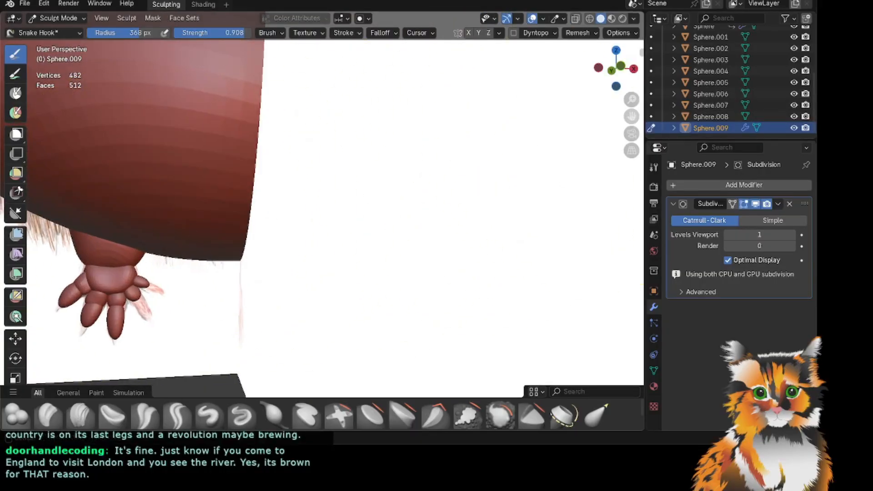
shift+middle_drag(235, 248, 410, 204)
scroll(318, 244, up, 2)
scroll(364, 239, down, 2)
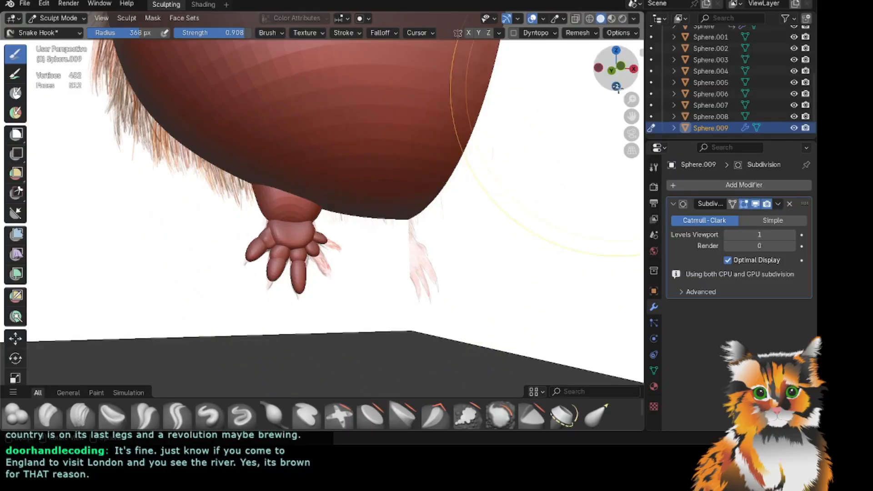
drag(632, 116, 574, 149)
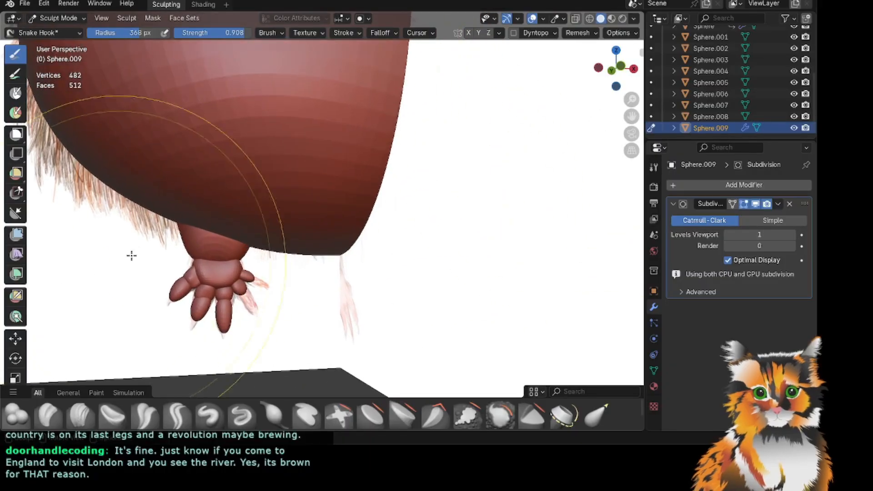
mouse_move(616, 68)
mouse_down()
mouse_move(409, 69)
mouse_move(771, 69)
mouse_move(648, 69)
mouse_move(657, 68)
mouse_up()
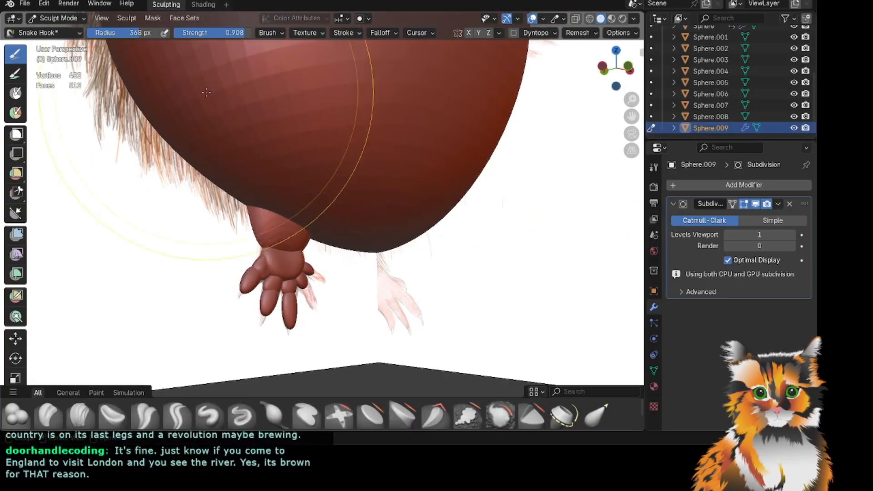
click(58, 18)
click(52, 30)
Examine the finished foot's ankle, palm and toes against the side drawing and the unfinished opposite foot.
scroll(277, 290, up, 1)
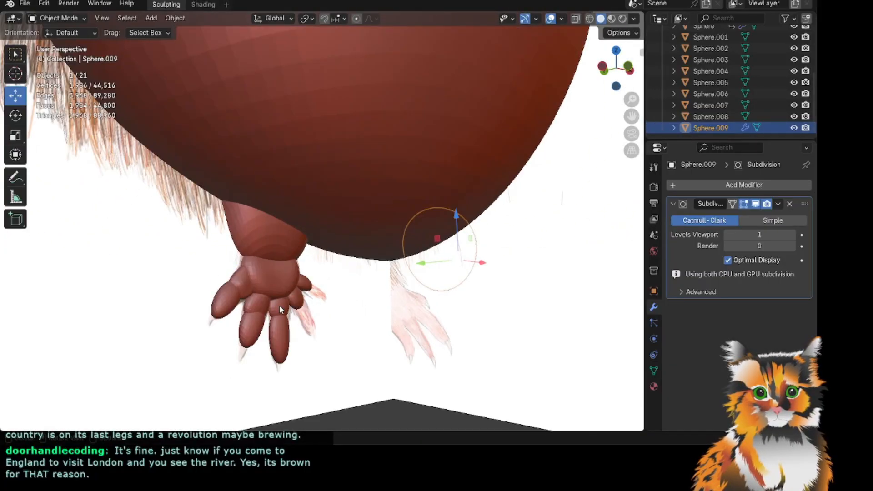
click(279, 309)
mouse_move(612, 72)
mouse_down()
mouse_move(603, 86)
mouse_move(651, 69)
mouse_move(627, 68)
mouse_up()
scroll(435, 235, up, 1)
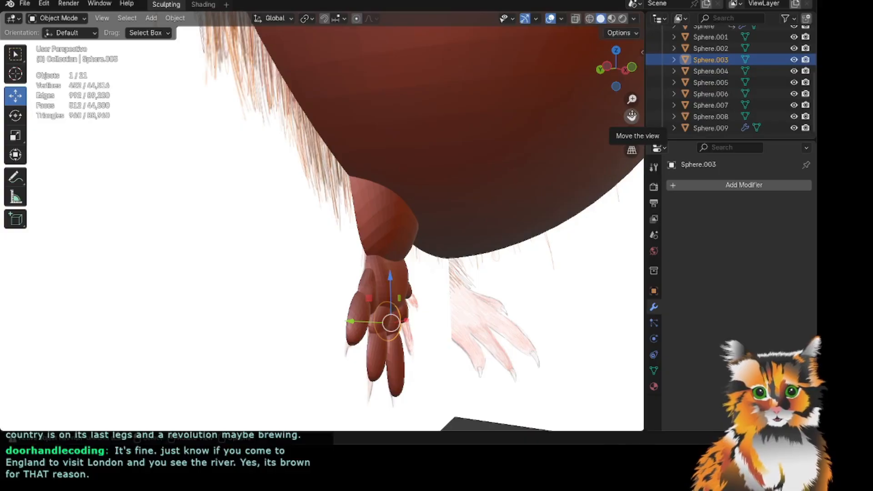
drag(631, 116, 495, 128)
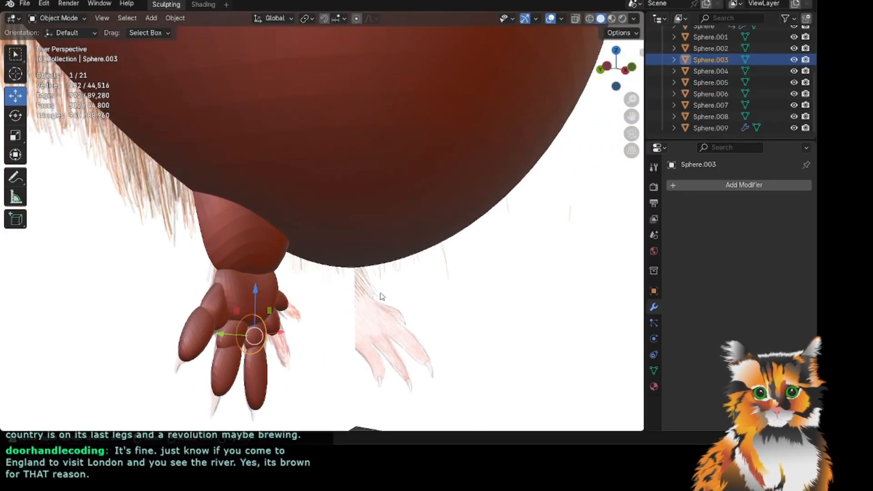
scroll(336, 314, up, 3)
drag(631, 116, 635, 114)
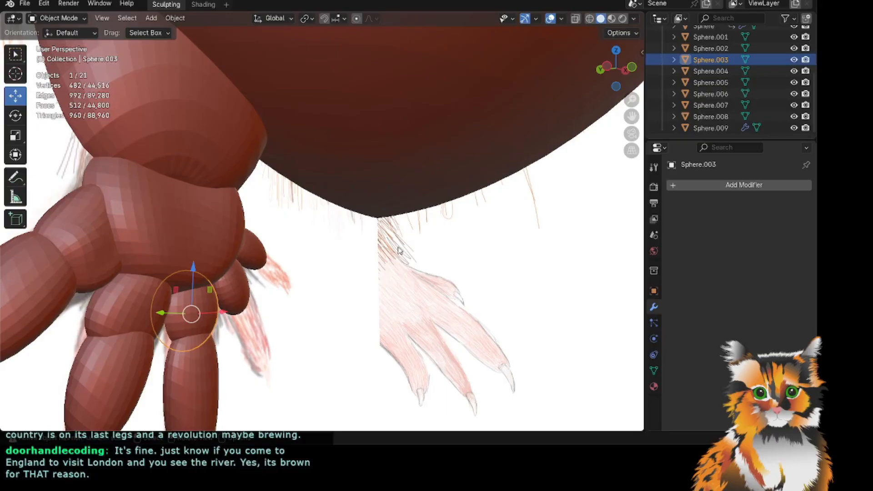
drag(616, 68, 709, 91)
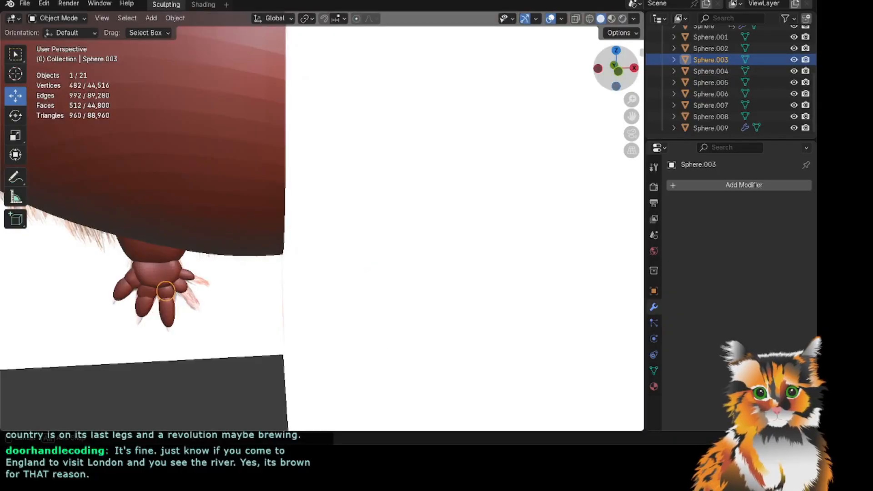
middle_drag(165, 291, 175, 277)
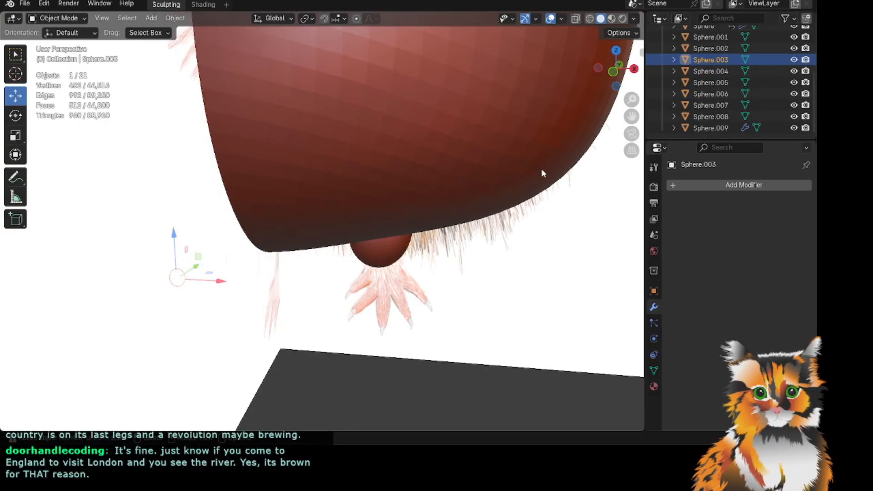
scroll(595, 154, up, 2)
Reselect the unfinished foot sphere, Sphere.009, and put it in Sculpt Mode with its underside in view.
click(449, 247)
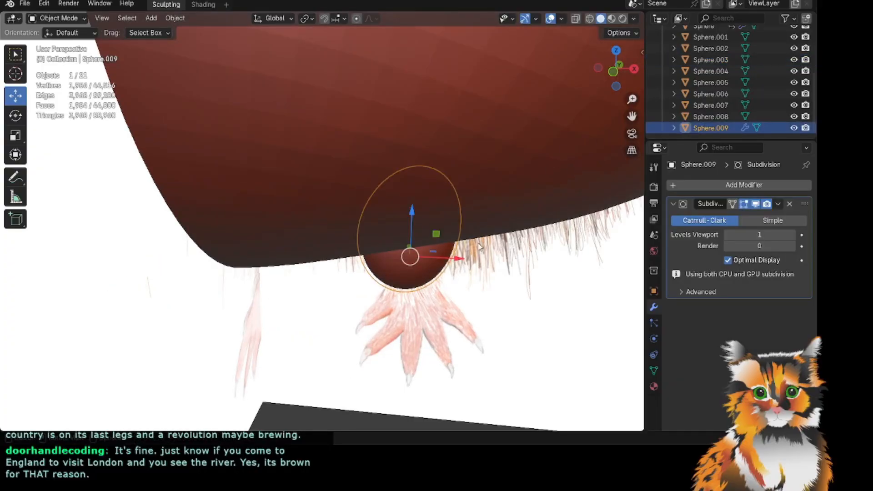
drag(622, 78, 619, 48)
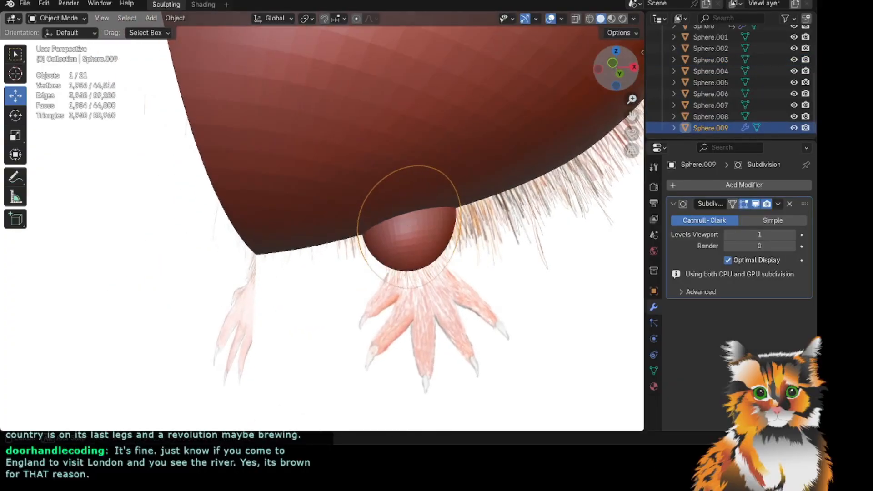
click(77, 18)
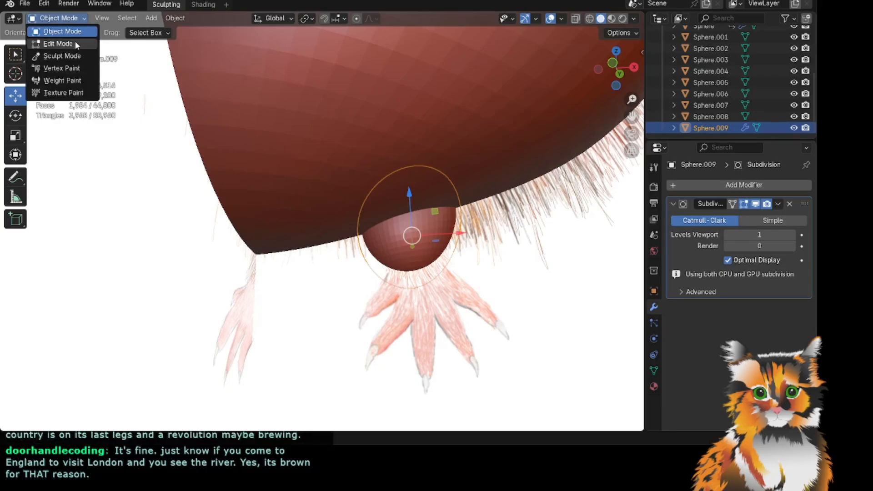
click(65, 56)
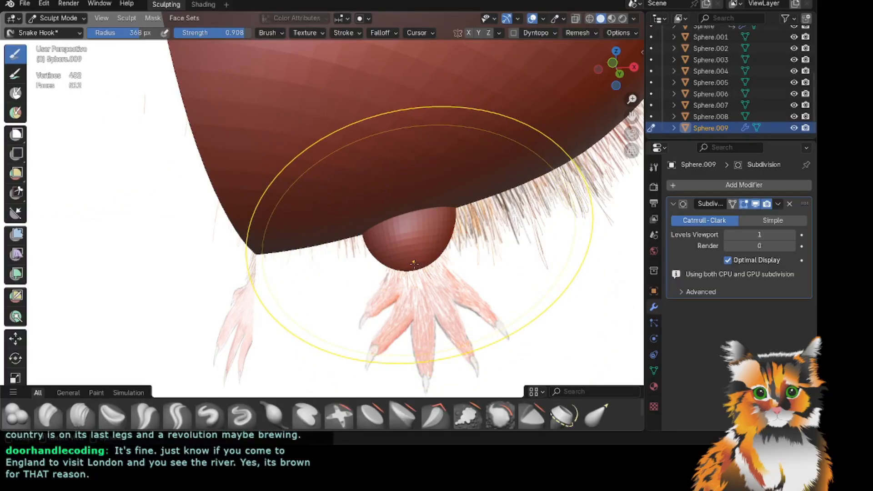
Stretch the foot sphere's underside down toward the sketched toes and narrow its inner side with Snake Hook, finishing in Object Mode.
mouse_move(413, 261)
mouse_down()
mouse_move(422, 286)
mouse_move(397, 286)
mouse_up()
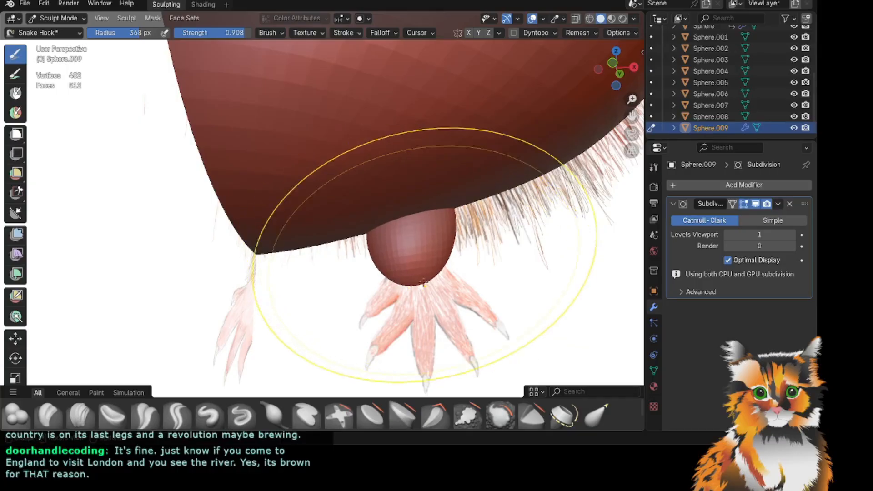
drag(434, 250, 457, 234)
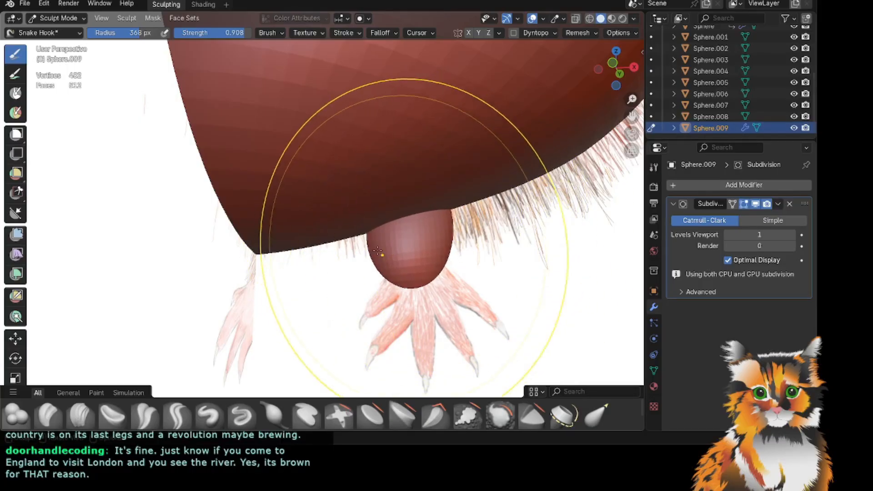
drag(370, 259, 383, 276)
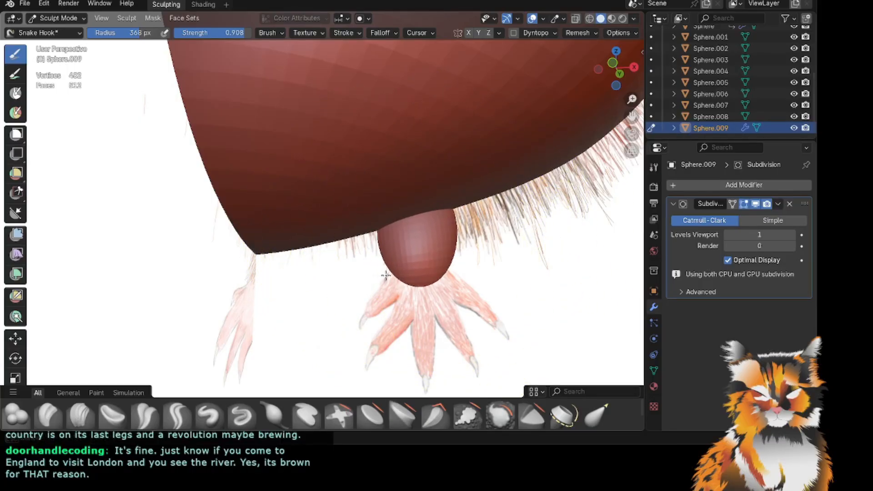
mouse_move(456, 284)
middle_down()
mouse_move(491, 306)
mouse_move(484, 295)
middle_up()
scroll(484, 307, down, 4)
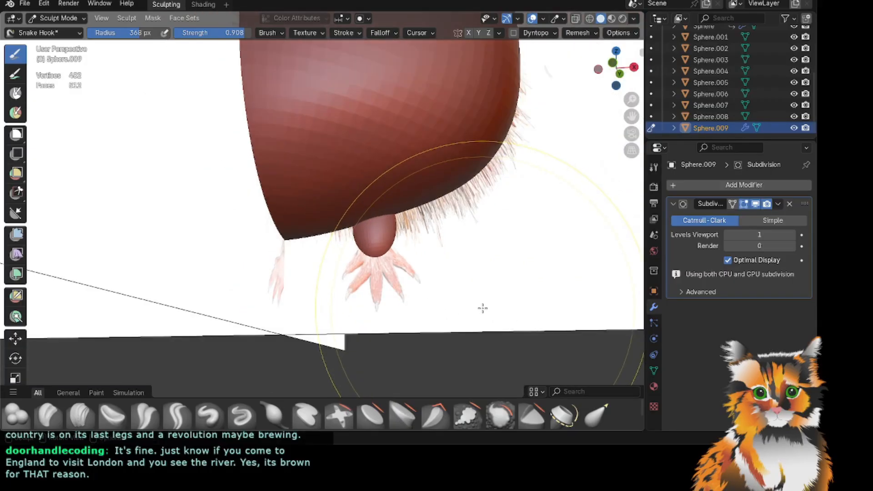
drag(631, 116, 652, 155)
drag(622, 67, 642, 68)
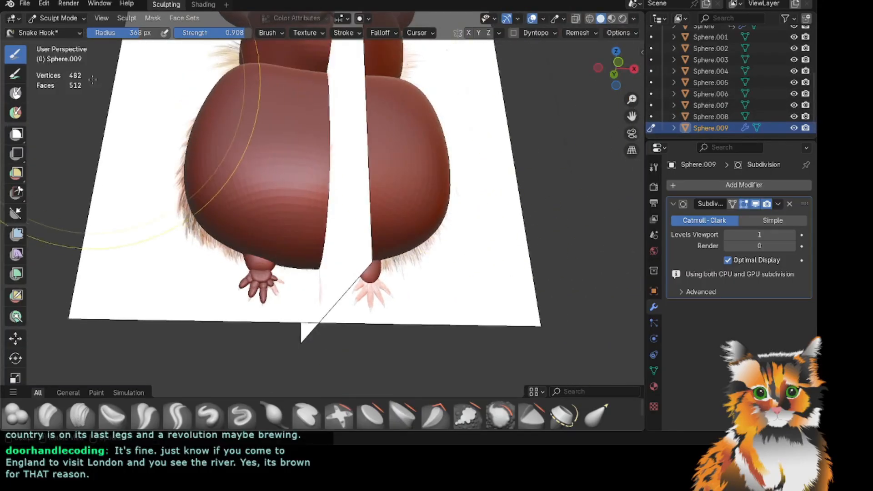
click(83, 21)
click(83, 32)
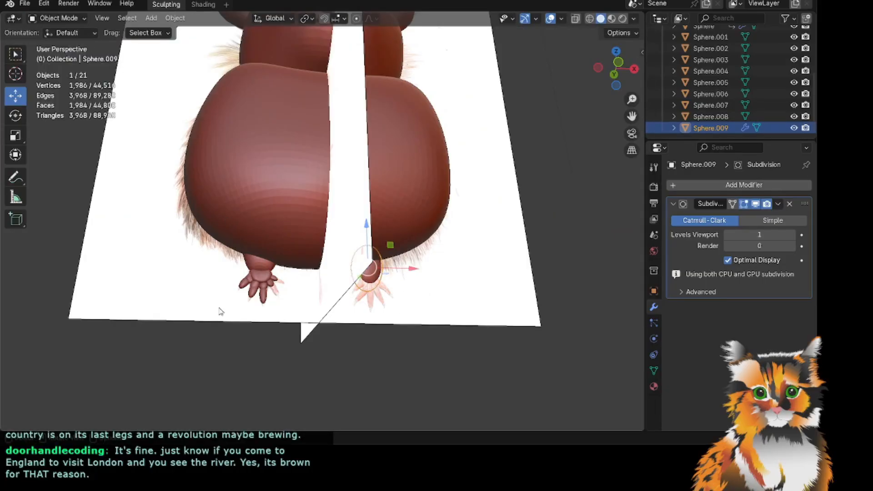
Try duplicating the finished foot's palm sphere and placing the copy beside the opposite ankle.
scroll(210, 296, up, 5)
click(164, 367)
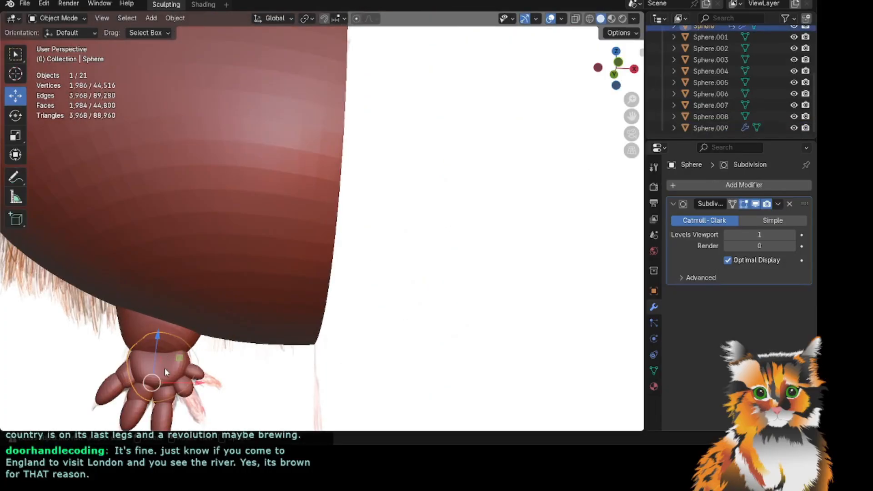
drag(632, 116, 603, 90)
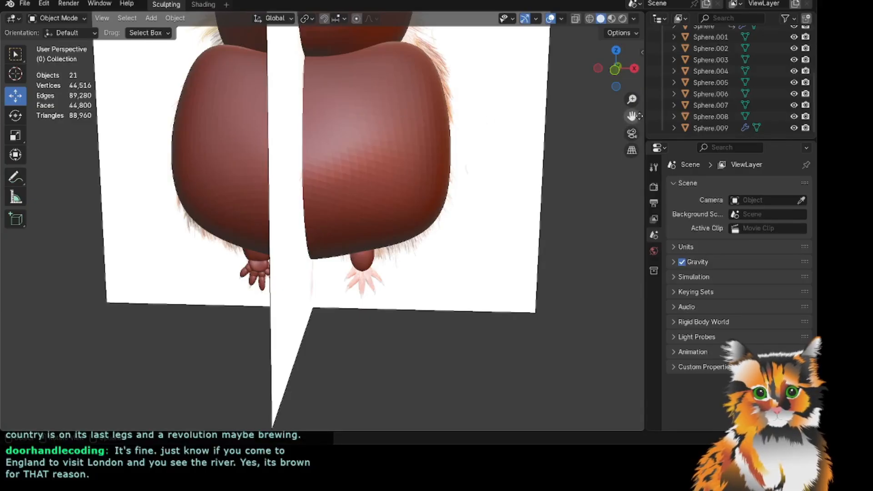
drag(639, 116, 643, 185)
scroll(535, 217, up, 2)
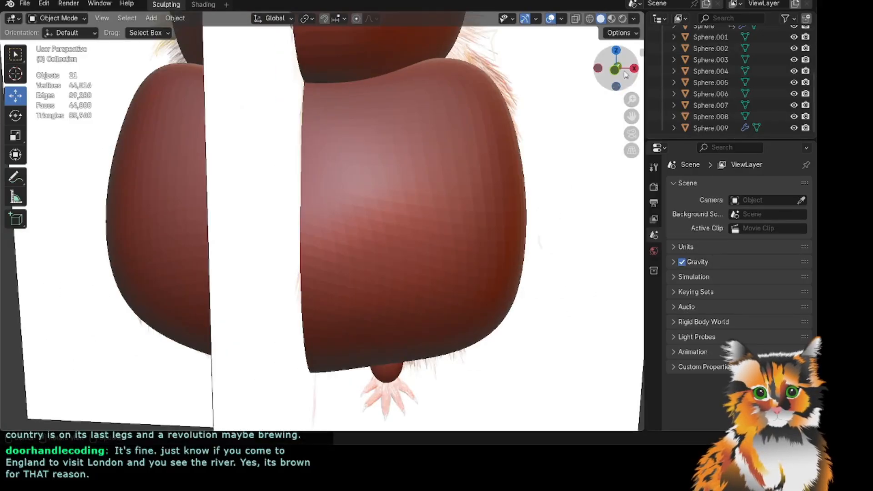
drag(626, 75, 626, 66)
drag(631, 116, 654, 63)
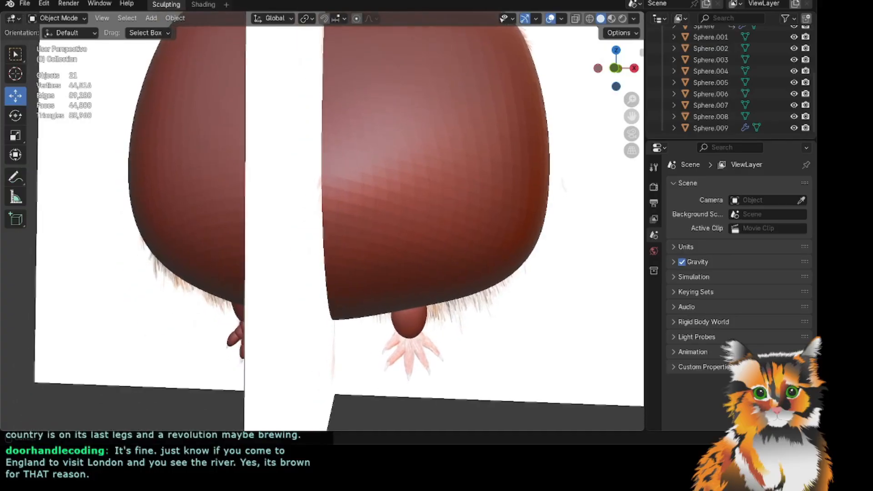
drag(229, 406, 250, 388)
click(277, 313)
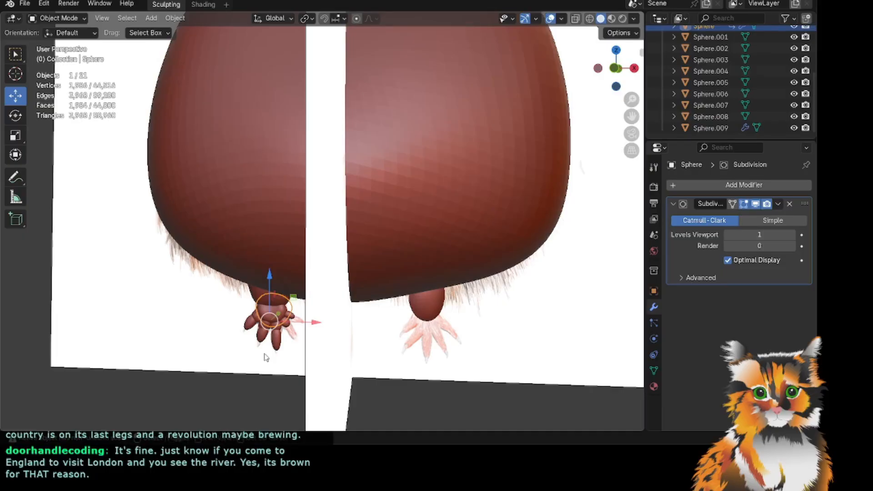
key(shift+d)
click(393, 371)
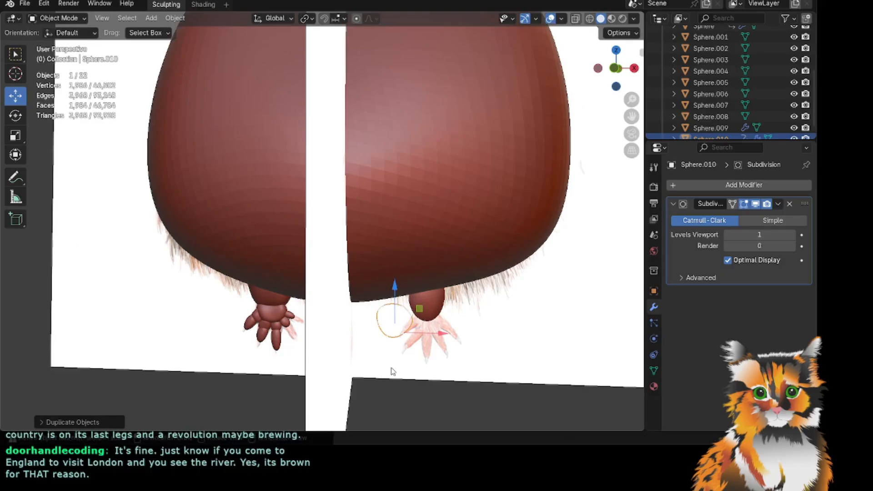
Delete the duplicated palm sphere.
scroll(717, 125, down, 1)
right_click(717, 128)
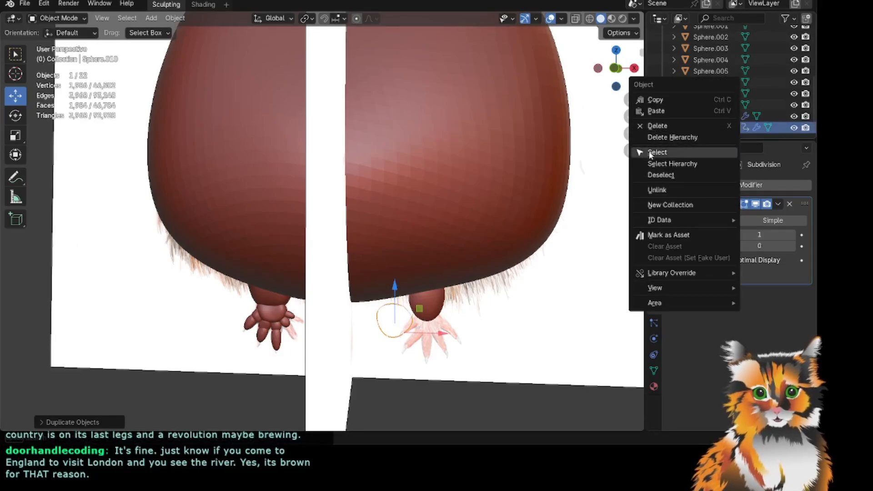
click(672, 129)
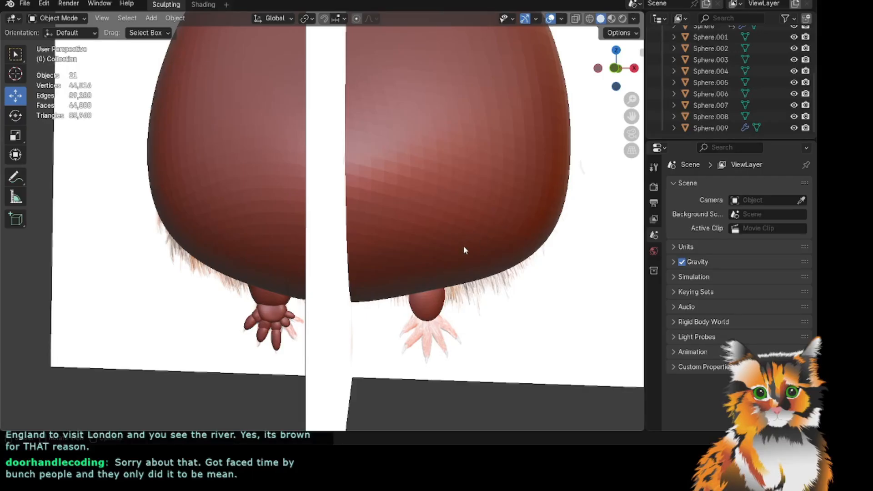
Reselect the unfinished foot sphere beneath the body from the side and return it to Sculpt Mode.
scroll(456, 261, down, 2)
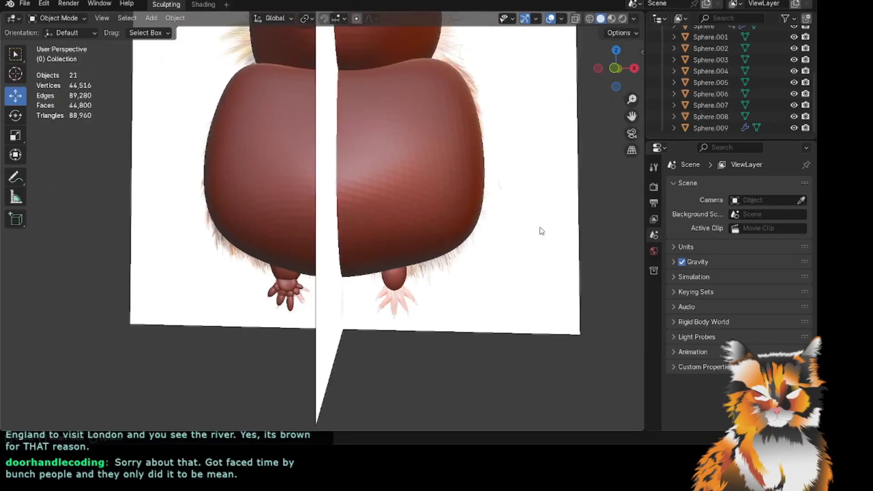
drag(631, 115, 581, 105)
drag(619, 70, 601, 85)
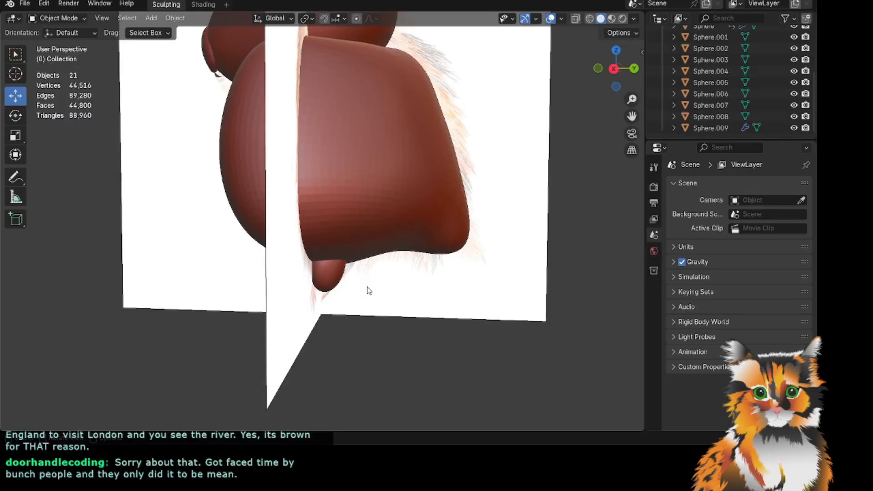
scroll(369, 291, up, 2)
drag(632, 117, 649, 99)
mouse_move(616, 73)
mouse_down()
mouse_move(629, 72)
mouse_move(606, 72)
mouse_up()
scroll(396, 301, up, 2)
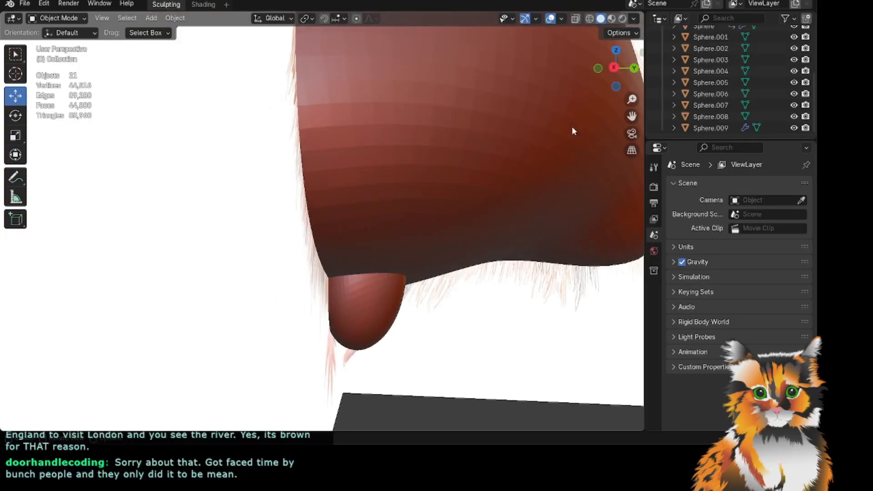
click(363, 318)
click(77, 17)
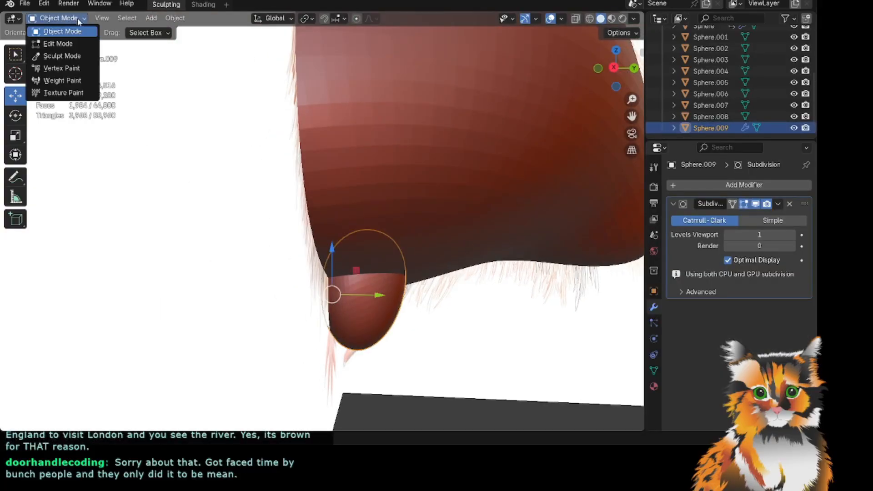
click(70, 55)
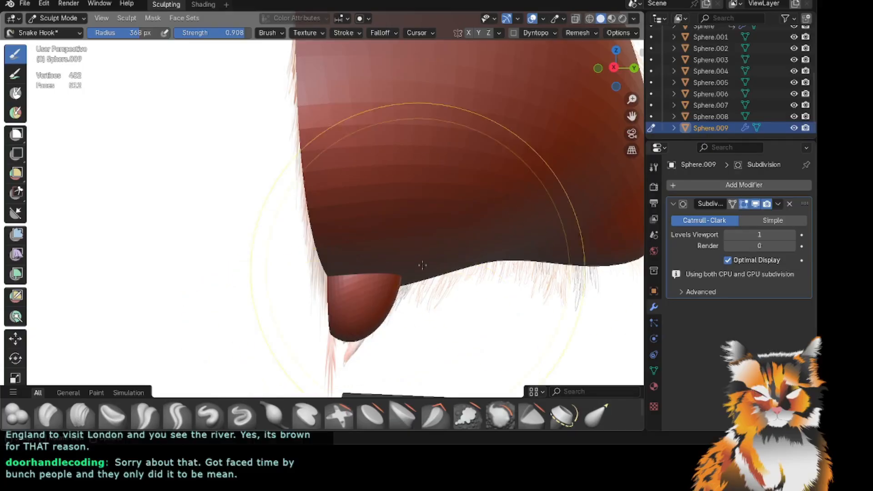
drag(606, 73, 714, 85)
scroll(472, 142, down, 3)
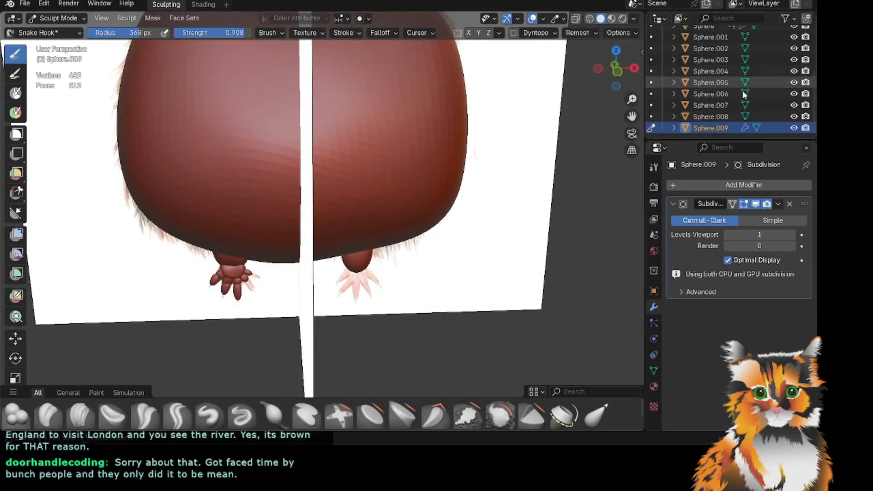
Hide the Background_Side reference image so the feet can be seen against the front drawing.
scroll(762, 98, up, 3)
scroll(767, 92, up, 2)
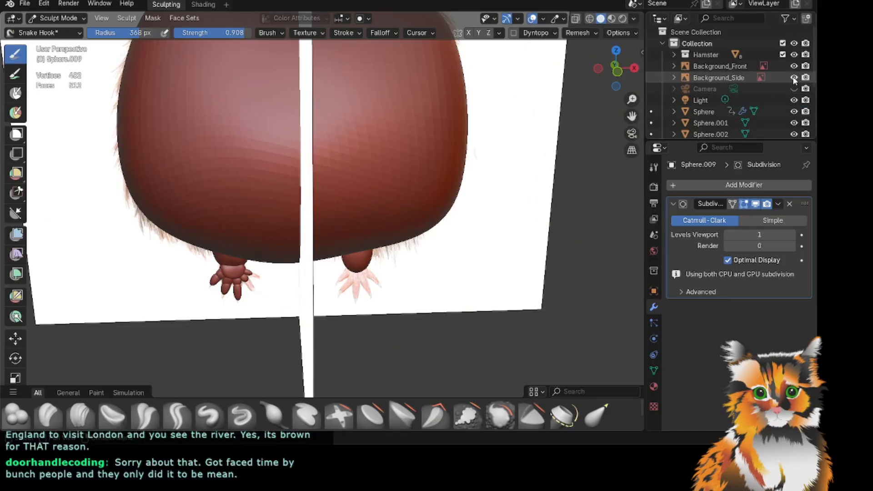
click(793, 79)
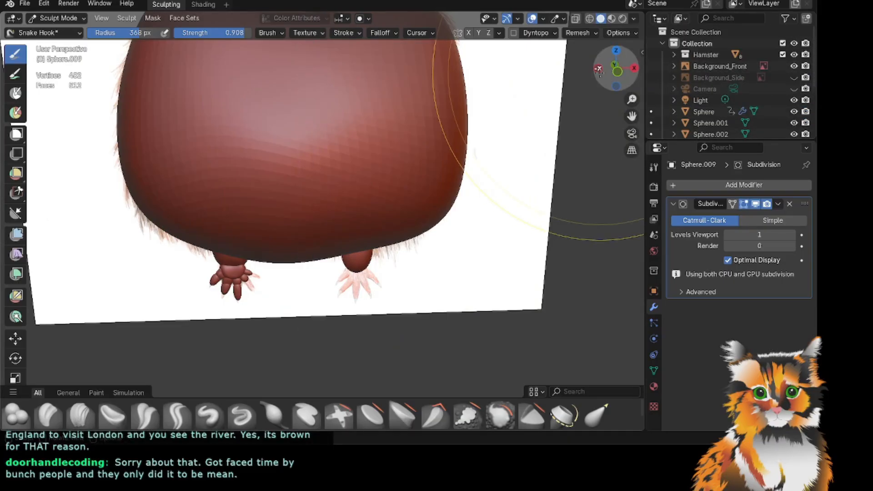
drag(599, 72, 591, 58)
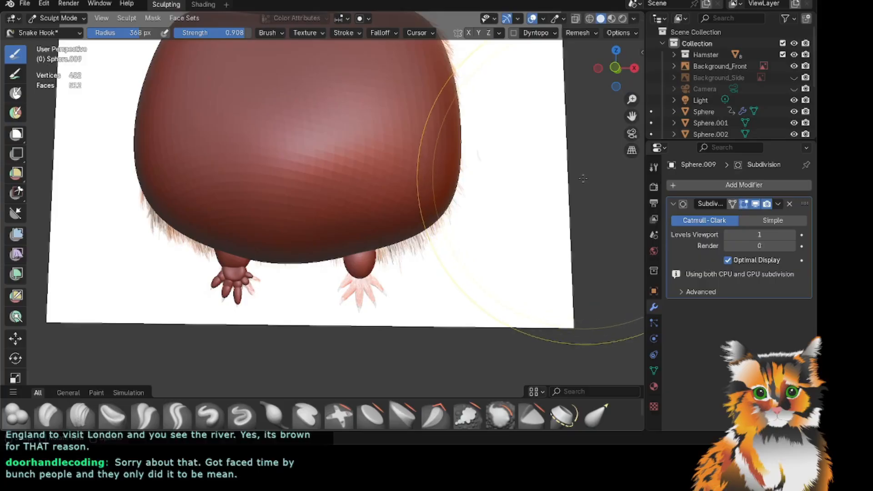
scroll(601, 130, up, 2)
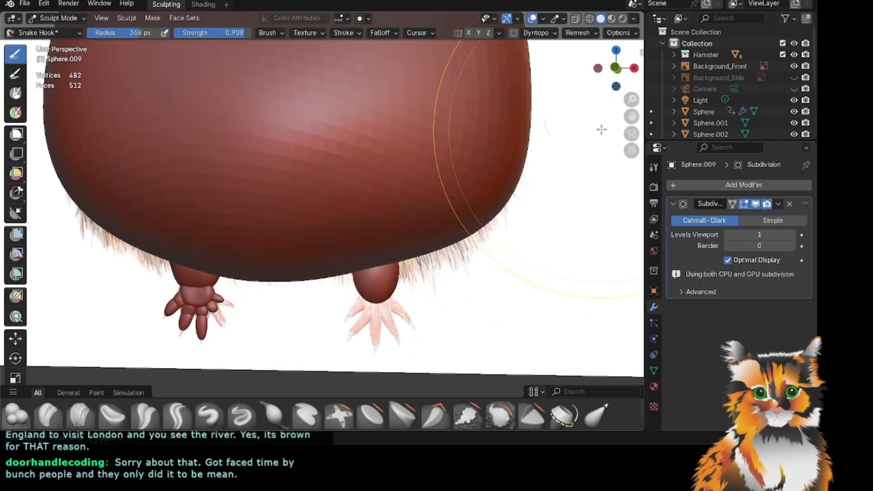
scroll(601, 130, up, 2)
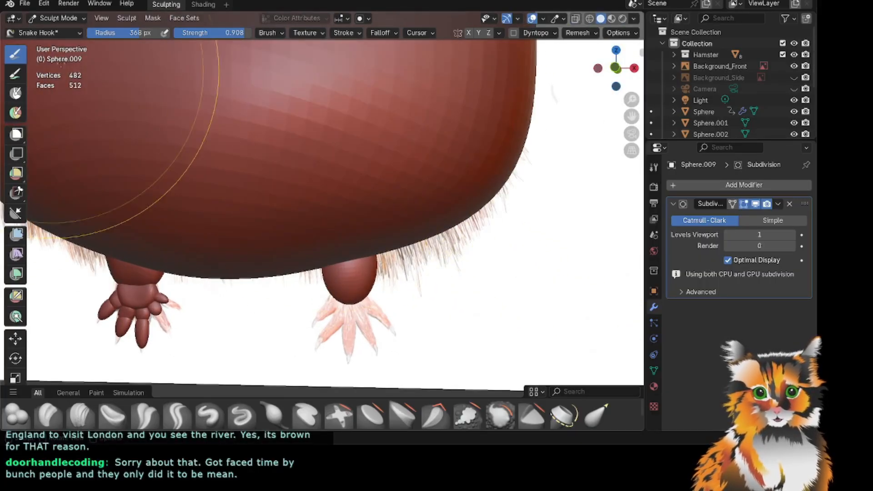
Return to Object Mode, deselect the foot sphere, and add a mesh circle.
click(57, 18)
click(55, 31)
scroll(512, 196, down, 2)
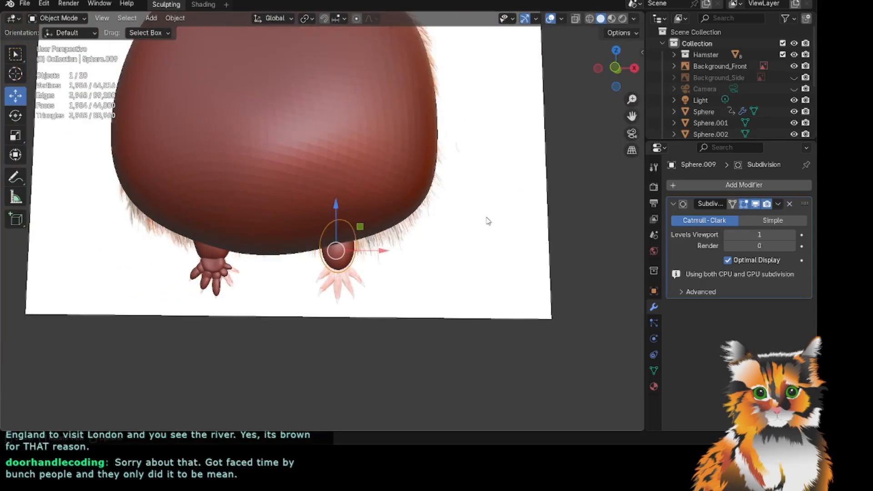
click(487, 221)
scroll(500, 261, up, 2)
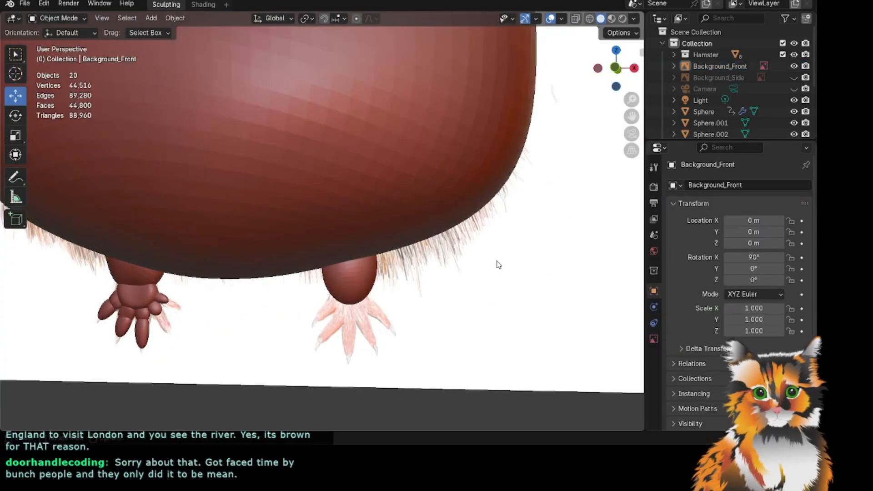
scroll(499, 264, up, 1)
key(shift+a)
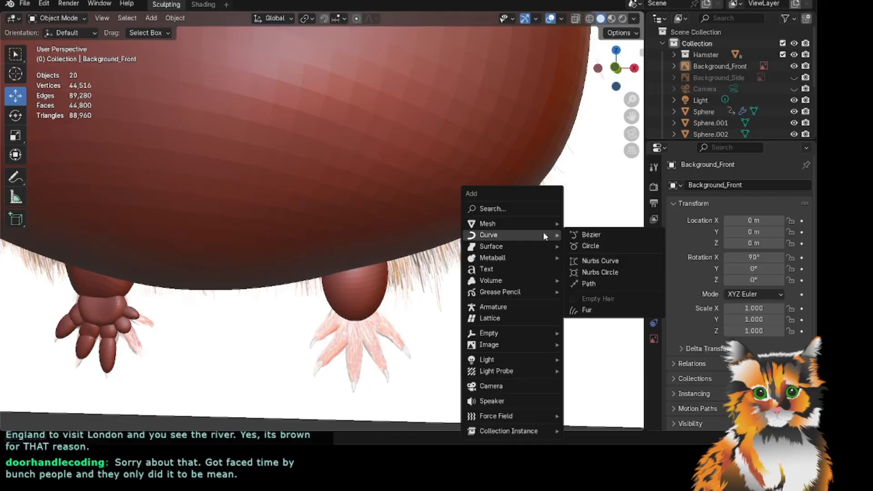
mouse_move(510, 226)
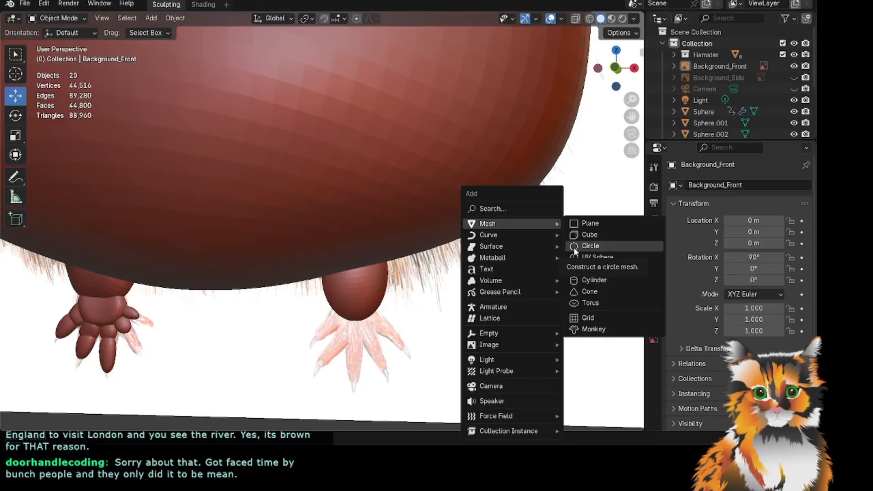
click(574, 248)
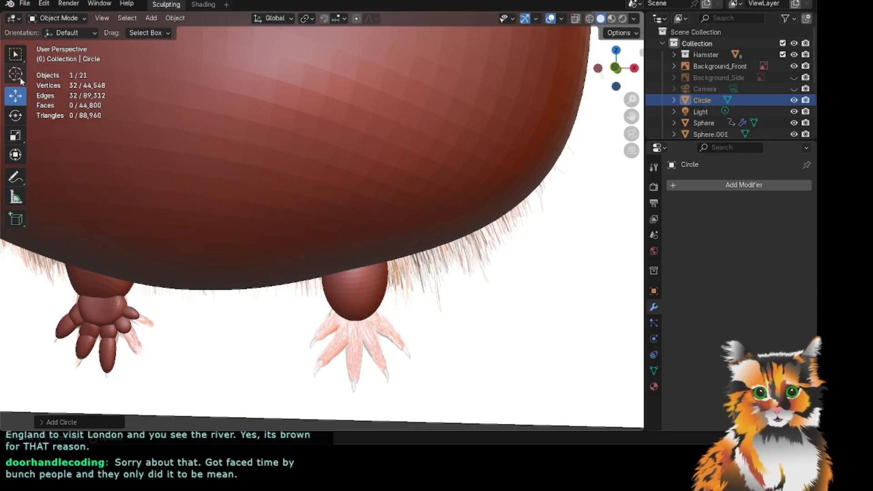
Add a new UV sphere to the scene for the opposite foot's palm.
drag(2, 79, 43, 76)
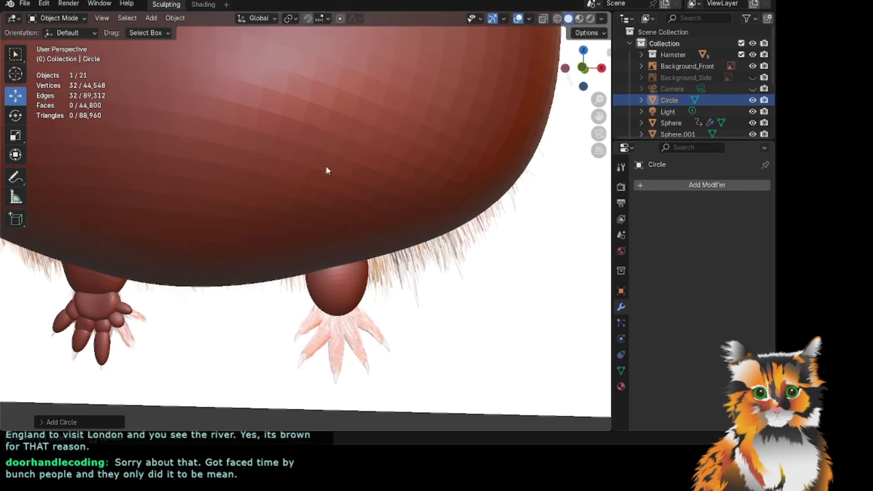
scroll(409, 260, down, 3)
drag(598, 116, 612, 100)
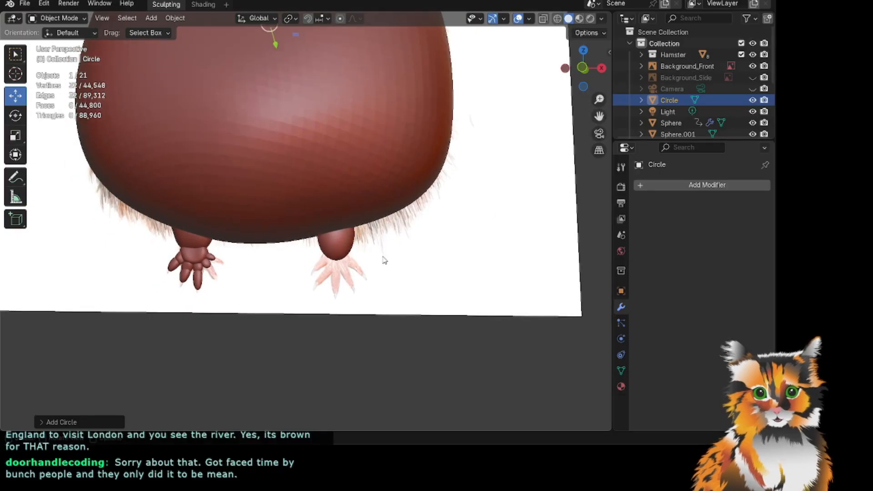
scroll(384, 259, up, 3)
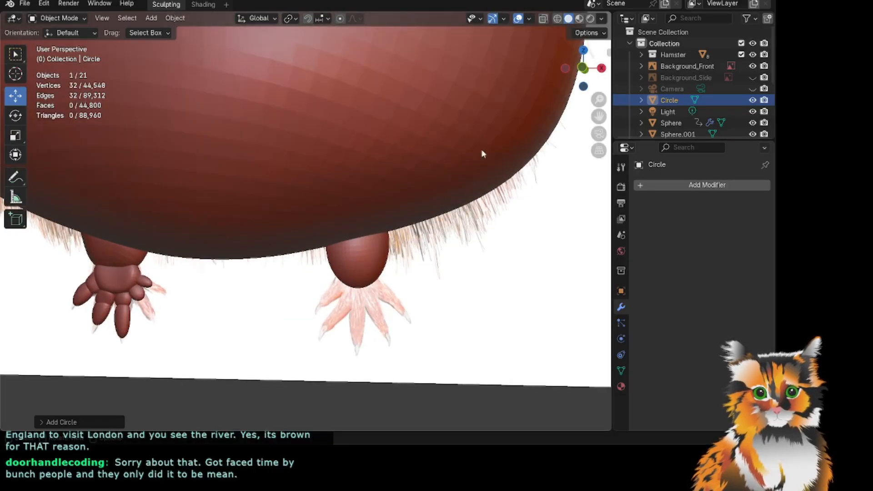
scroll(428, 209, up, 2)
drag(598, 116, 558, 49)
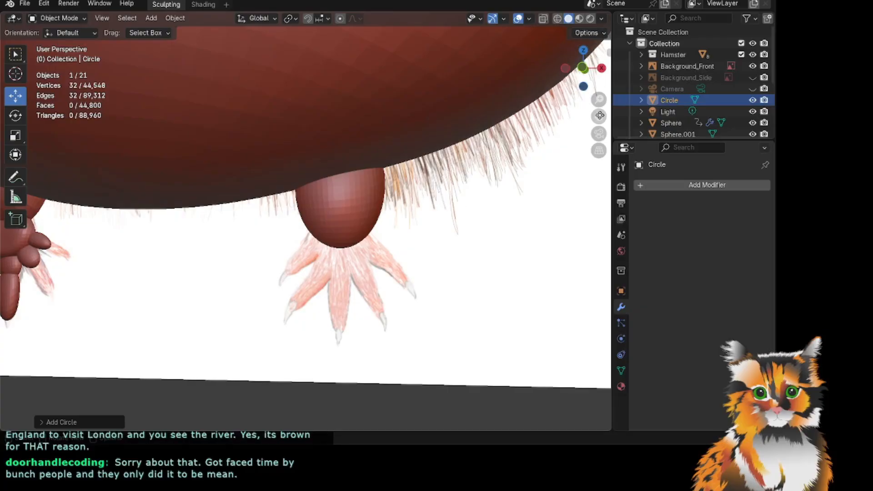
drag(599, 117, 581, 119)
click(67, 19)
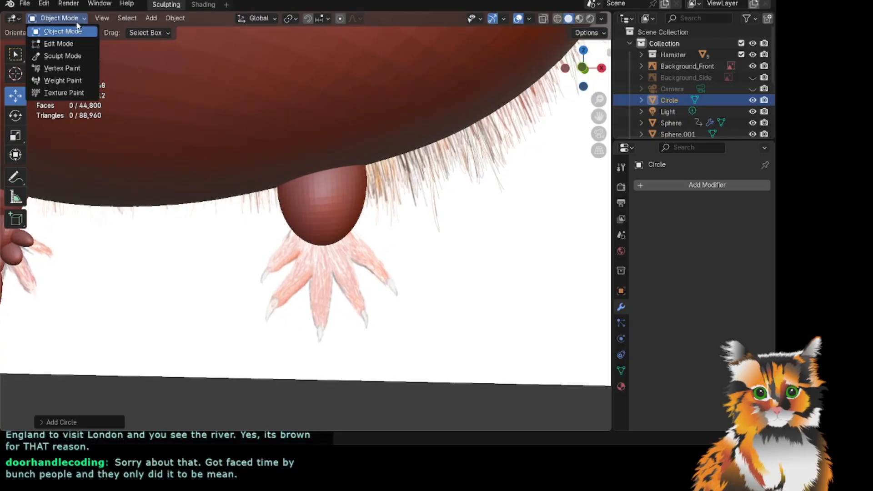
click(181, 348)
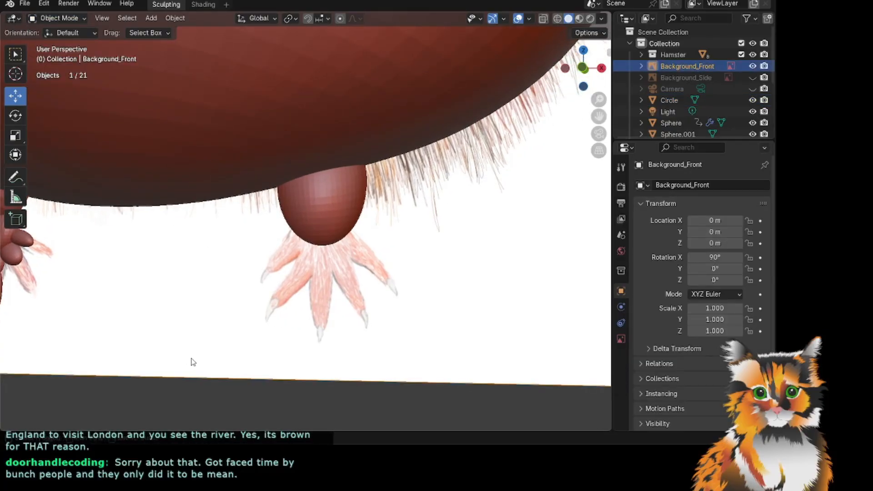
key(shift+a)
mouse_move(168, 225)
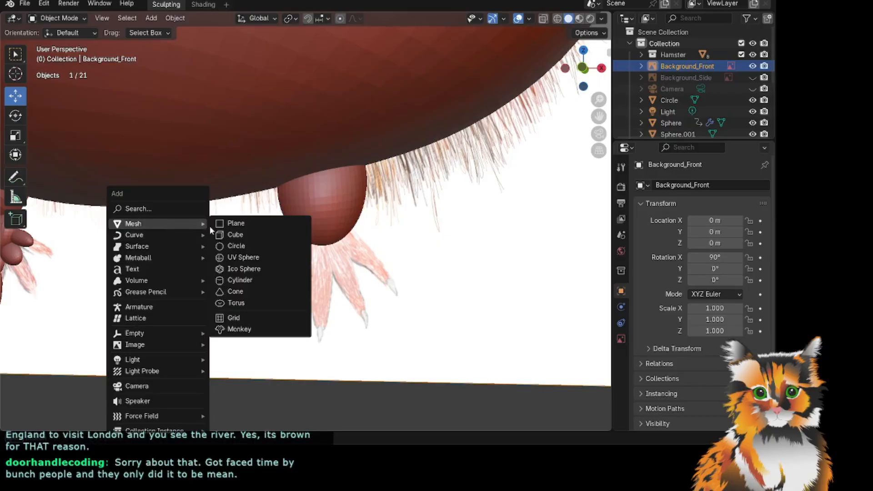
click(248, 256)
Lower the new sphere beneath the body, shrink it to about a third, and shift it toward the unfinished ankle.
scroll(285, 286, down, 2)
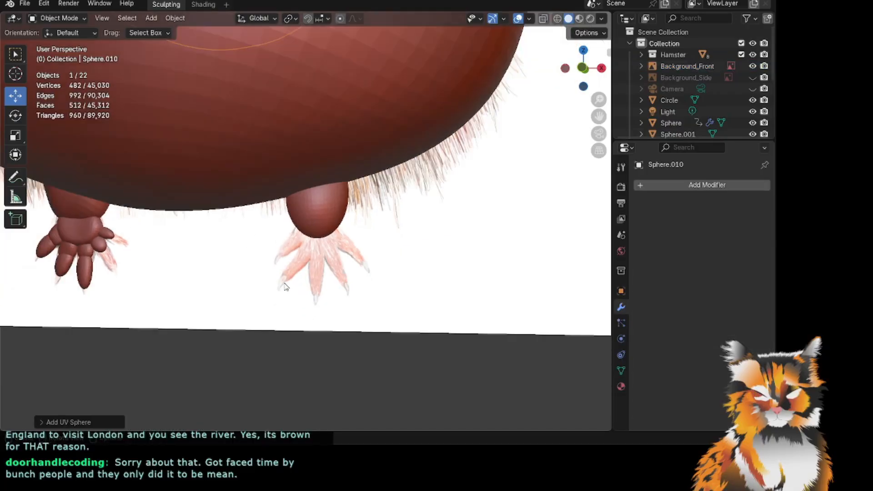
scroll(285, 286, down, 5)
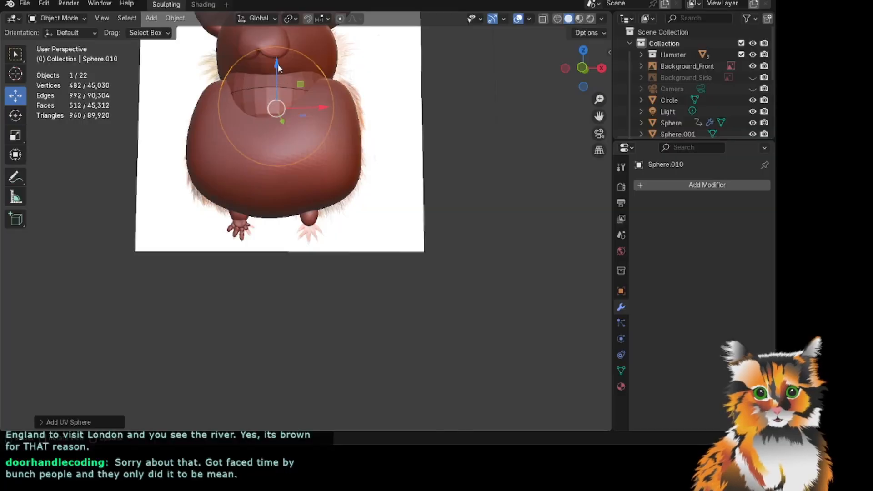
drag(276, 65, 277, 170)
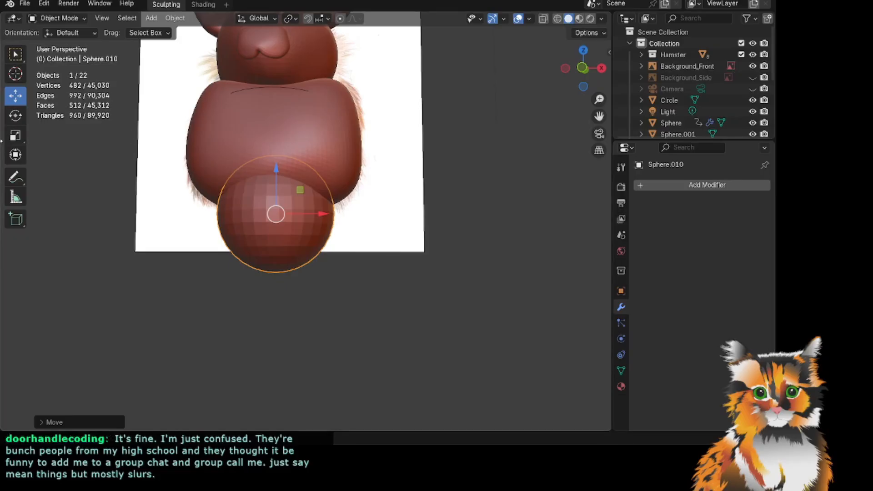
click(15, 135)
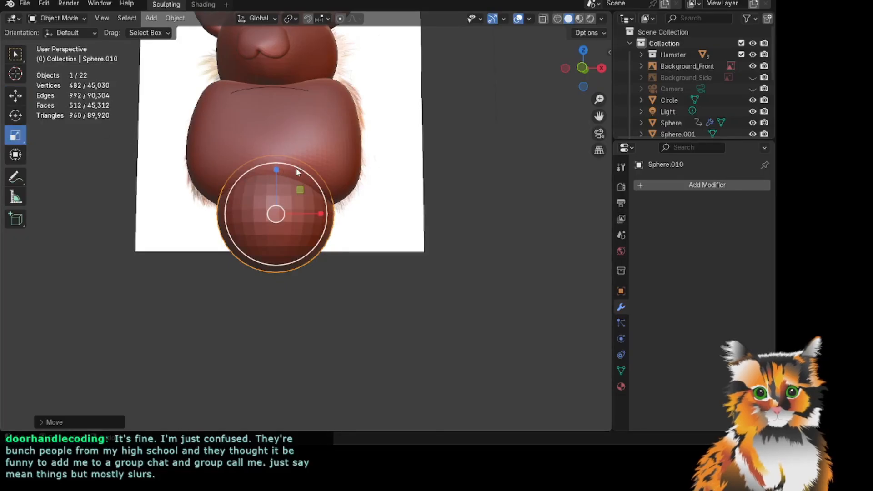
drag(297, 172, 284, 199)
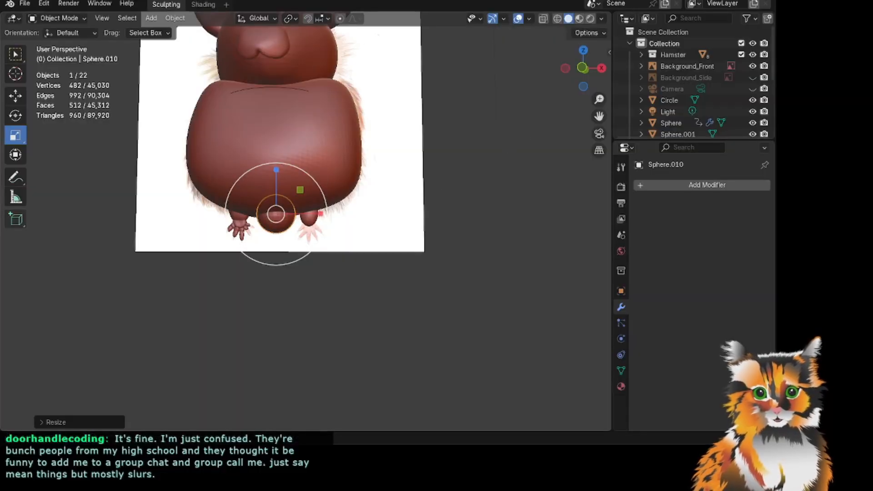
click(17, 95)
drag(278, 169, 282, 182)
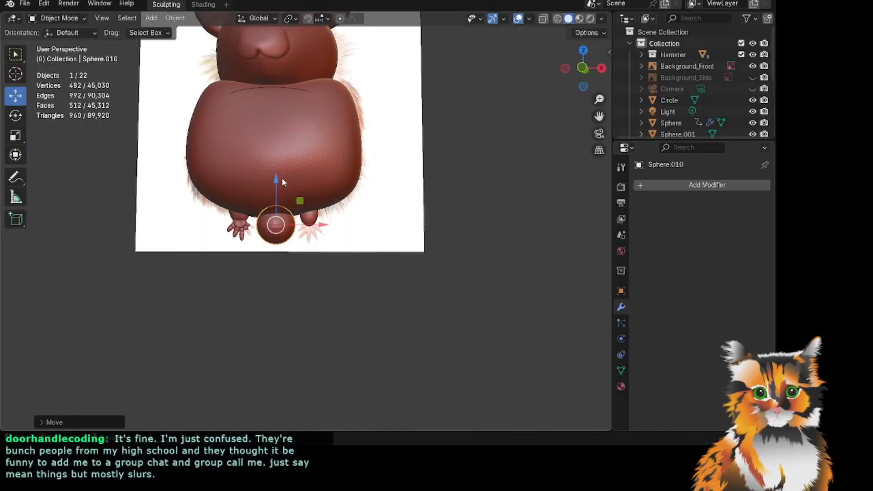
drag(326, 225, 364, 221)
scroll(604, 136, up, 7)
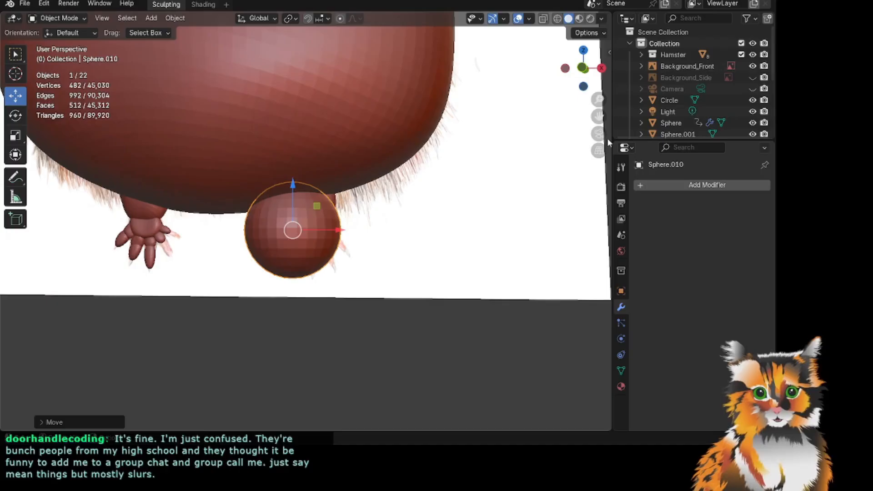
Scale the palm sphere uniformly to about 0.42 and center it over the sketched toes' base along X.
click(16, 136)
drag(321, 203, 296, 218)
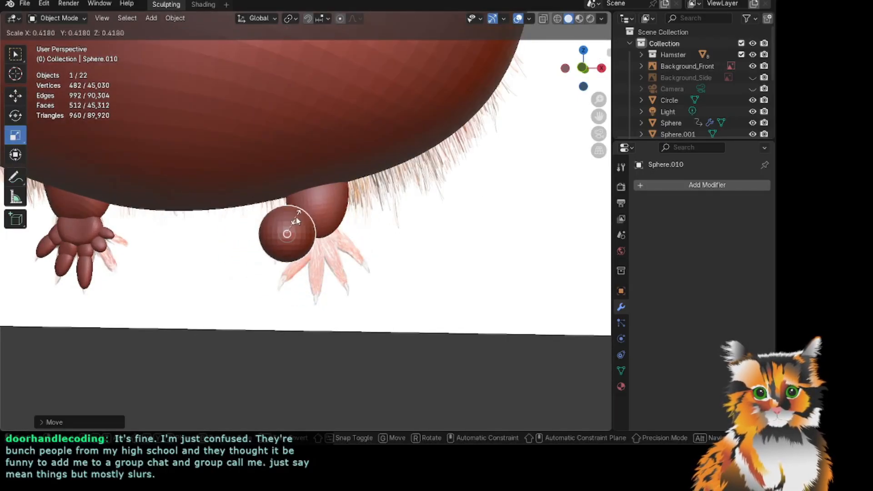
scroll(358, 266, up, 1)
click(15, 96)
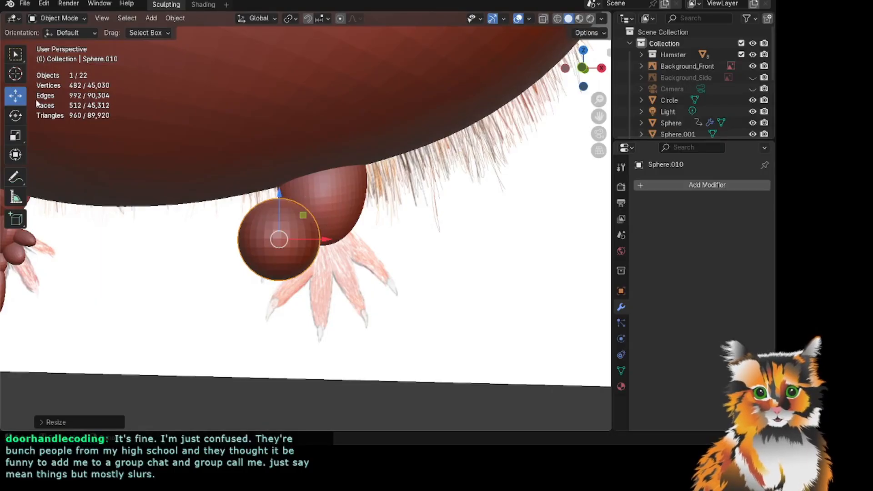
drag(322, 243, 369, 252)
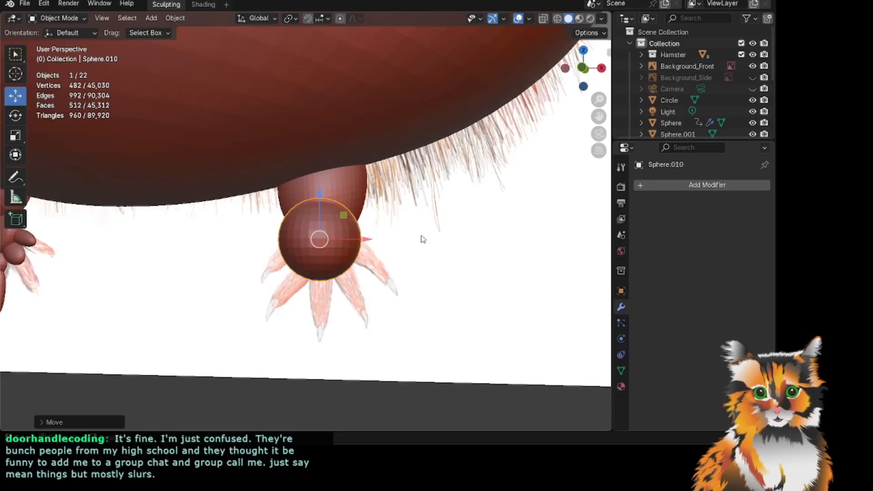
Unhide the Camera object and save the Hamster.blend file.
mouse_move(585, 73)
mouse_down()
mouse_move(567, 73)
mouse_move(562, 86)
mouse_move(599, 83)
mouse_up()
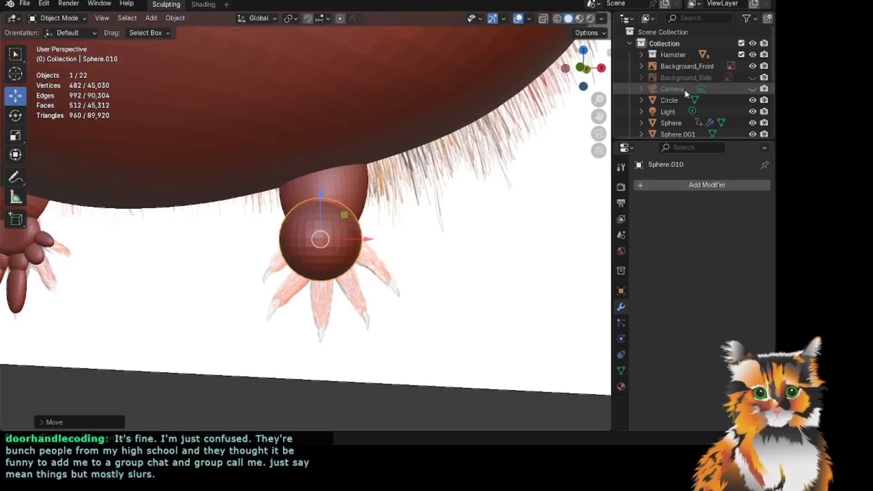
click(752, 89)
scroll(657, 116, down, 5)
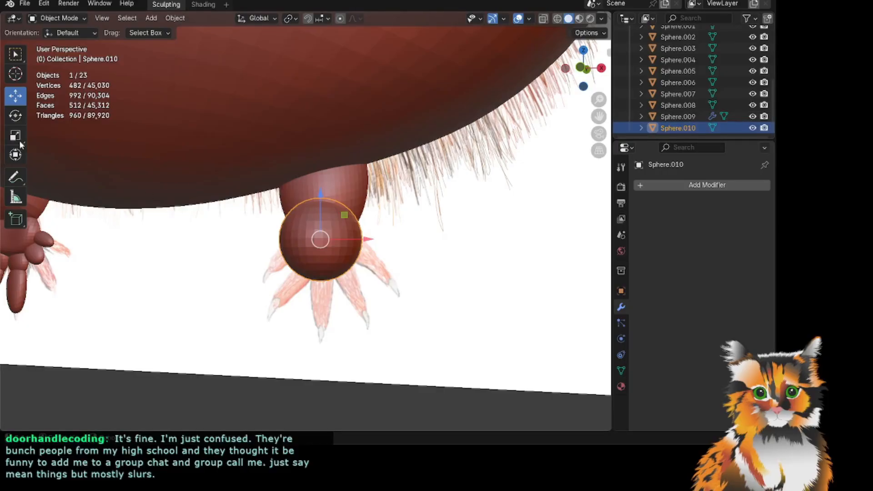
key(ctrl+s)
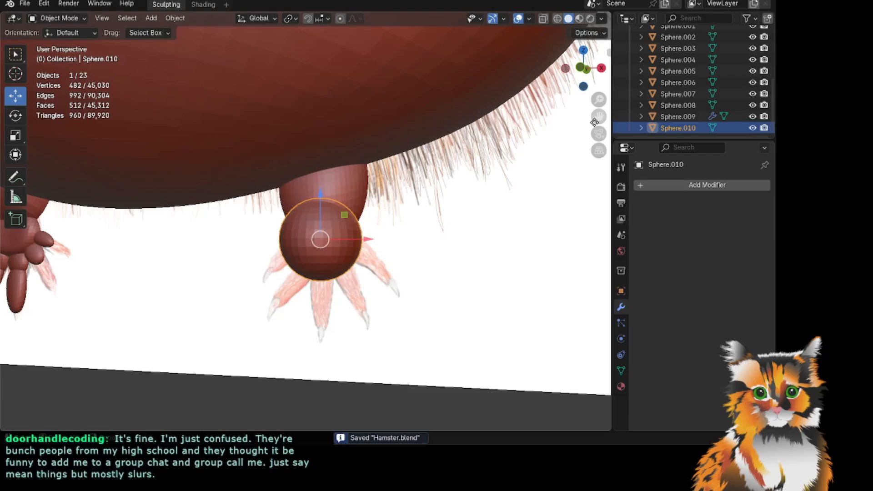
Flatten the palm sphere's depth along the Y axis while working from the side.
drag(594, 122, 502, 121)
drag(586, 63, 484, 76)
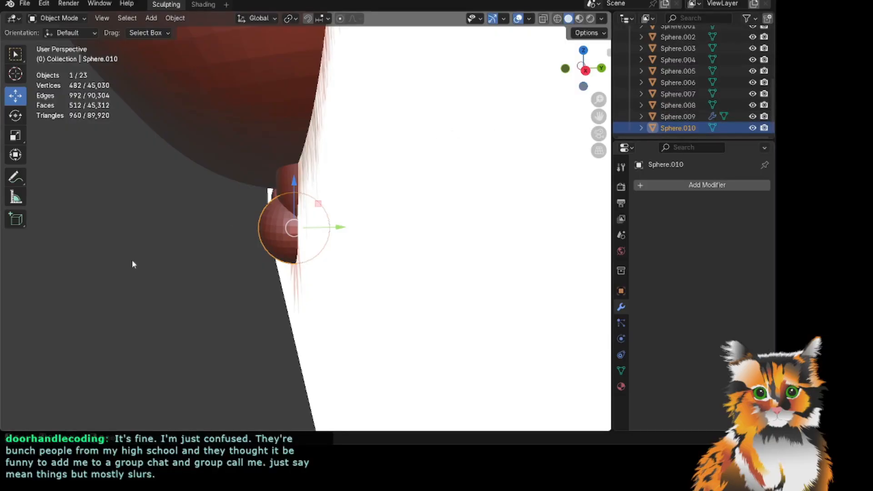
scroll(134, 194, up, 3)
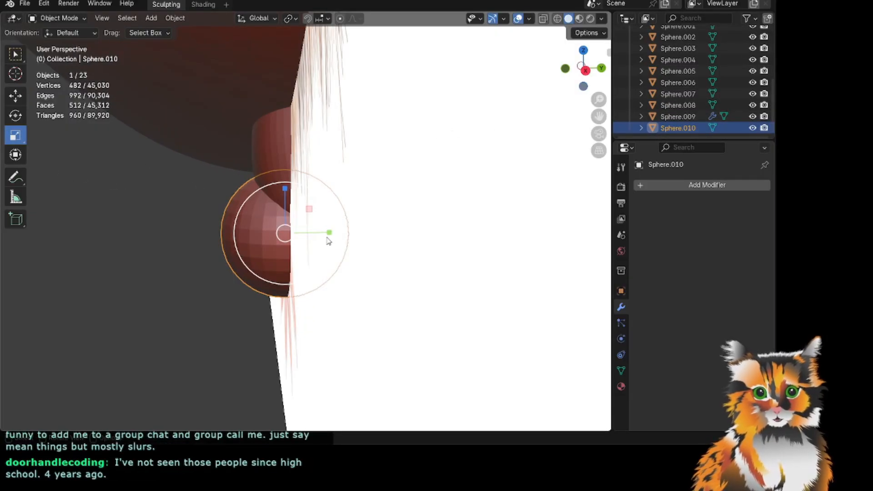
drag(328, 237, 307, 233)
drag(585, 72, 685, 72)
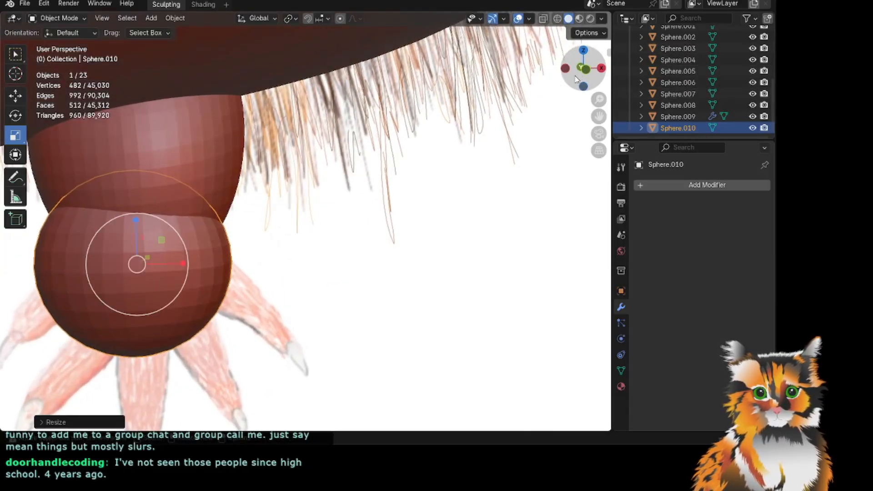
click(15, 96)
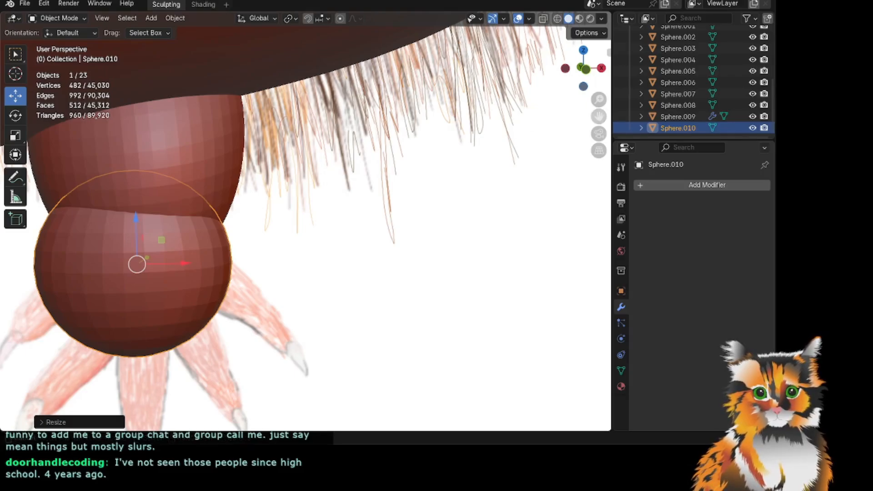
drag(598, 116, 617, 94)
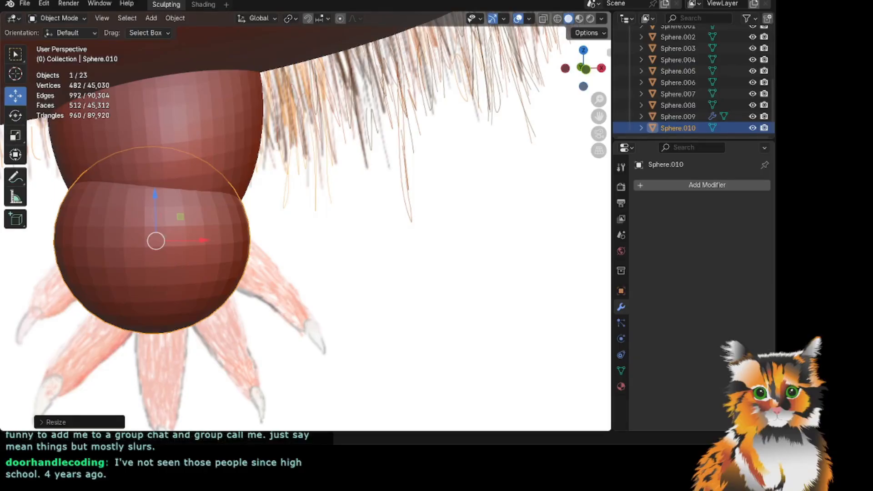
Sculpt the palm sphere with Snake Hook, pulling in both sides and raising its lower edge to fit the base of the sketched toes.
click(69, 21)
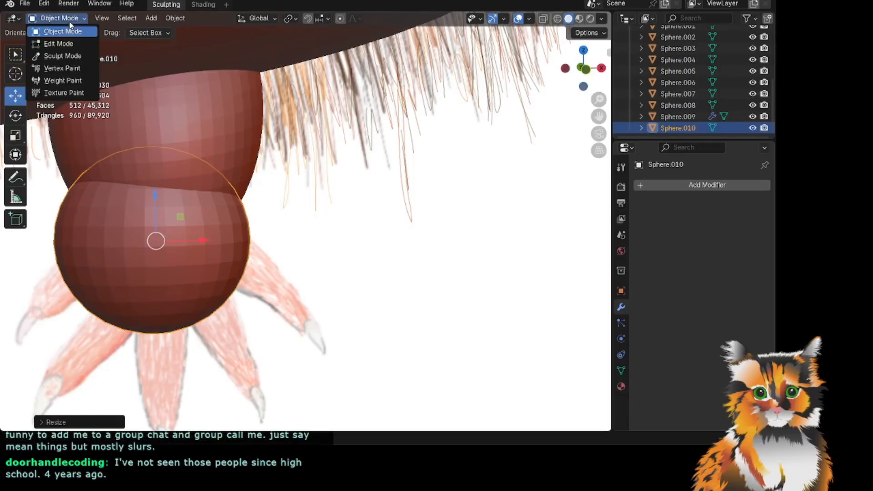
click(69, 57)
drag(160, 335, 162, 305)
drag(47, 231, 90, 227)
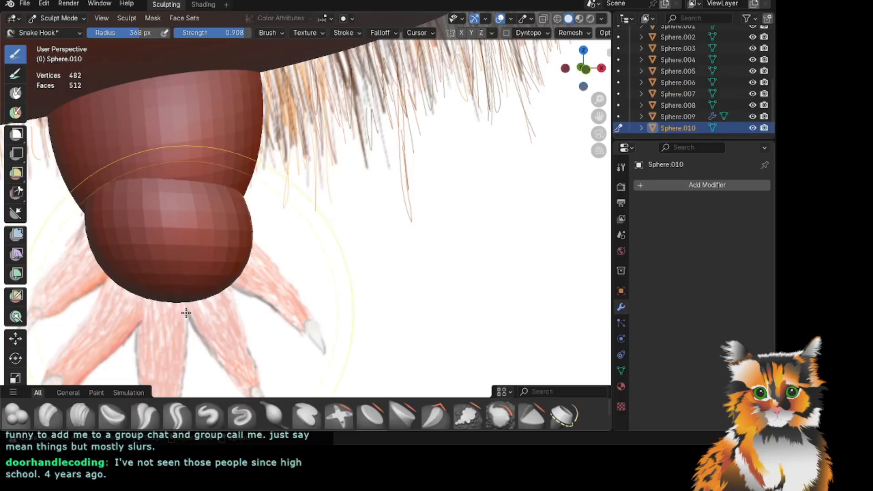
mouse_move(180, 300)
mouse_down()
mouse_move(161, 301)
mouse_move(171, 304)
mouse_up()
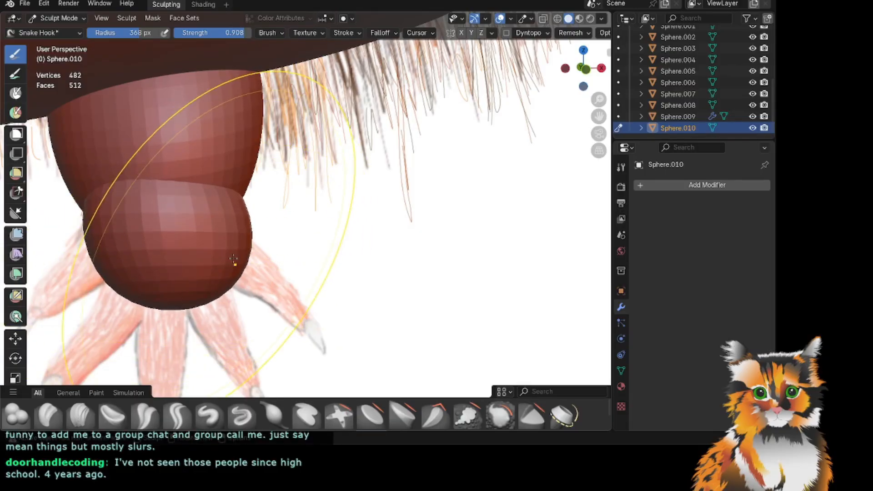
drag(249, 257, 239, 241)
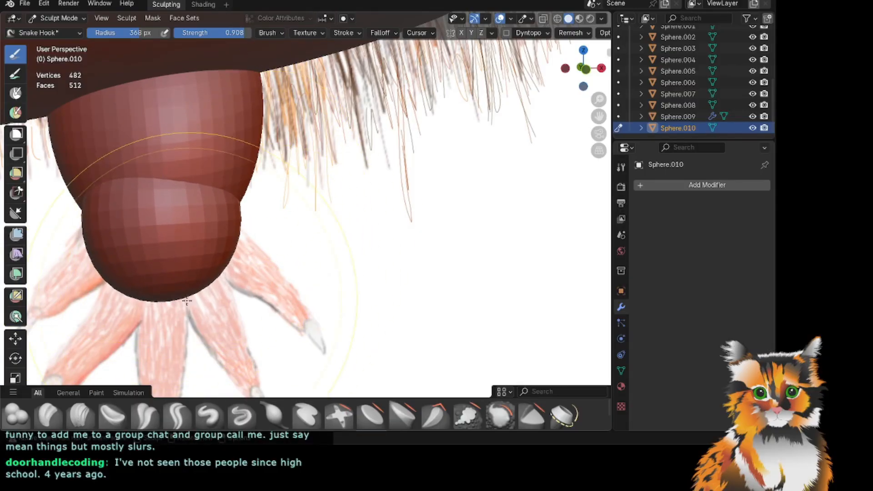
drag(171, 301, 170, 312)
Examine the reshaped palm from the side and front against the ankle, the sketched toes and the finished foot.
drag(570, 83, 458, 84)
drag(588, 73, 582, 73)
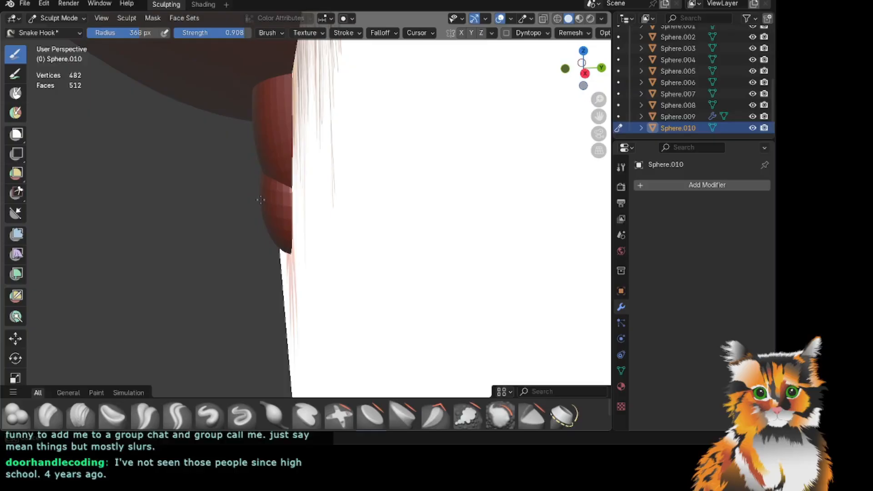
mouse_move(582, 66)
mouse_down()
mouse_move(681, 67)
mouse_move(573, 66)
mouse_up()
scroll(268, 241, down, 2)
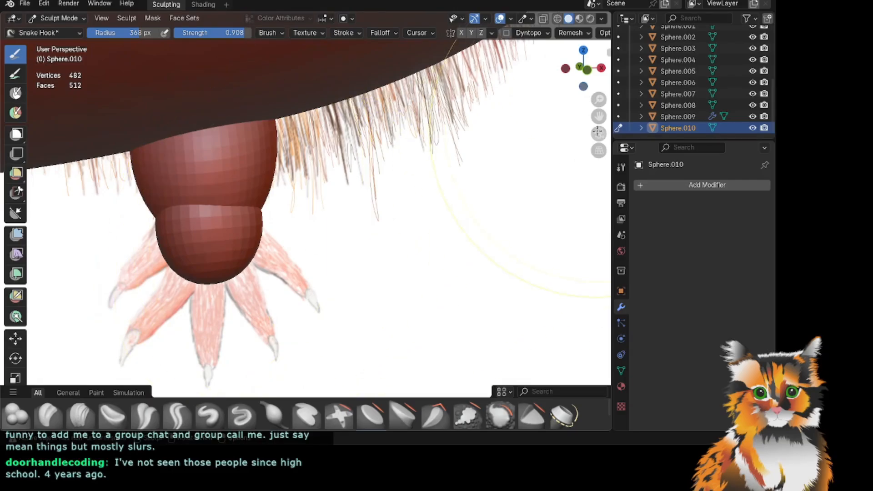
drag(599, 116, 663, 73)
shift+middle_drag(287, 245, 289, 257)
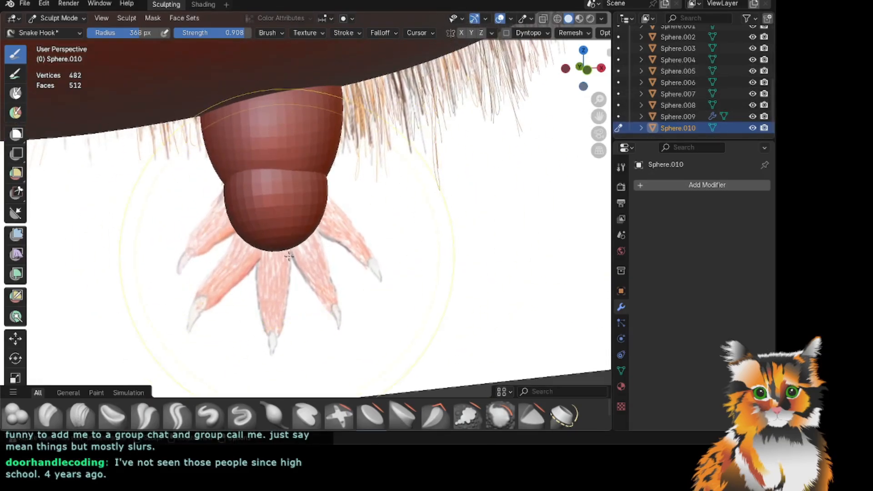
scroll(245, 245, down, 6)
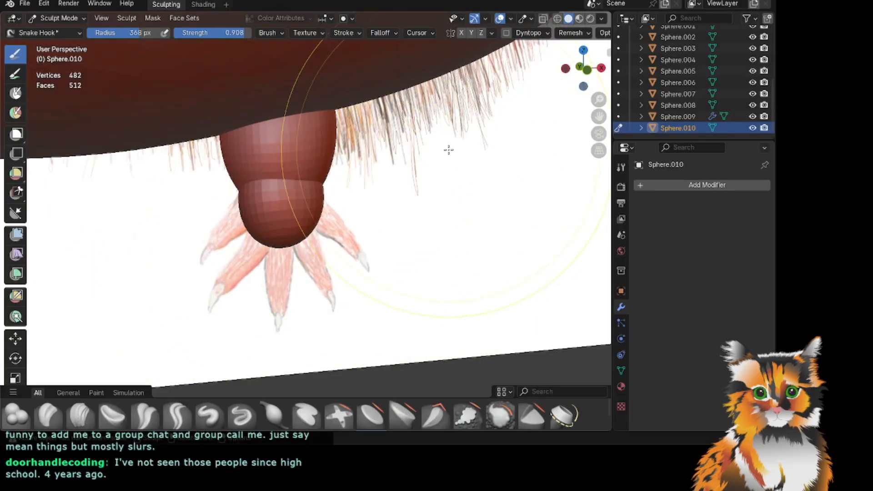
scroll(409, 189, up, 2)
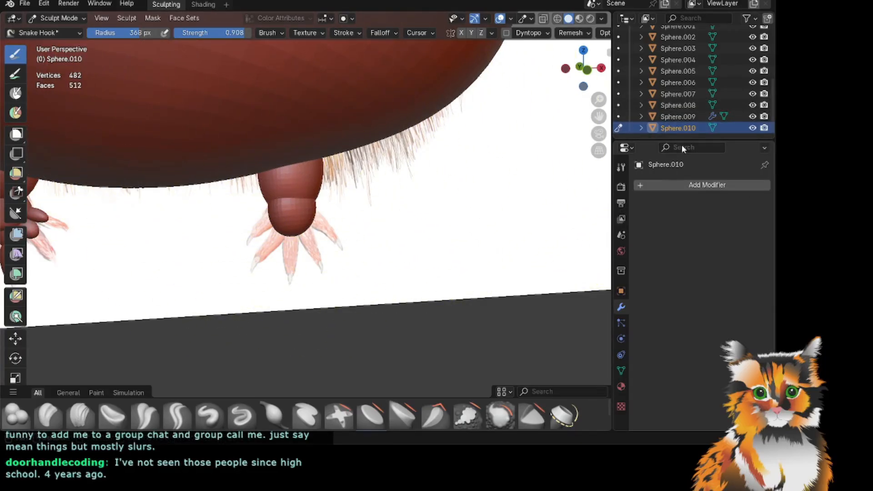
click(675, 184)
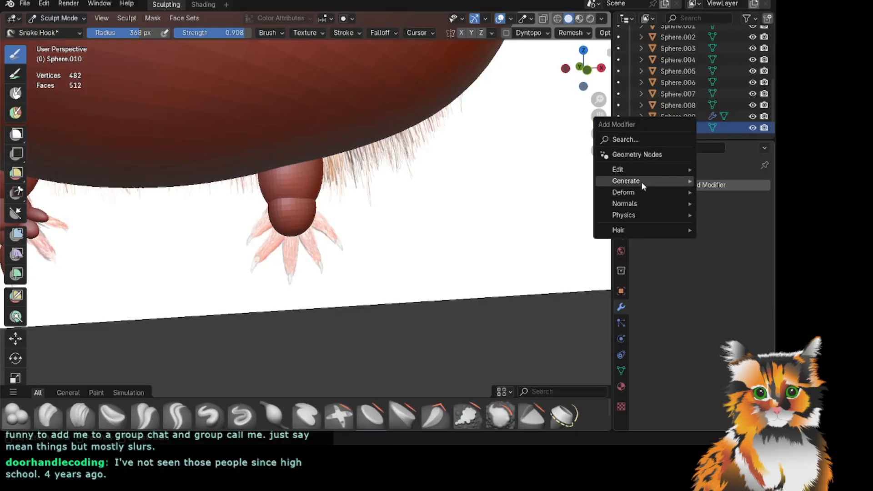
mouse_move(639, 195)
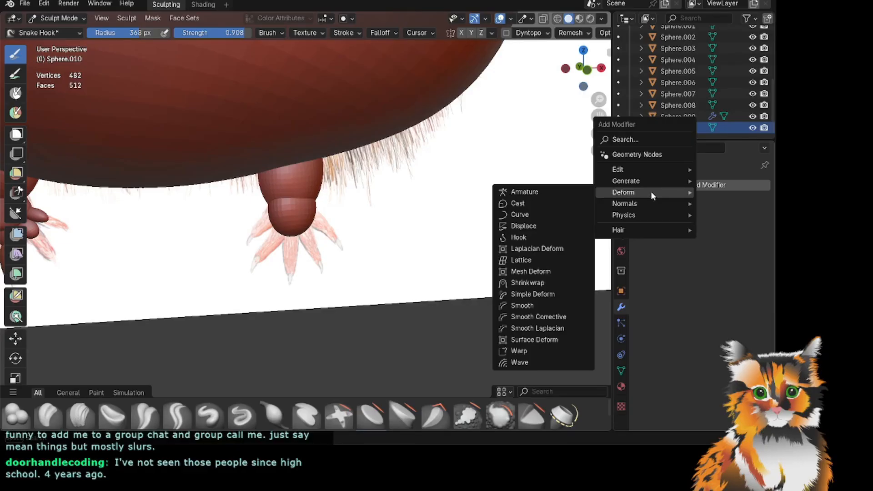
key(Escape)
click(683, 188)
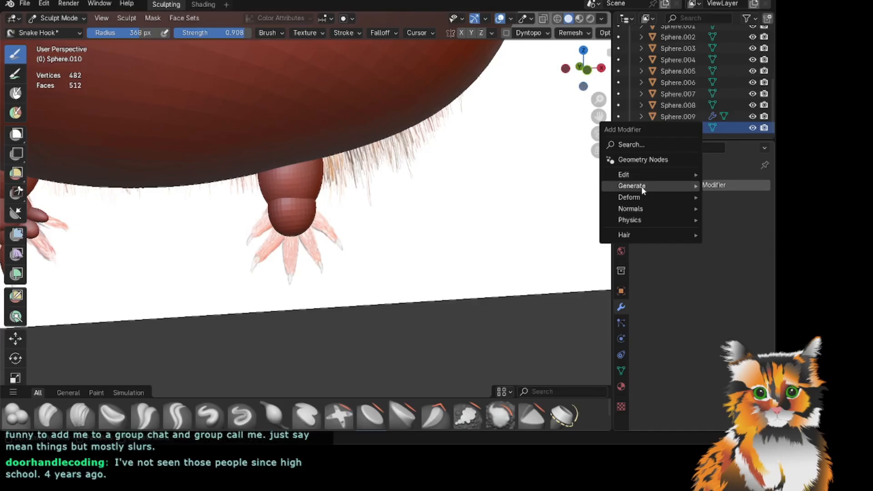
key(Escape)
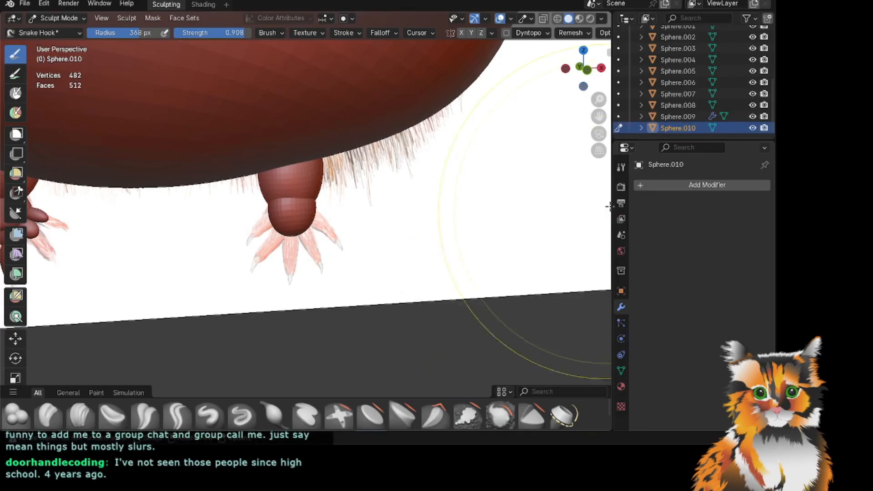
Add a Subdivision Surface modifier to the palm sphere and check its smoothed shape up close.
click(659, 184)
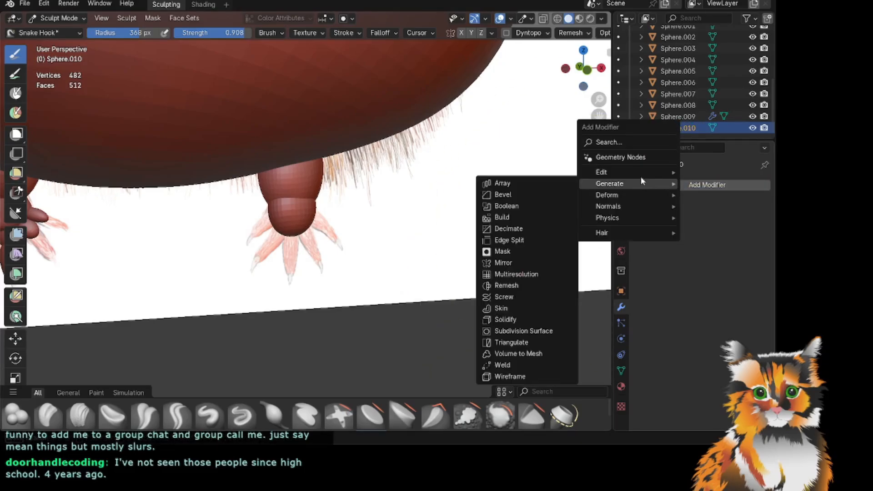
click(545, 332)
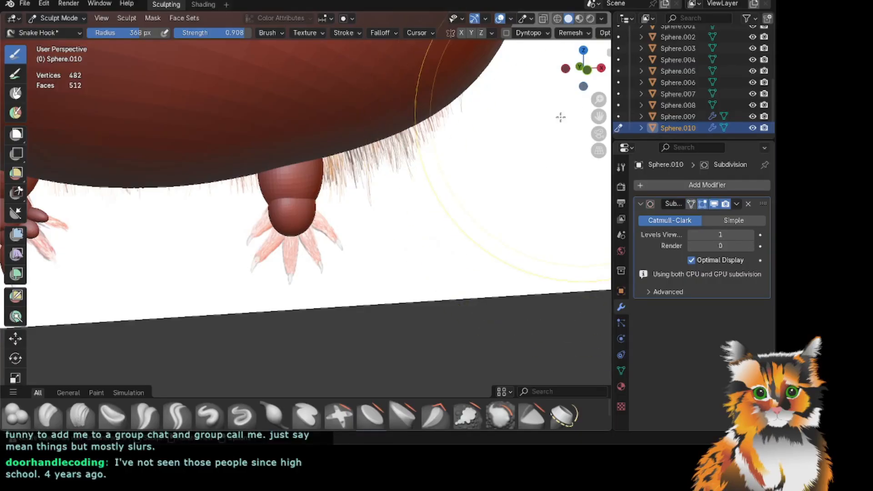
middle_drag(559, 117, 415, 189)
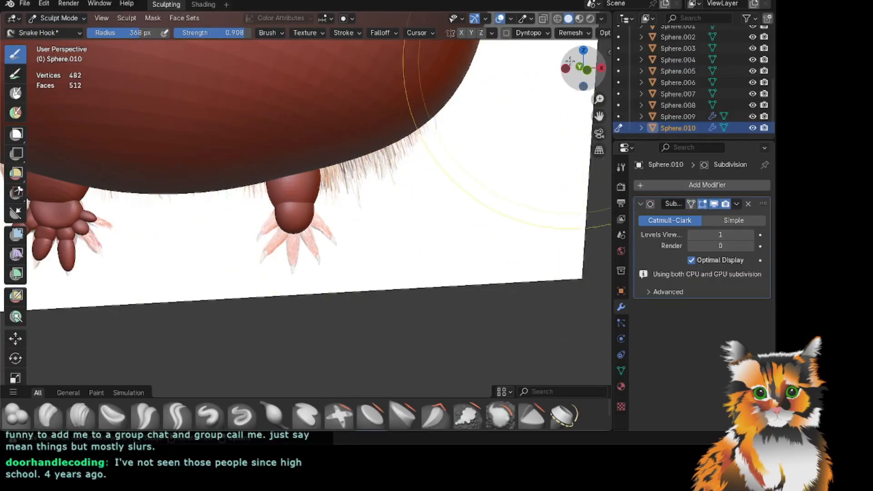
drag(568, 59, 547, 46)
scroll(398, 176, up, 5)
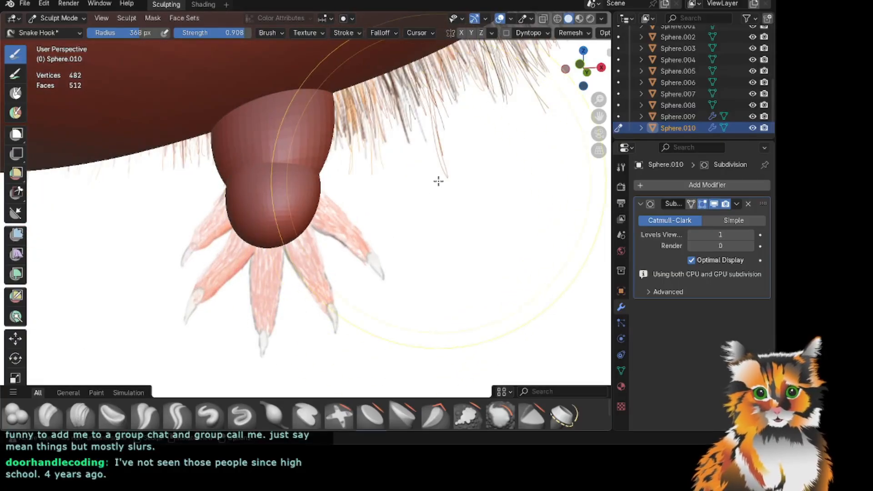
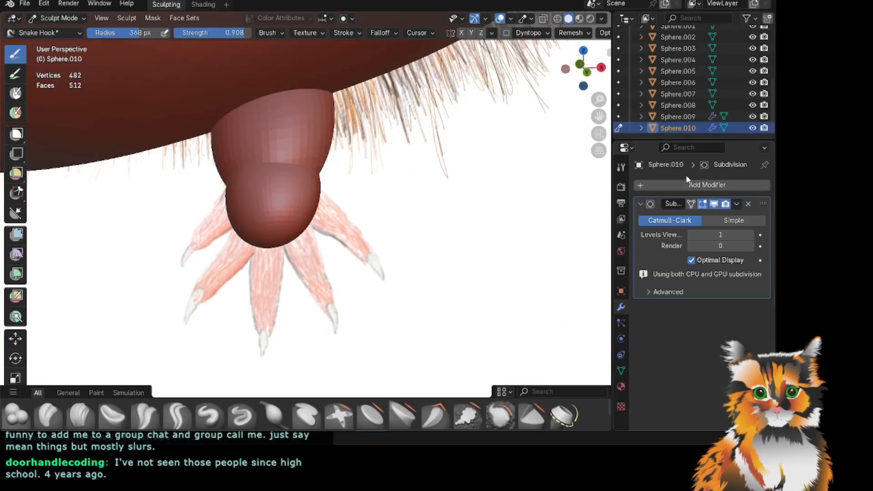
Adjust the smoothed palm's lower edge with a small Snake Hook stroke above the middle toes.
drag(585, 69, 573, 62)
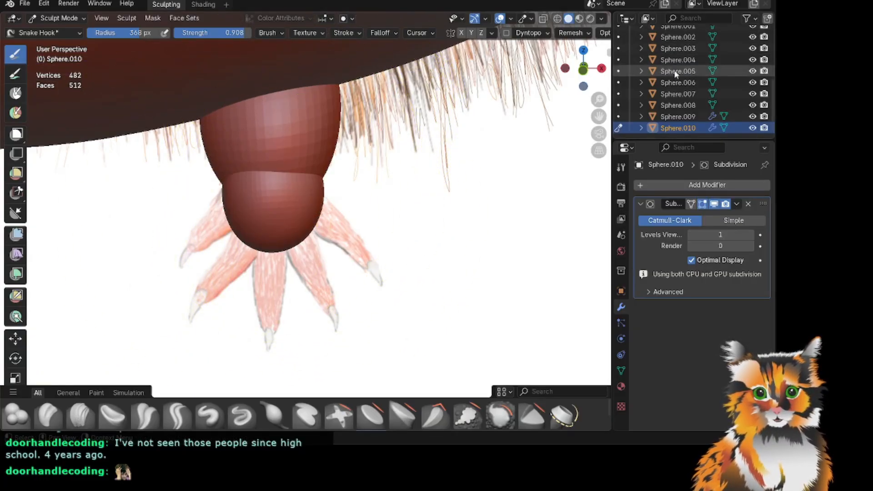
drag(563, 68, 578, 78)
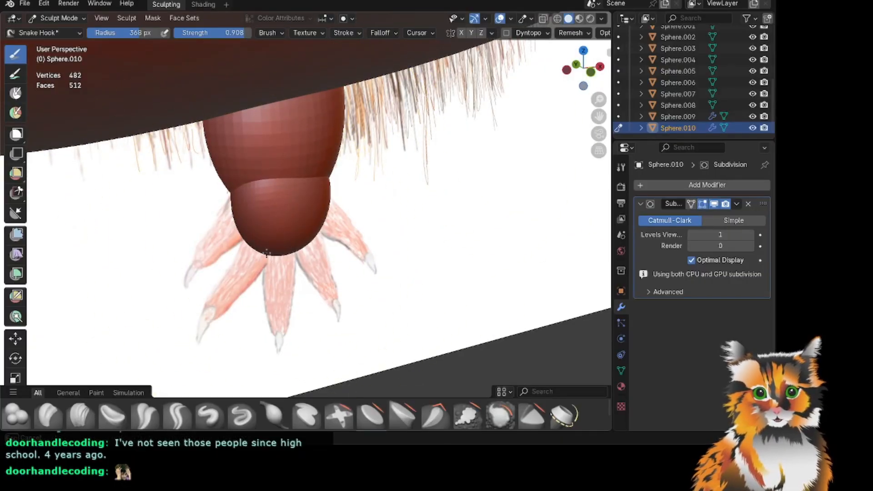
drag(267, 247, 267, 253)
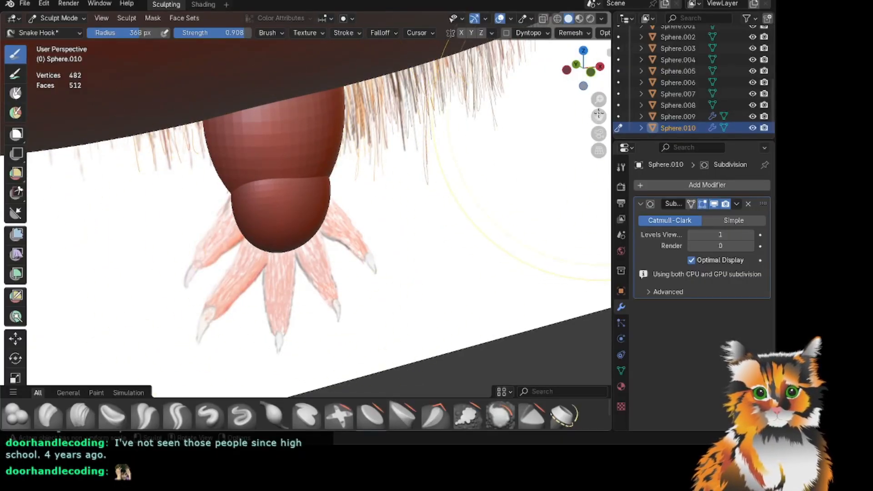
drag(598, 116, 588, 111)
drag(575, 70, 566, 68)
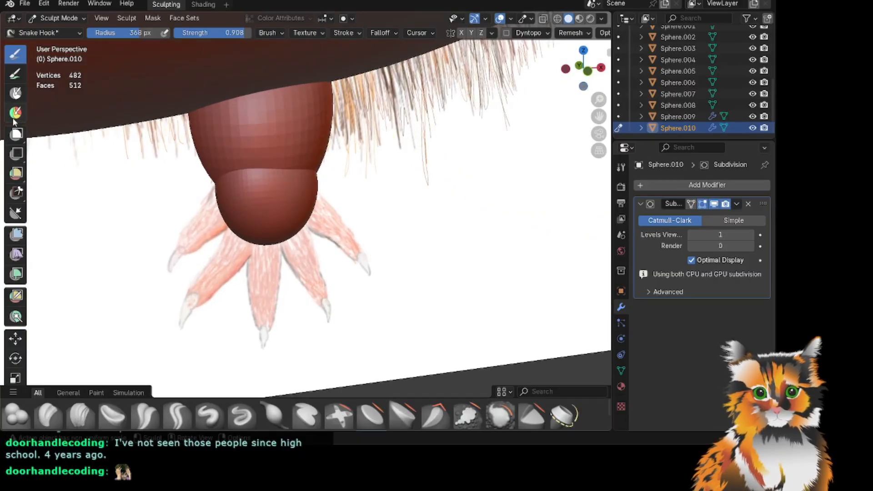
Return to Object Mode, deselect the palm, and add a new UV sphere for the first toe.
scroll(14, 121, down, 1)
scroll(88, 65, up, 2)
scroll(88, 65, up, 1)
scroll(88, 65, down, 2)
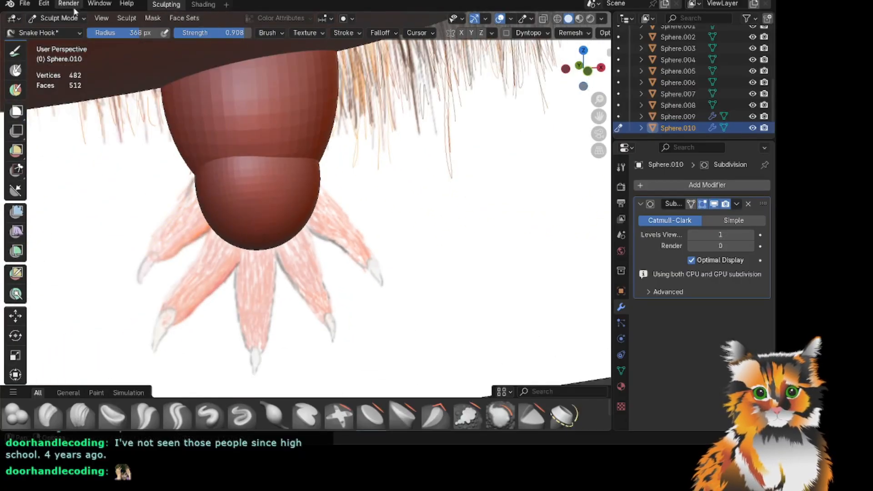
click(59, 18)
click(71, 31)
scroll(125, 165, down, 5)
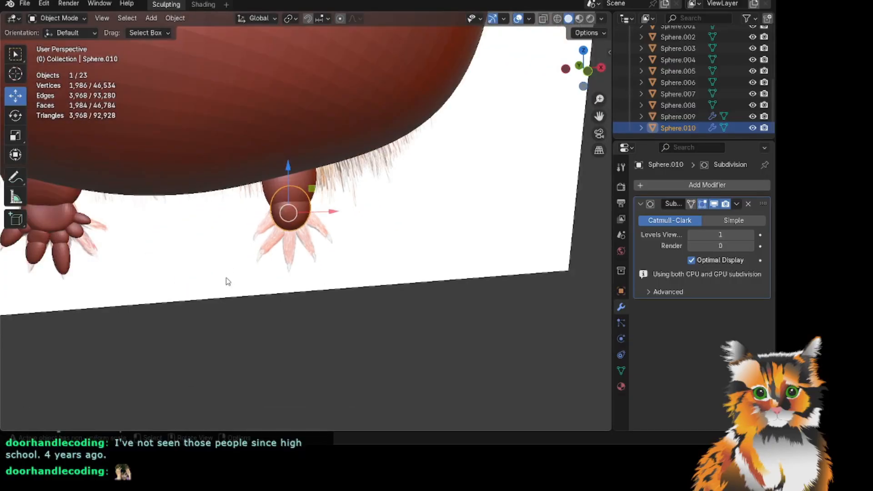
click(230, 303)
key(shift+a)
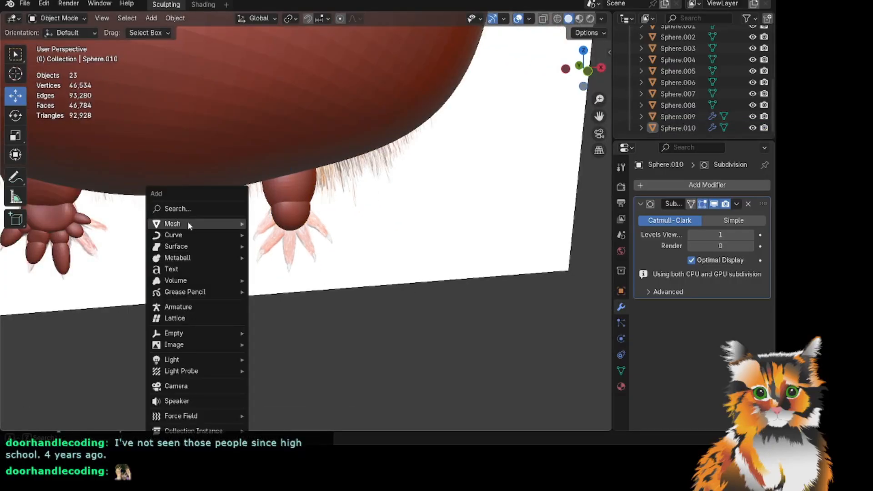
mouse_move(199, 225)
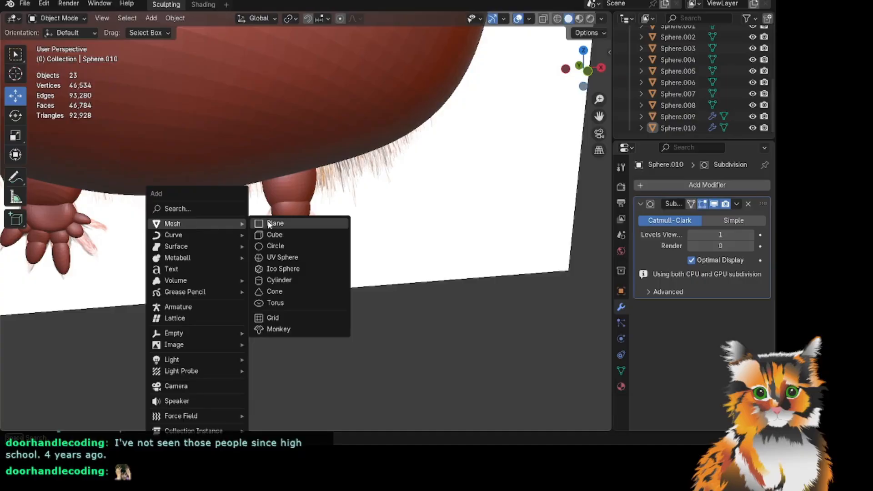
click(280, 257)
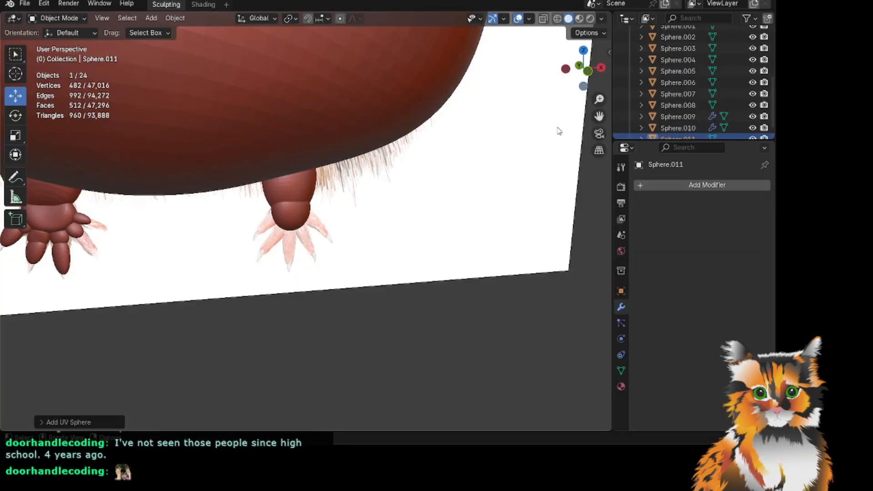
Lower the new toe sphere along the Z axis until it sits beneath the hamster's body.
scroll(695, 127, down, 1)
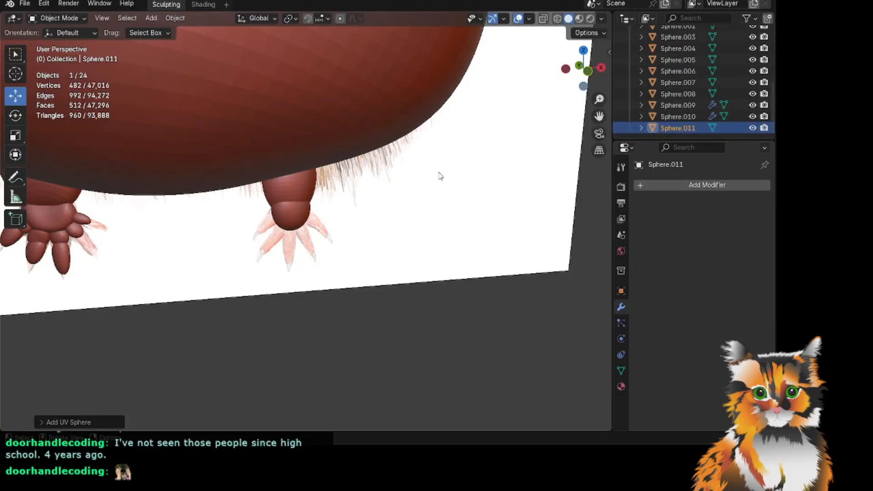
scroll(440, 176, down, 5)
drag(568, 76, 573, 71)
drag(598, 116, 622, 300)
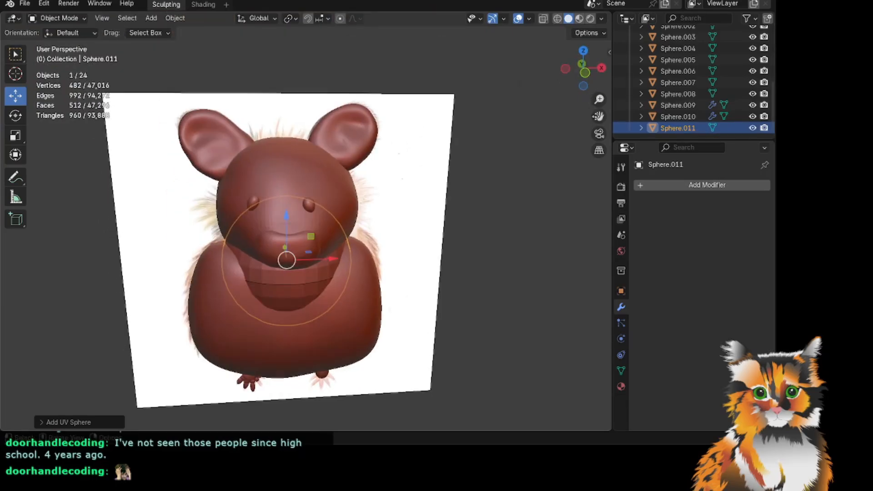
drag(287, 214, 290, 353)
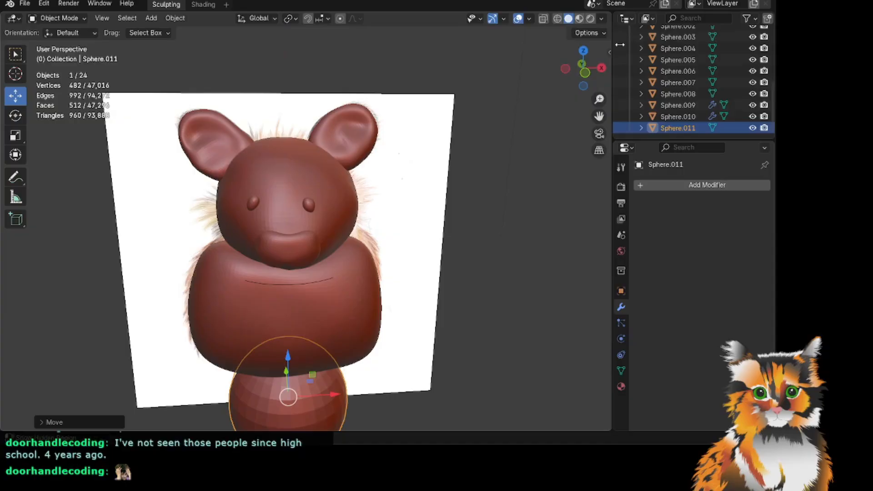
Shrink the toe sphere uniformly to roughly a tenth of its size and move it onto the palm's inner edge over the sketched toes.
drag(582, 91, 582, 64)
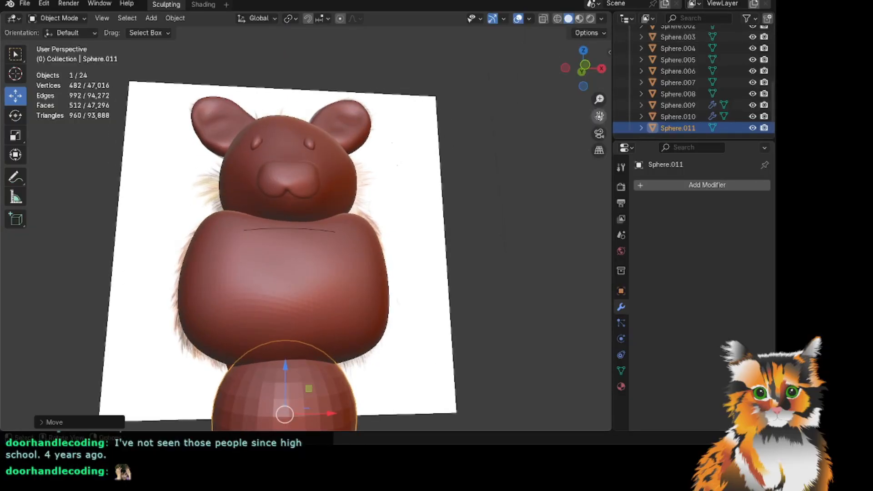
drag(599, 117, 604, 1)
scroll(402, 256, up, 6)
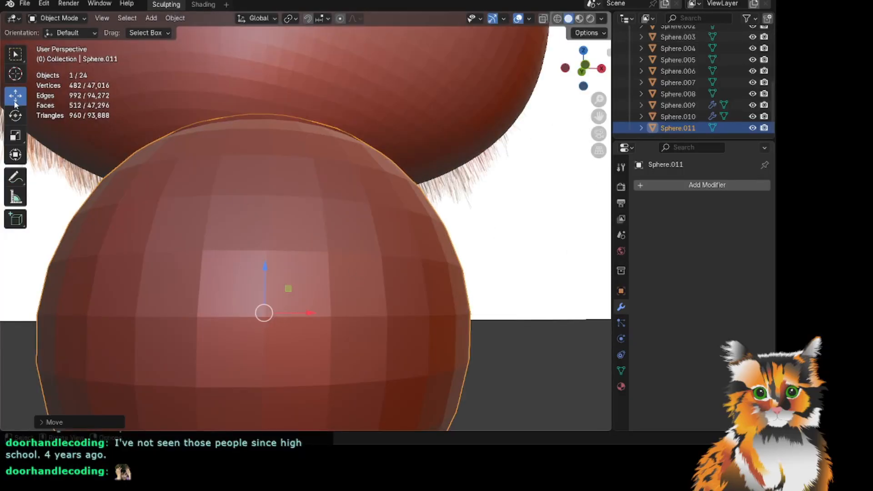
click(15, 135)
key(s)
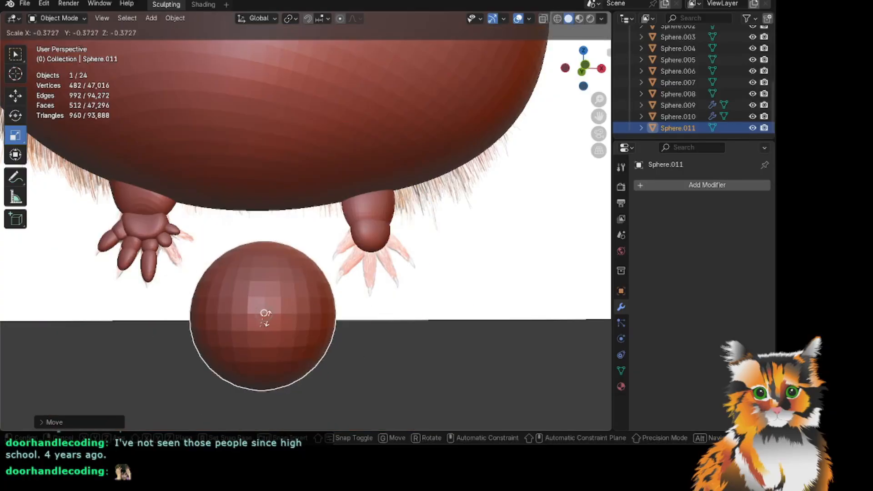
click(265, 308)
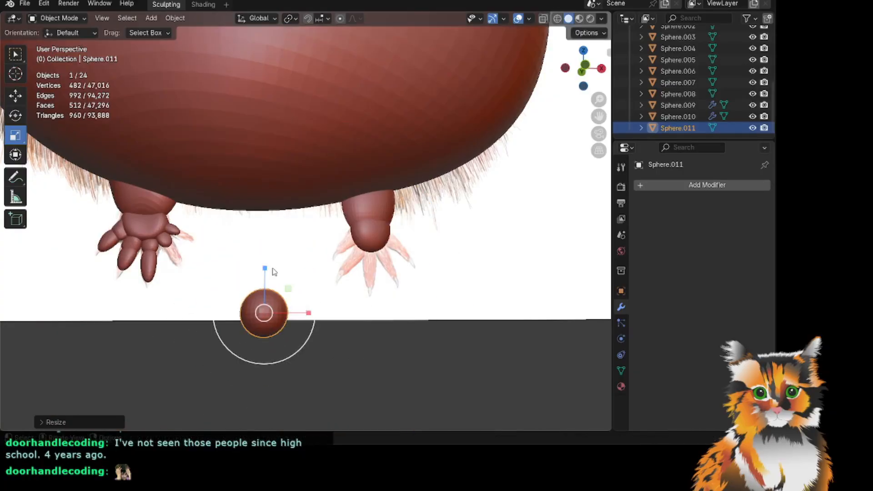
click(58, 18)
drag(311, 310, 354, 186)
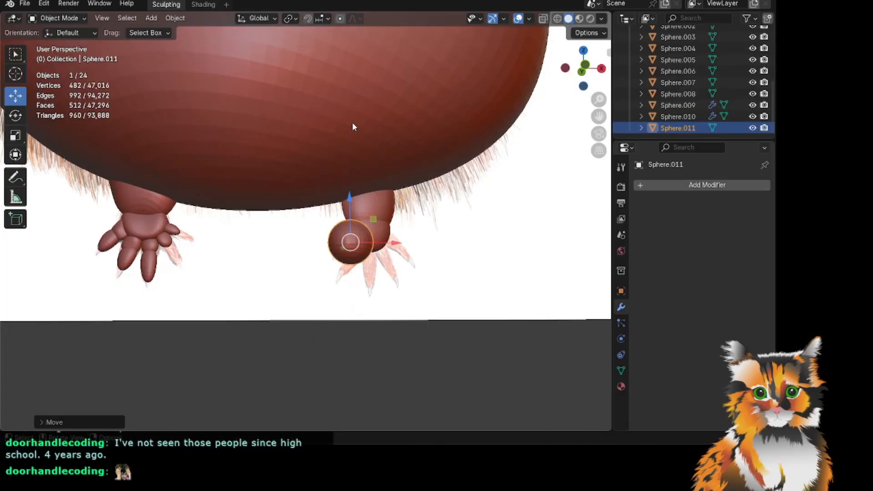
Save the file and shrink the new toe sphere uniformly to about 0.35 of its size.
key(ctrl+s)
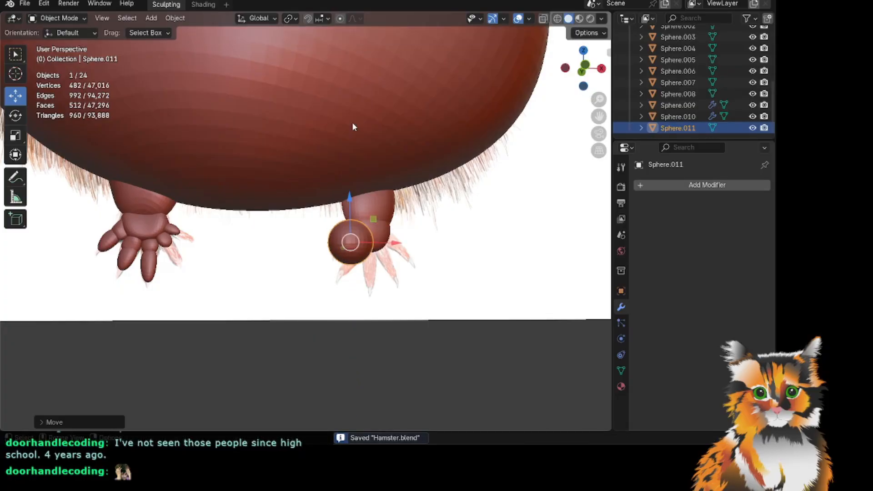
scroll(394, 224, up, 5)
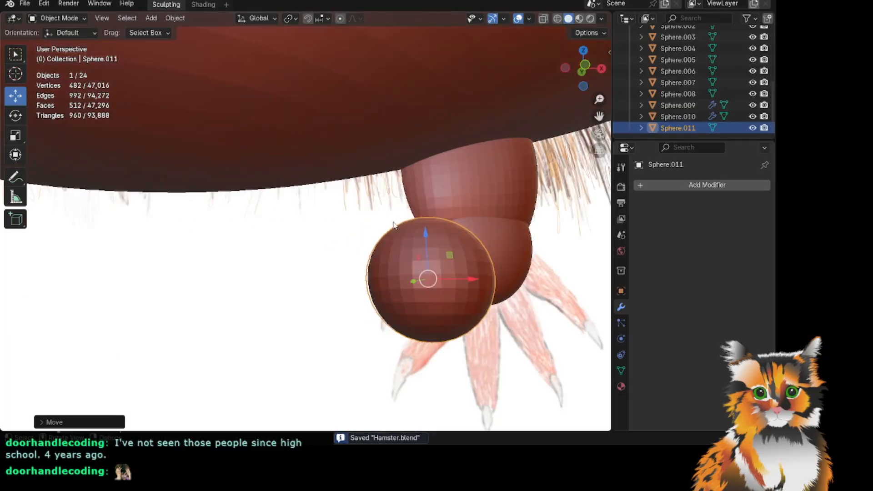
click(15, 136)
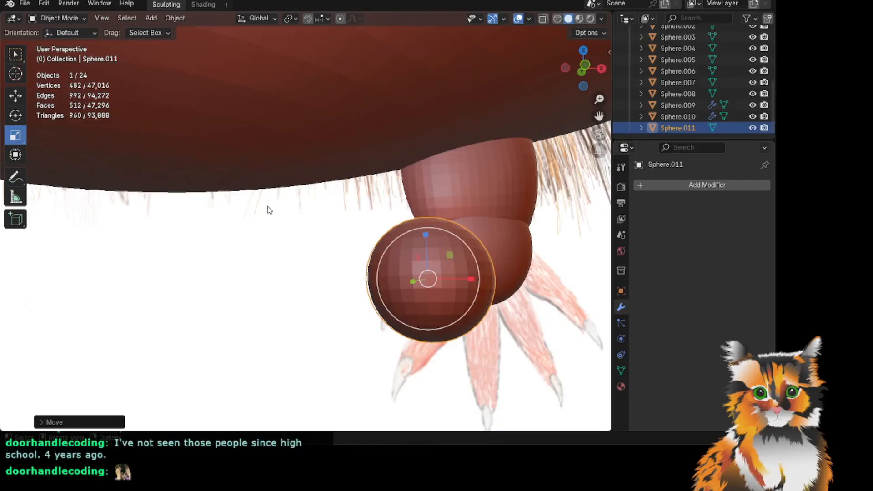
key(s)
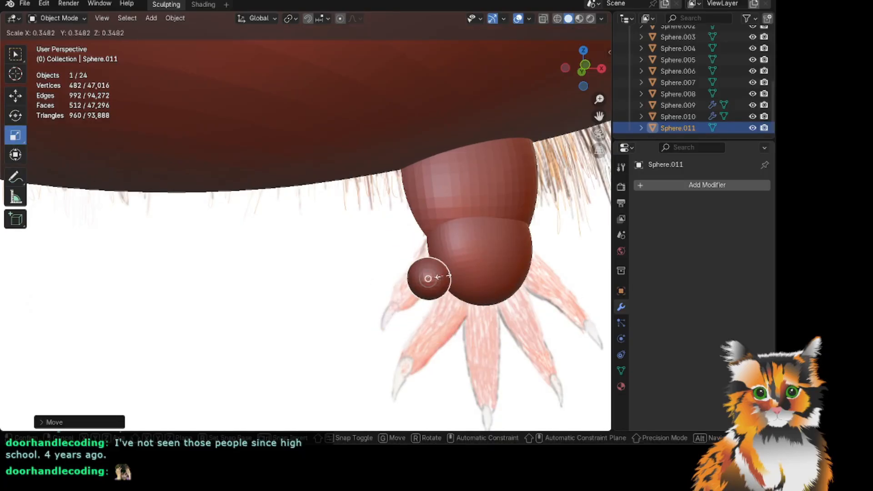
click(439, 275)
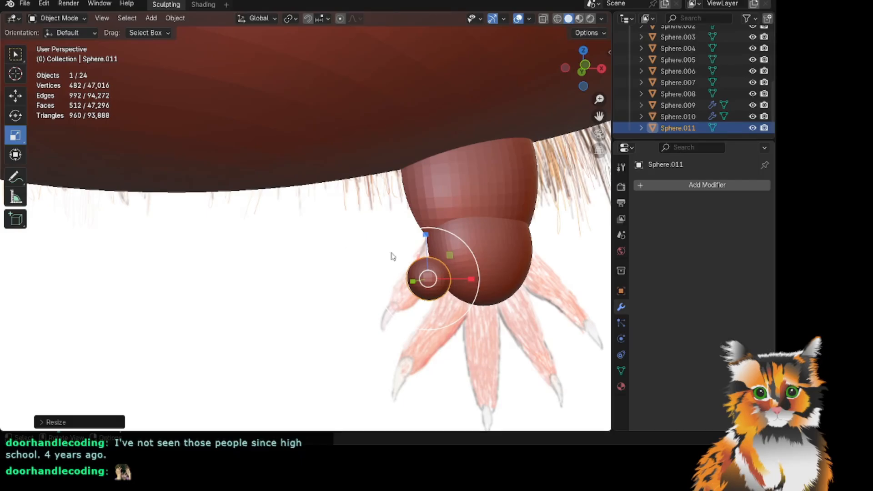
Stretch the toe sphere slightly along the Z axis into an upright oval beside the palm's inner edge.
scroll(542, 222, up, 3)
drag(596, 119, 415, 77)
scroll(490, 217, up, 4)
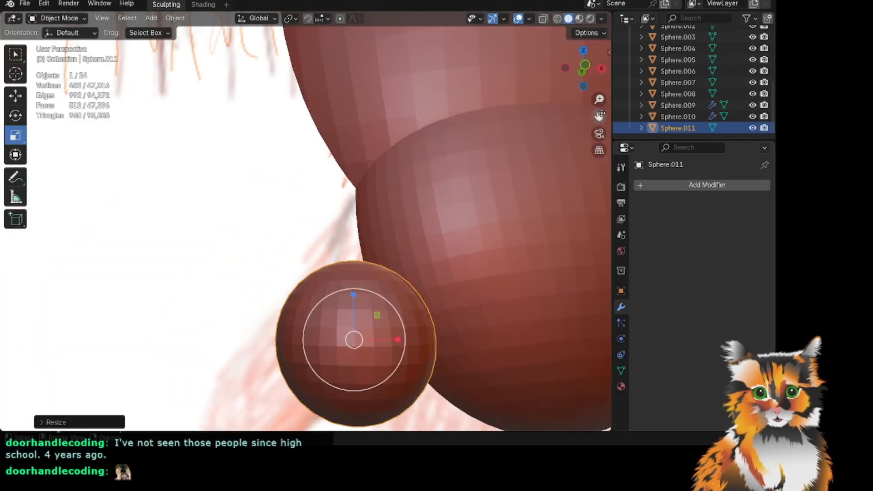
drag(598, 117, 381, 64)
scroll(305, 221, down, 5)
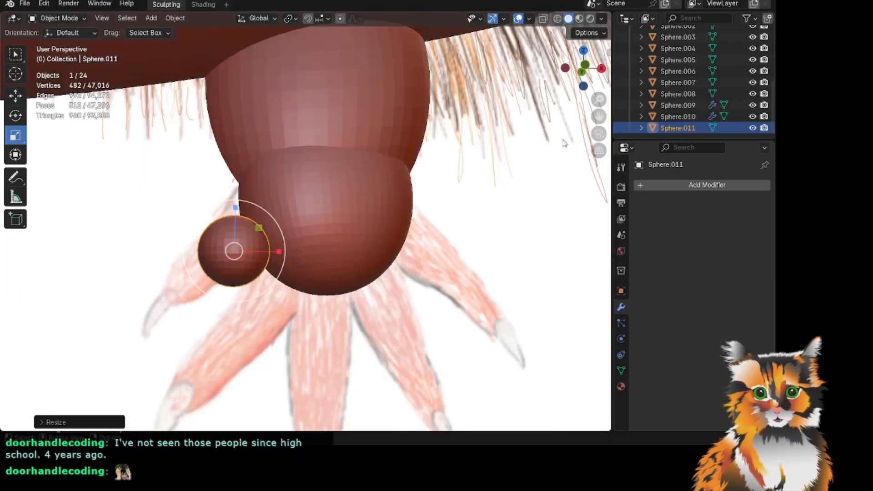
mouse_move(583, 68)
mouse_down()
mouse_move(648, 68)
mouse_move(542, 78)
mouse_move(583, 75)
mouse_move(586, 84)
mouse_up()
scroll(512, 146, down, 7)
scroll(602, 79, up, 3)
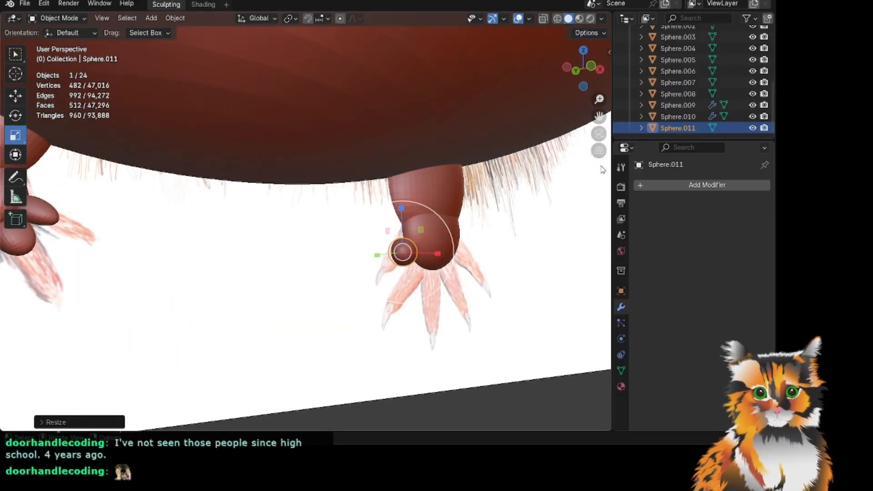
scroll(596, 162, up, 4)
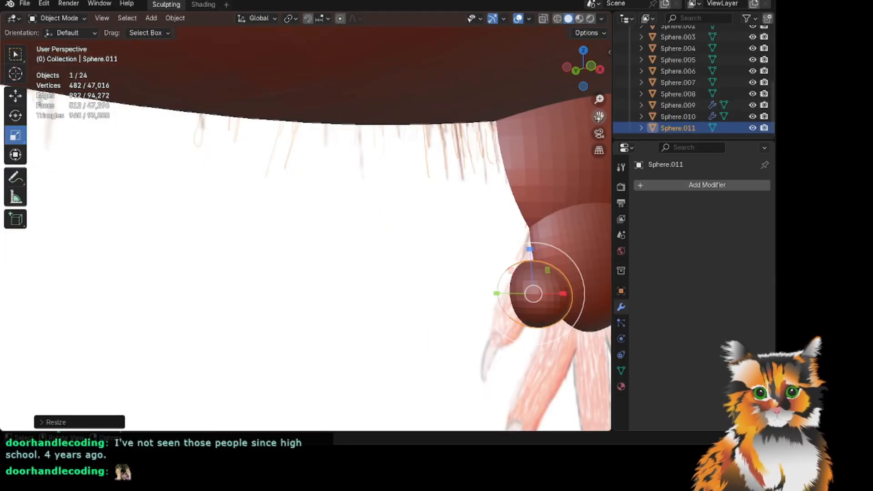
drag(599, 117, 502, 156)
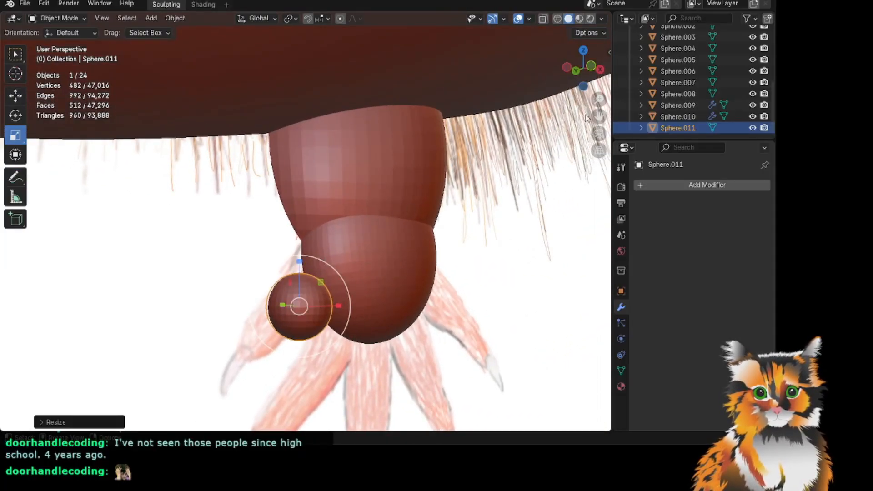
drag(599, 117, 349, 192)
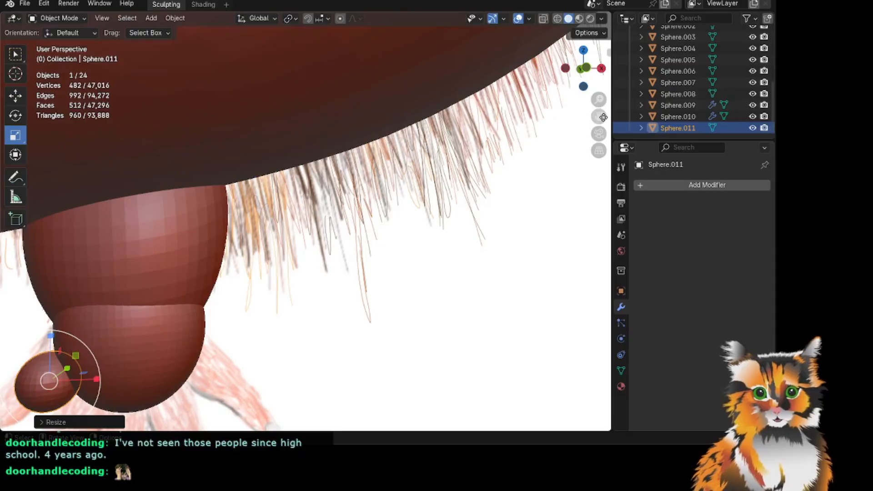
drag(603, 118, 572, 136)
drag(582, 83, 570, 88)
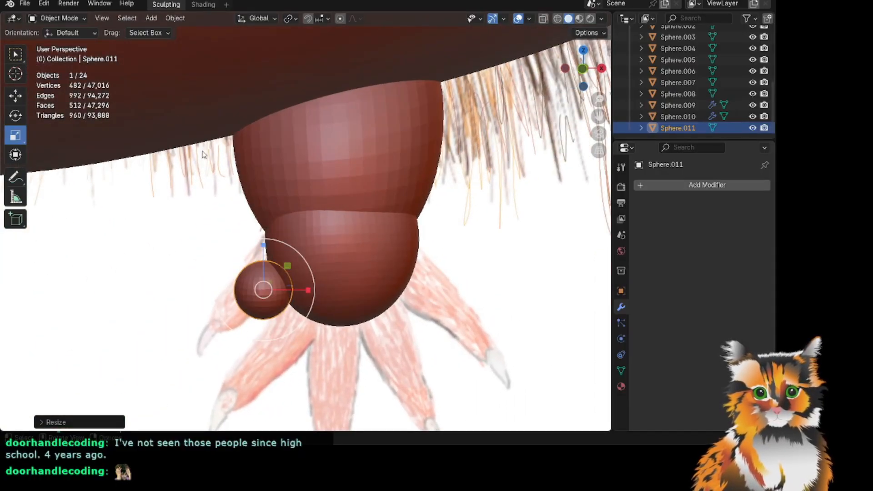
drag(267, 242, 259, 228)
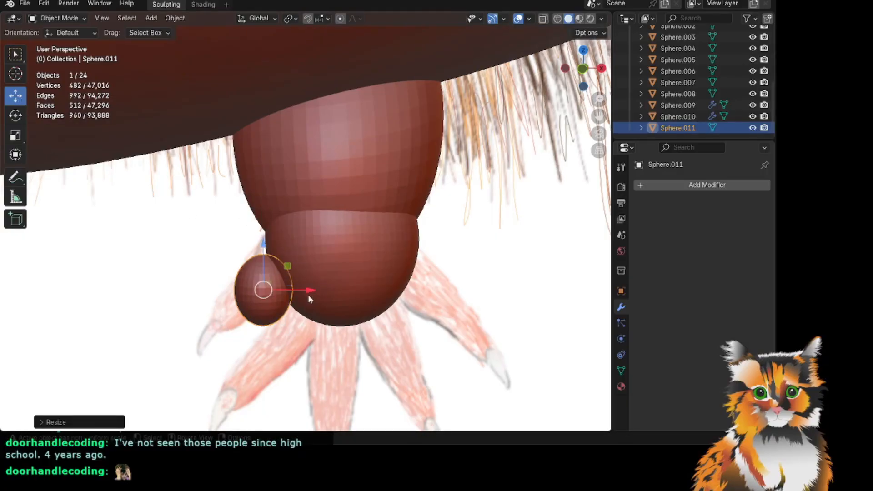
click(15, 136)
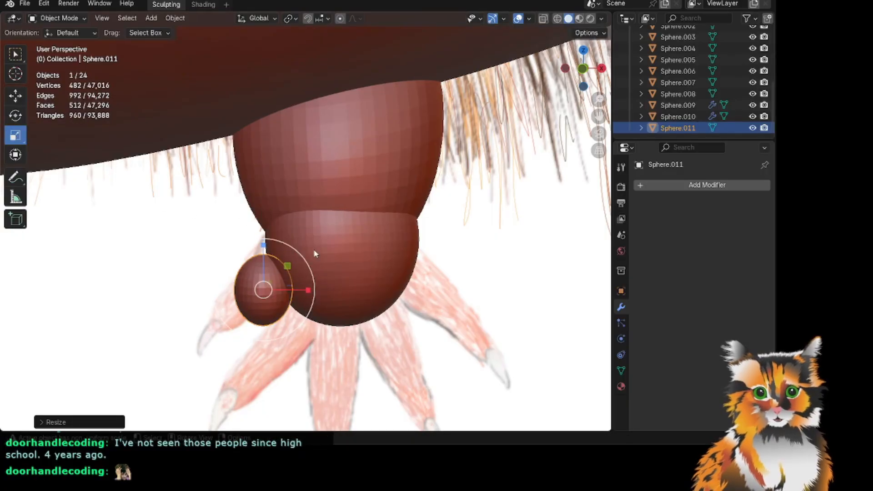
drag(312, 265, 312, 266)
scroll(311, 266, down, 2)
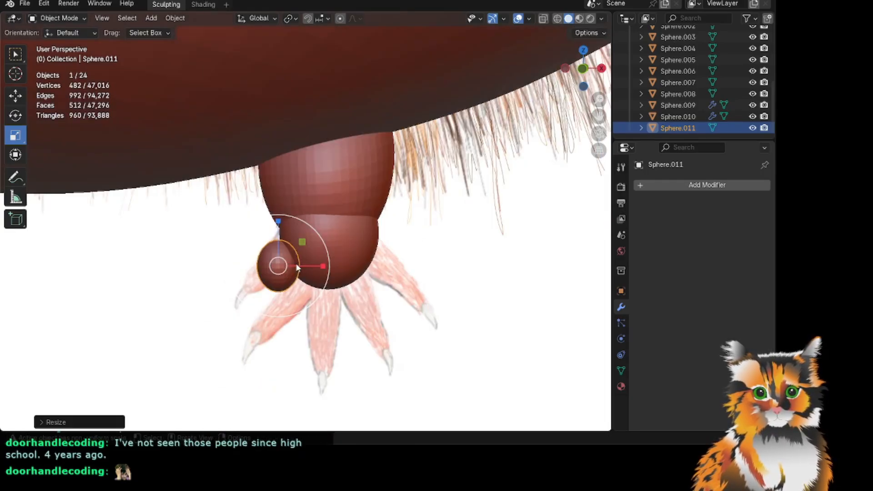
key(ctrl+z)
Tilt the oval toe segment toward the sketched inner toe, then move it up and slightly into the palm.
scroll(317, 202, up, 7)
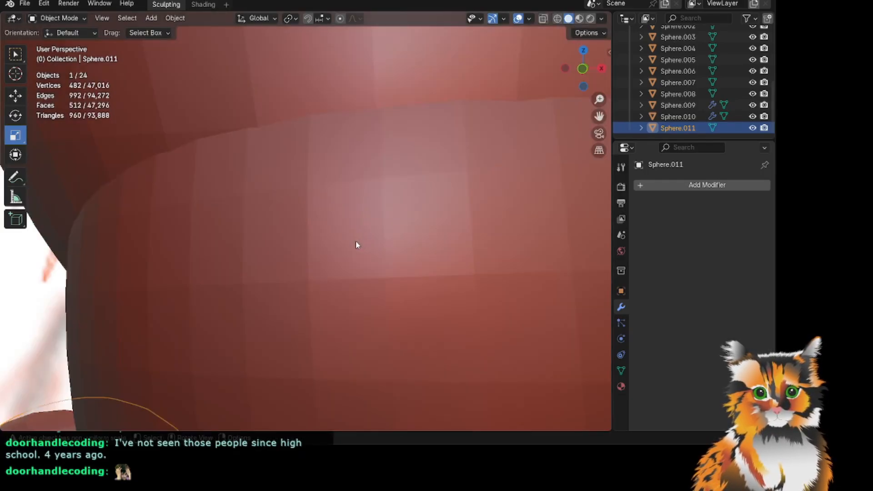
scroll(356, 240, down, 5)
click(17, 115)
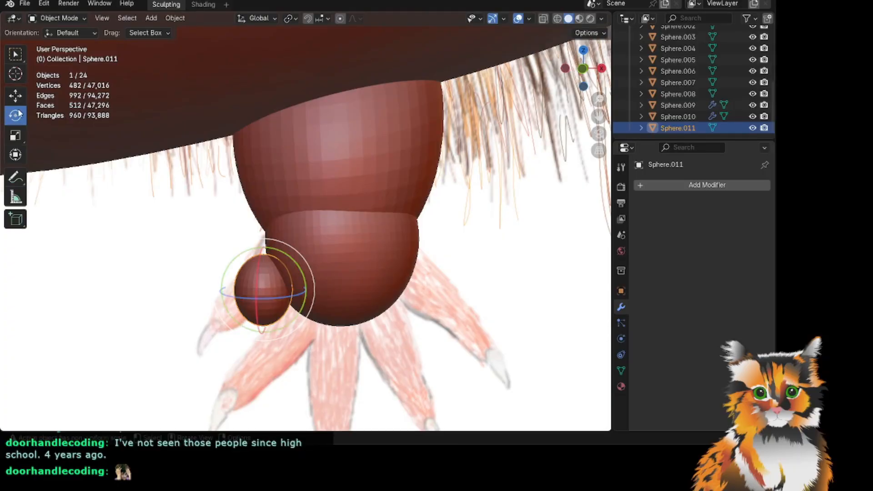
drag(292, 251, 333, 273)
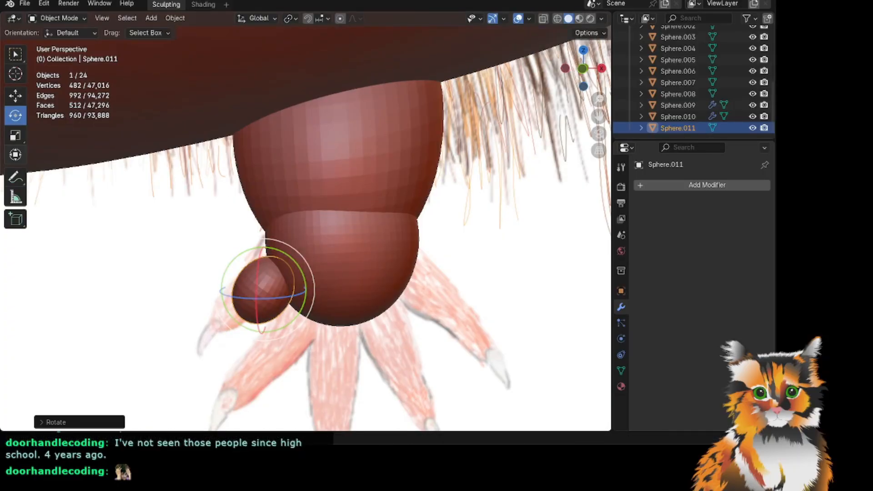
click(16, 95)
drag(261, 242, 263, 226)
drag(314, 273, 321, 273)
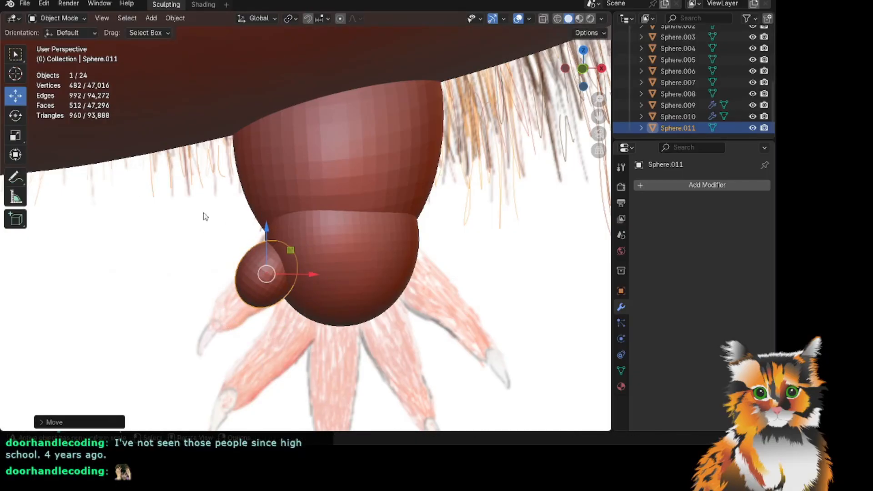
Lengthen the toe segment a little along the Z axis and nudge it along X further into the palm.
click(15, 136)
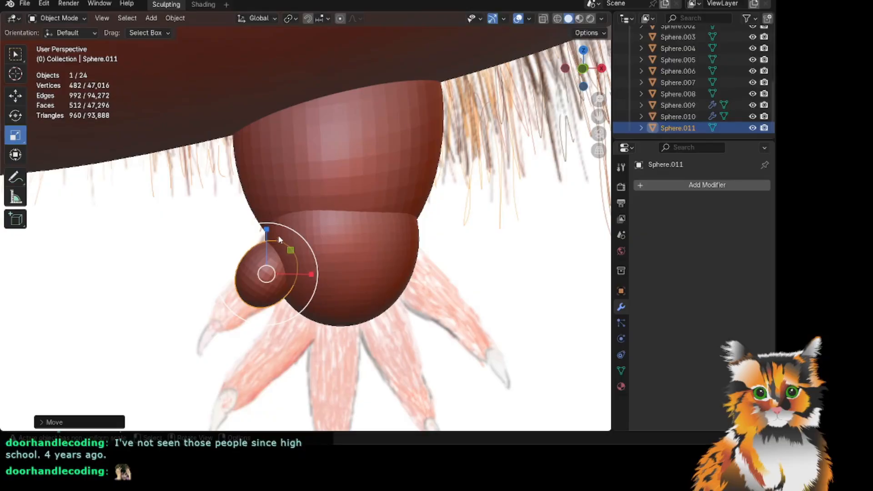
mouse_move(266, 229)
mouse_down()
mouse_move(271, 214)
mouse_move(266, 224)
mouse_up()
click(15, 96)
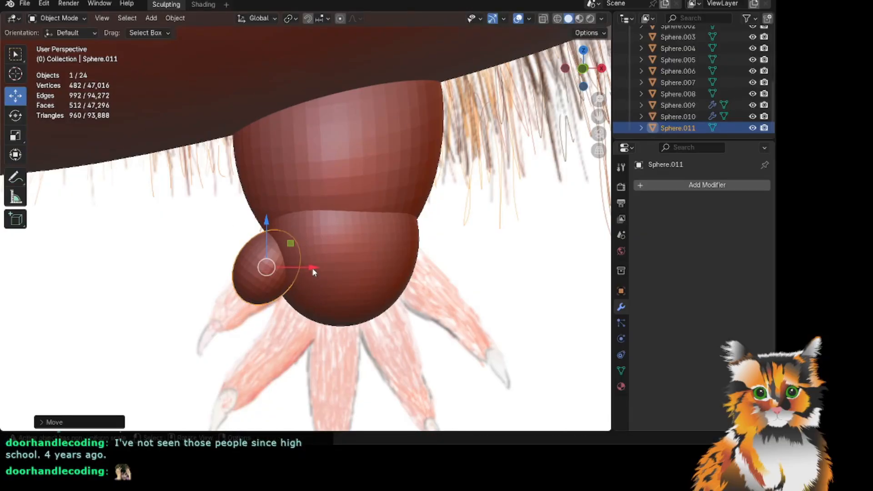
drag(313, 269, 318, 269)
Hide both the Background_Front and Background_Side reference images.
scroll(569, 129, down, 6)
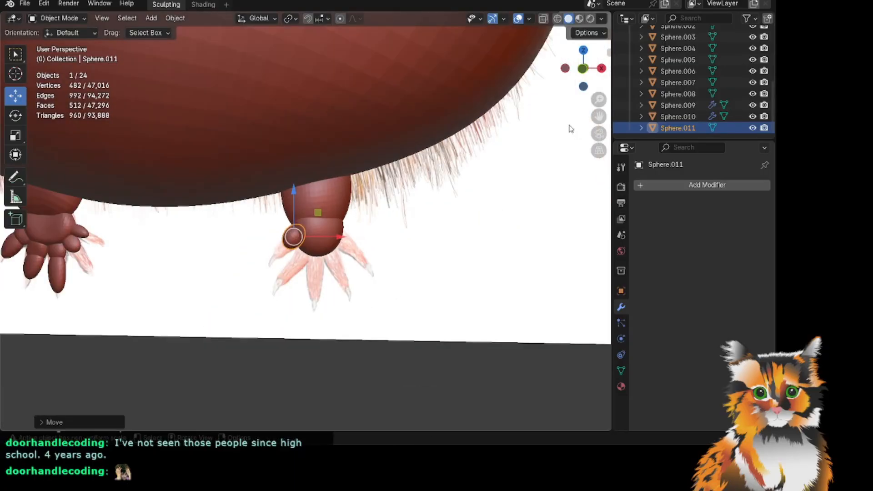
drag(583, 73, 536, 72)
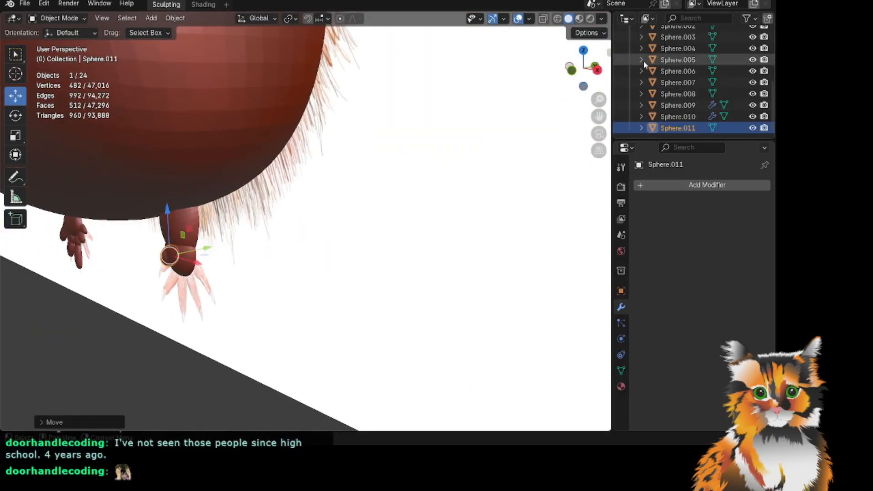
scroll(721, 79, up, 5)
scroll(729, 58, up, 1)
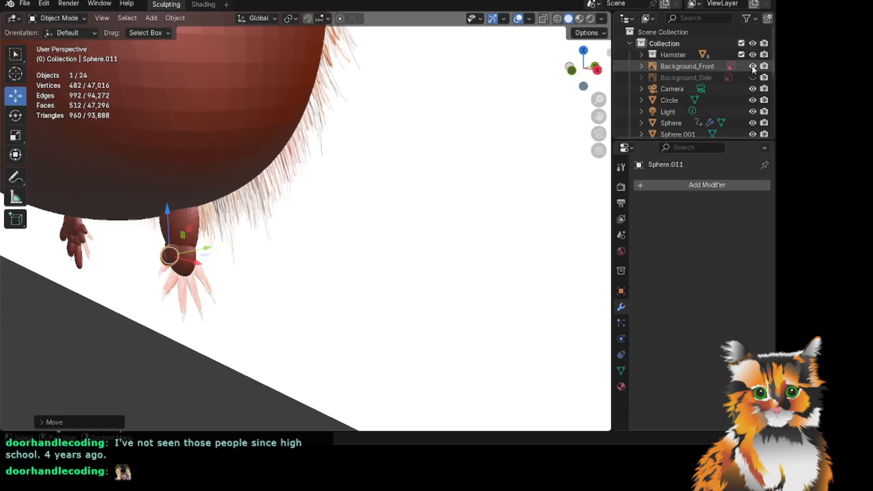
click(753, 78)
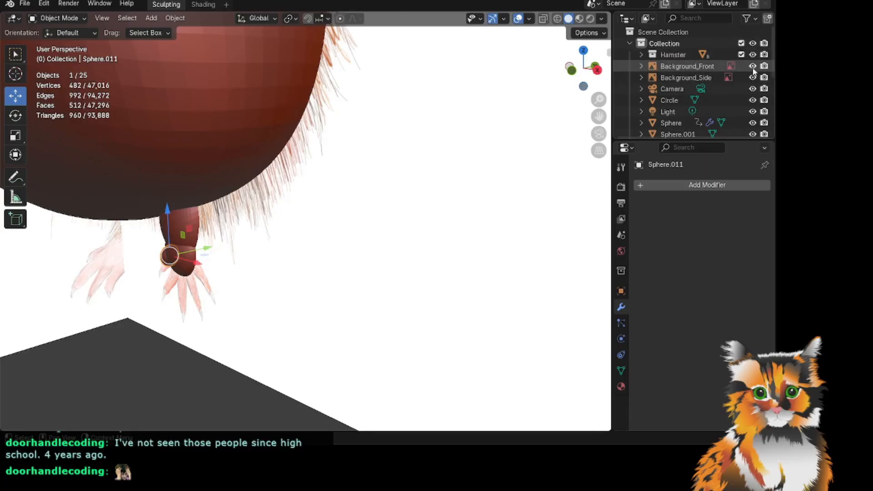
drag(752, 67, 752, 78)
Compare the new toe segment with the finished foot's toes from the front and the side.
scroll(313, 180, up, 4)
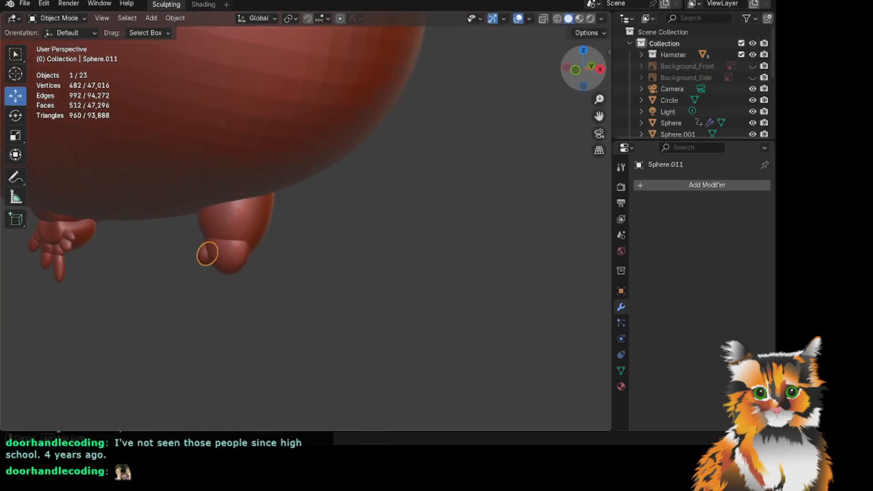
scroll(277, 197, up, 1)
scroll(573, 81, down, 2)
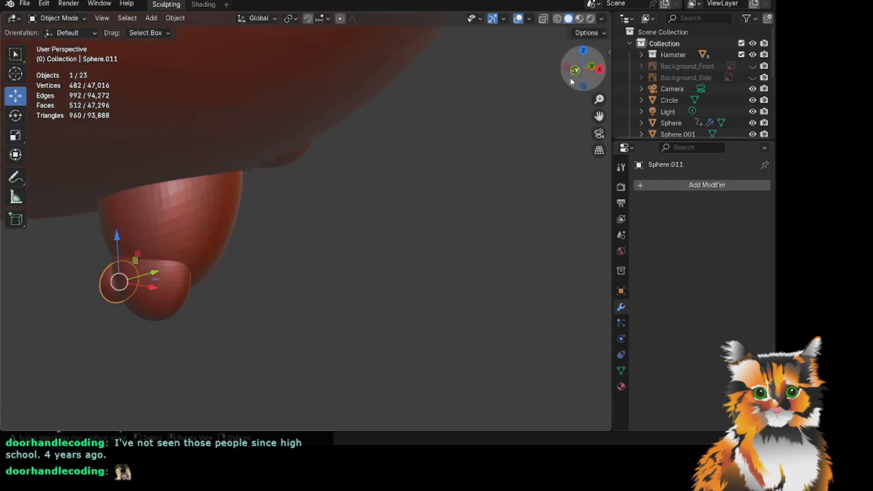
drag(597, 111, 806, 140)
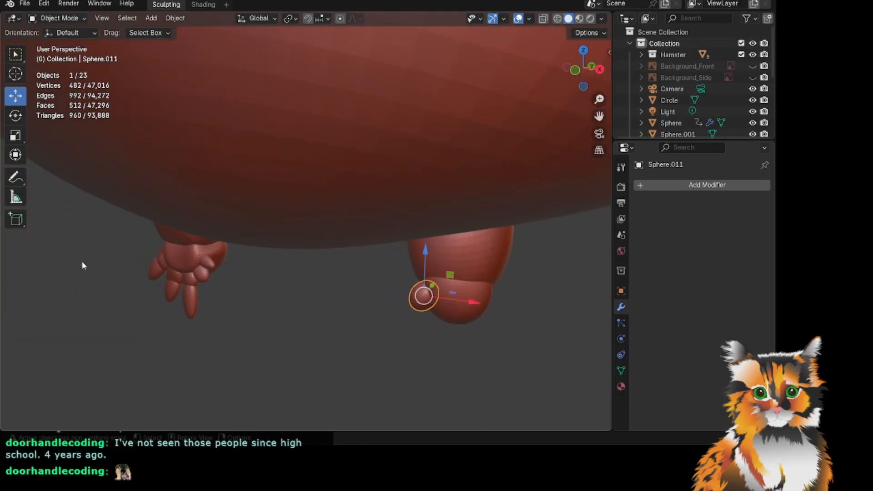
scroll(82, 265, up, 2)
drag(586, 91, 577, 129)
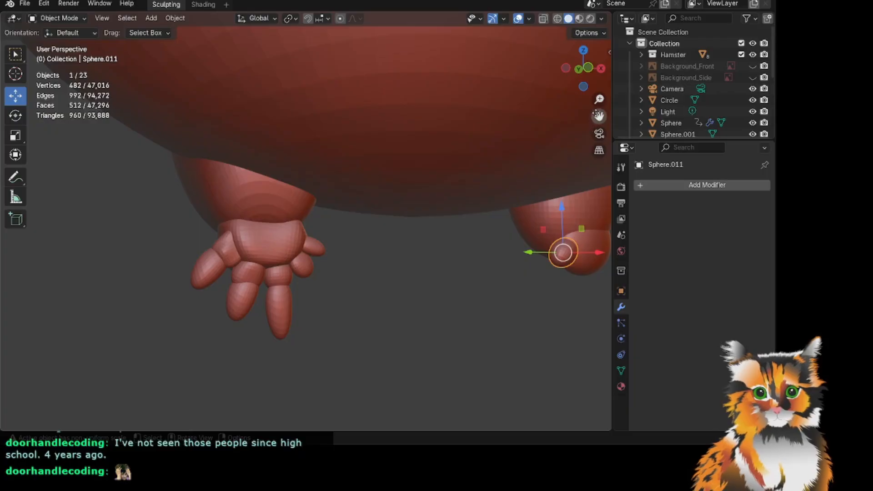
drag(584, 73, 633, 84)
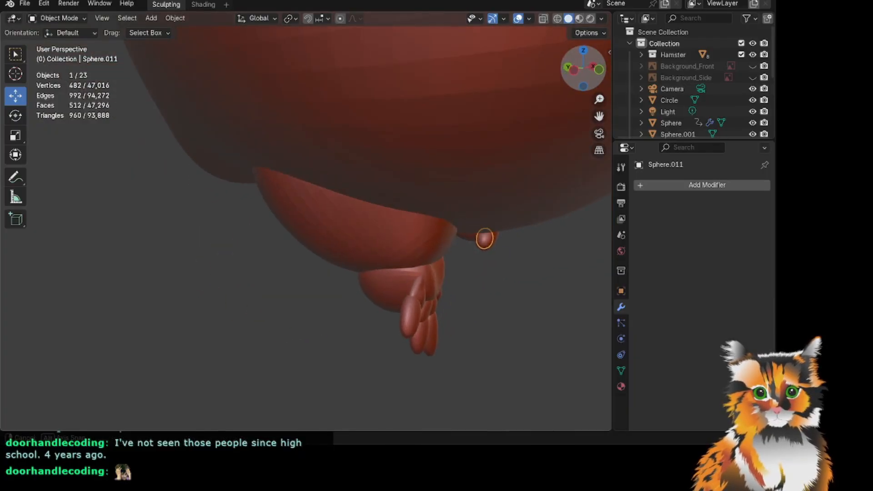
Select the outer toe's base segment on the finished foot and rotate it against the palm.
click(411, 297)
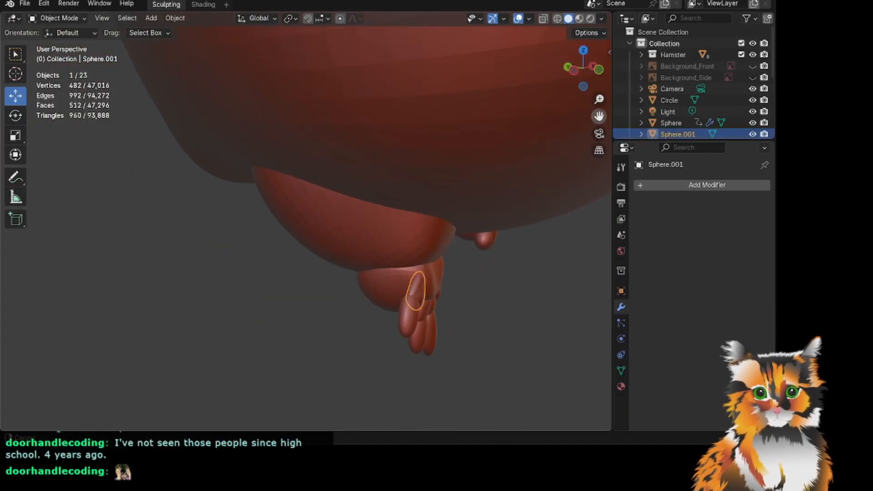
drag(599, 116, 441, 93)
scroll(316, 209, up, 4)
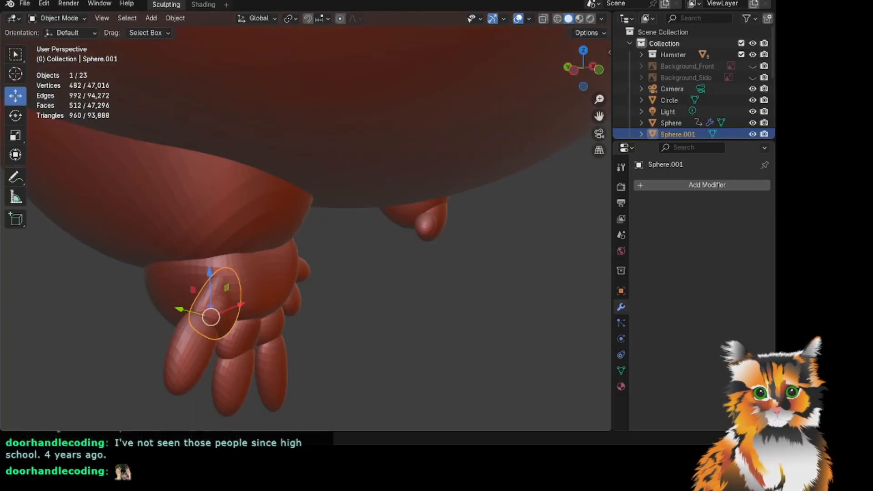
click(58, 18)
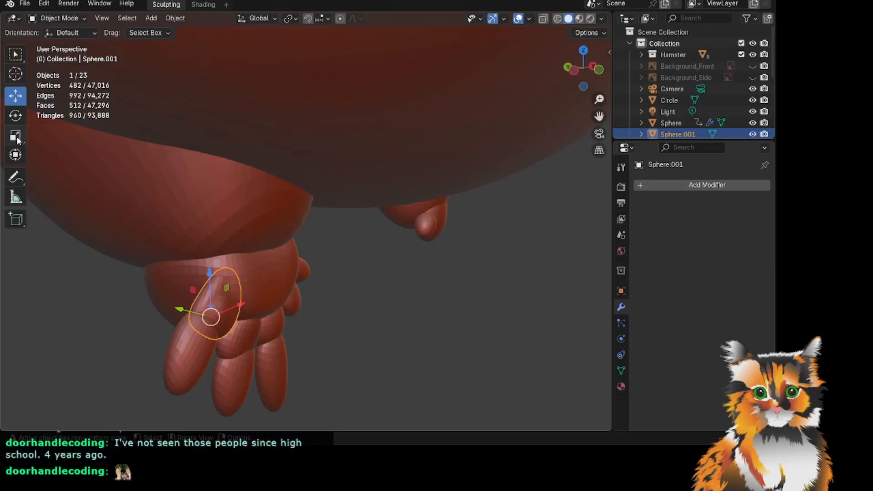
click(15, 116)
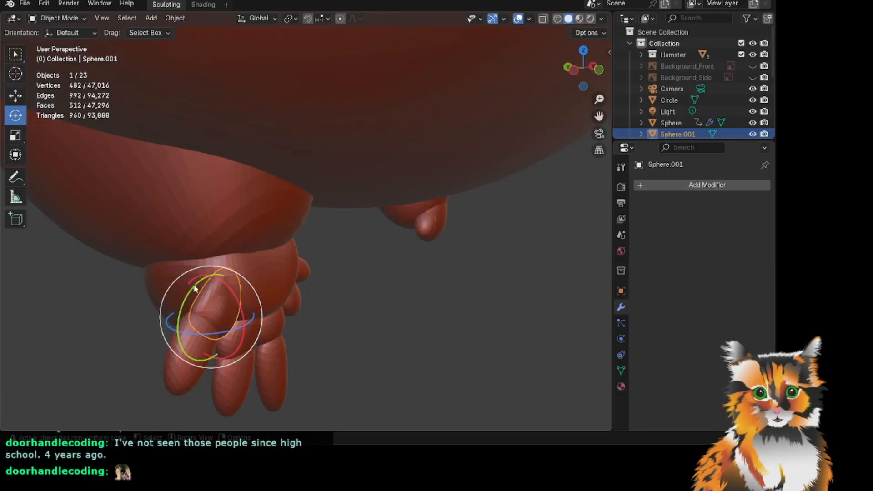
drag(574, 56, 591, 58)
drag(304, 310, 126, 349)
drag(533, 372, 537, 370)
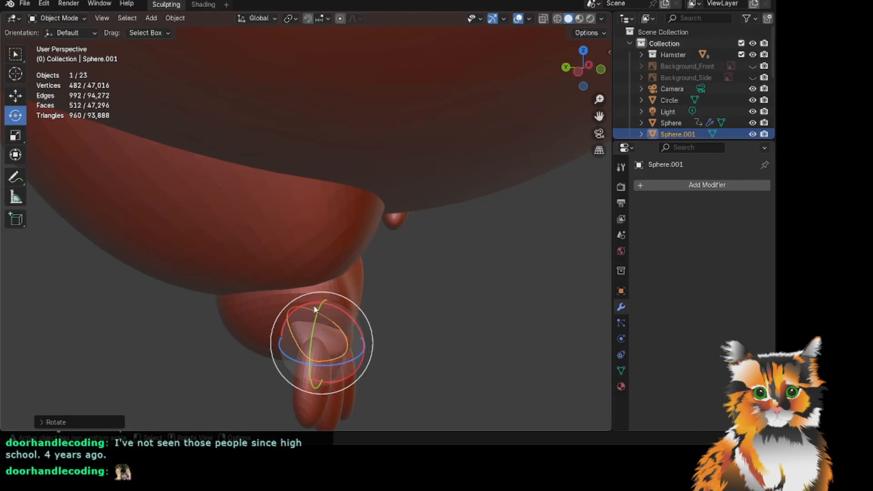
Rotate the outer toe's base segment further and move its tip segment along the Y axis.
drag(313, 301, 302, 303)
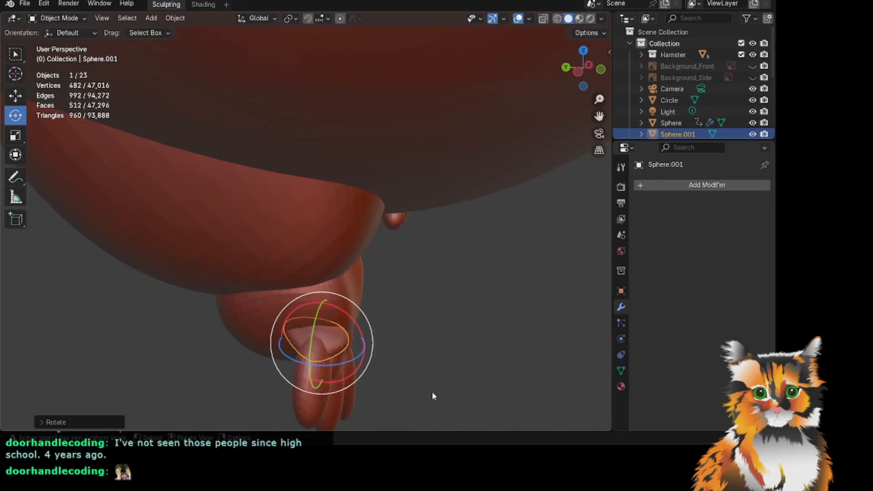
click(15, 56)
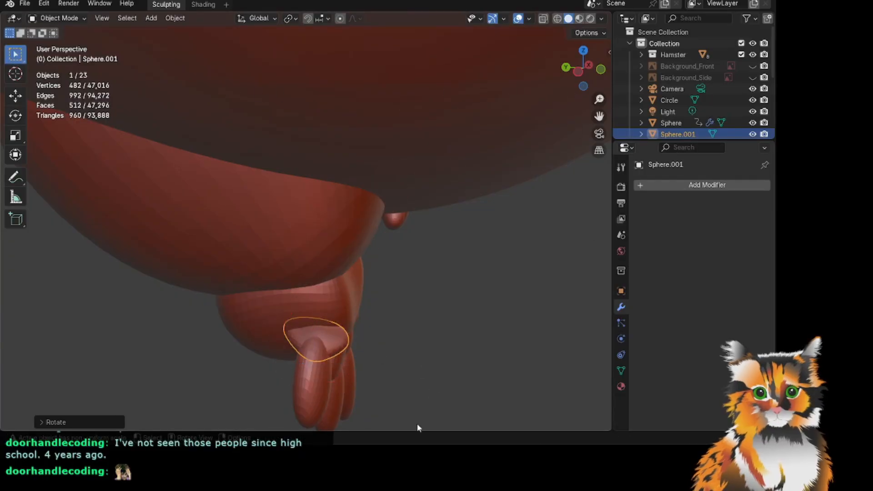
click(314, 396)
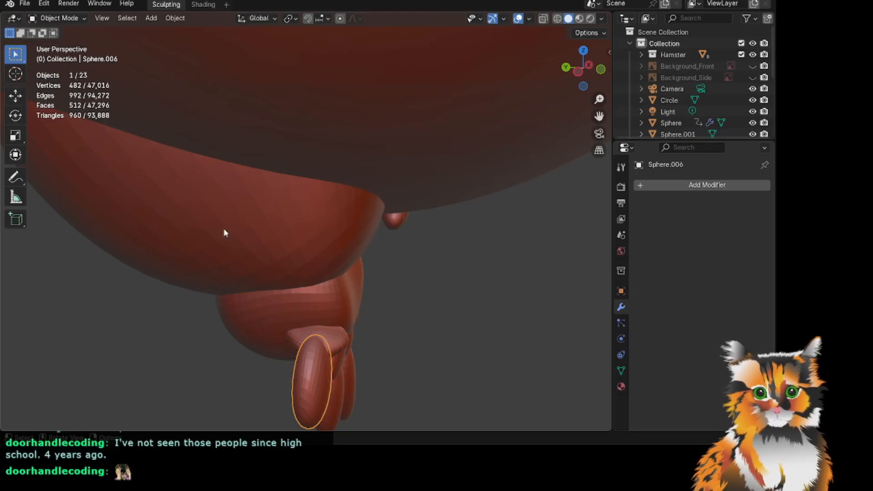
drag(310, 379, 355, 365)
click(318, 378)
click(15, 96)
drag(275, 380, 322, 381)
Rotate the outer toe's tip segment by about -66 degrees around the X axis so it slants away from the palm.
click(15, 115)
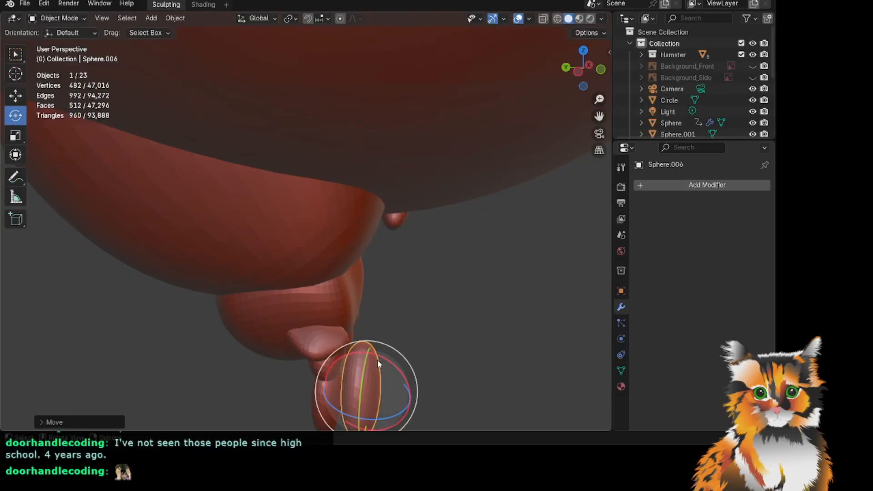
drag(378, 360, 382, 368)
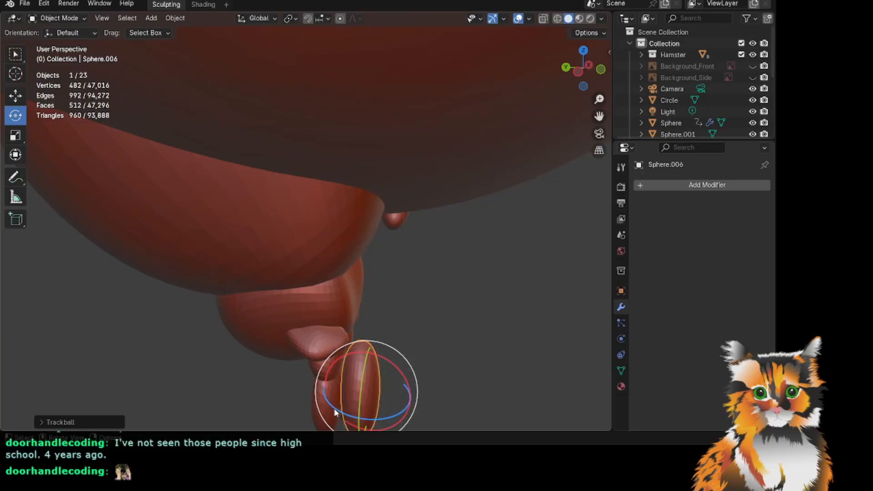
drag(334, 360, 287, 422)
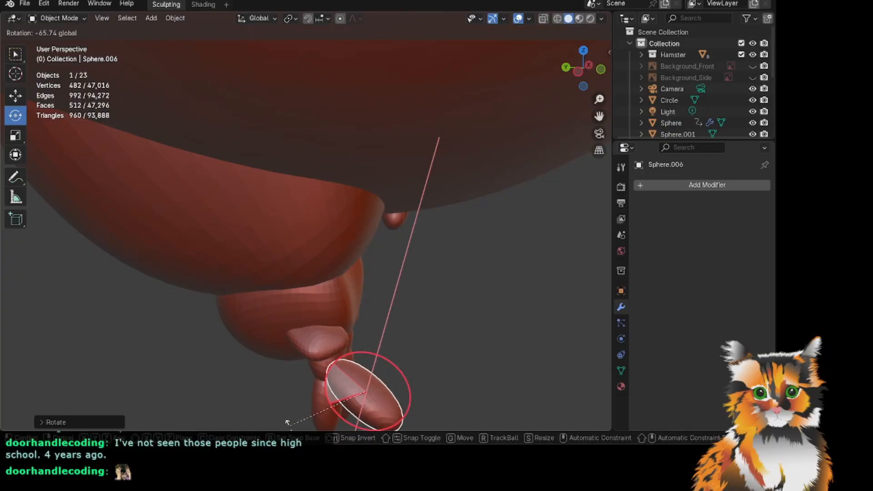
drag(270, 33, 271, 33)
drag(580, 75, 508, 69)
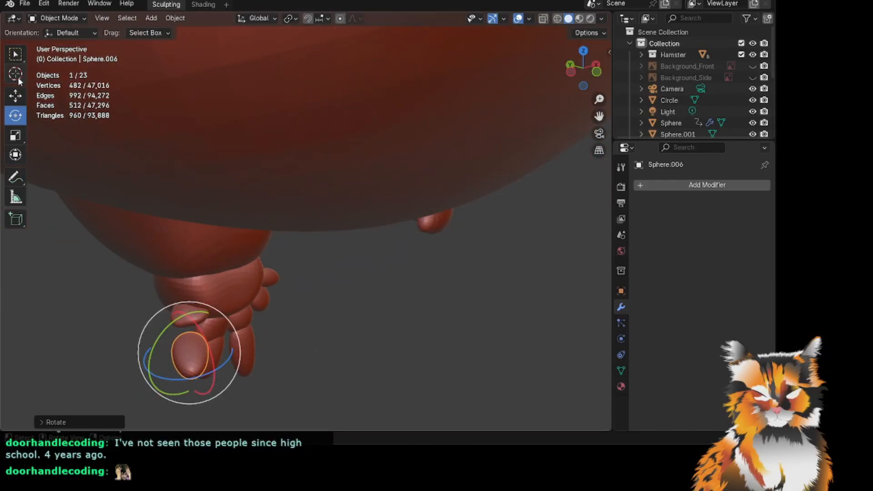
Move the rotated tip segment up along the Z axis and back along the X axis against the toe's base segment.
click(15, 96)
drag(186, 311, 184, 291)
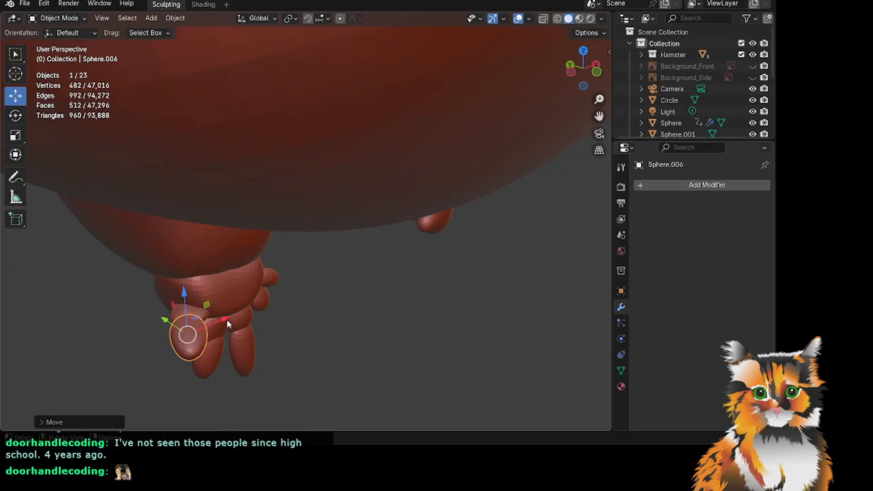
drag(227, 320, 219, 323)
mouse_move(583, 69)
mouse_down()
mouse_move(632, 66)
mouse_move(532, 69)
mouse_move(583, 68)
mouse_up()
scroll(476, 106, down, 3)
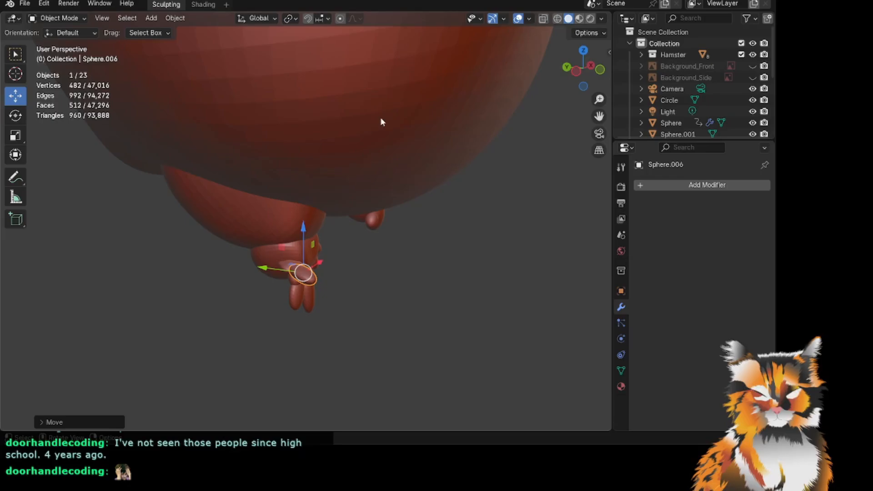
scroll(357, 289, up, 3)
drag(598, 116, 611, 80)
drag(494, 296, 450, 343)
drag(470, 306, 468, 303)
Deselect the tip segment and examine the outer toe's placement on the foot from the front and from below.
drag(584, 68, 569, 110)
click(527, 206)
drag(582, 71, 545, 101)
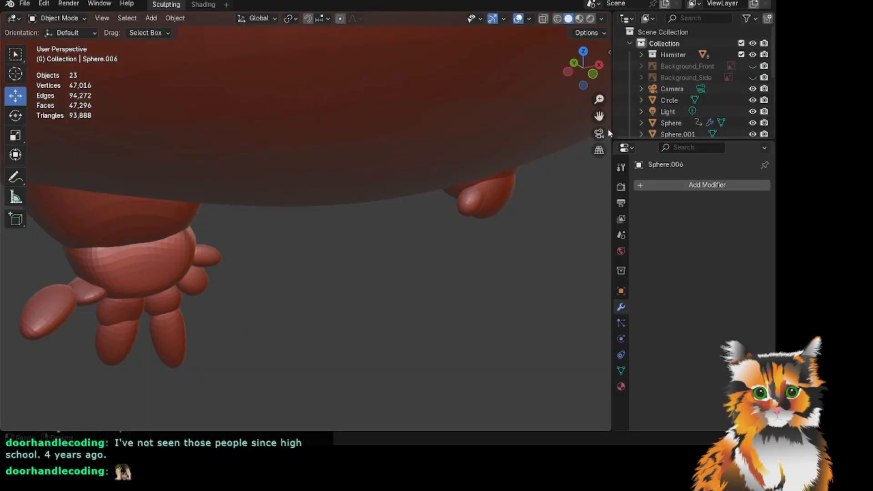
drag(599, 116, 863, 158)
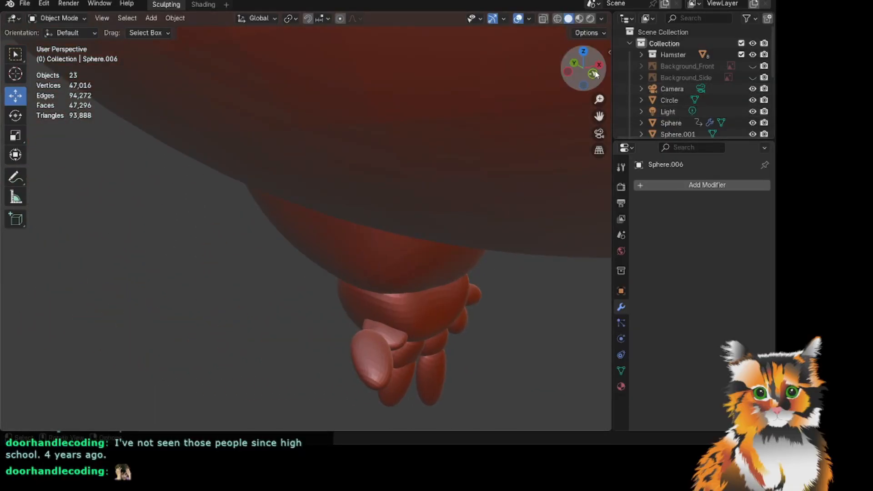
mouse_move(591, 73)
mouse_down()
mouse_move(591, 91)
mouse_move(591, 21)
mouse_move(591, 64)
mouse_up()
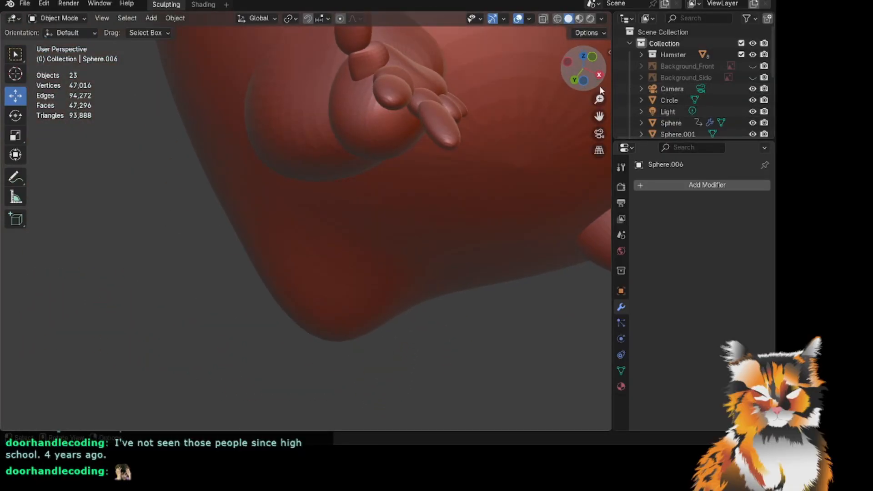
drag(599, 116, 580, 207)
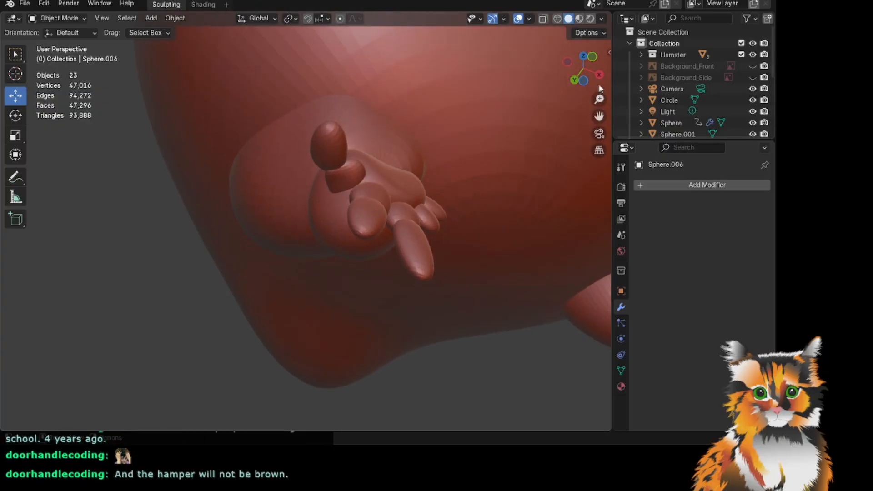
scroll(530, 124, up, 2)
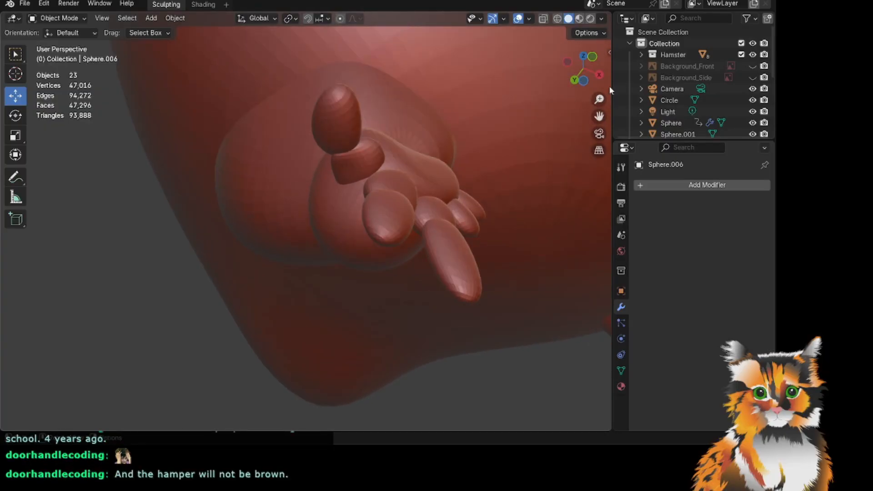
drag(599, 115, 578, 188)
drag(593, 71, 588, 89)
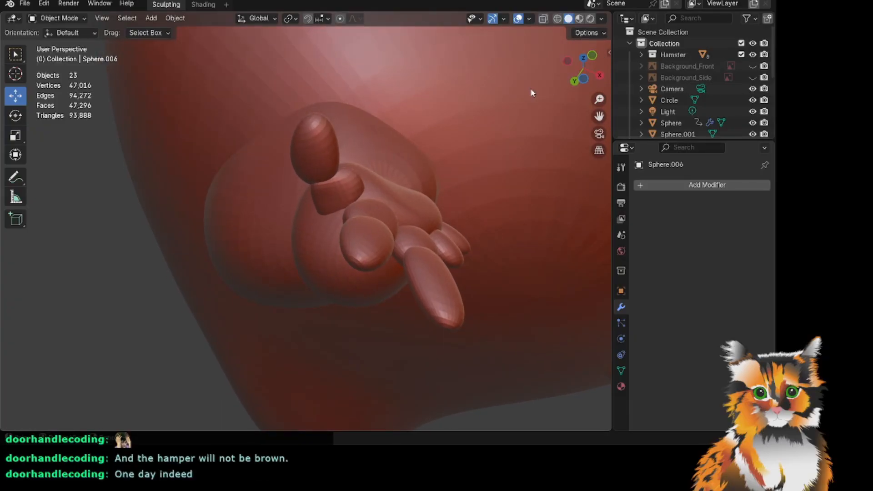
Move the outer toe's tip segment slightly along the X axis over its base and turn it a little around the Z axis.
click(325, 161)
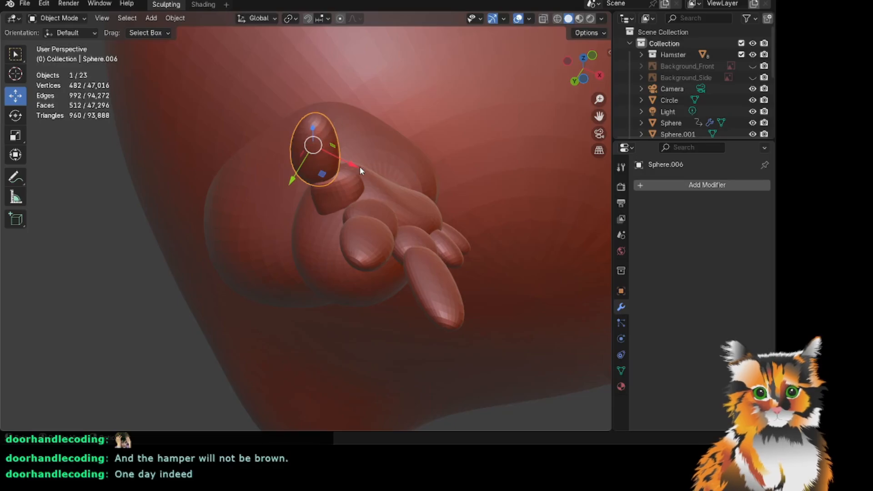
drag(359, 167, 370, 172)
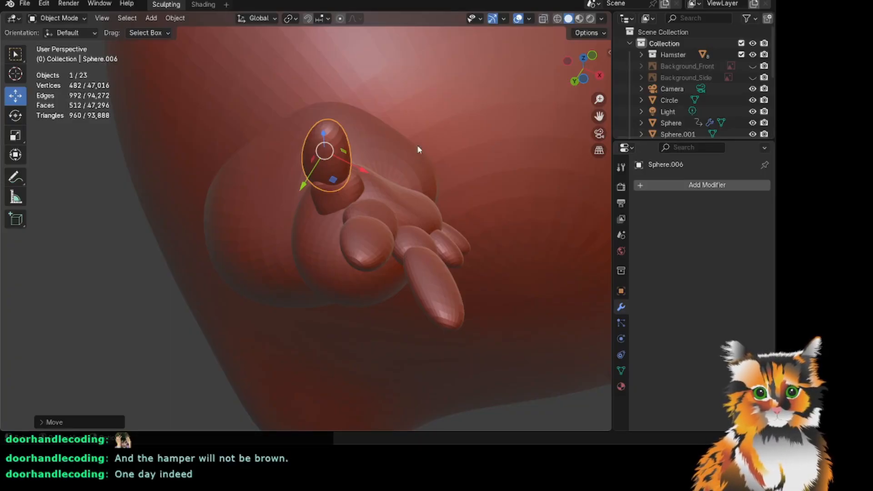
drag(599, 116, 545, 146)
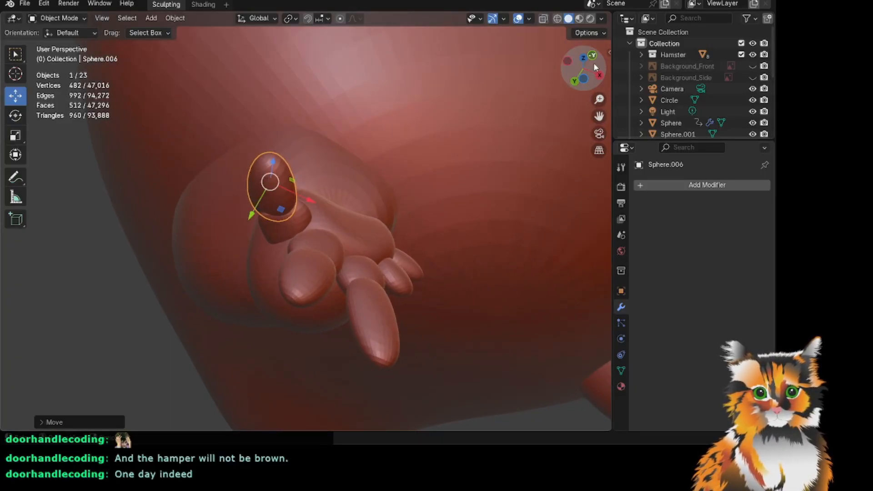
mouse_move(594, 63)
mouse_down()
mouse_move(586, 46)
mouse_move(606, 64)
mouse_up()
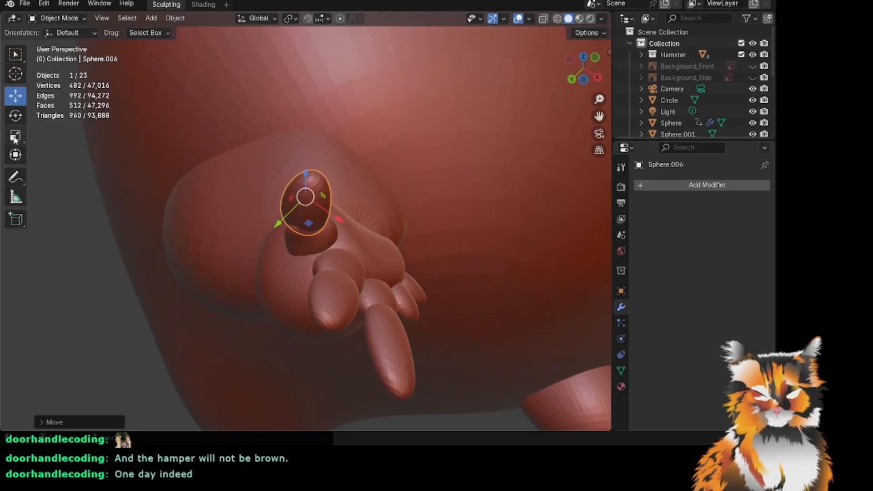
click(18, 117)
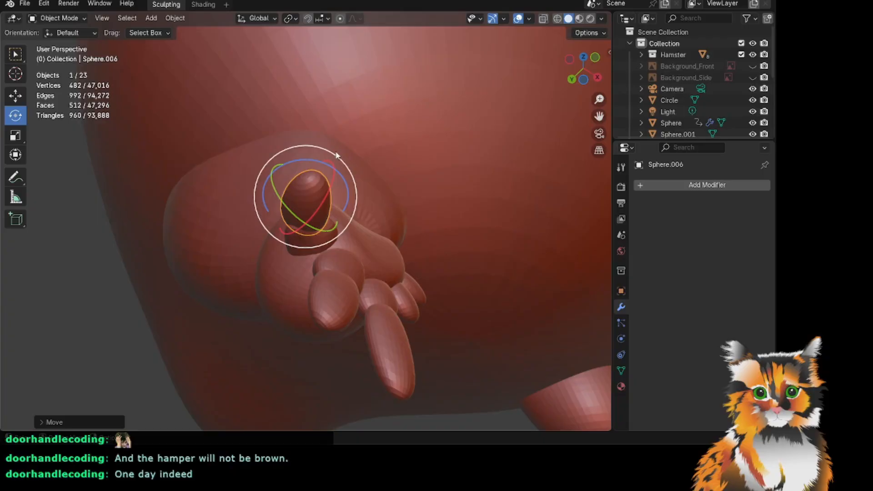
drag(335, 172, 334, 157)
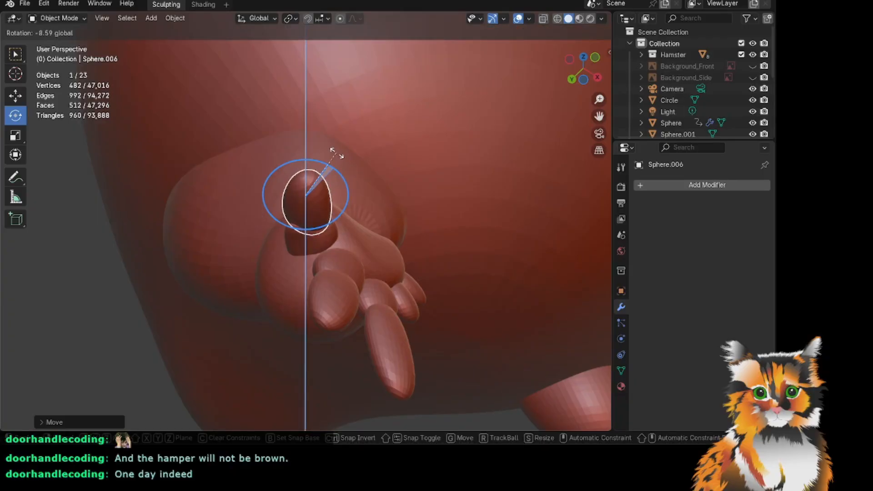
click(334, 149)
click(254, 274)
click(130, 306)
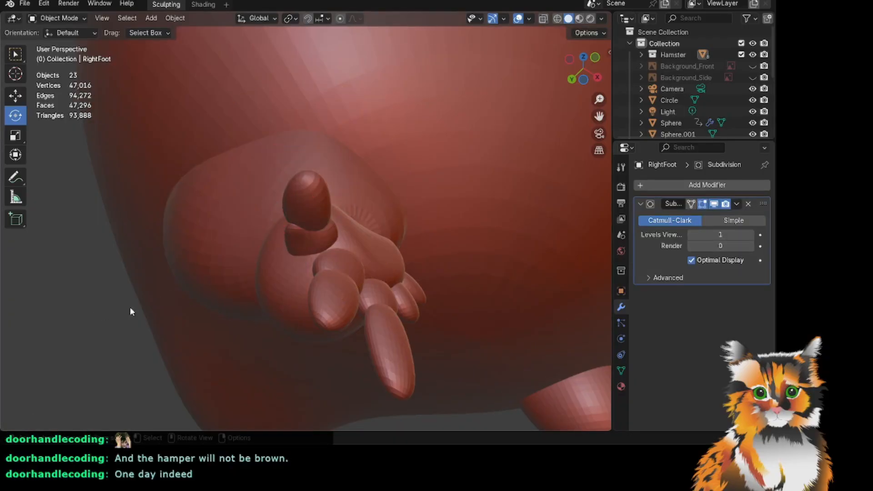
Switch the viewport shading to Material Preview and view the whole hamster from the front.
drag(587, 75, 601, 45)
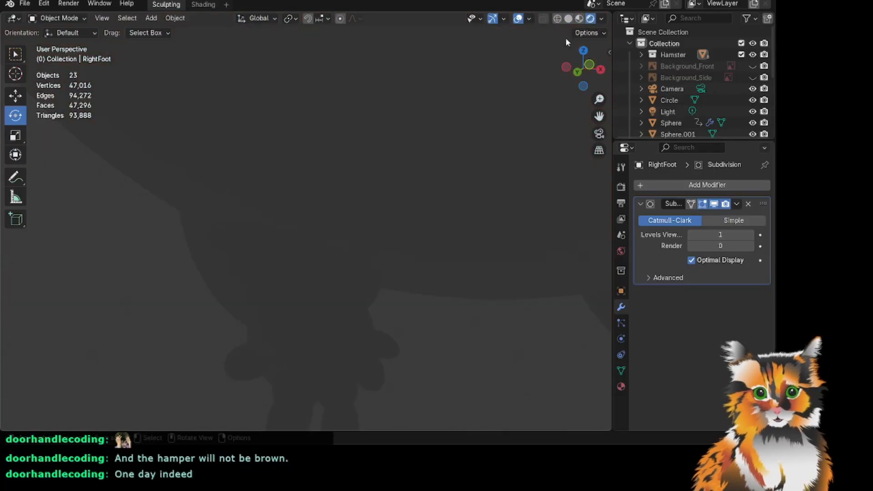
click(580, 19)
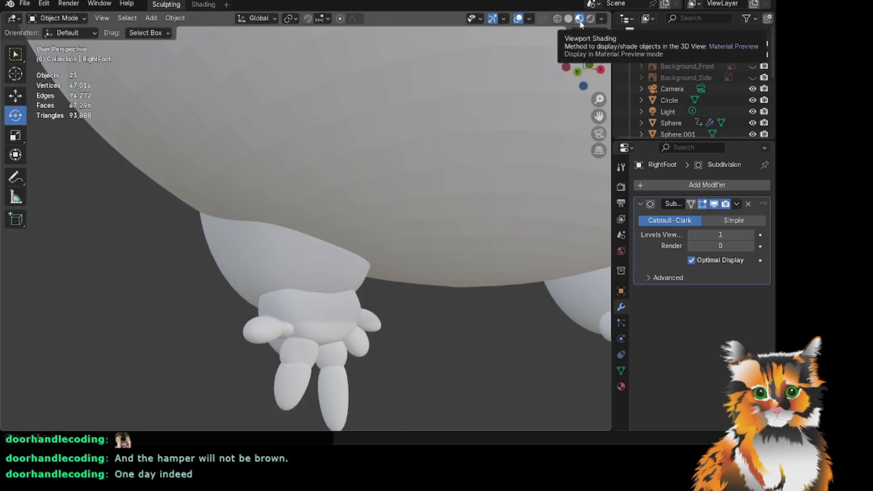
scroll(388, 141, down, 5)
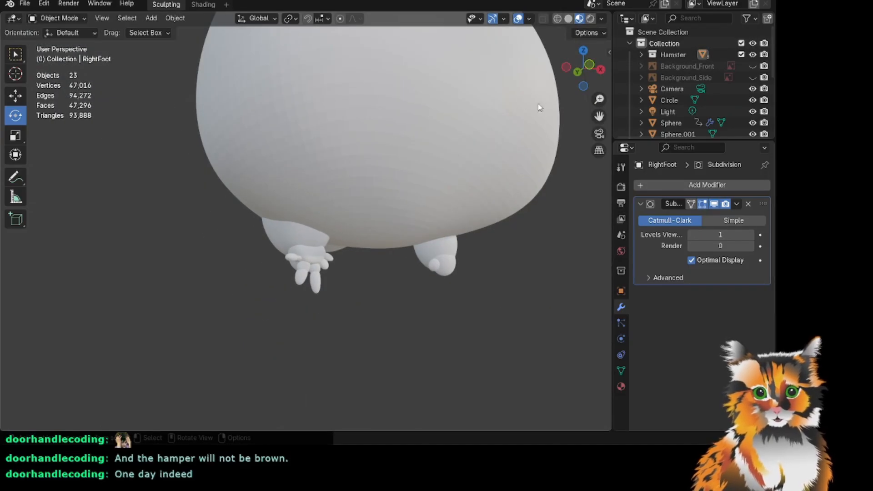
drag(584, 68, 530, 61)
scroll(527, 96, down, 4)
drag(599, 116, 522, 261)
scroll(468, 120, up, 3)
scroll(463, 112, down, 3)
mouse_move(599, 116)
mouse_down()
mouse_move(570, 117)
mouse_move(583, 160)
mouse_move(593, 132)
mouse_up()
drag(586, 69, 557, 75)
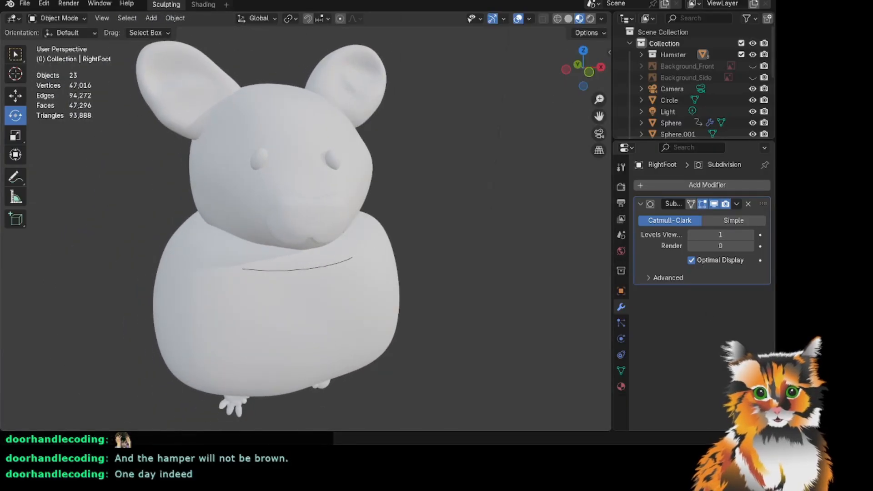
Create a new material on the right eye and name it Eyes.
click(620, 386)
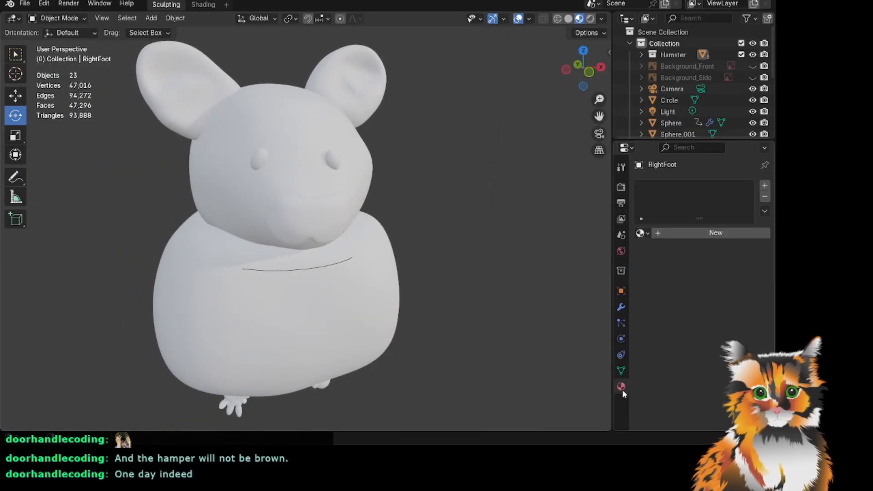
click(259, 163)
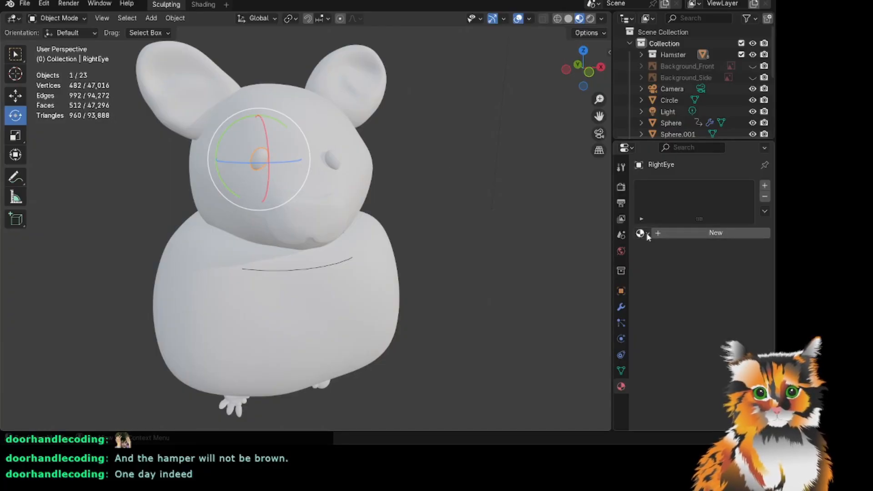
click(688, 233)
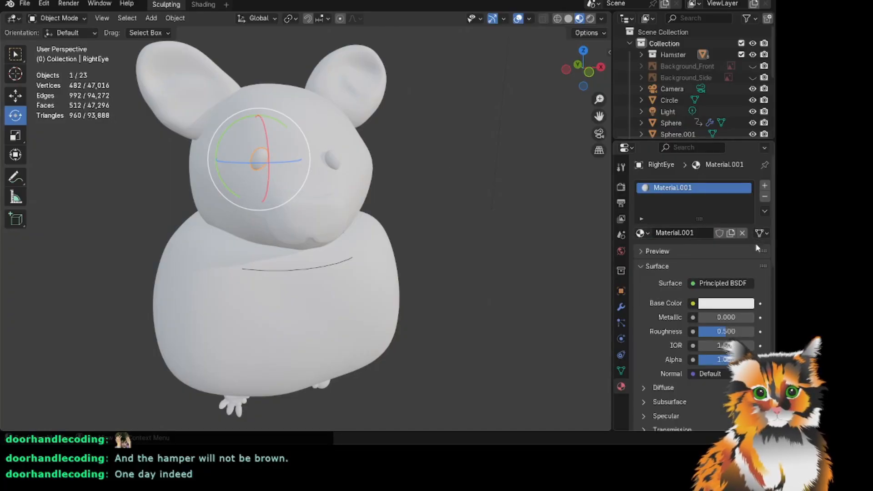
double_click(673, 189)
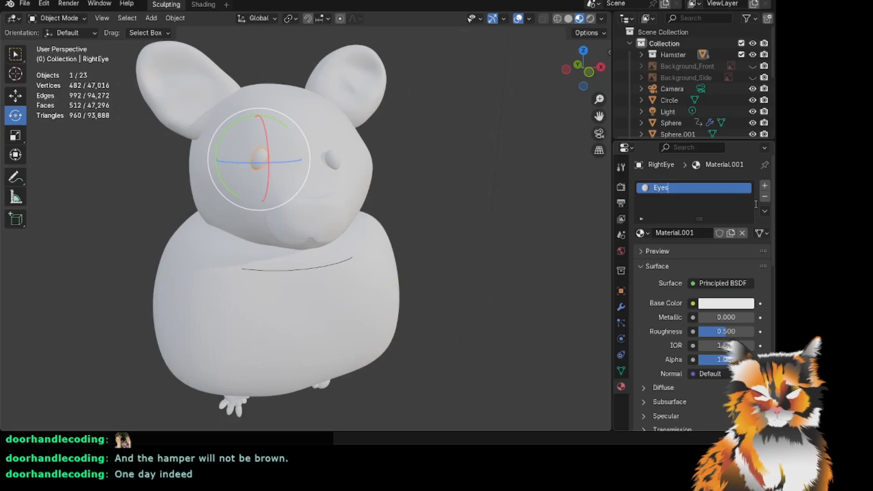
key(Return)
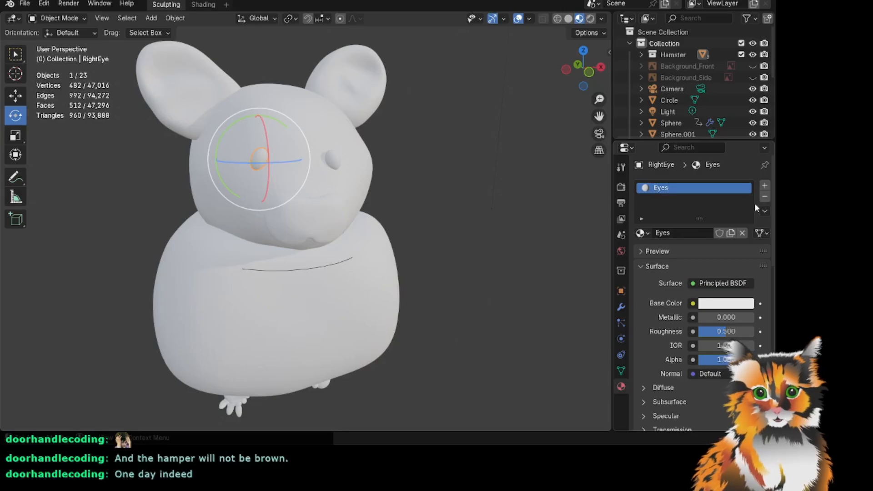
Set the Eyes material's base color to a dark grey using its RGB values.
click(725, 305)
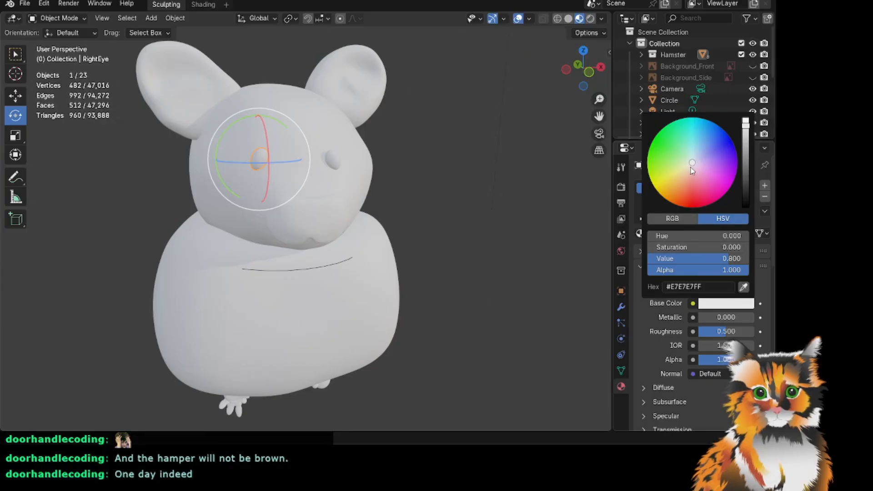
click(682, 218)
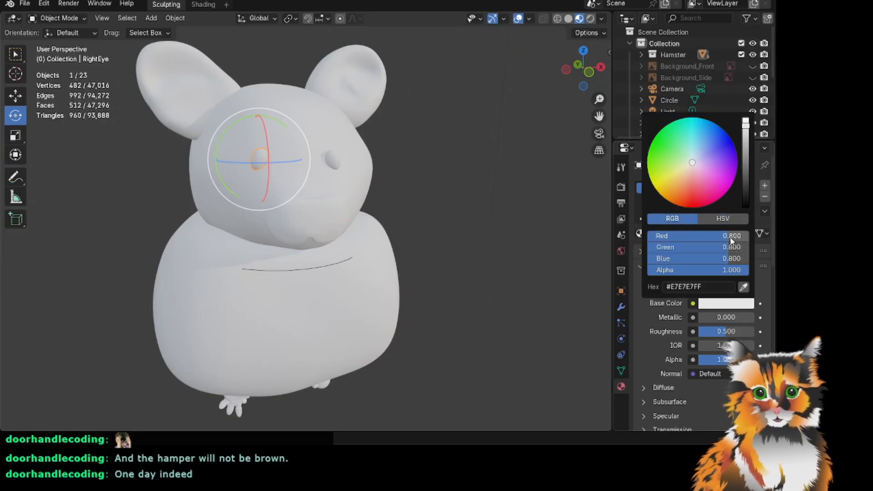
drag(732, 241, 702, 258)
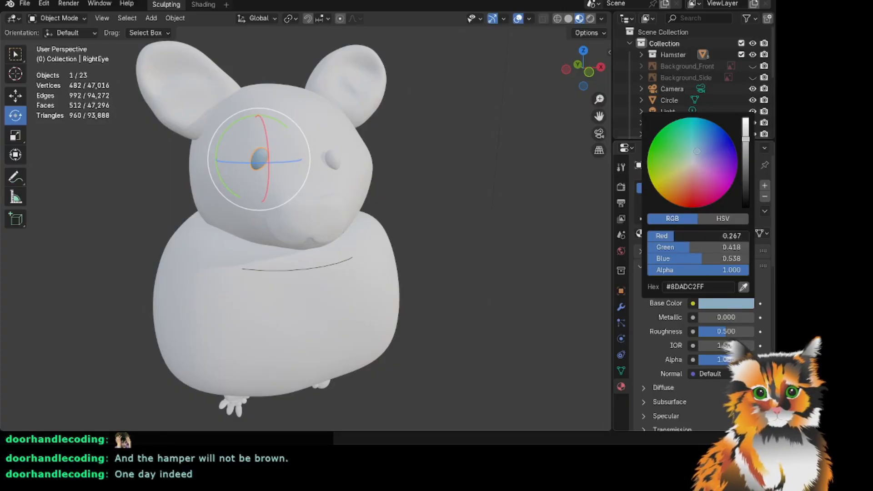
drag(665, 236, 657, 258)
scroll(455, 214, up, 3)
scroll(439, 206, down, 3)
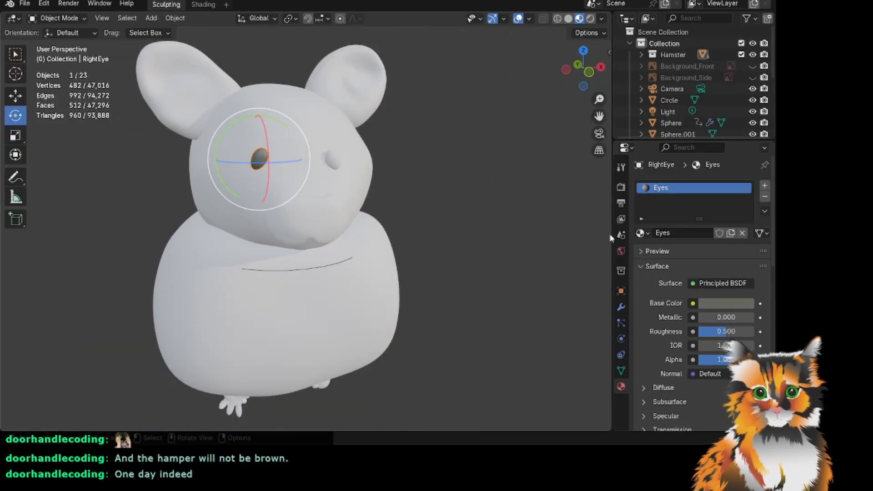
Assign the existing Eyes material to the left eye.
scroll(641, 252, down, 1)
click(493, 182)
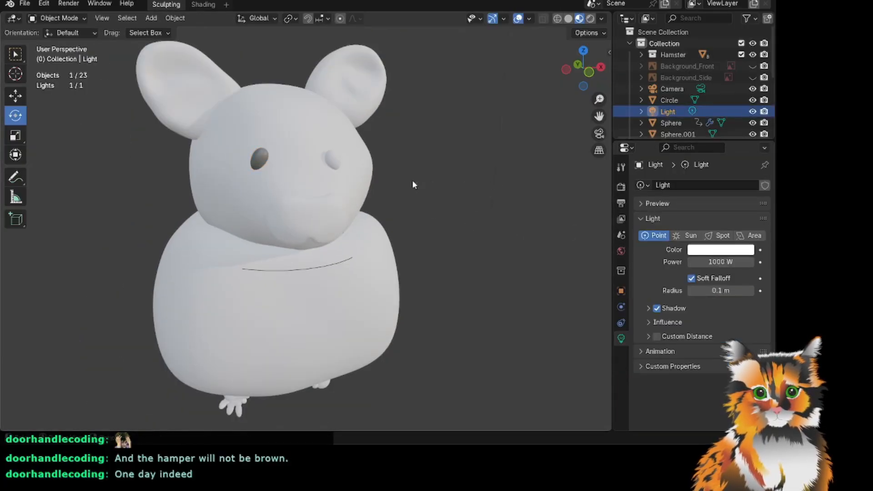
click(334, 160)
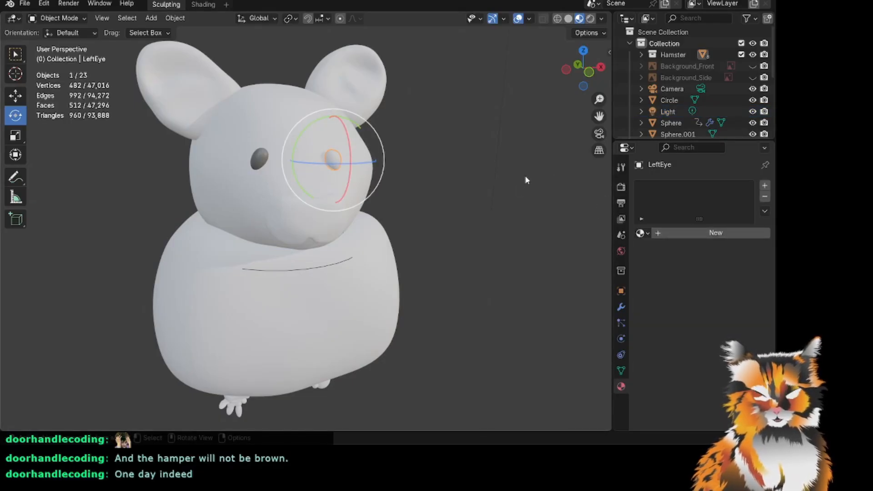
click(421, 144)
click(258, 163)
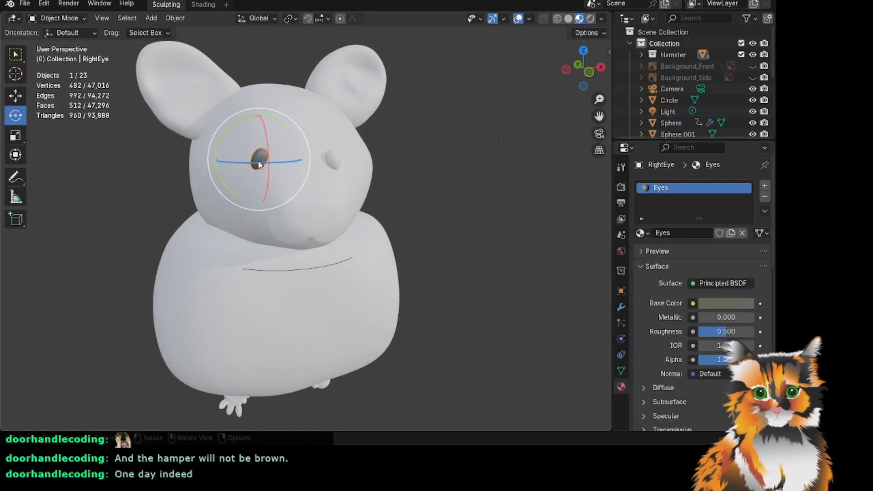
click(337, 163)
click(680, 233)
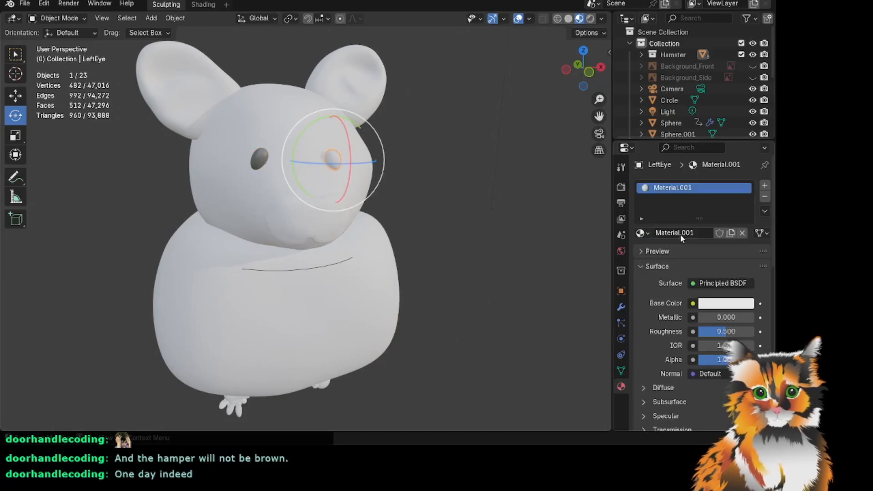
key(ctrl+z)
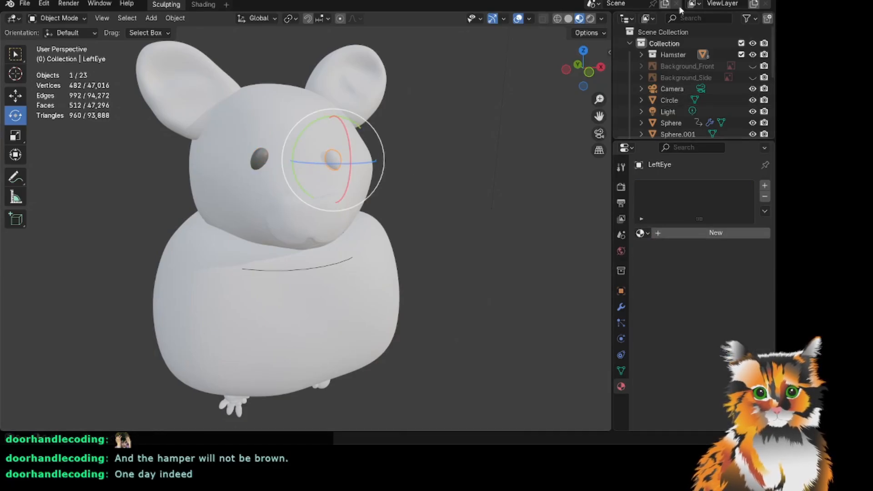
click(641, 233)
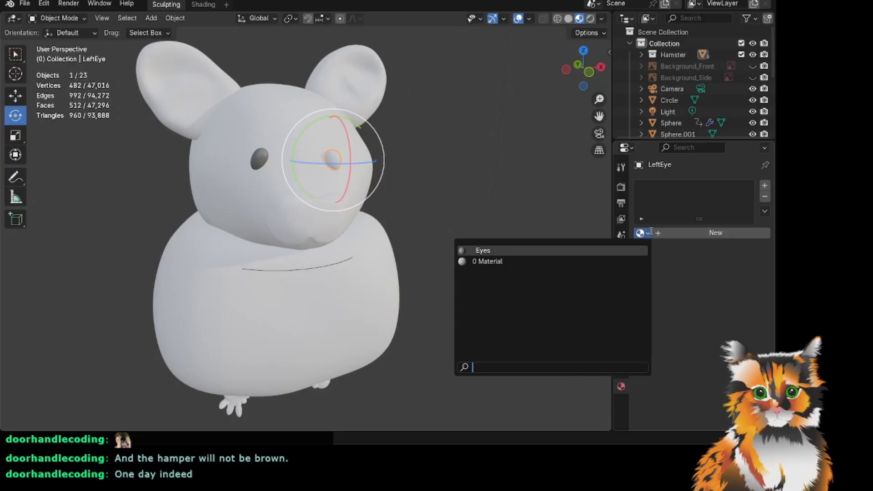
click(473, 250)
Deselect the left eye and inspect both eyes on the hamster's face in Material Preview.
middle_drag(462, 246, 535, 150)
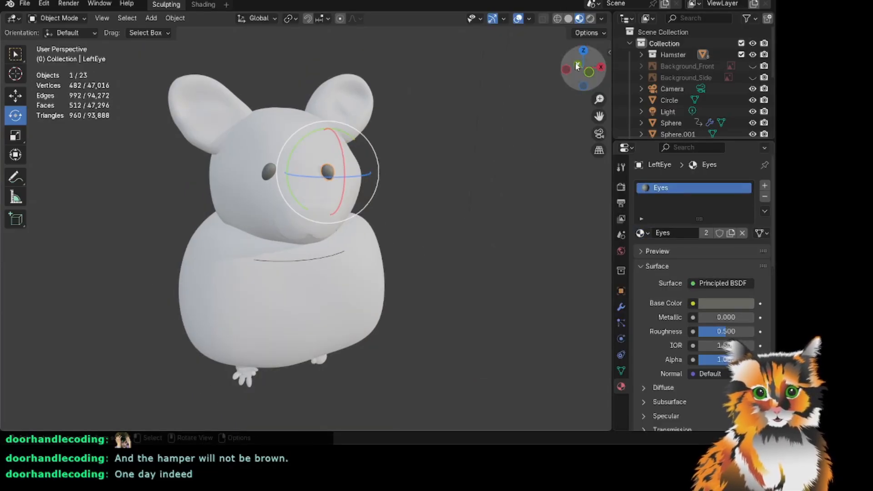
drag(575, 66, 605, 71)
click(511, 148)
scroll(411, 104, up, 1)
scroll(412, 104, down, 1)
drag(598, 117, 615, 171)
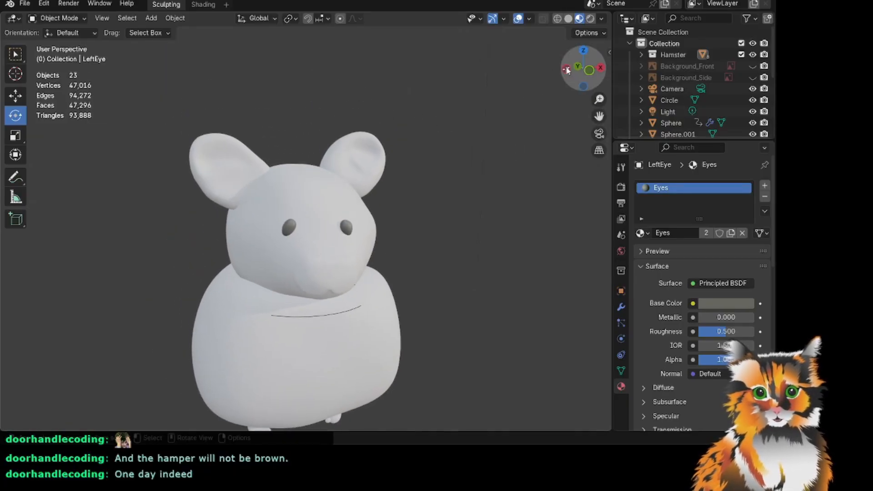
Switch the viewport to Solid shading and examine the hamster's head and body from the side and front.
click(568, 19)
scroll(511, 129, down, 2)
scroll(511, 130, up, 2)
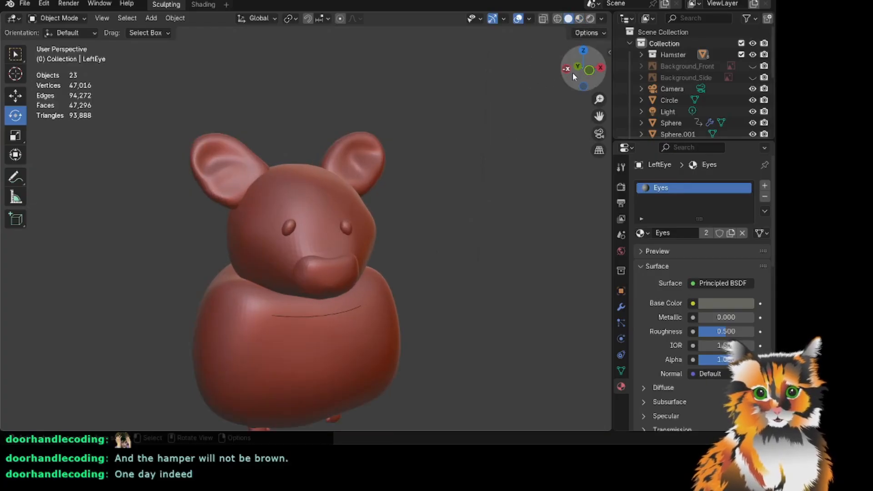
mouse_move(572, 73)
mouse_down()
mouse_move(552, 78)
mouse_move(577, 74)
mouse_up()
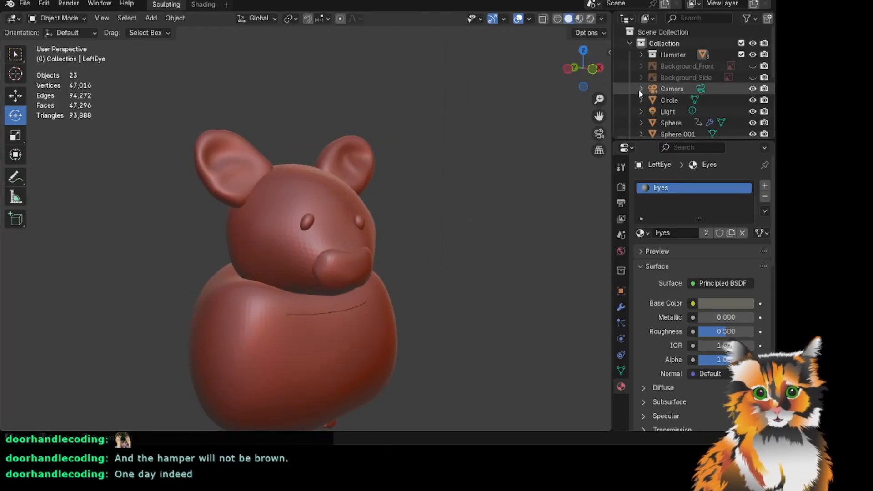
drag(598, 116, 535, 35)
mouse_move(583, 68)
mouse_down()
mouse_move(620, 73)
mouse_move(582, 67)
mouse_up()
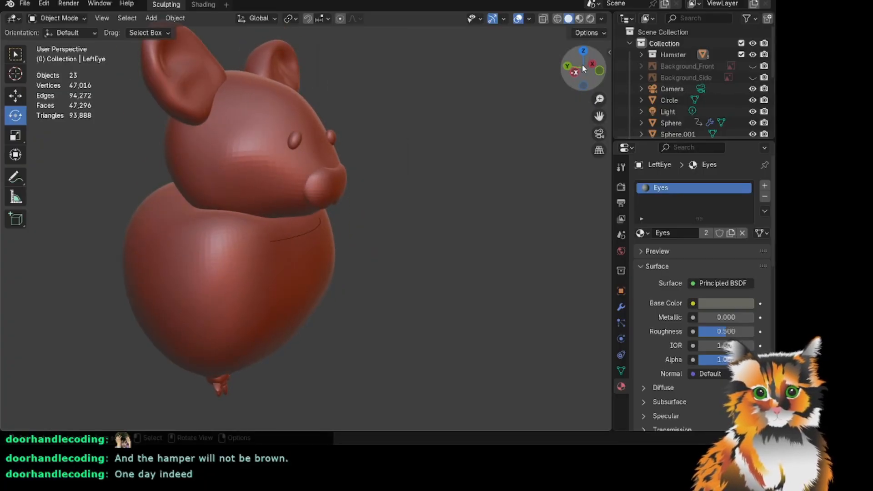
drag(599, 116, 618, 198)
scroll(419, 110, up, 1)
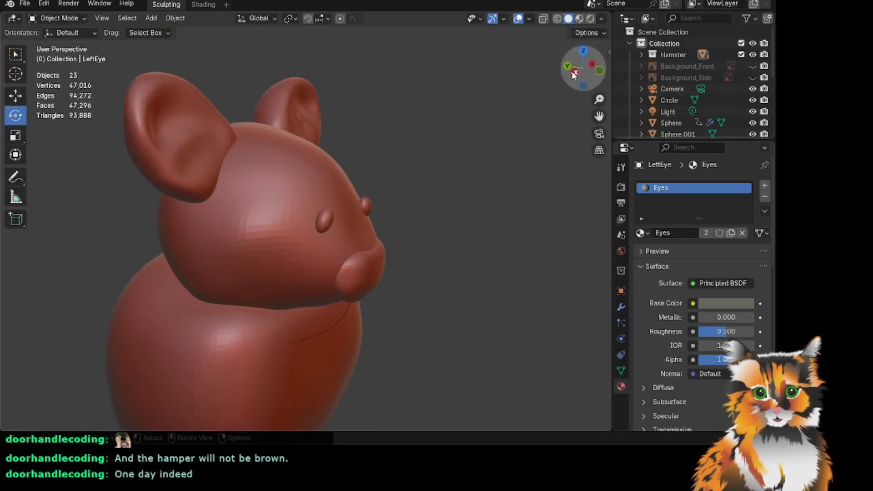
drag(571, 75, 588, 57)
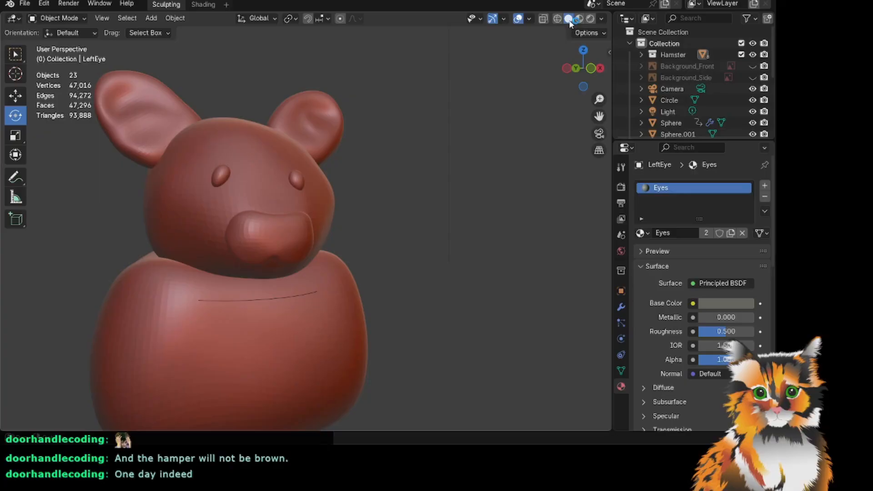
Try the light grey matcap for the Solid shading and restore the red one.
click(601, 20)
click(590, 109)
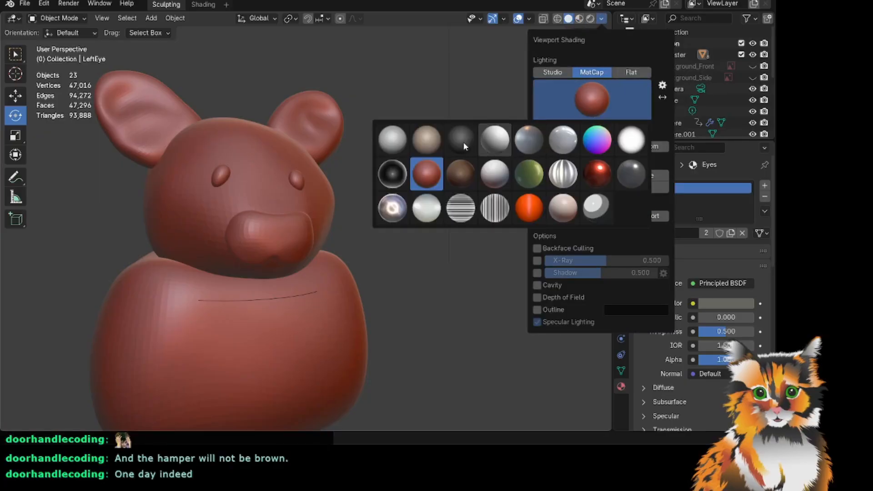
click(391, 142)
scroll(344, 177, down, 1)
mouse_move(582, 53)
mouse_down()
mouse_move(691, 51)
mouse_move(561, 47)
mouse_move(572, 69)
mouse_move(586, 51)
mouse_move(586, 71)
mouse_move(583, 61)
mouse_up()
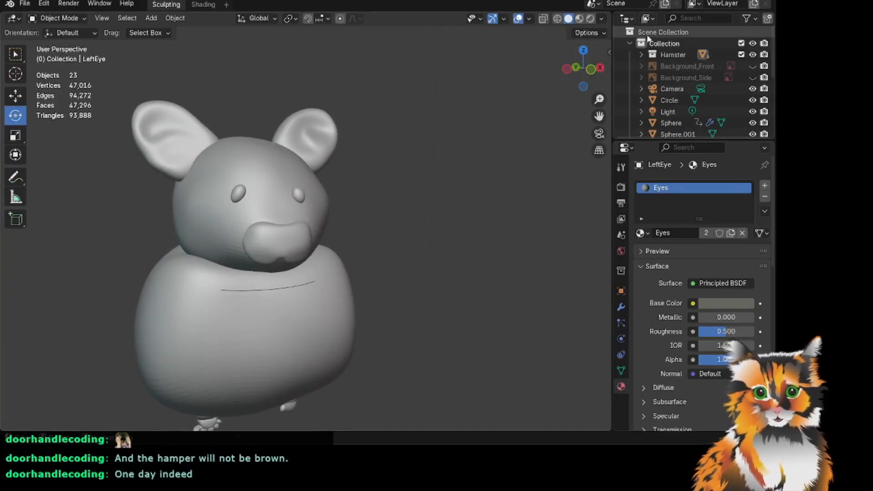
click(602, 19)
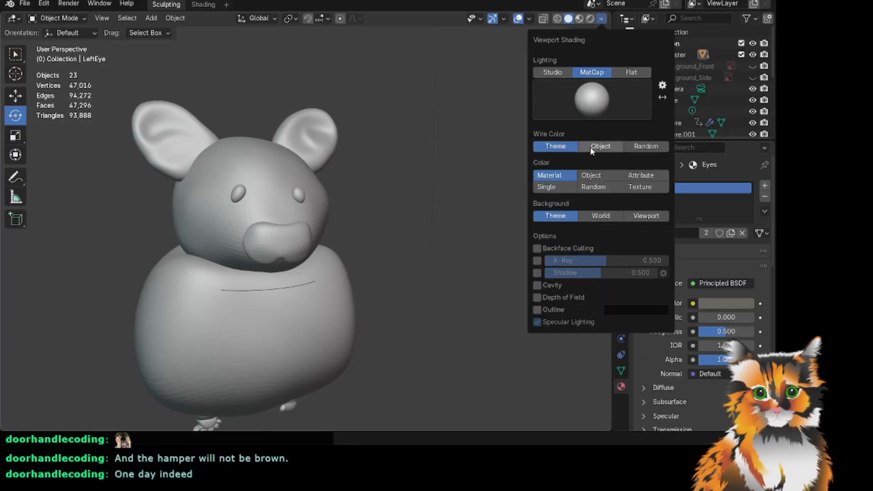
click(593, 107)
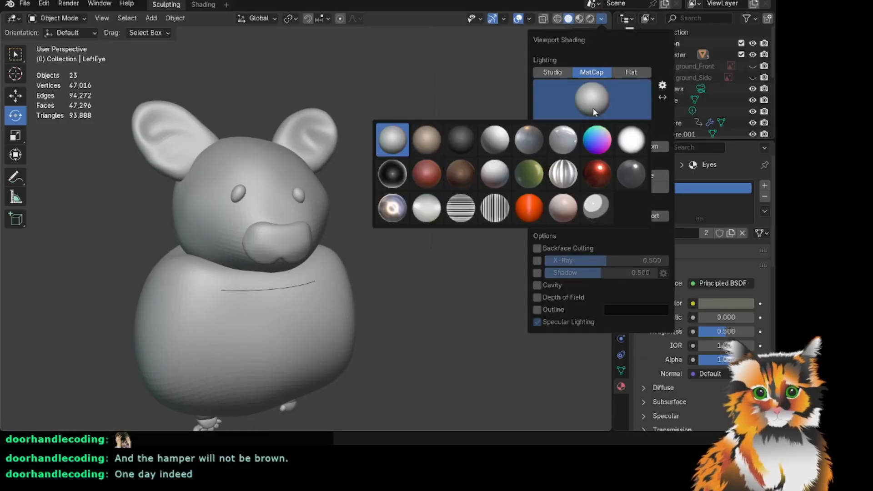
click(419, 179)
Try the green and beige matcaps on the model and return to the red matcap.
click(598, 97)
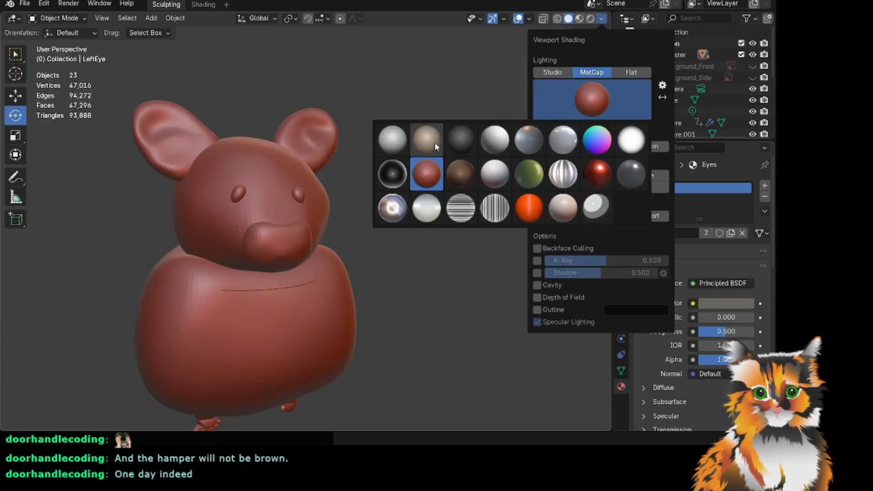
click(529, 173)
click(589, 108)
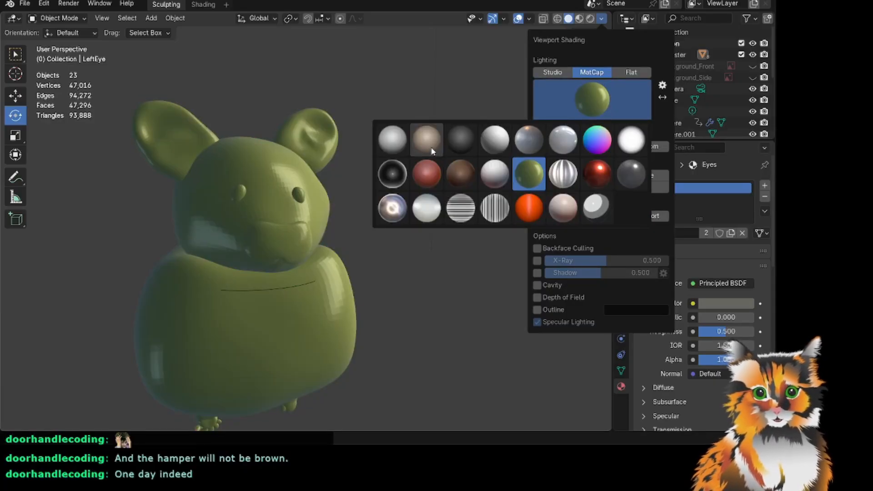
click(431, 151)
click(596, 114)
click(426, 173)
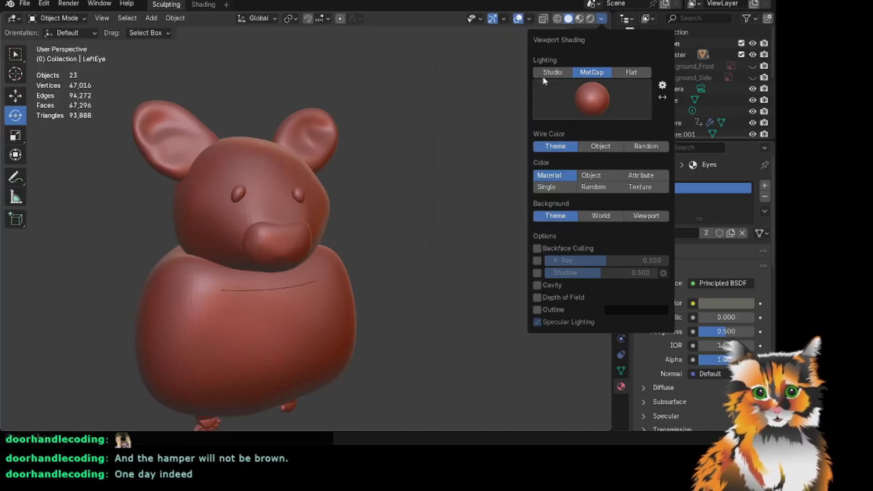
Compare Rendered shading with Material Preview and view the hamster from the side and front.
click(579, 18)
click(590, 18)
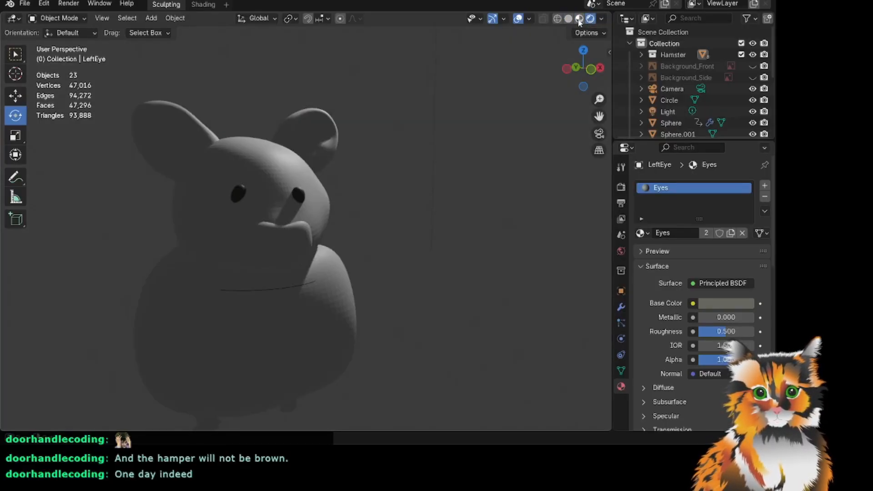
click(579, 18)
scroll(454, 157, down, 2)
drag(583, 68, 730, 67)
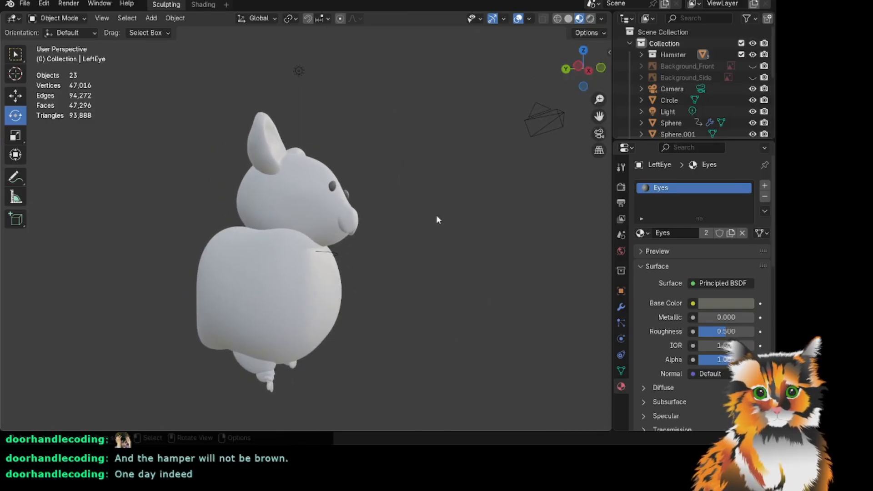
scroll(416, 272, up, 4)
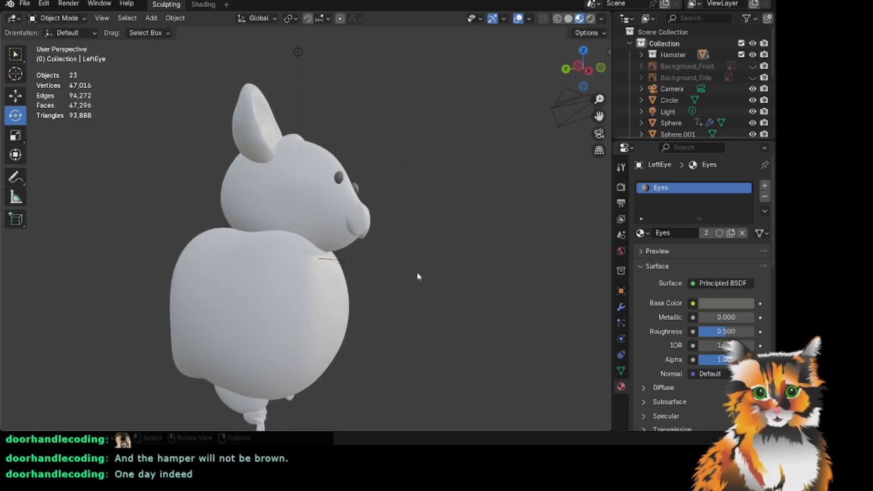
scroll(413, 268, down, 2)
drag(592, 62, 542, 67)
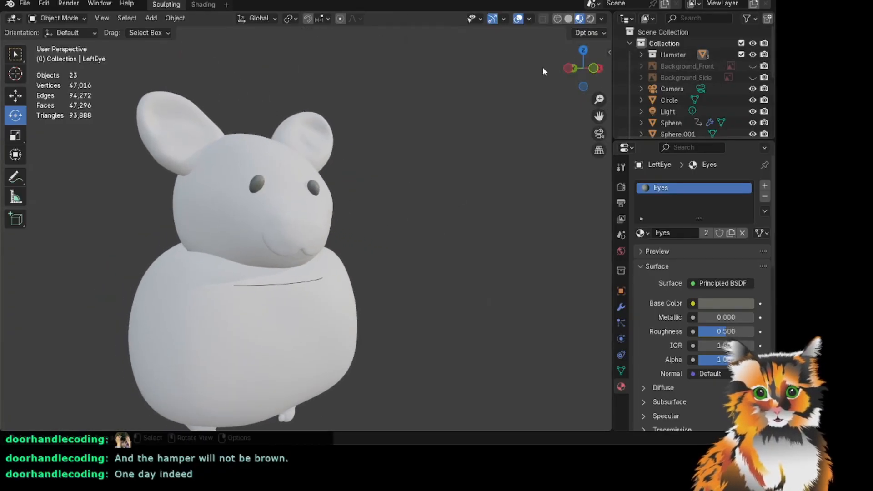
Switch the viewport to Rendered shading and check how the scene light falls on the hamster.
click(590, 19)
mouse_move(566, 69)
mouse_down()
mouse_move(532, 71)
mouse_move(618, 74)
mouse_up()
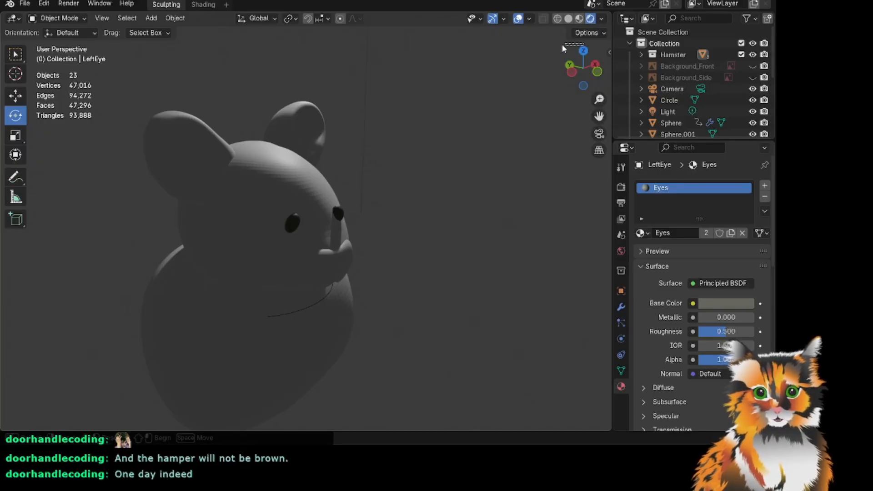
drag(571, 52, 549, 50)
scroll(491, 97, down, 4)
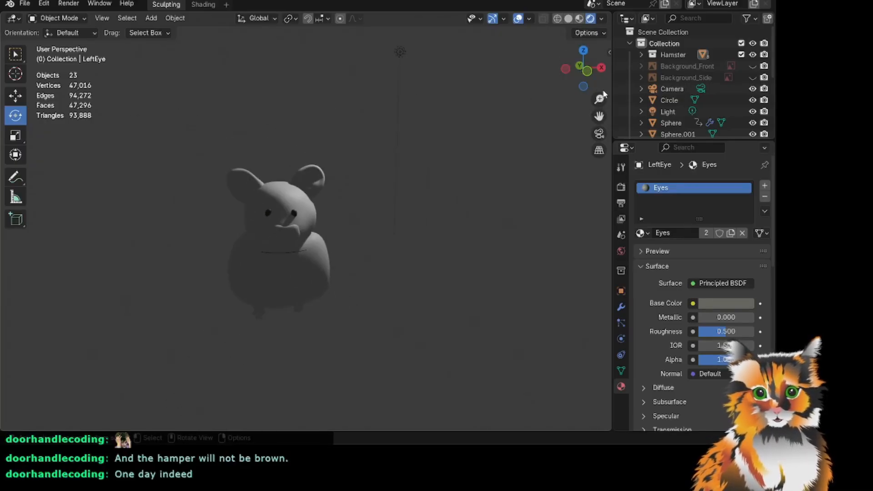
scroll(603, 92, up, 2)
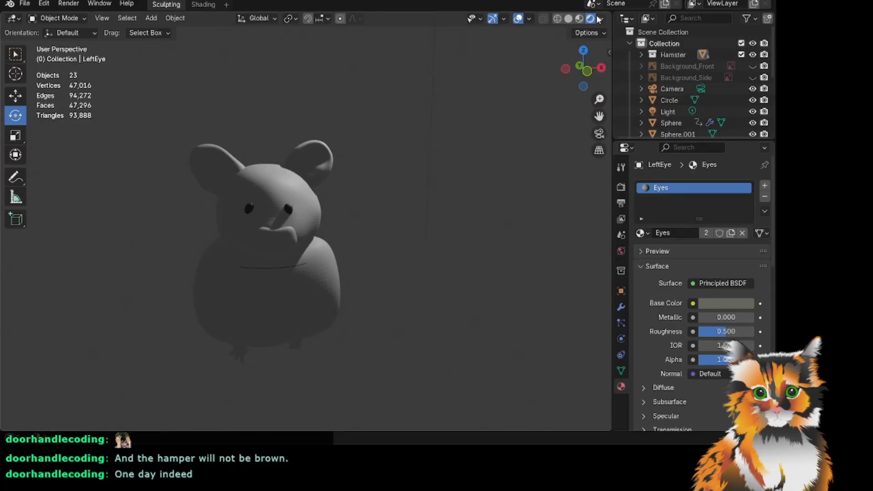
Switch back to Material Preview shading and look at the whole hamster.
click(579, 19)
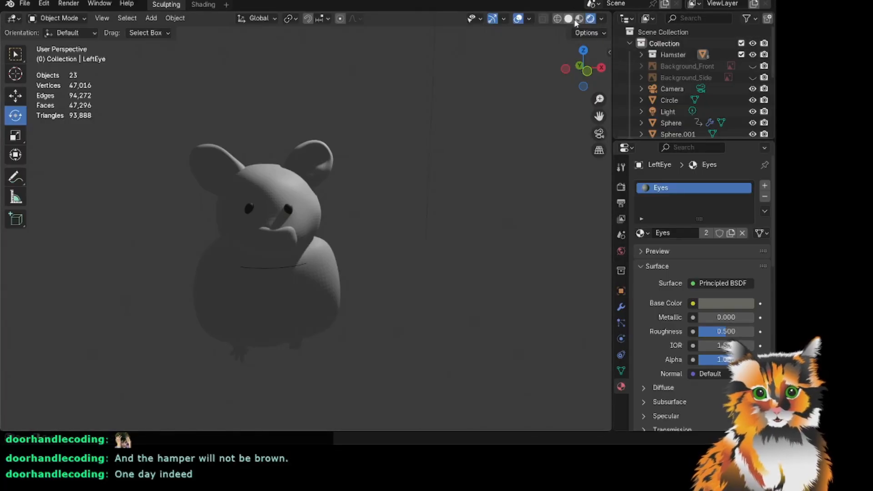
scroll(377, 133, up, 4)
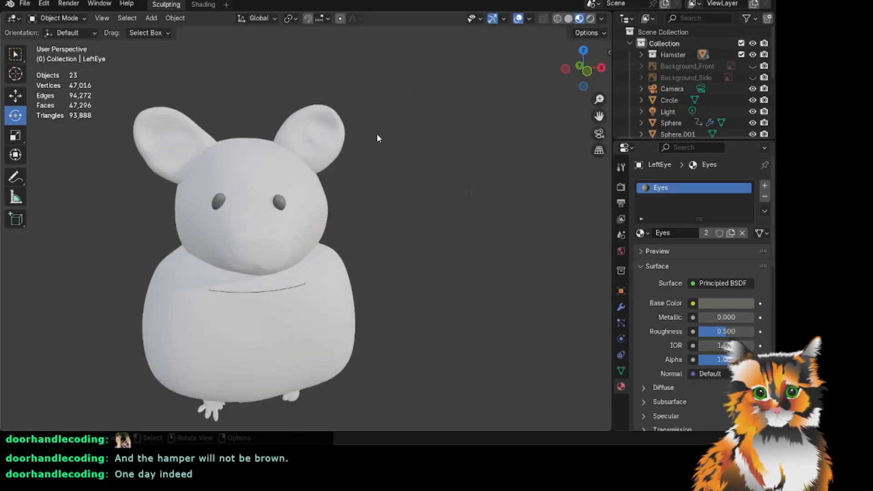
drag(593, 51, 557, 56)
Return the viewport to Solid shading and rotate the base segment of a toe on the hamster's foot.
click(568, 19)
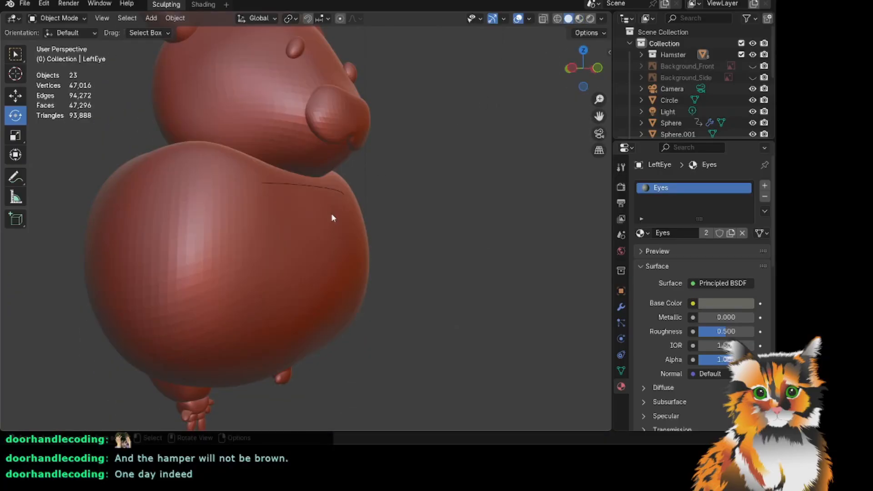
drag(600, 117, 665, 16)
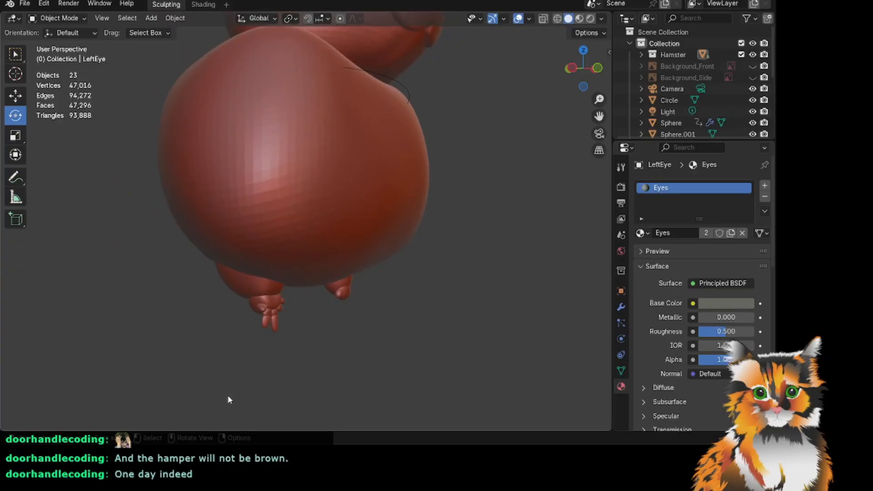
scroll(257, 363, up, 3)
drag(599, 117, 598, 17)
scroll(336, 271, up, 4)
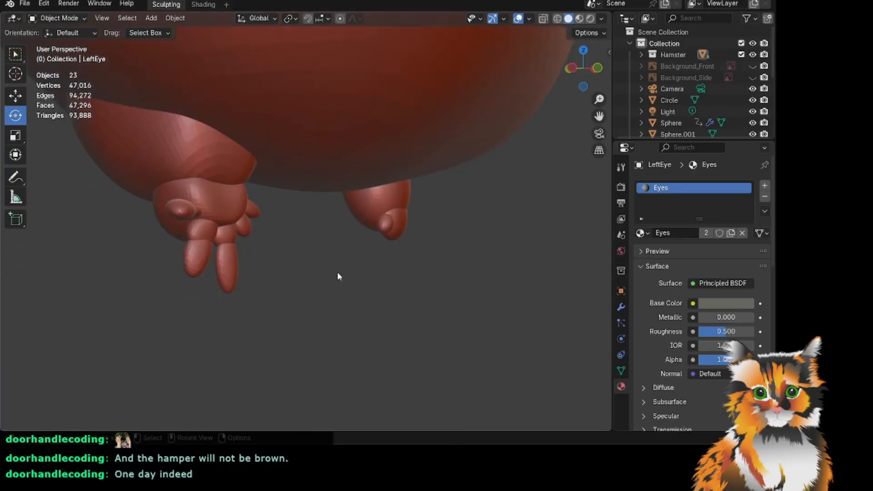
click(163, 234)
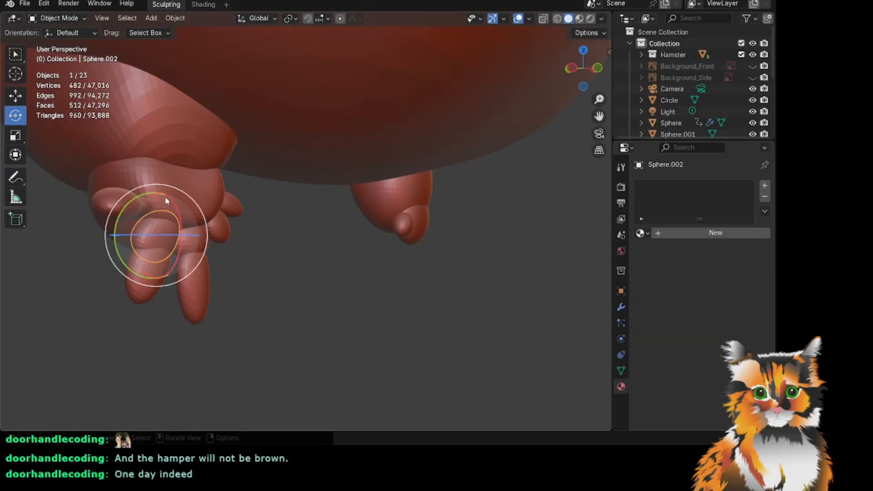
drag(172, 185, 79, 200)
Try to shift the toe's base segment along the Y axis and raise it on the hamster's foot, and undo the moves.
drag(598, 116, 661, 264)
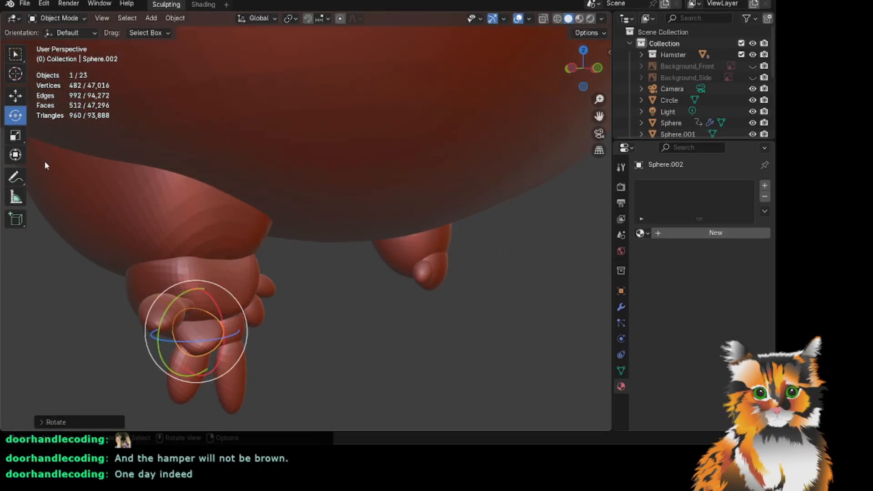
click(23, 99)
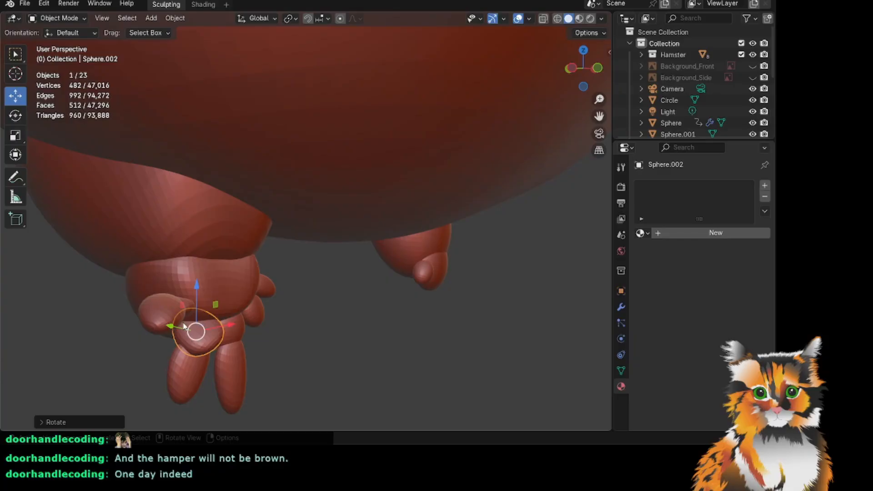
drag(177, 328, 189, 331)
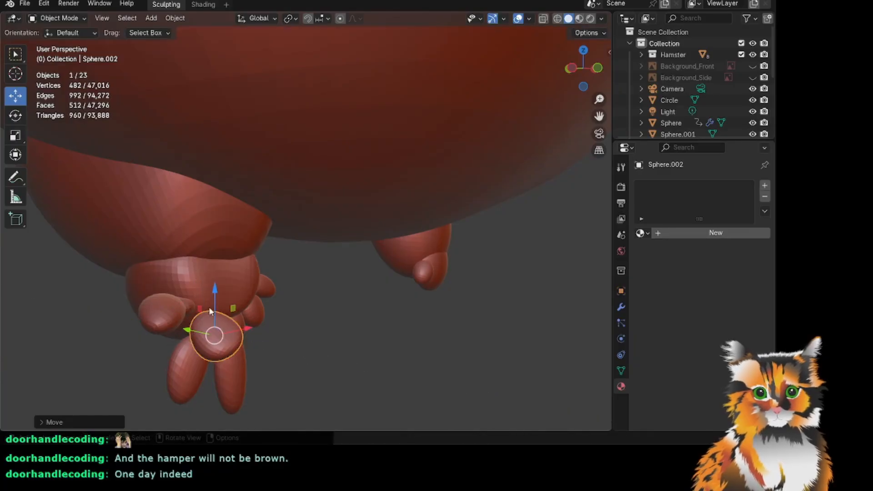
drag(205, 287, 205, 271)
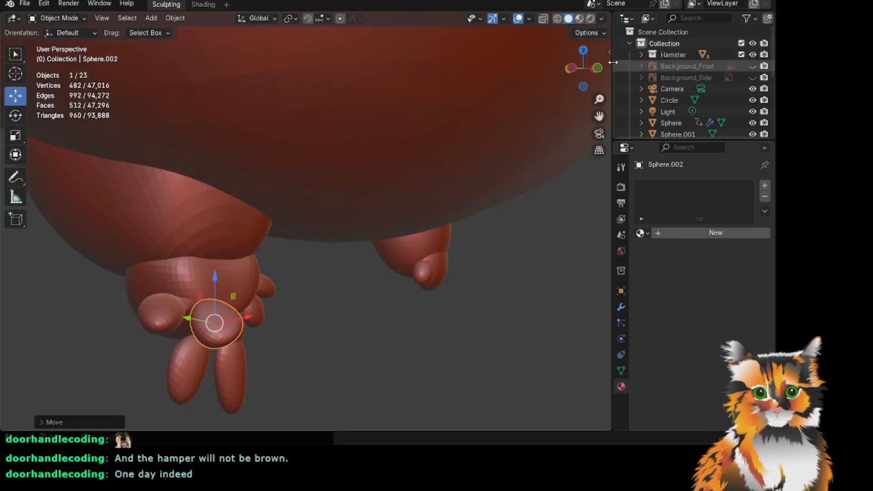
drag(576, 64, 597, 69)
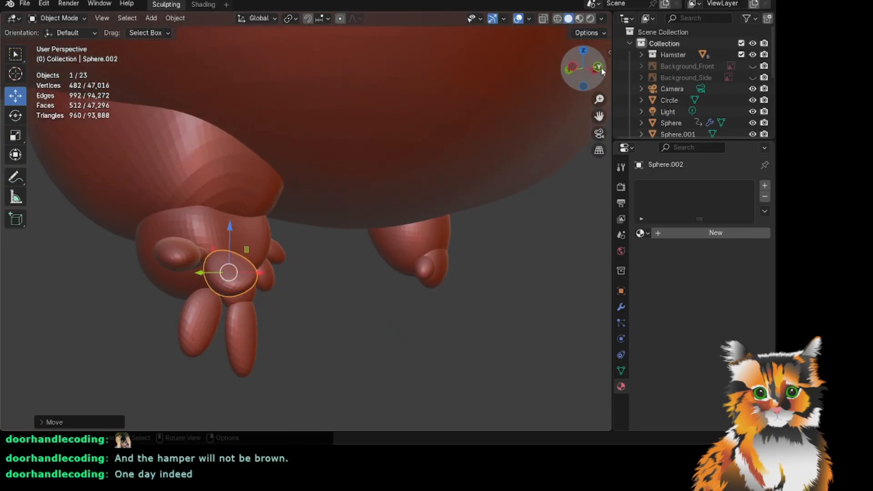
click(375, 275)
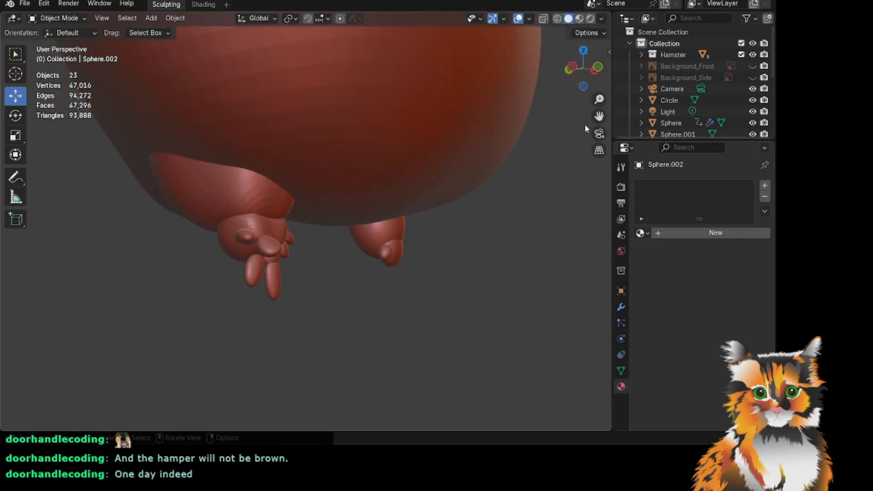
drag(583, 68, 572, 71)
key(ctrl+z)
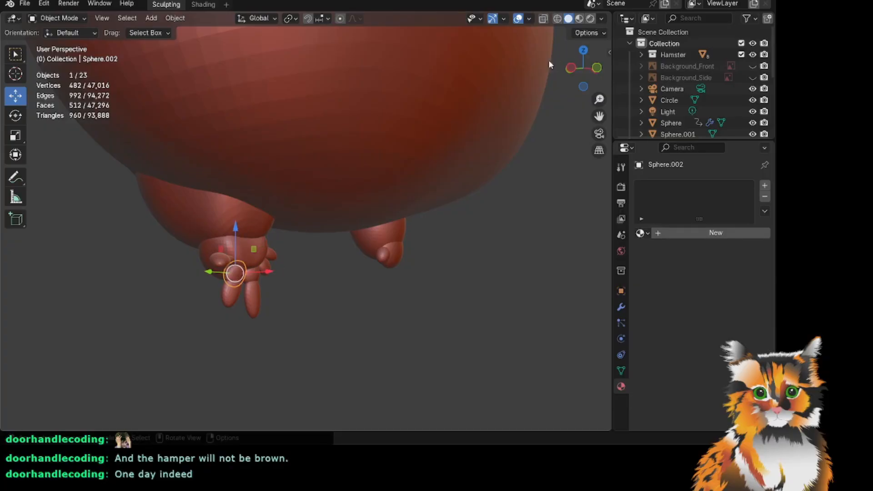
Deselect the toe segment and save the file Hamster.blend.
click(294, 365)
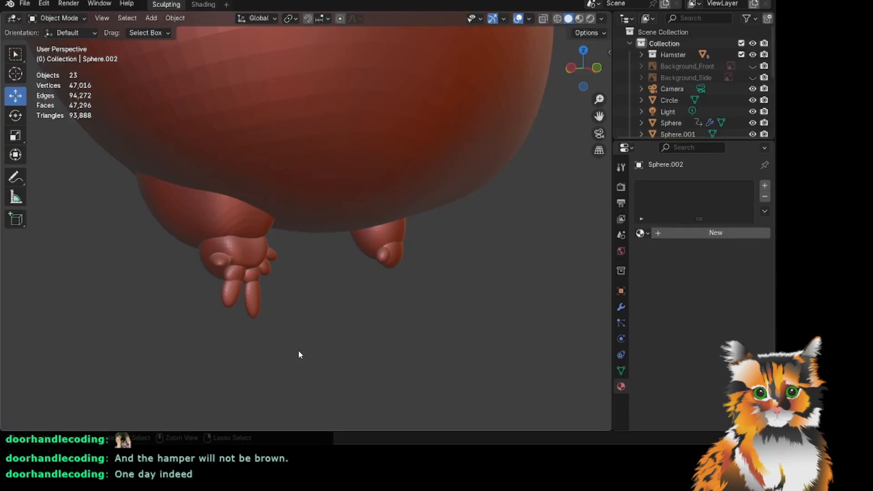
key(ctrl+s)
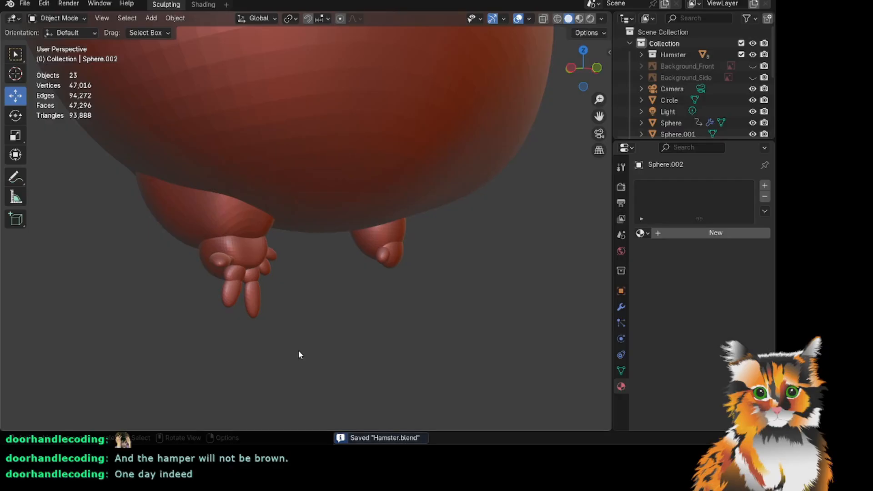